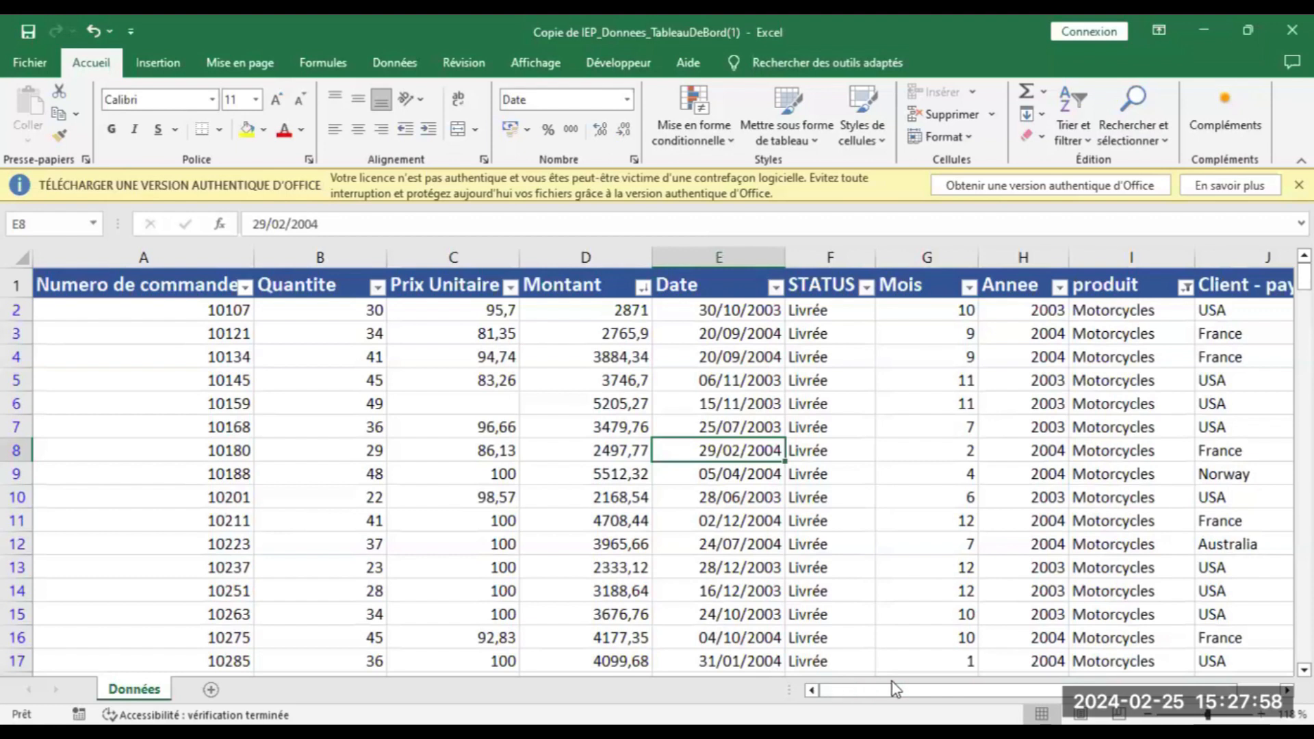
Scroll the Données table sideways, then restore and re-maximize the IEP_Donnees_TableauDeBord1 window
drag(909, 686, 1063, 691)
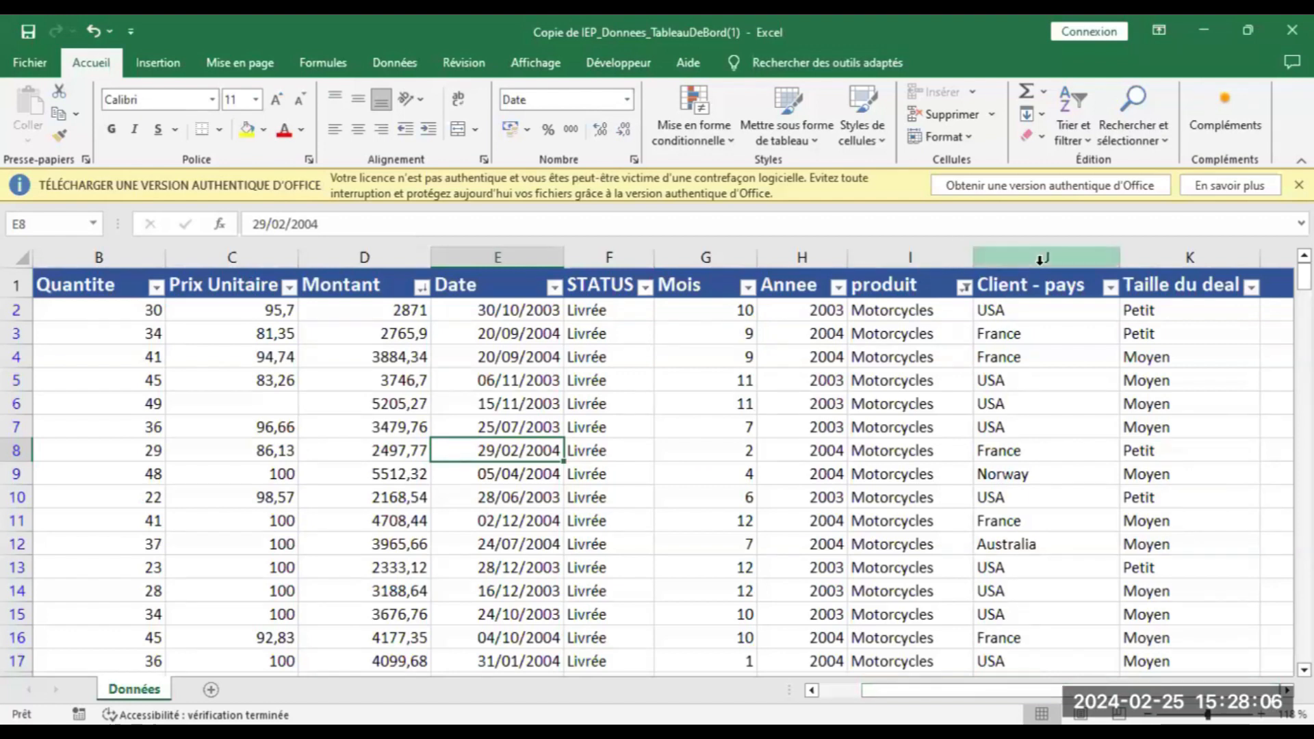
click(1248, 30)
drag(908, 674, 990, 674)
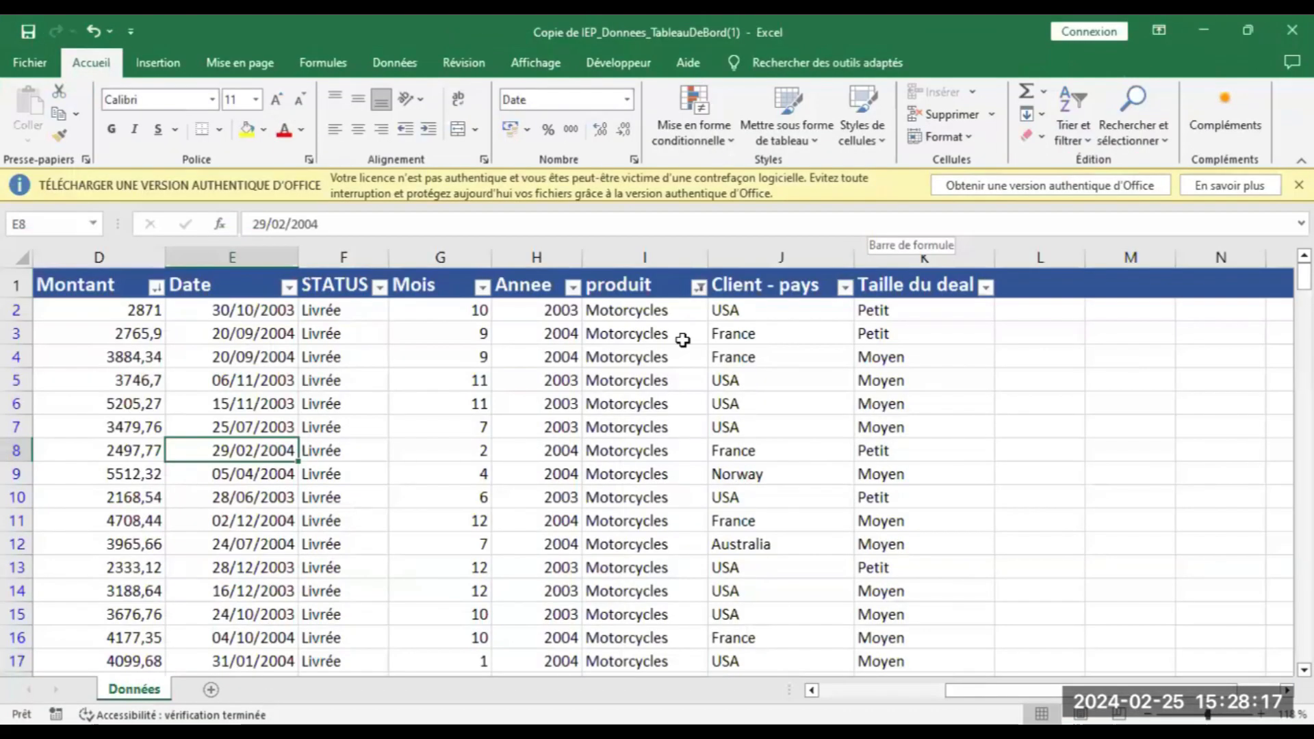
click(1206, 37)
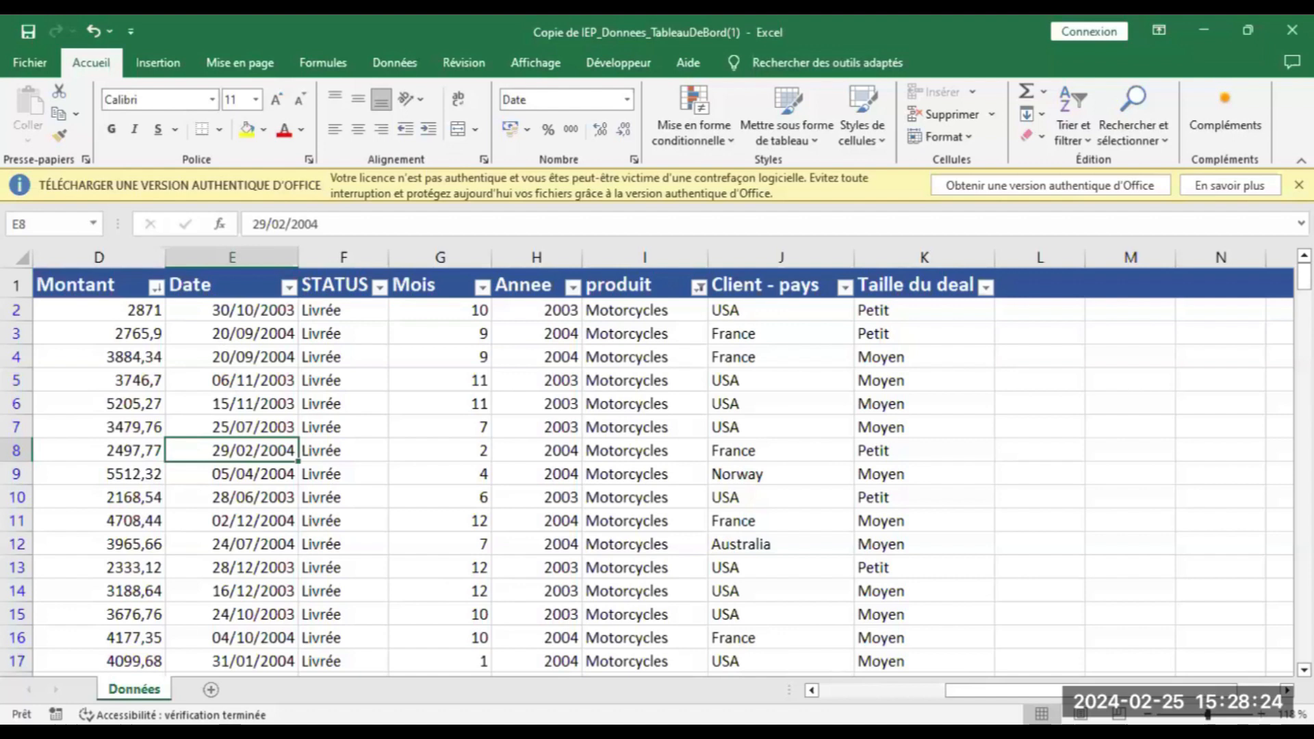
scroll(839, 688, left, 5)
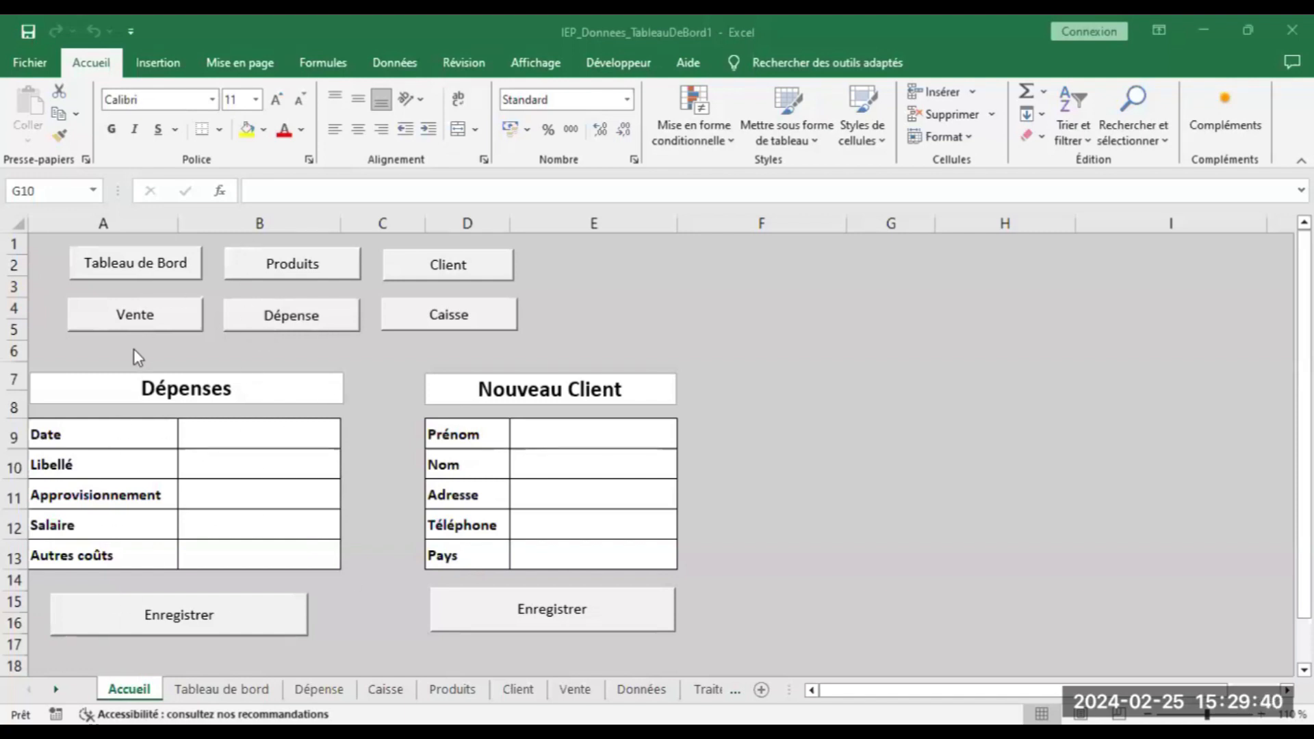
Open the Tableau de Bord dashboard using the Accueil sheet's macro button
click(175, 265)
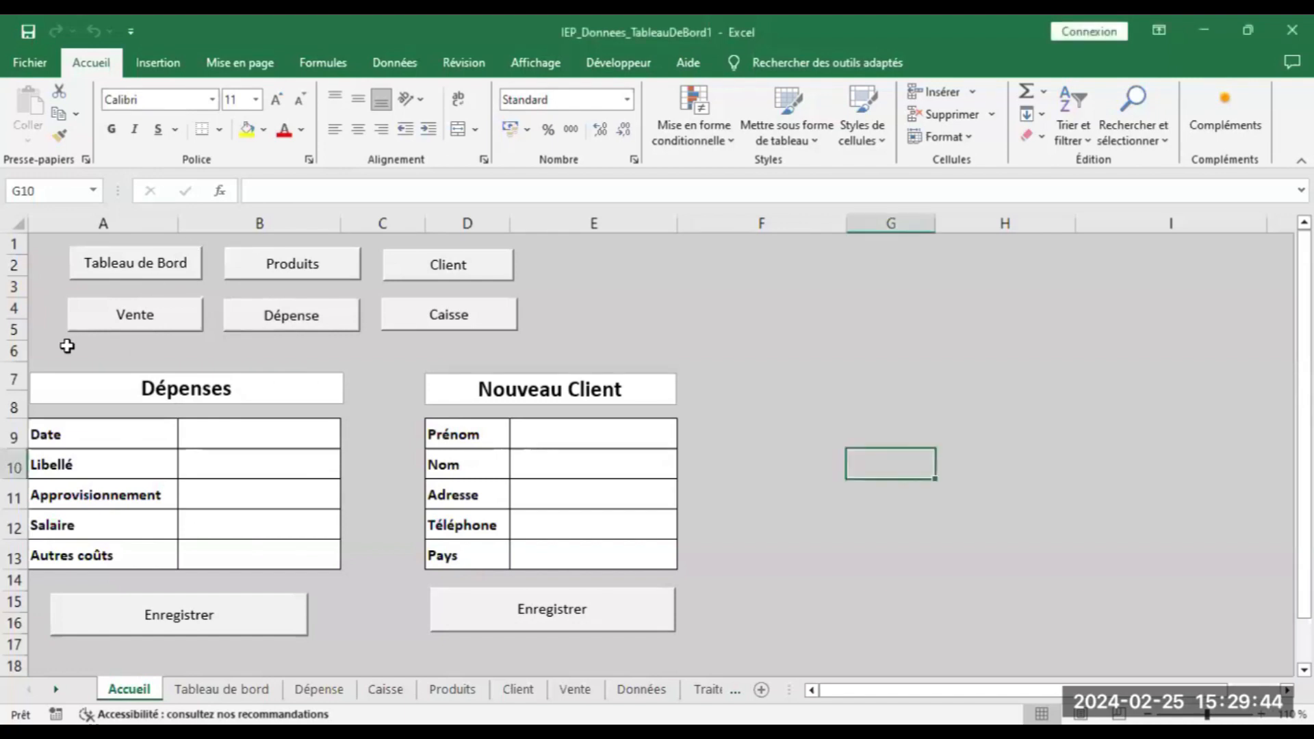
click(129, 274)
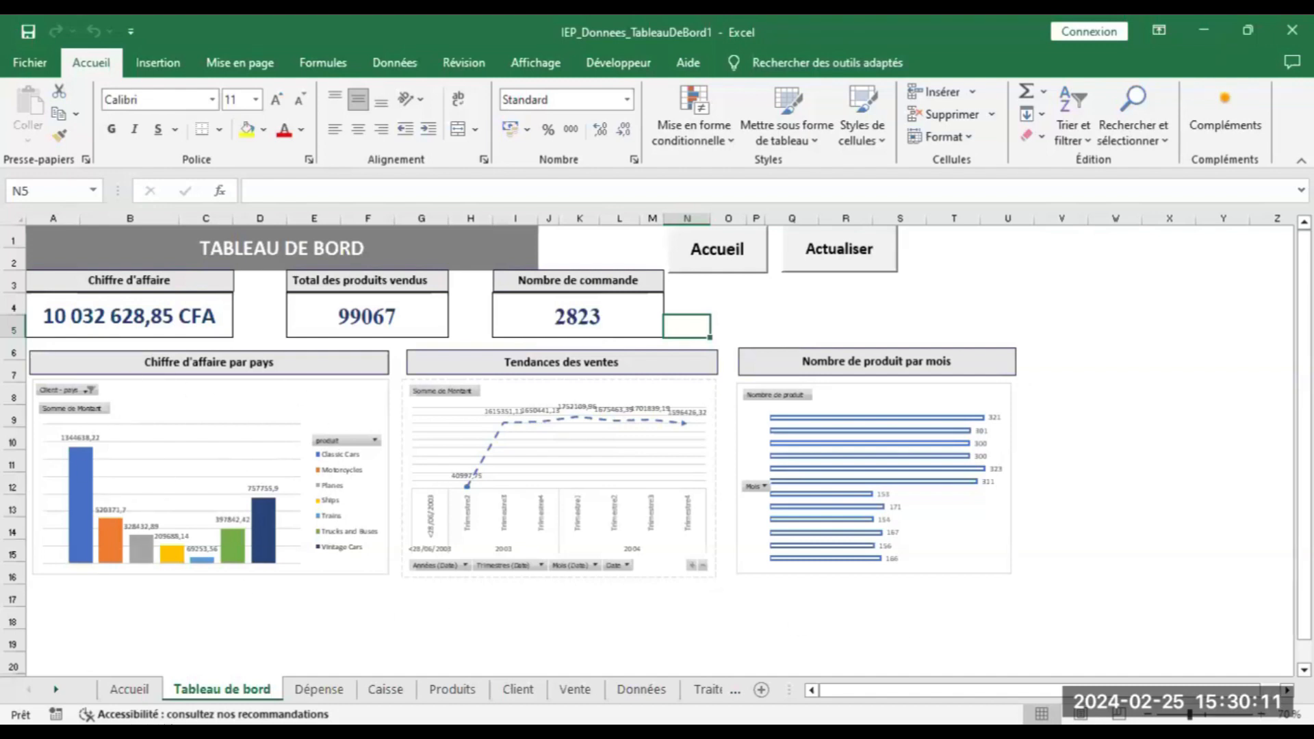
Zoom in and filter the Chiffre d'affaire par pays chart to Australia
click(1261, 714)
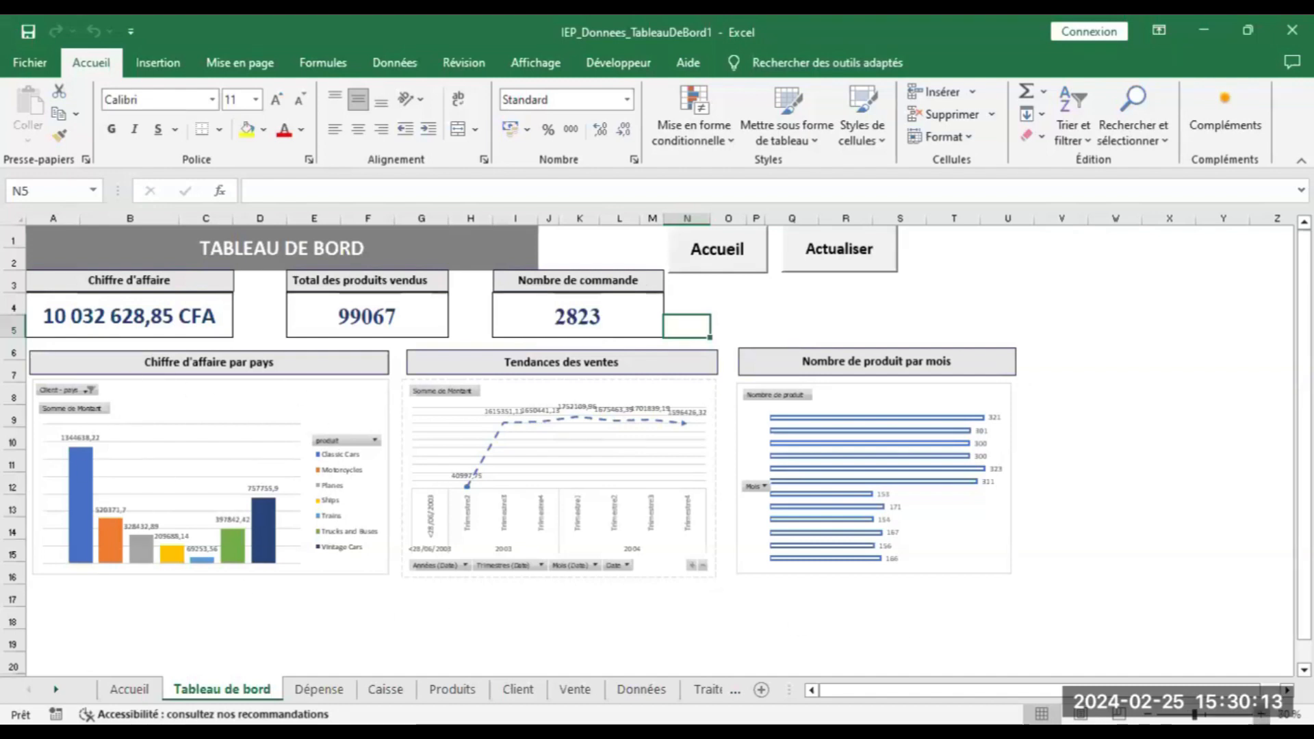
click(1261, 714)
click(1261, 715)
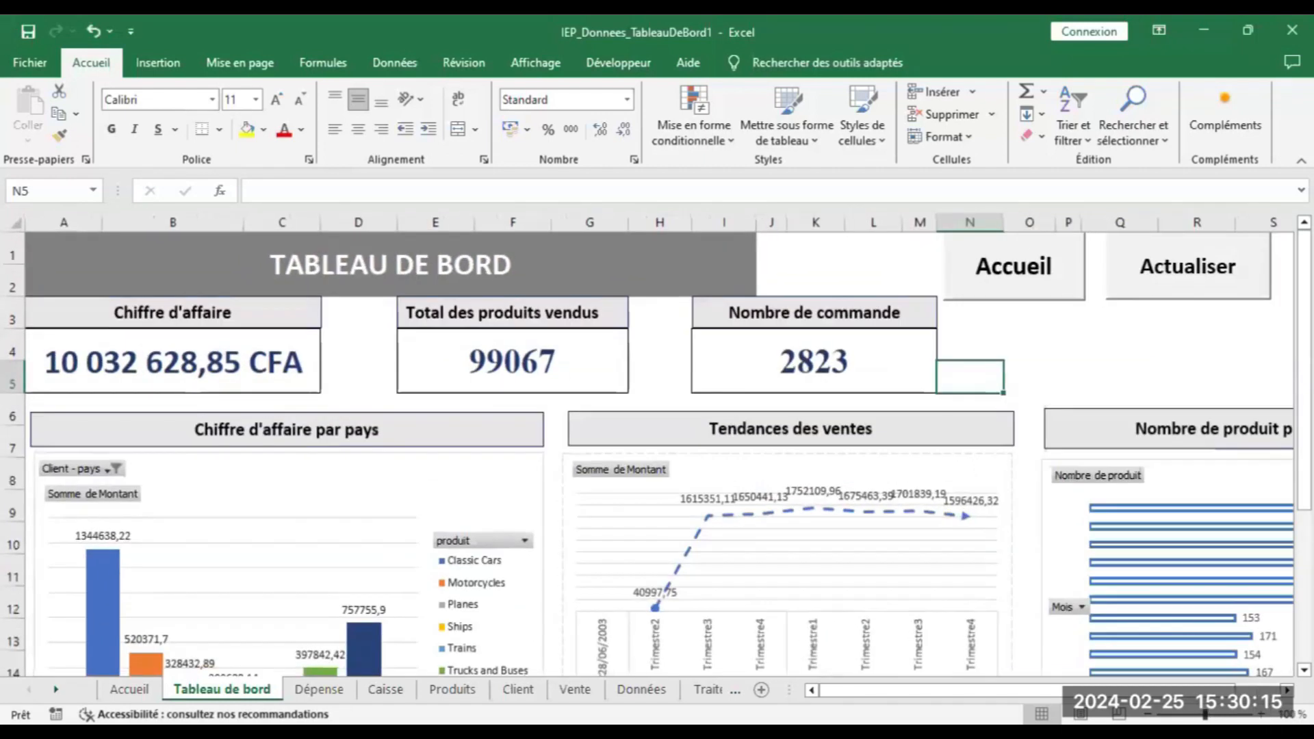
scroll(324, 538, down, 1)
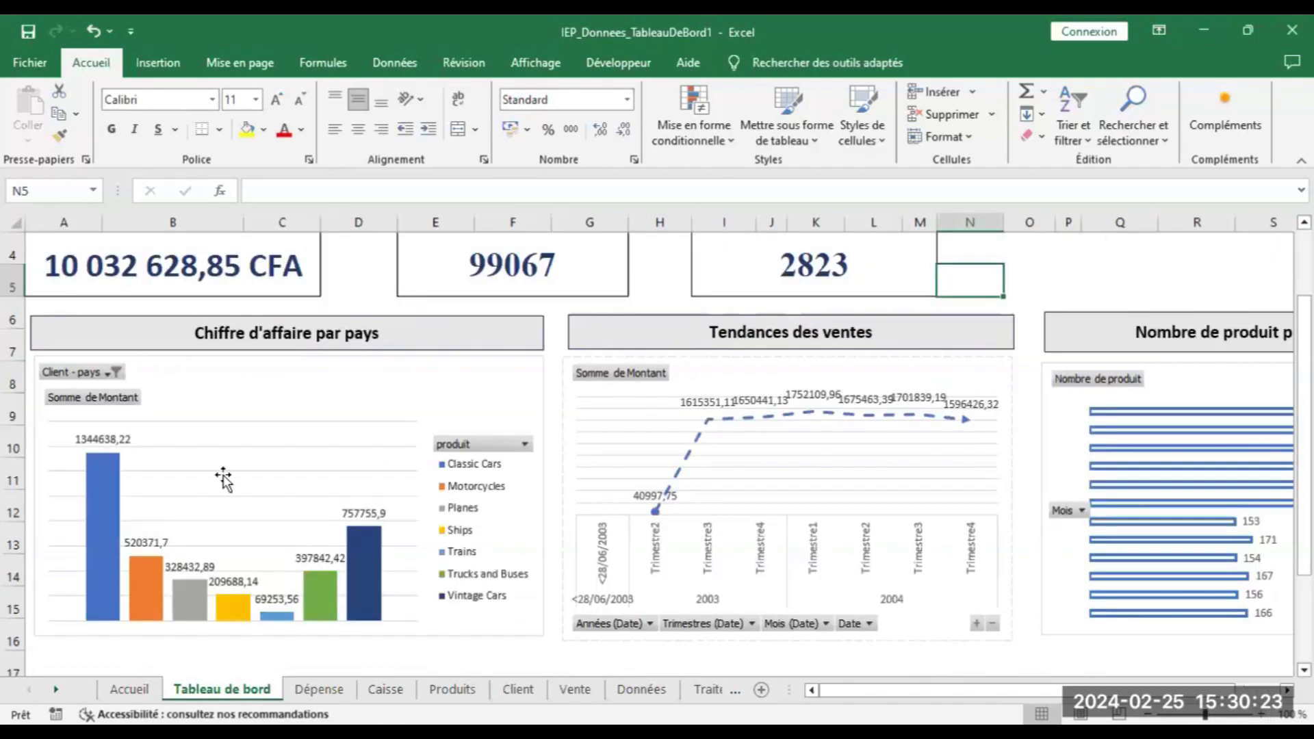
click(107, 381)
click(107, 378)
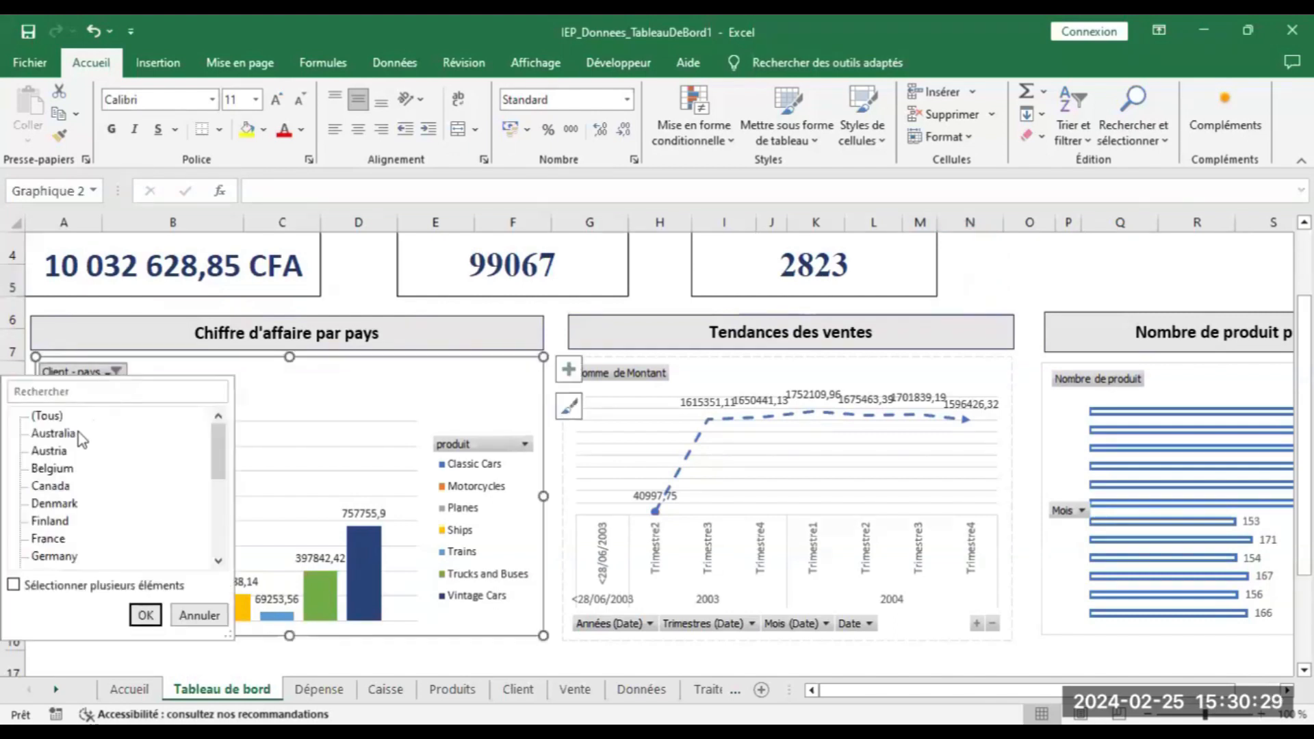
click(61, 436)
click(146, 615)
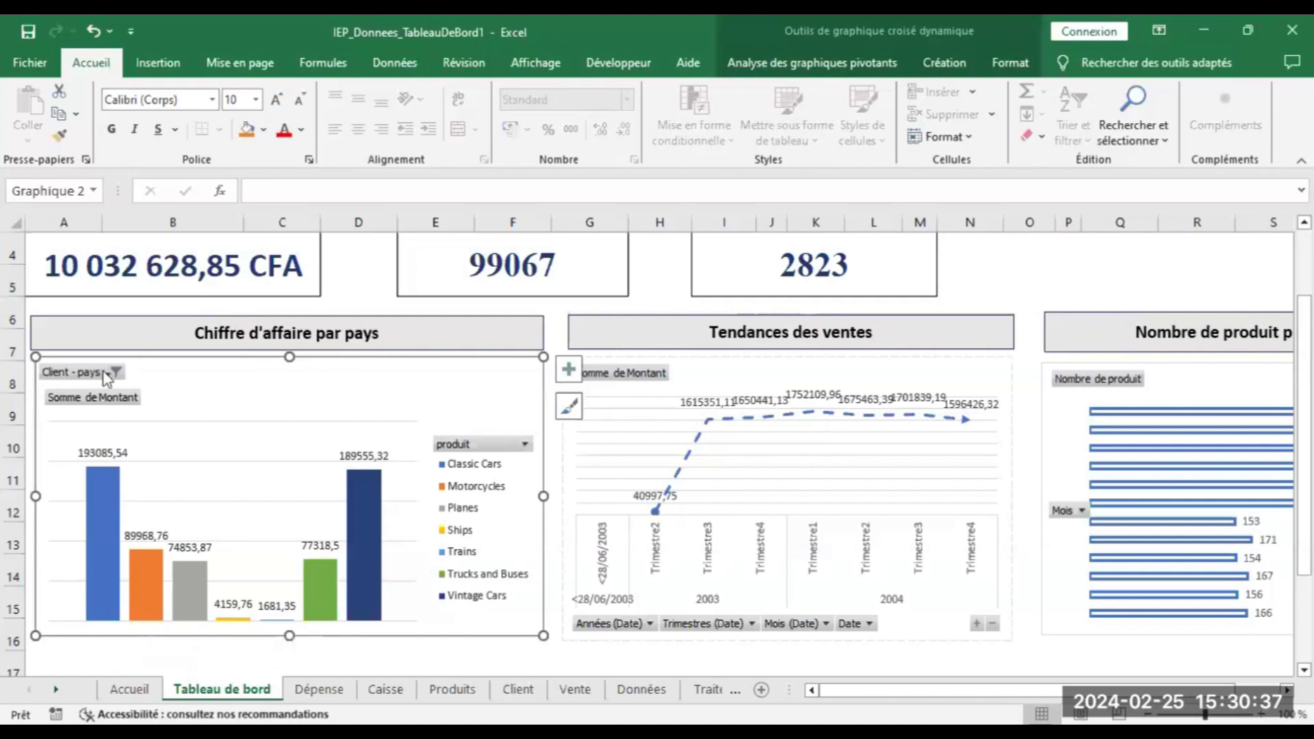
Switch the chart's country filter to Belgium, then return to the Accueil sheet
click(61, 464)
click(142, 612)
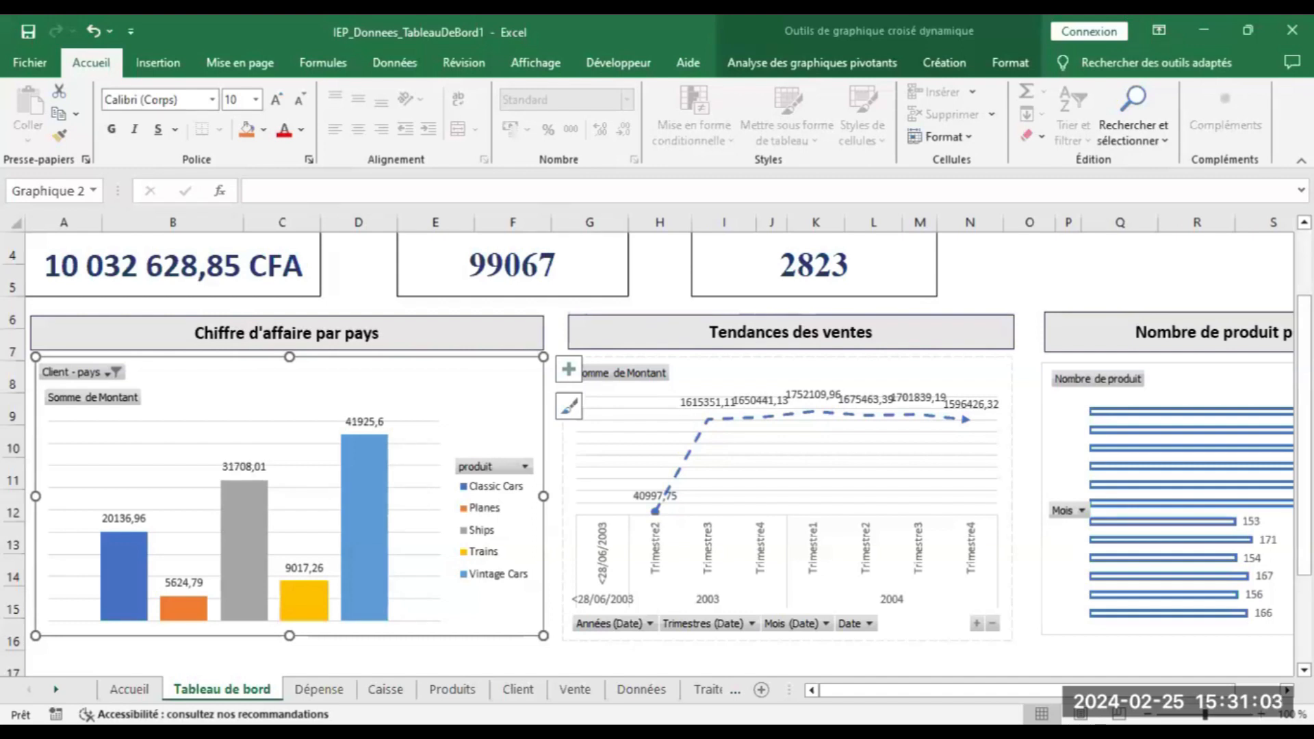
drag(1305, 329, 1305, 283)
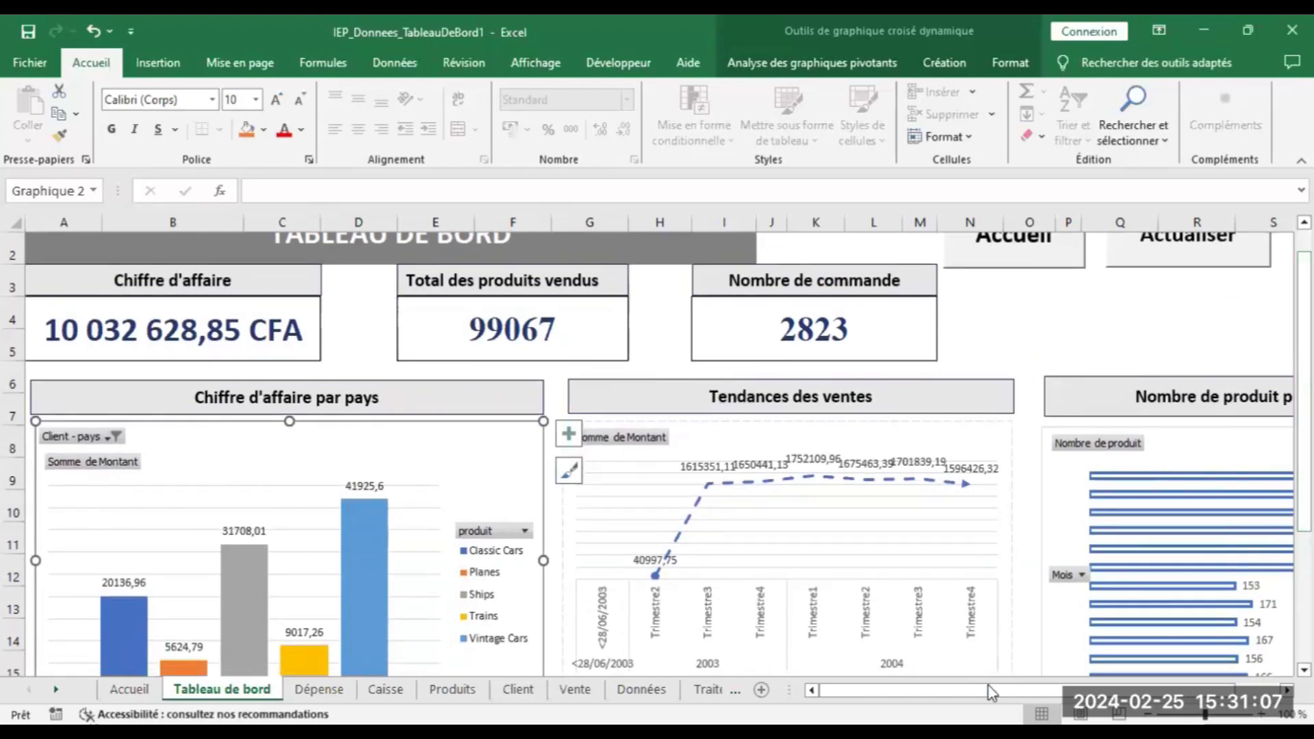
click(991, 256)
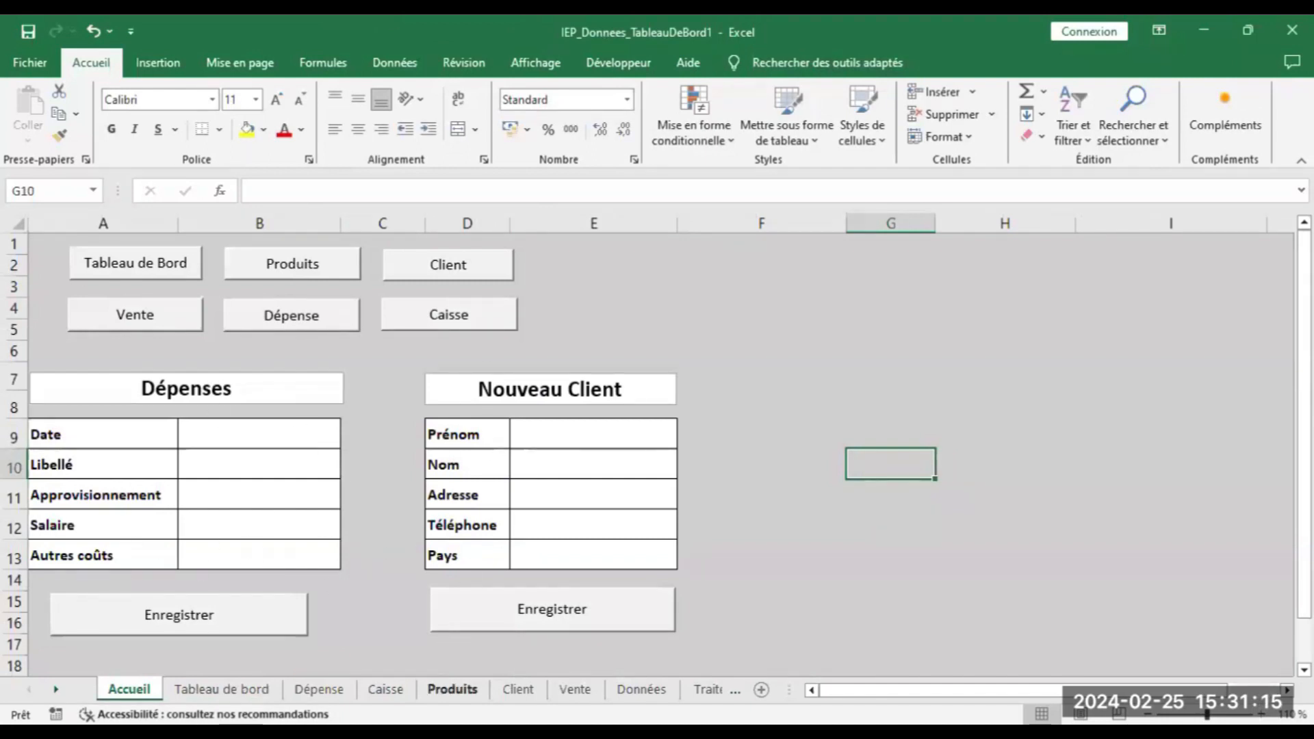
click(642, 689)
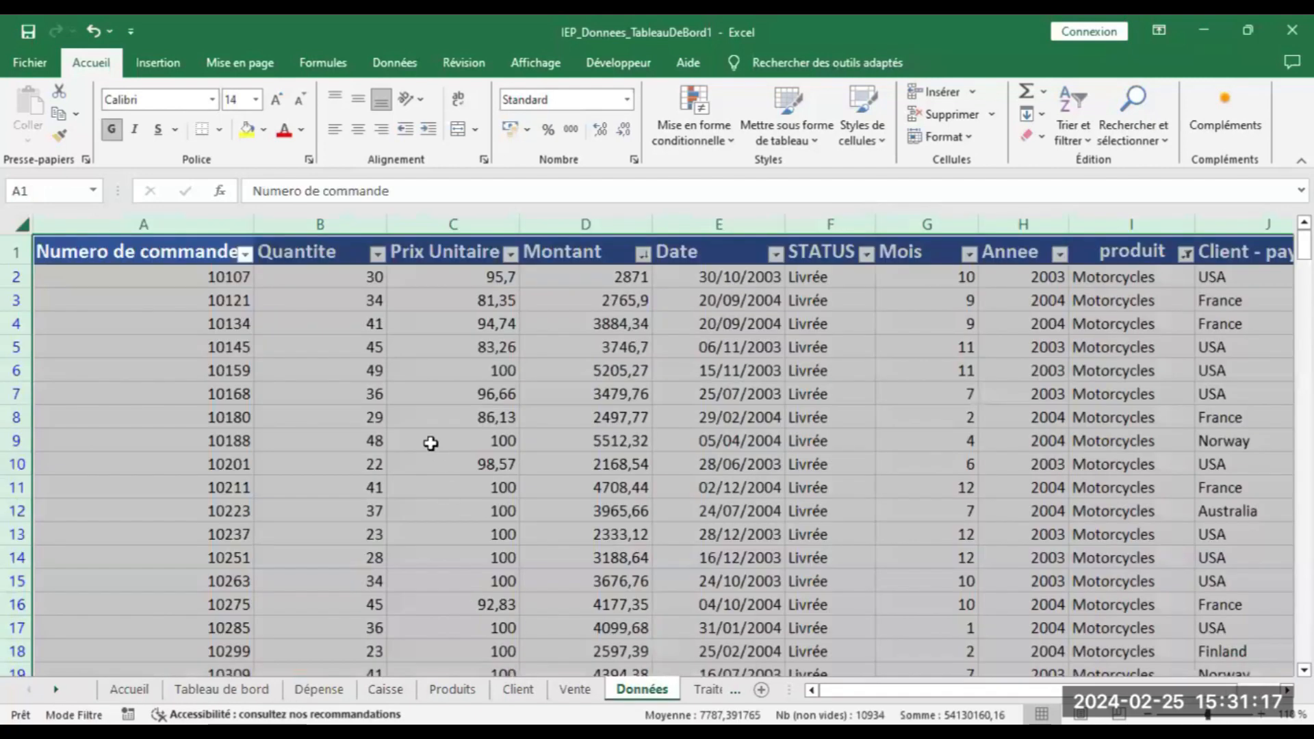
click(431, 443)
click(74, 291)
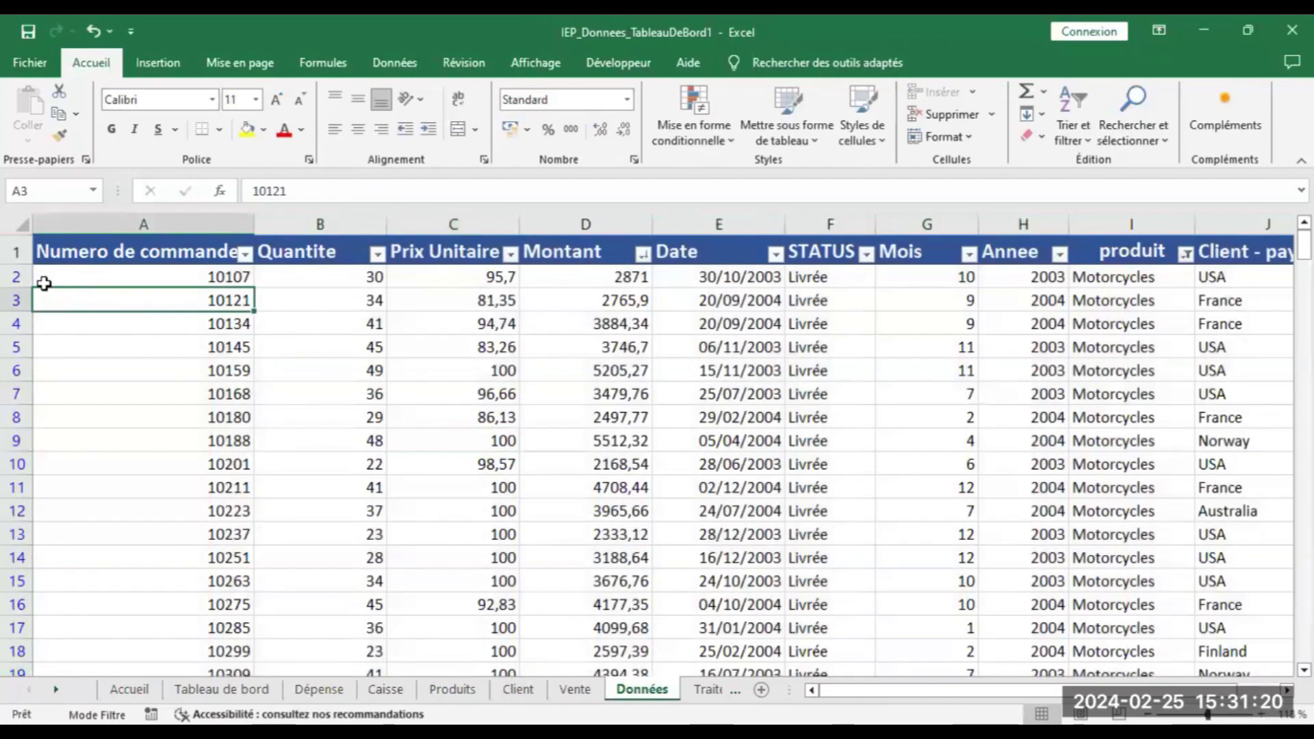
click(98, 277)
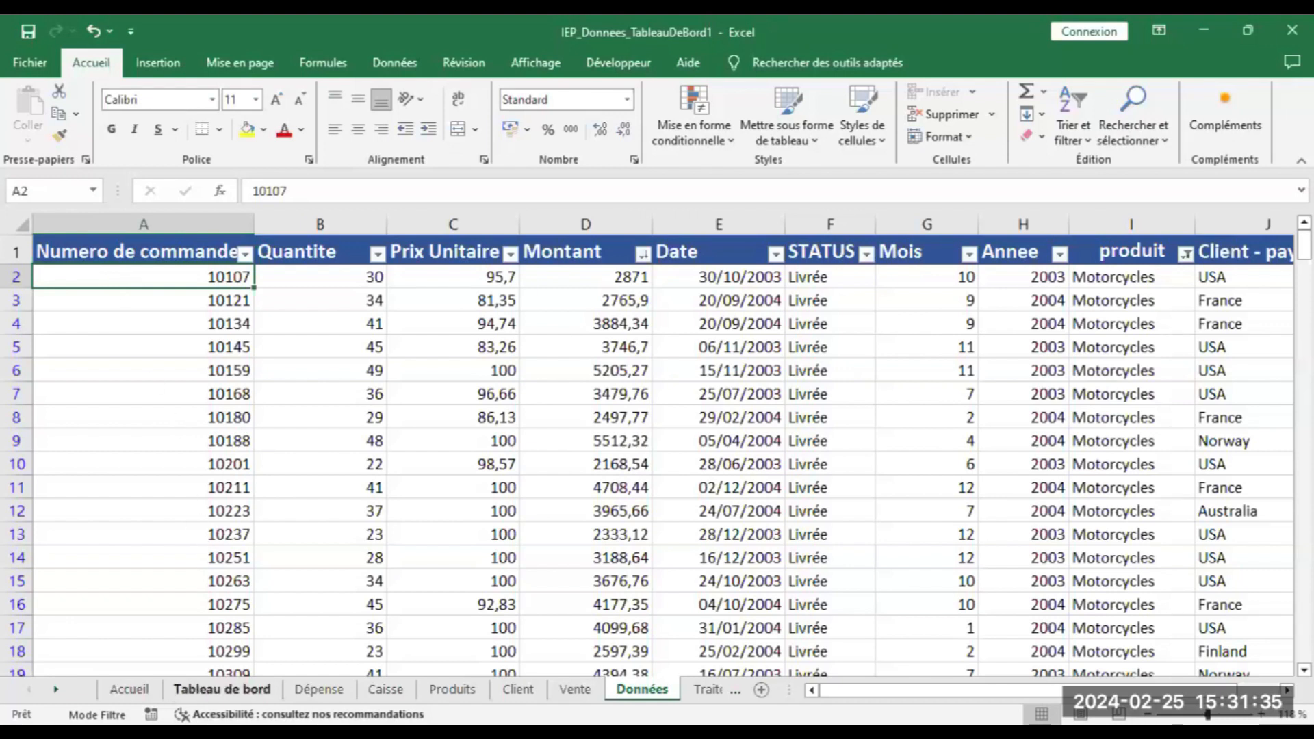
click(129, 689)
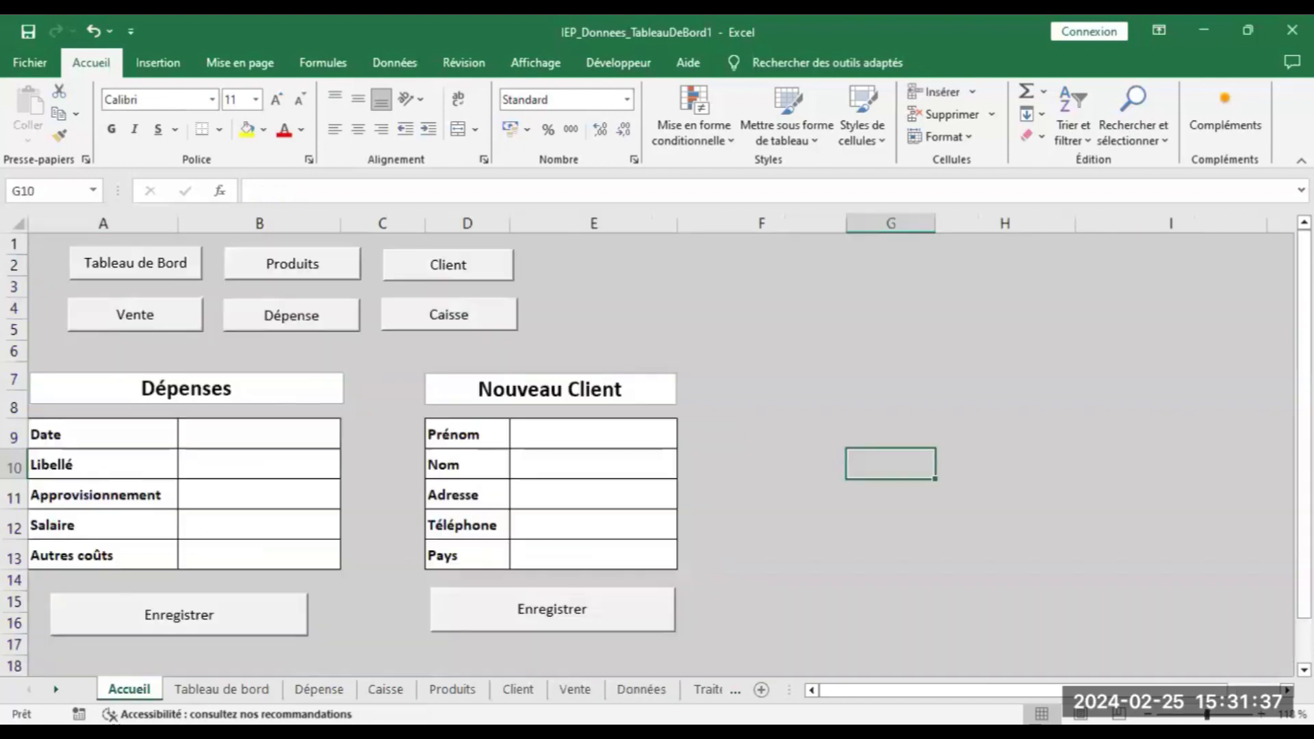
click(403, 265)
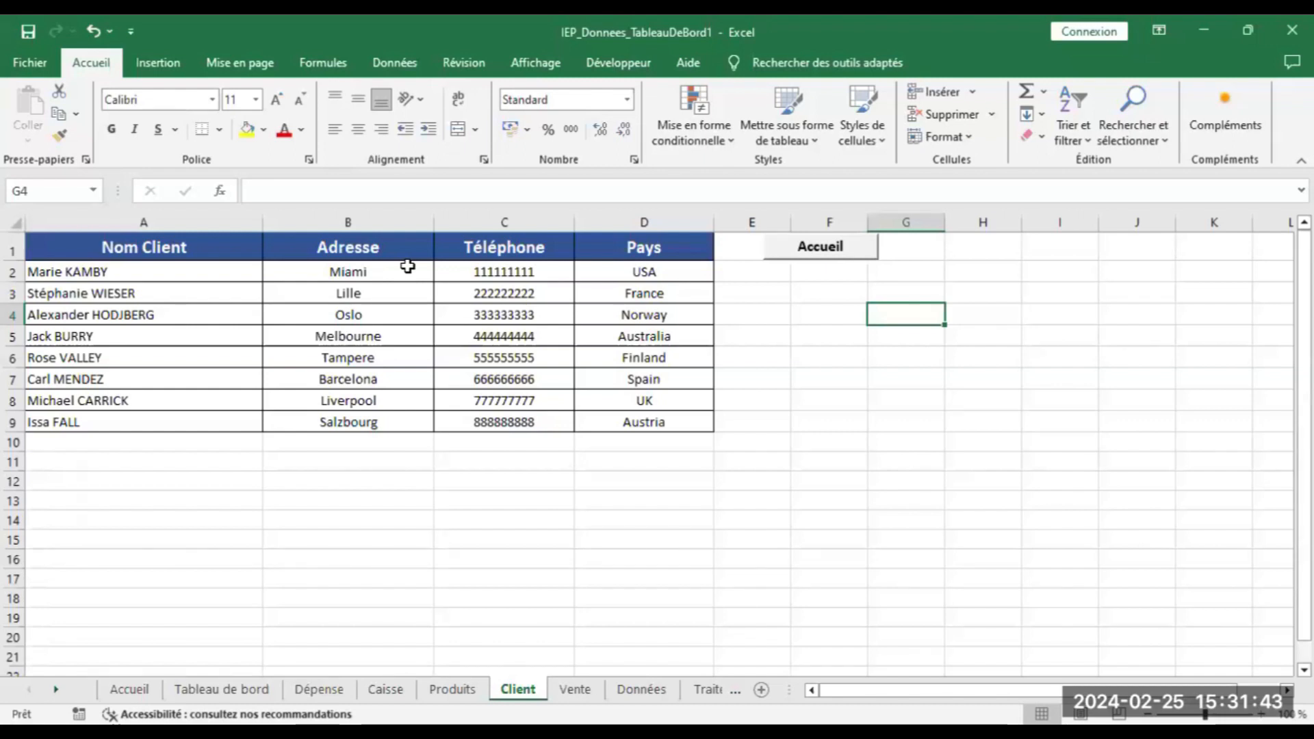
click(838, 249)
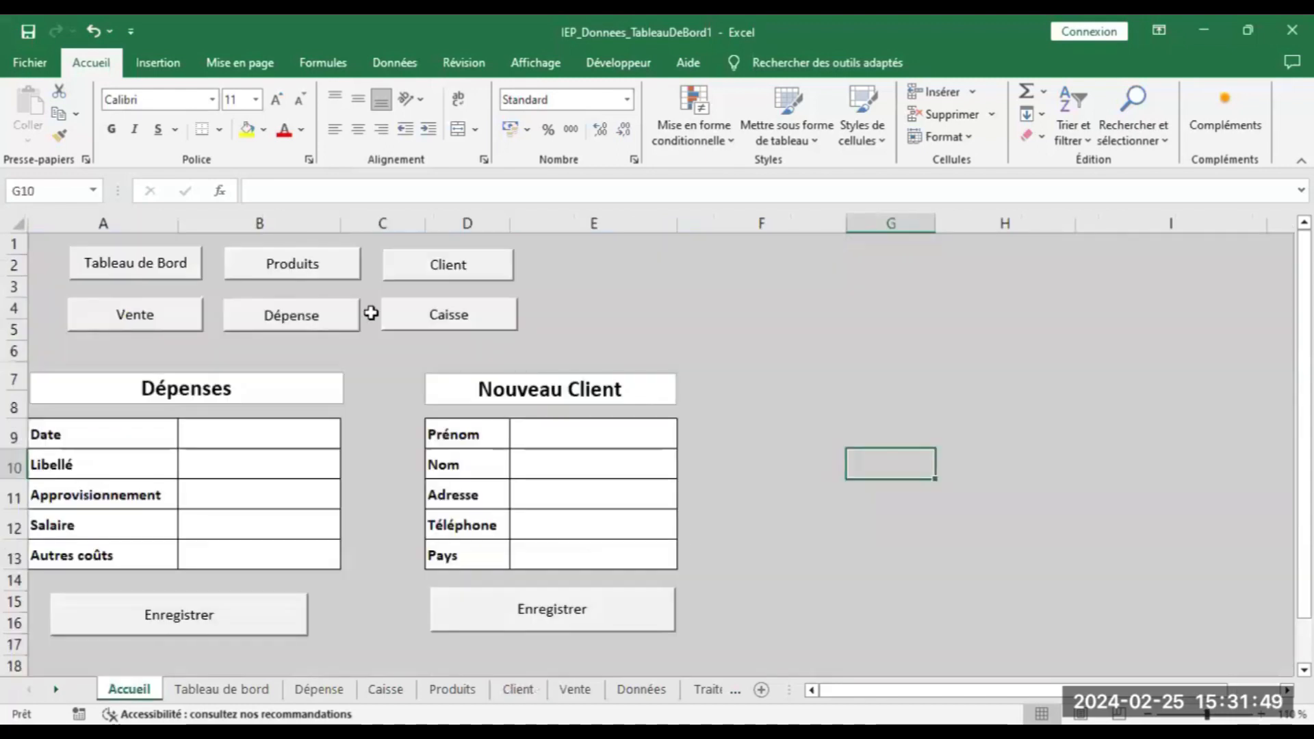
click(149, 320)
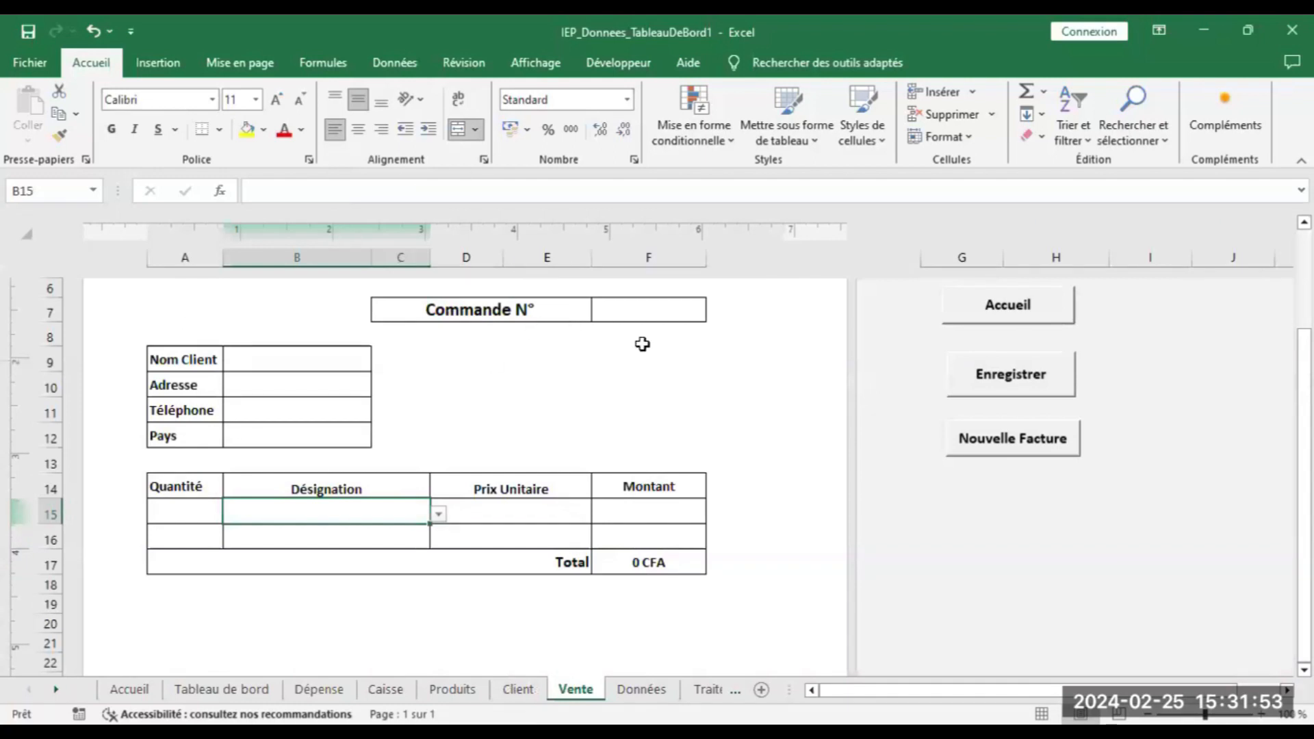
drag(1304, 383, 1304, 345)
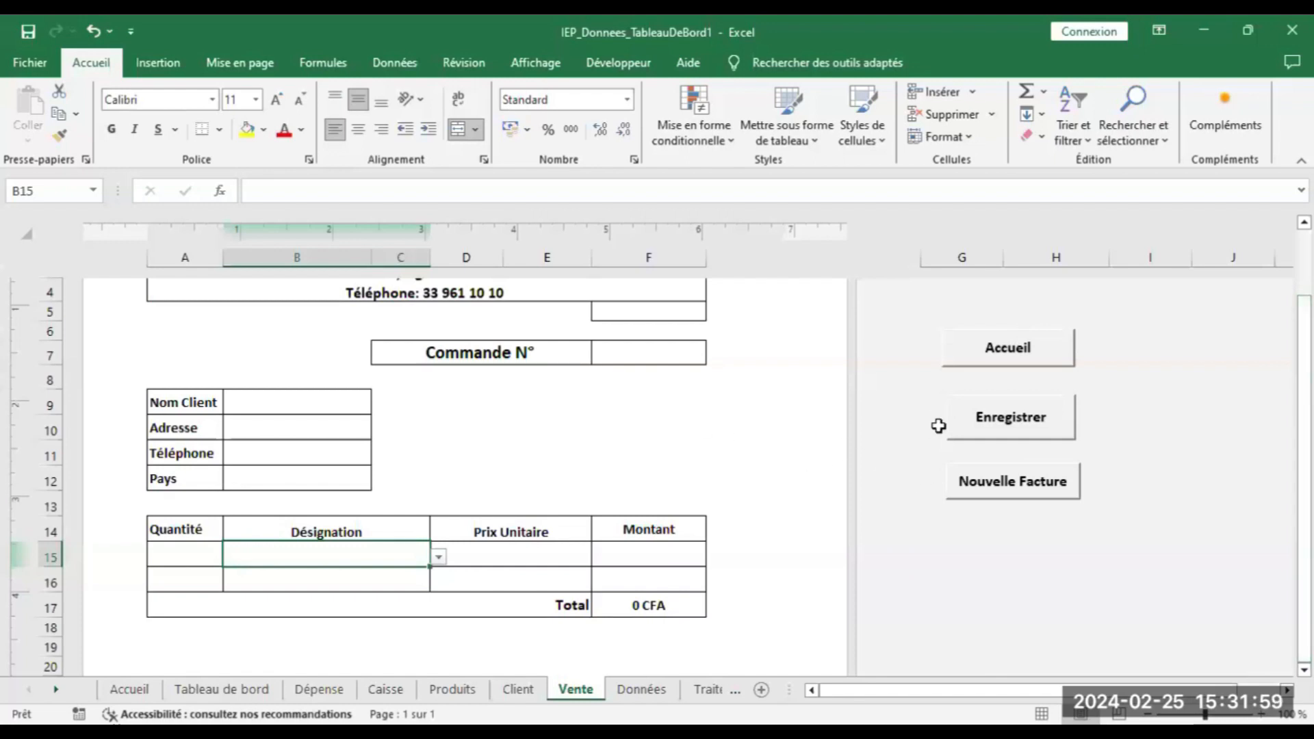
click(1005, 370)
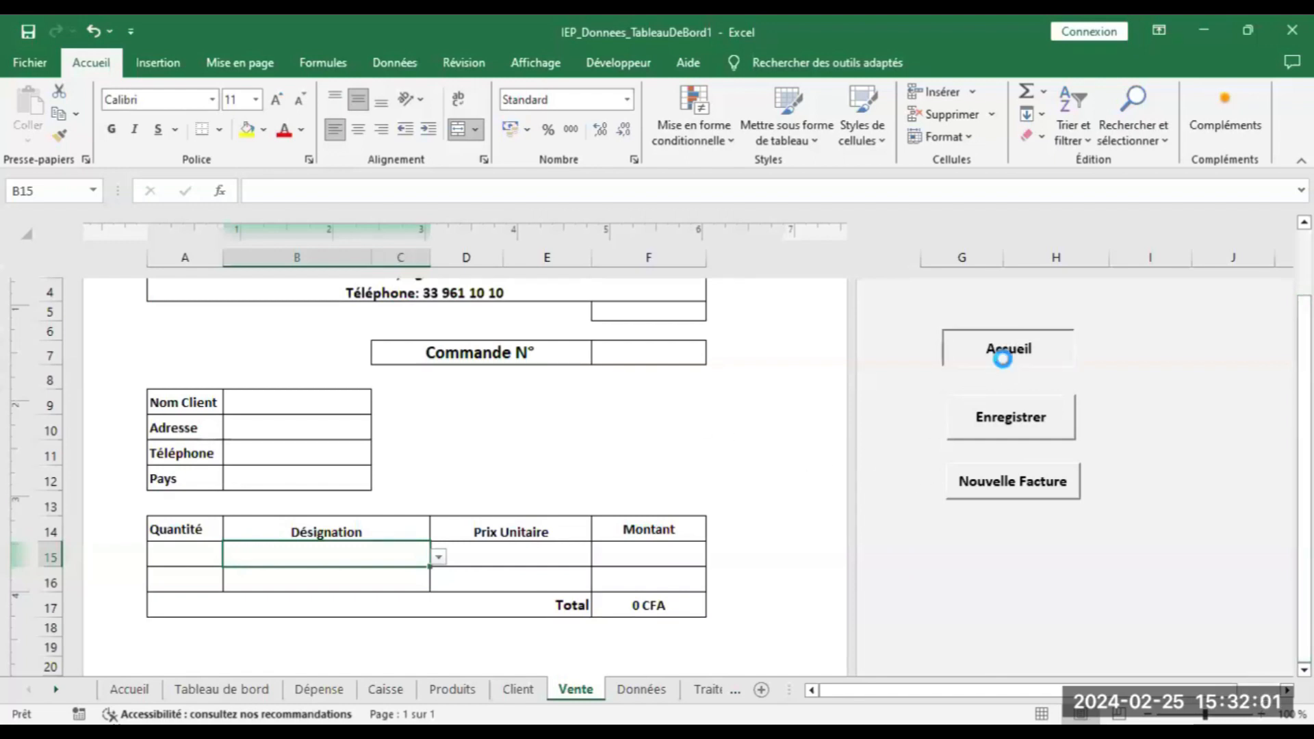
click(311, 334)
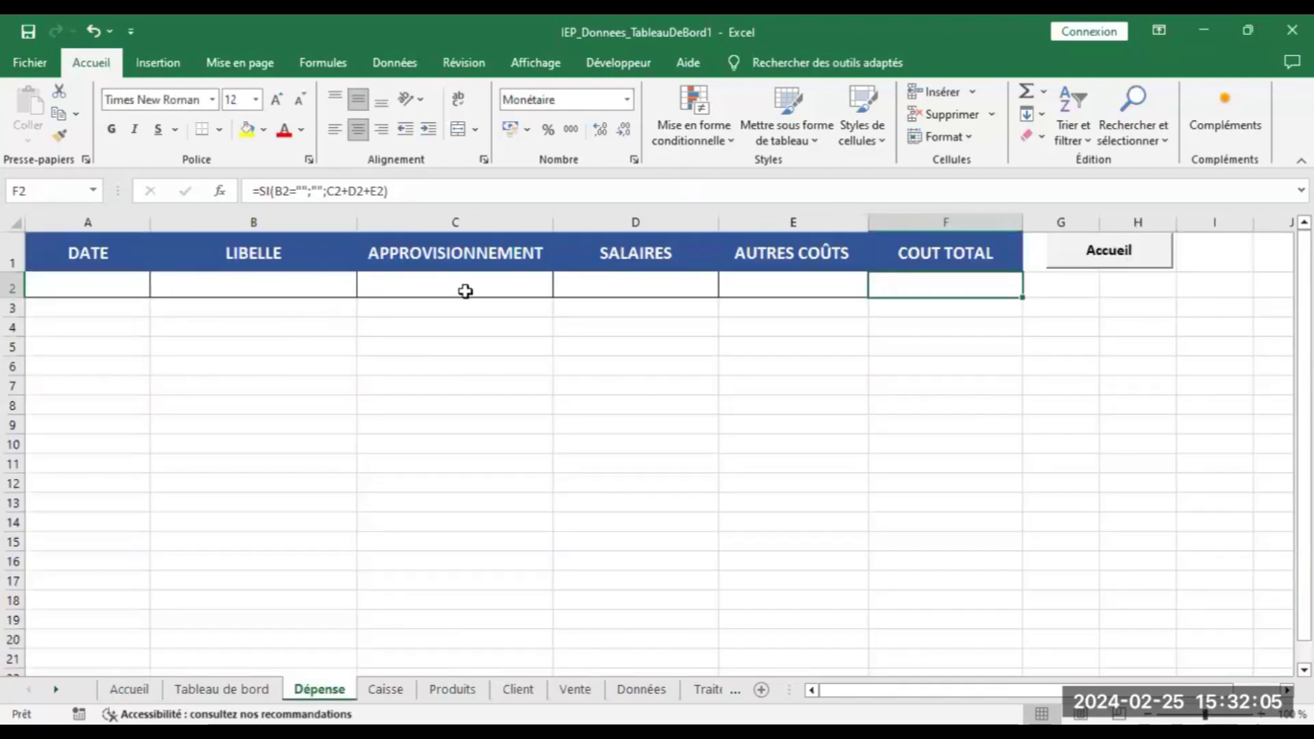
click(1121, 252)
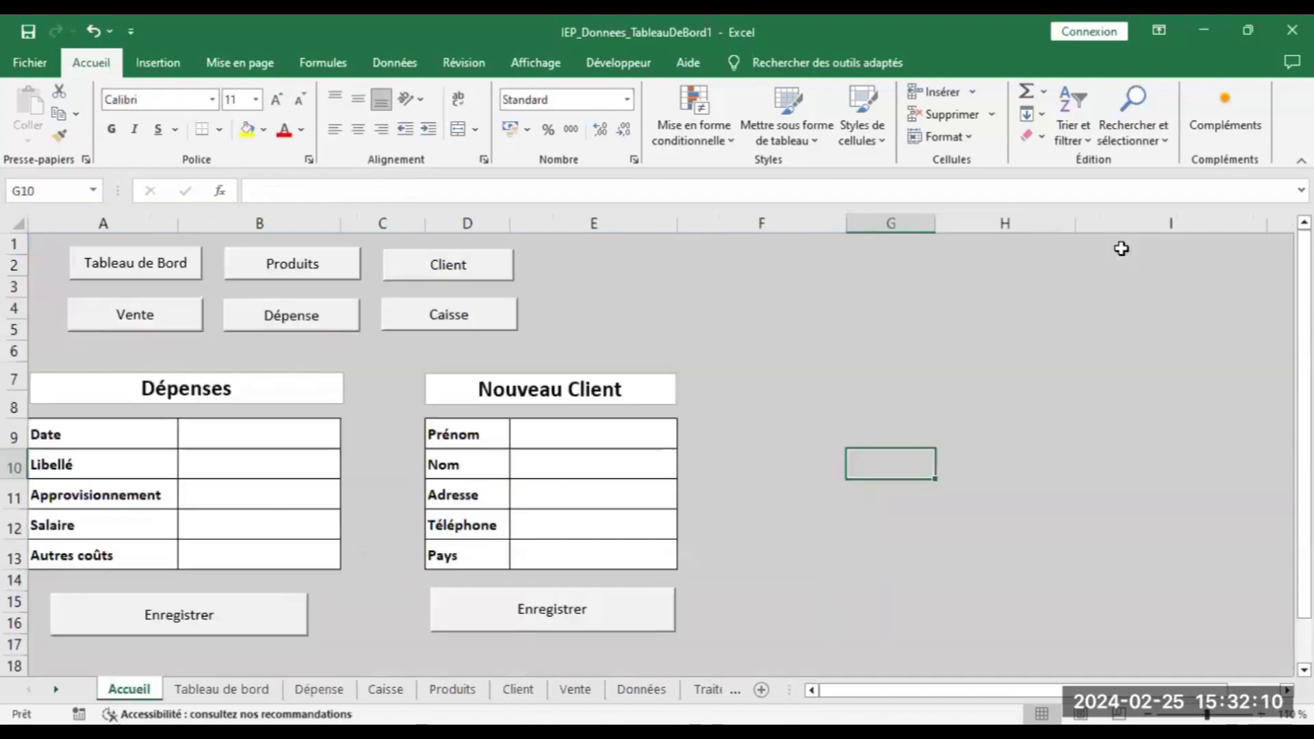
click(441, 307)
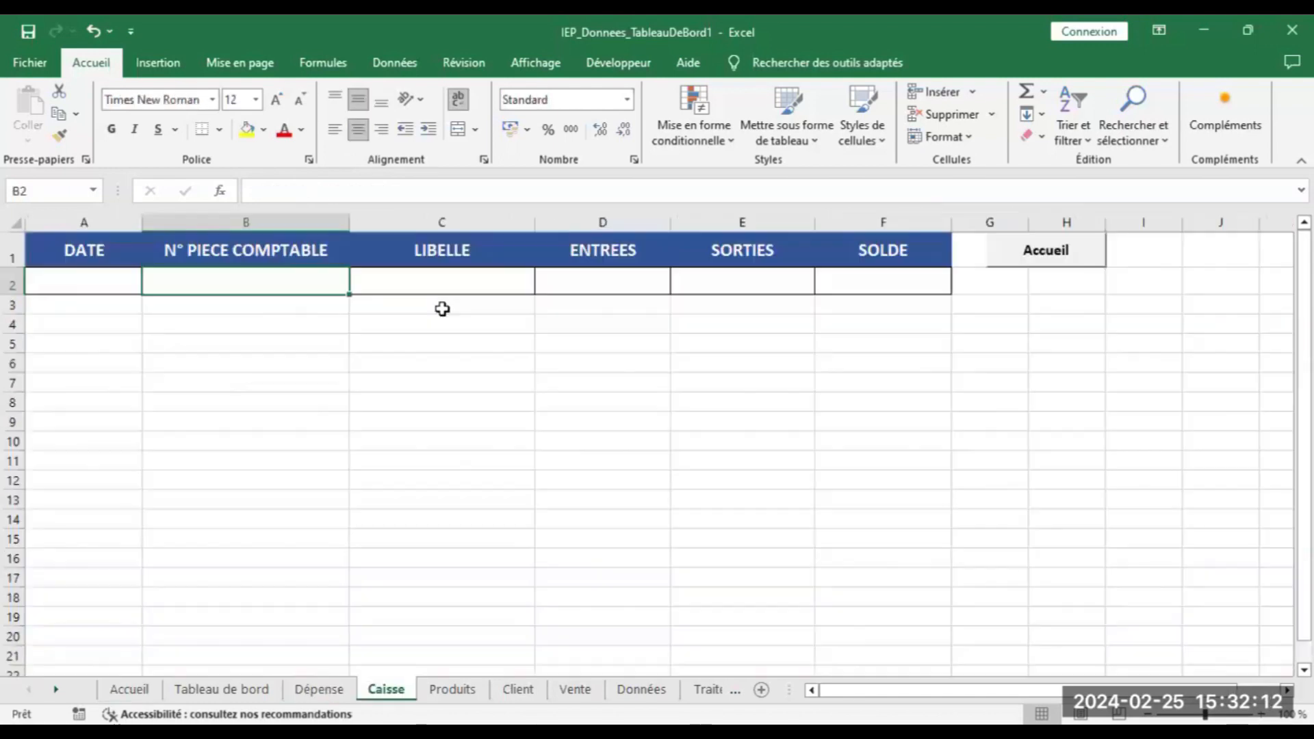
click(1048, 250)
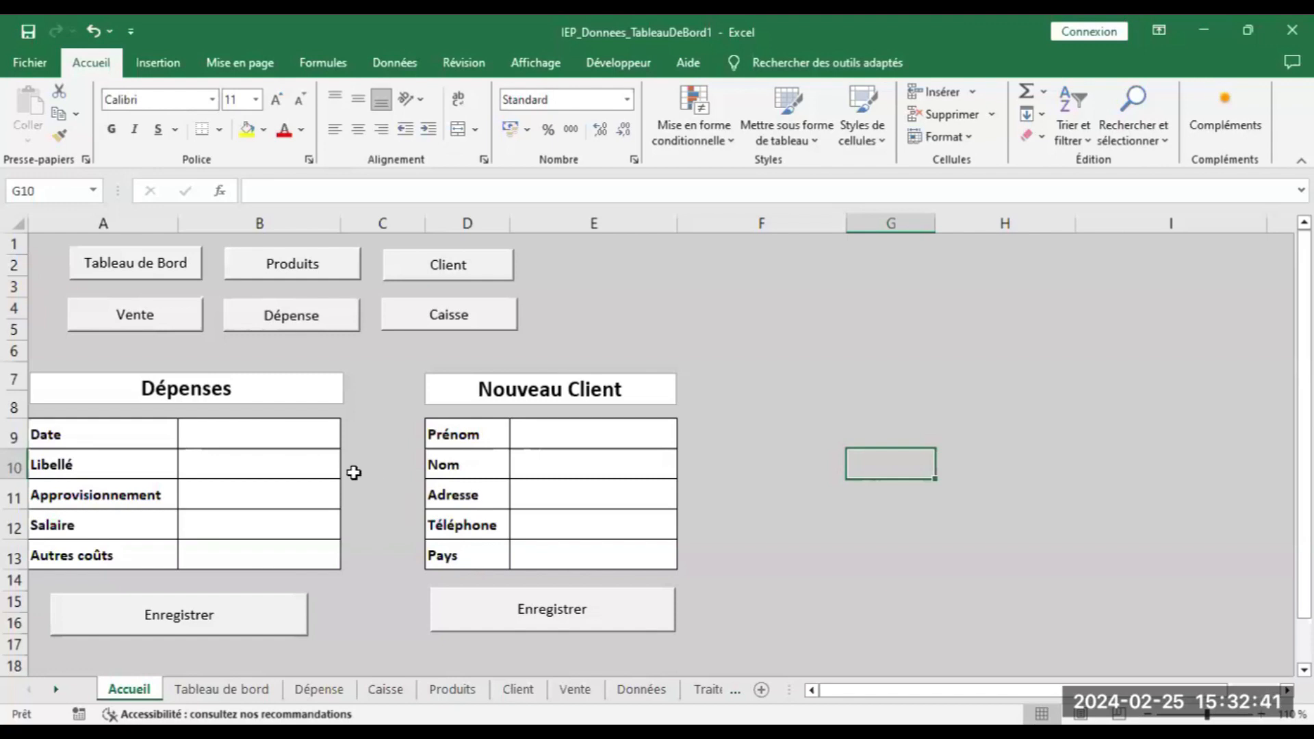
Fill the Dépenses form with date 01/02/2024, Achat de Fournitures and amount 10000
click(229, 433)
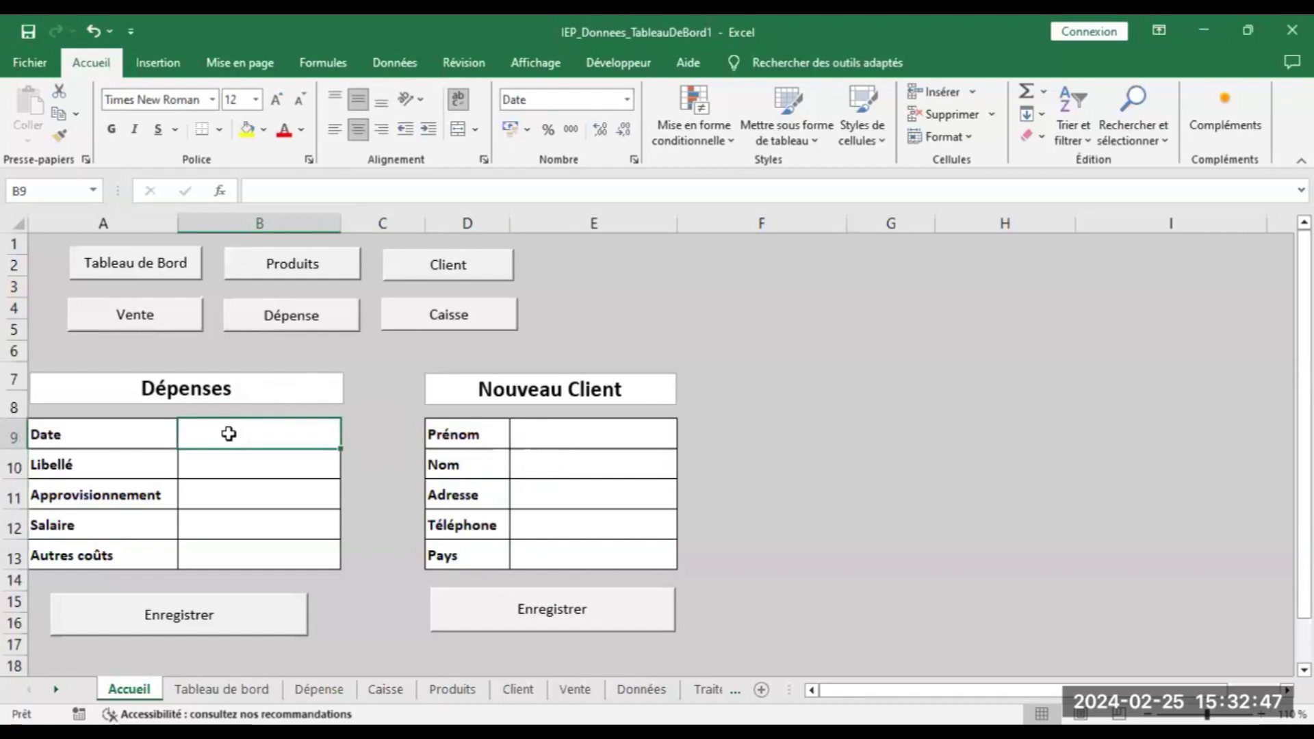
text(01)
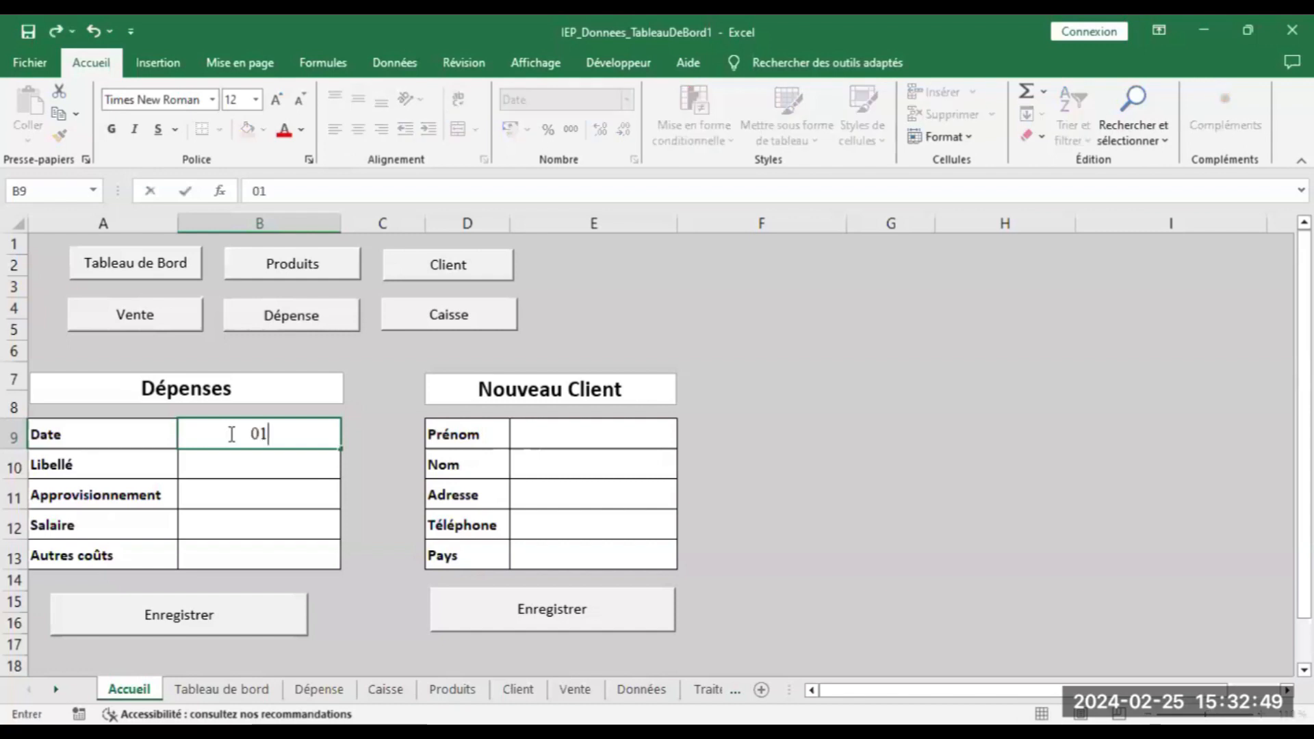
text(/02/)
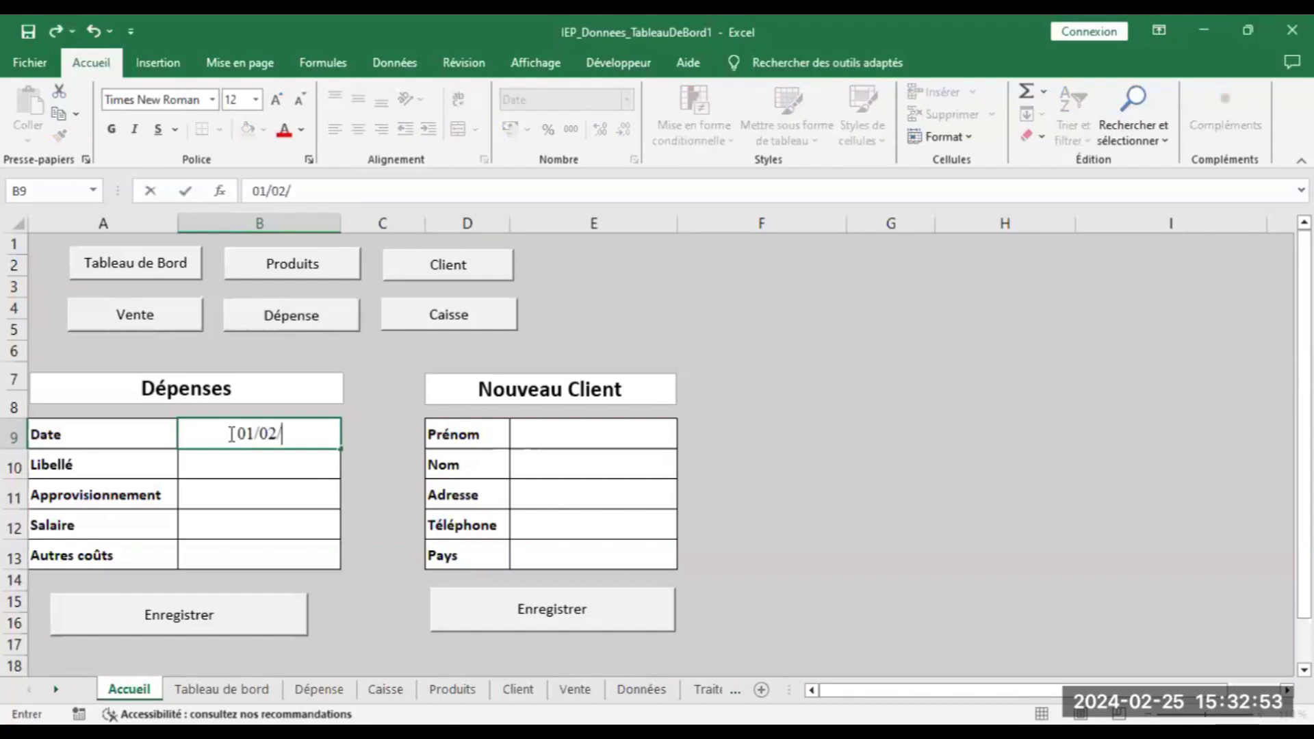
text(2024)
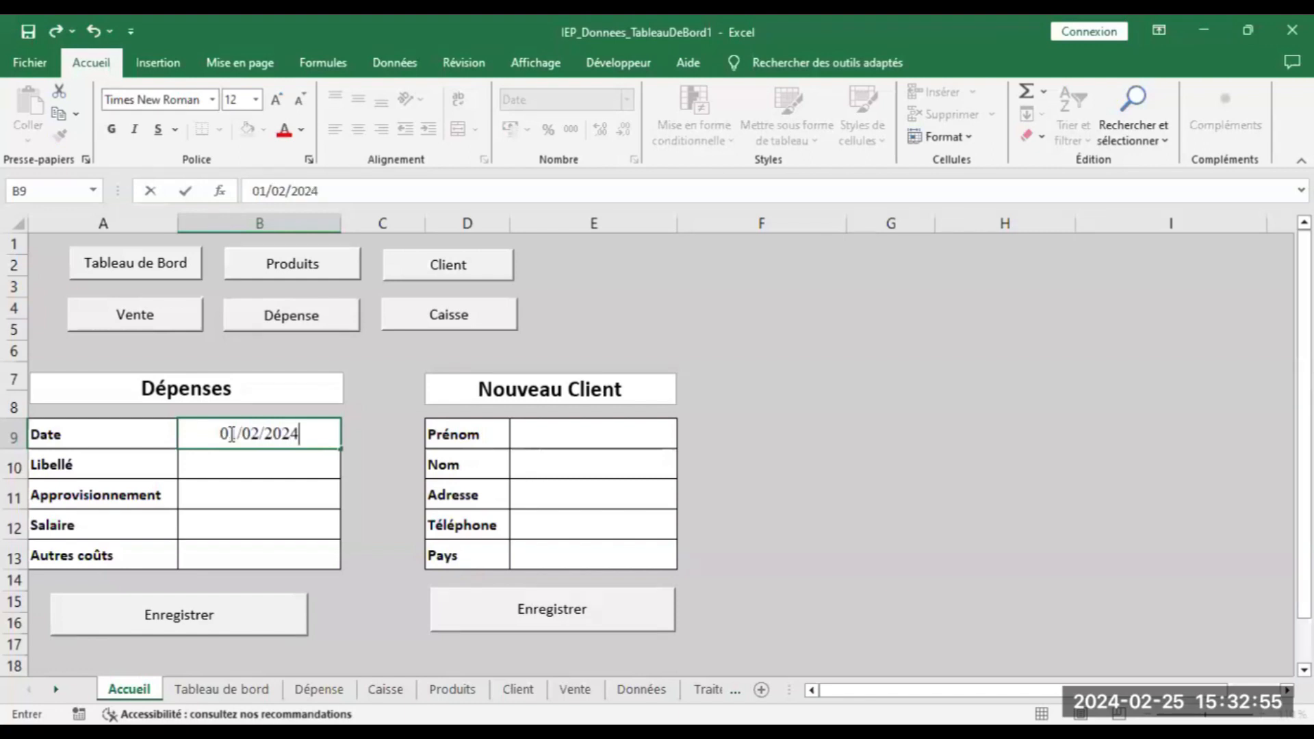
click(231, 460)
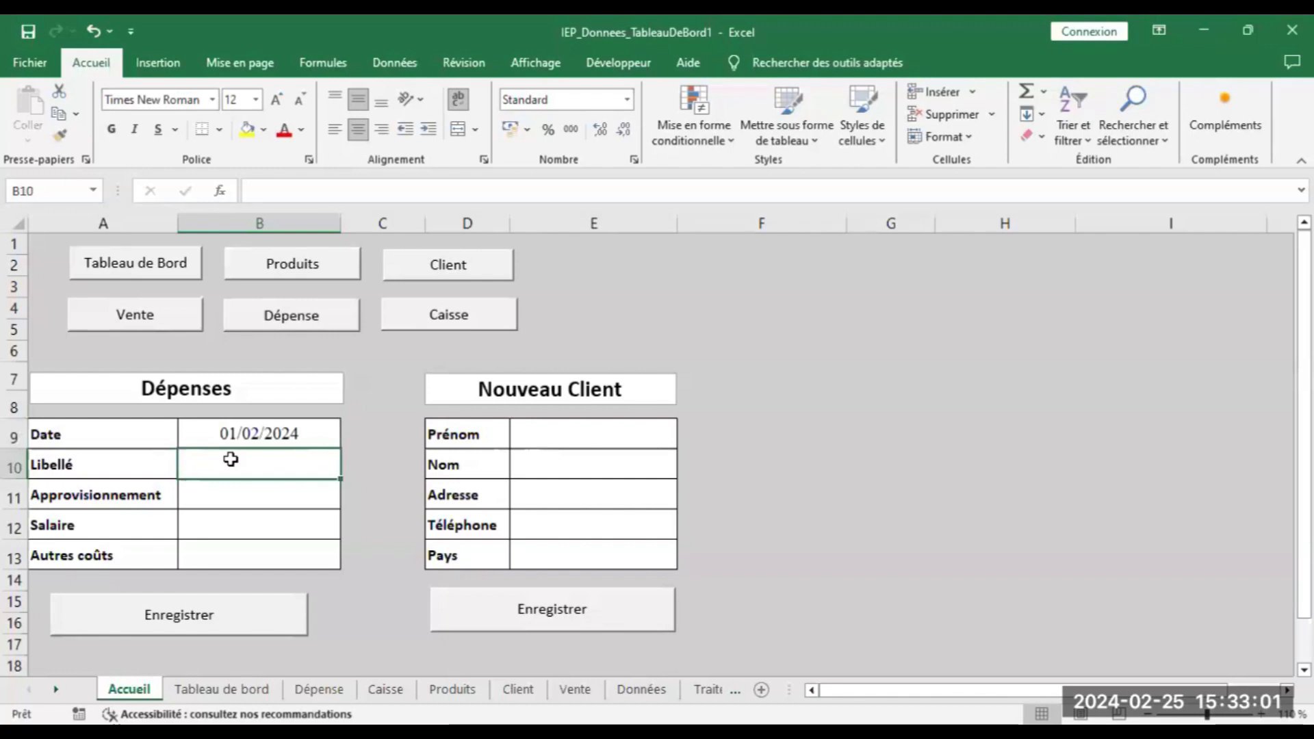
text(F)
key(BackSpace)
text(A)
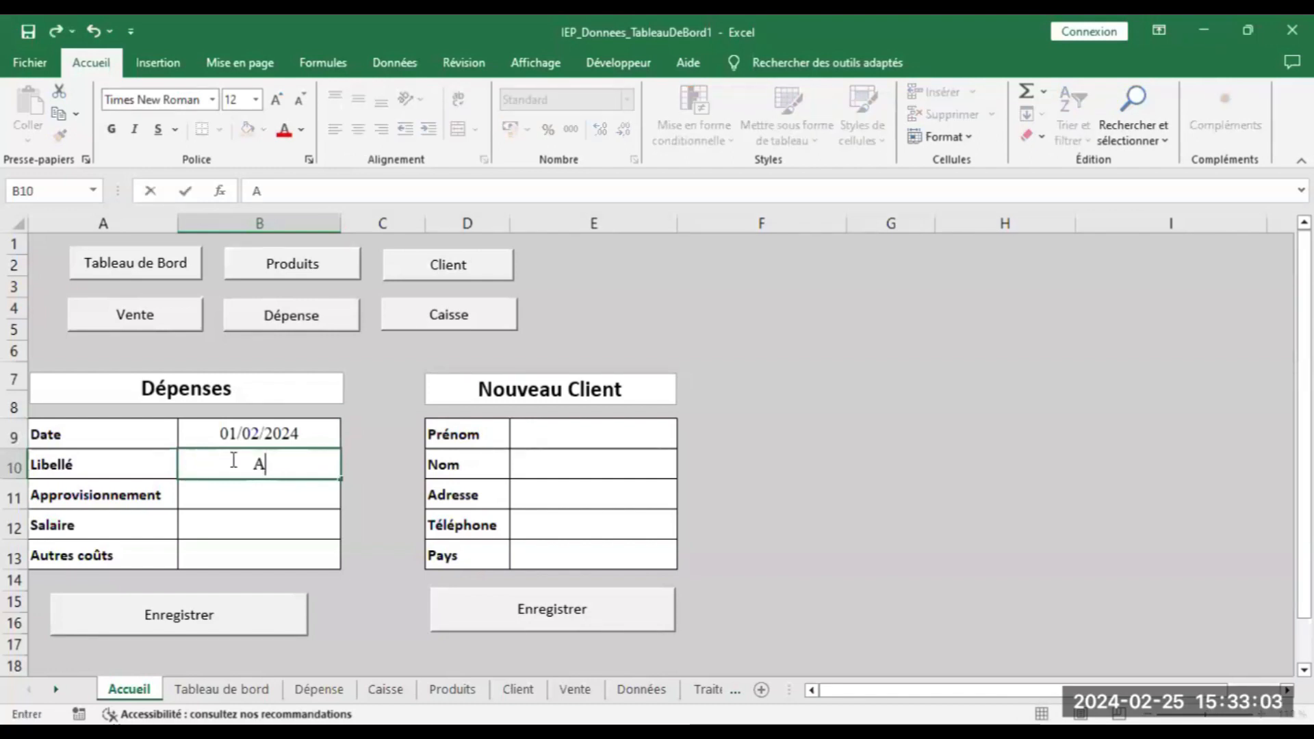
text(chat de F)
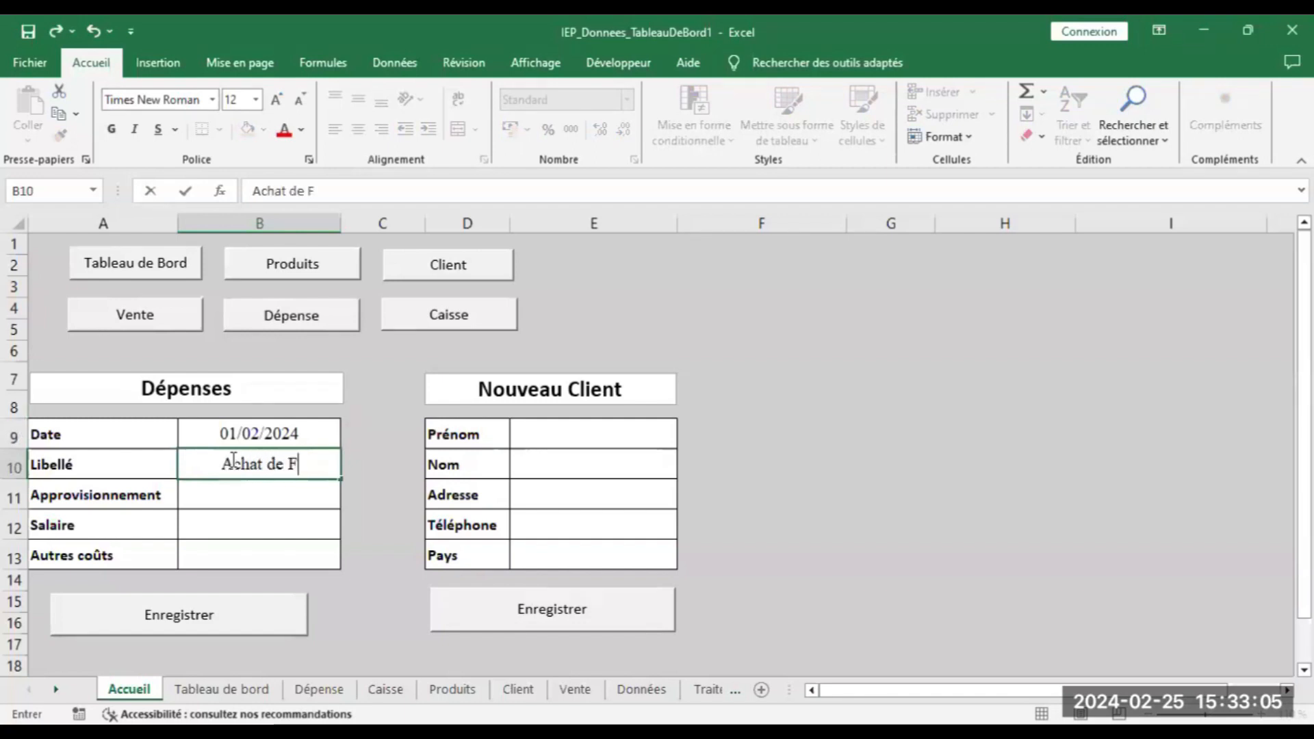
text(ournitures)
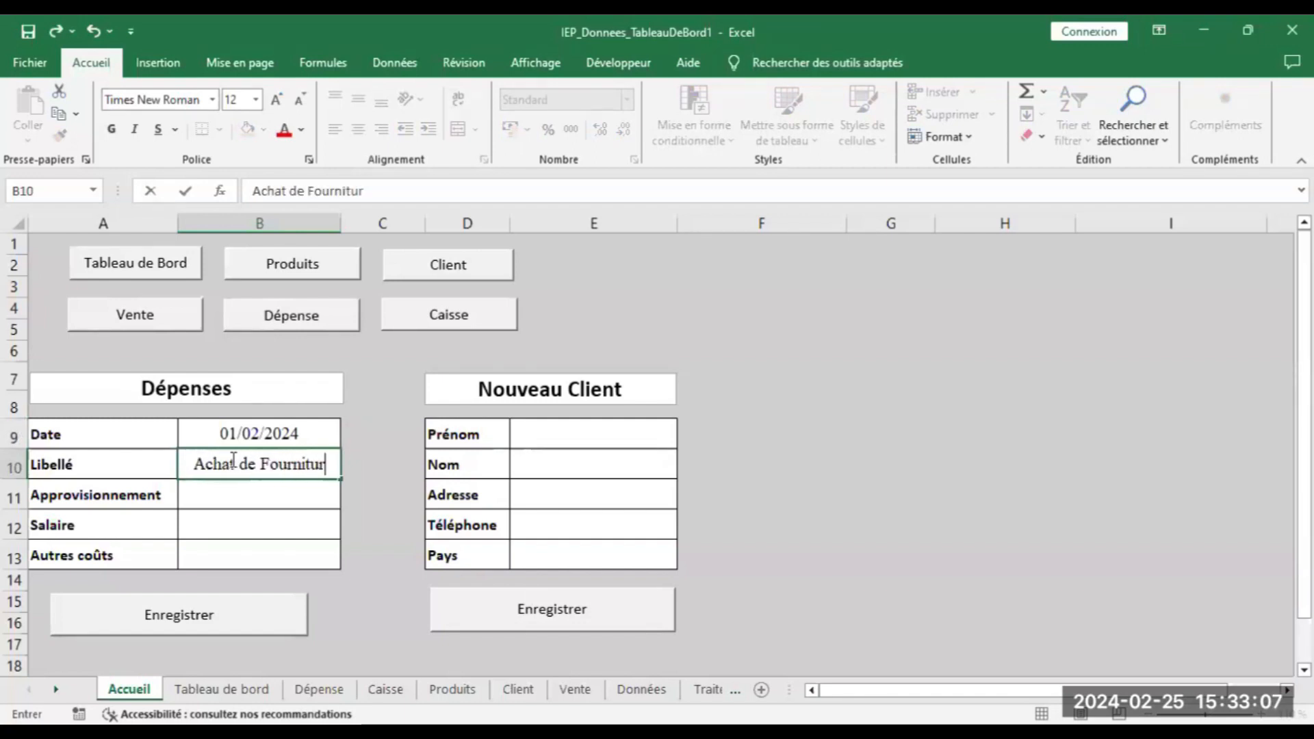
click(234, 507)
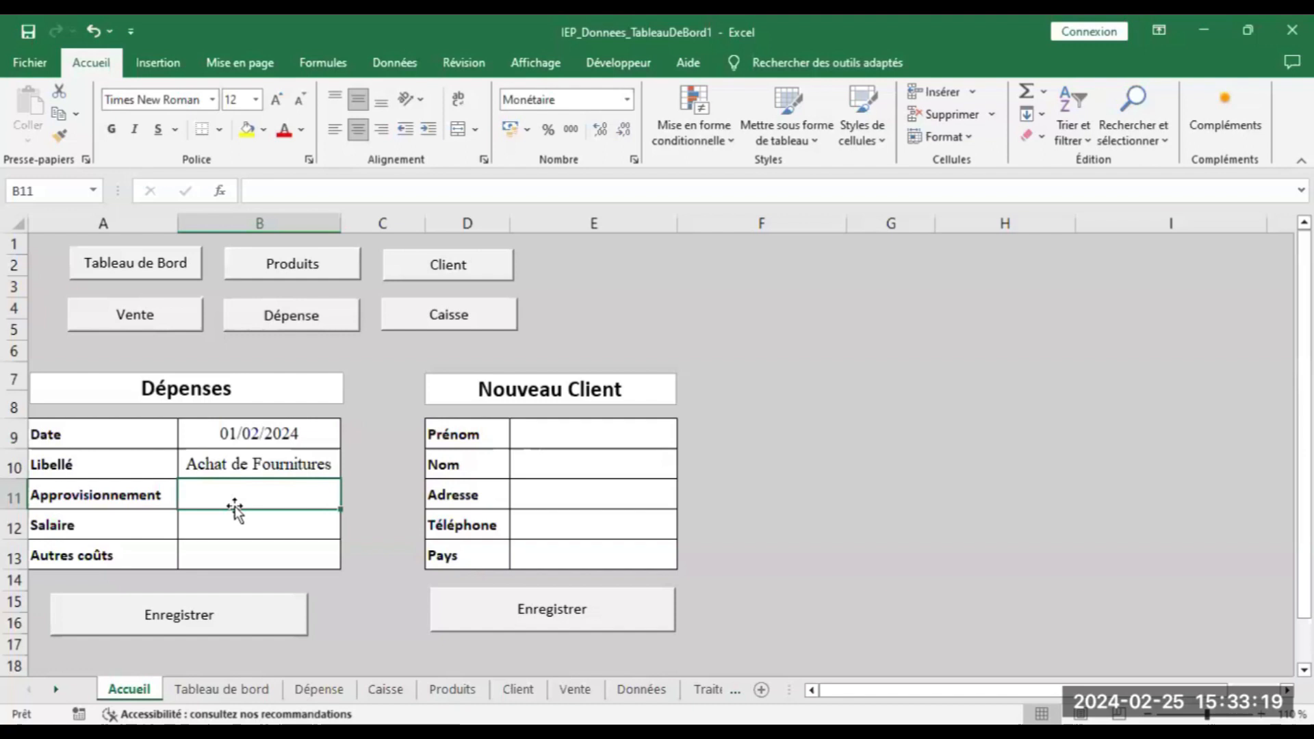
text(100000)
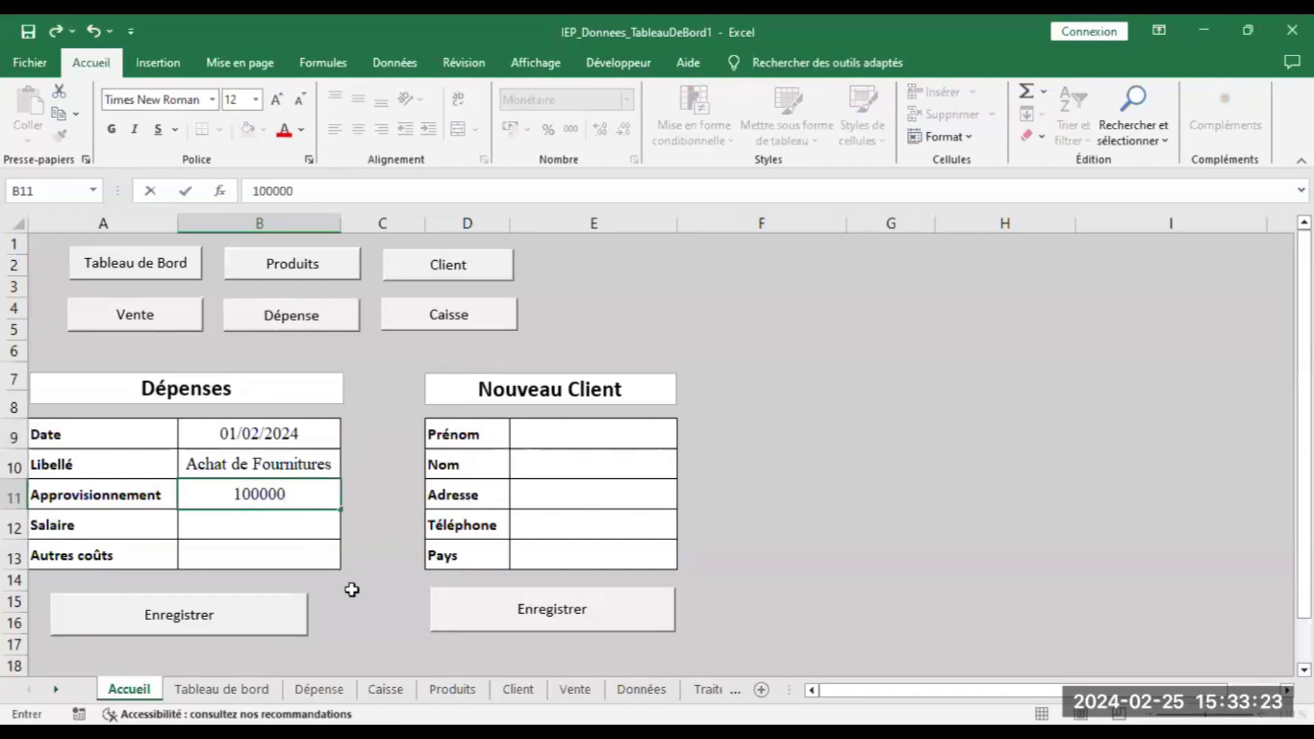
key(BackSpace)
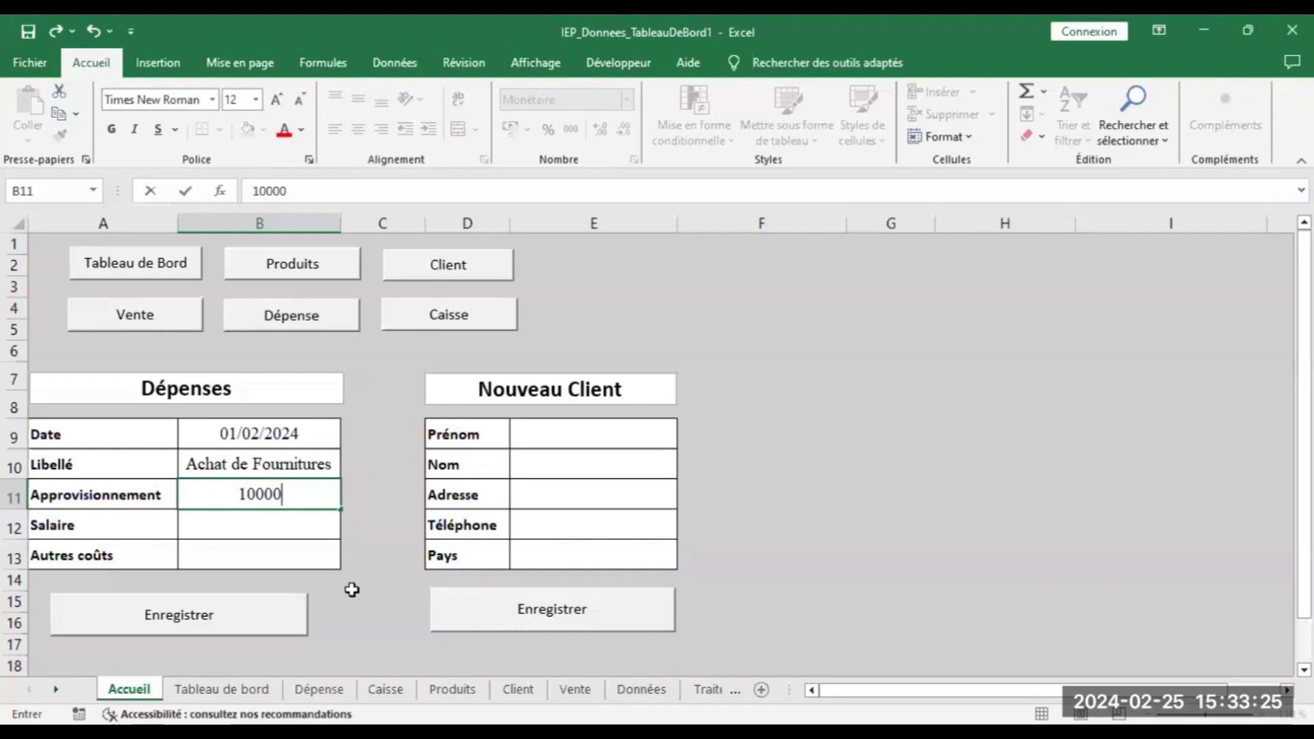
Save the expense, verify it on the Dépense sheet, and go back to Accueil
click(226, 620)
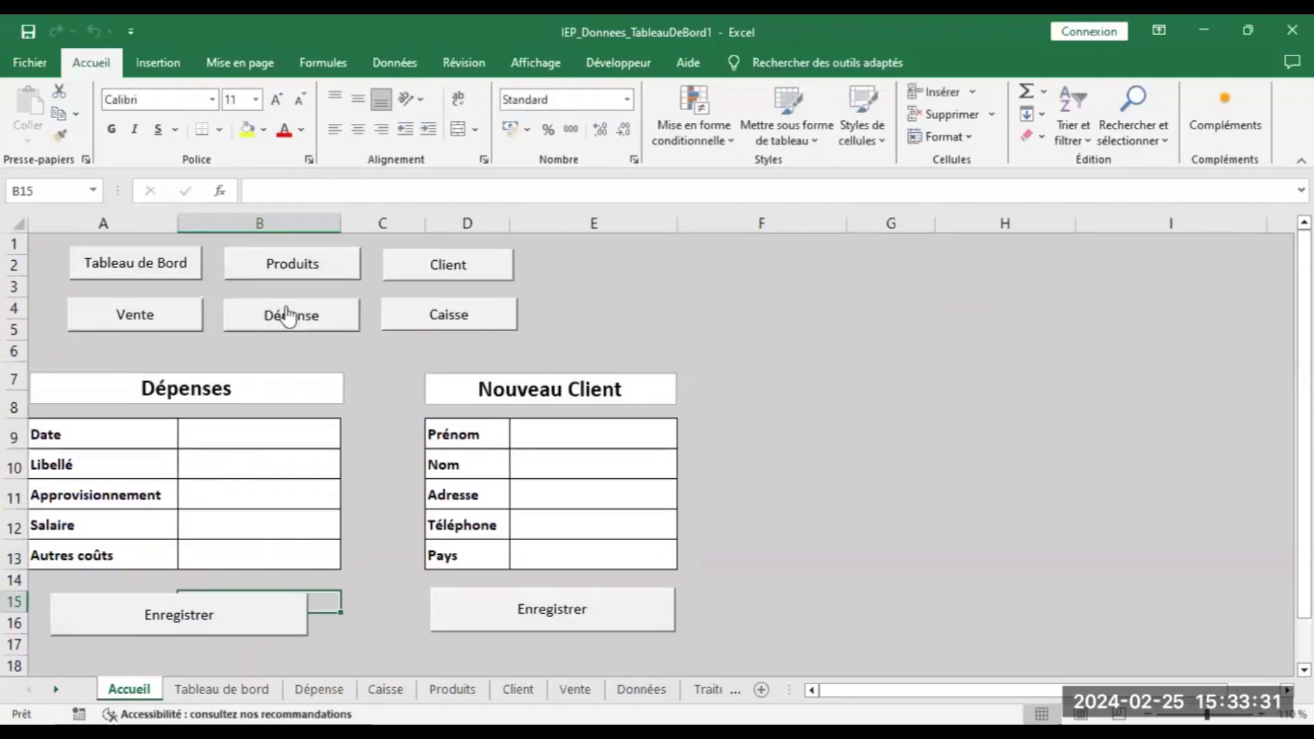
click(287, 318)
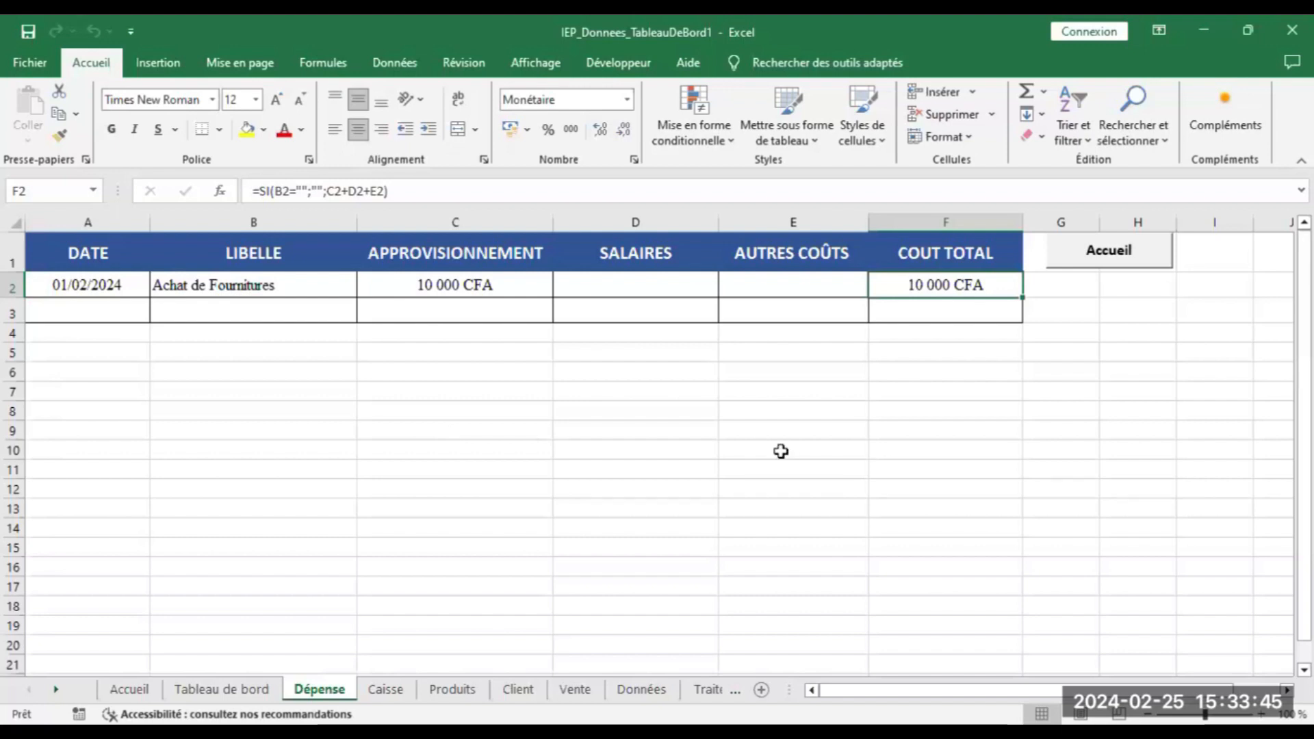
click(1100, 266)
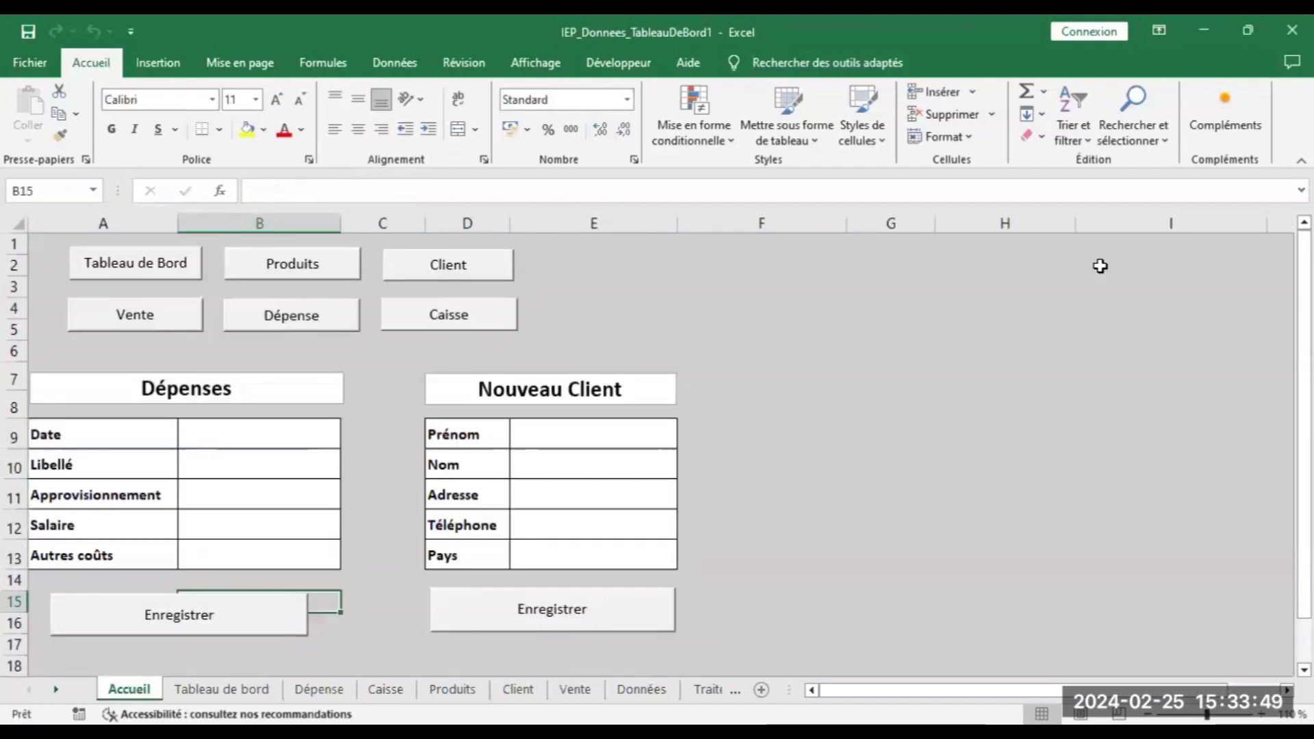
click(529, 442)
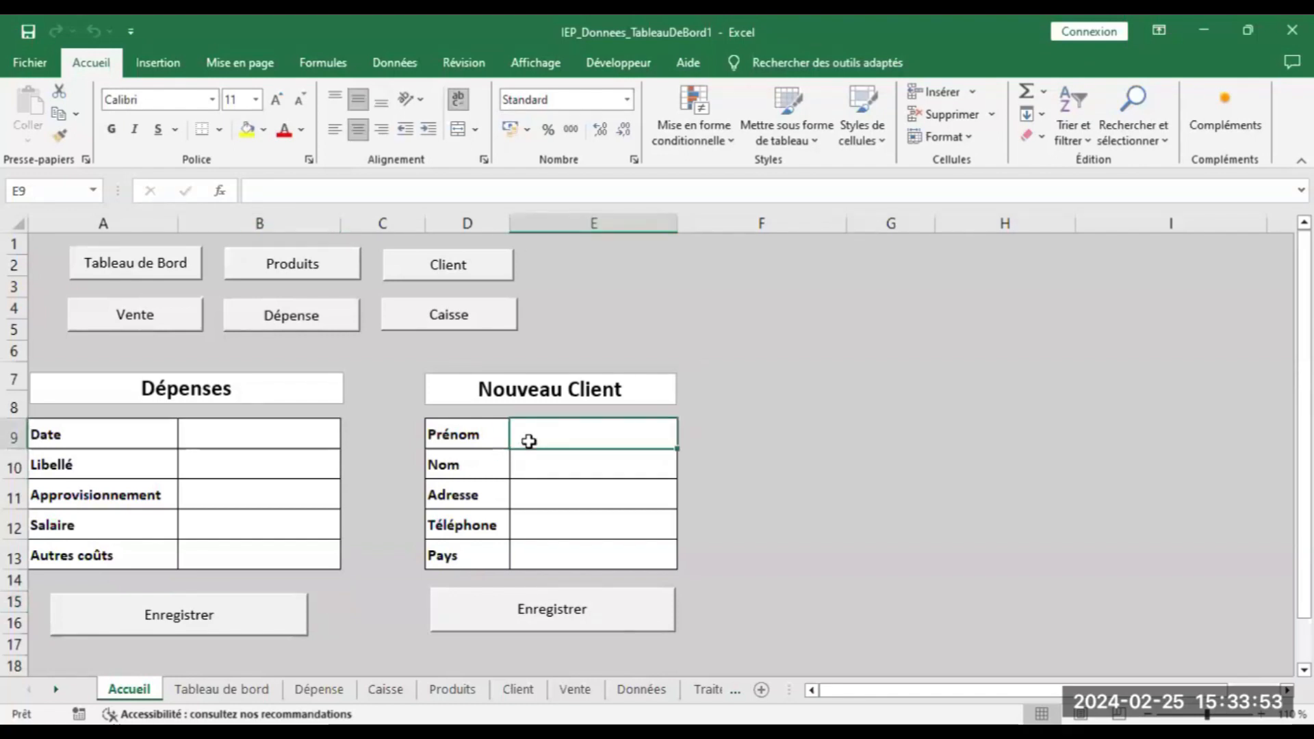
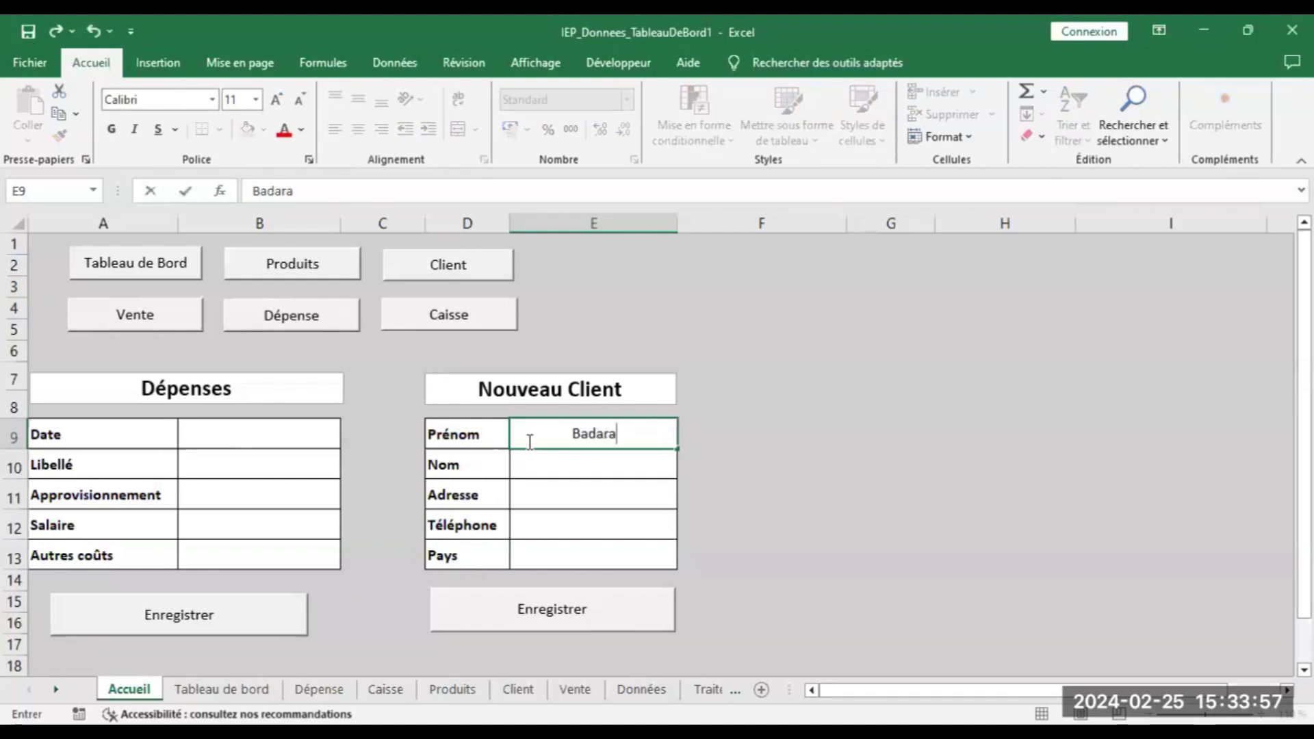
Enter the new client's first name and surname in the Nouveau Client form
key(Tab)
click(526, 470)
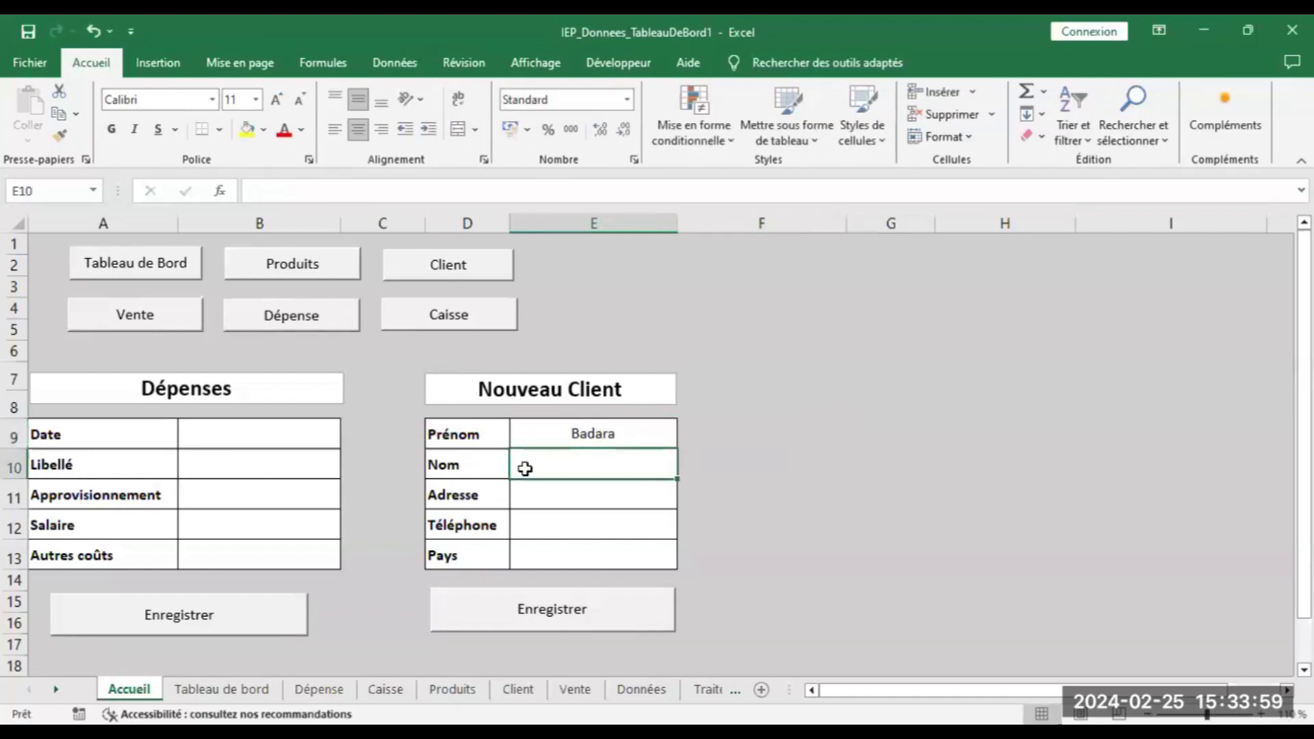
text(m)
key(BackSpace)
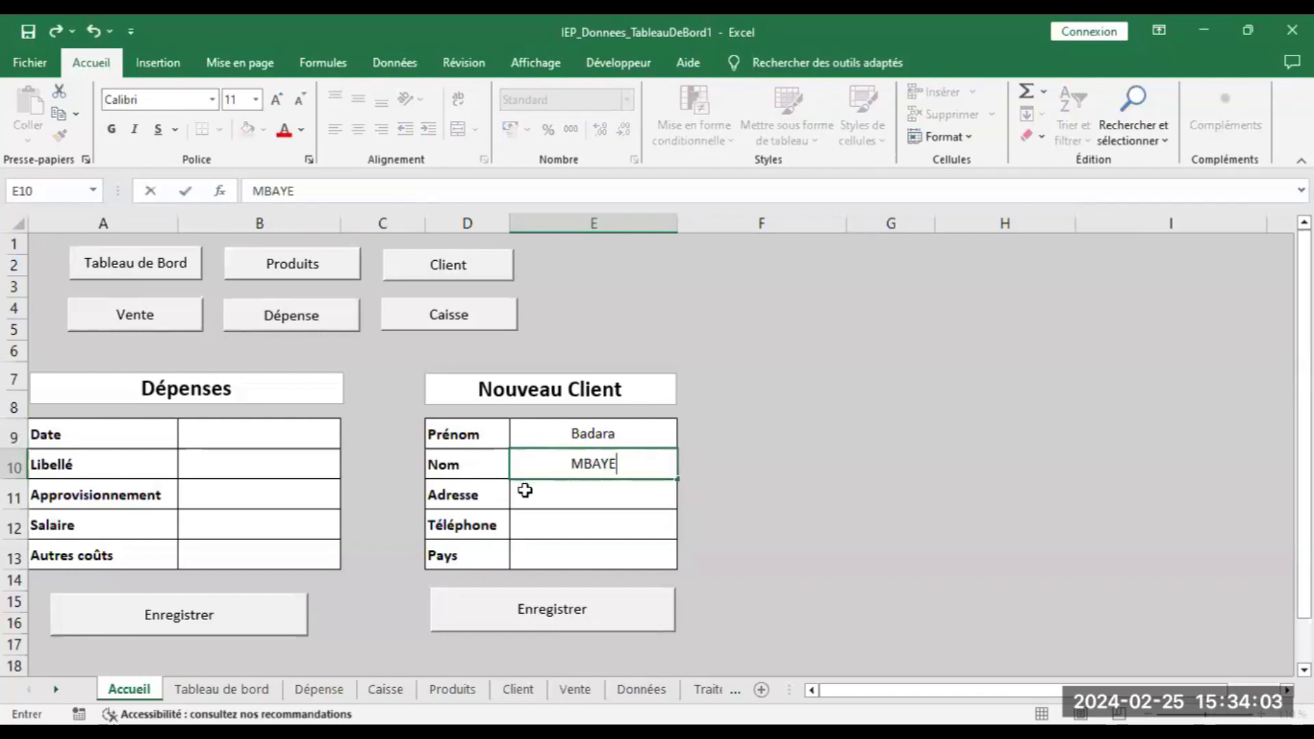
Add the client's address, phone number and the country Sénégal
click(525, 490)
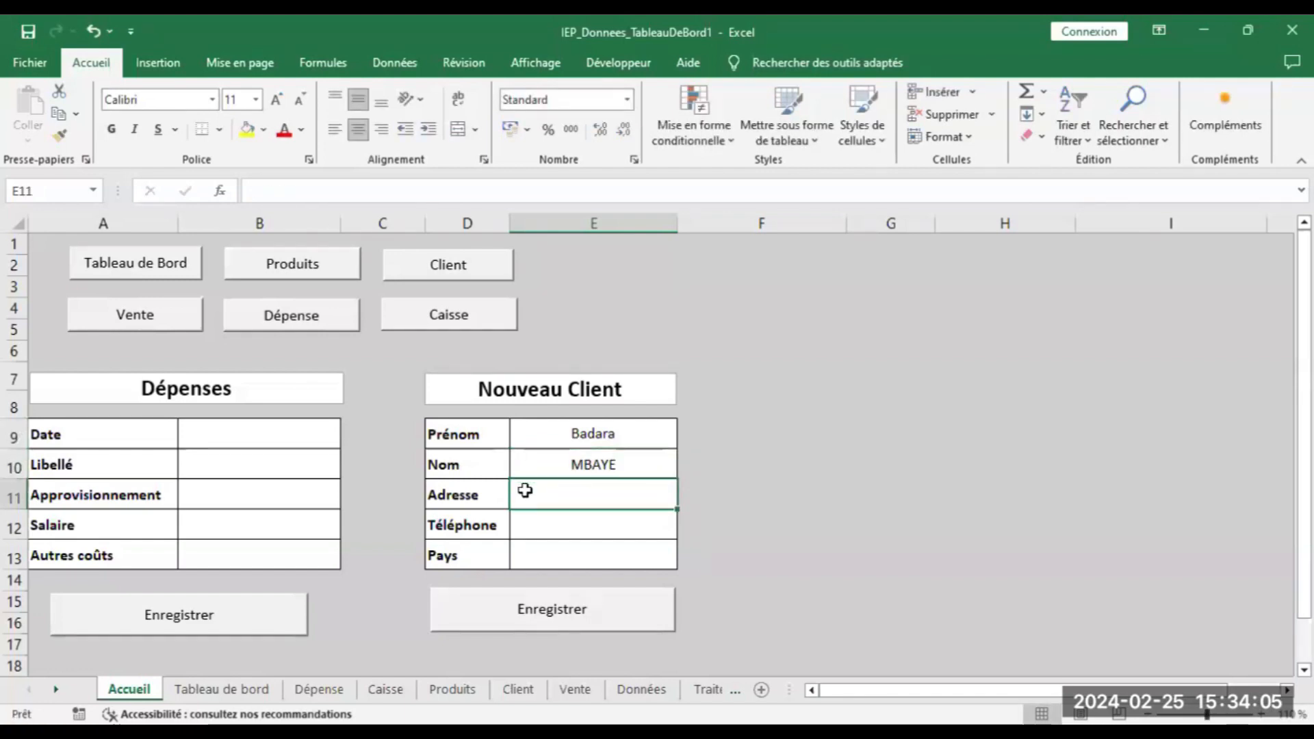
text(Fass)
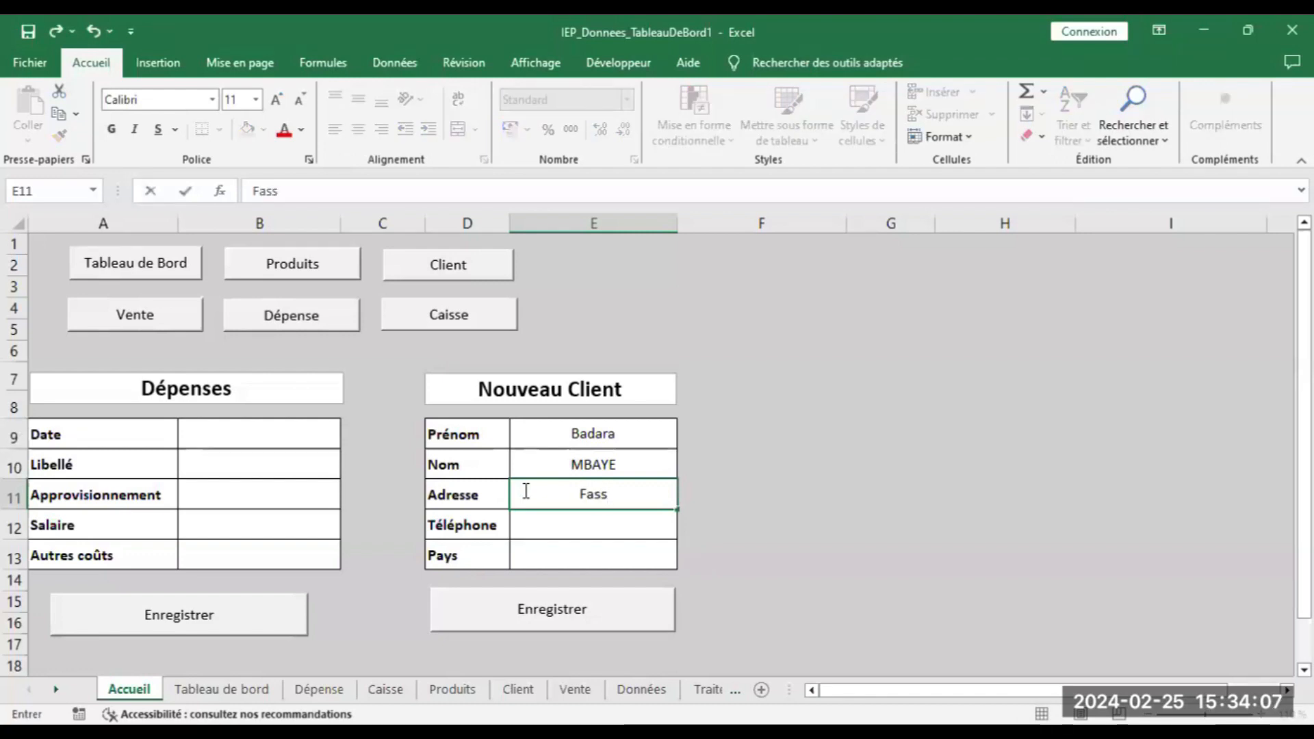
text( Dakar)
key(Tab)
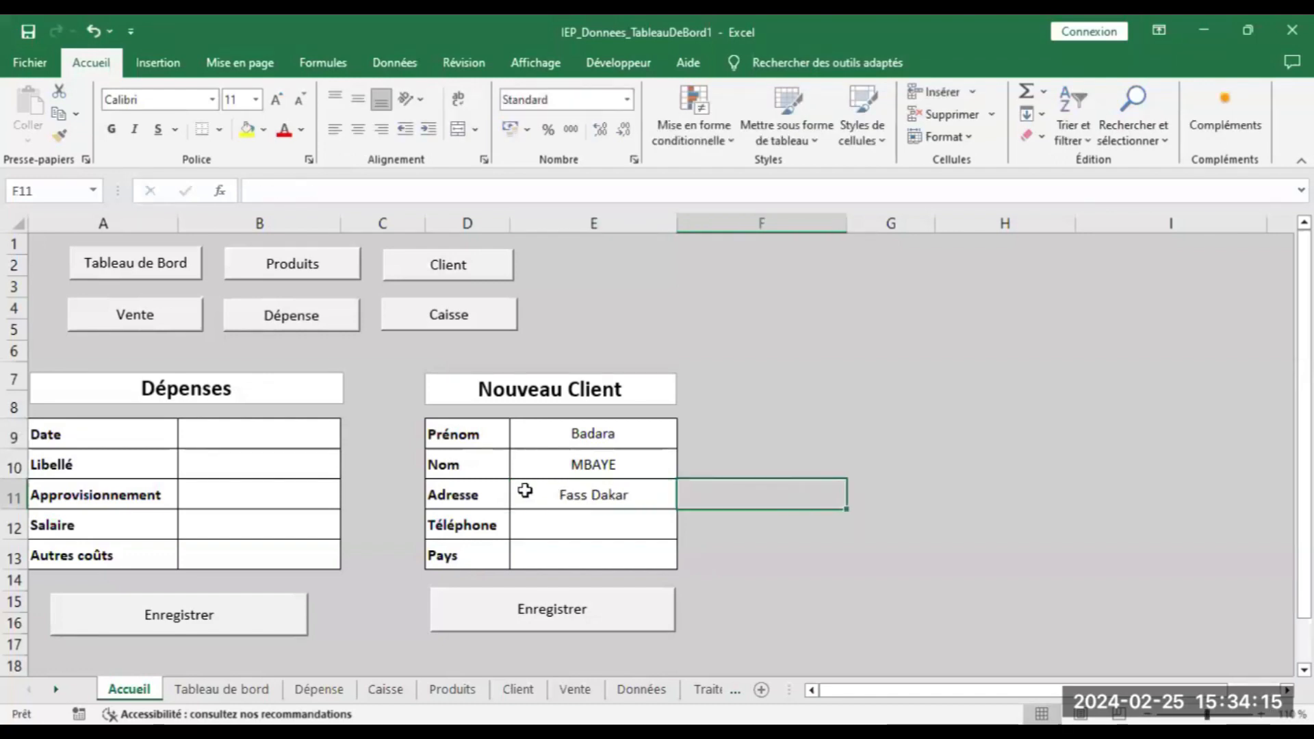
click(529, 525)
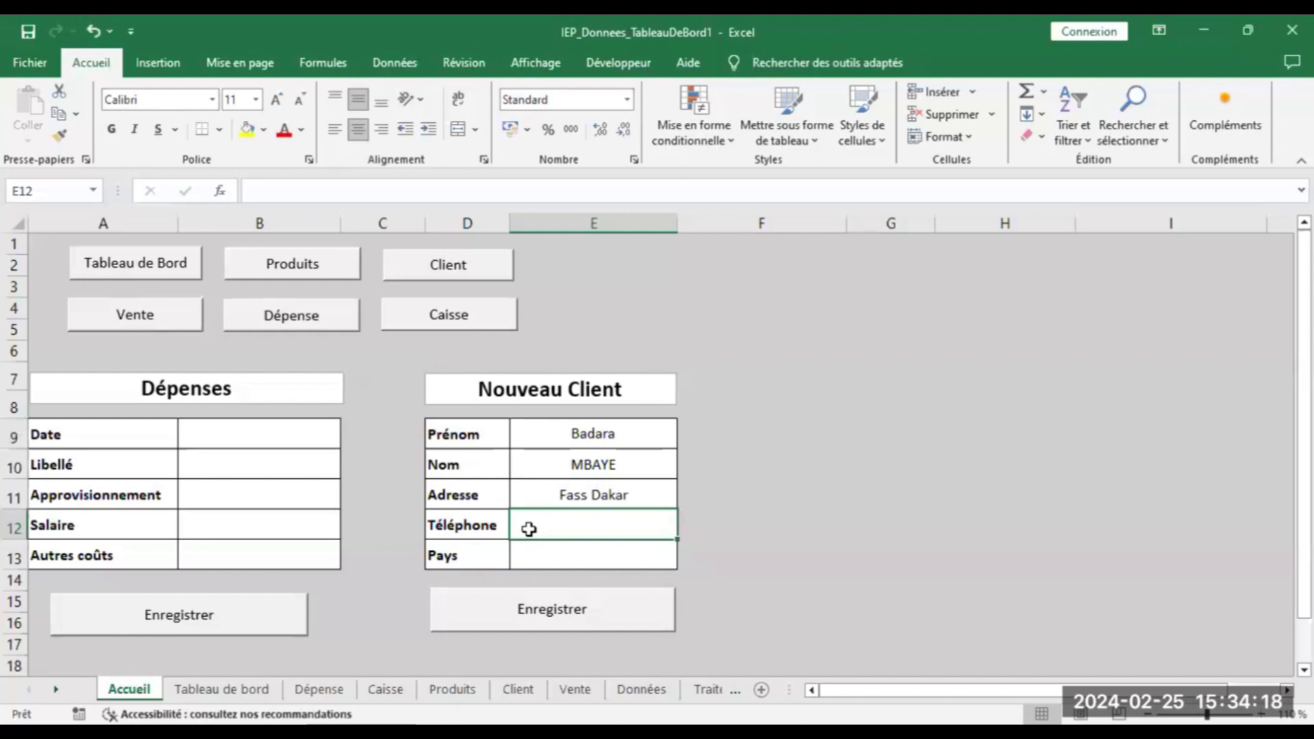
text(45567788)
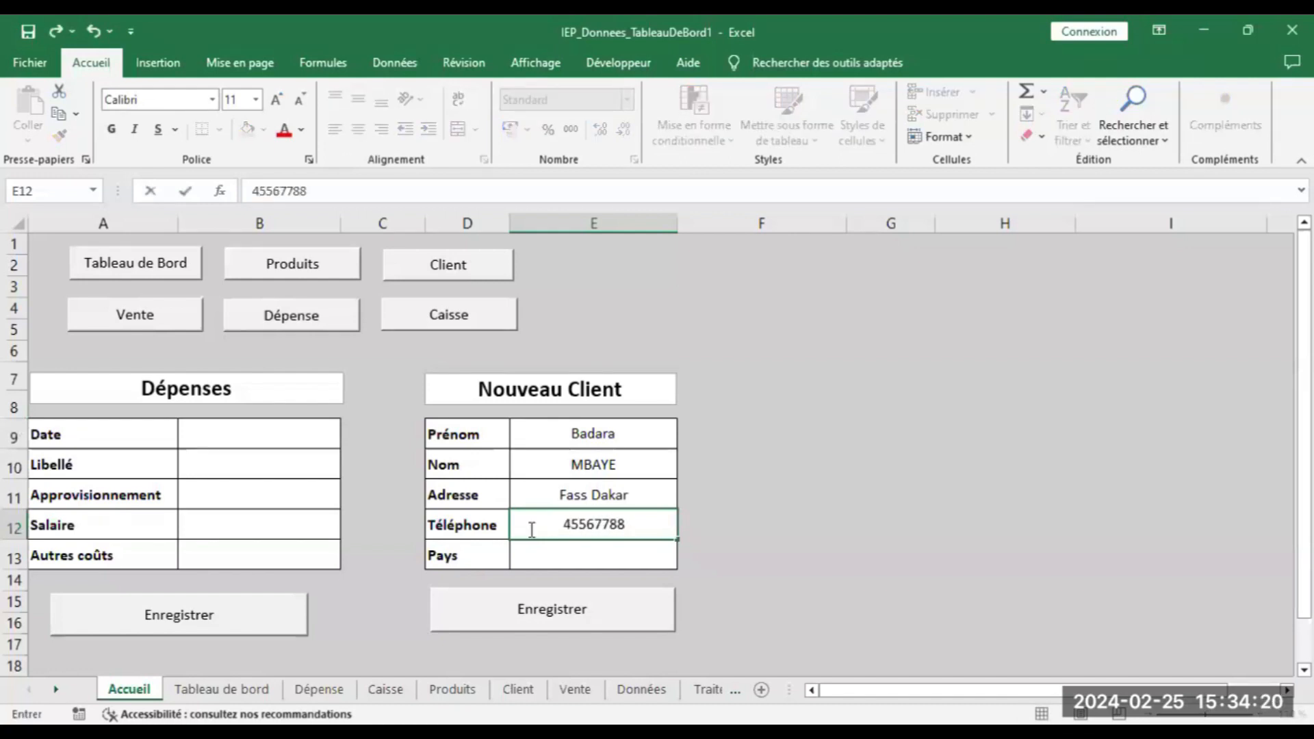
click(533, 561)
text(S)
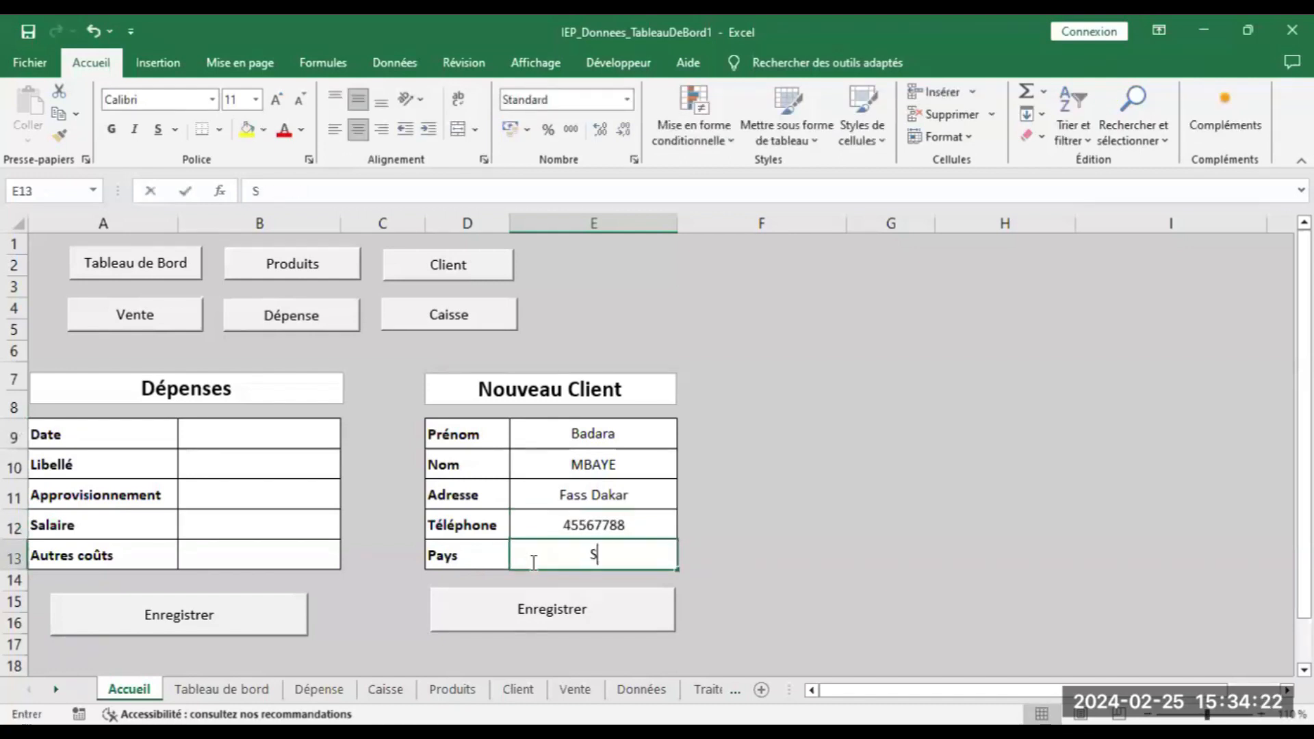
text(énégal)
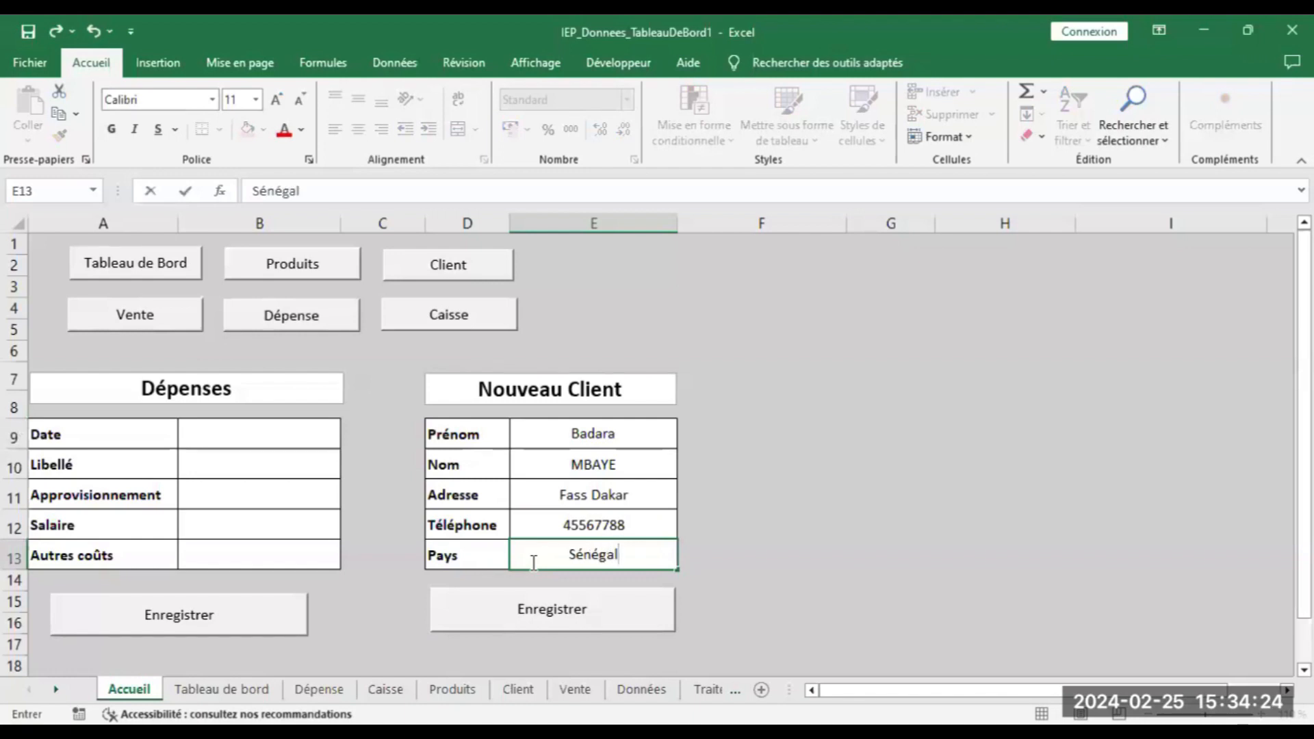
Save the new client, then check the Client and Caisse sheets before returning to Accueil
click(528, 607)
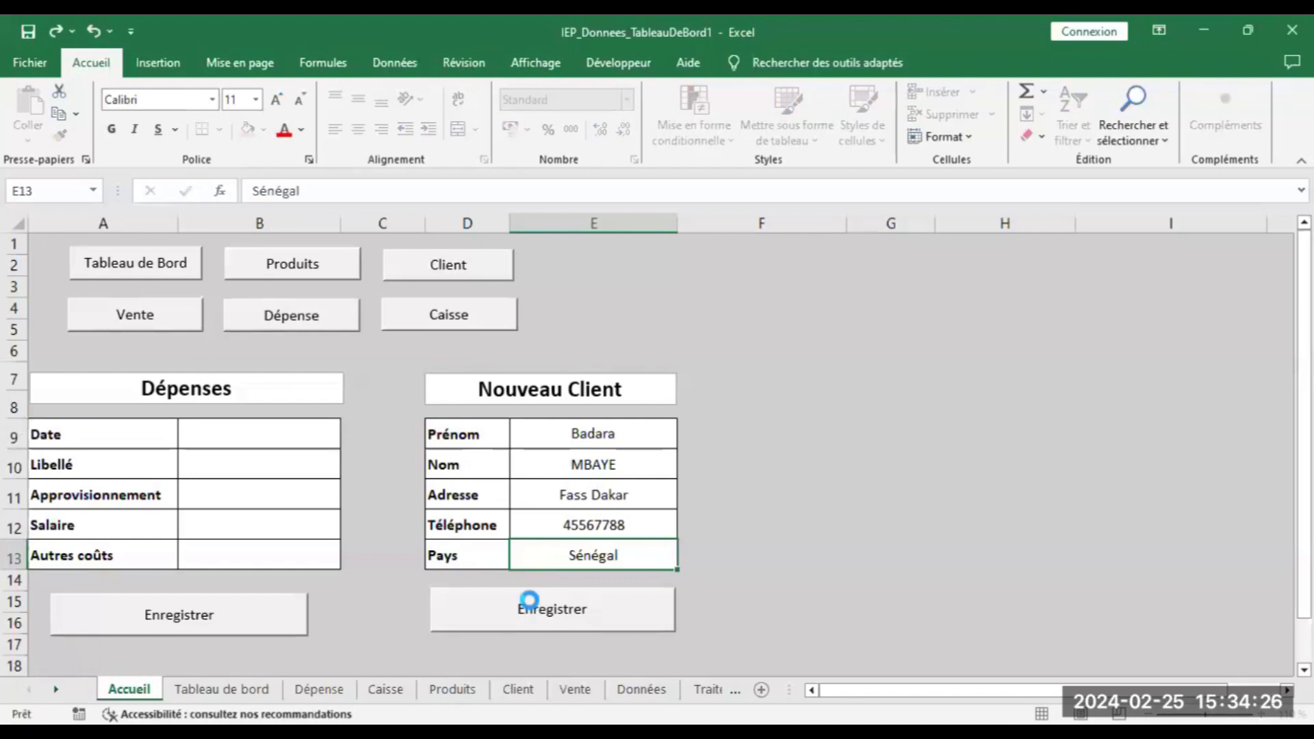
click(439, 273)
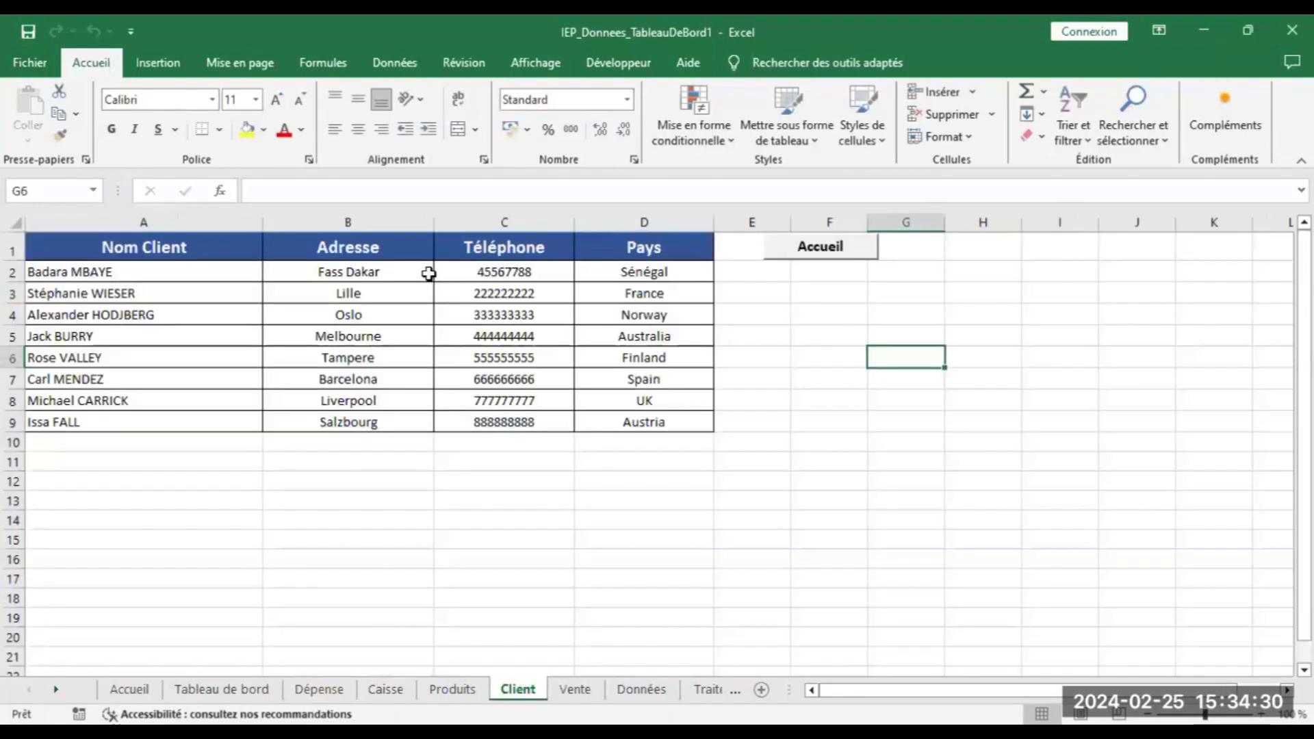
click(64, 272)
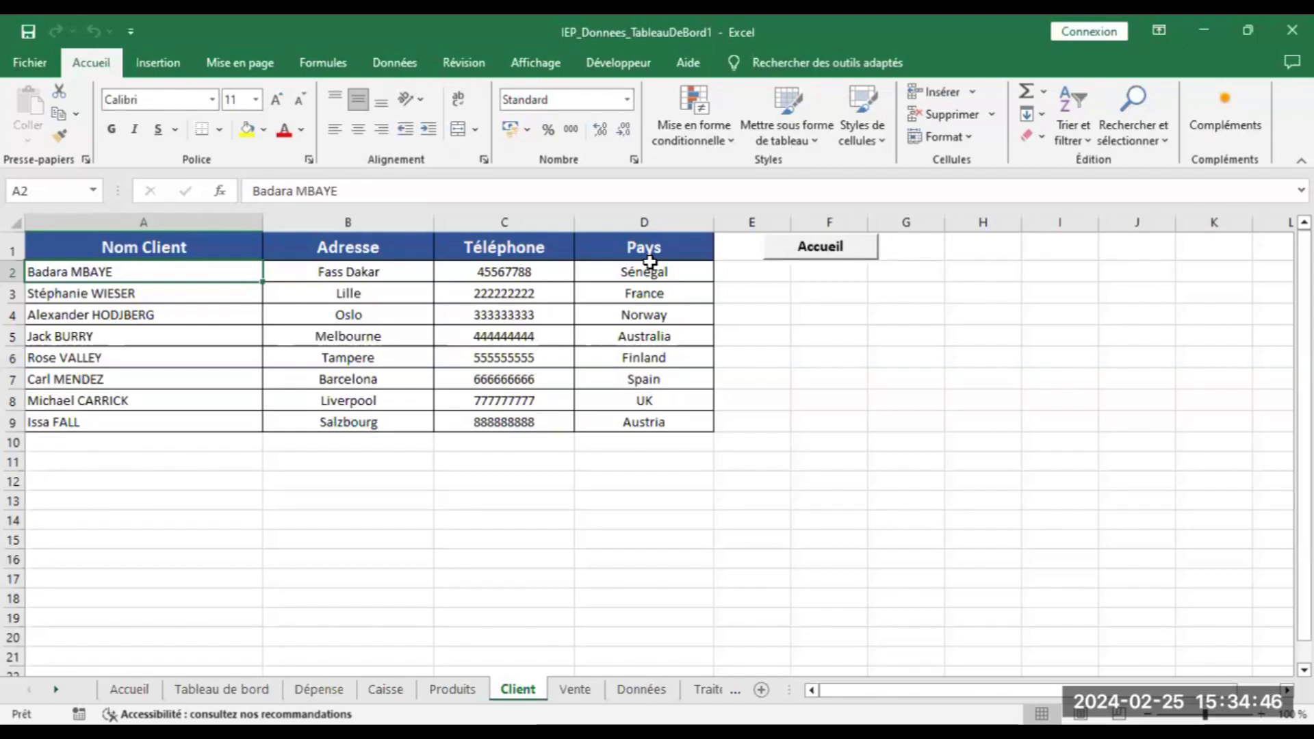
click(824, 249)
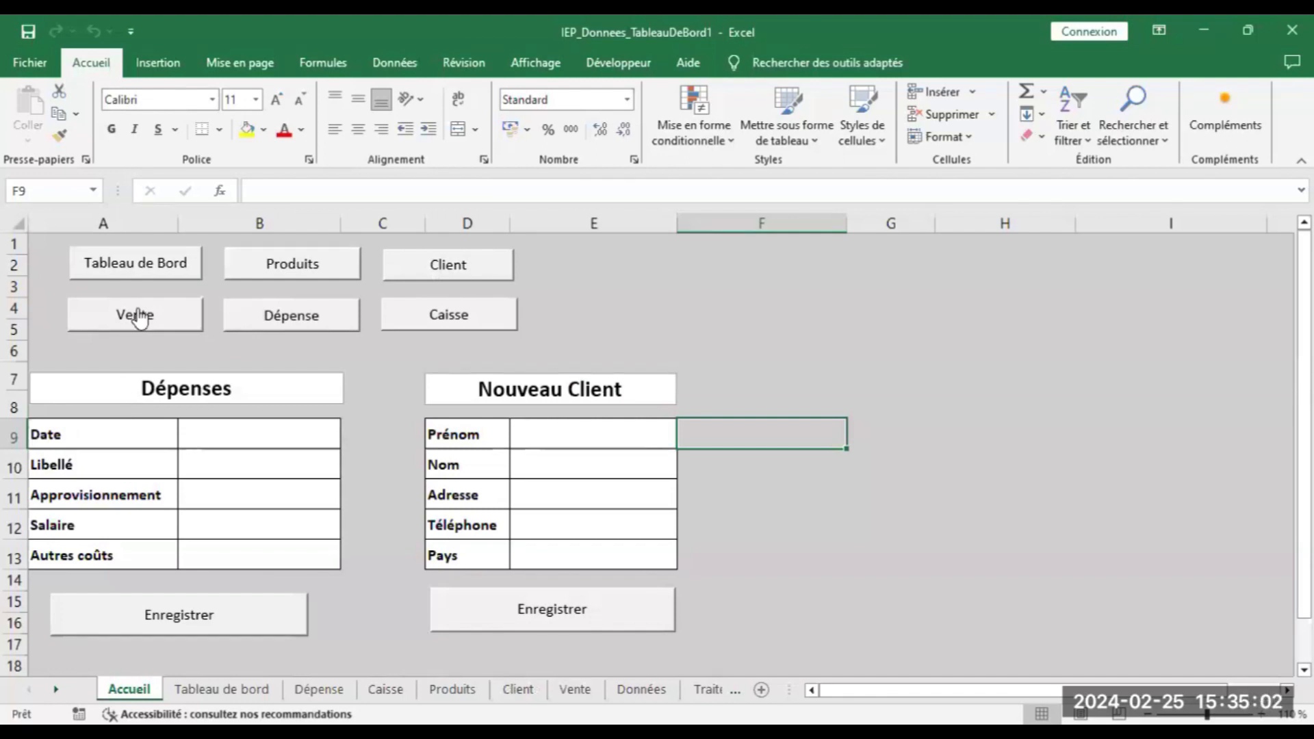
click(418, 326)
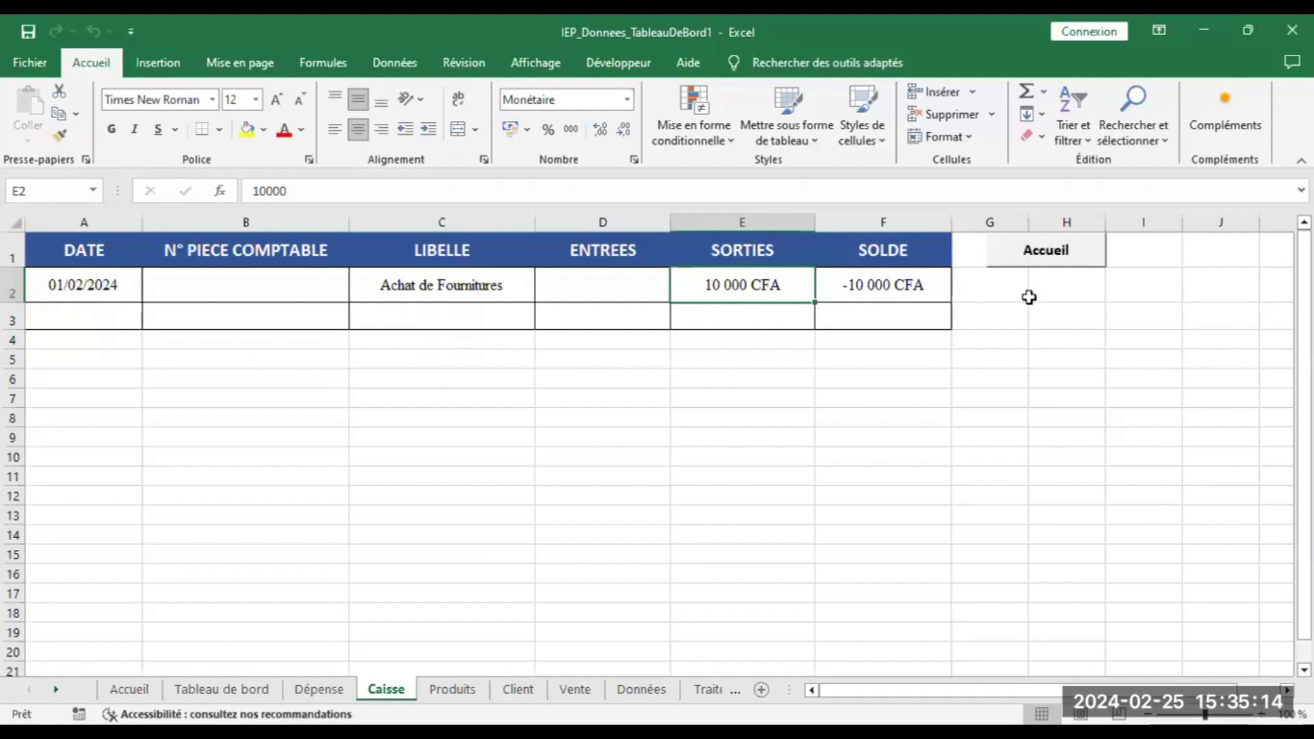
click(1026, 269)
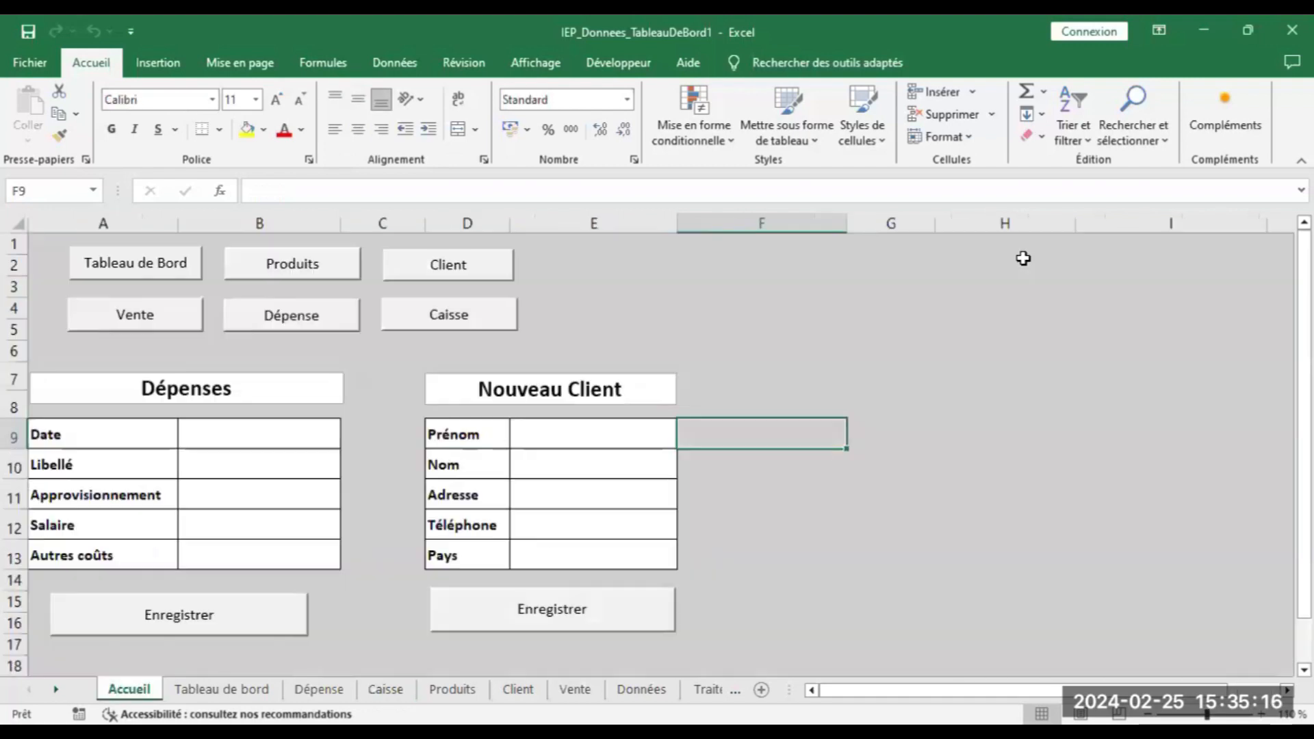
On the Vente form, enter date 01/02/2024, order 20344 and a client from the list
click(138, 323)
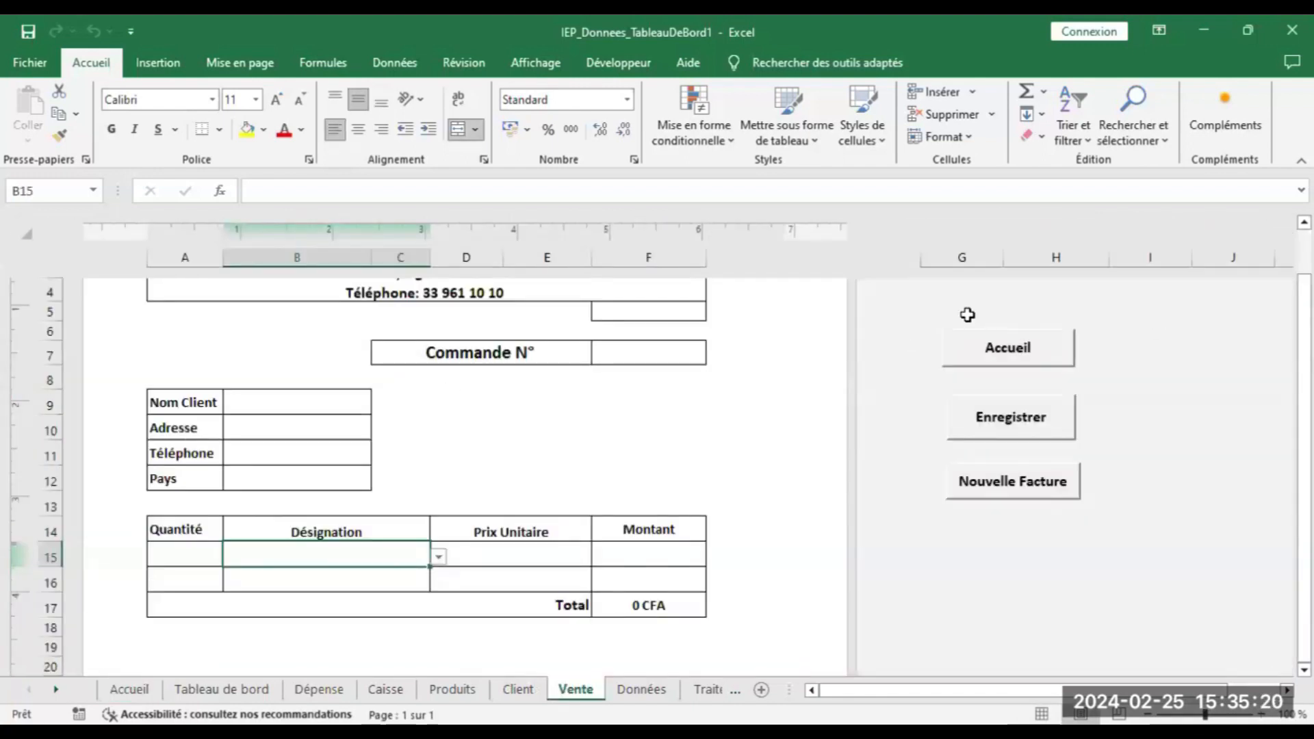
click(639, 311)
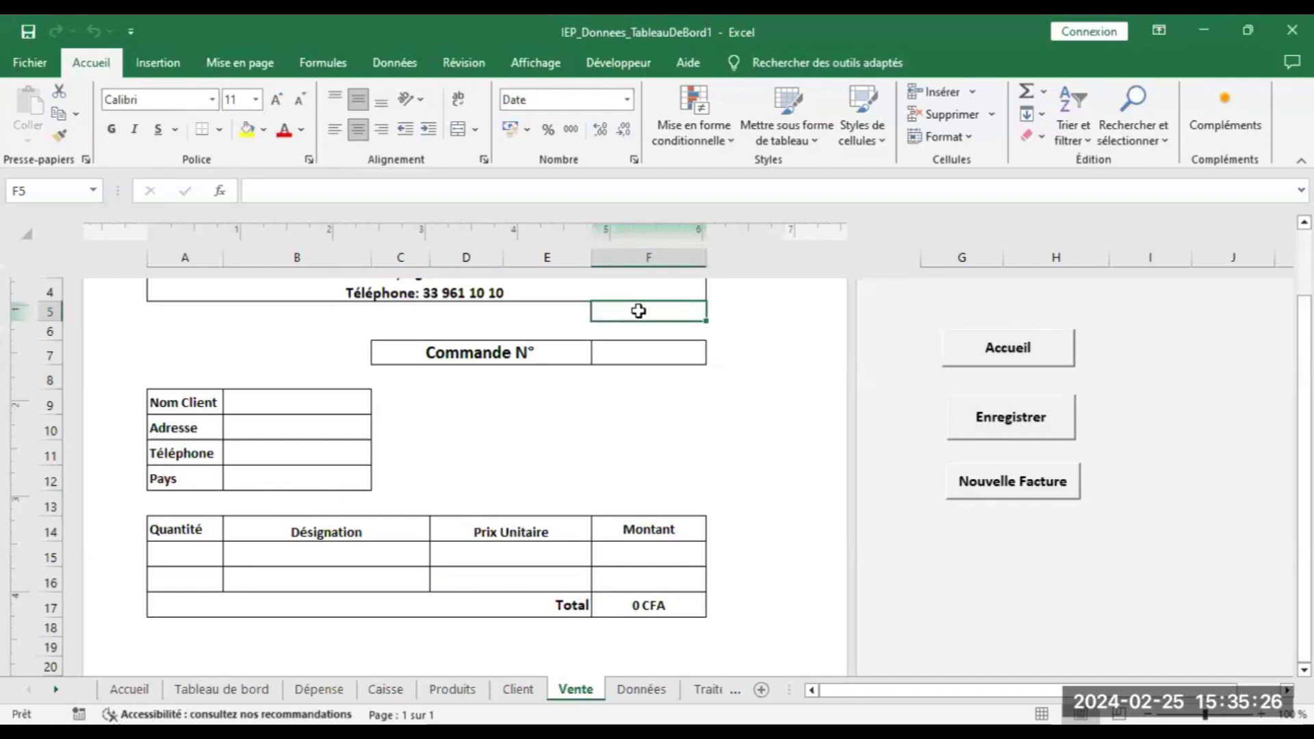
text(01)
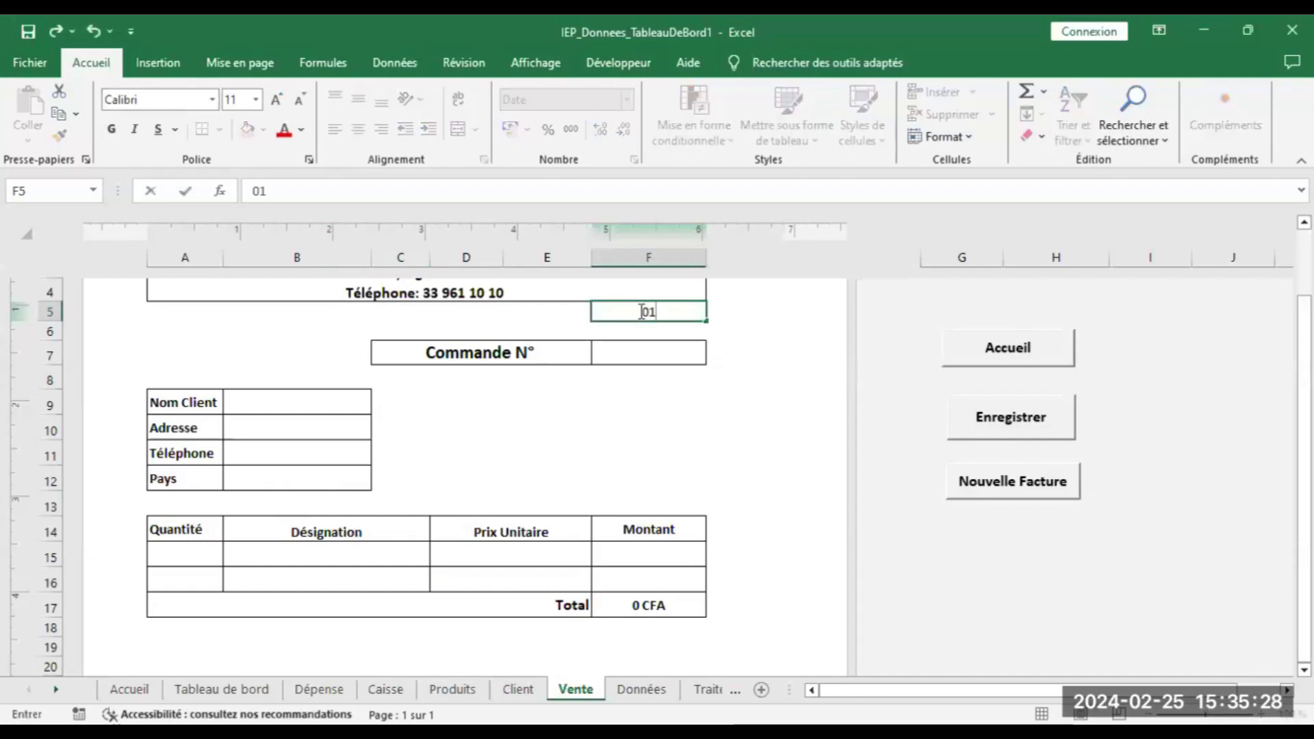
text(/02/2024)
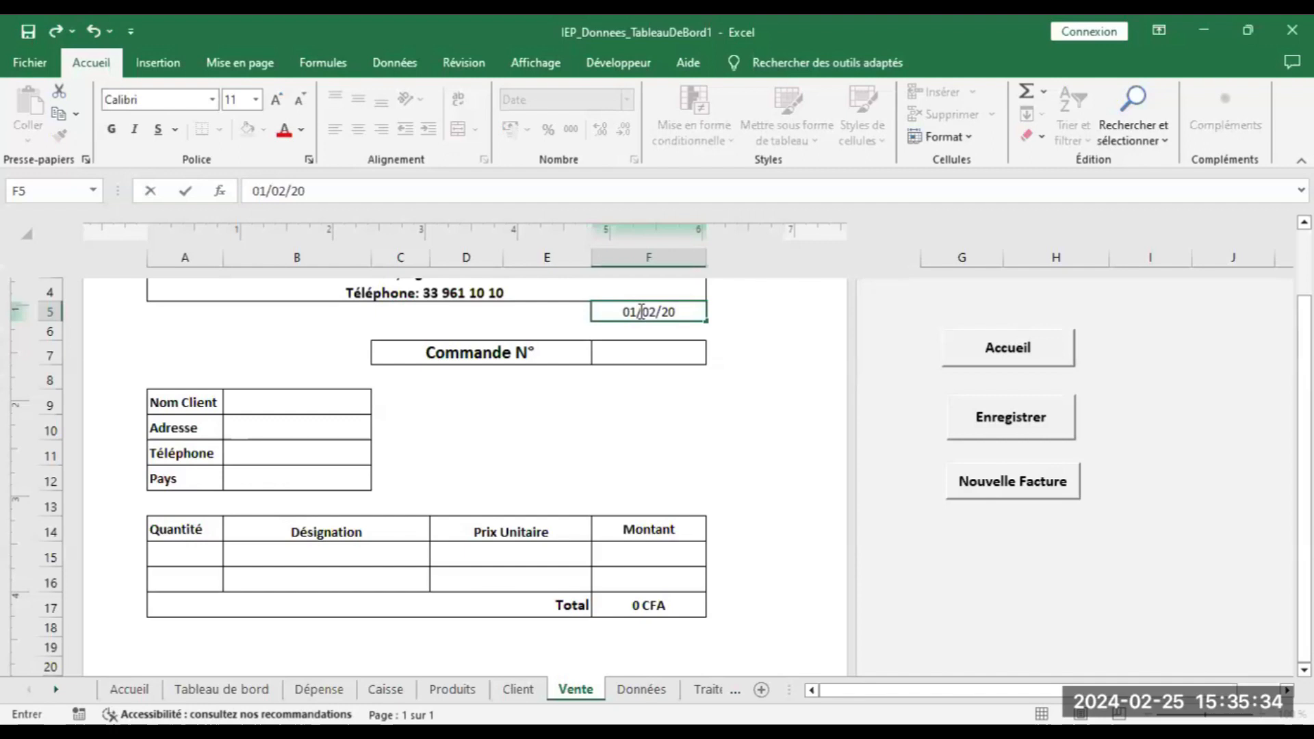
click(643, 351)
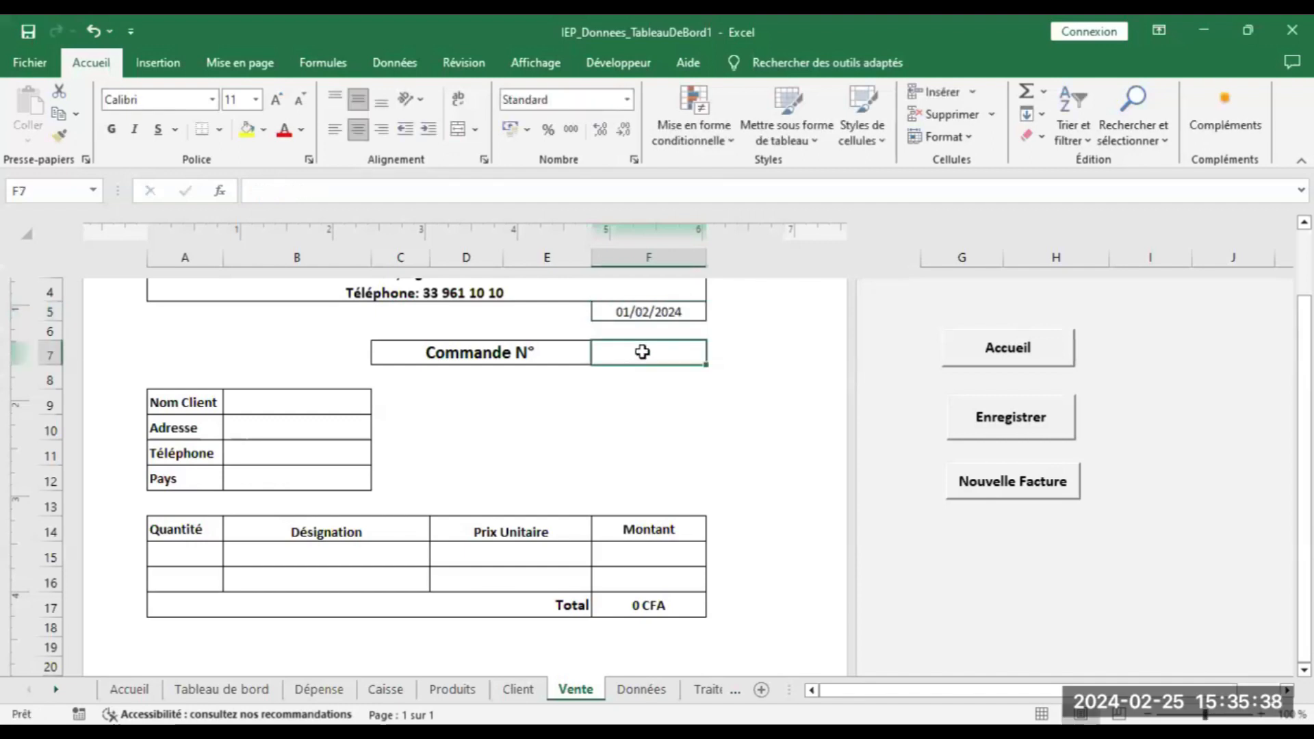
text(20)
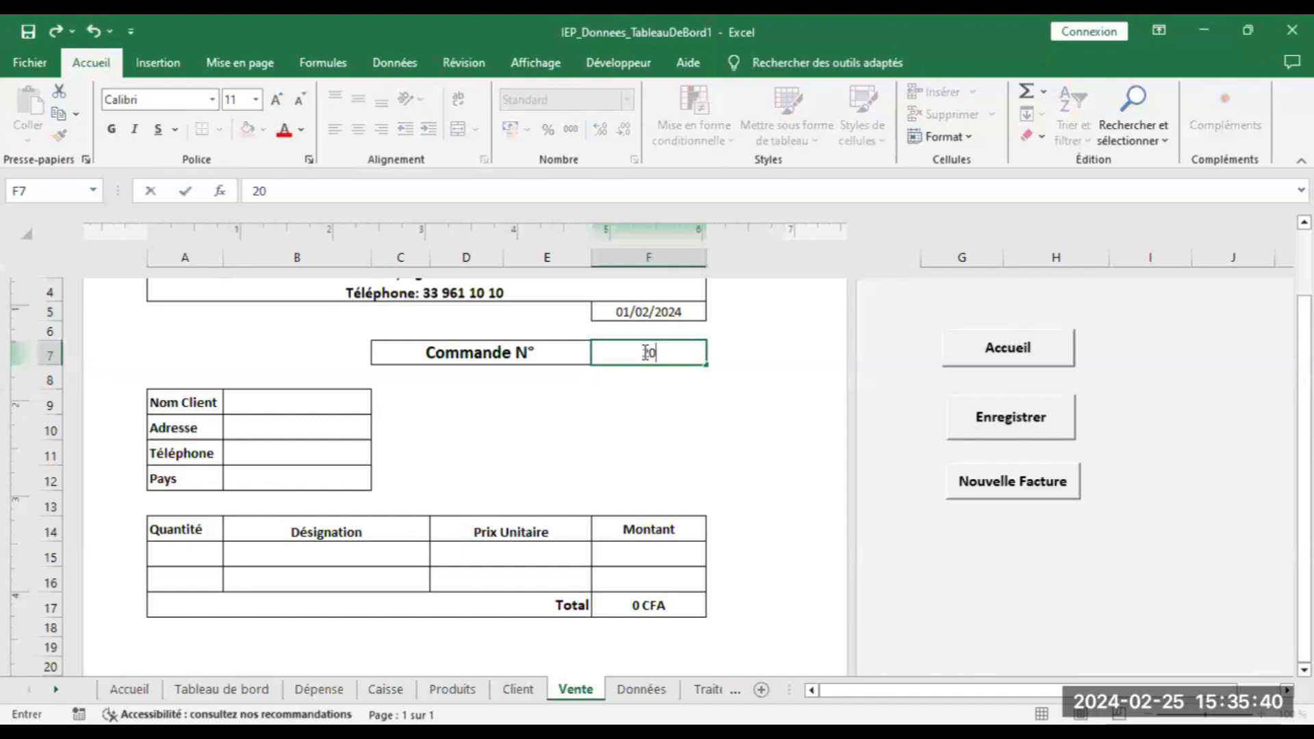
text(344)
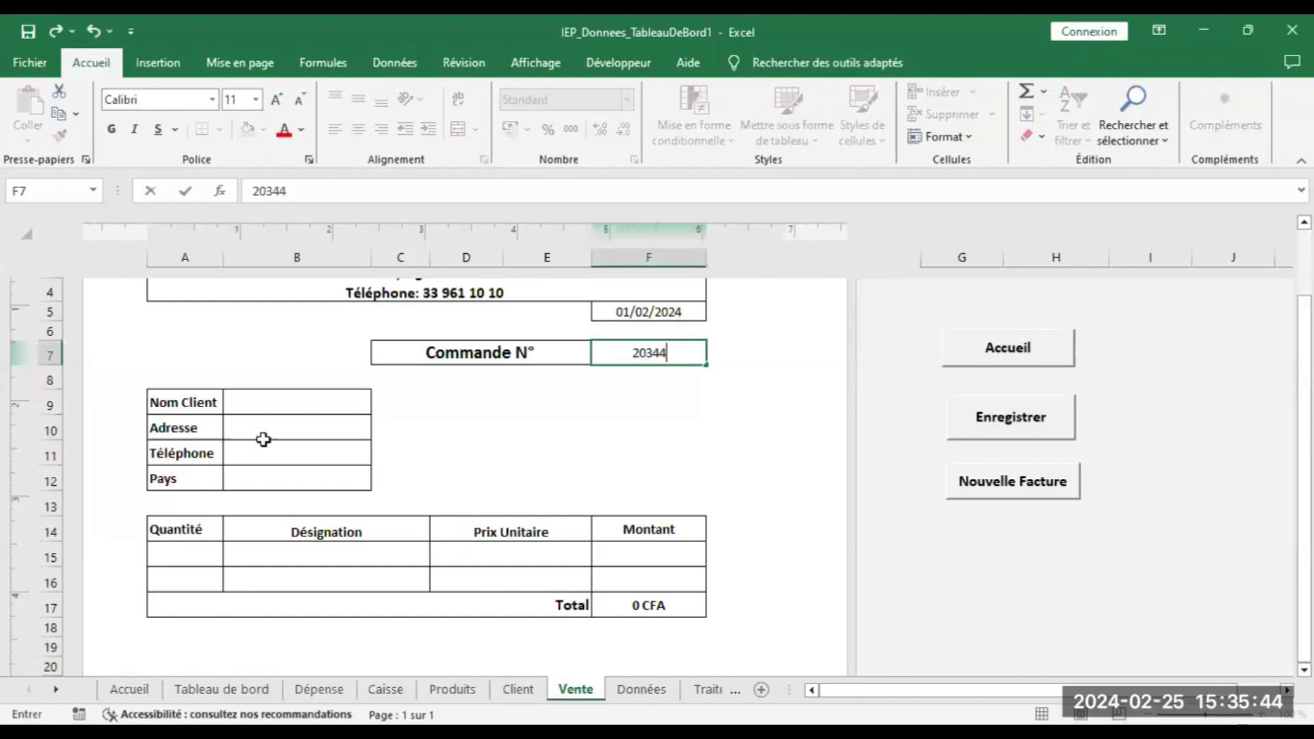
click(277, 402)
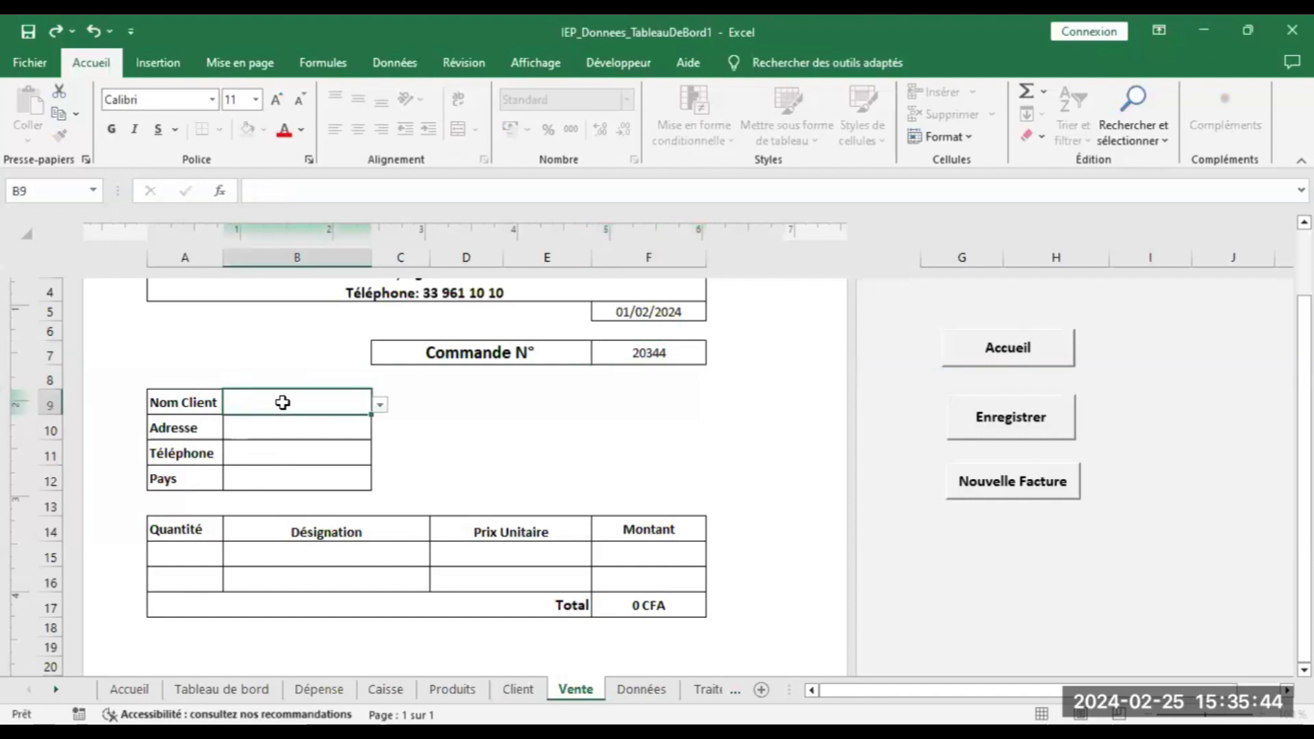
click(380, 405)
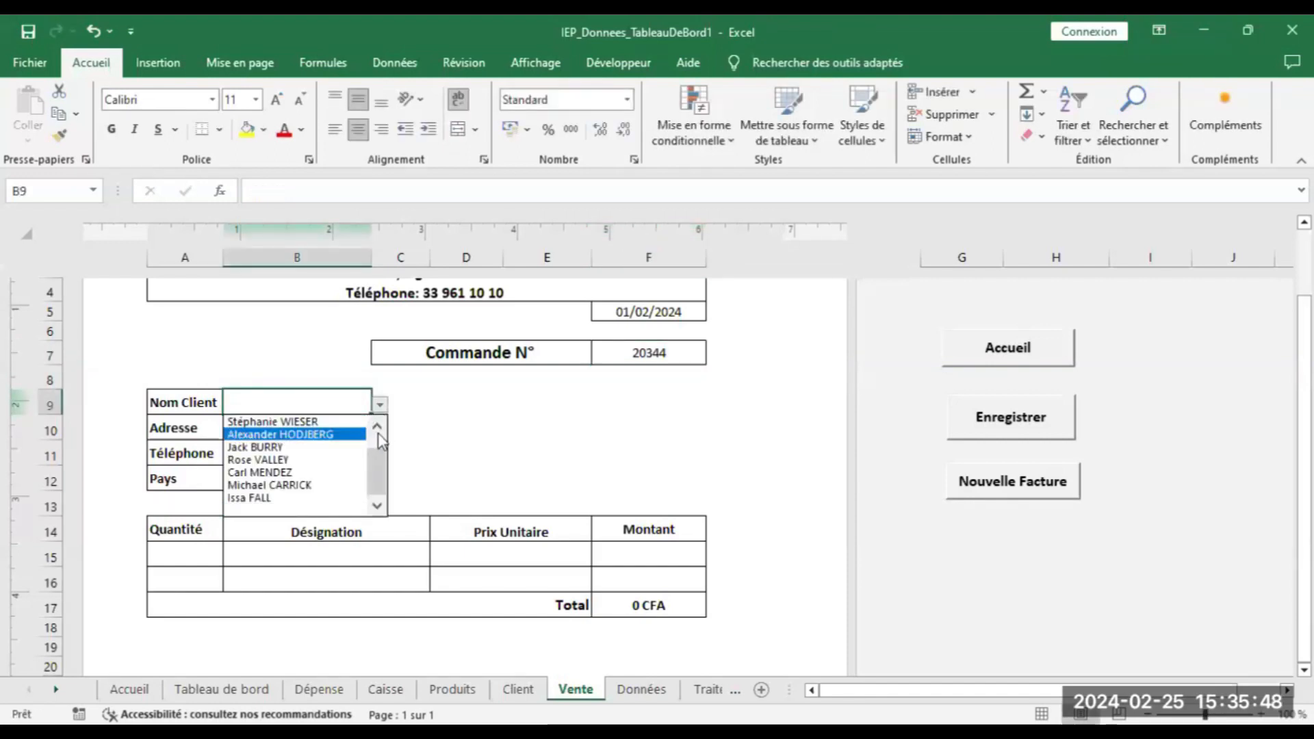
scroll(386, 437, up, 1)
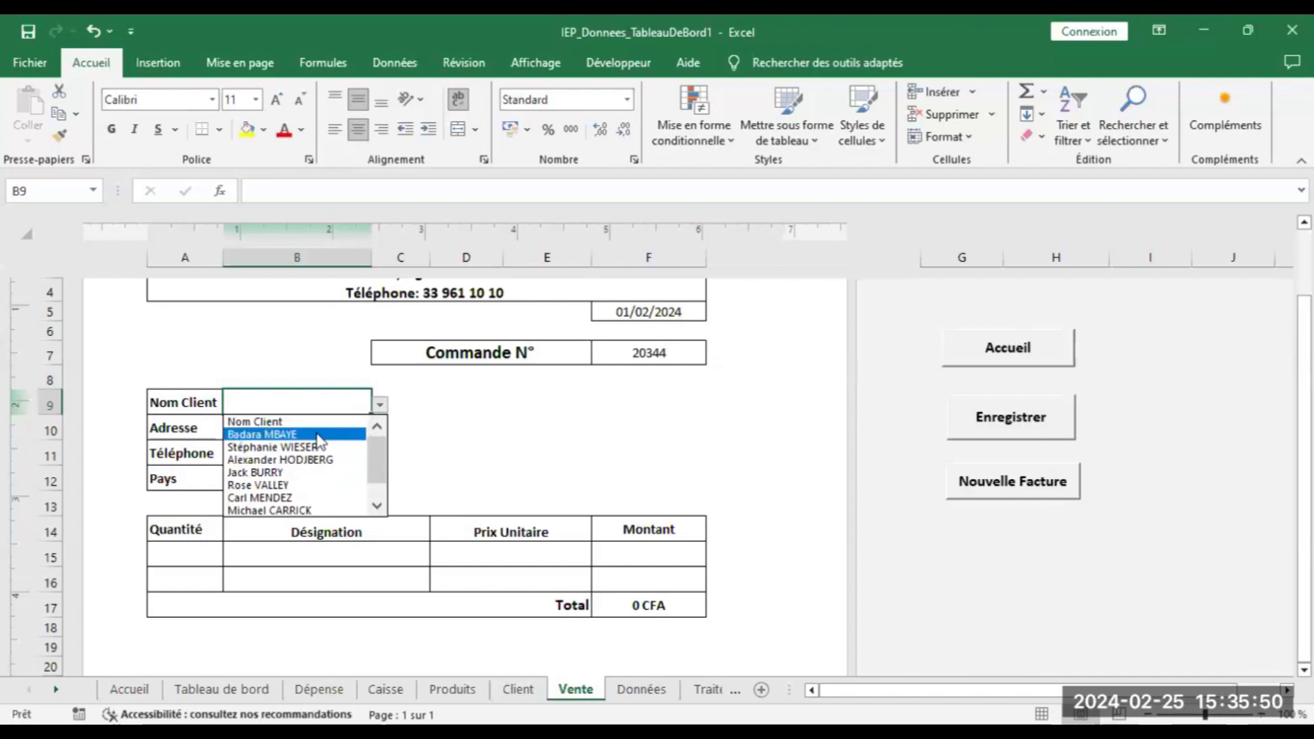
click(288, 435)
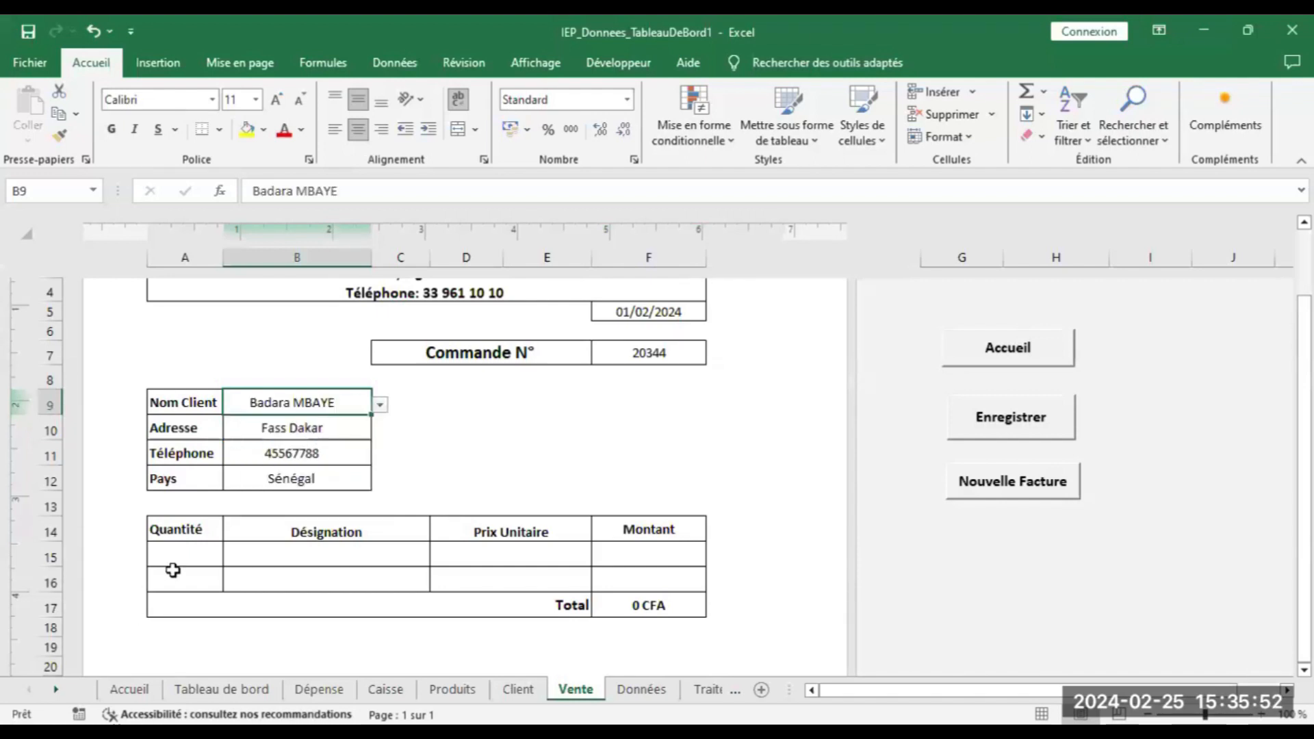
Add an invoice line of 20 Classic Cars at 100 and record the sale
click(296, 562)
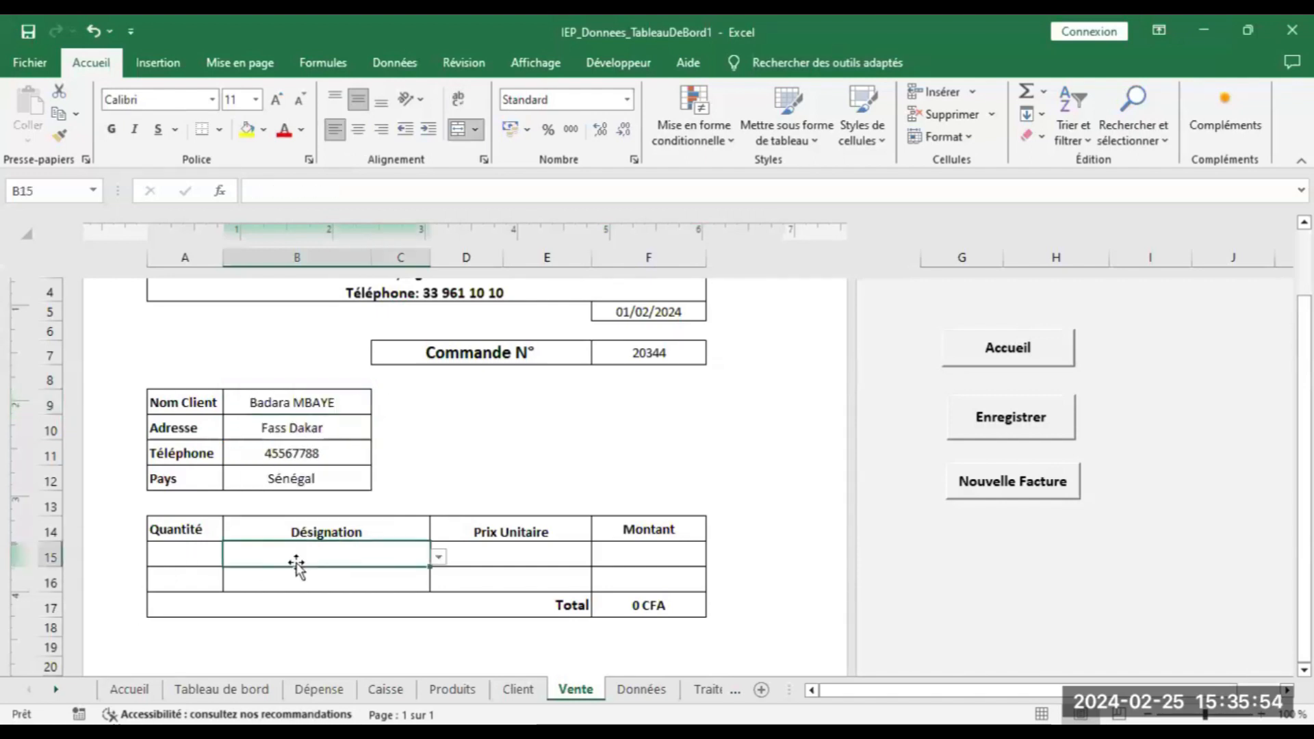
click(438, 559)
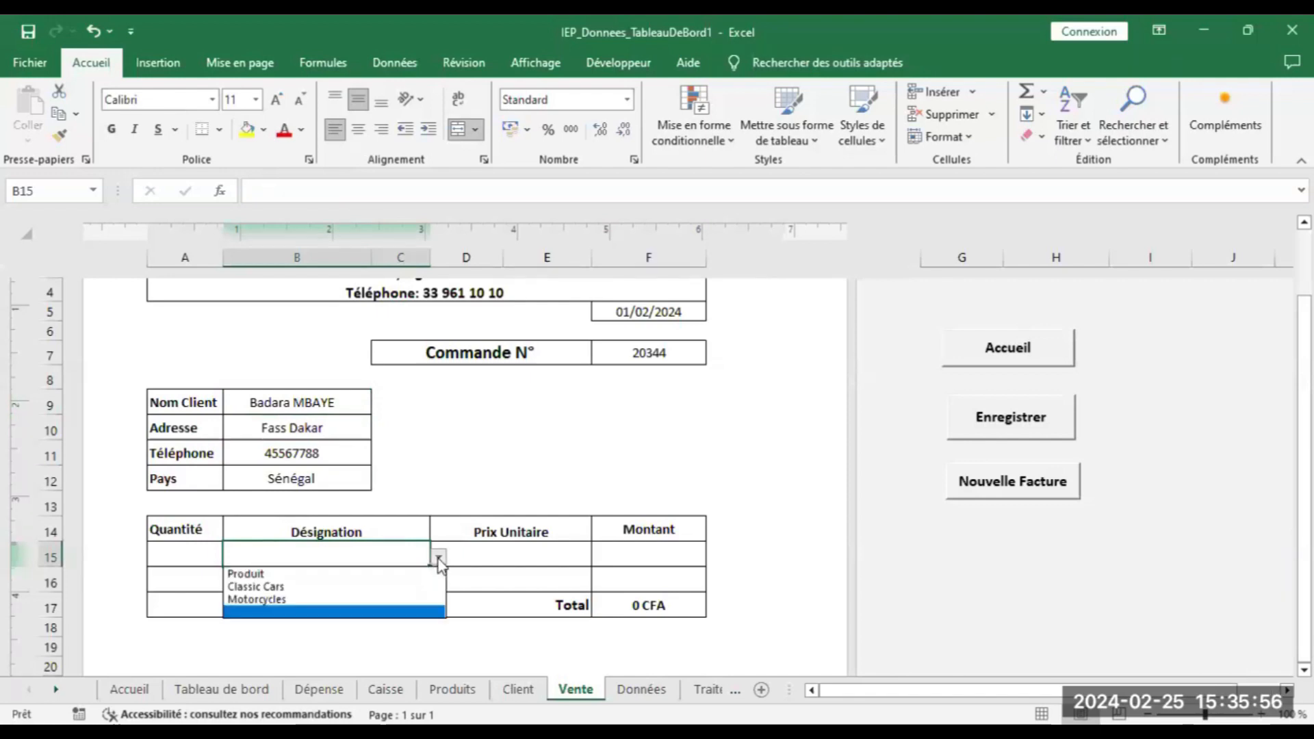
click(338, 587)
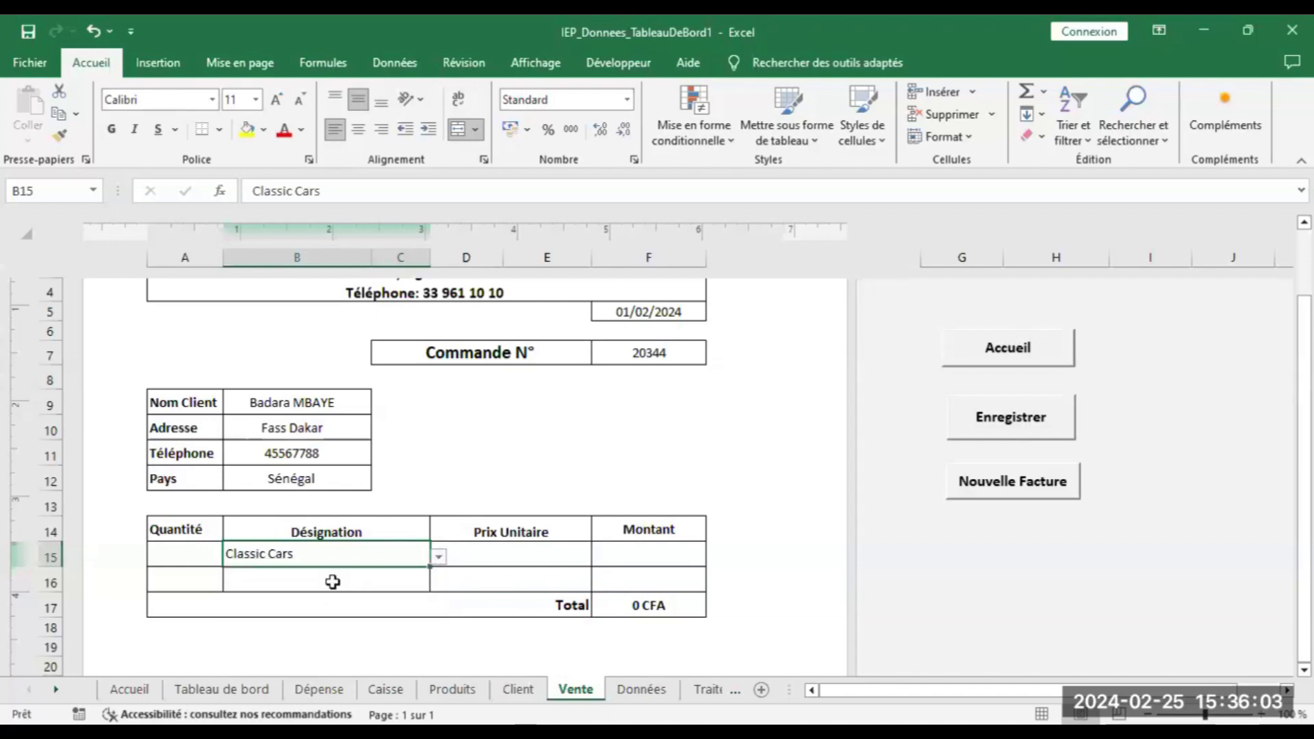
click(202, 557)
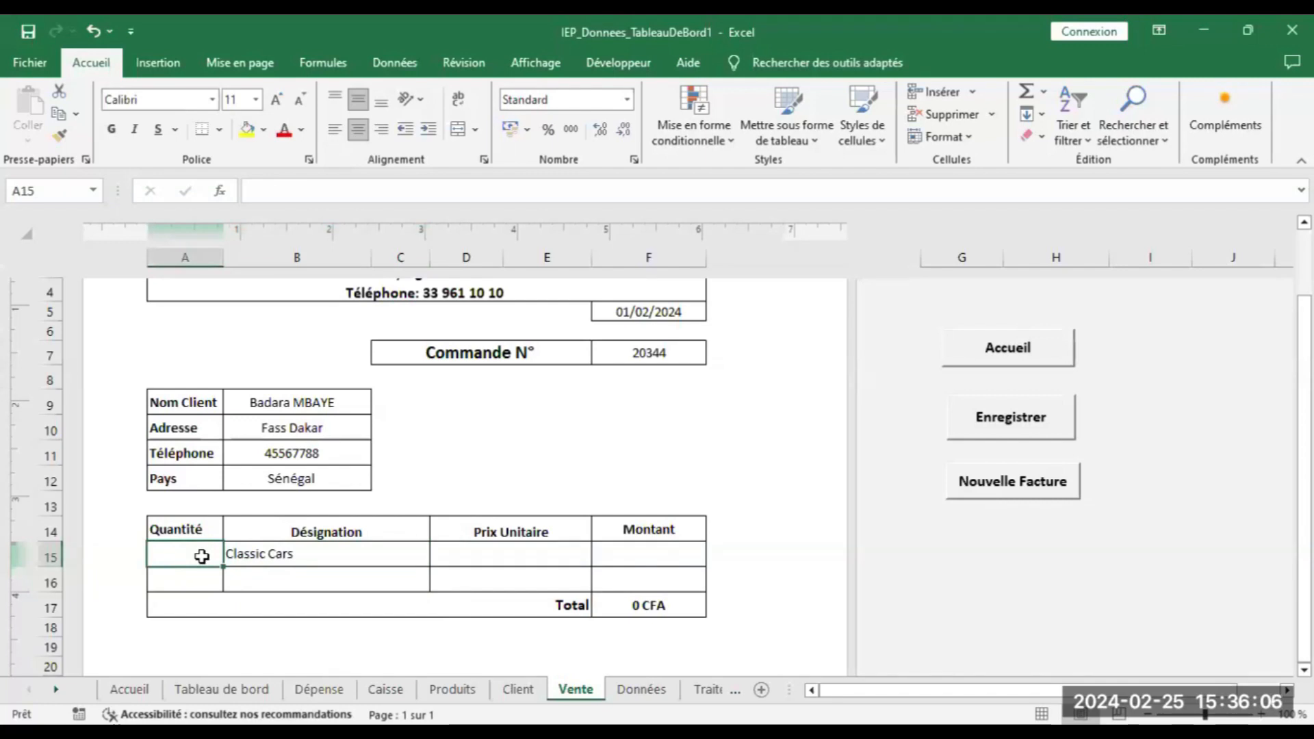
text(20)
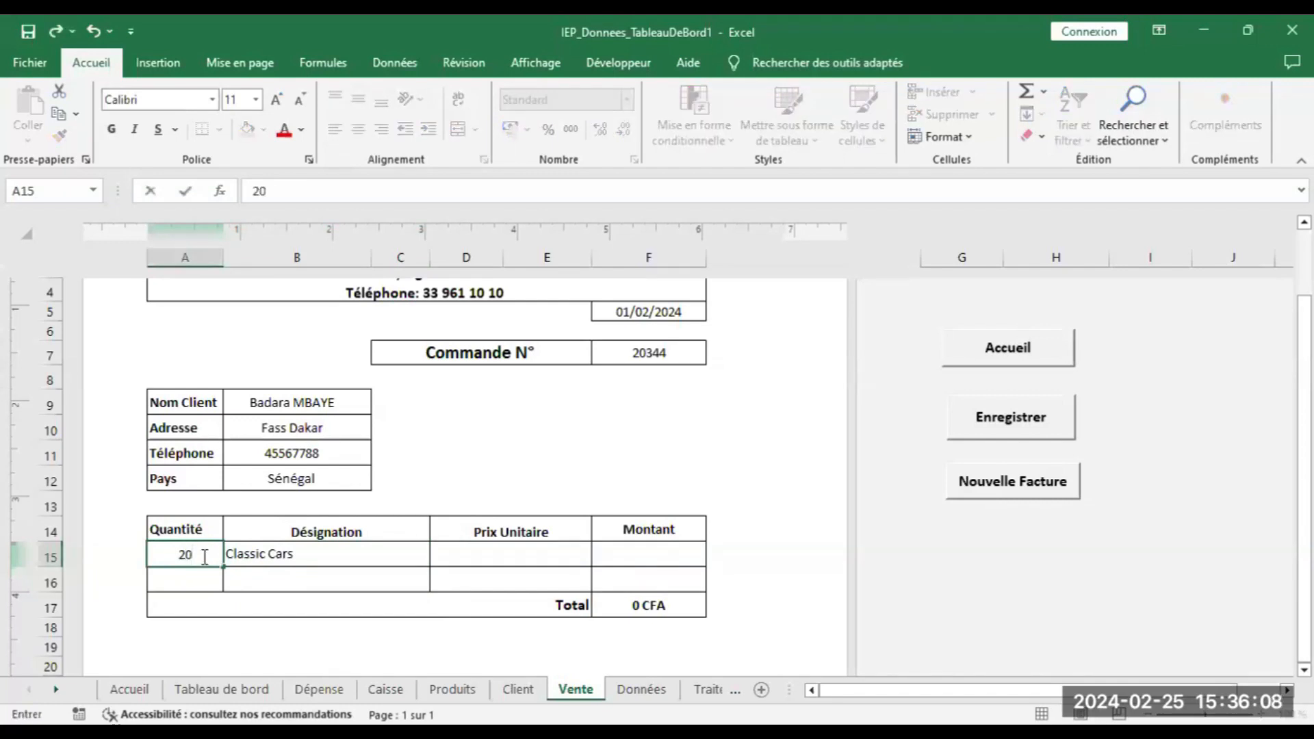
click(461, 553)
text(1)
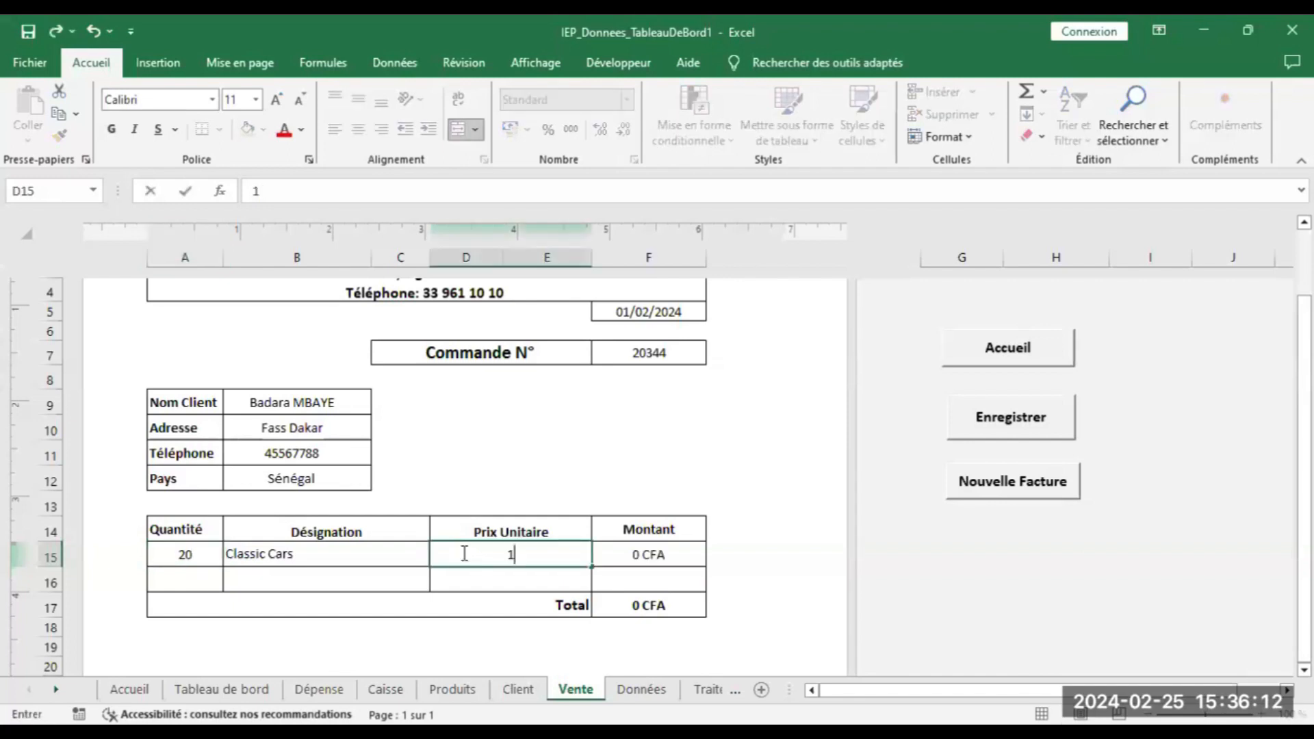
text(00)
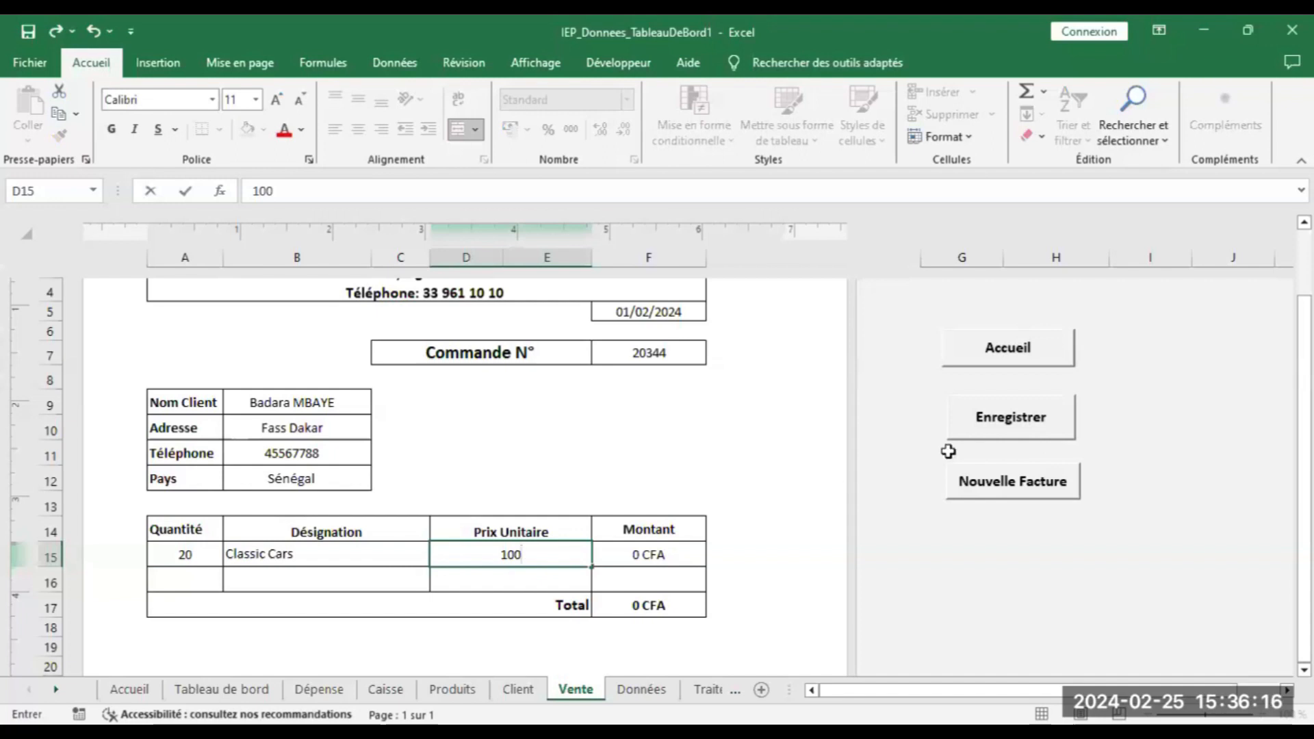
click(966, 434)
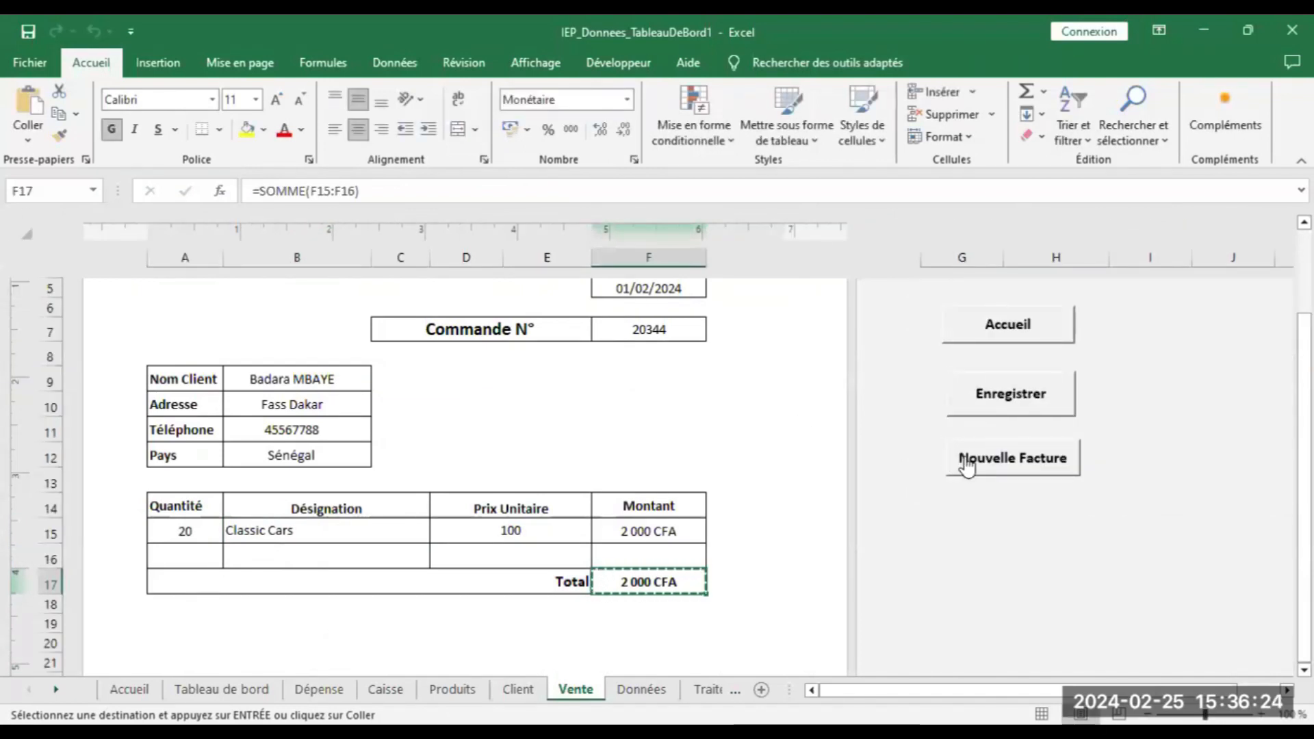
Clear the invoice and start order 21567 dated 02/02/2024 for a client from the list
click(967, 465)
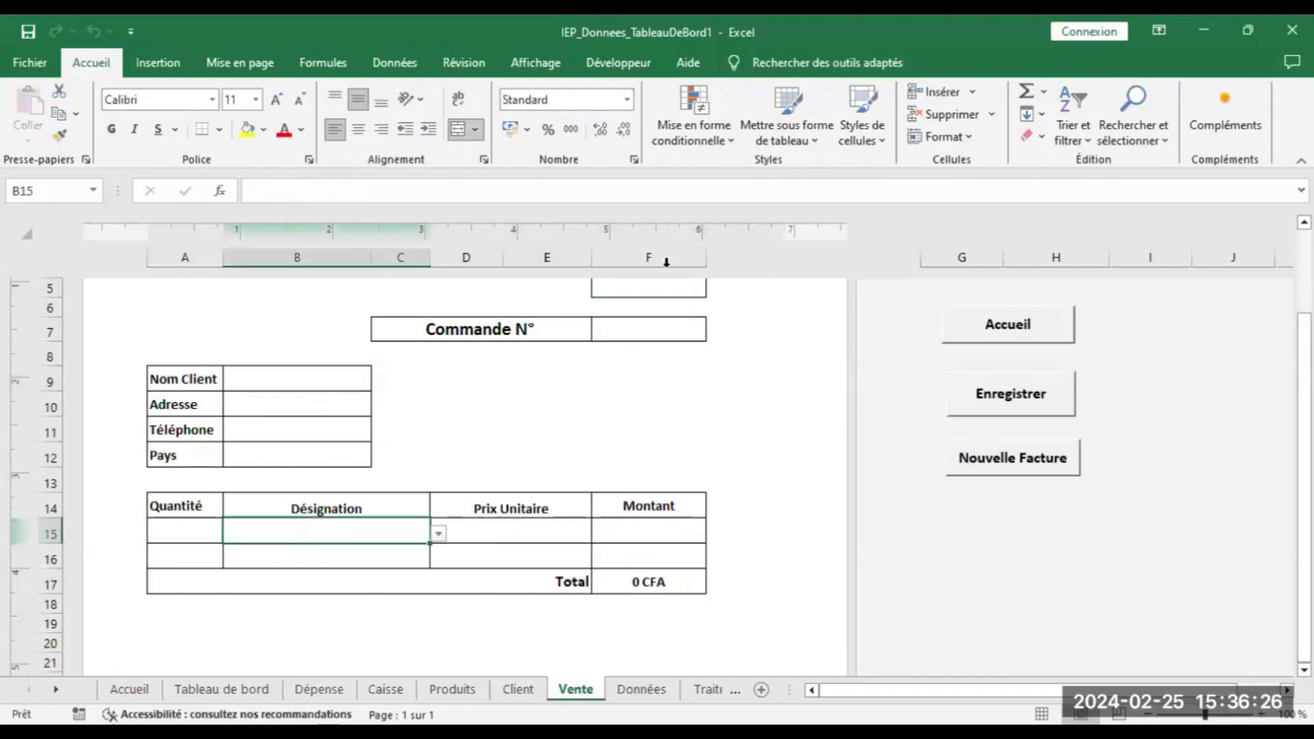
click(649, 291)
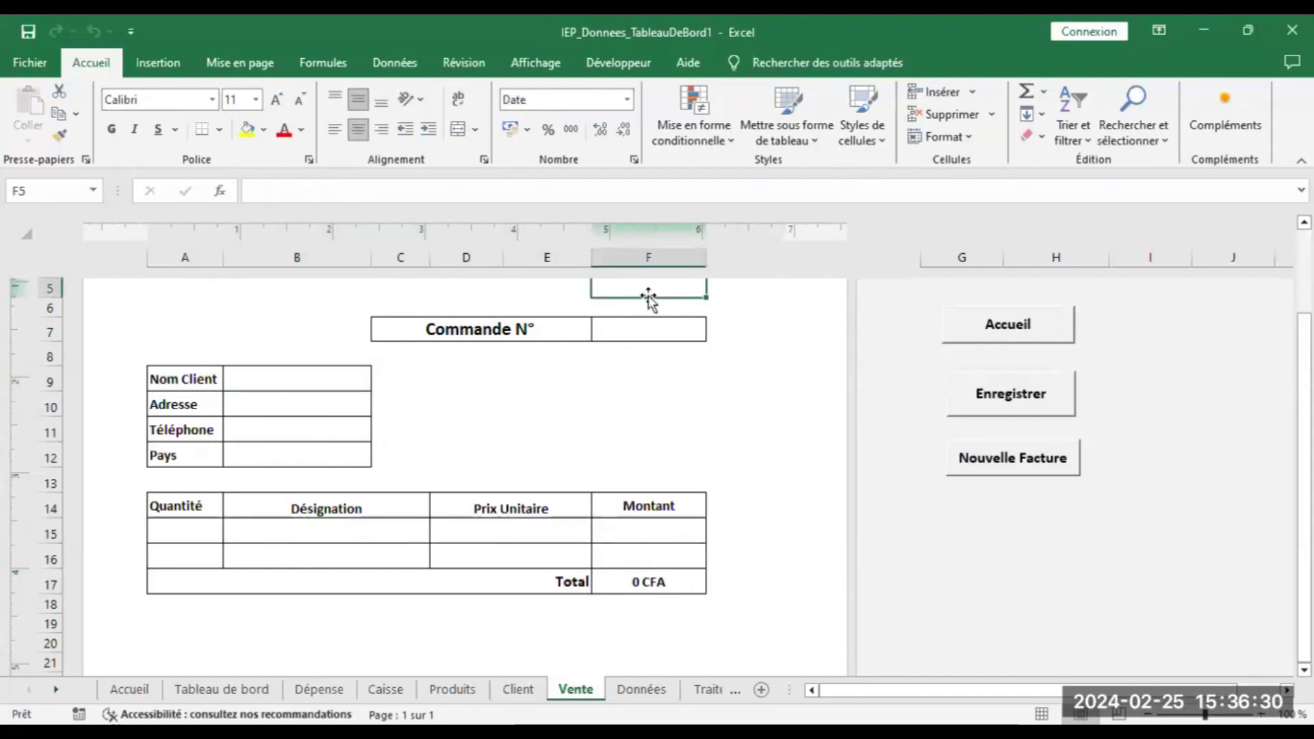
text(02)
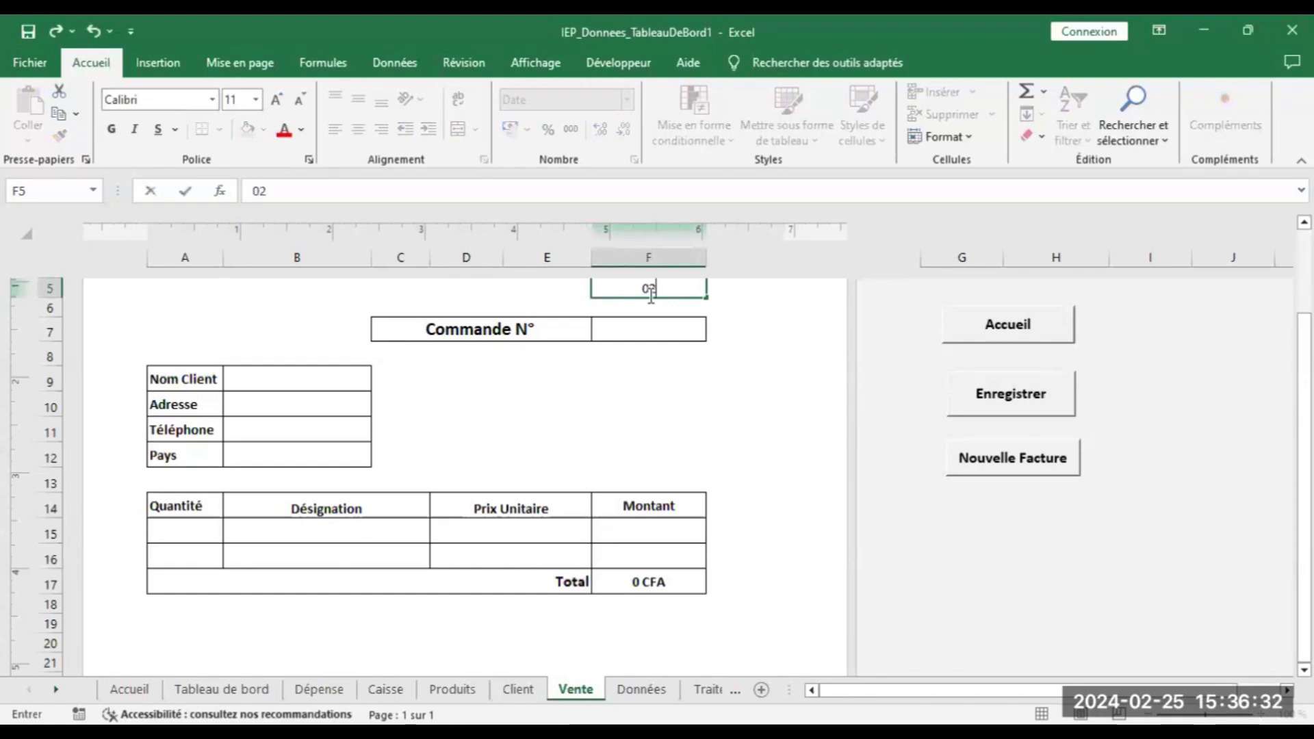
text(.)
text(/02/2024)
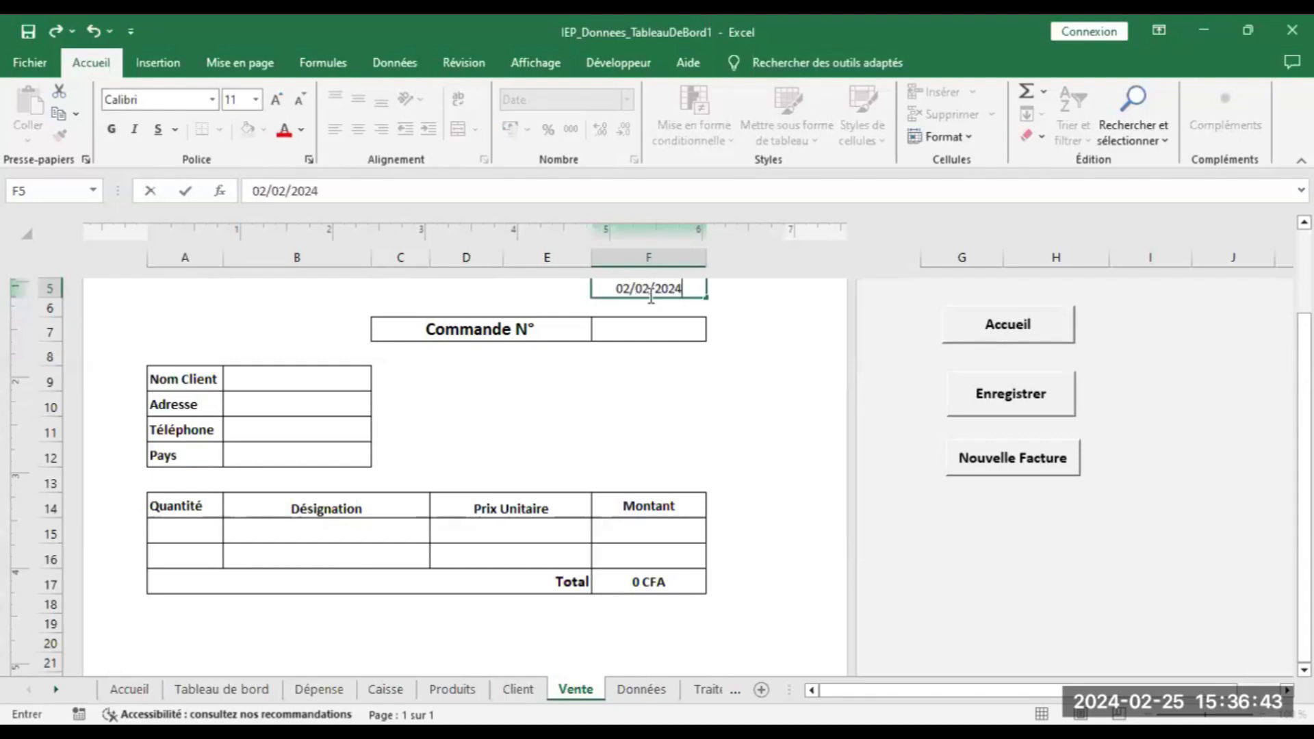
click(648, 324)
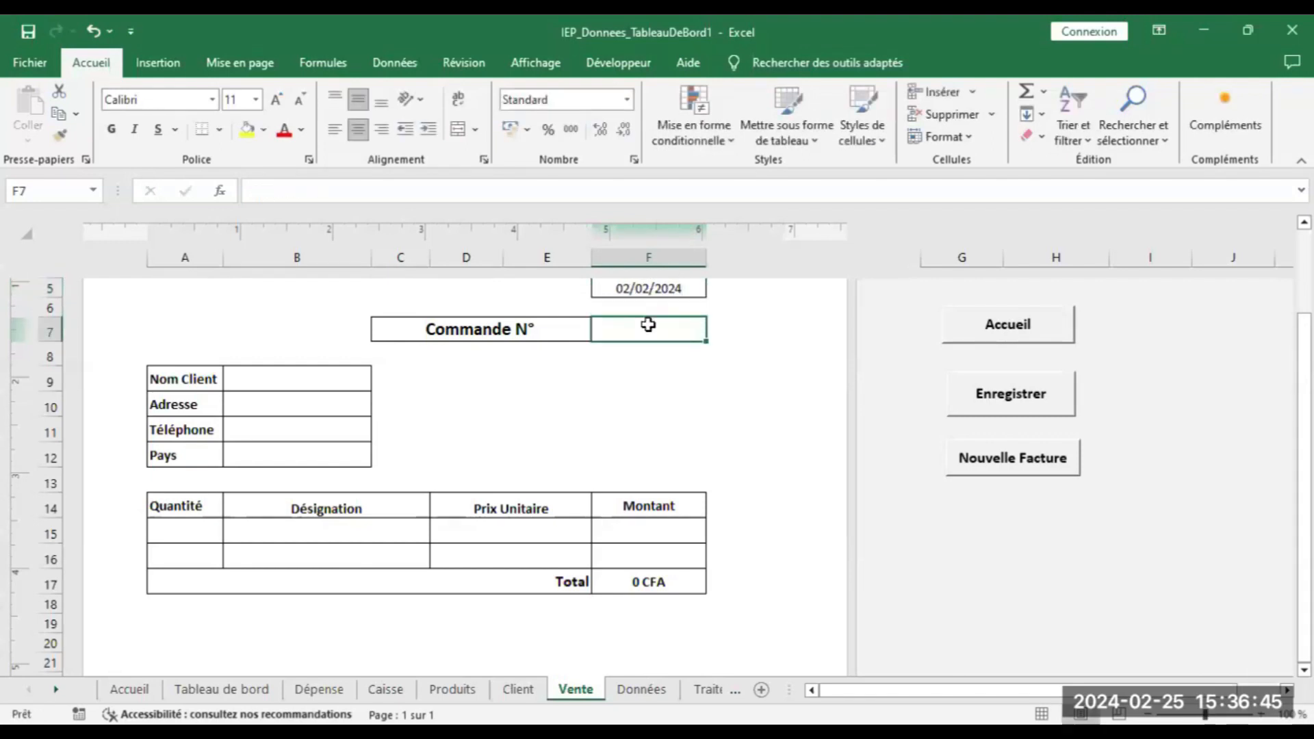
text(21567)
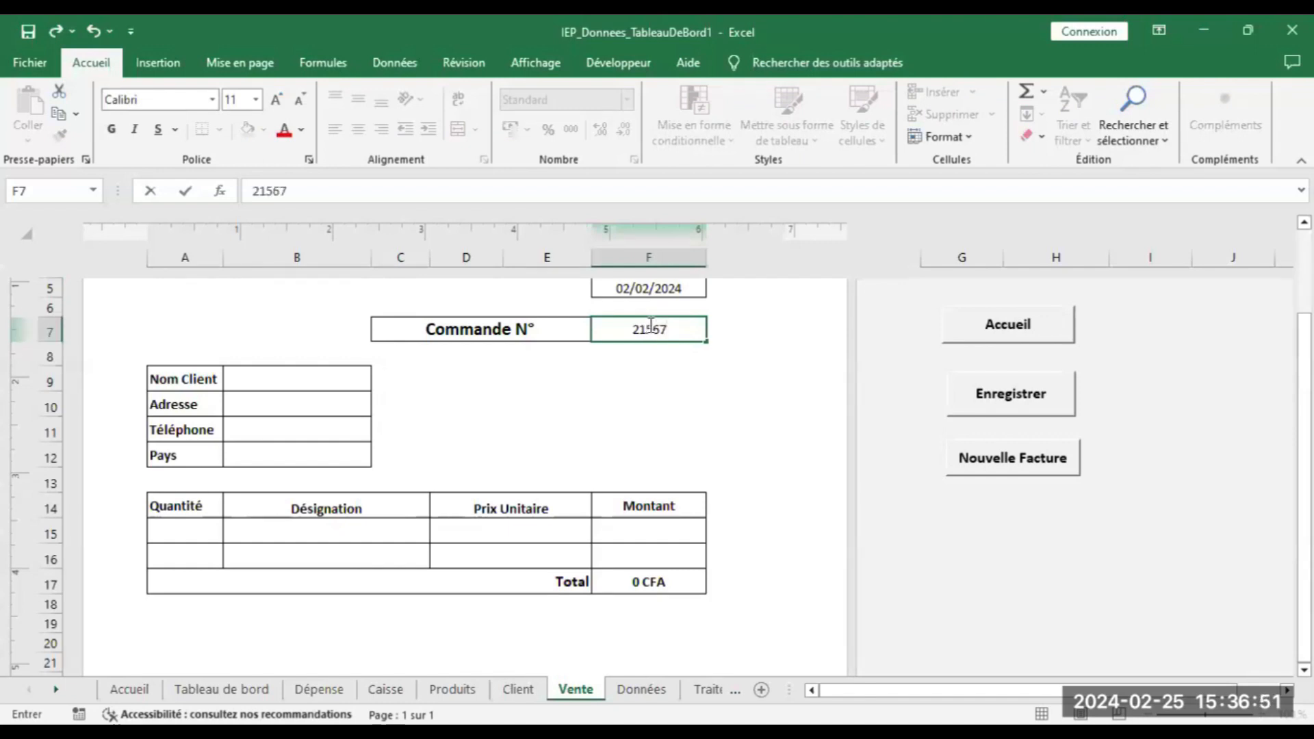
click(308, 379)
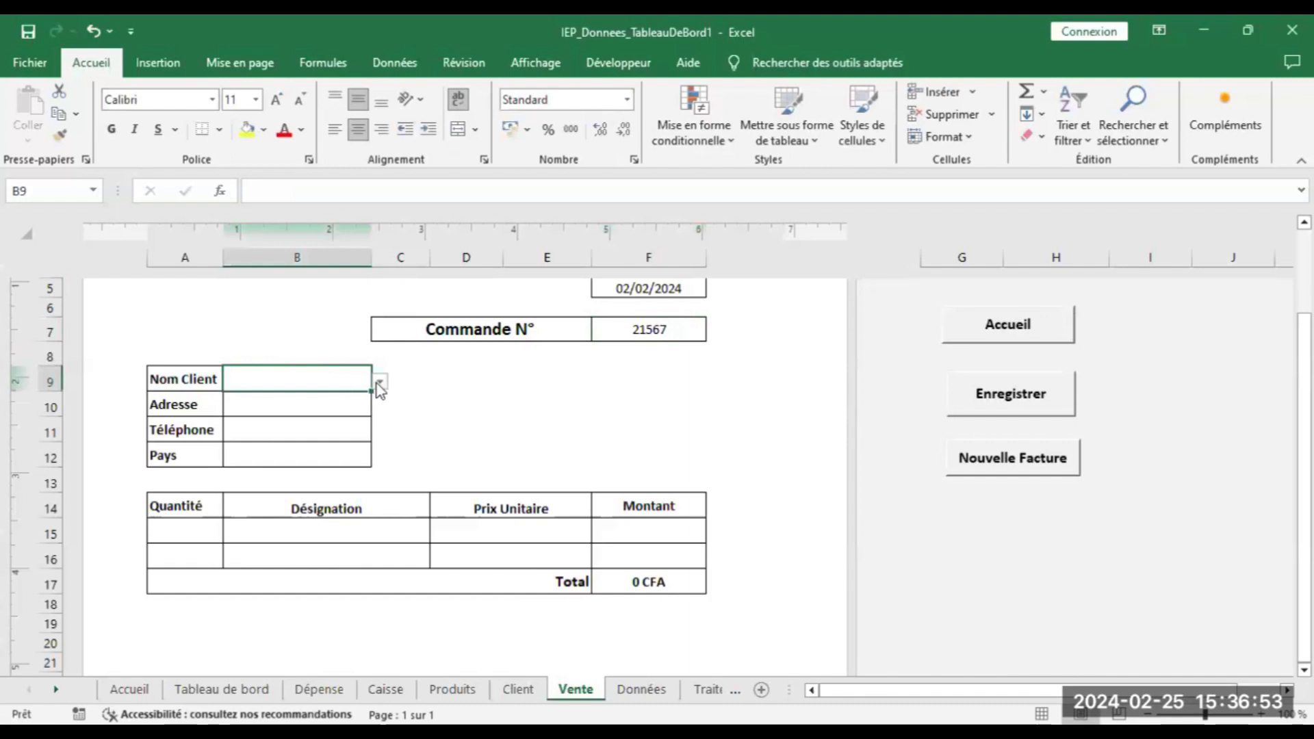
click(377, 384)
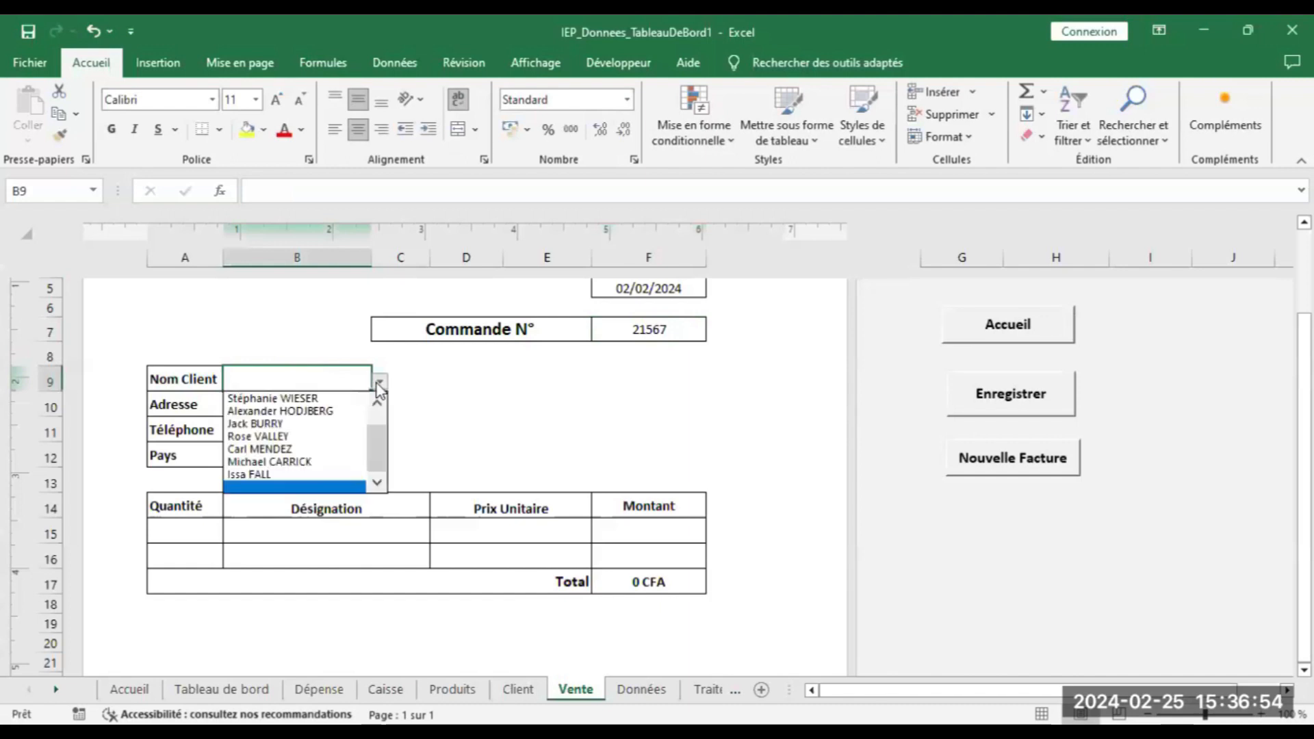
click(326, 412)
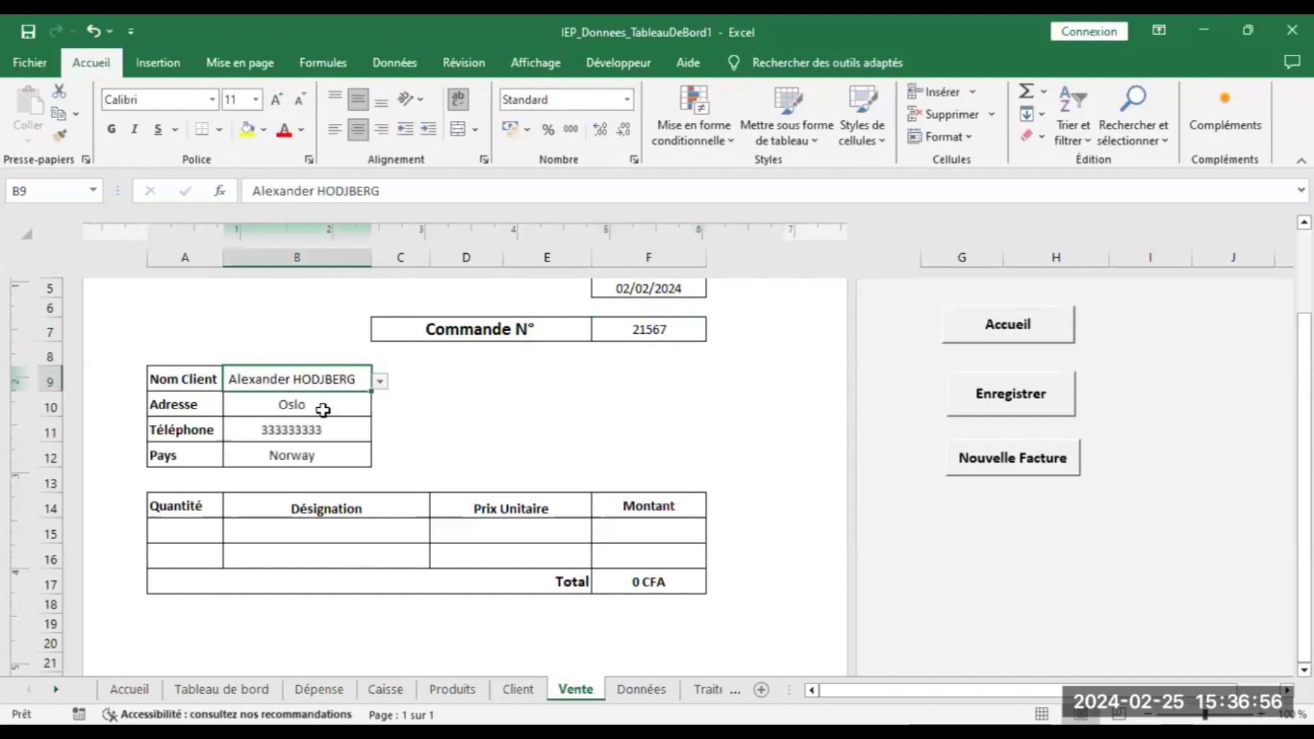
Add 15 Motorcycles at 250, save the invoice, and return to Accueil
click(214, 534)
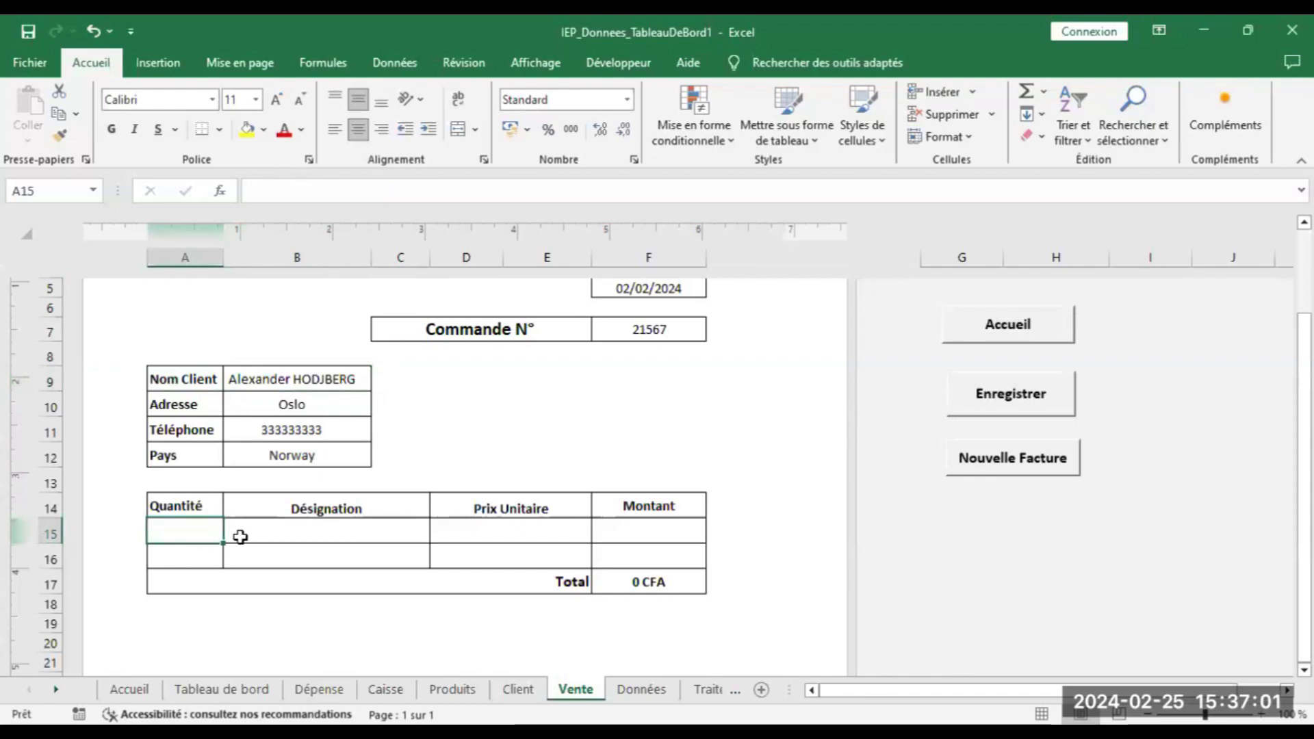
text(1)
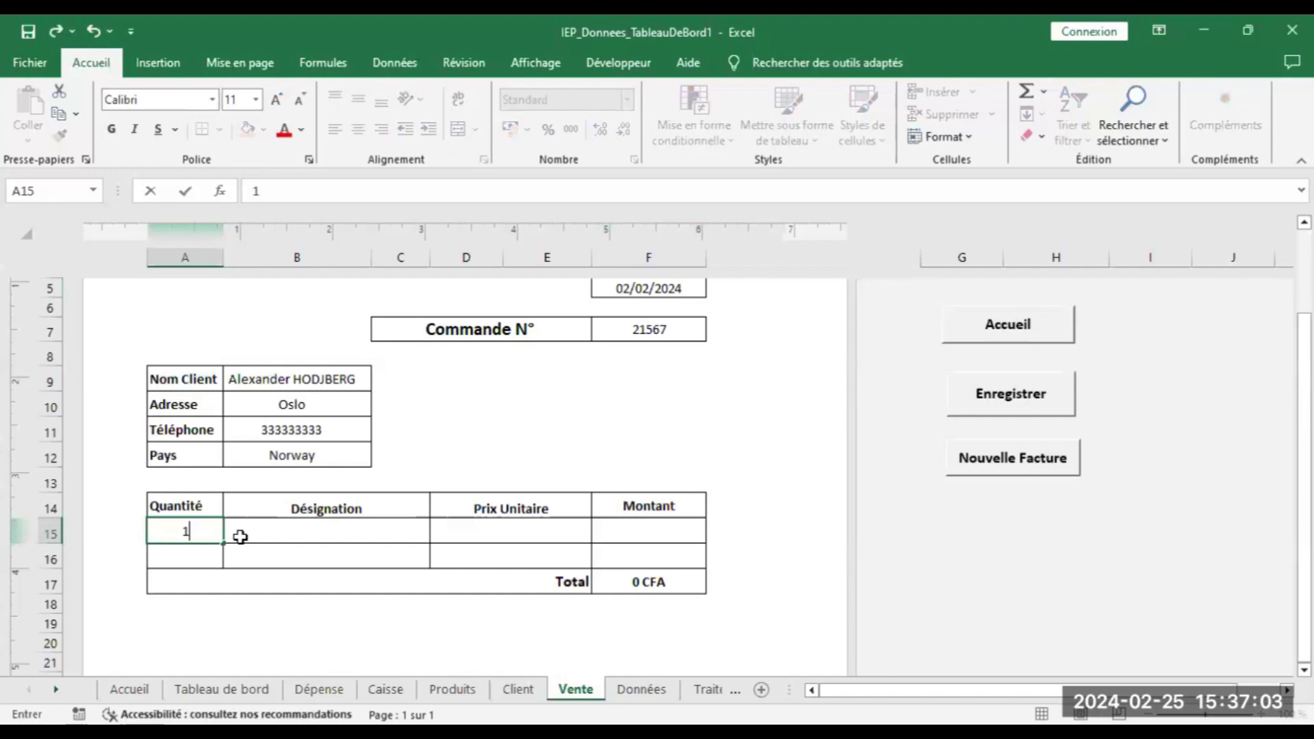
text(5)
click(245, 551)
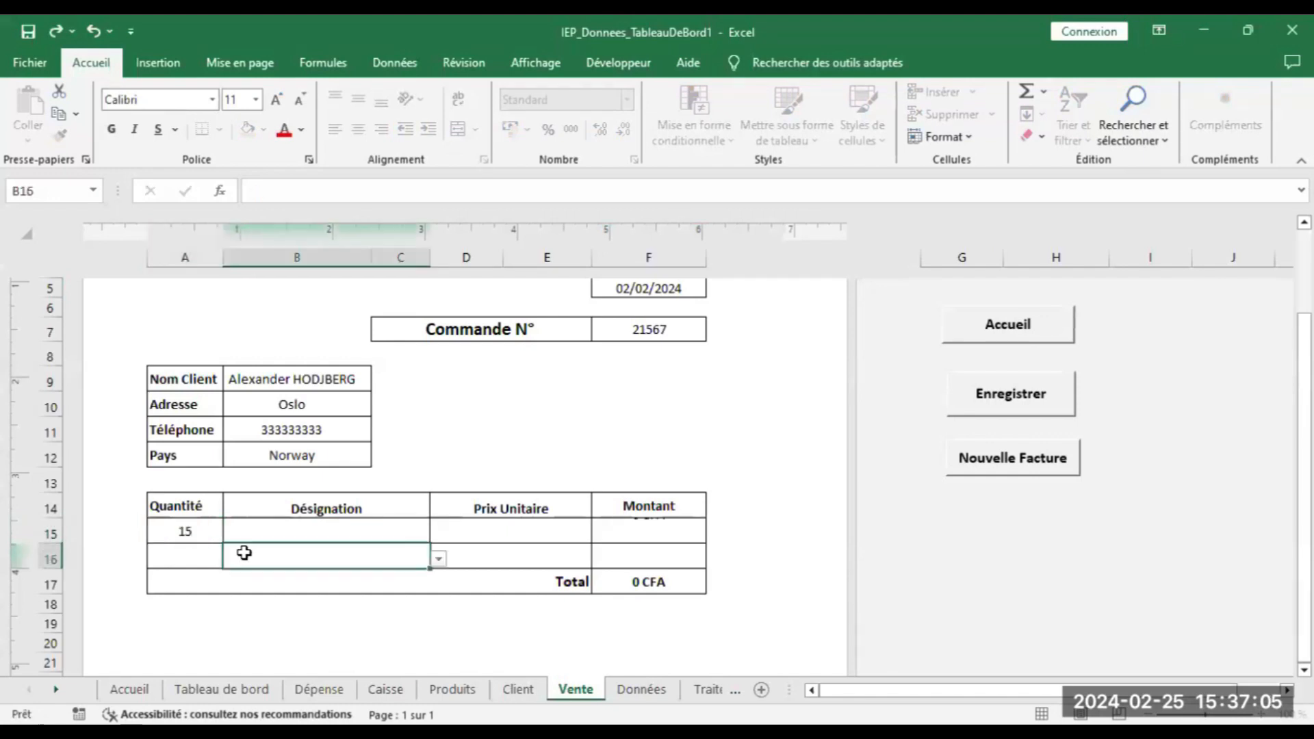
click(352, 531)
click(438, 533)
click(349, 576)
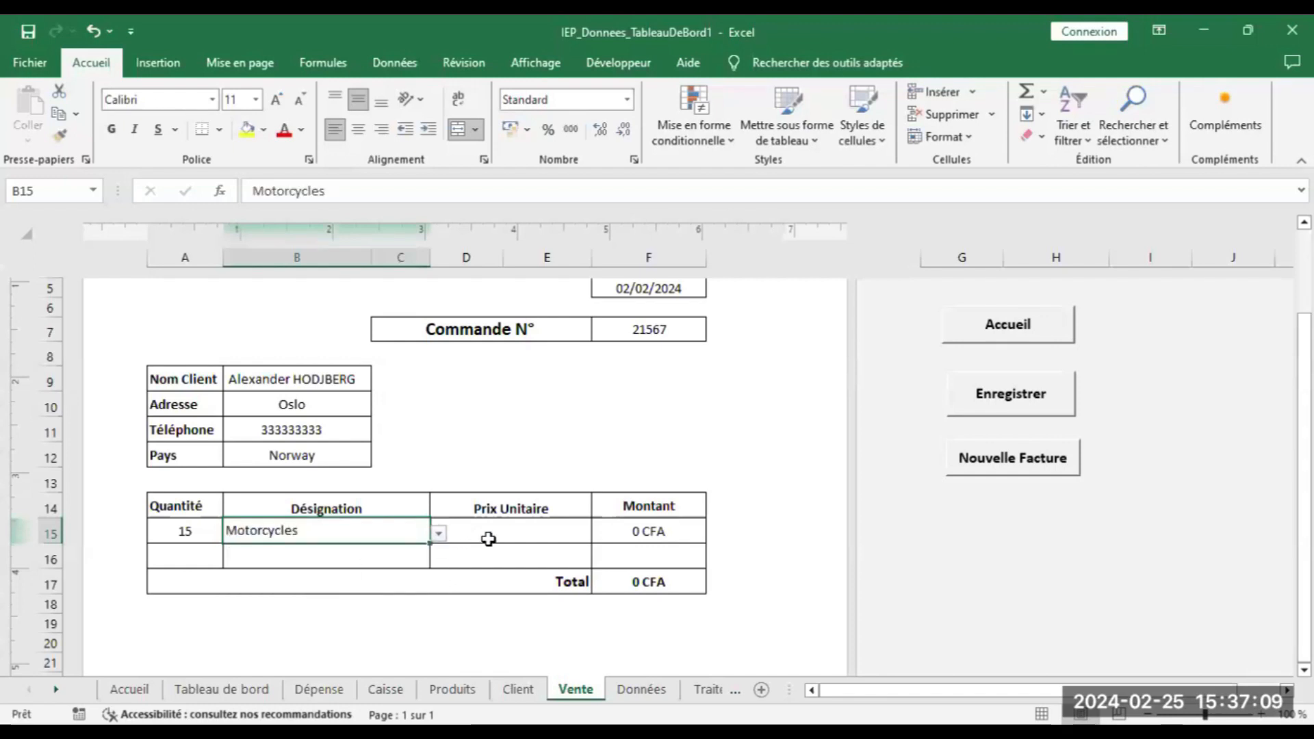
click(489, 540)
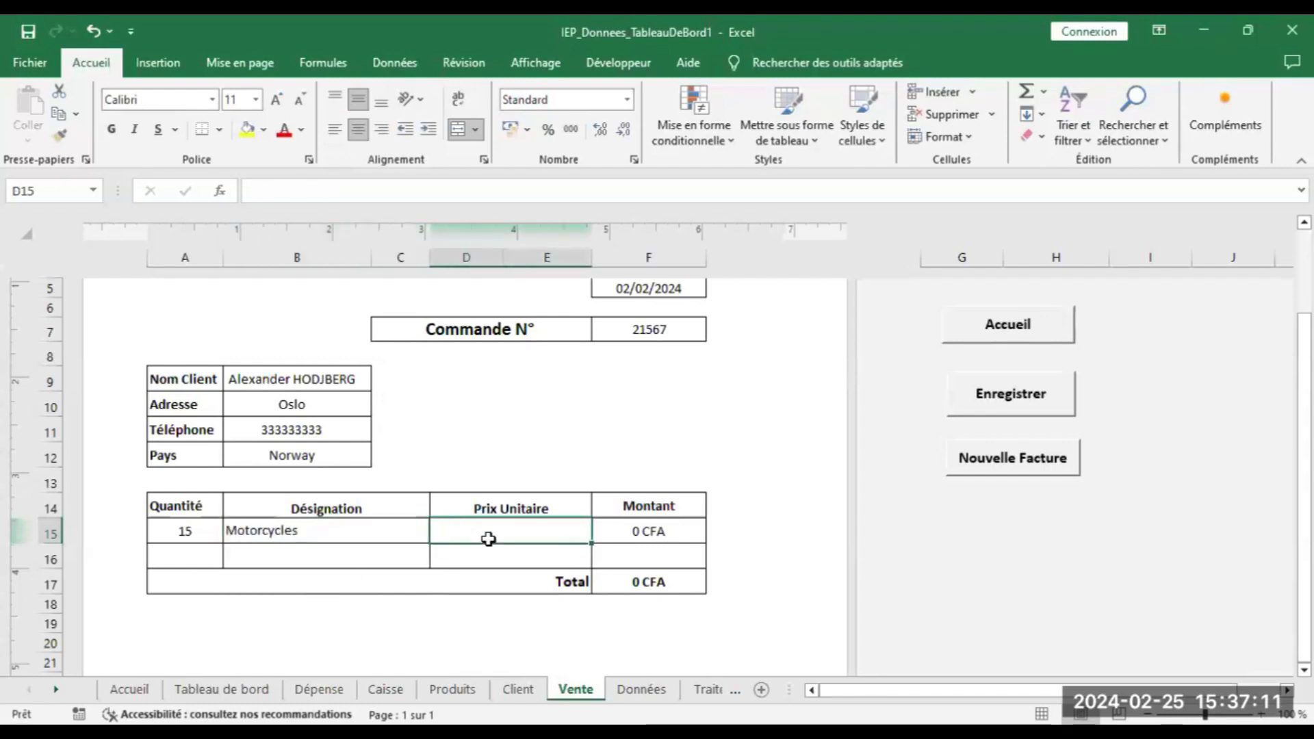
text(250)
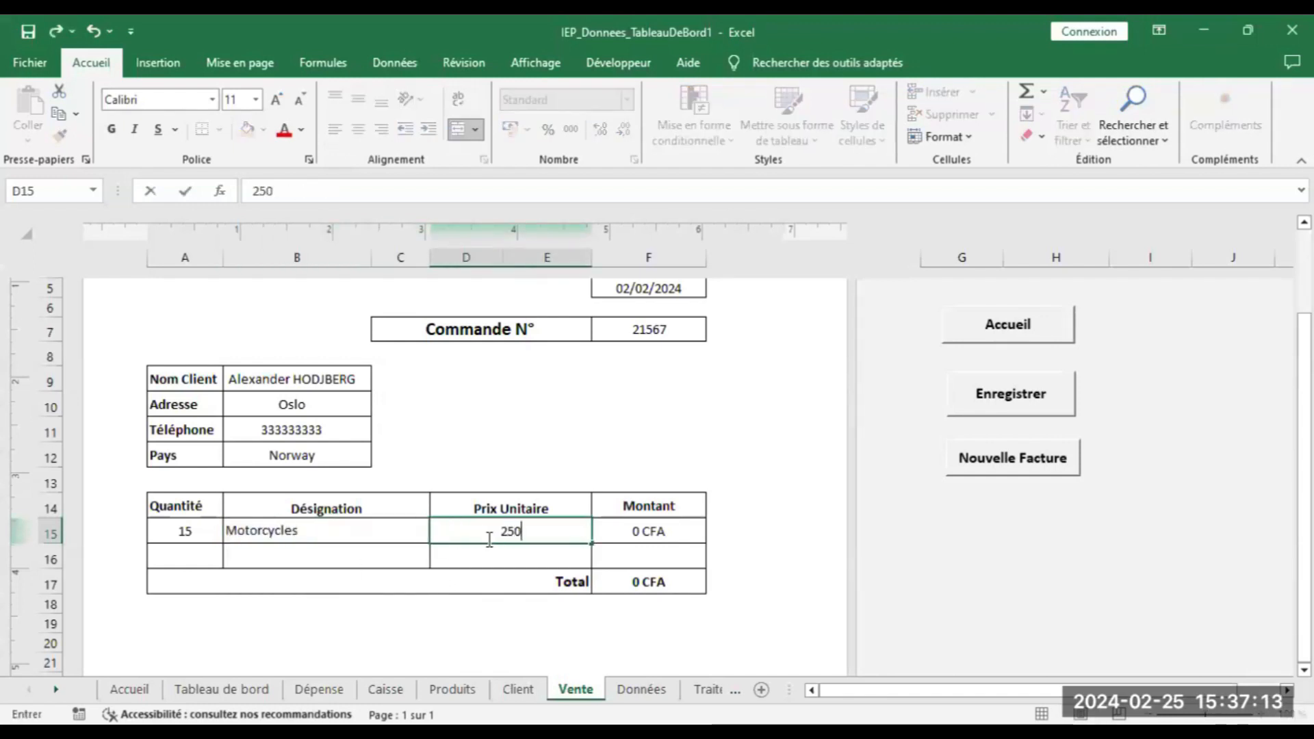
click(670, 486)
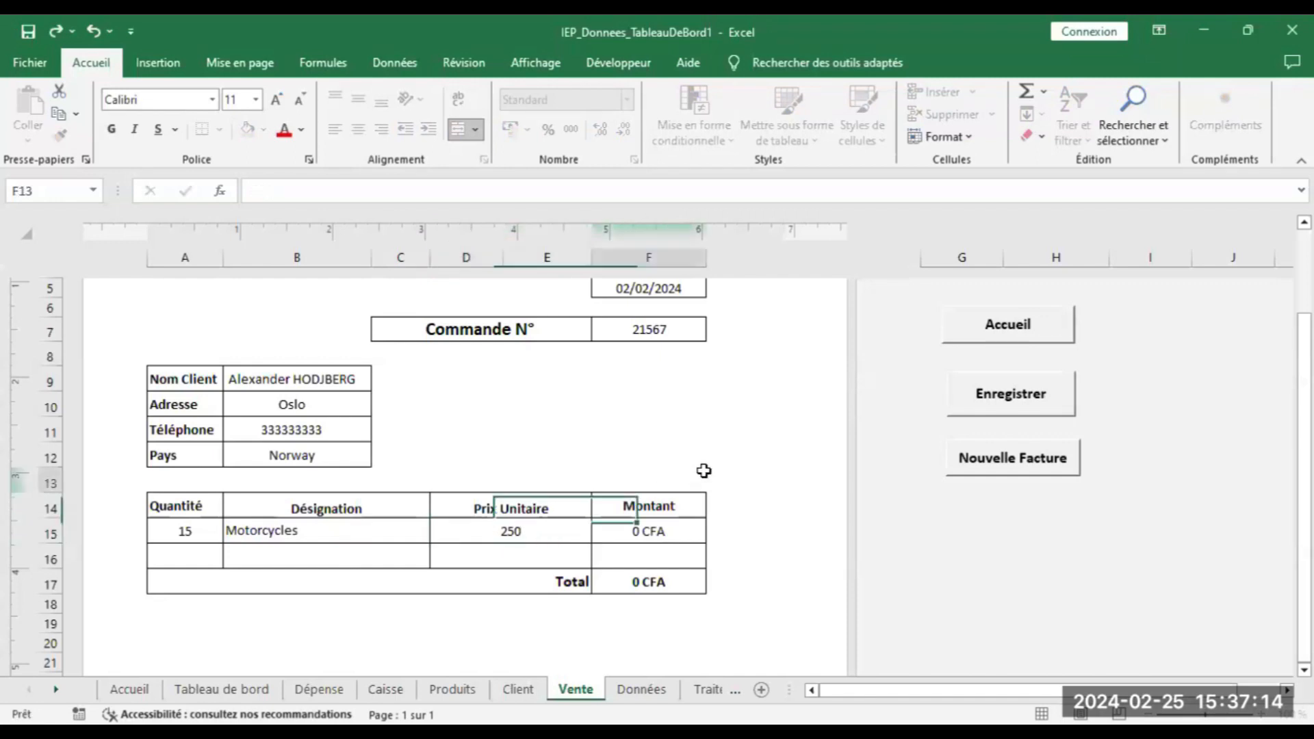
click(1016, 403)
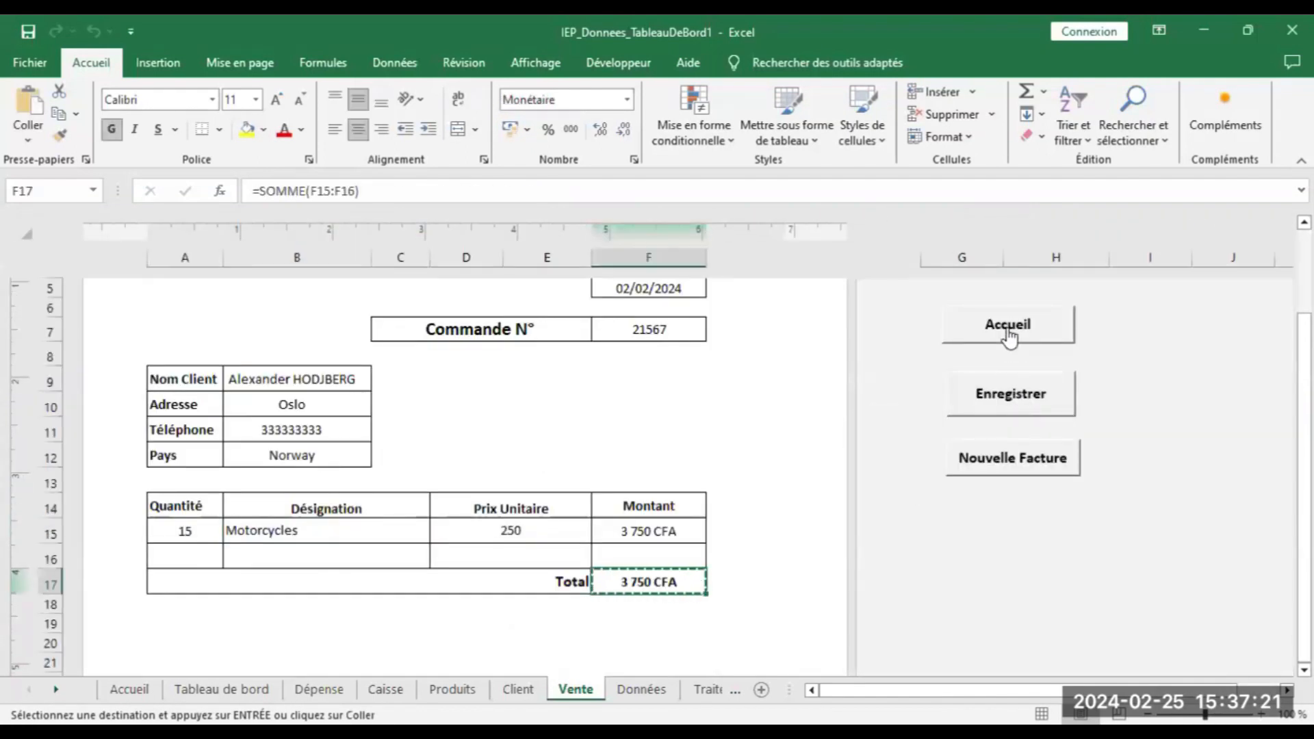
click(1007, 327)
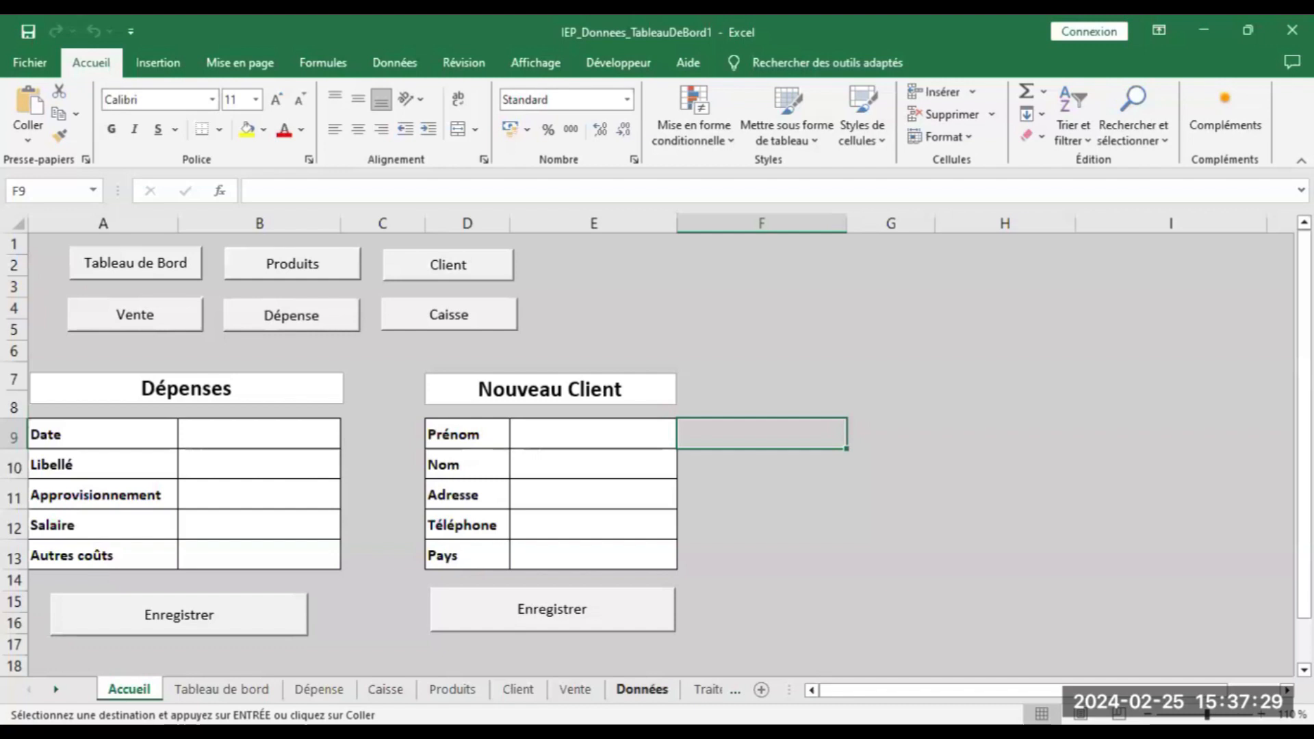
On the Données sheet, inspect the top rows for orders 21567 and 20344, then select the whole sheet
click(641, 689)
drag(1204, 690, 1081, 690)
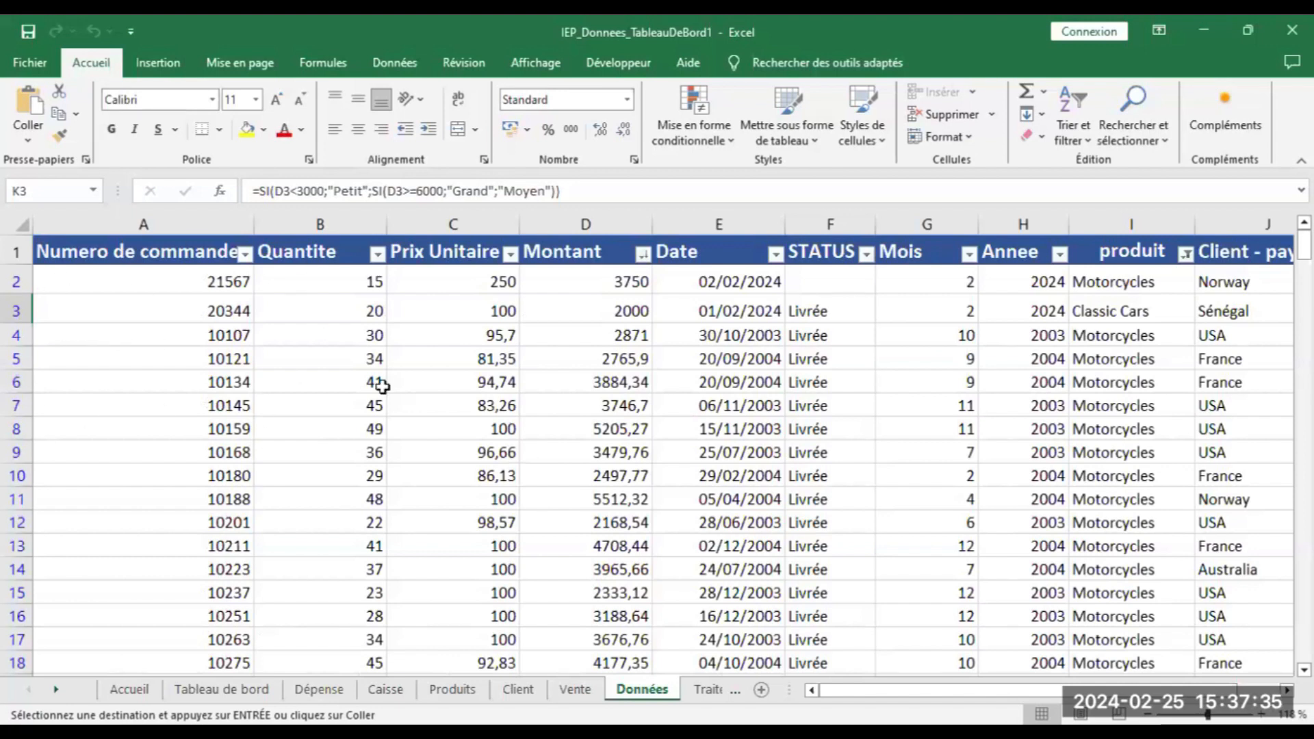
click(91, 285)
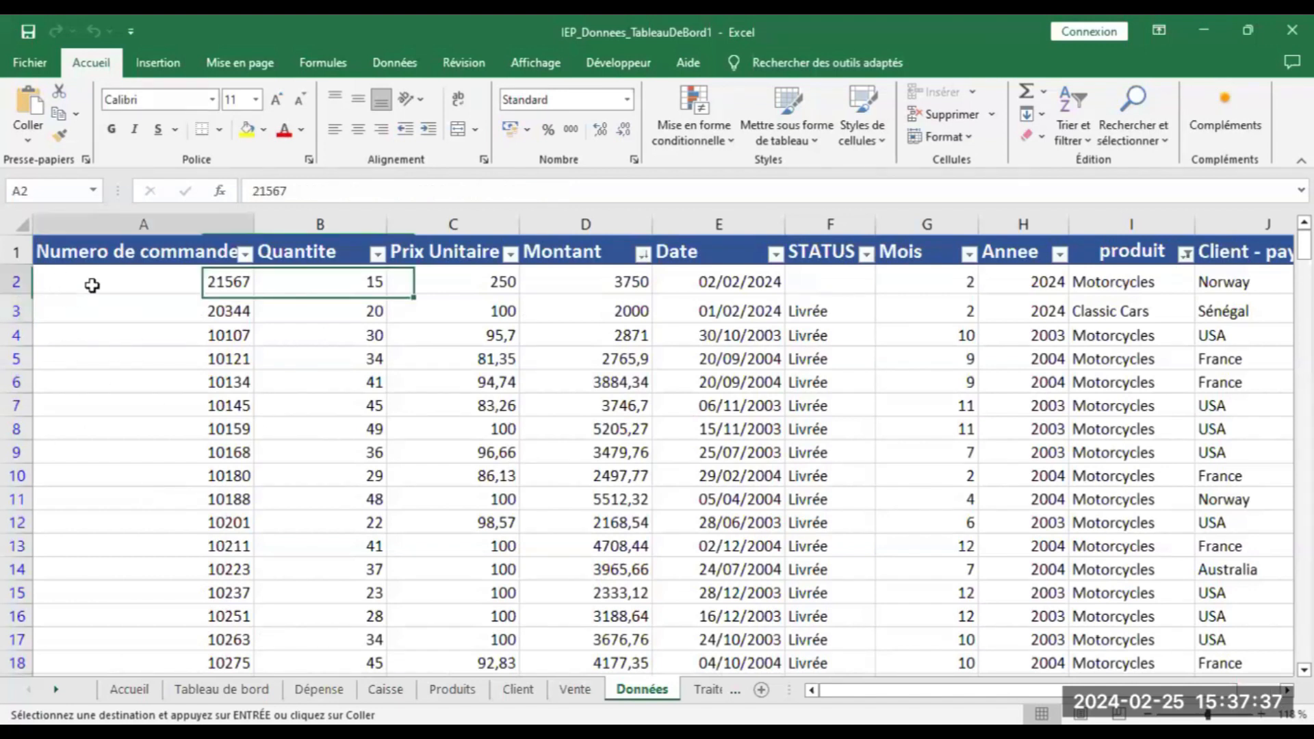
key(Down)
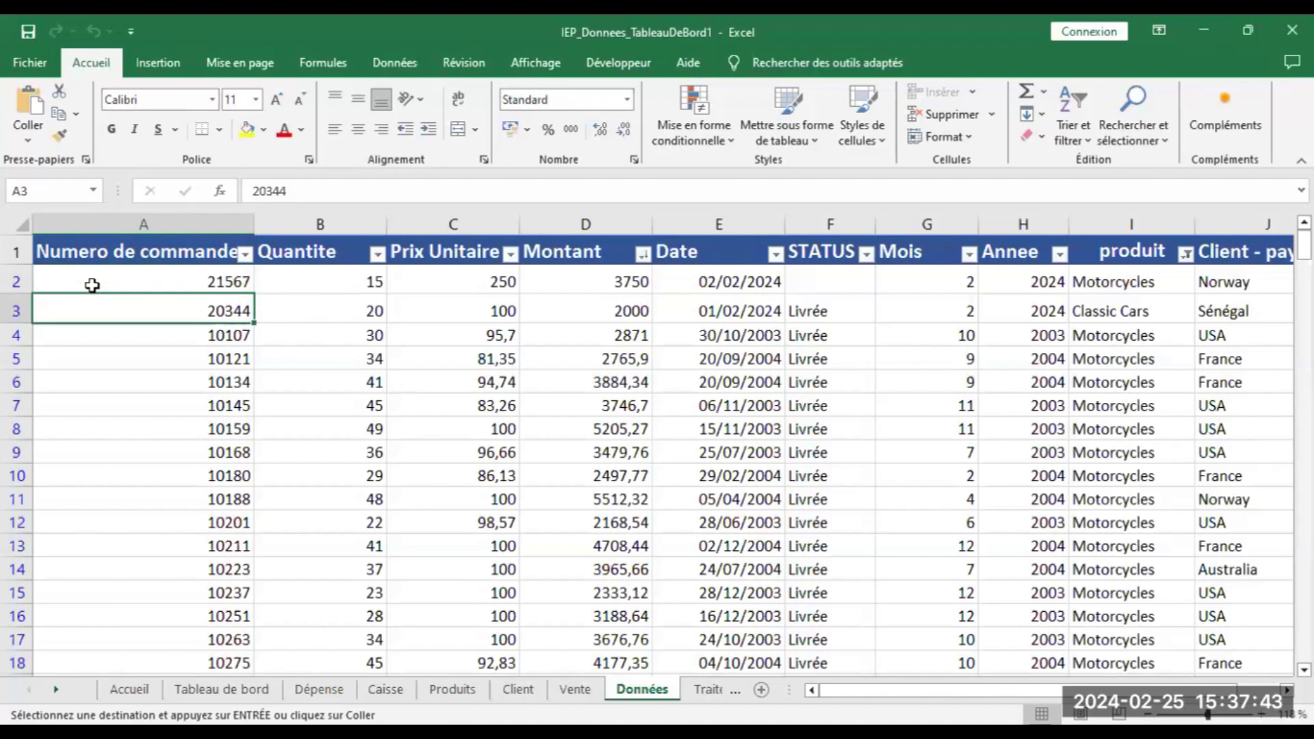
key(Down)
key(Down)
key(Up)
key(Up)
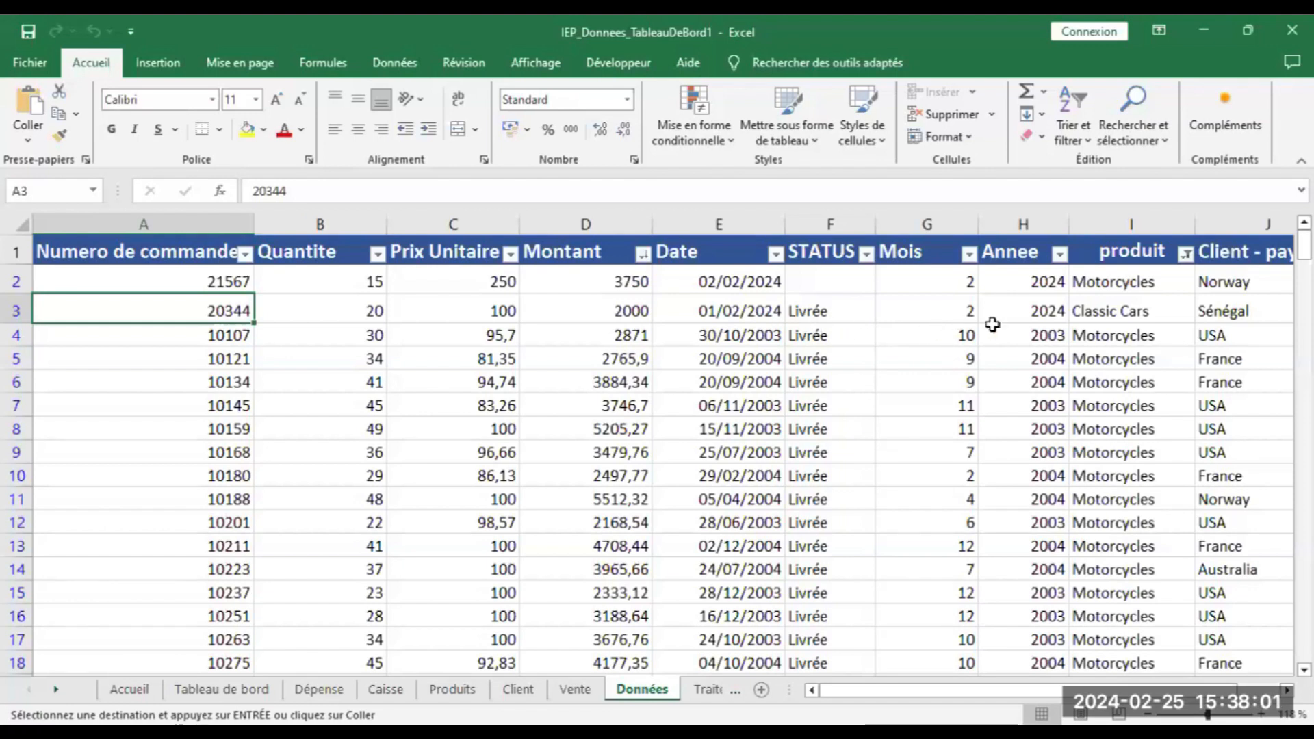
drag(879, 690, 896, 690)
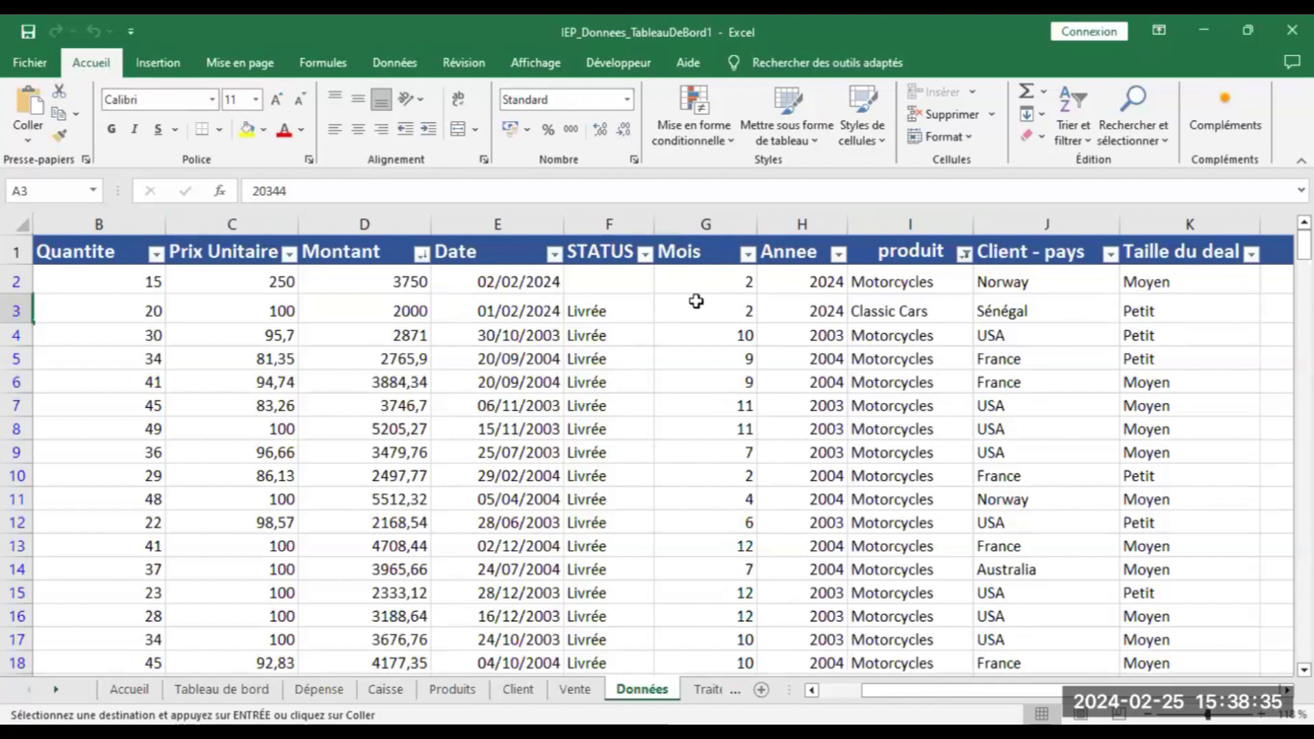
drag(1157, 692, 1112, 691)
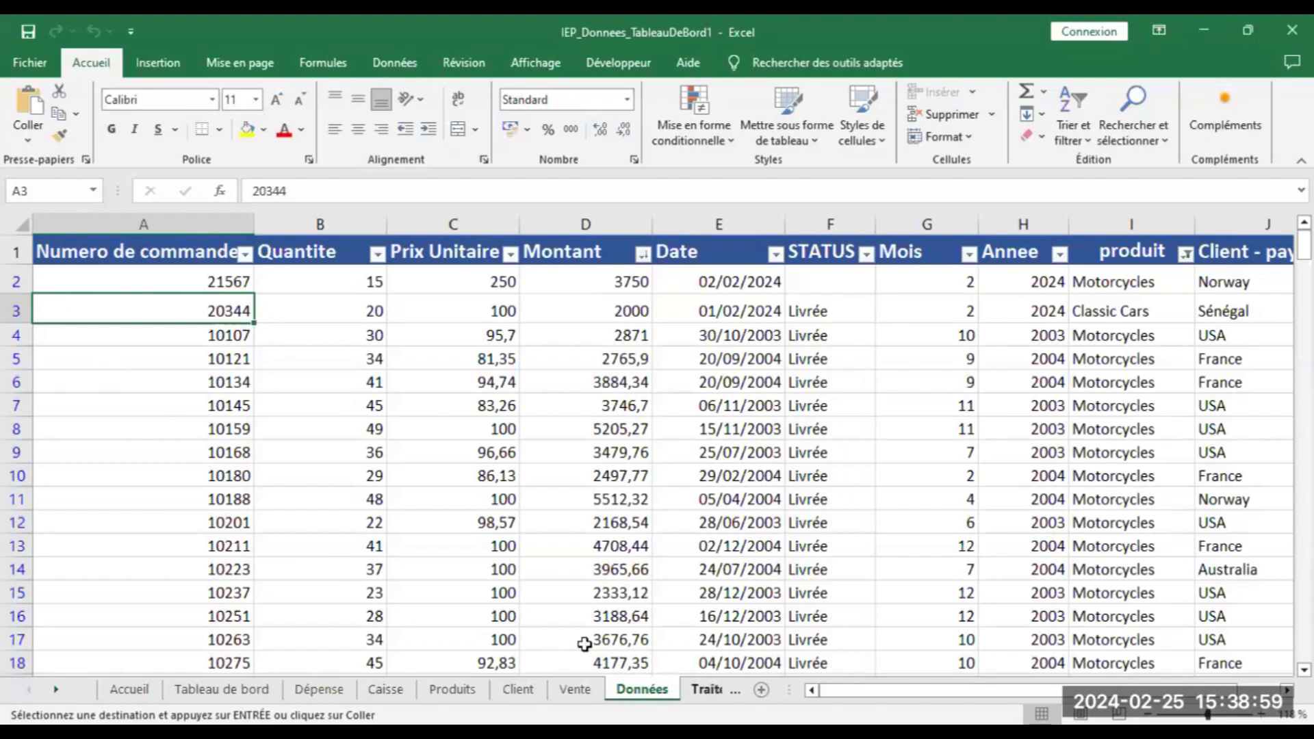
click(23, 222)
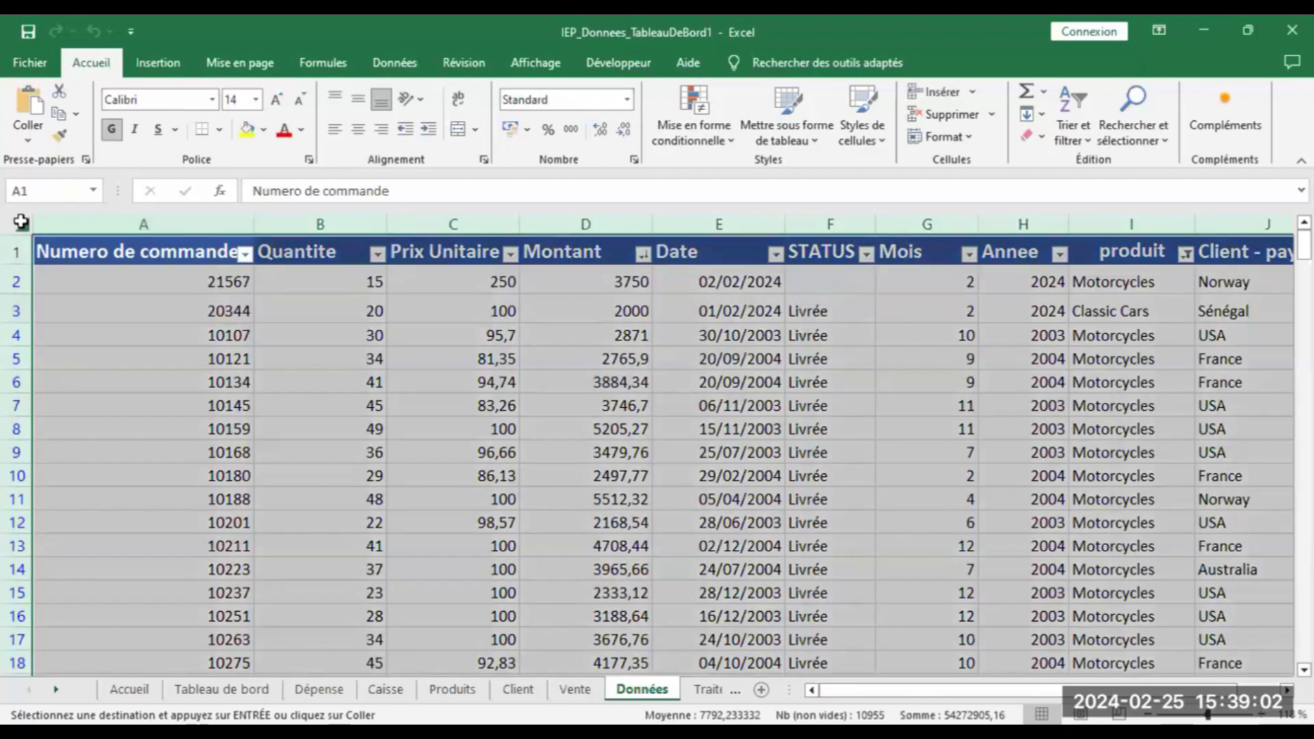
Start a pivot table from the Données data on an existing sheet; the first destination is rejected
click(152, 72)
click(34, 109)
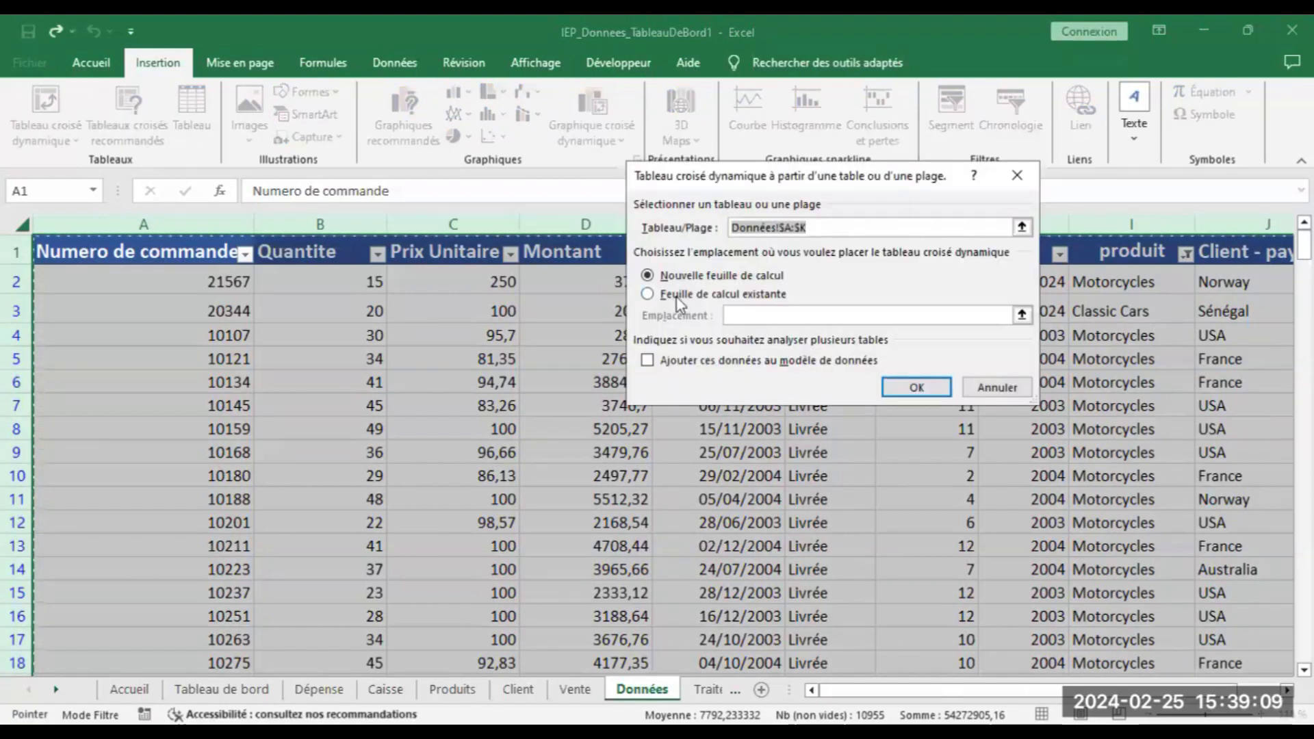
click(677, 297)
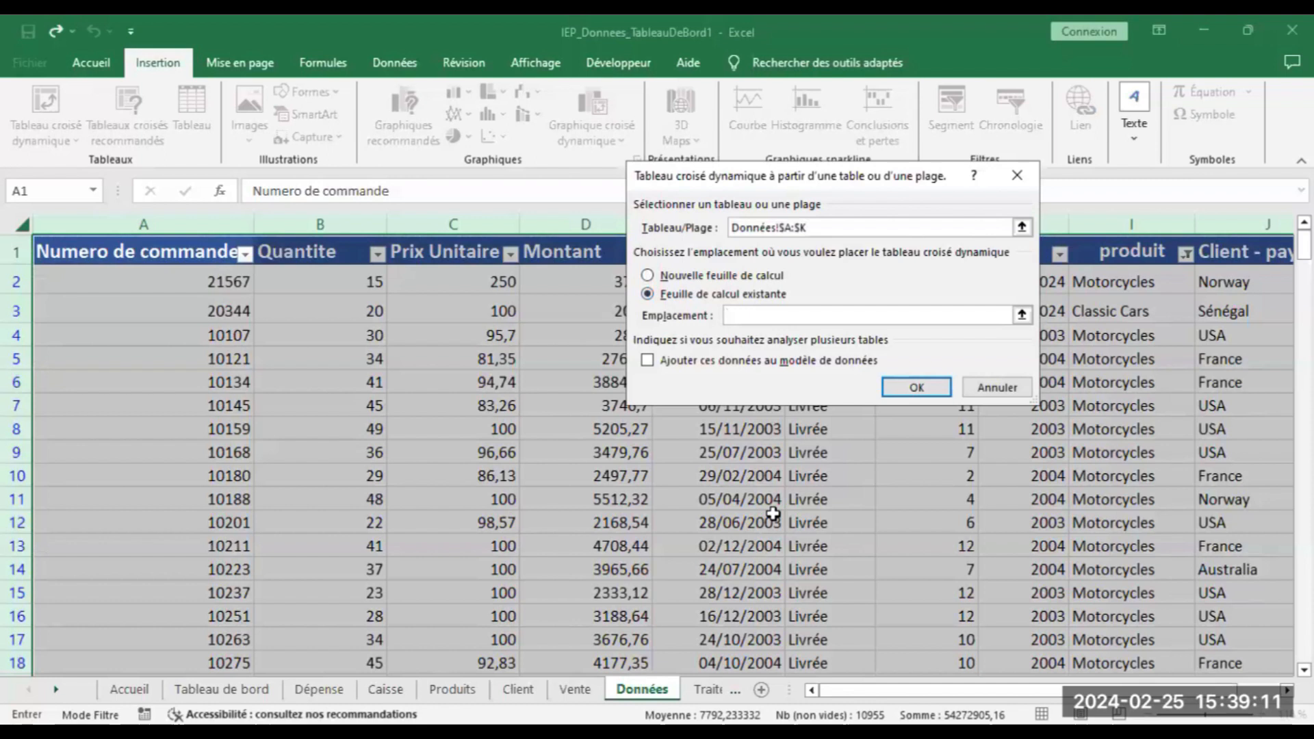
click(708, 690)
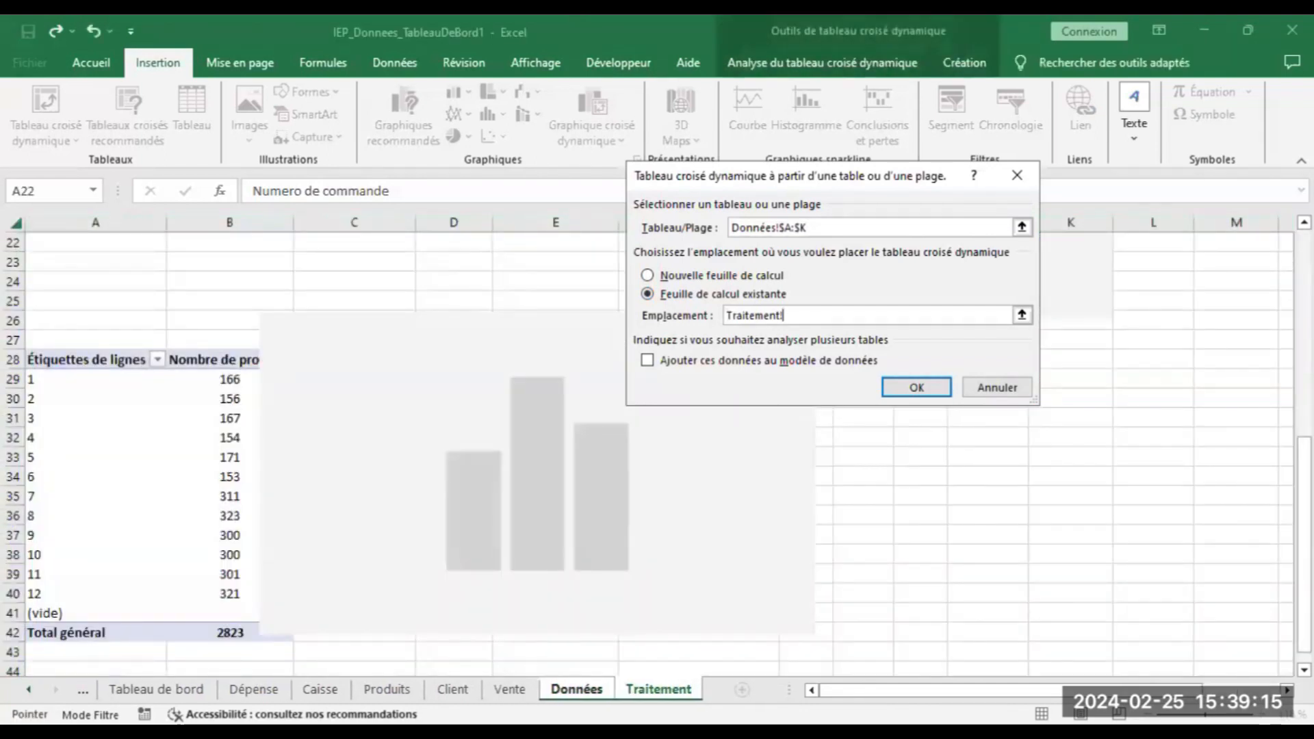
click(917, 387)
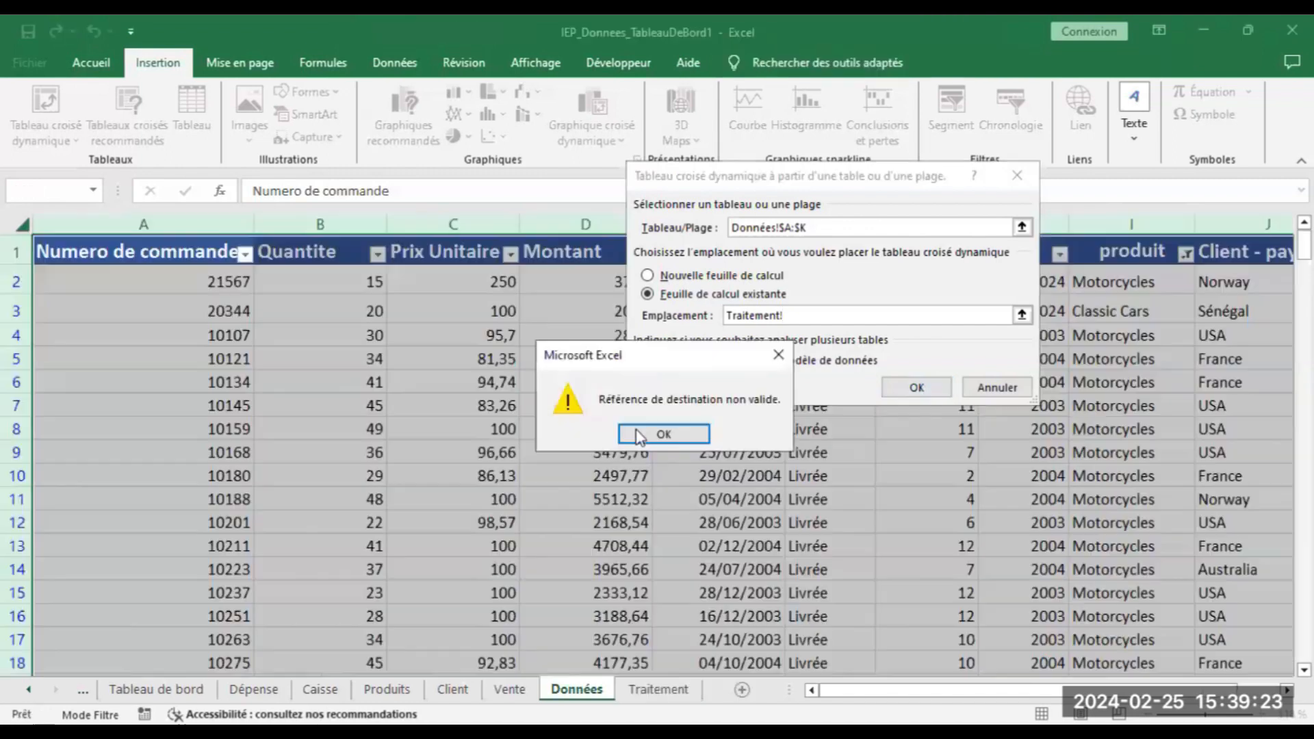
click(778, 355)
Set the pivot table destination to Traitement!$I$31 and create it
click(828, 315)
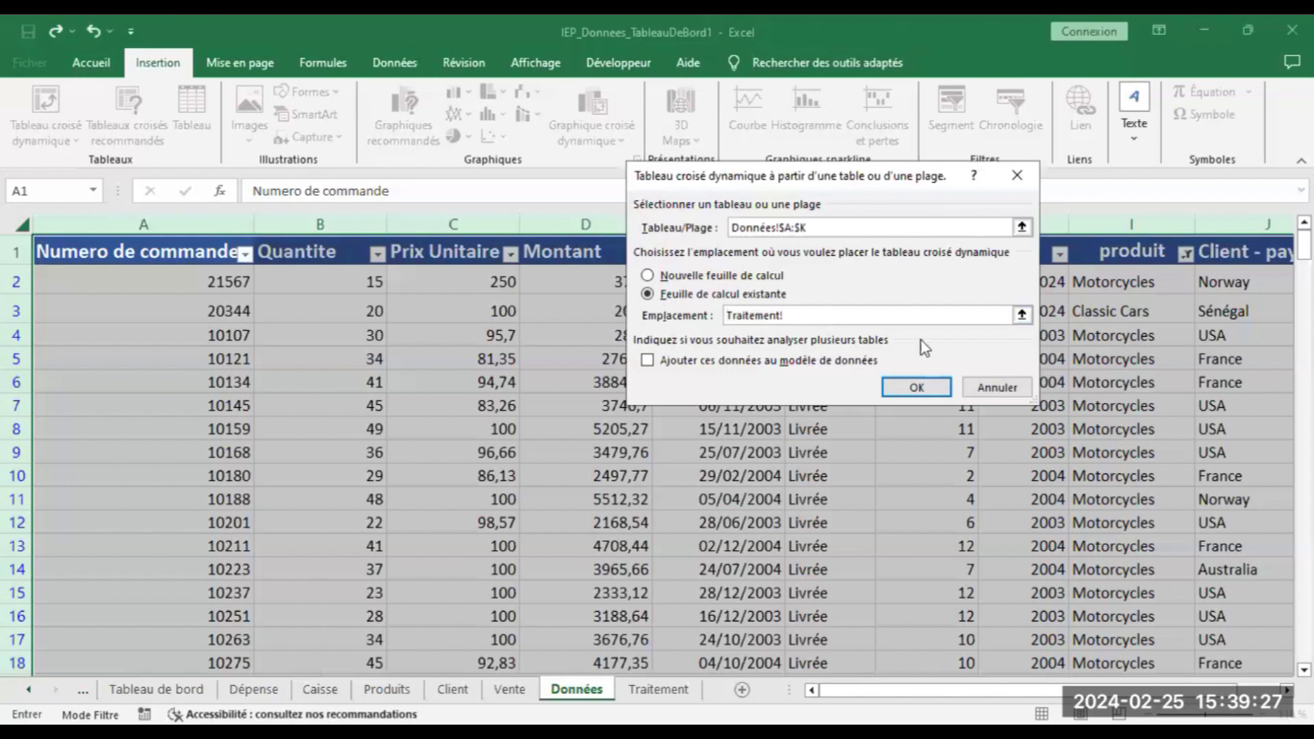
click(1021, 315)
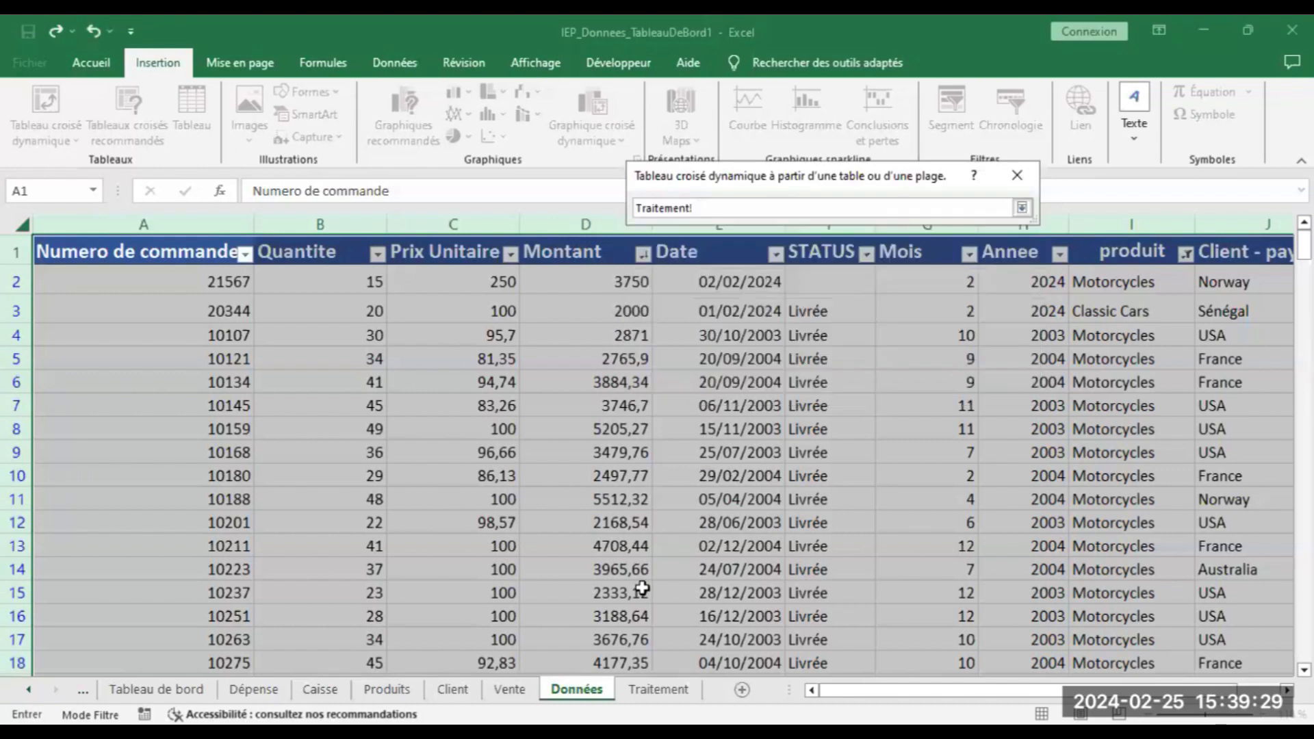
click(653, 690)
key(BackSpace)
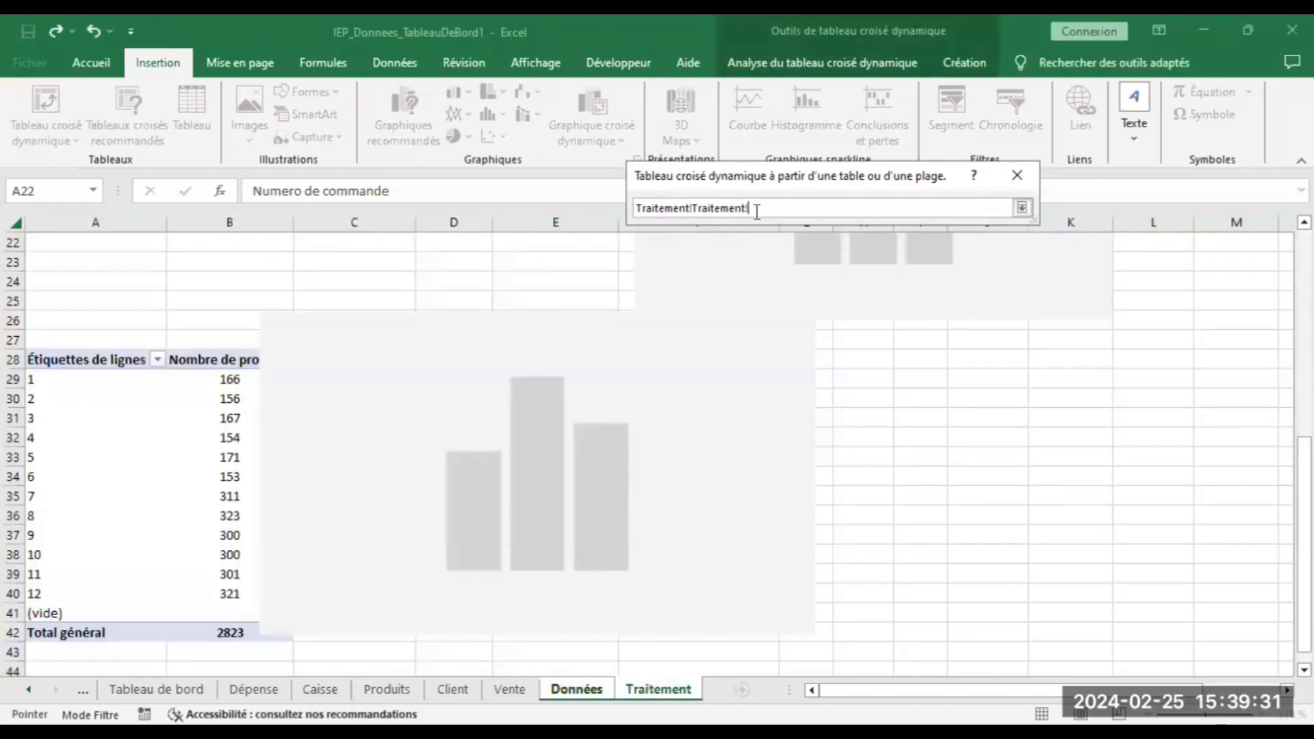
key(BackSpace)
key(BackSpace)
key(BackSpace)
key(BackSpace)
key(BackSpace)
key(BackSpace)
key(BackSpace)
key(BackSpace)
key(BackSpace)
key(BackSpace)
key(BackSpace)
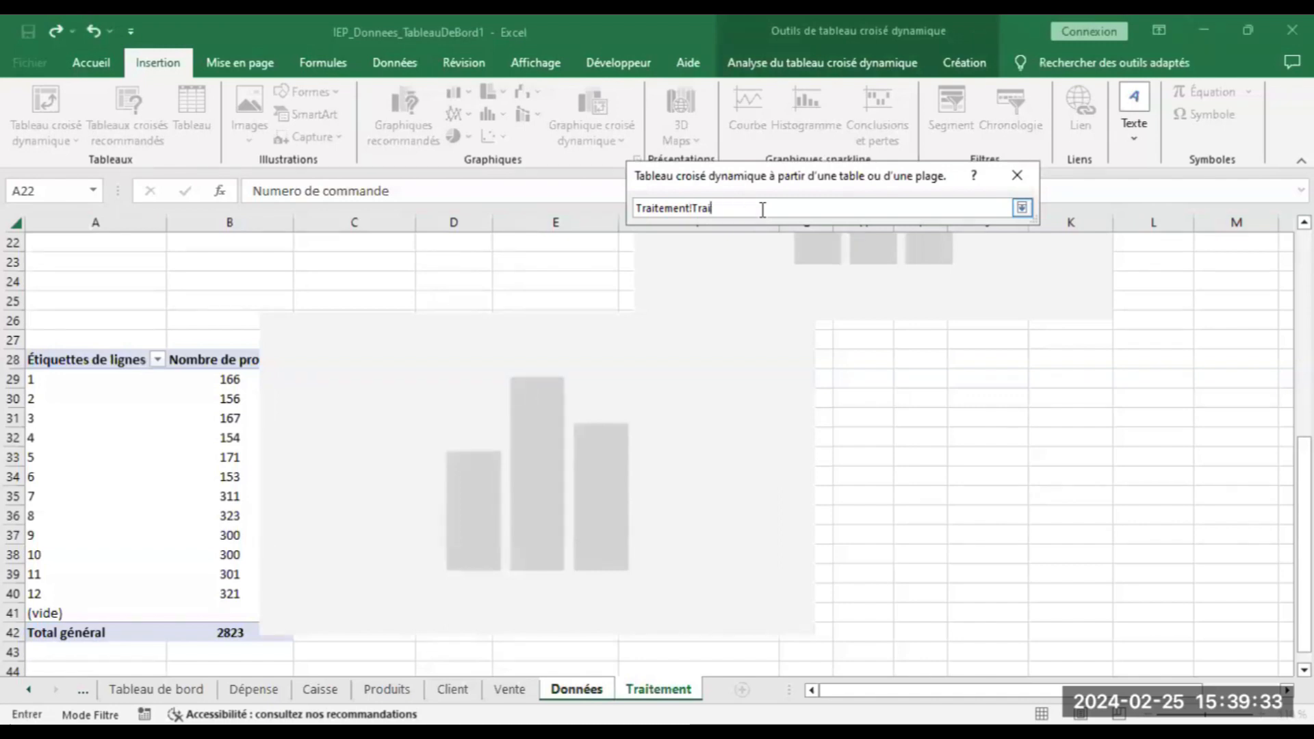
key(BackSpace)
key(BackSpace)
key(BackSpace)
key(BackSpace)
key(BackSpace)
key(BackSpace)
key(BackSpace)
key(BackSpace)
key(BackSpace)
key(BackSpace)
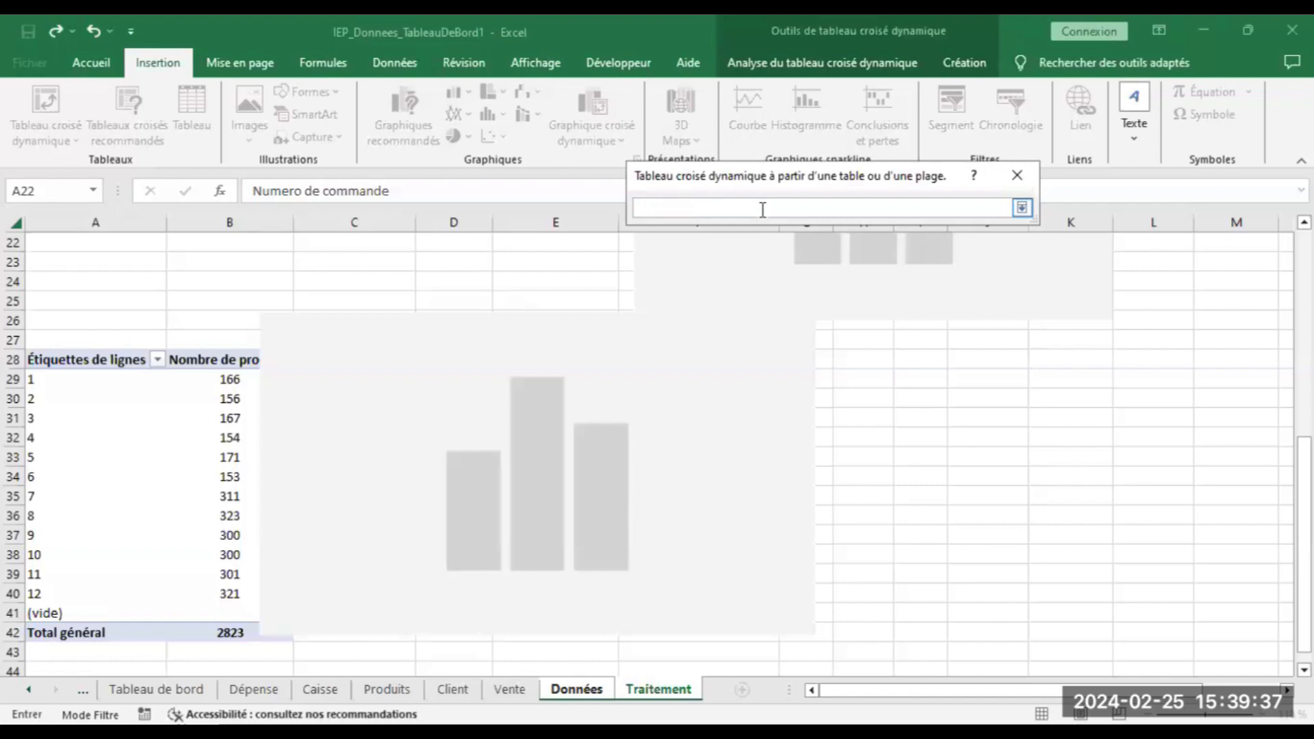
click(674, 690)
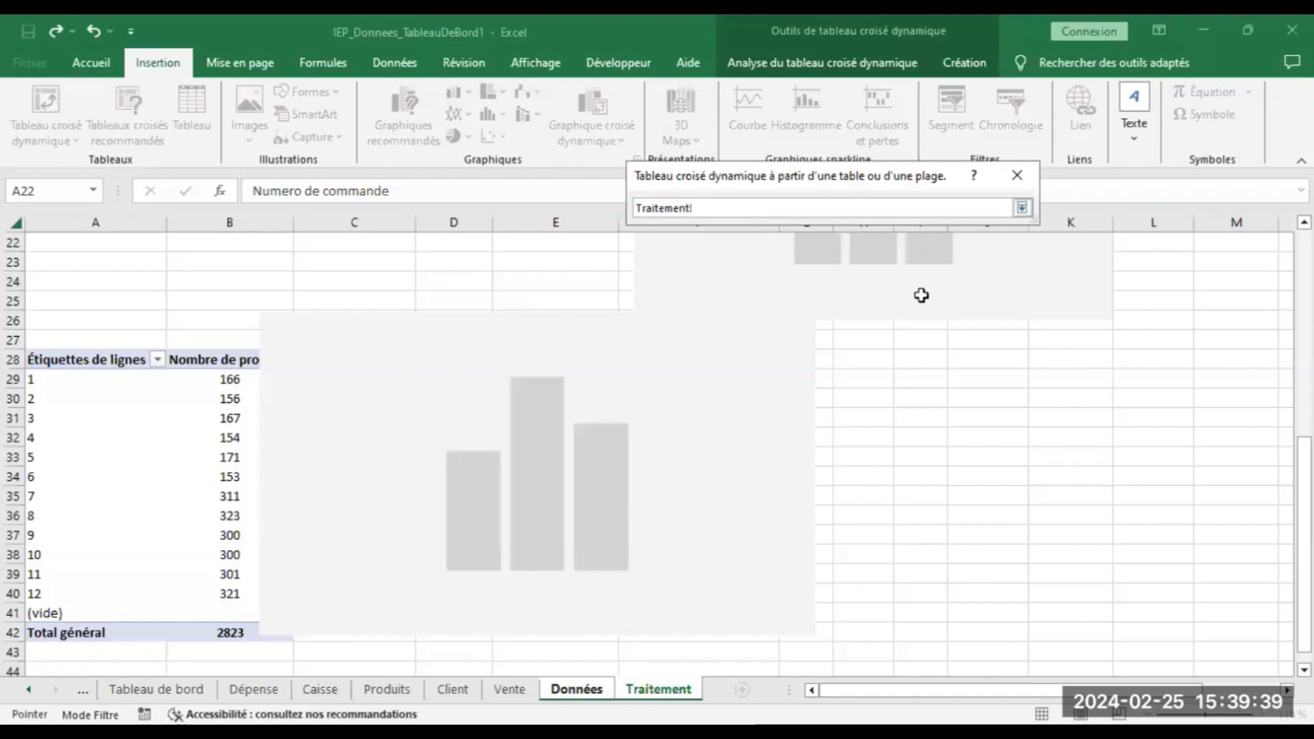
click(931, 418)
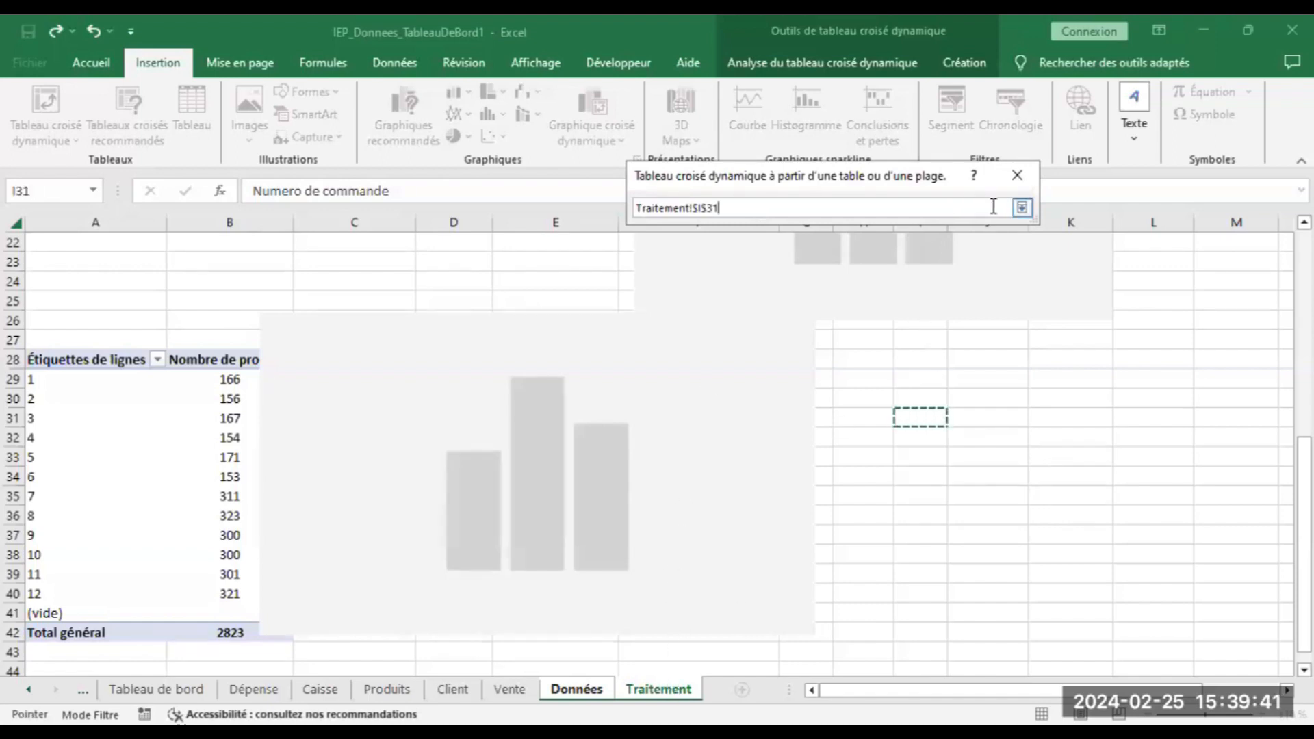
click(1022, 207)
click(917, 386)
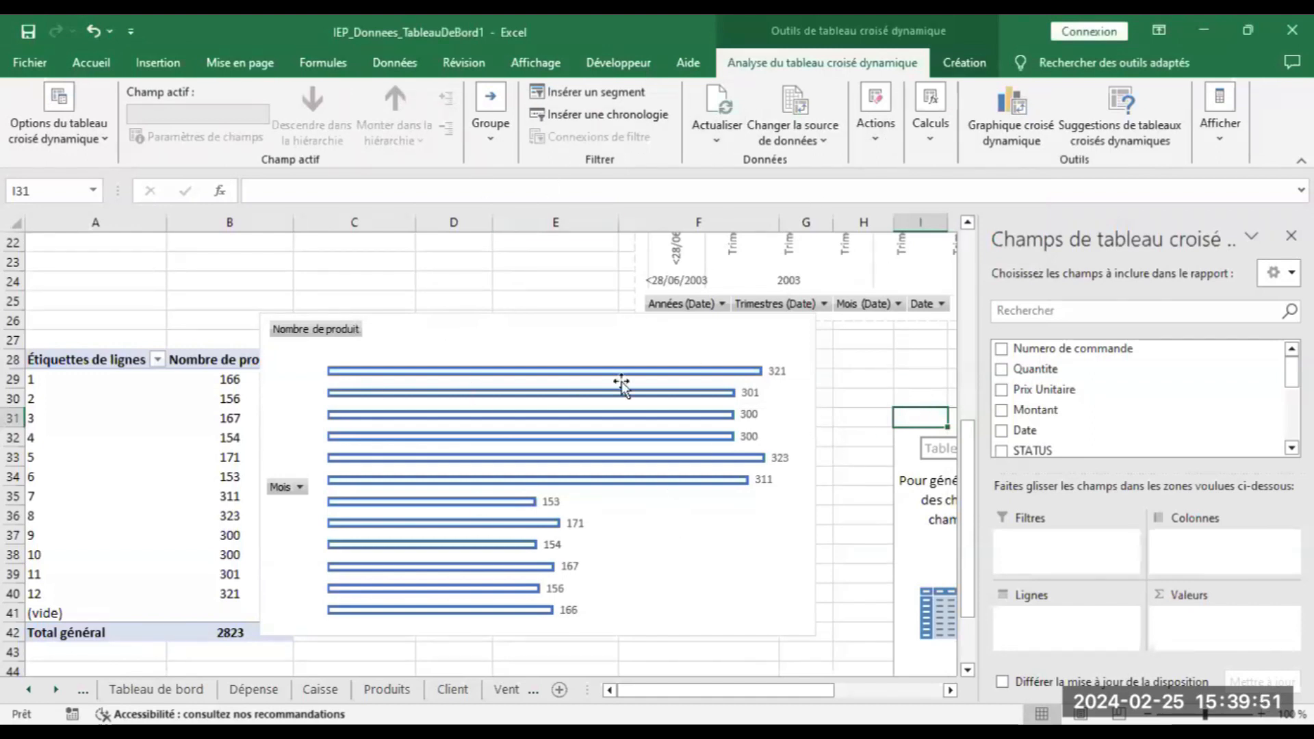
Bring up the Accueil sheet of the IEP_Donnees_TableauDeBord_Exemple1 workbook, with its navigation buttons and forms
mouse_move(687, 397)
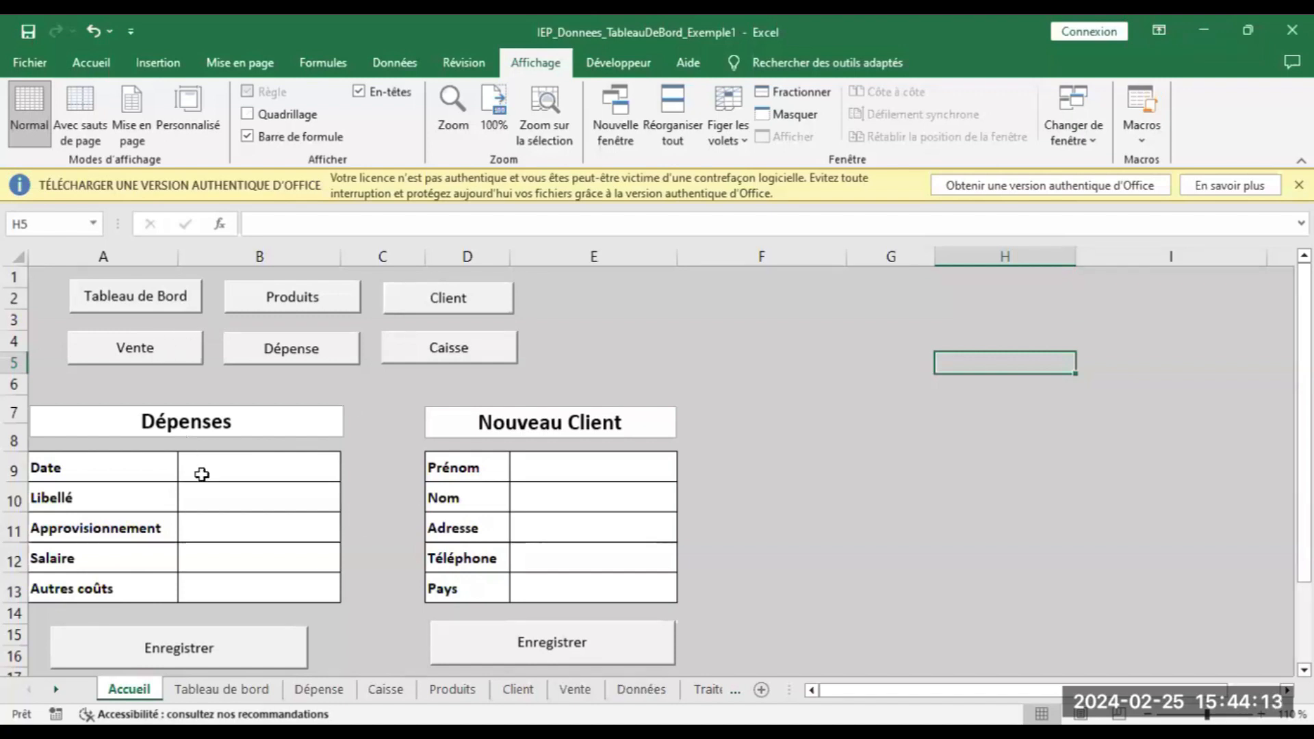
On the Vente sheet, enter invoice date 01/02/2024 in F5 and order number 32999 in F7
click(164, 363)
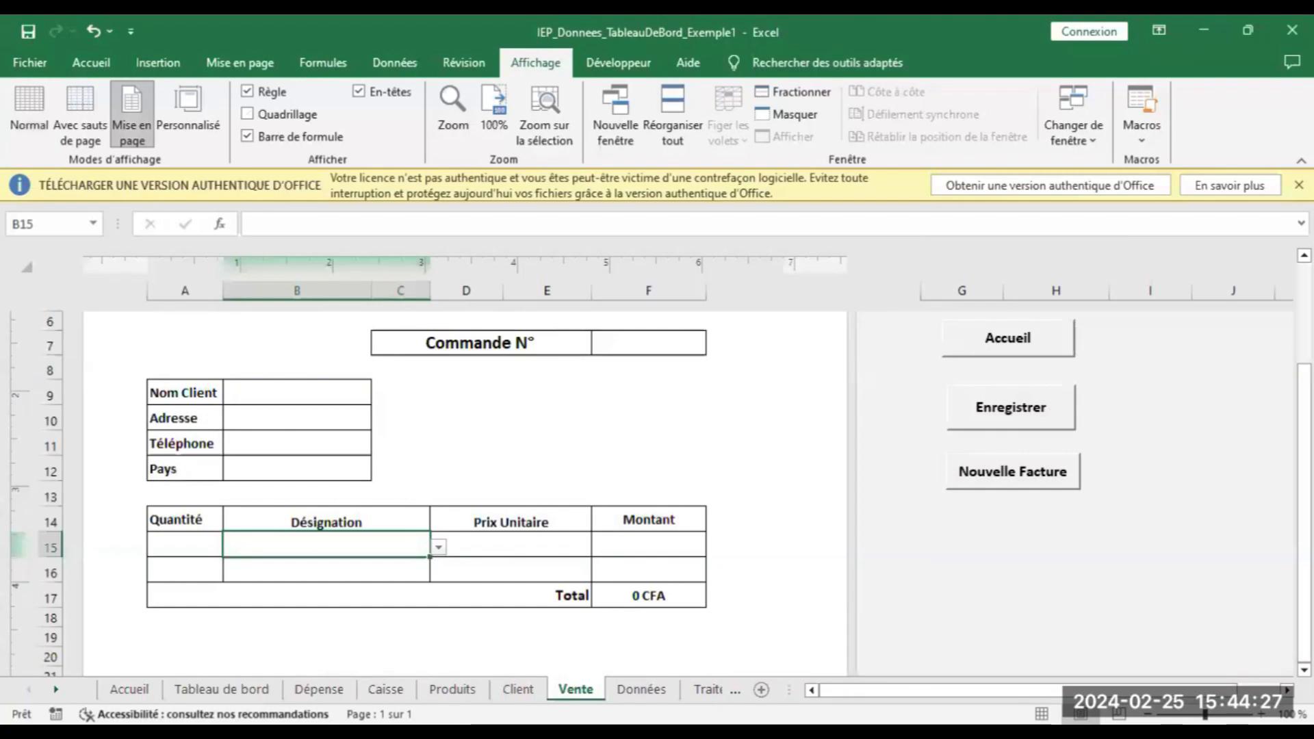
drag(1305, 425, 1305, 324)
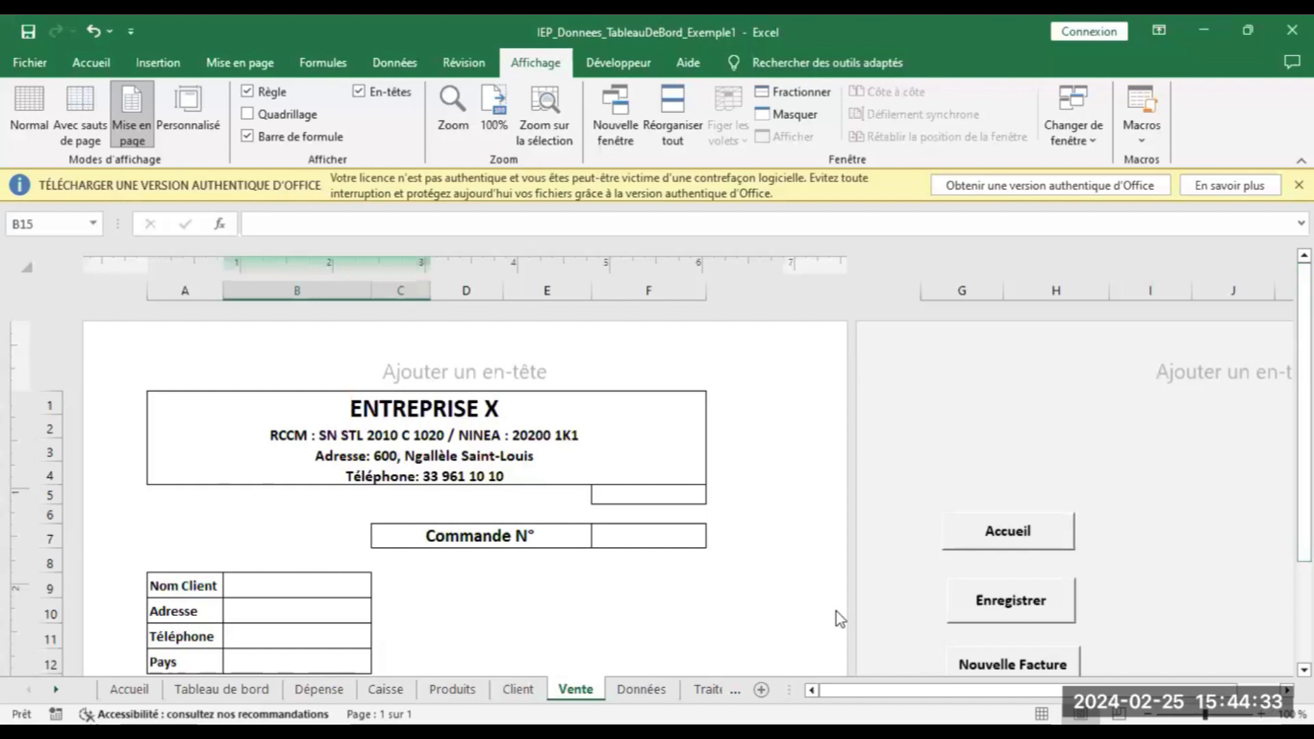
click(608, 499)
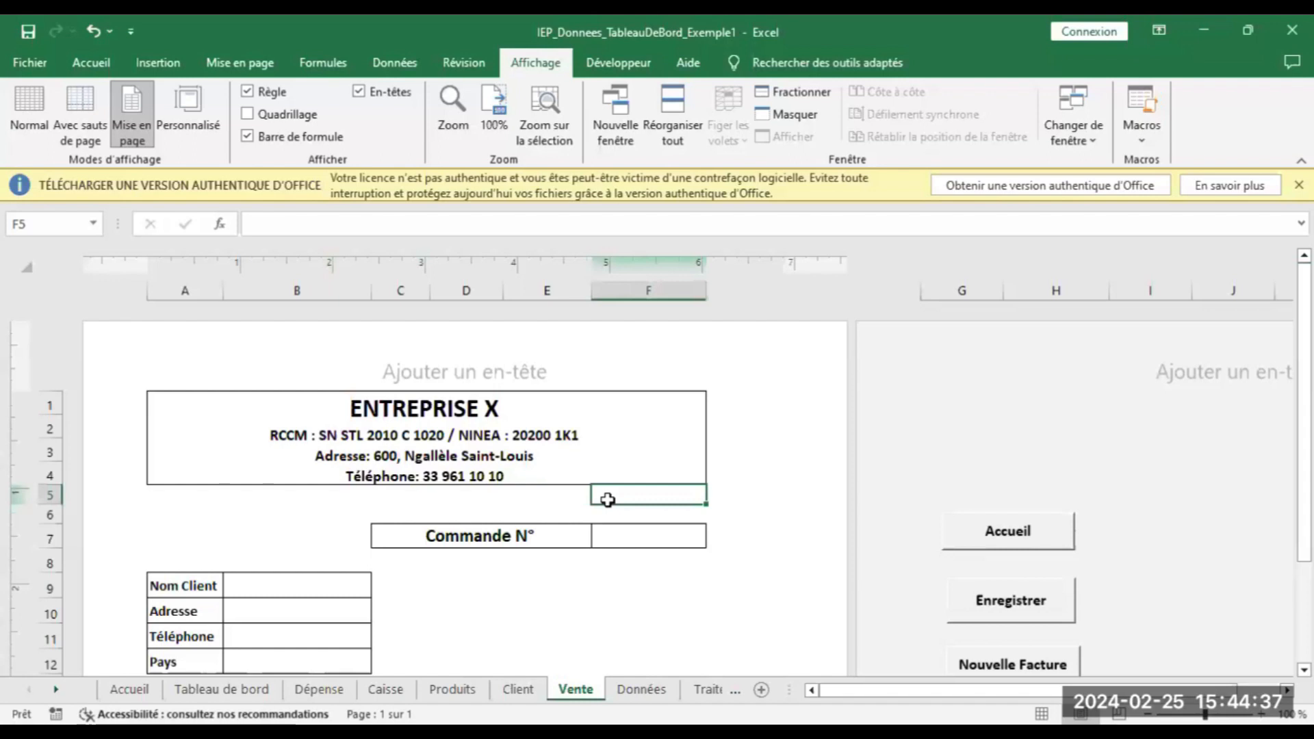
text(0)
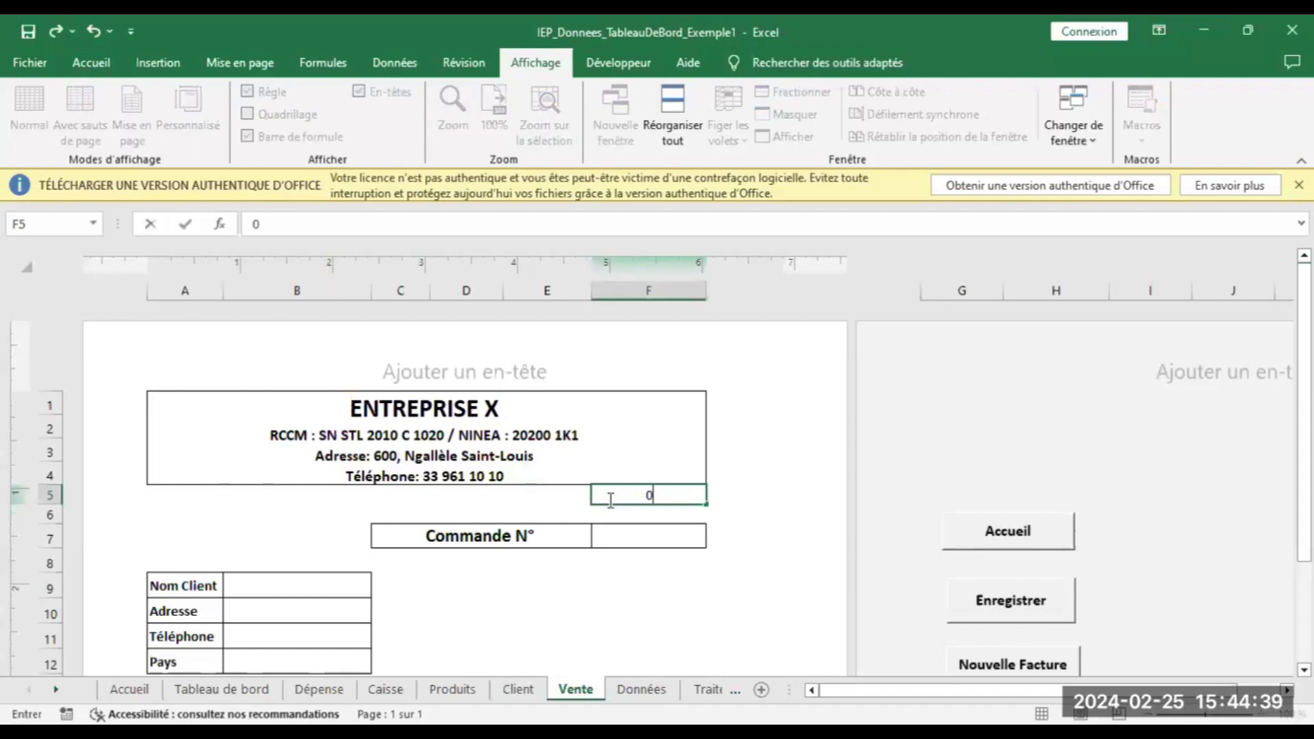
text(1/02/2024)
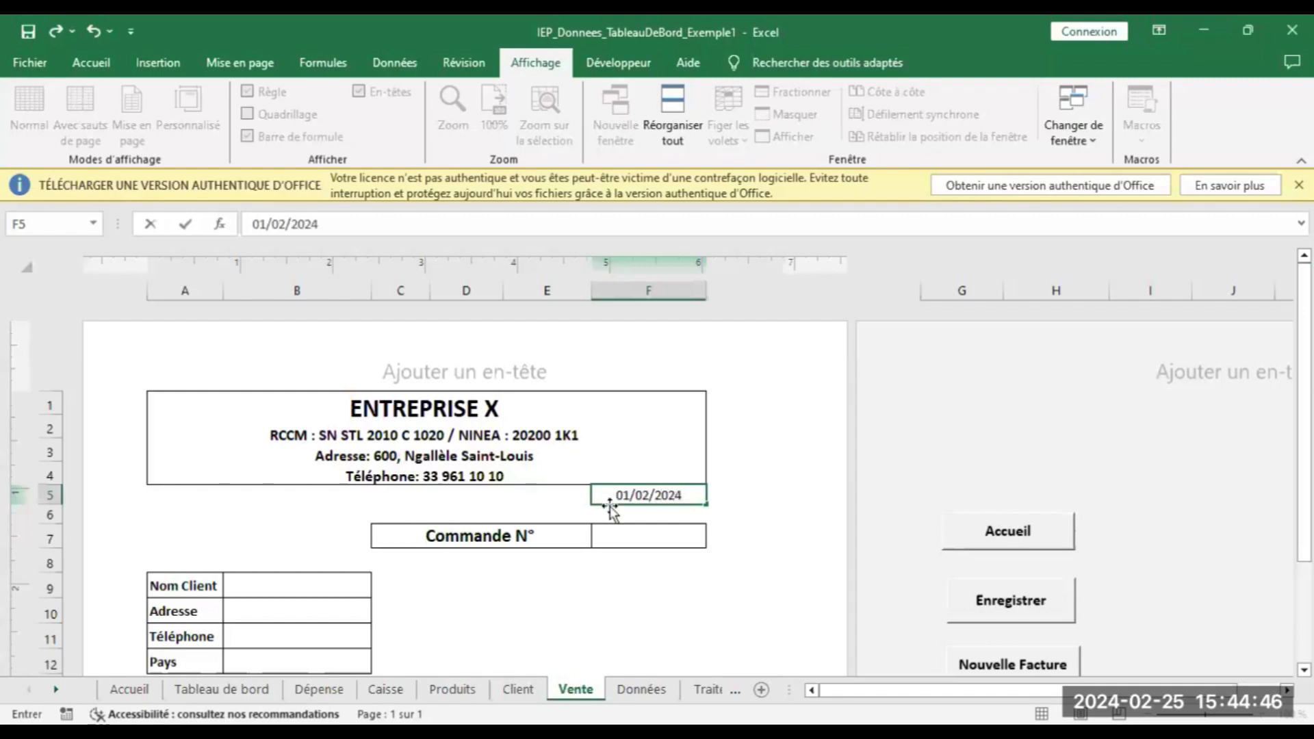
click(627, 535)
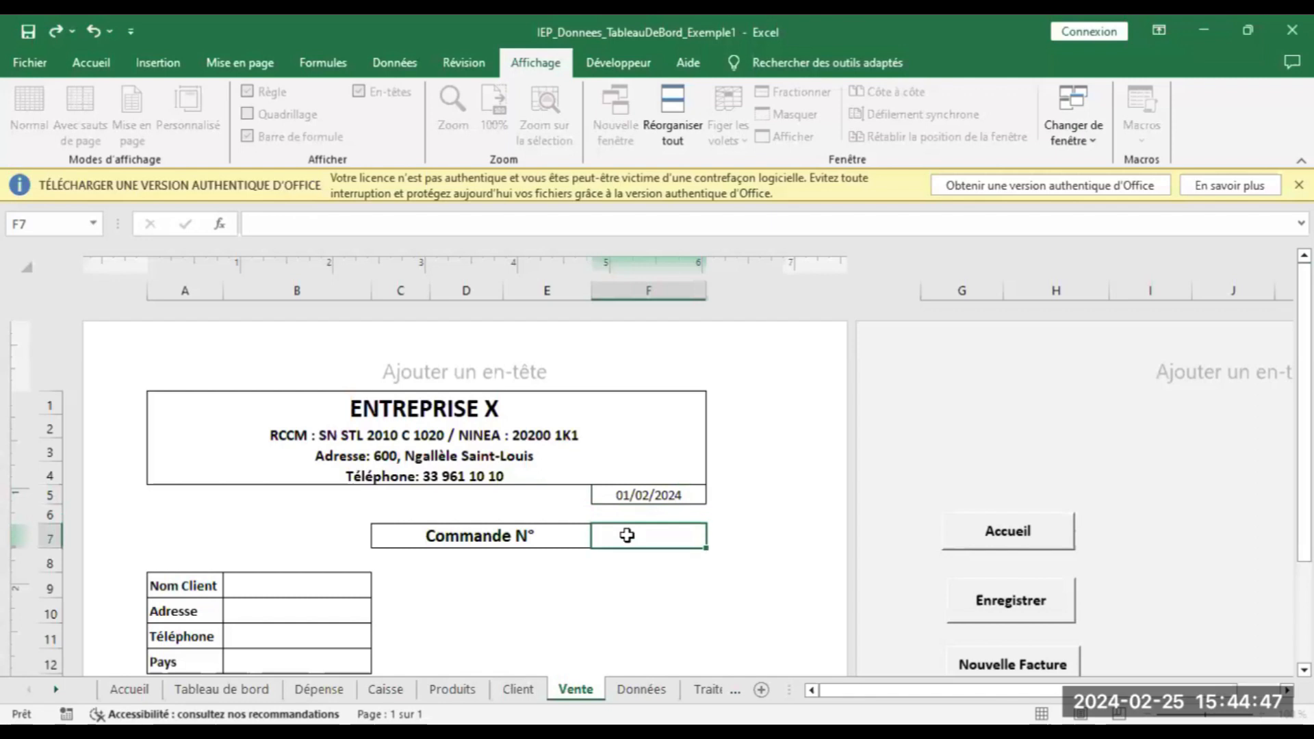
text(32999)
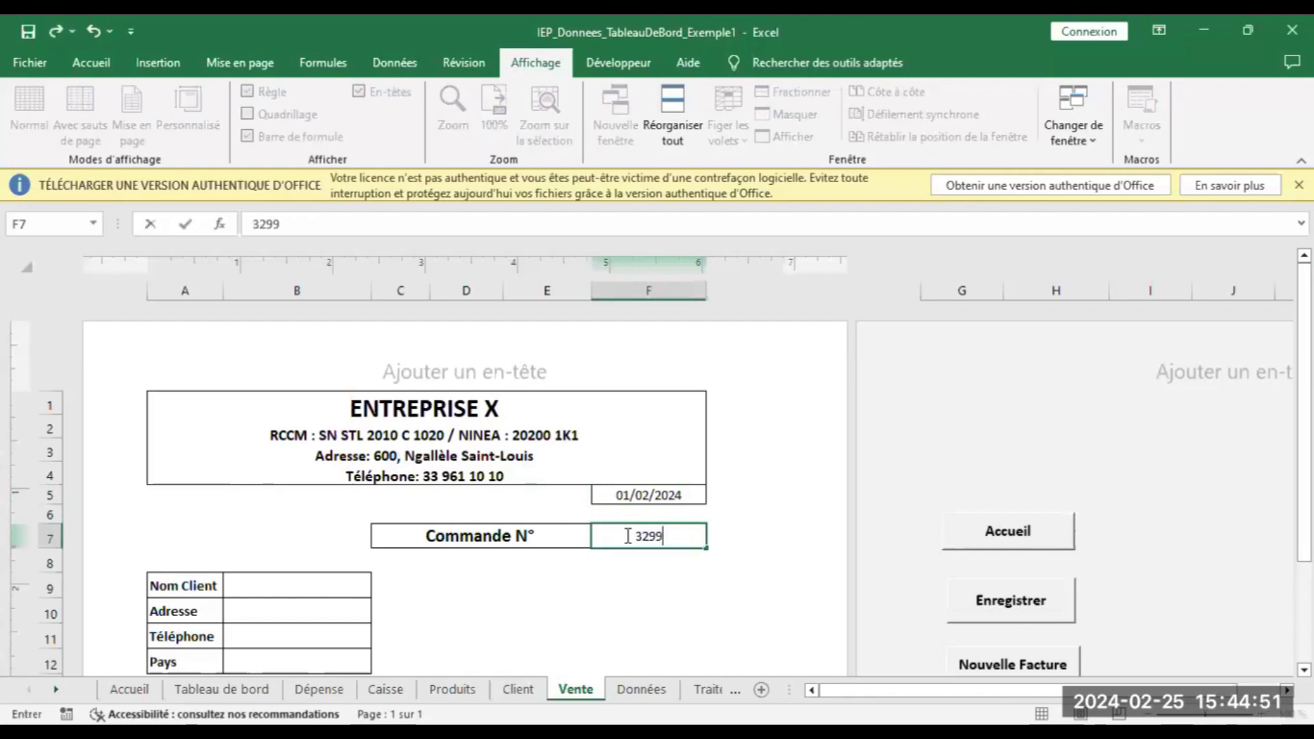
Choose a client from the B9 client-name list to fill the customer details
click(273, 582)
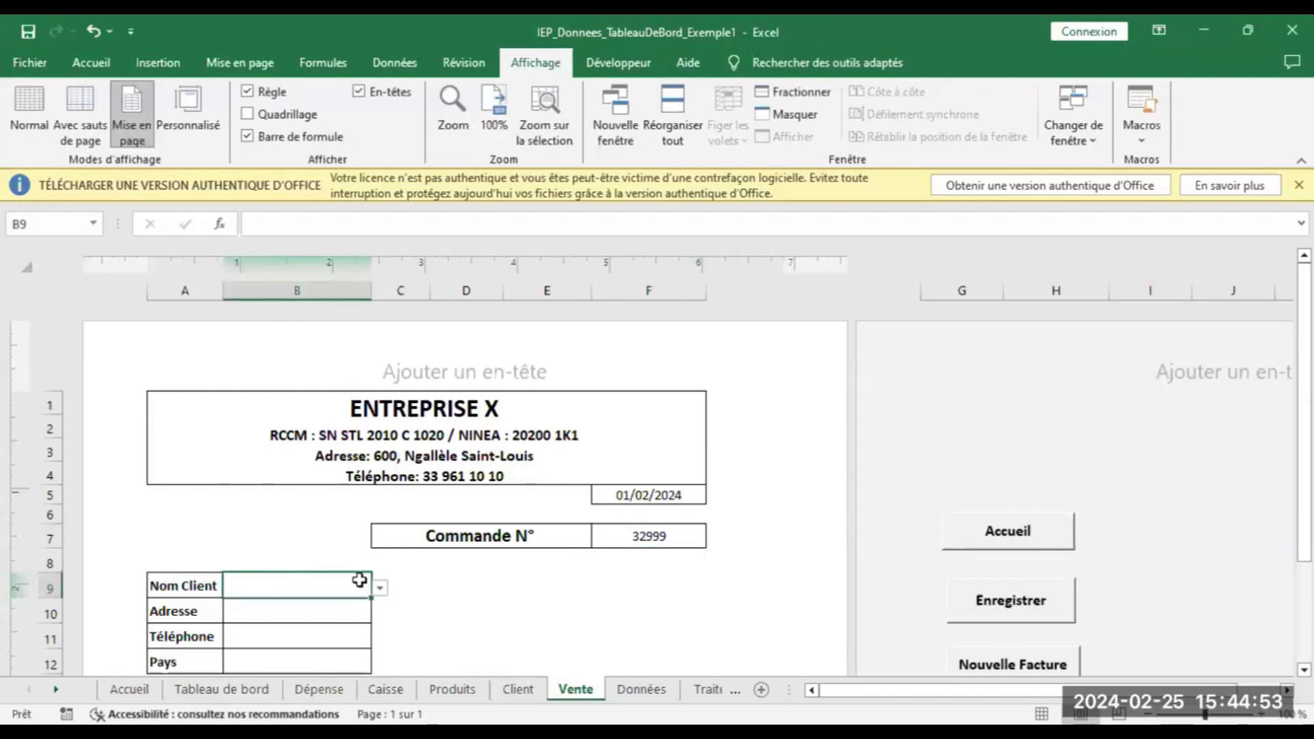
click(380, 588)
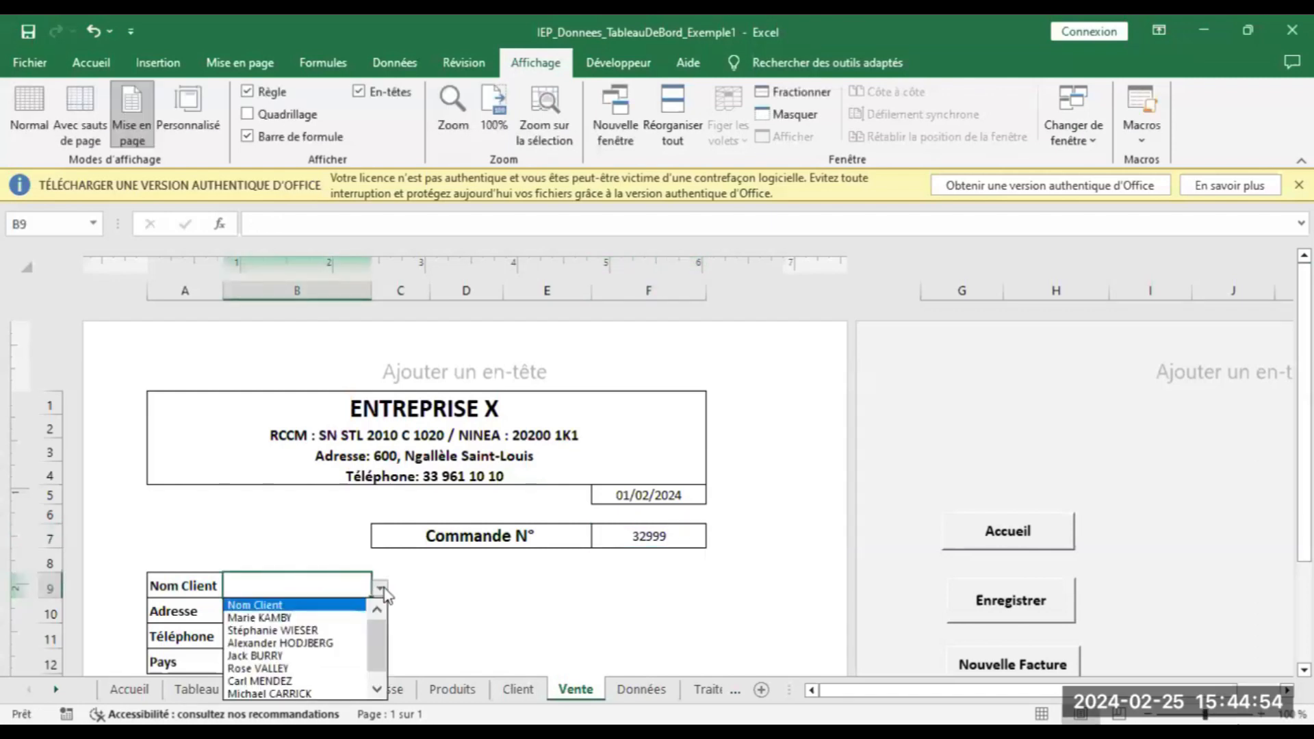
click(340, 619)
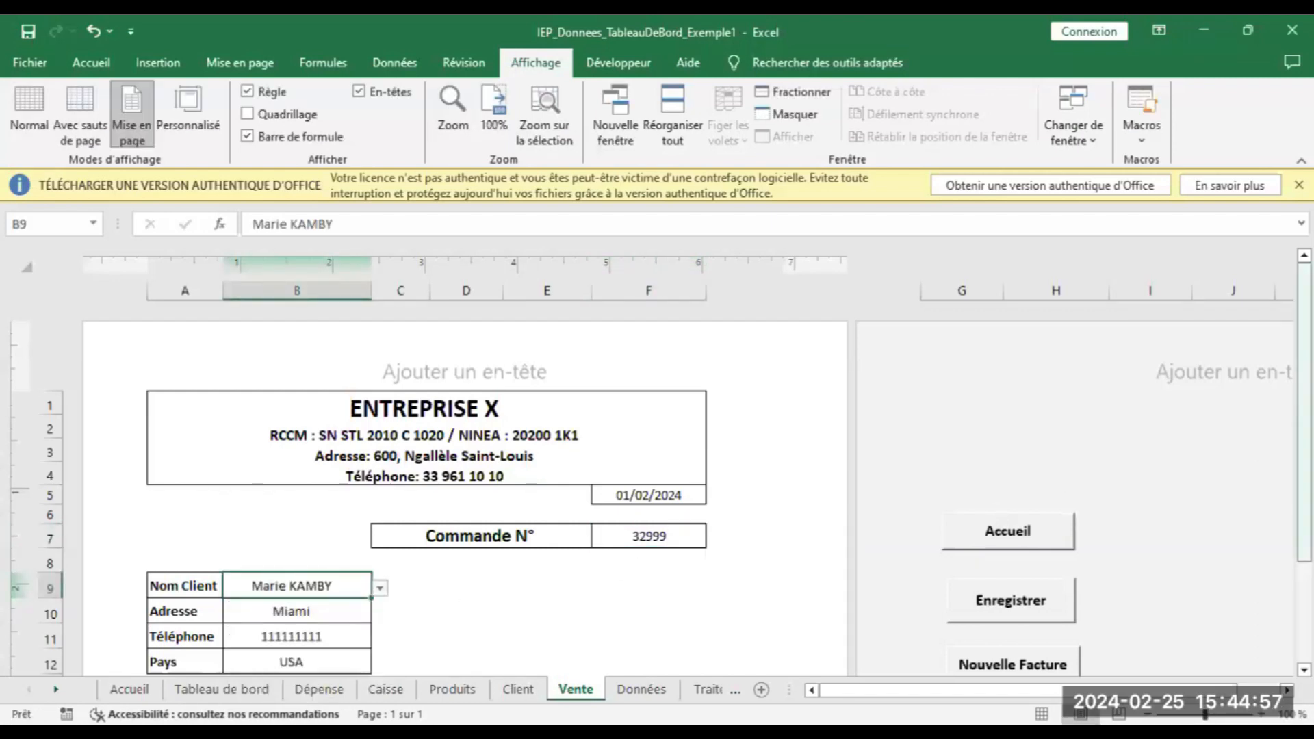
Bill 20 Classic Cars at 200 each on row 15 and save the invoice record
scroll(1161, 599, down, 3)
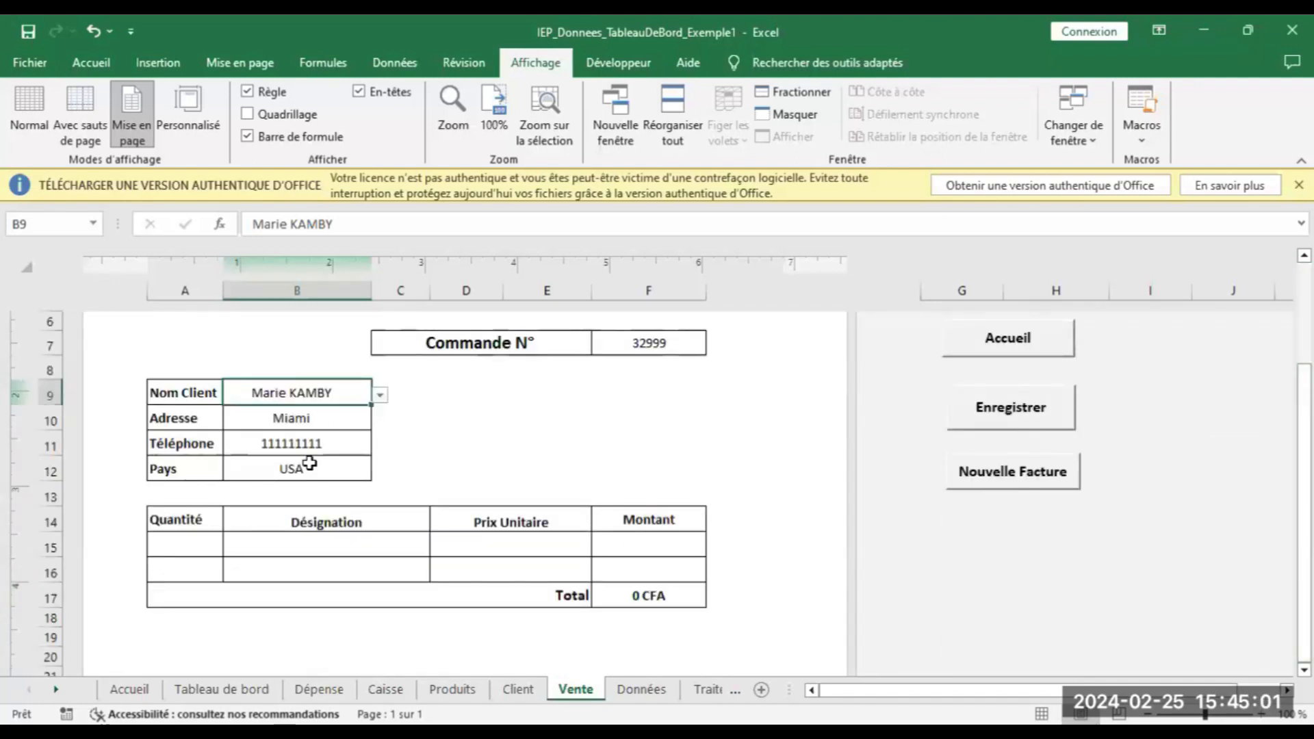
click(207, 539)
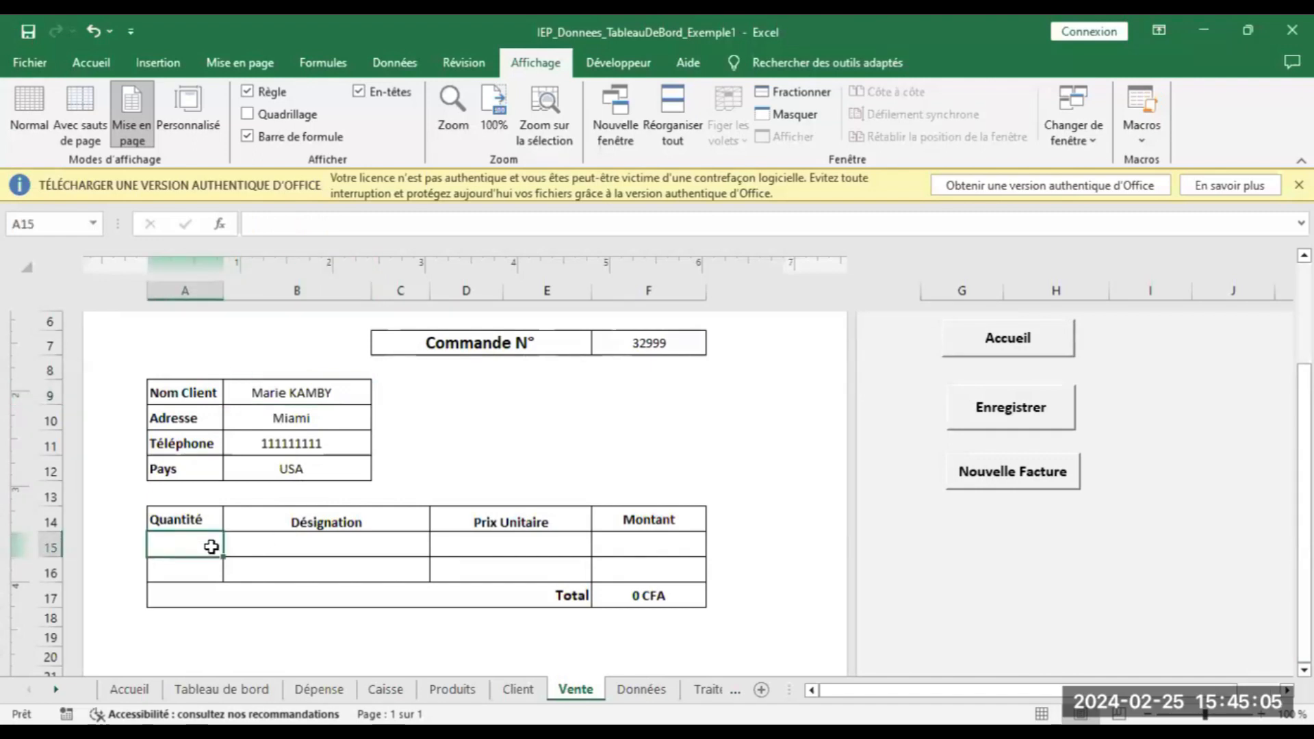
text(20)
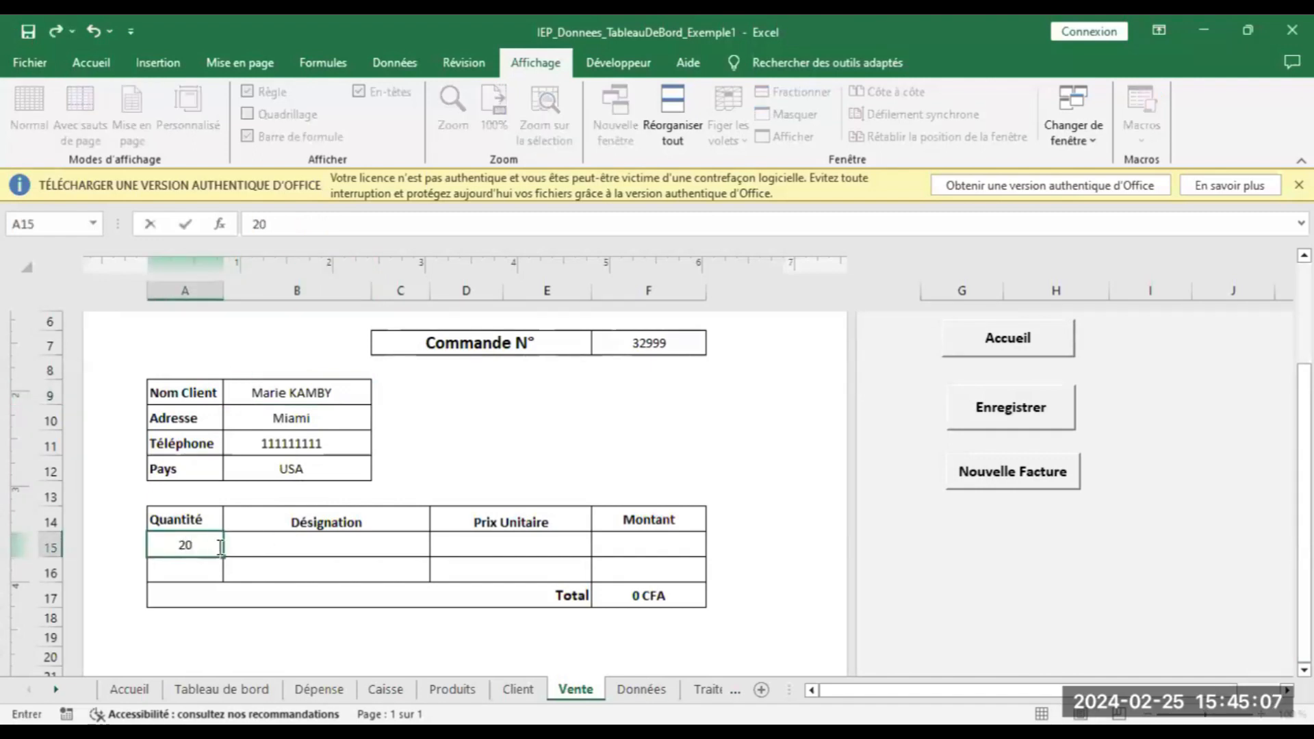
click(301, 544)
click(437, 547)
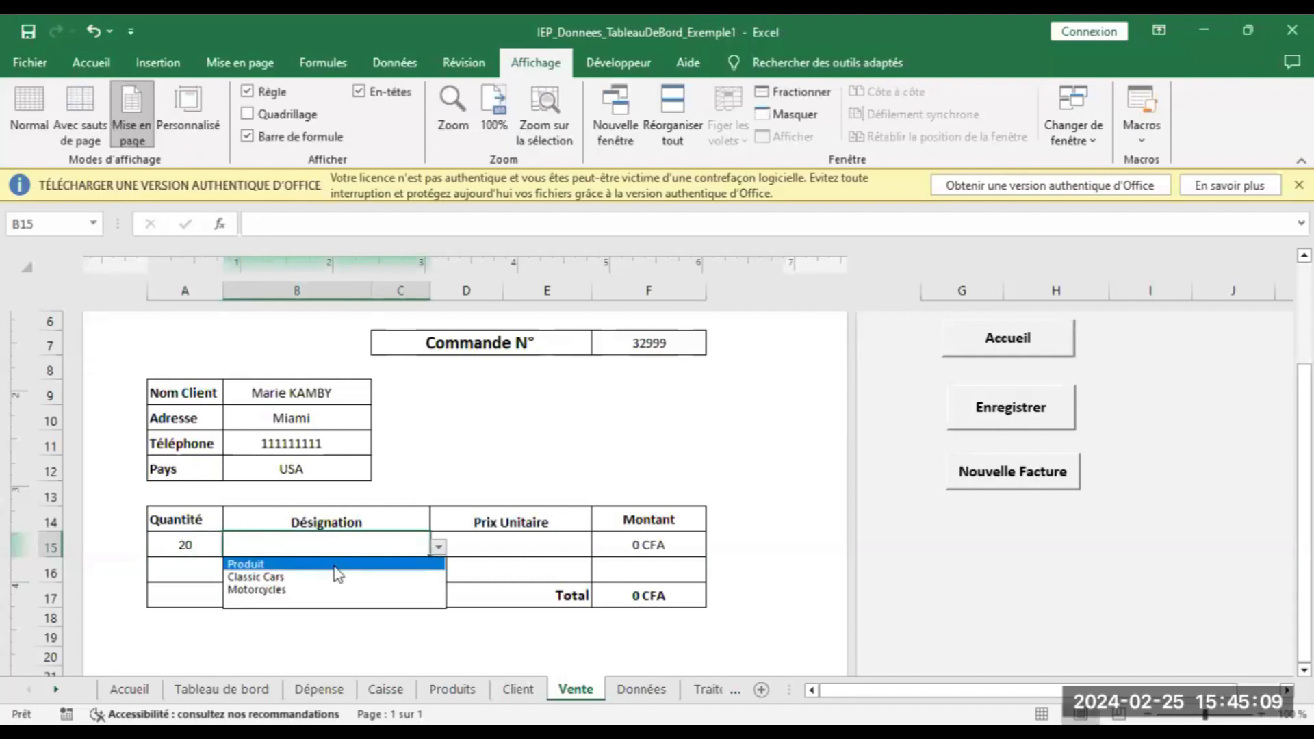
click(326, 581)
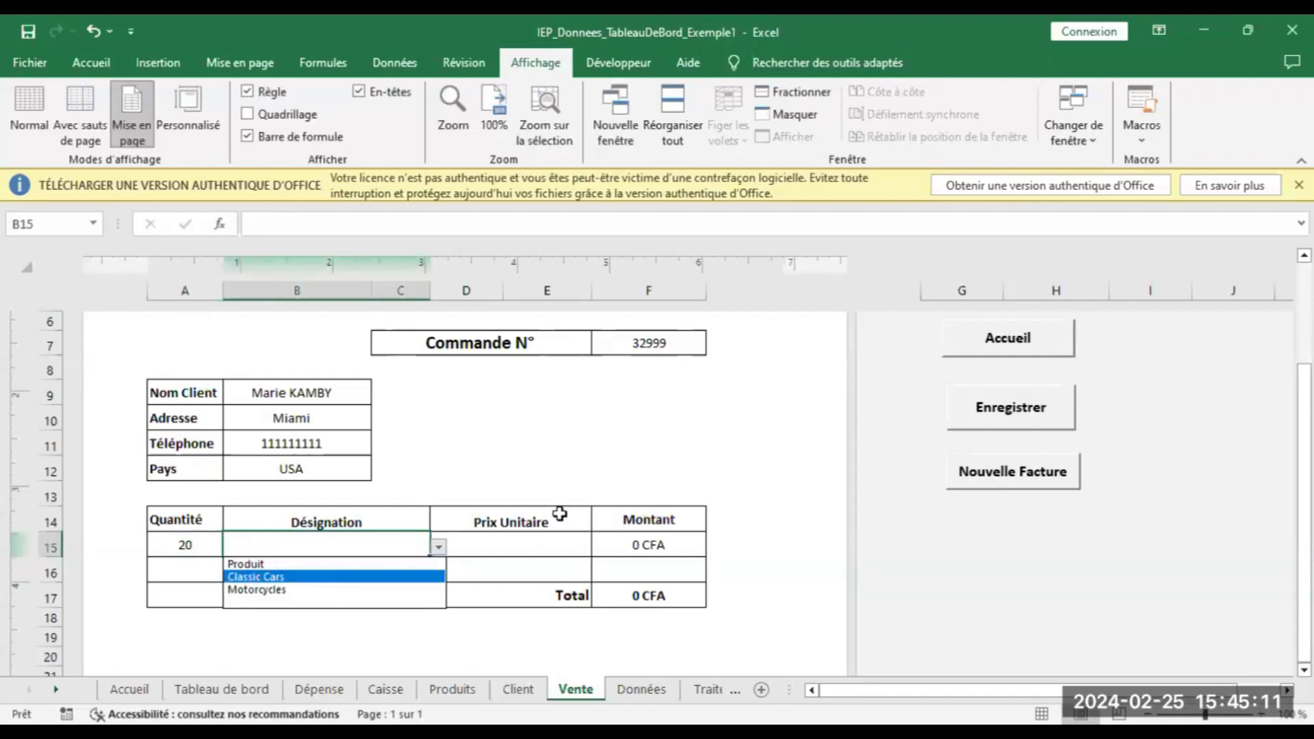
click(543, 543)
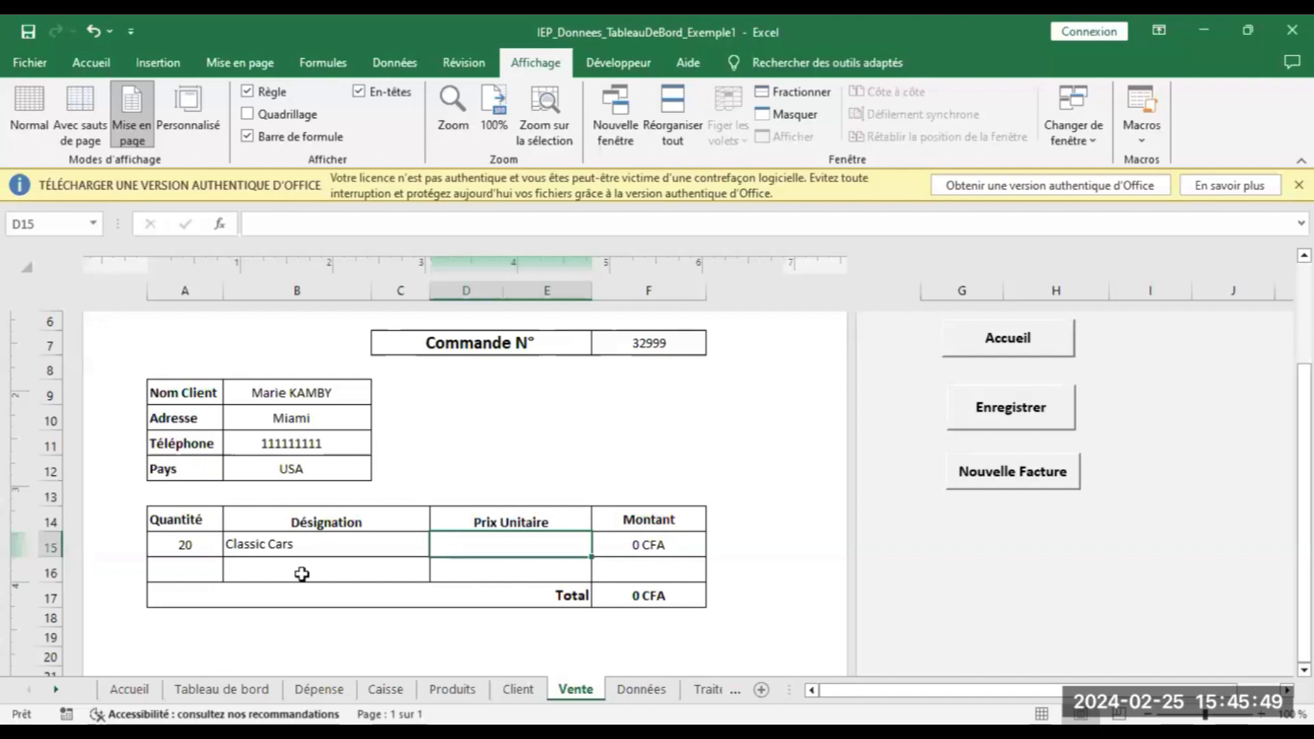
text(200)
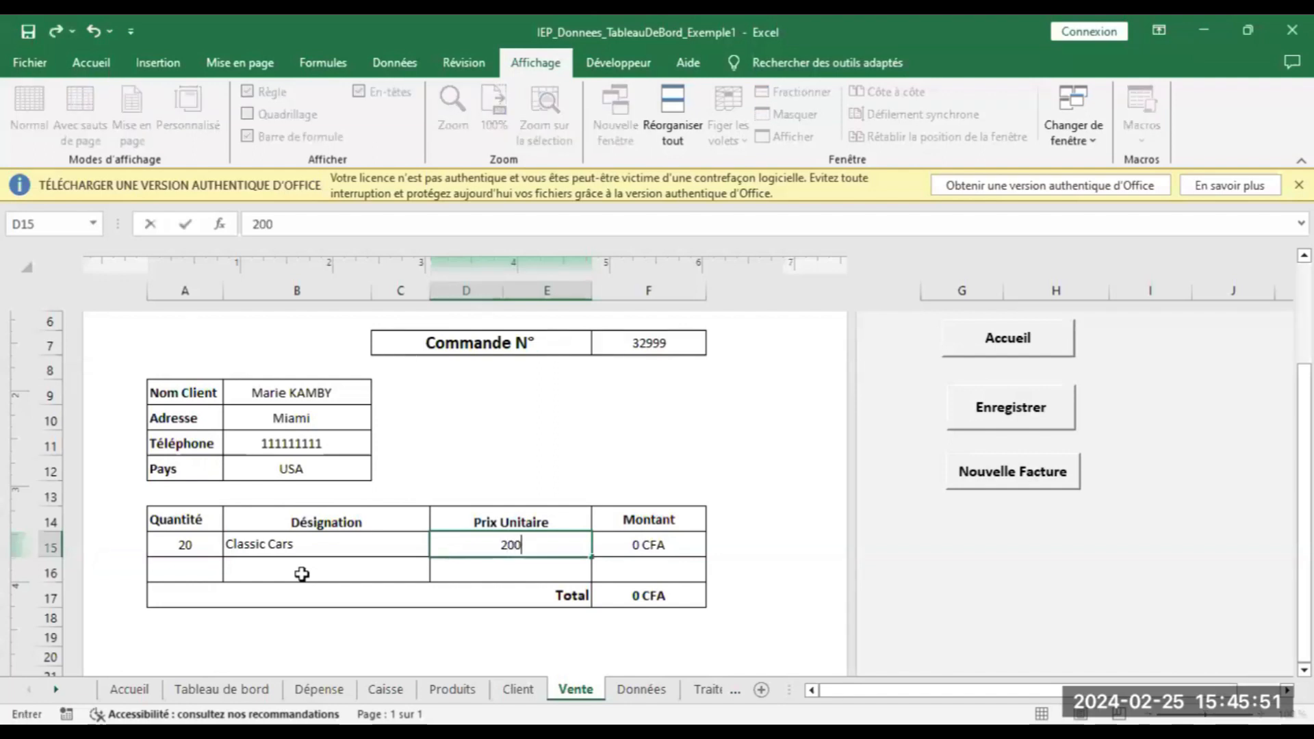
click(497, 460)
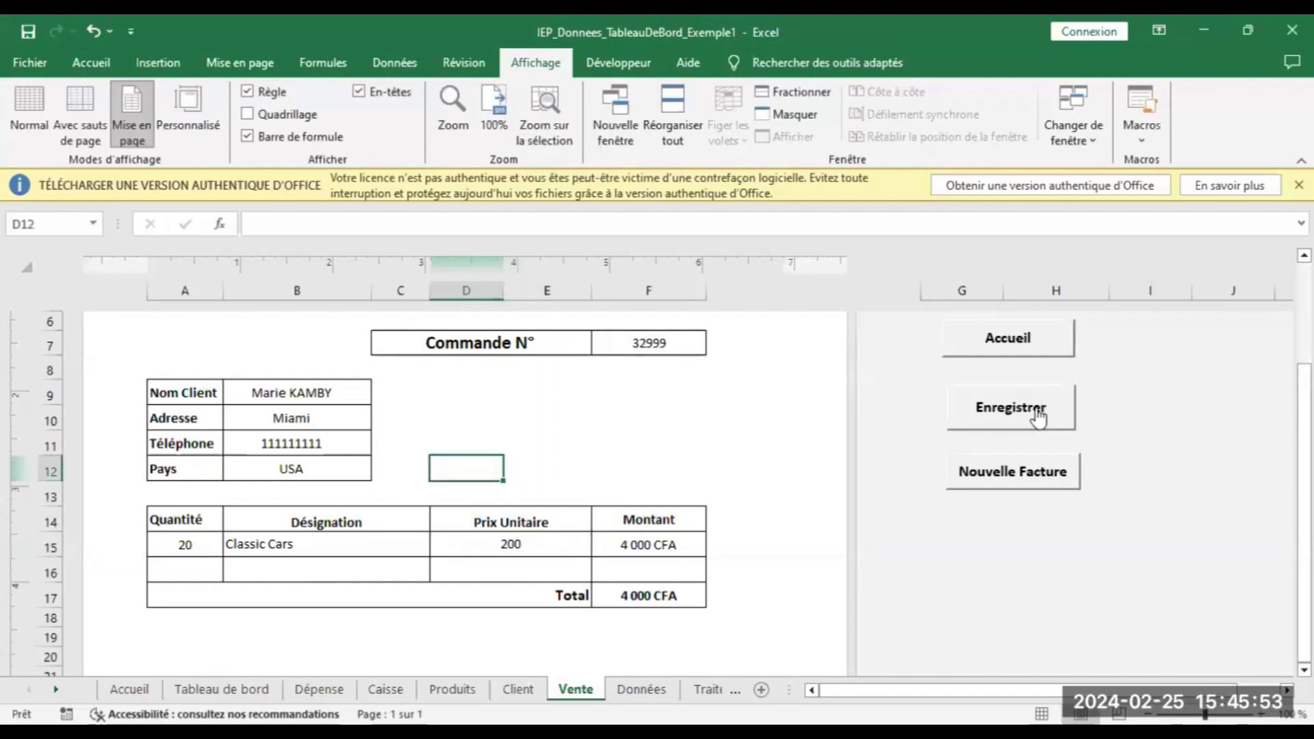
click(1009, 414)
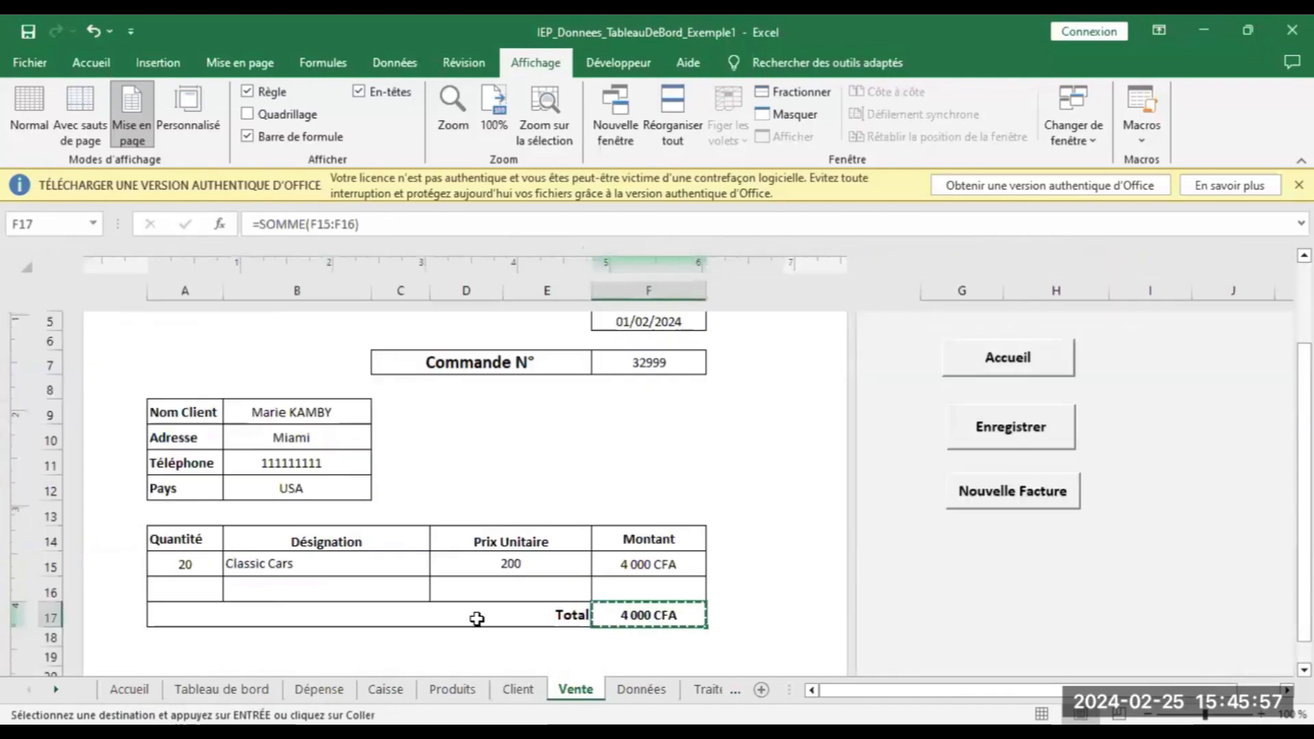
click(642, 363)
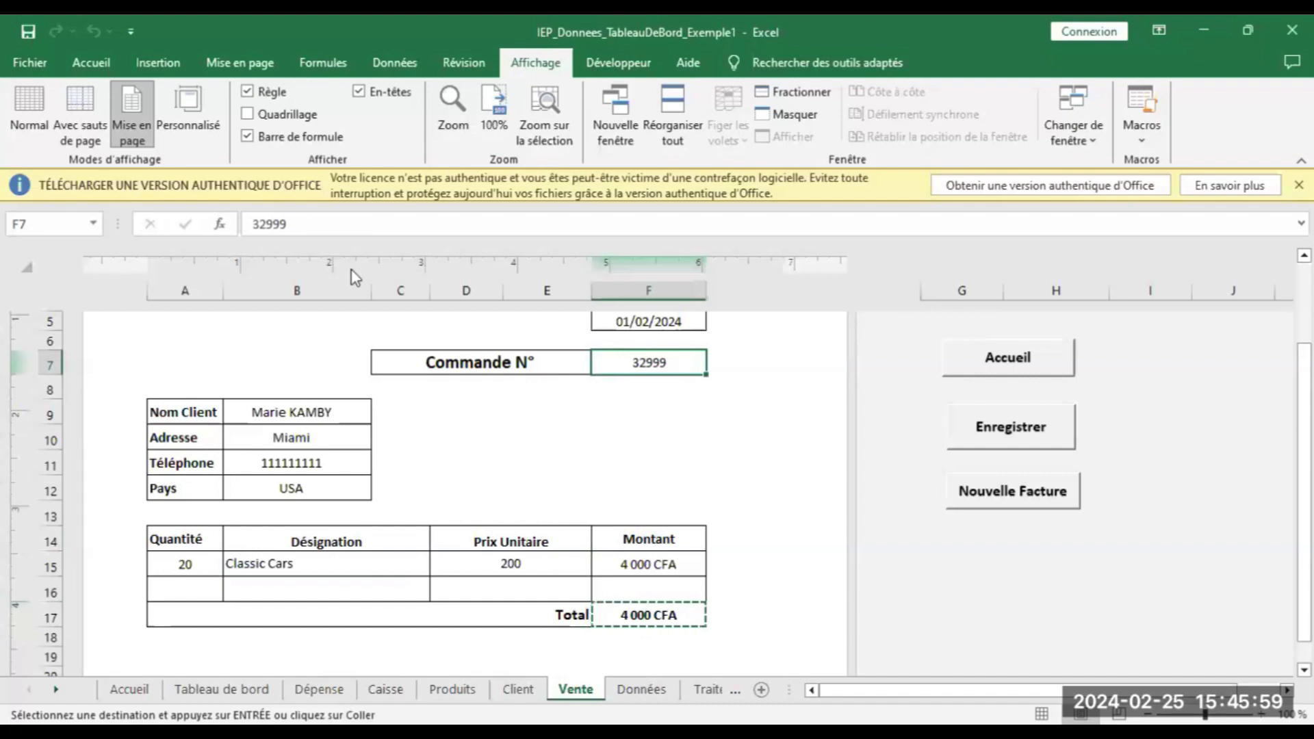
Change the order number to 32200 and switch the invoice to a different client
click(288, 224)
key(BackSpace)
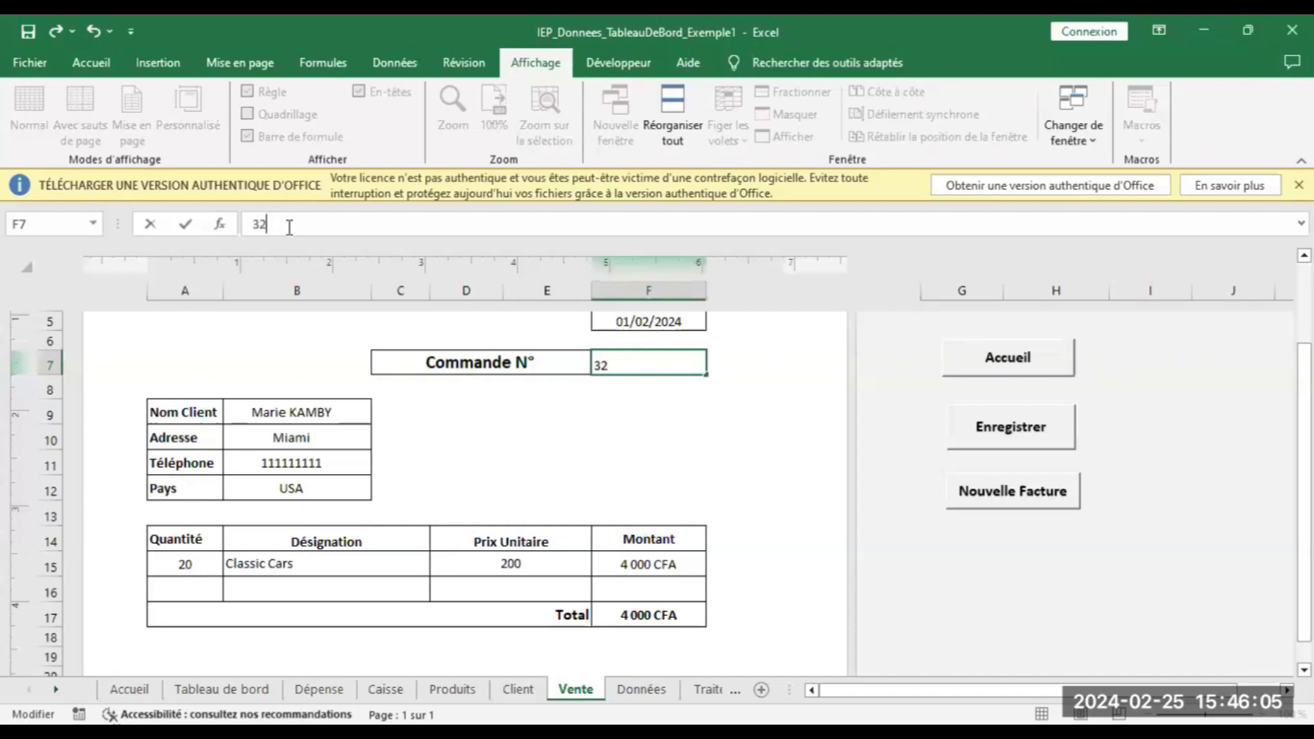
text(2000)
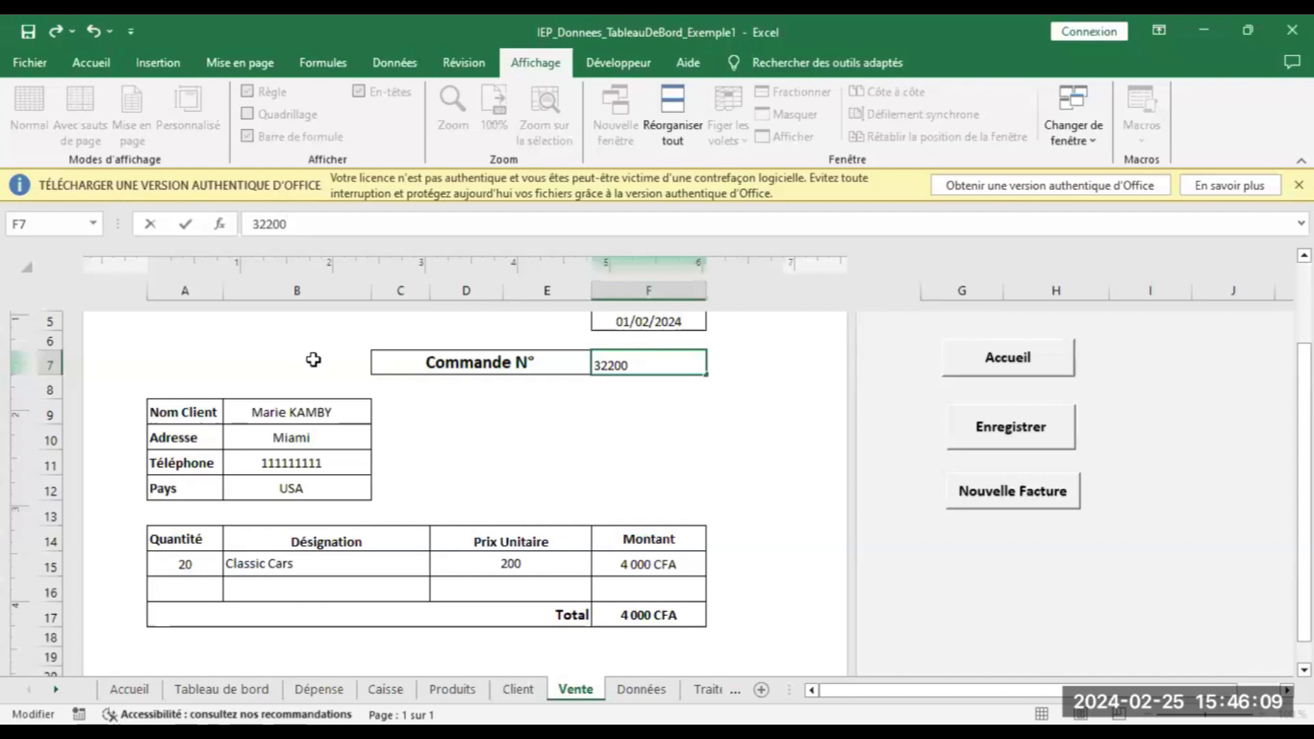
click(308, 413)
click(379, 415)
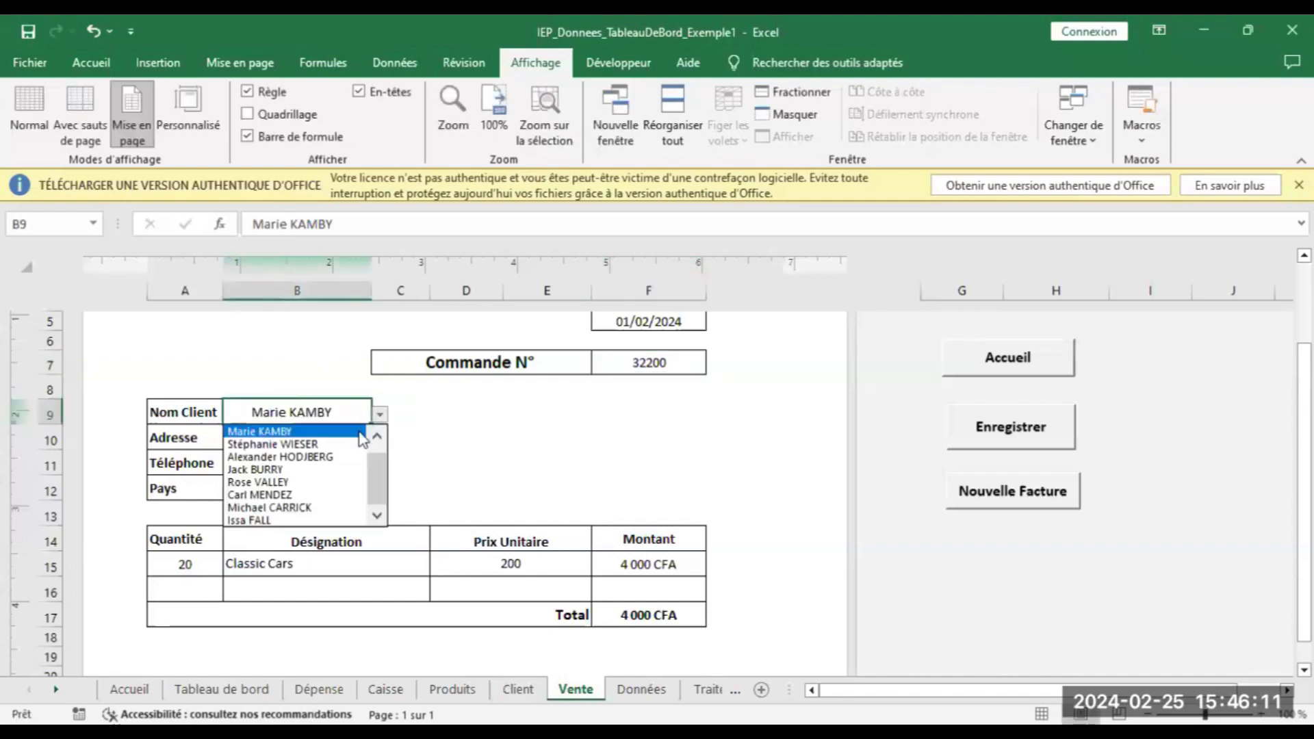
click(321, 445)
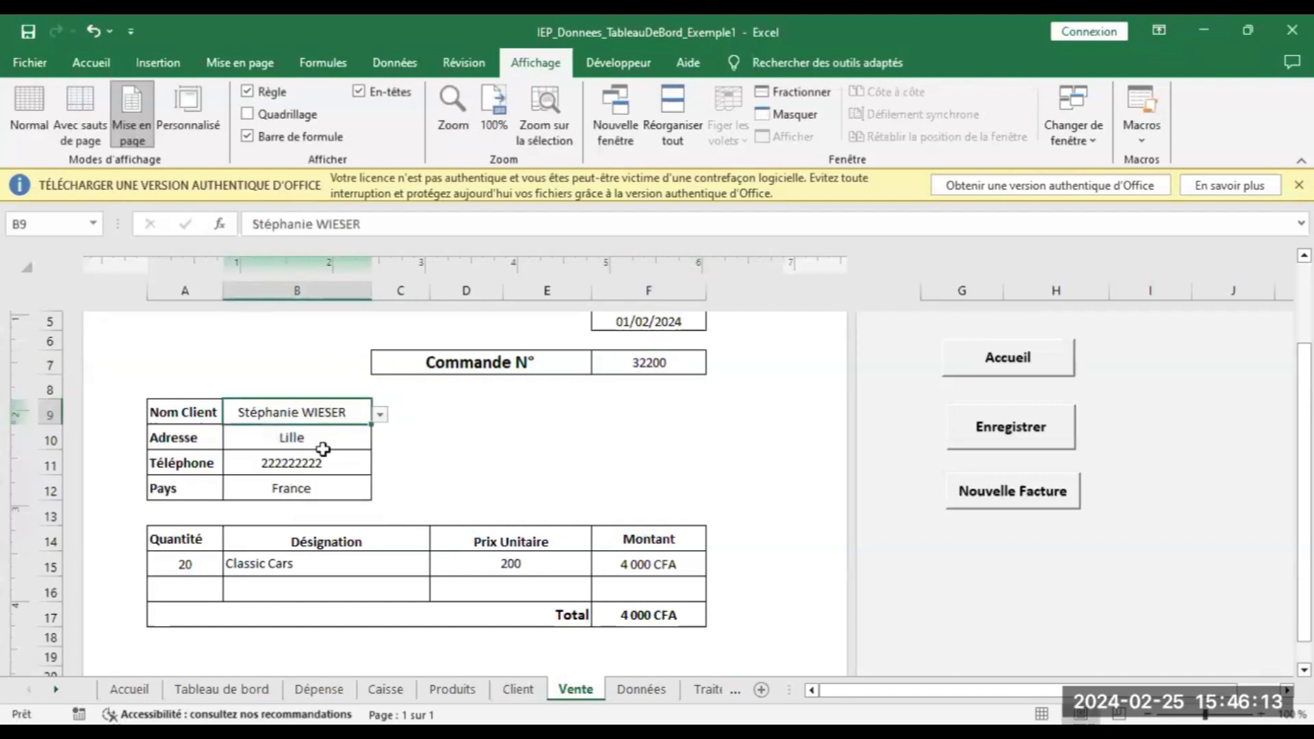
Bill 26 Classic Cars at 150 each, save the invoice, and go back to Accueil
click(213, 563)
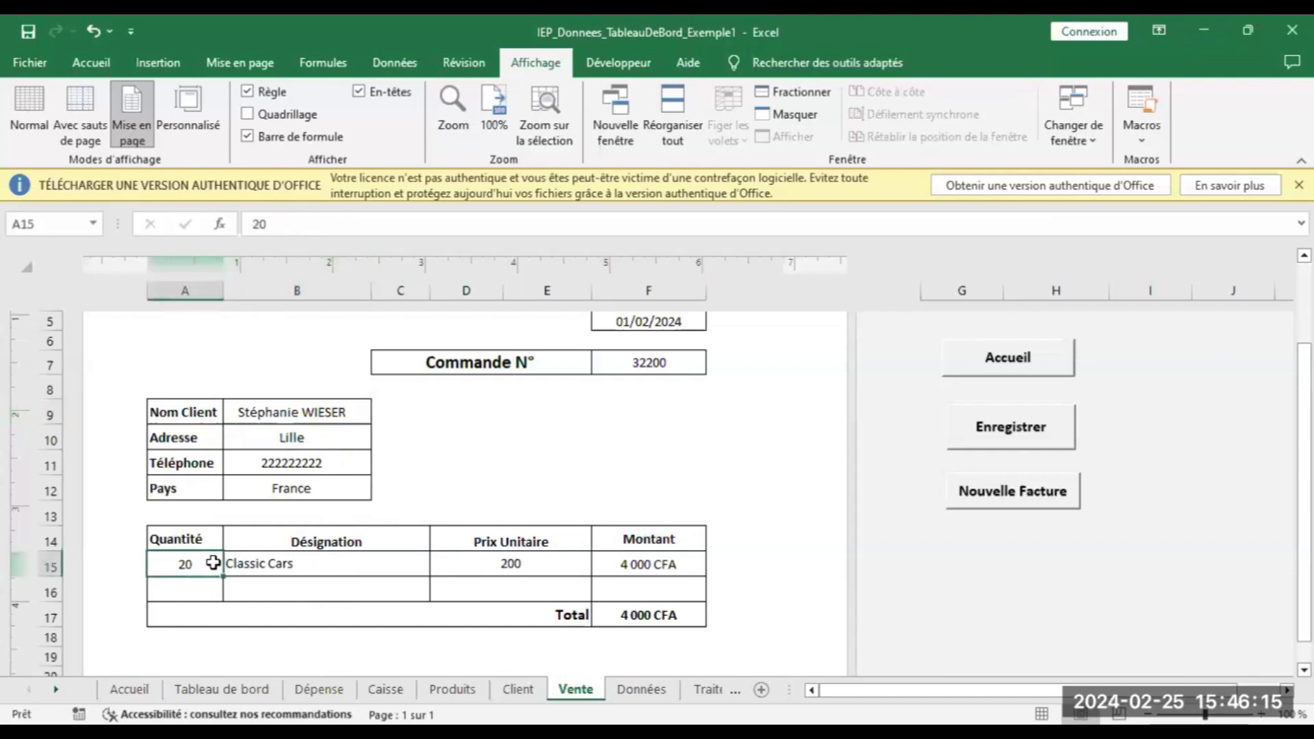
text(26)
click(499, 565)
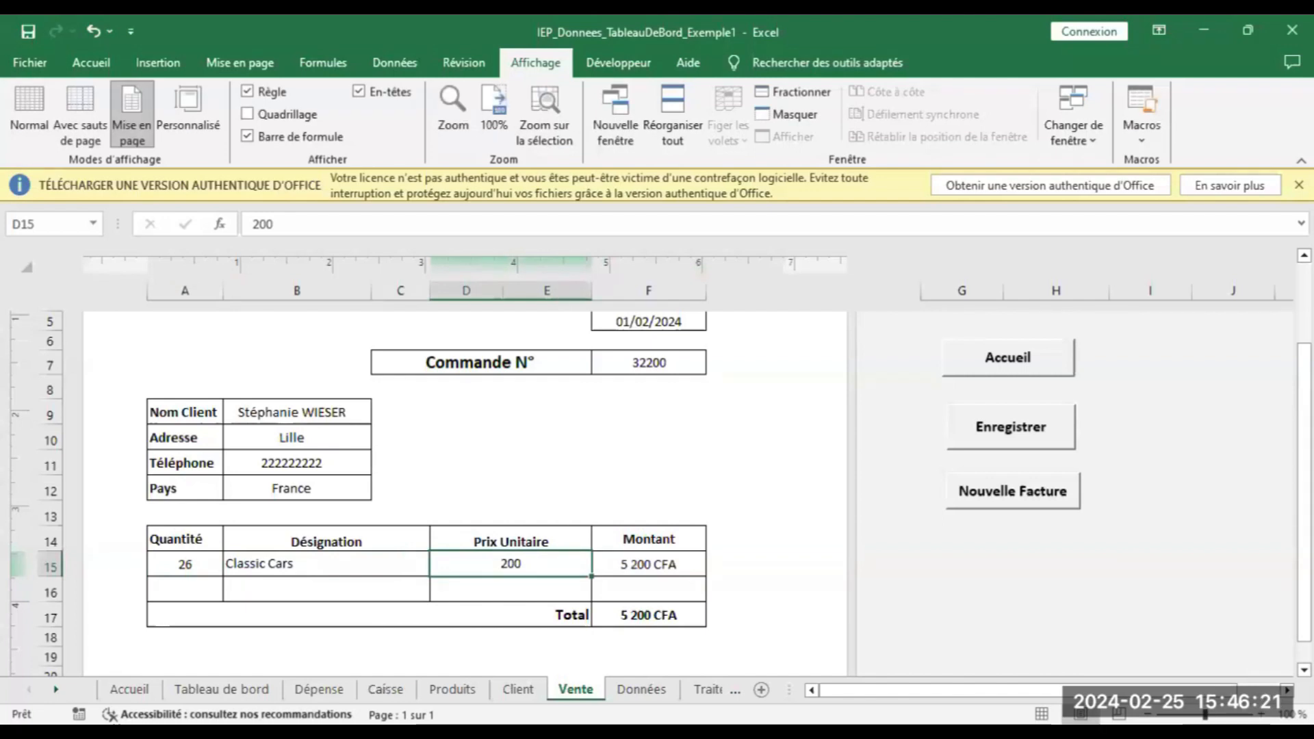
text(150)
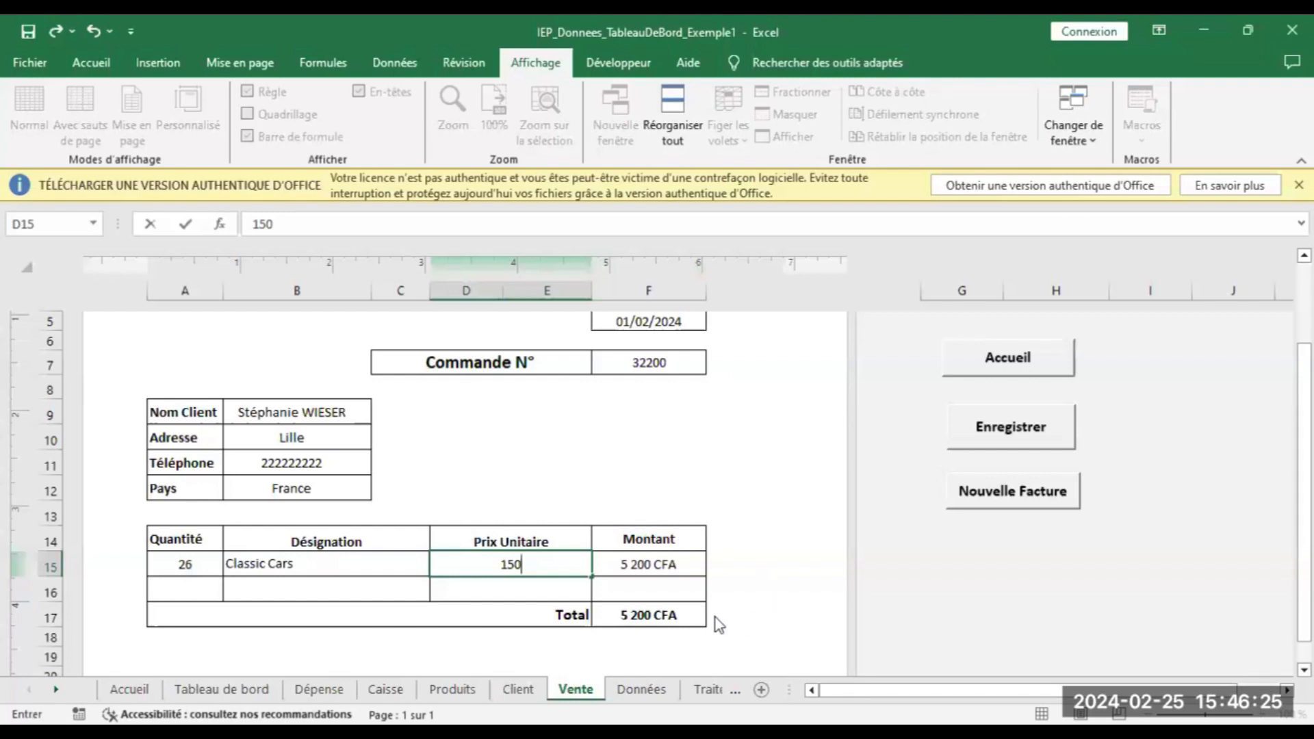
key(Return)
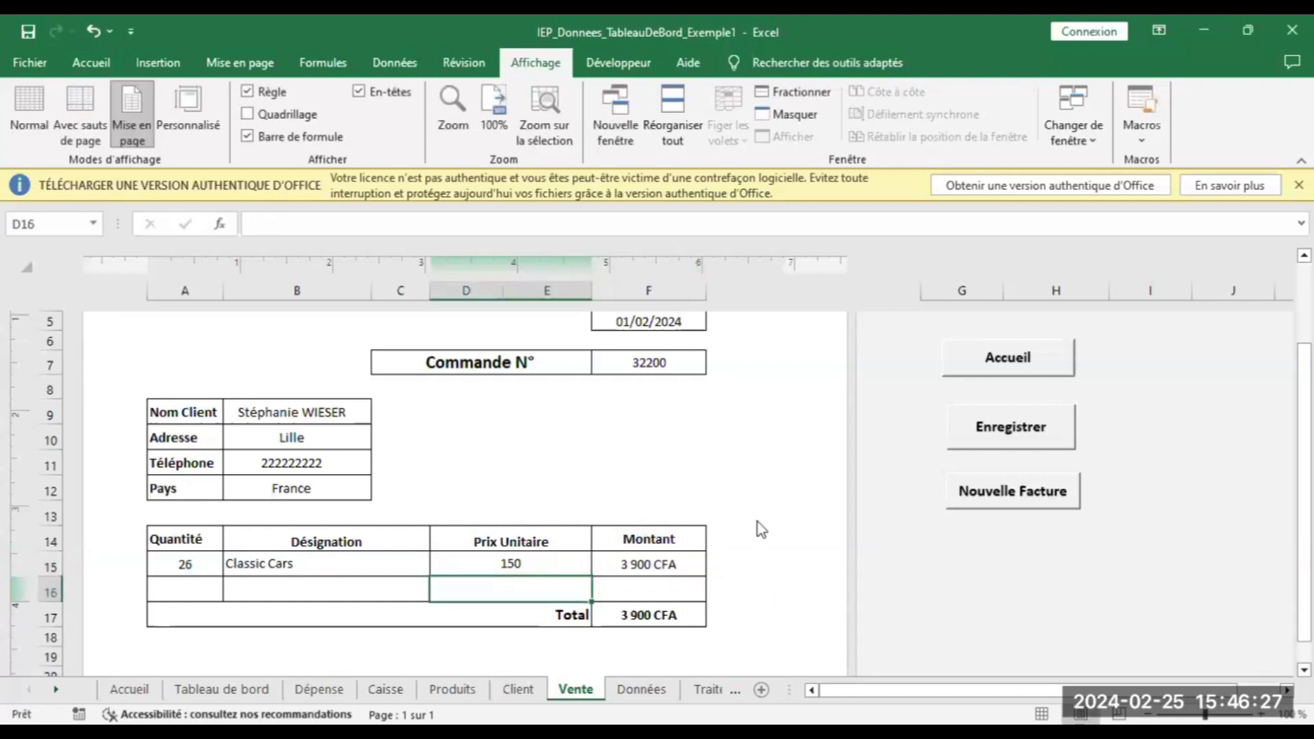
click(1060, 431)
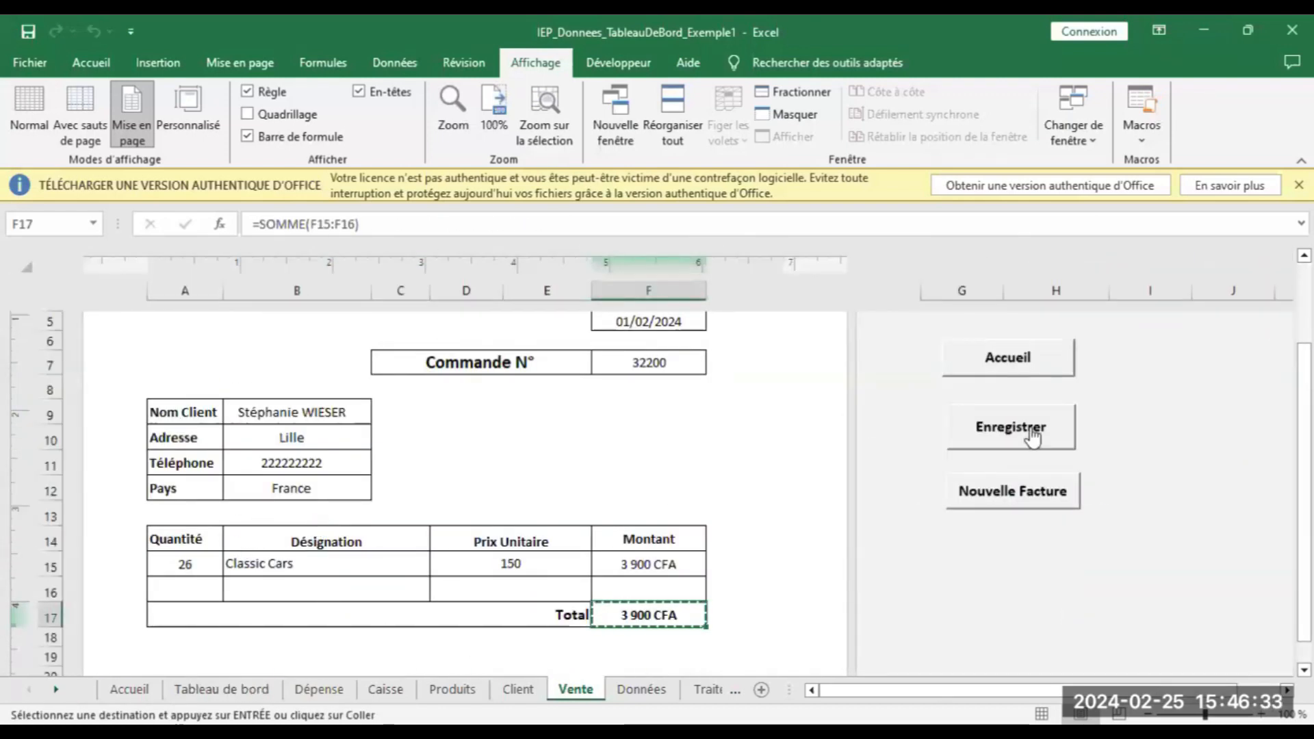
click(185, 565)
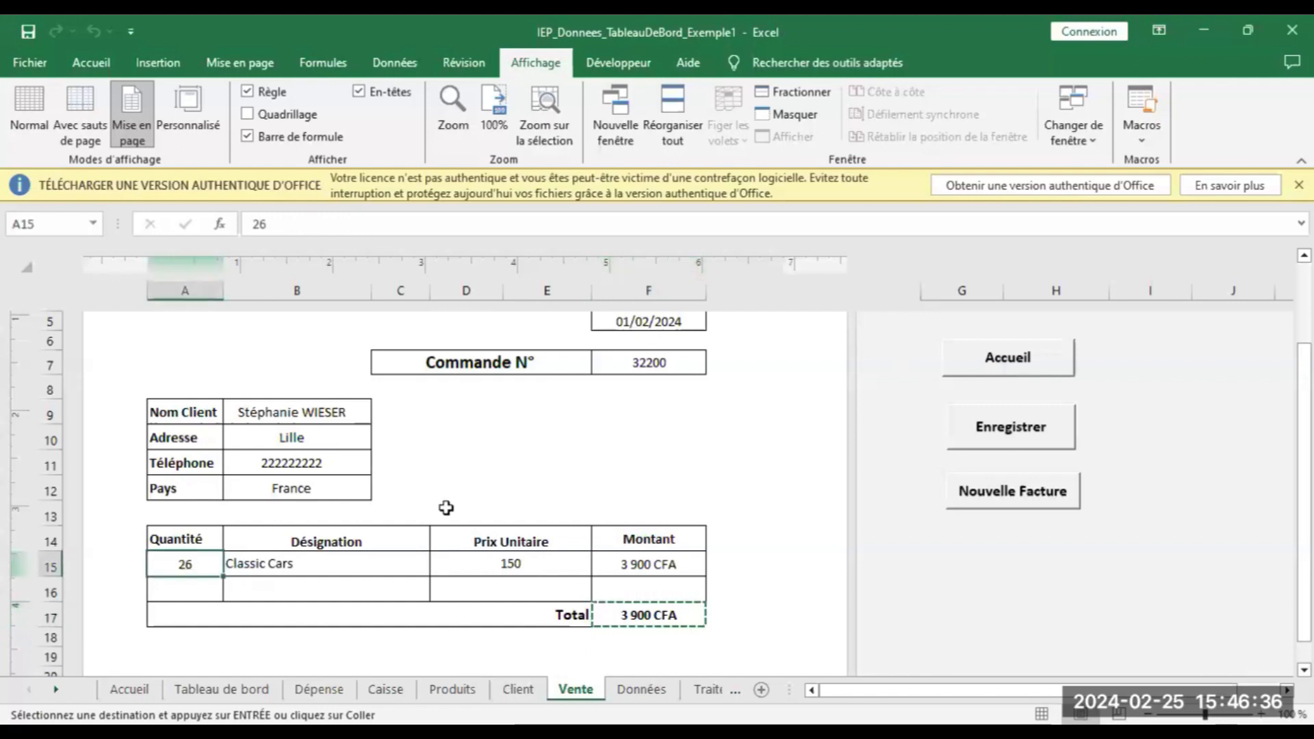
click(1045, 361)
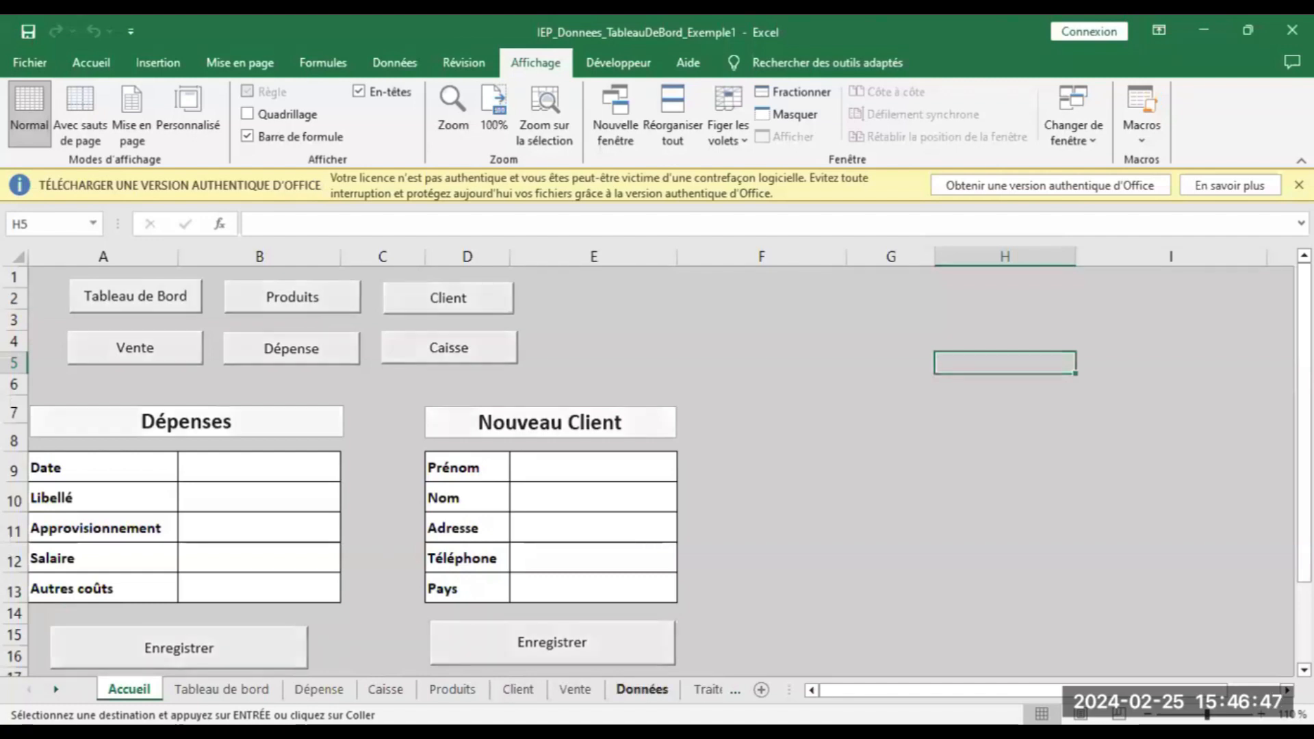
Select the entire contents of the Données sheet
click(642, 690)
drag(1095, 690, 958, 690)
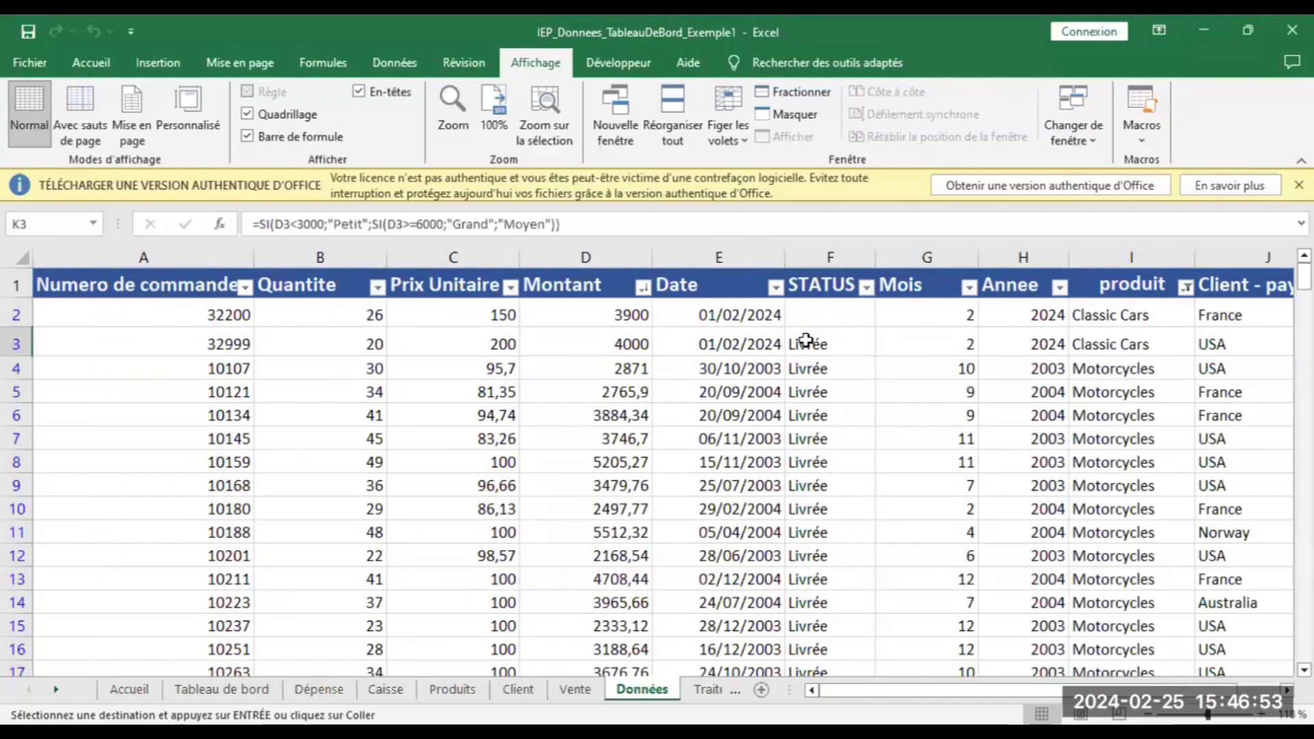
click(831, 314)
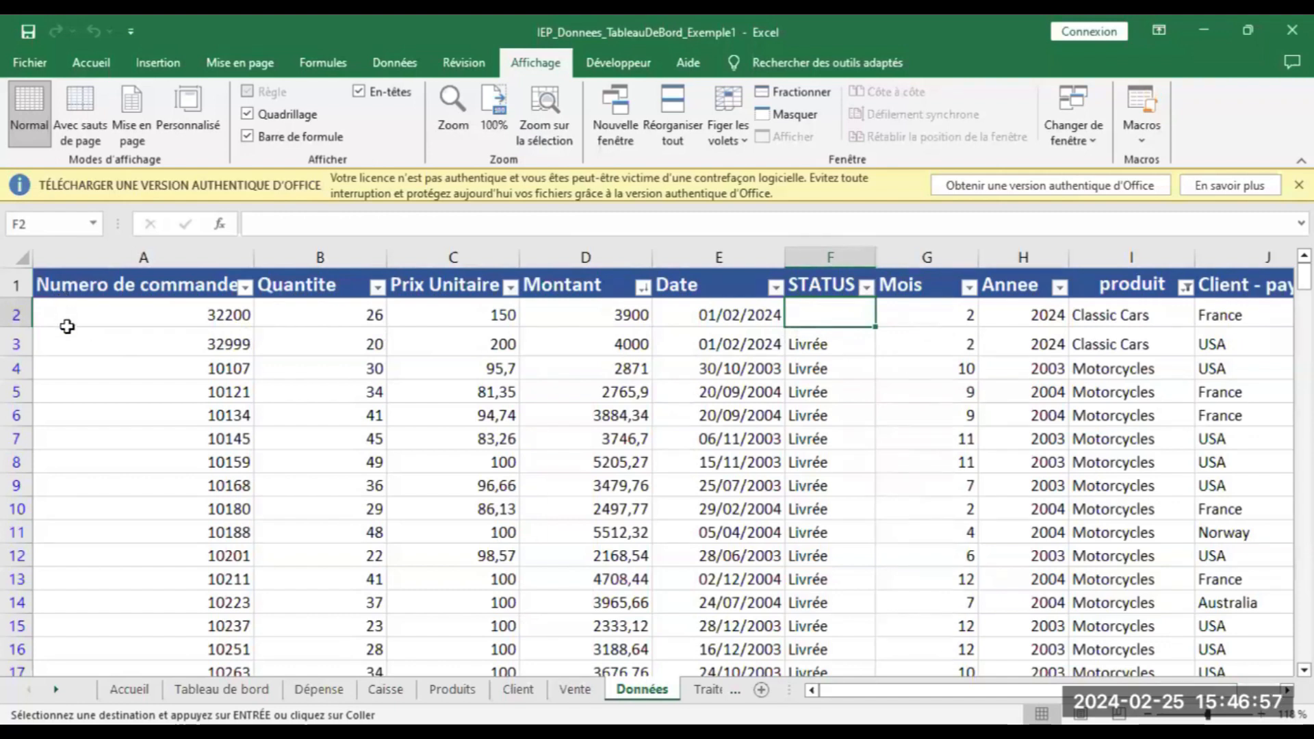
click(97, 71)
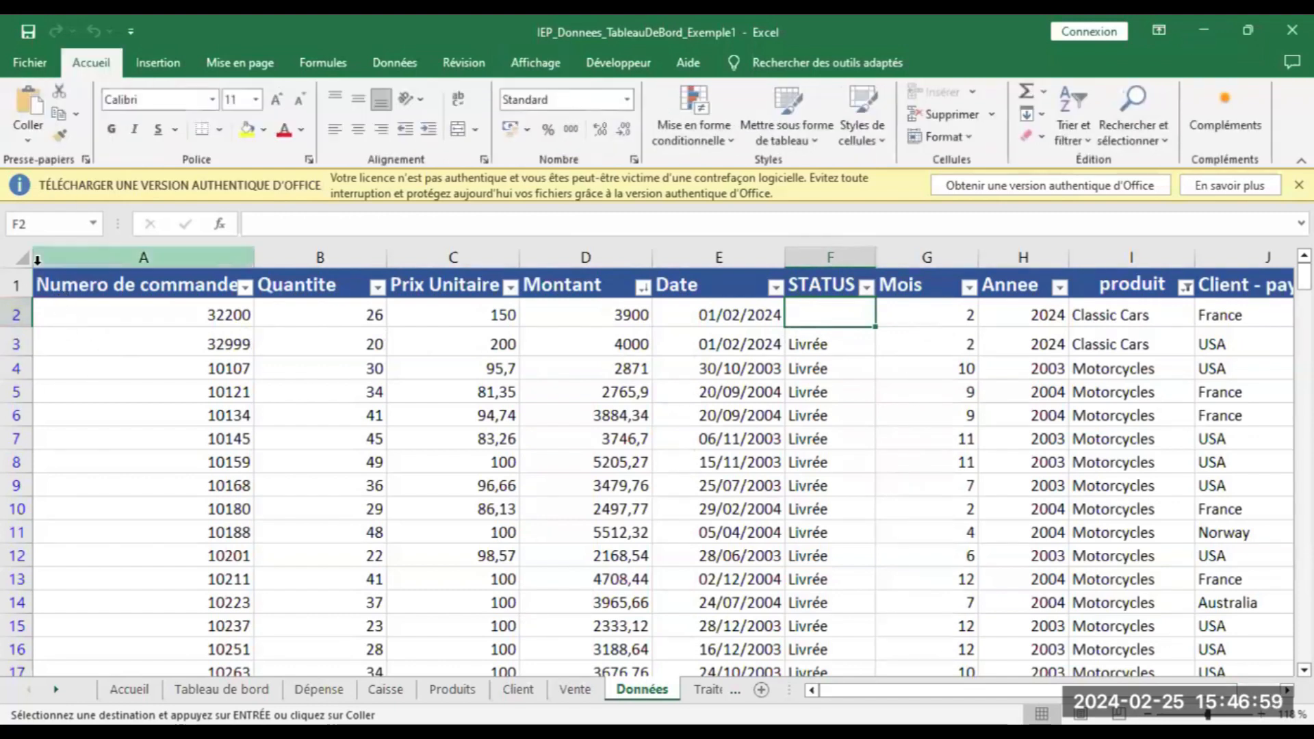
click(15, 282)
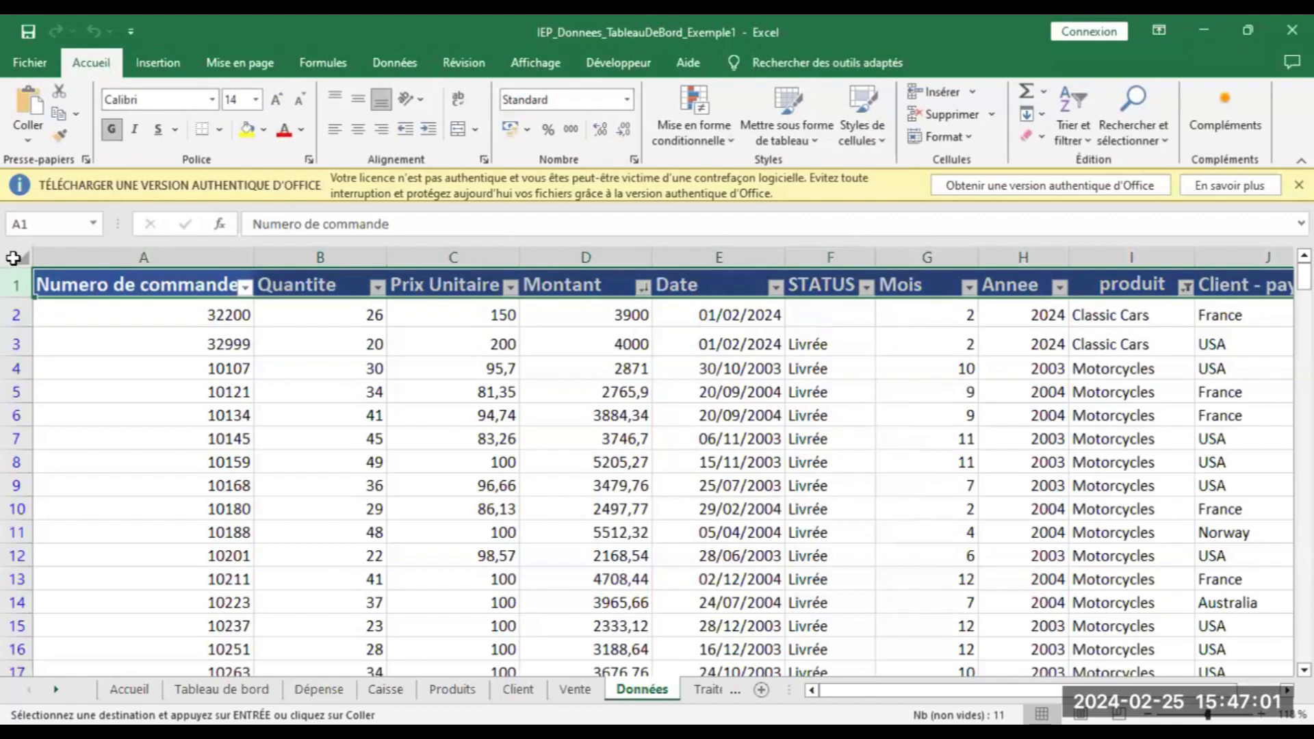
click(13, 257)
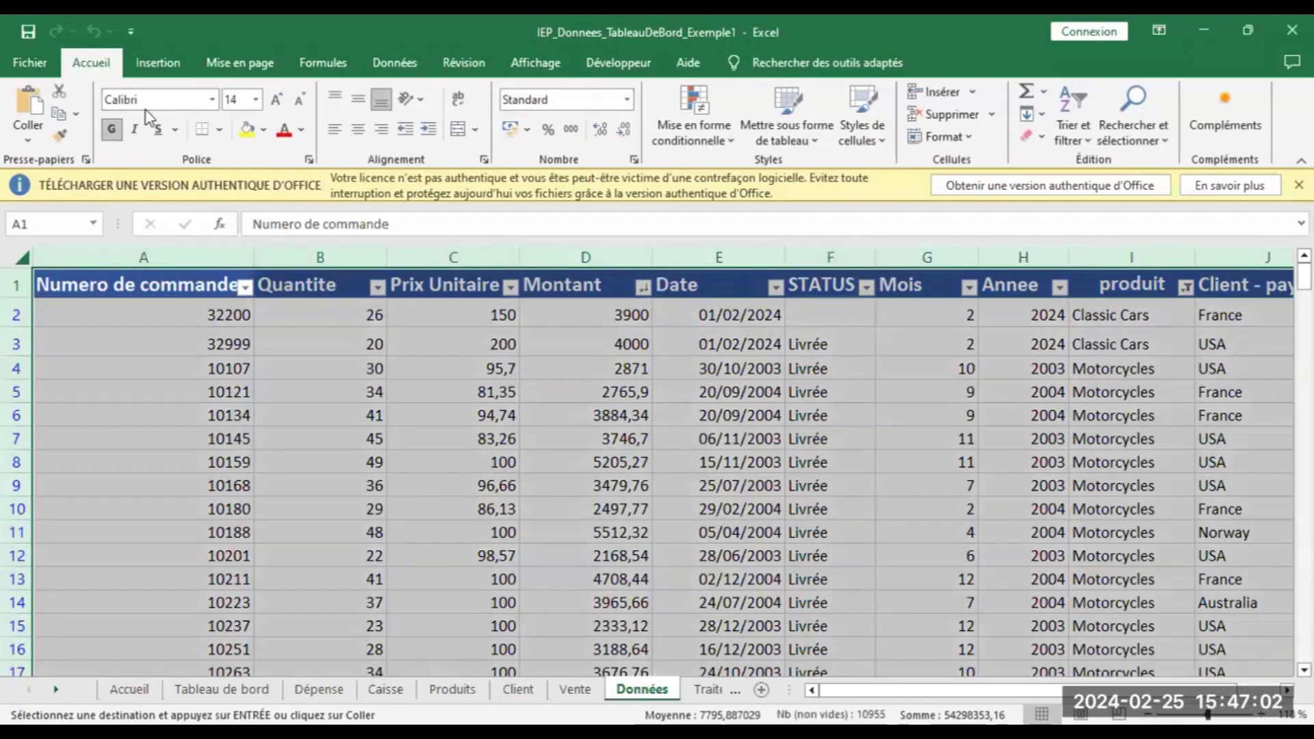
Insert a pivot table from that data on the existing sheet at Traitement!$A$1
click(153, 64)
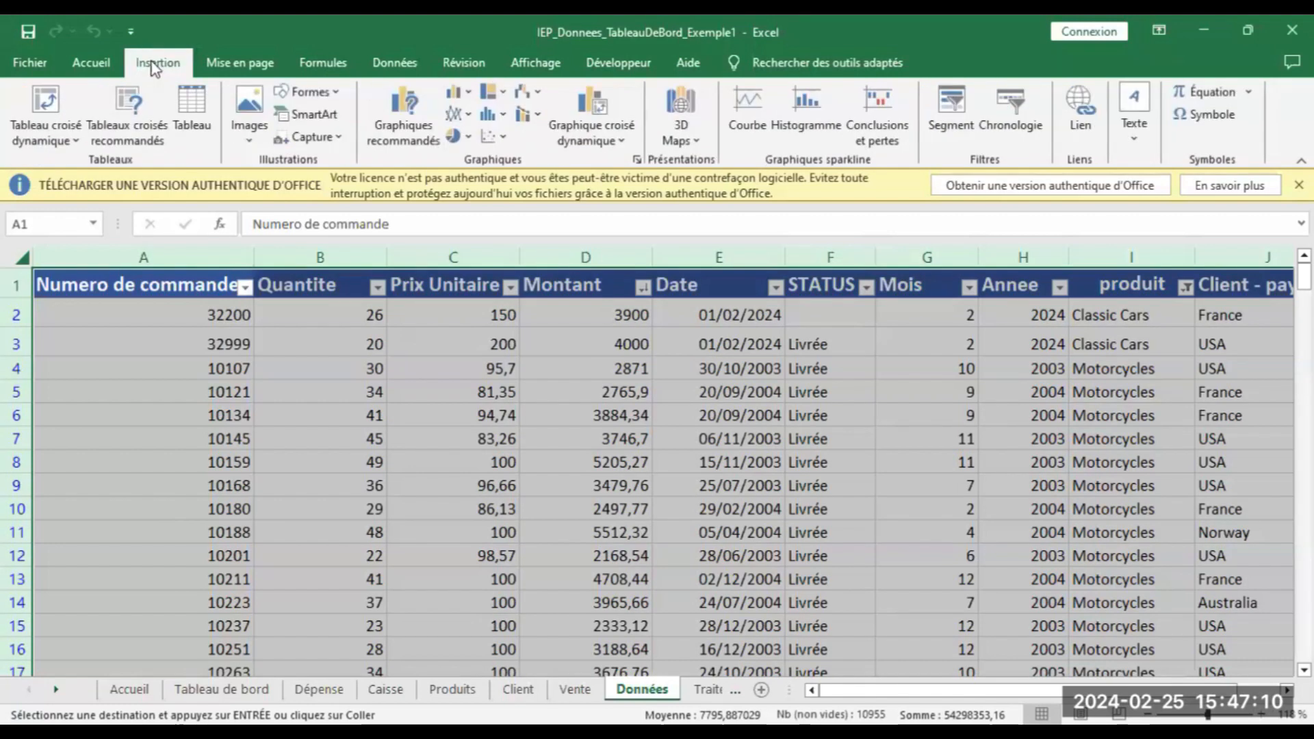
click(38, 101)
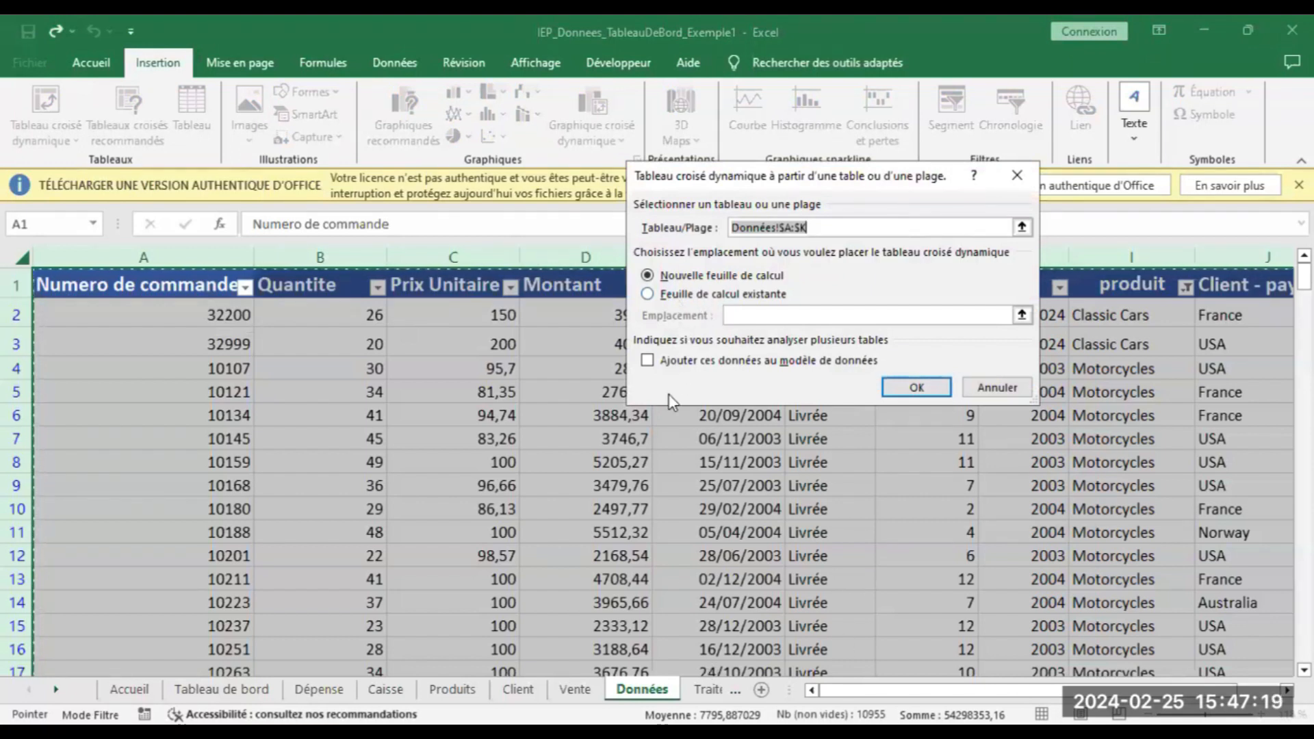
click(697, 296)
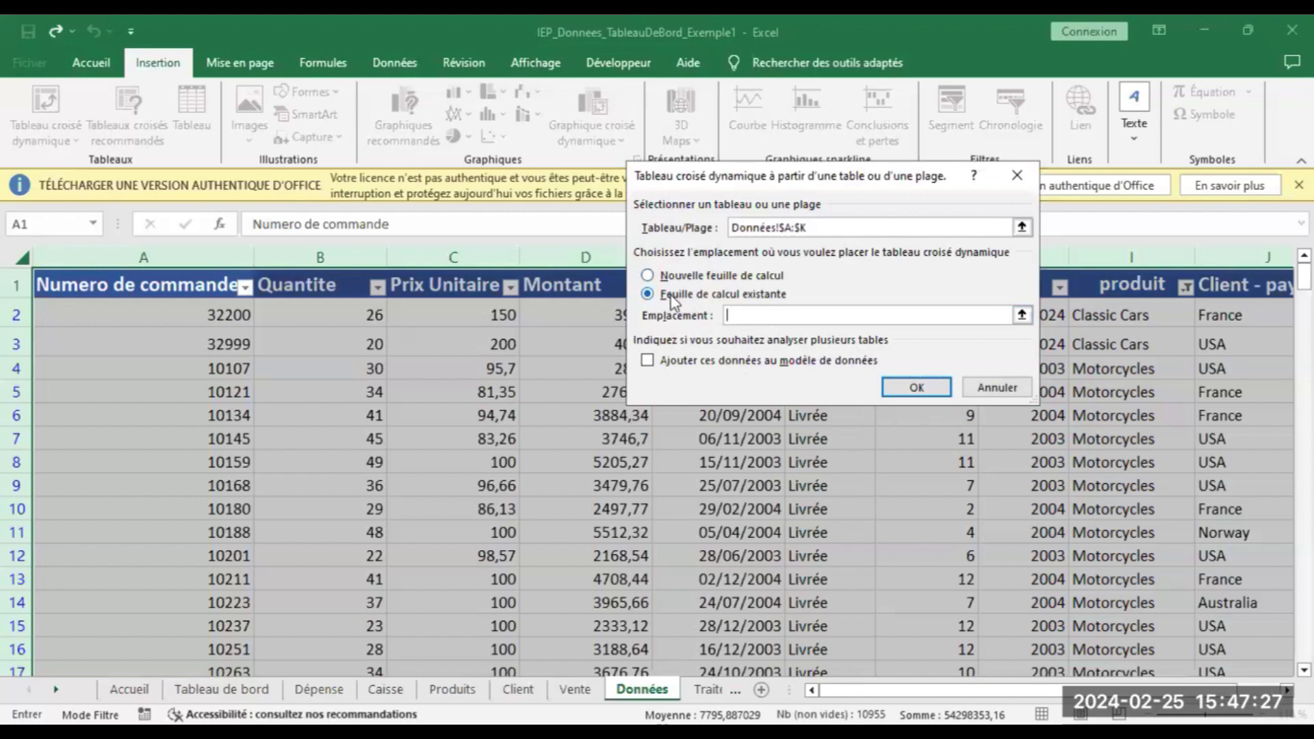
click(708, 689)
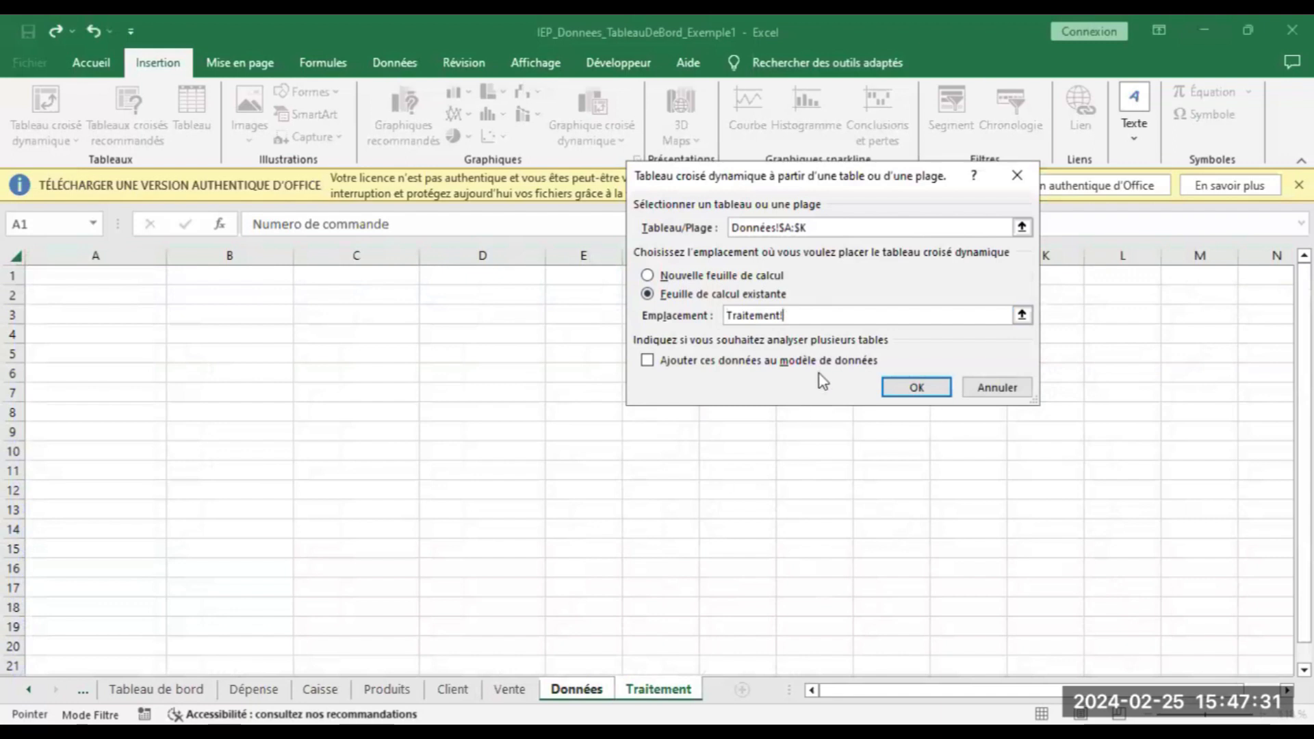
click(82, 274)
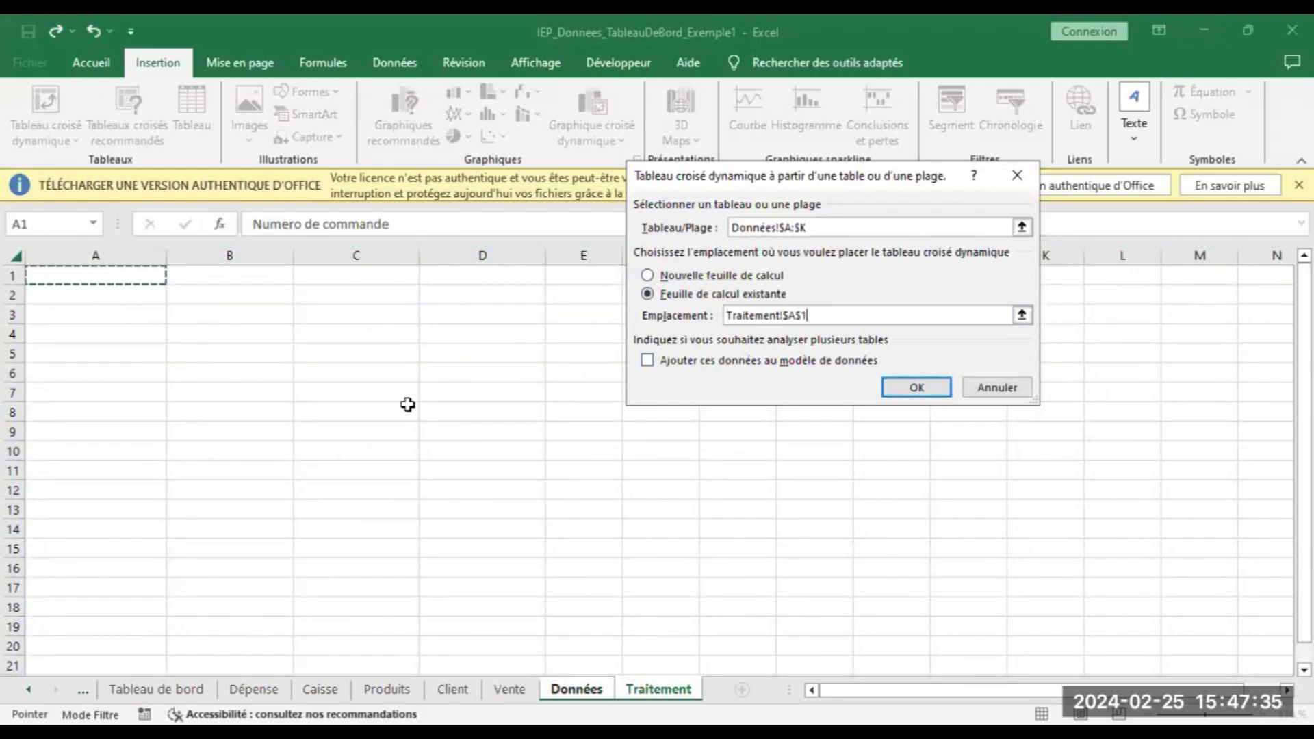
click(899, 390)
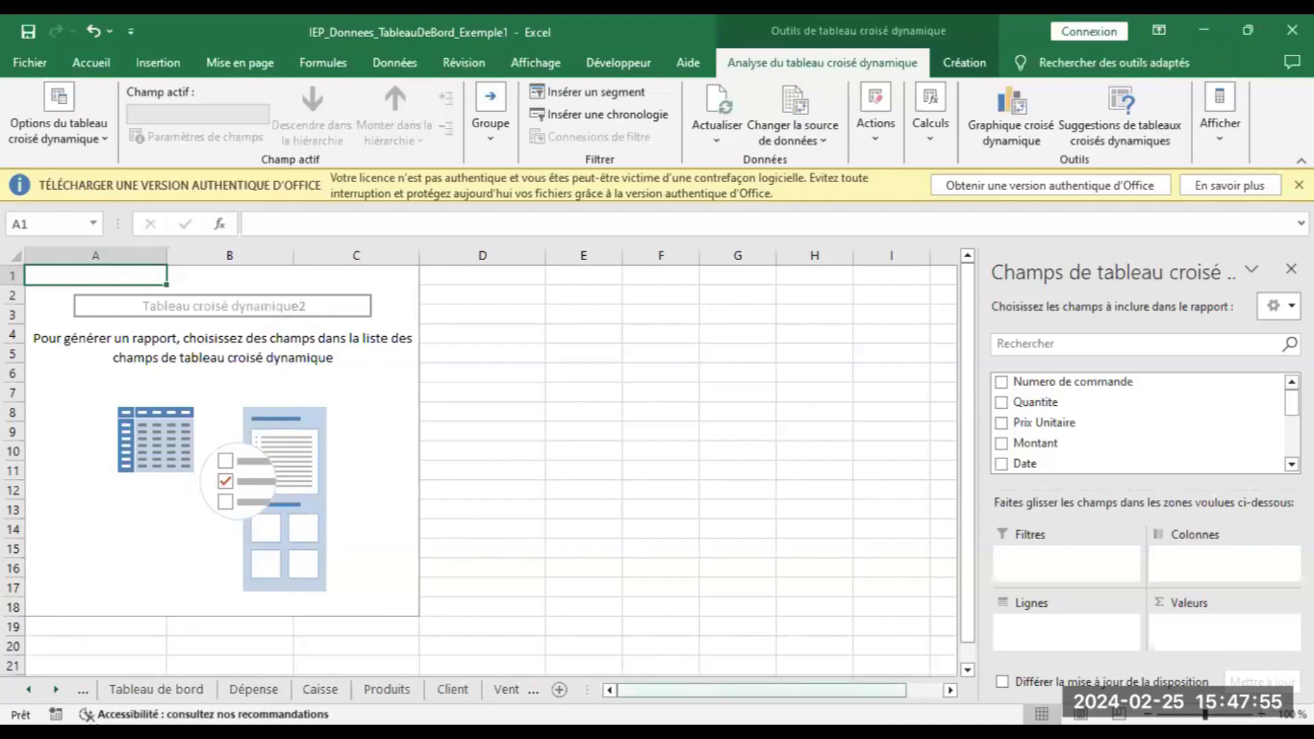
Put Montant in the pivot Values area and produit in Rows
mouse_move(1292, 403)
mouse_down()
mouse_move(1292, 446)
mouse_move(1291, 403)
mouse_up()
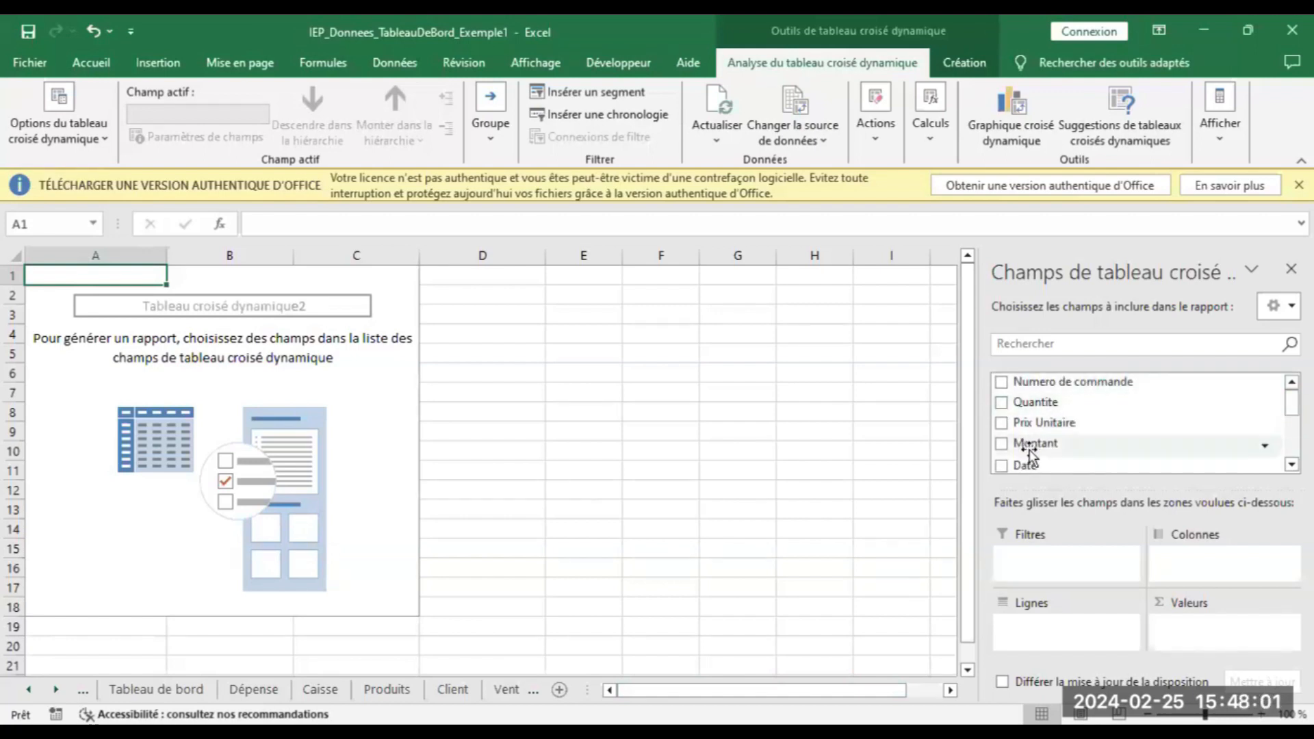
drag(1030, 448, 1192, 636)
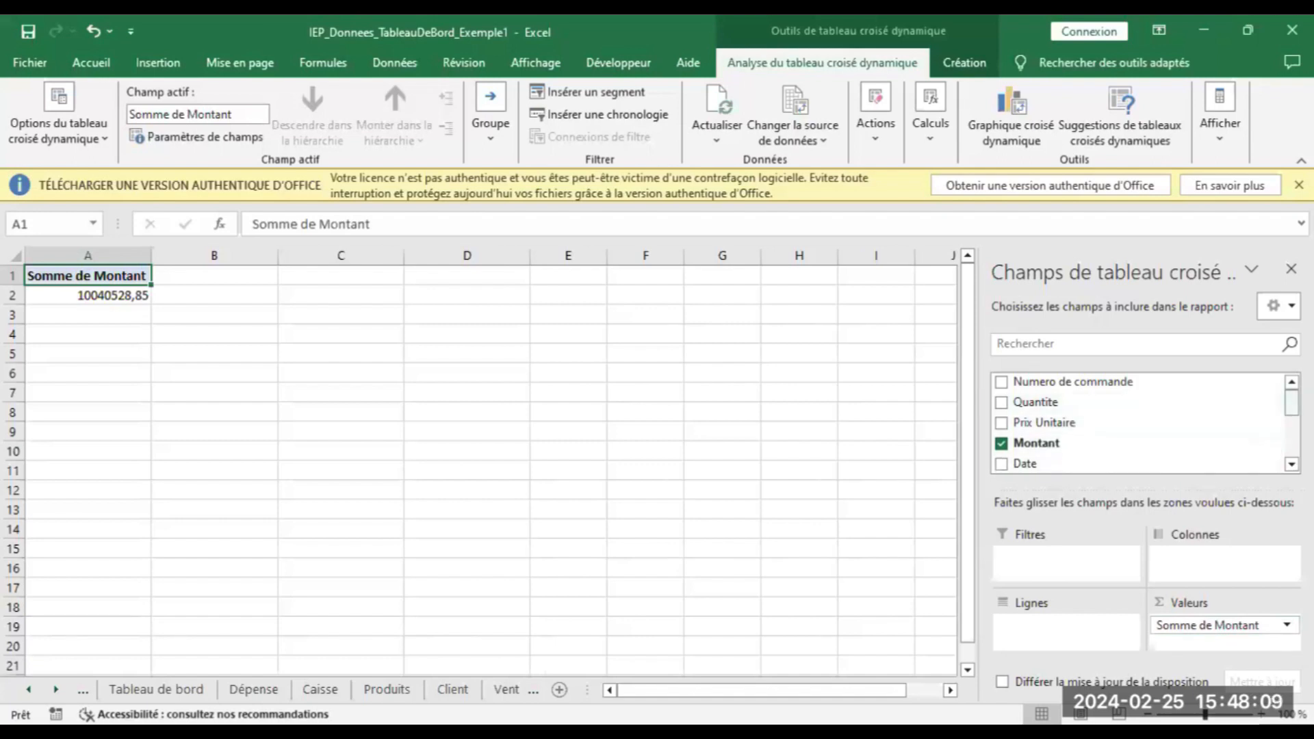
drag(1292, 404, 1292, 444)
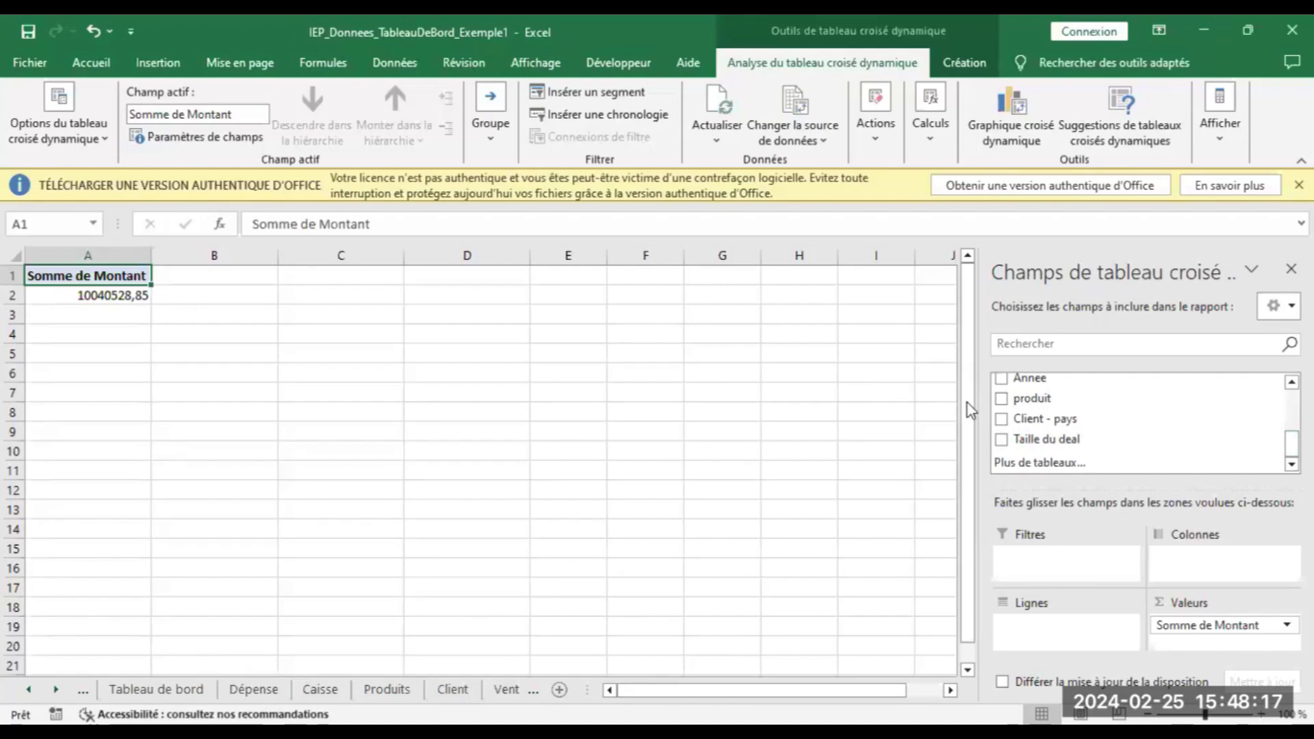
click(1013, 402)
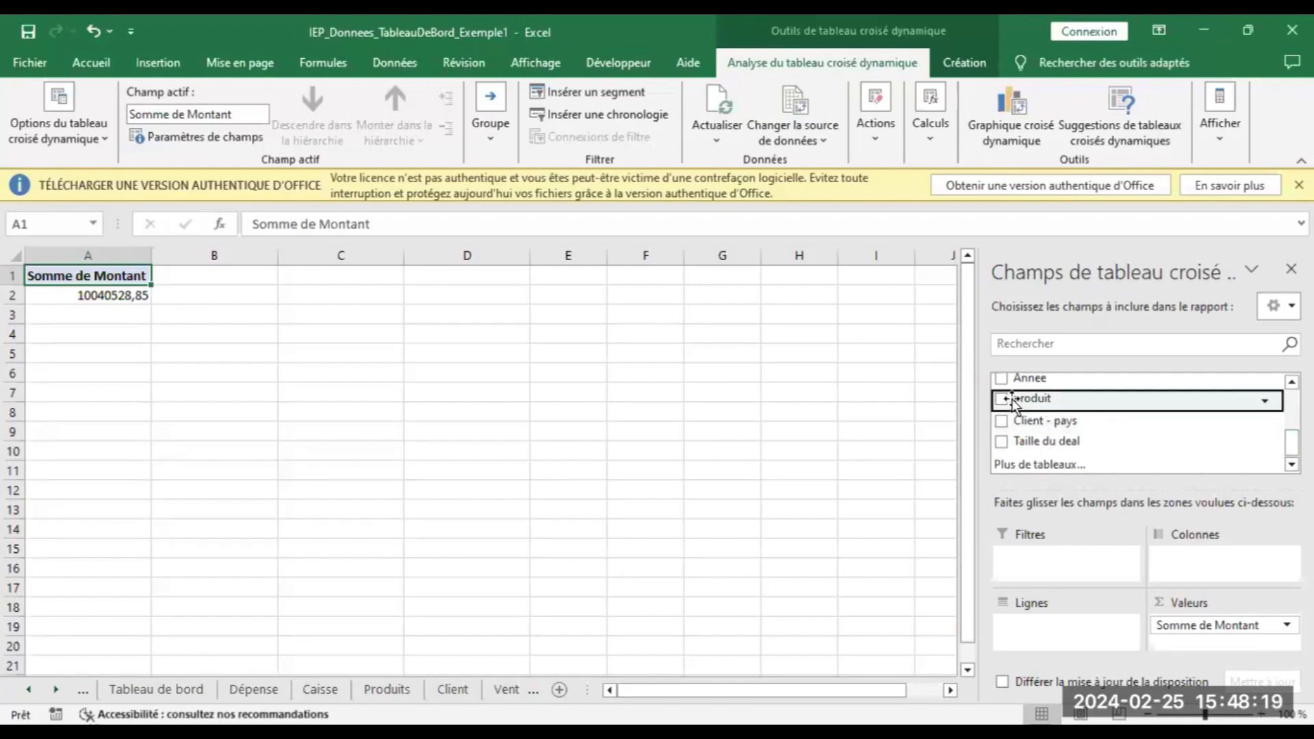
drag(1013, 402, 1026, 627)
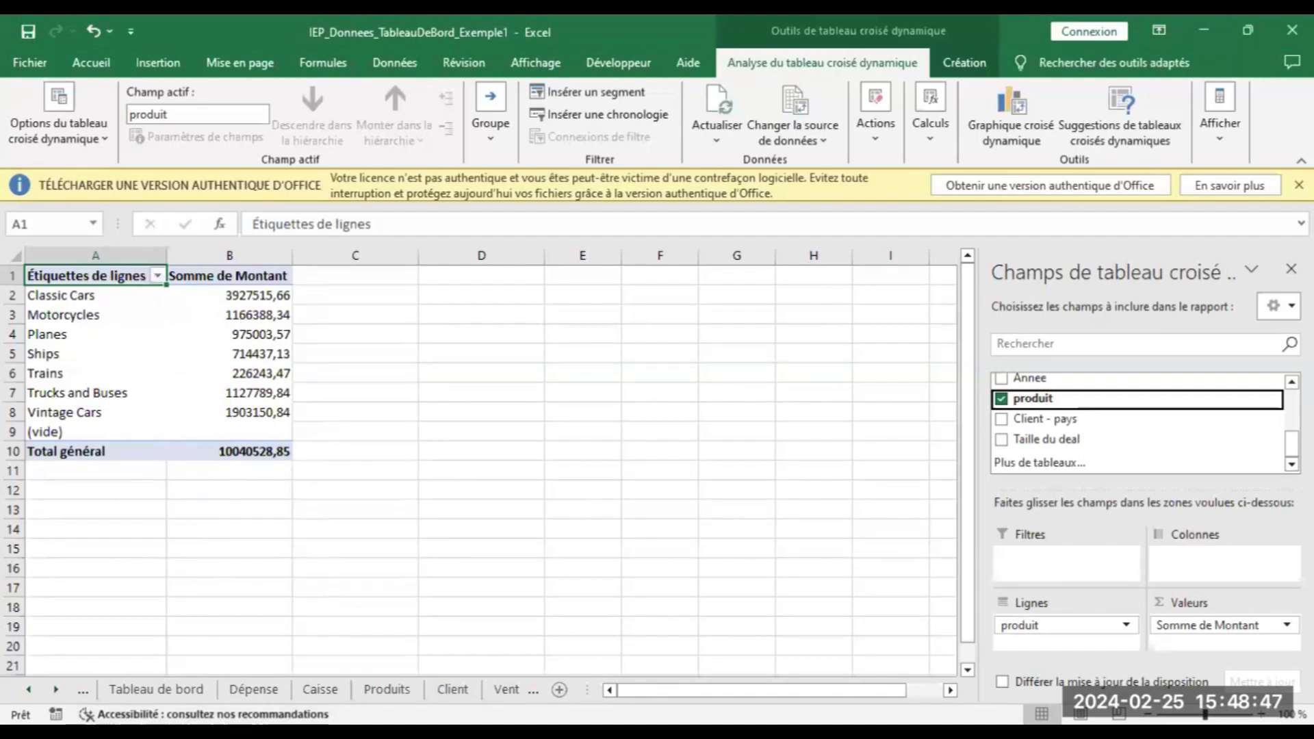
Turn off gridlines on the Tableau de bord sheet and select A1:I3 for the title banner
click(152, 690)
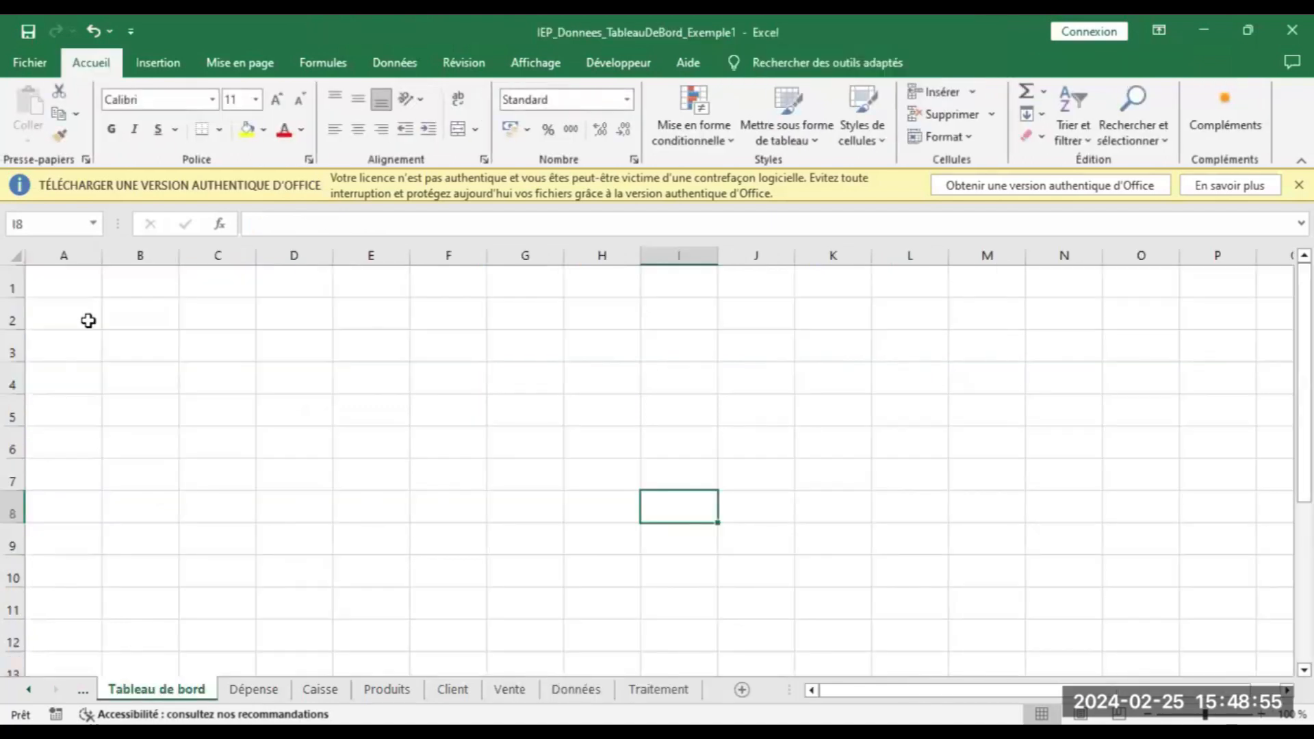
click(19, 253)
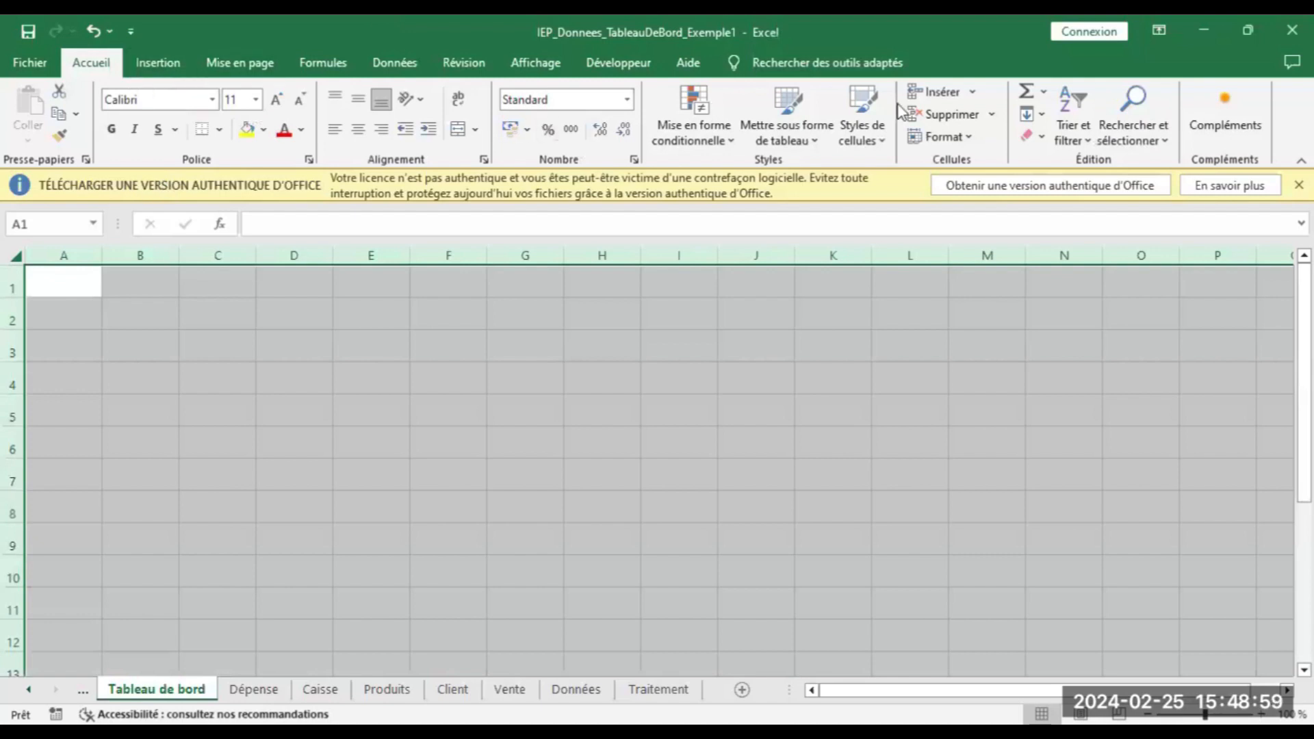
click(1250, 29)
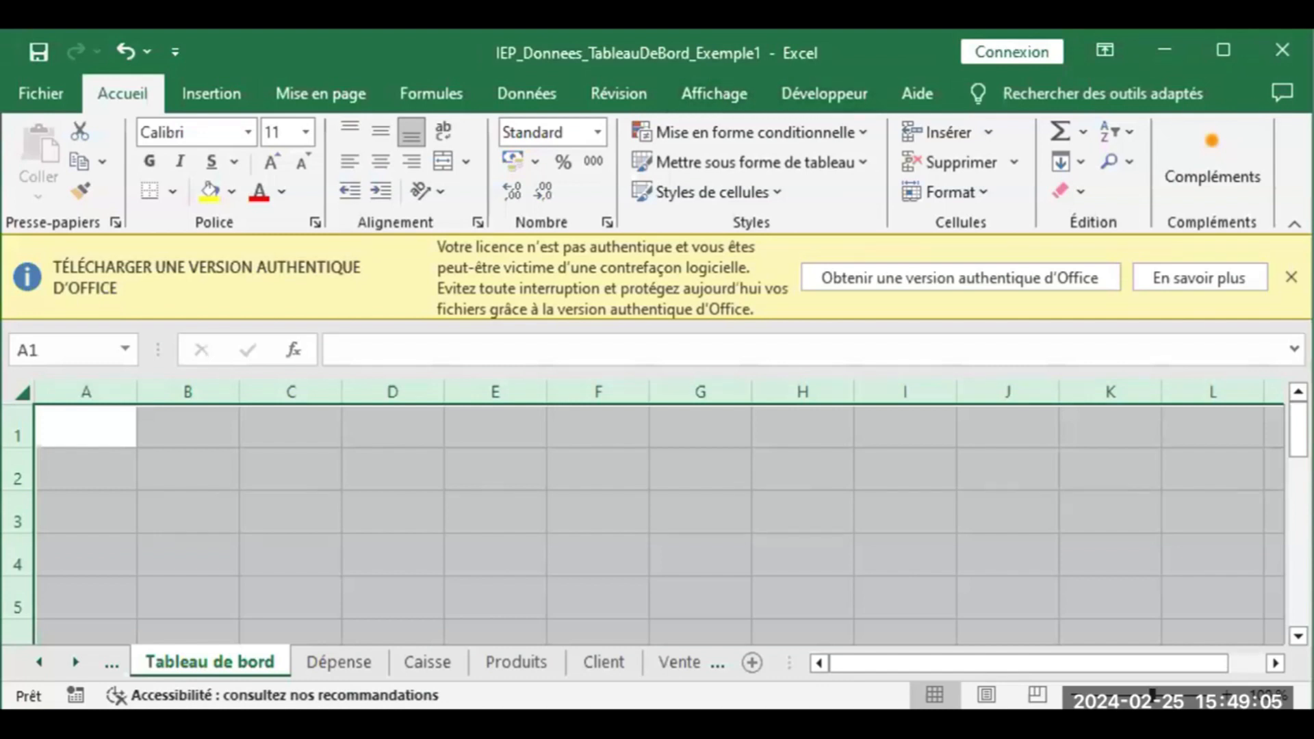
drag(1312, 370, 1313, 369)
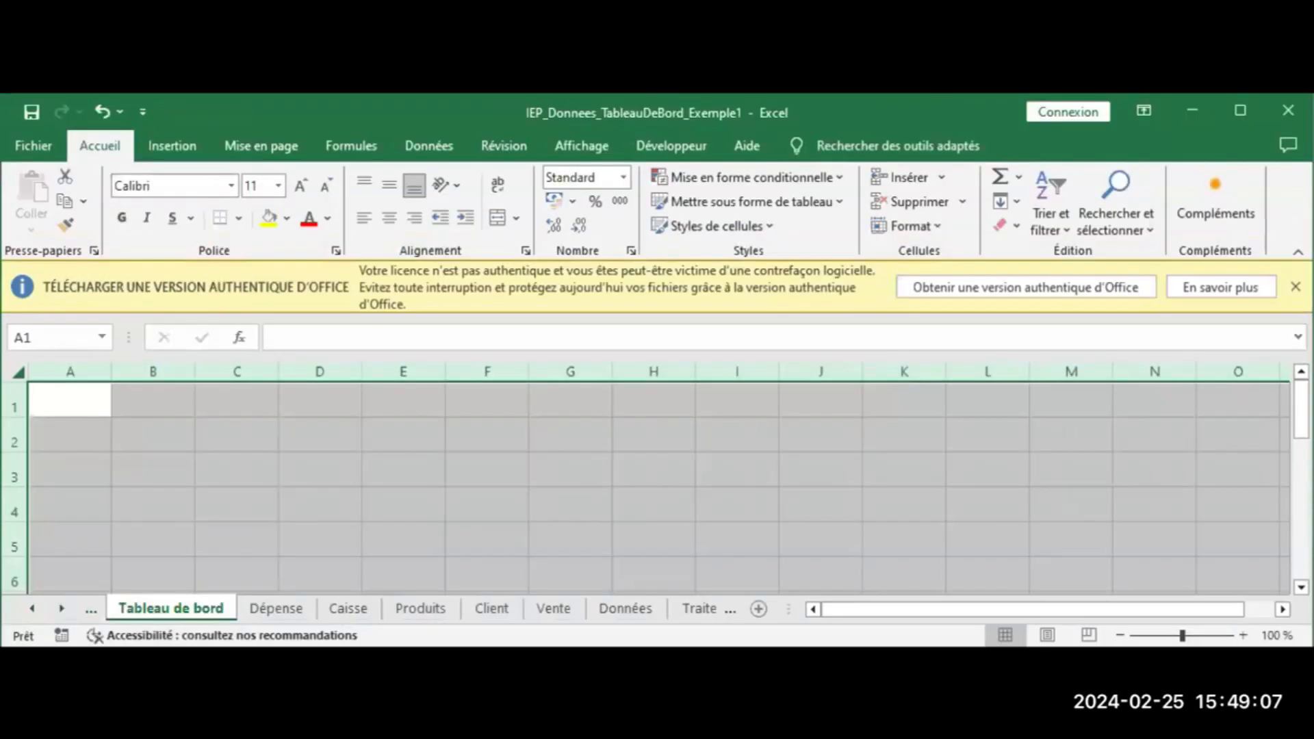
drag(452, 646, 452, 730)
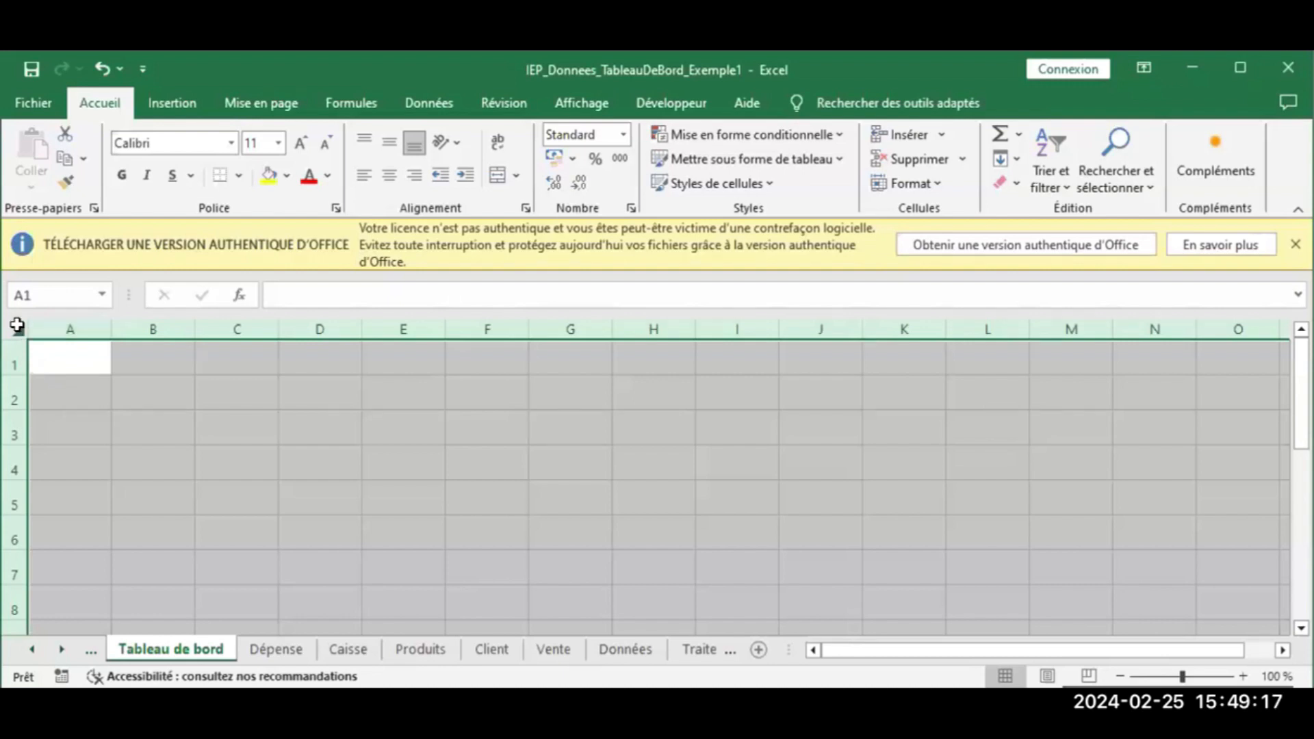
click(556, 110)
click(323, 165)
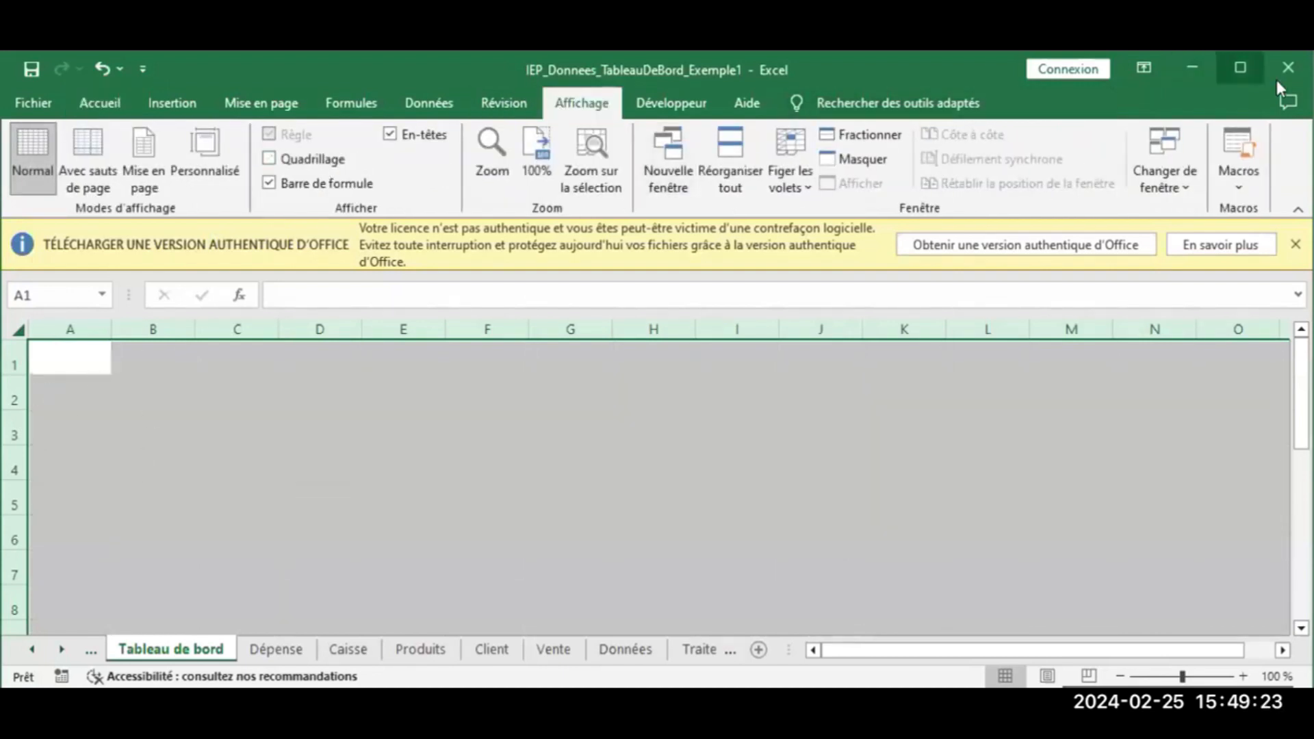
click(1237, 68)
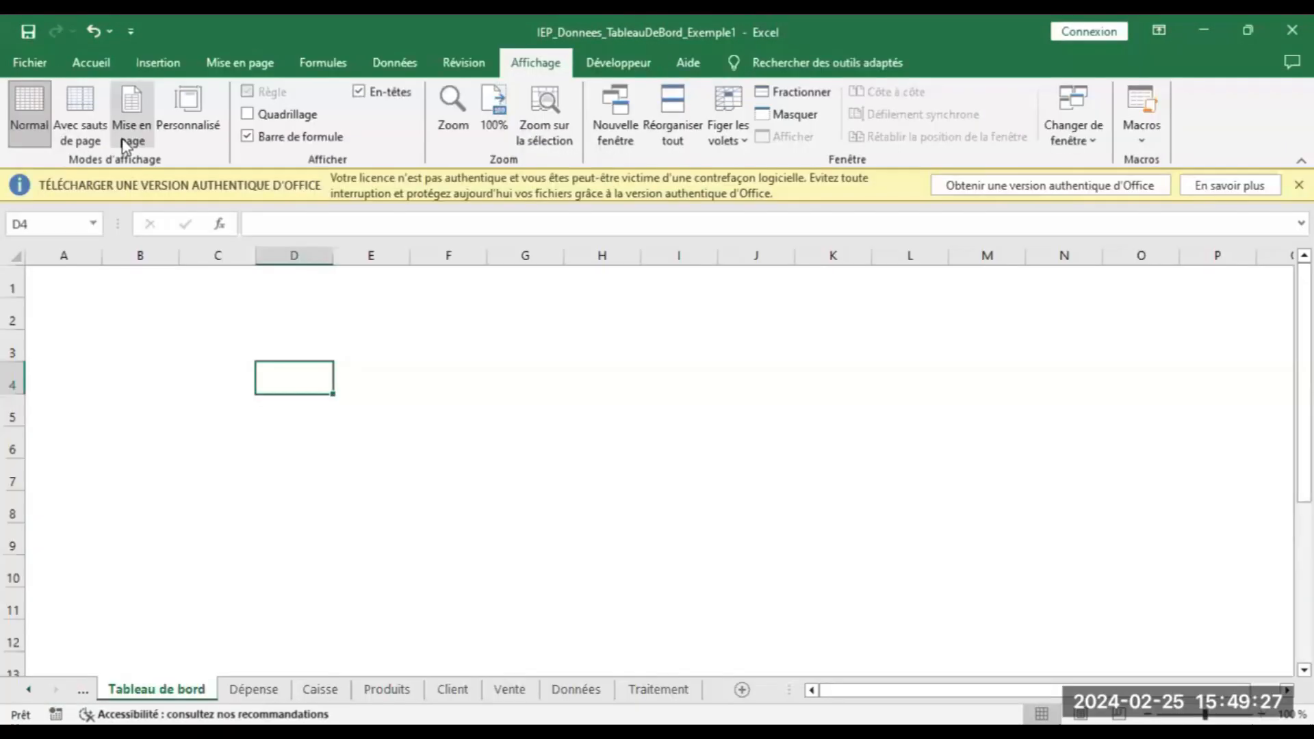
click(91, 68)
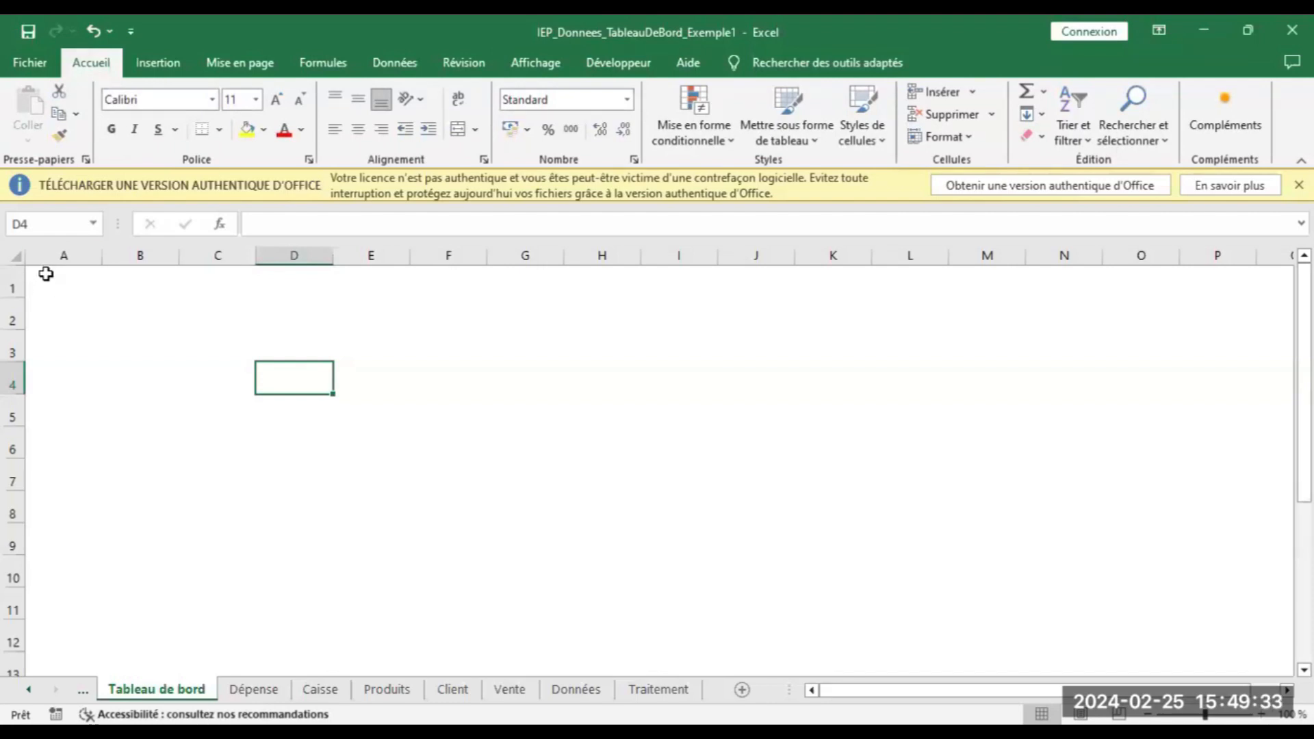
drag(46, 274, 668, 336)
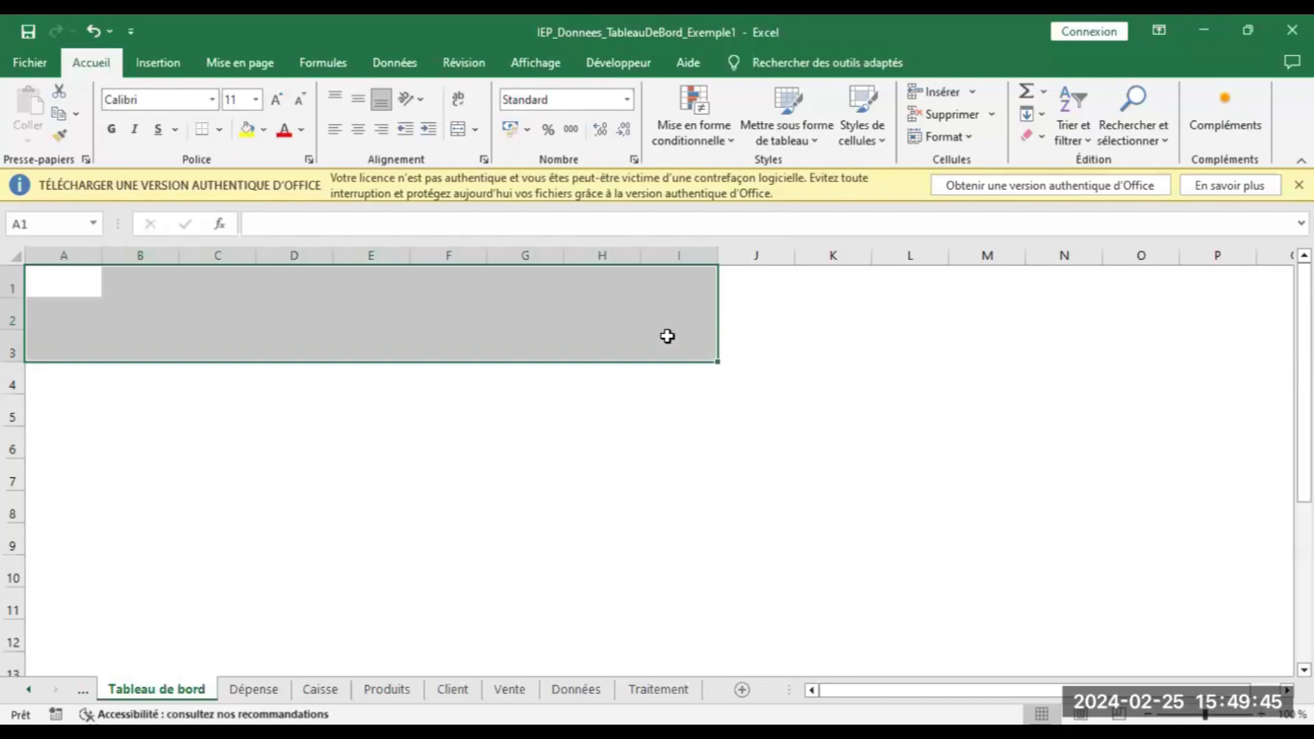
Merge and vertically centre A1:I3, fill it dark blue, and type TABLEAU DE BORD
click(457, 130)
click(359, 101)
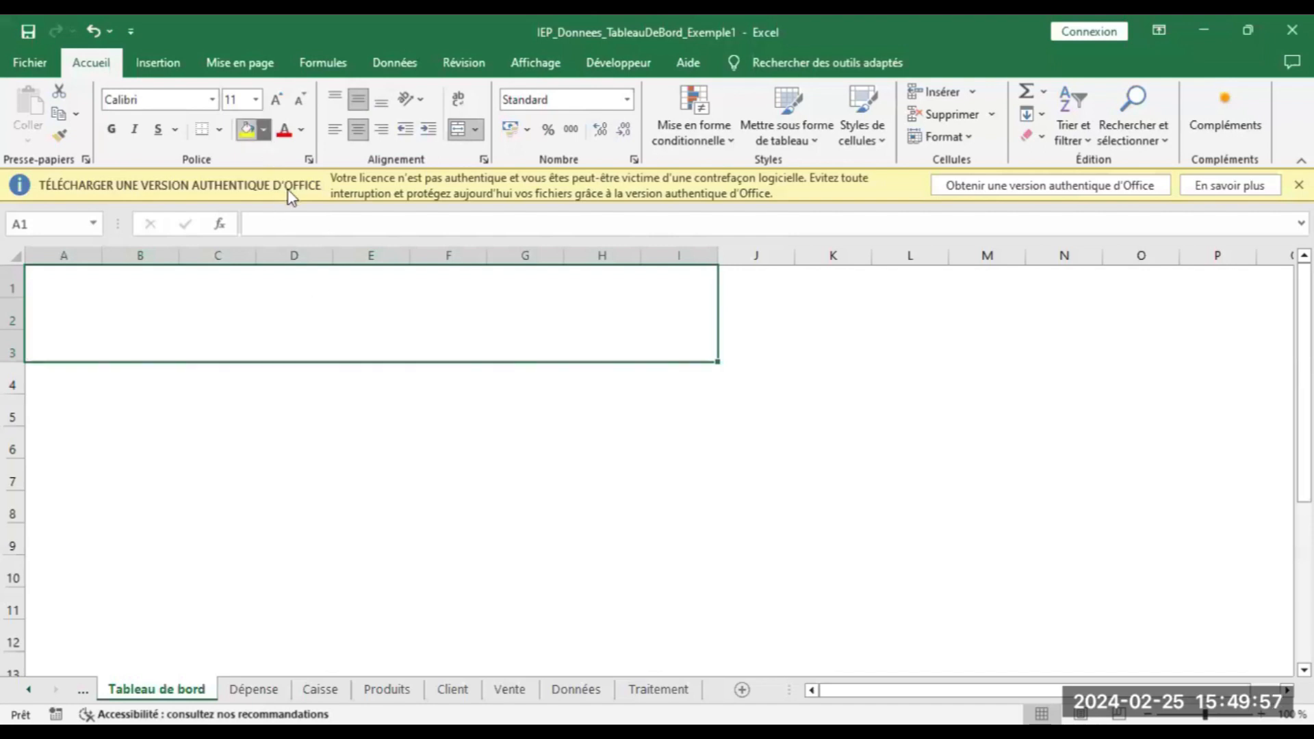
click(264, 129)
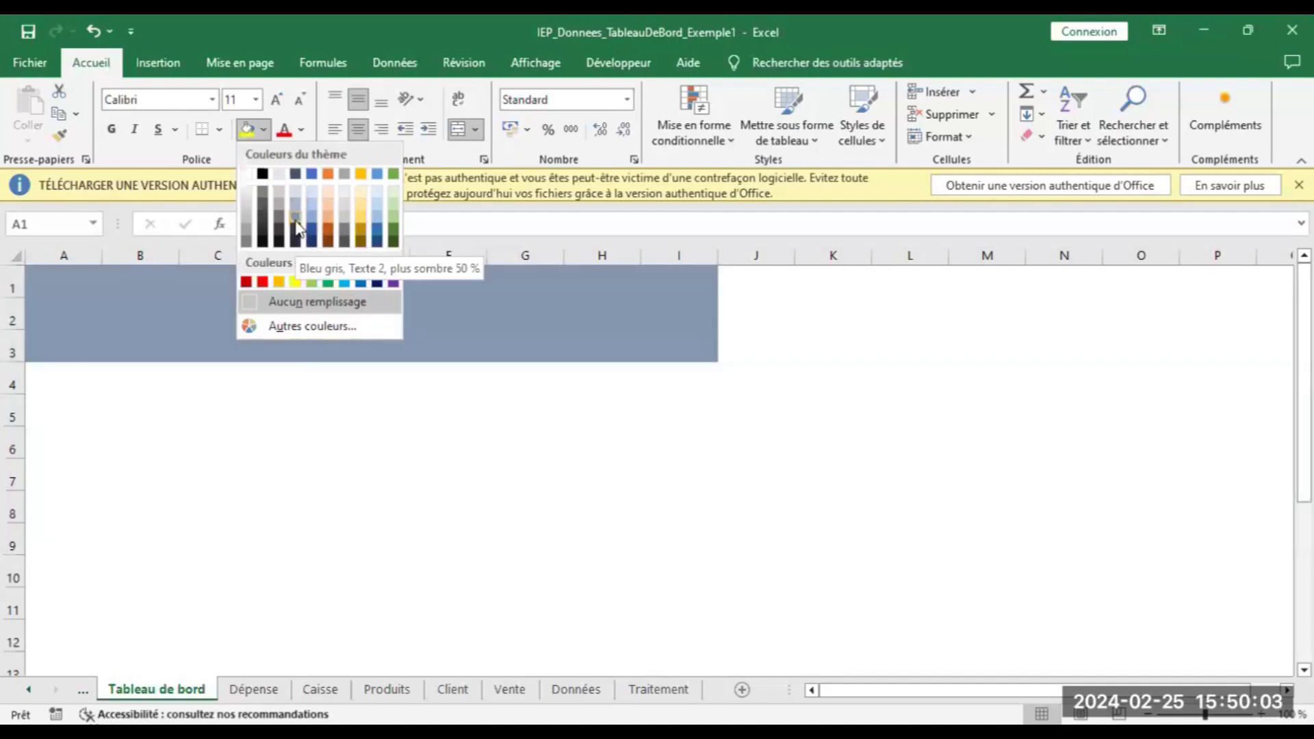
click(311, 233)
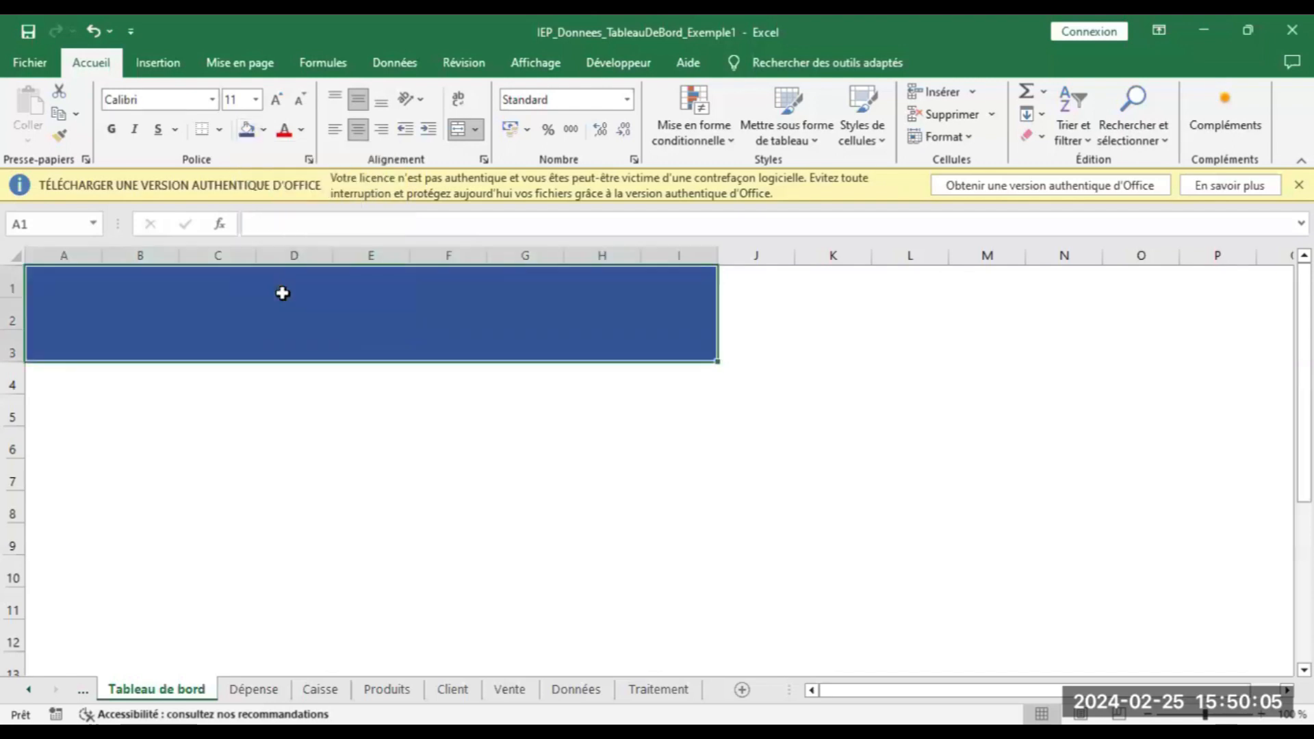
text(T)
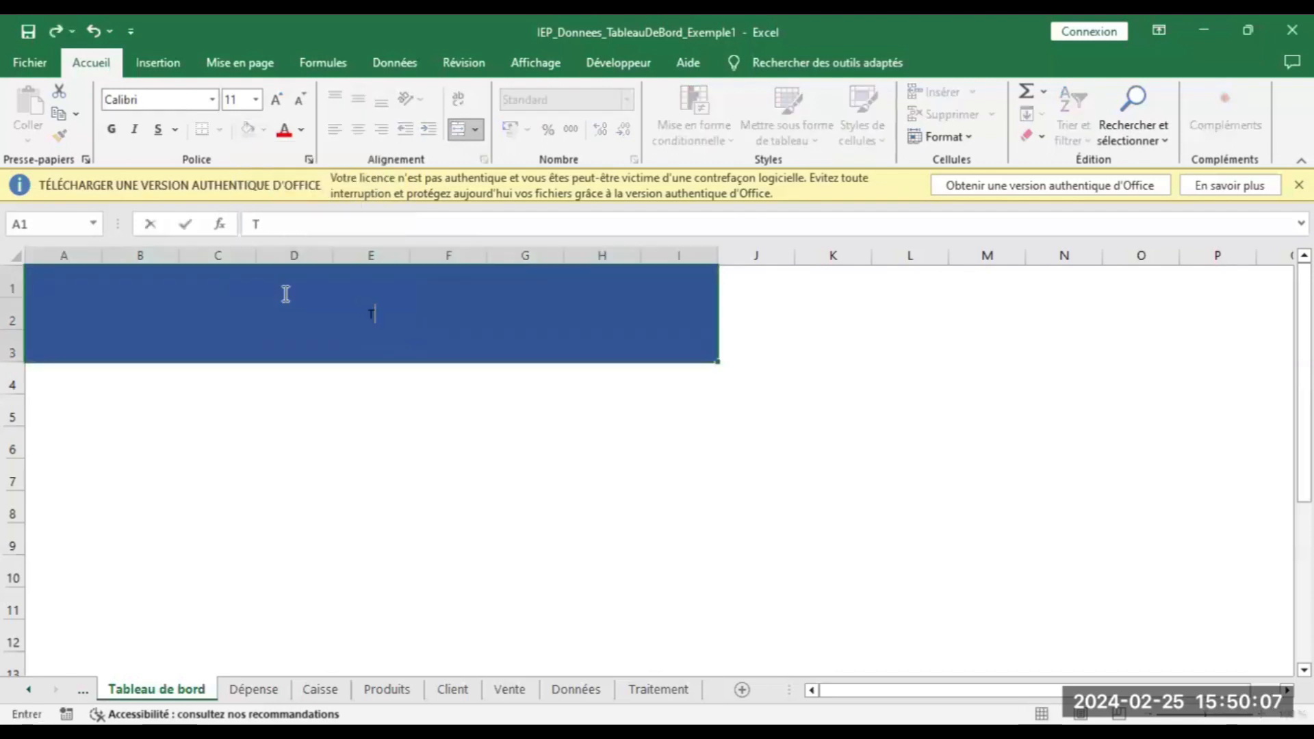
text(ABLEAU DE BORD)
click(319, 507)
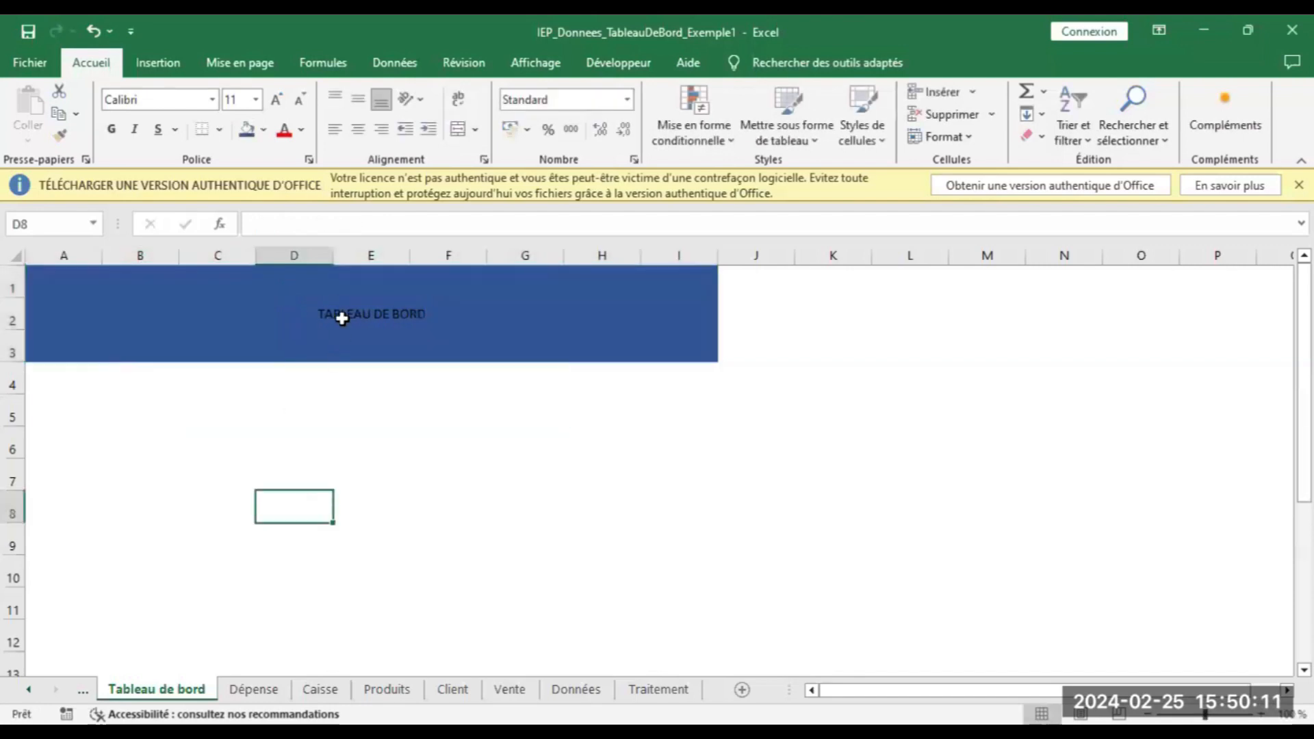
Make the title white and bold at 36-point font size
click(341, 318)
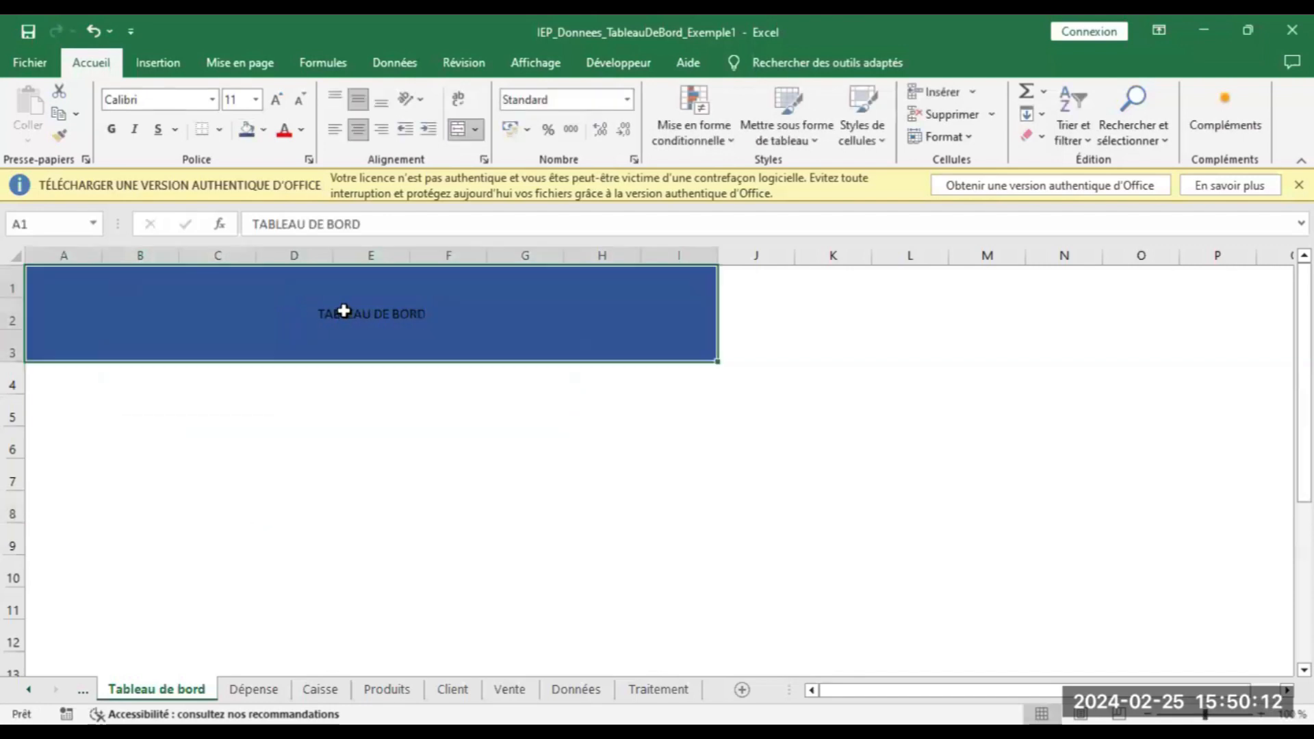
click(301, 130)
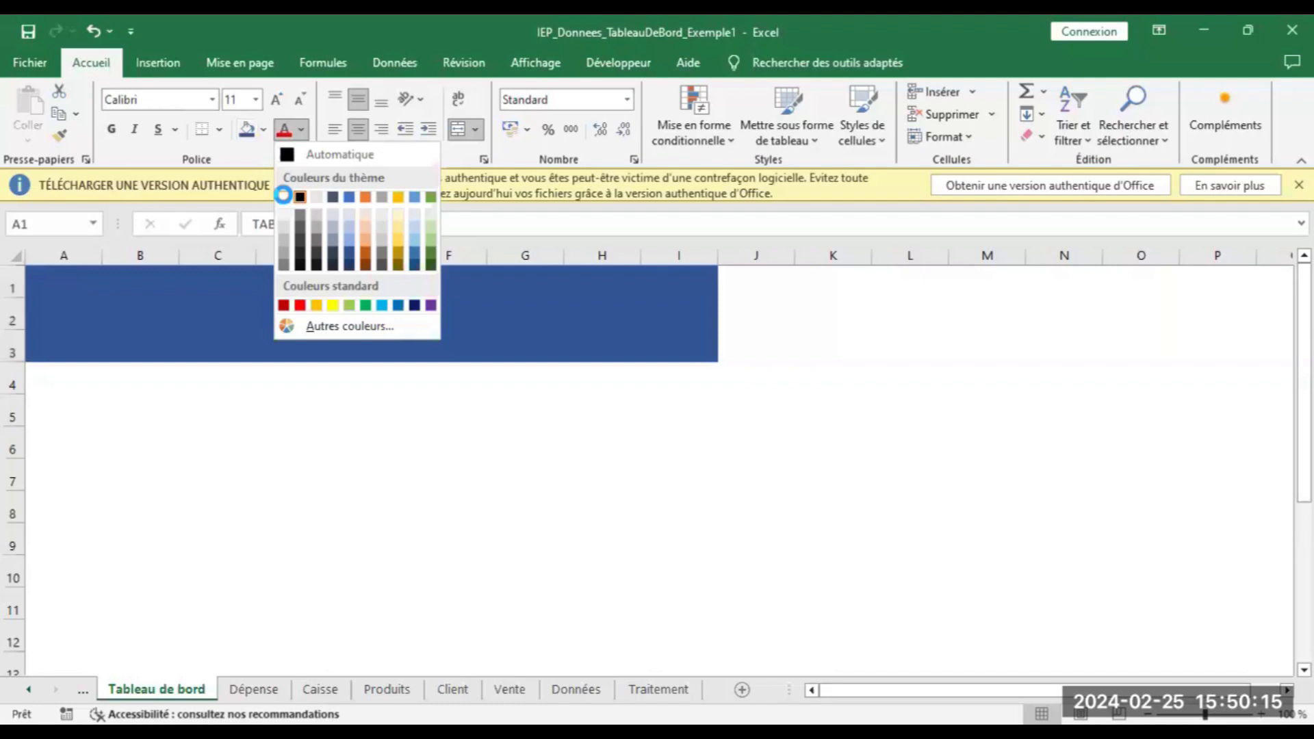
click(283, 195)
click(111, 130)
click(274, 101)
double_click(273, 101)
double_click(274, 101)
double_click(274, 100)
double_click(274, 101)
click(274, 101)
double_click(274, 101)
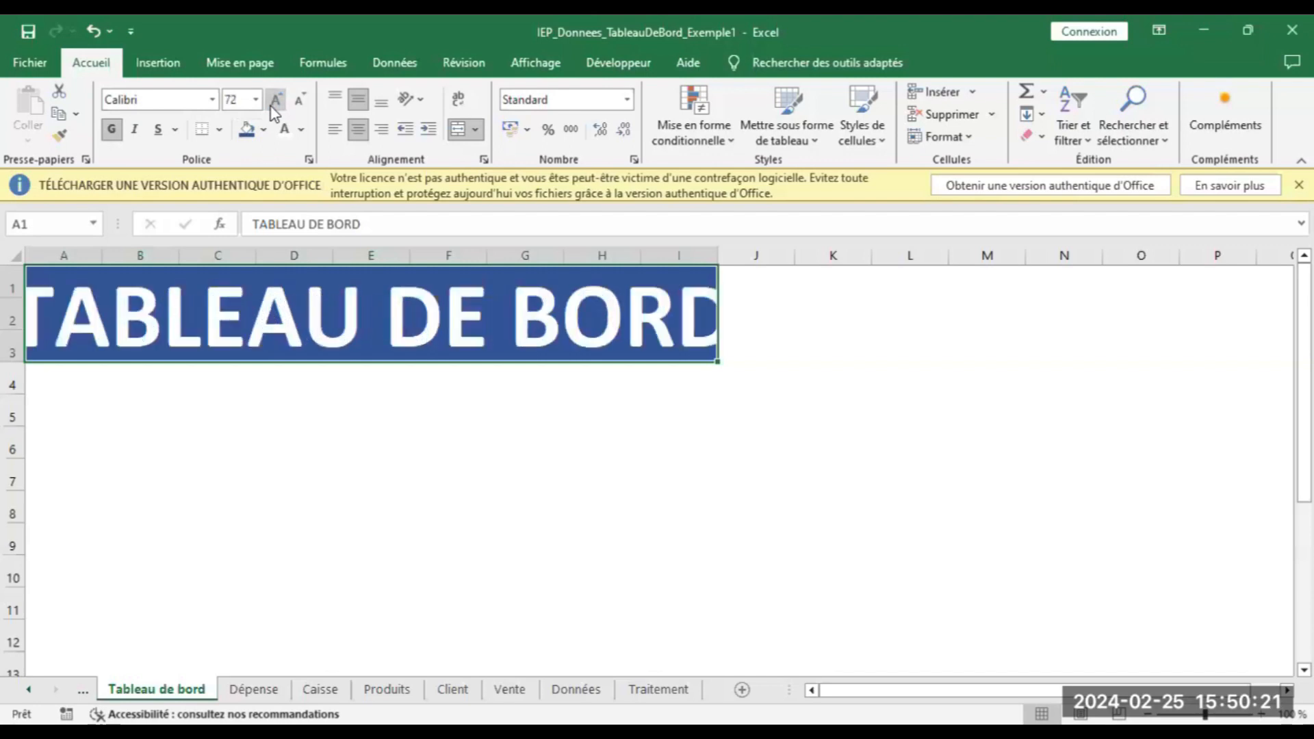
double_click(304, 109)
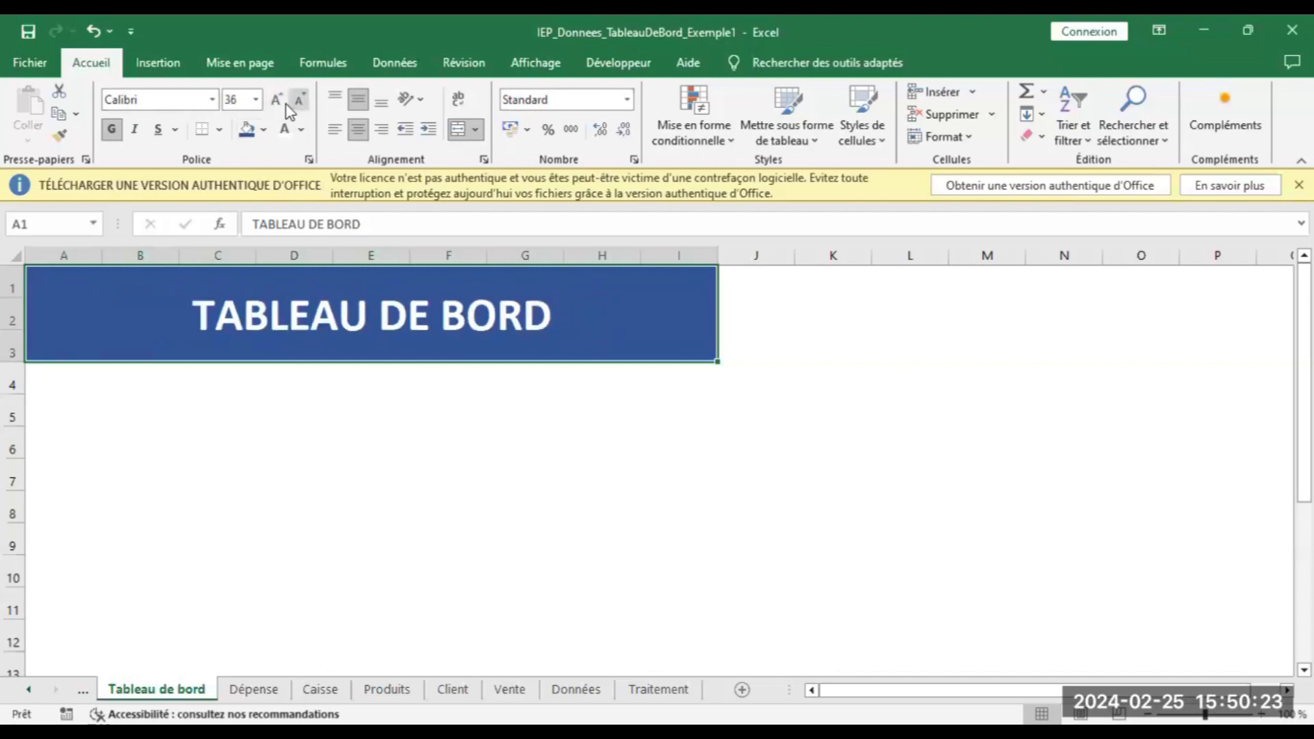
Increase the title font to 48 and select cells A4:B4
click(276, 102)
click(259, 399)
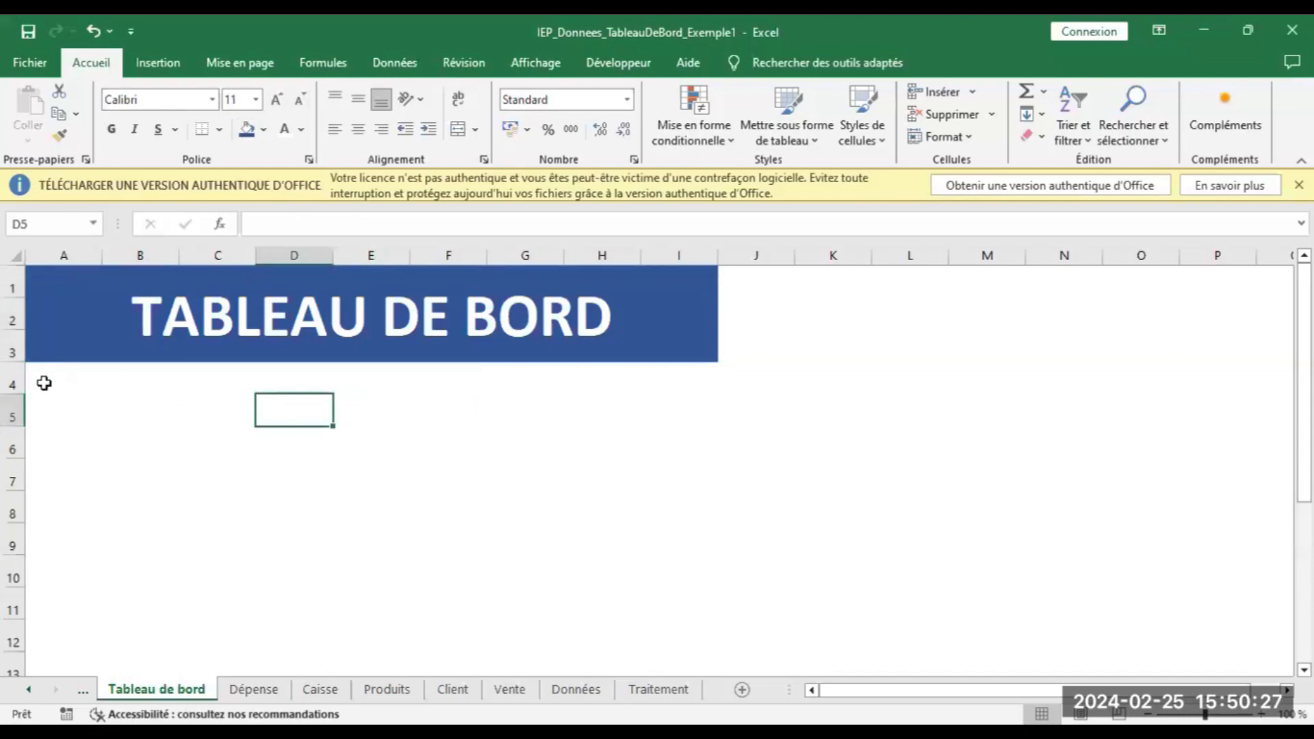
click(44, 383)
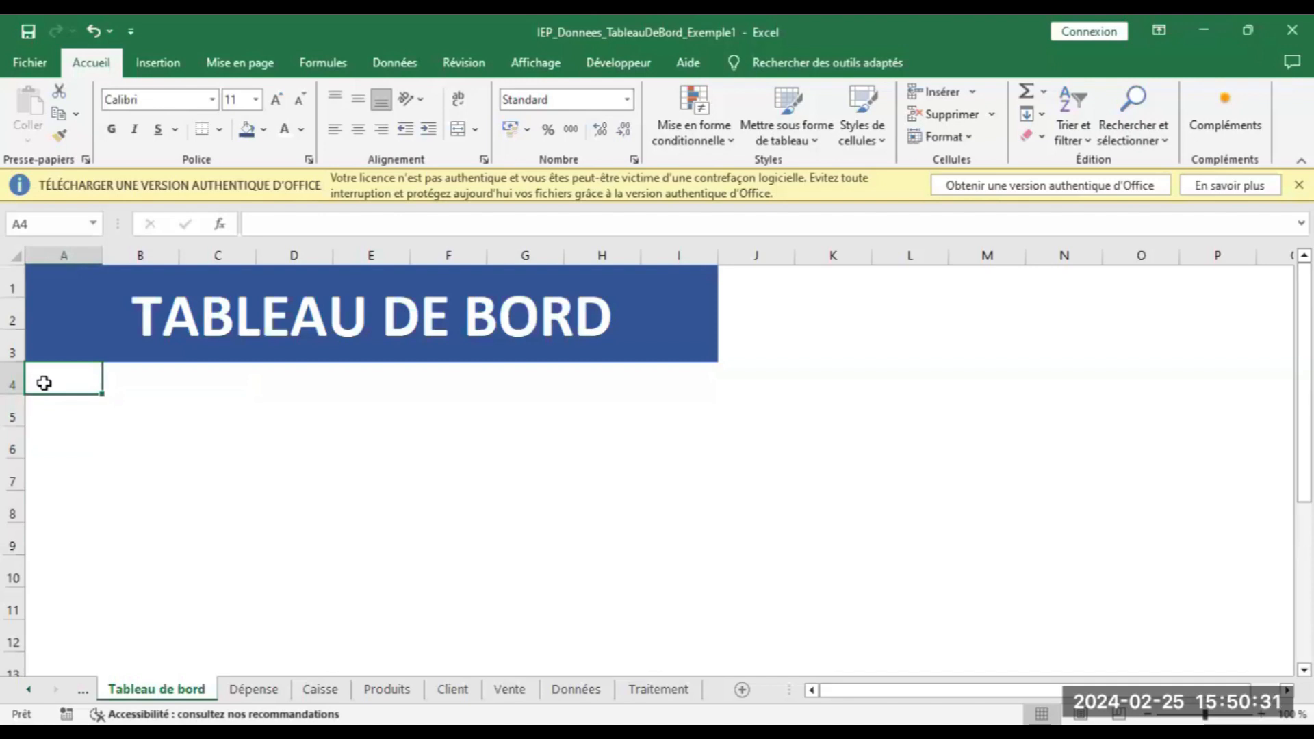
drag(44, 383, 172, 385)
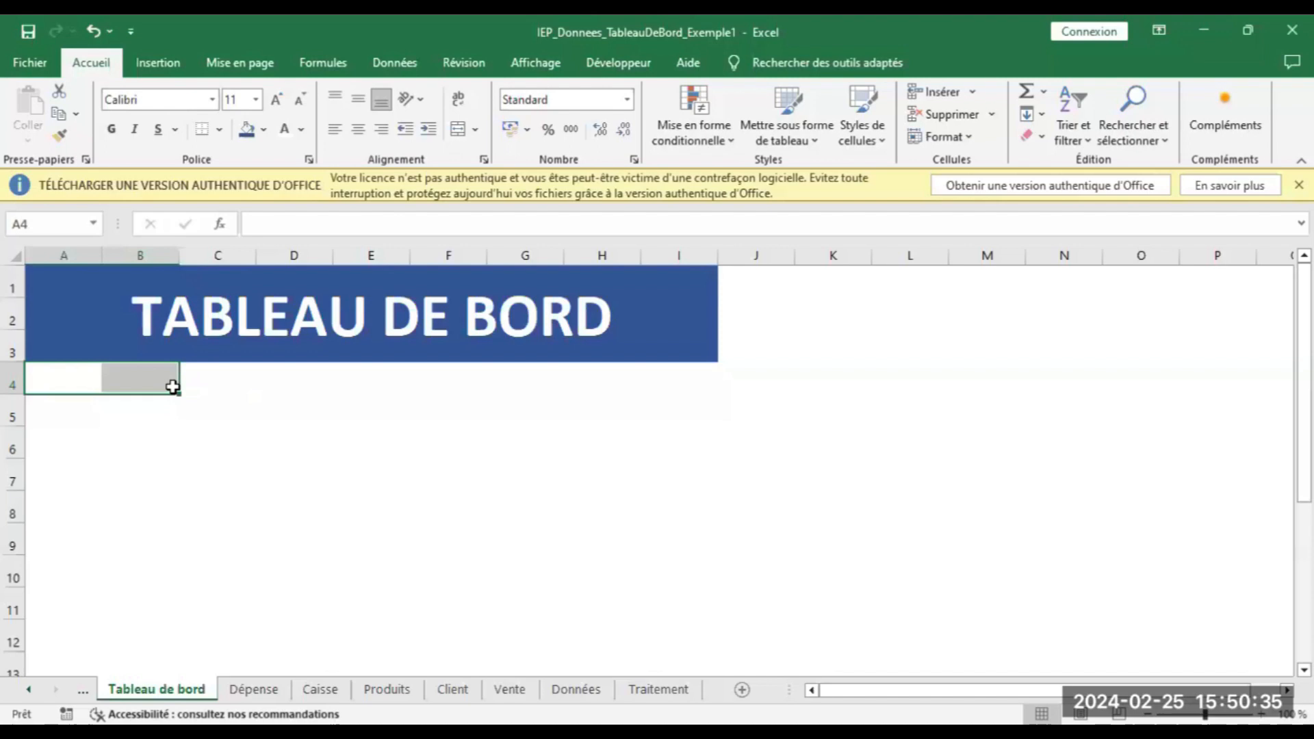
Merge A4:B4 and label it Chiffre d'affaires, bold and vertically centred
click(458, 130)
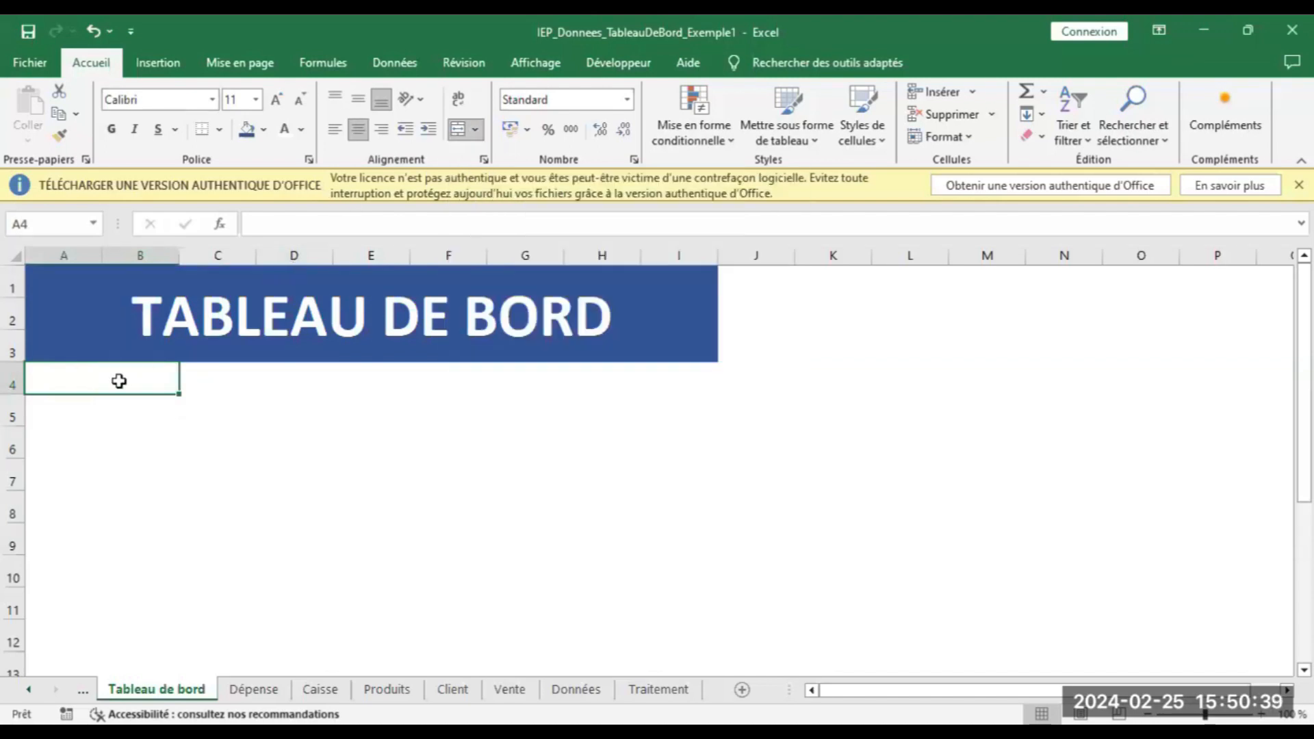
text(Ch)
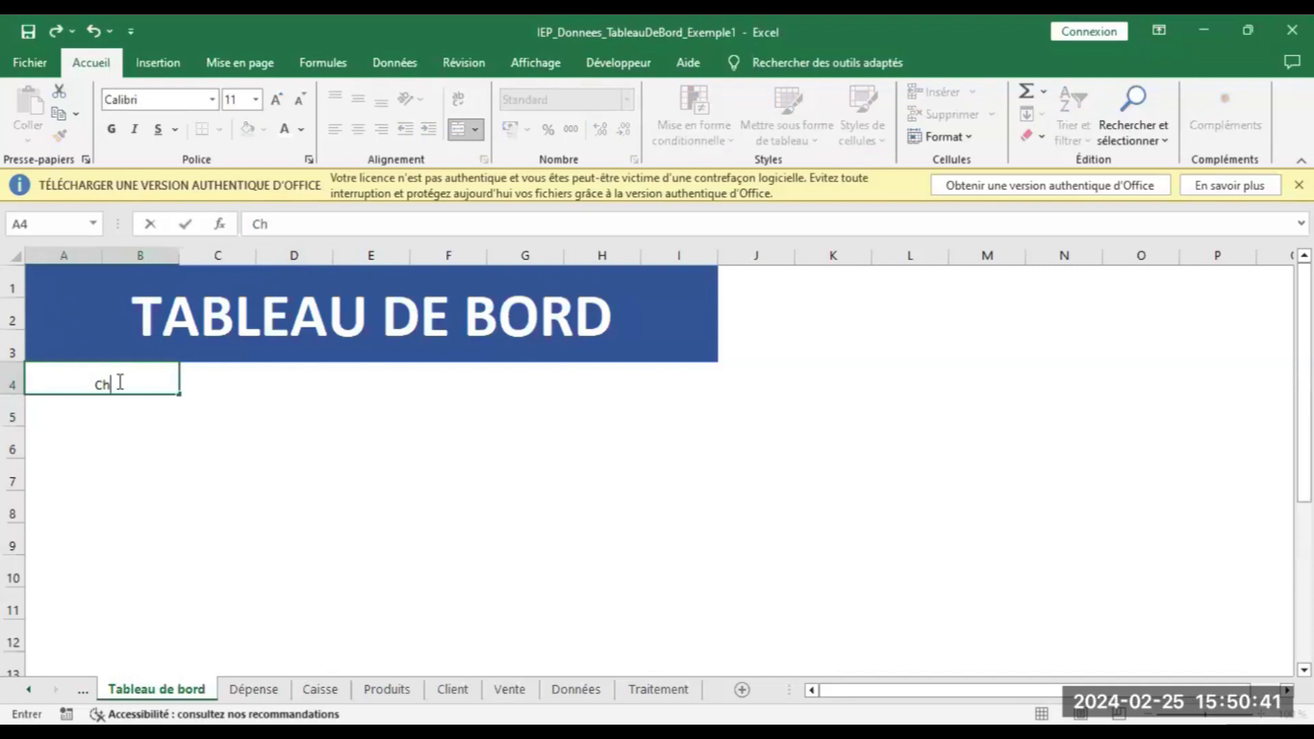
text(iffre d'aff)
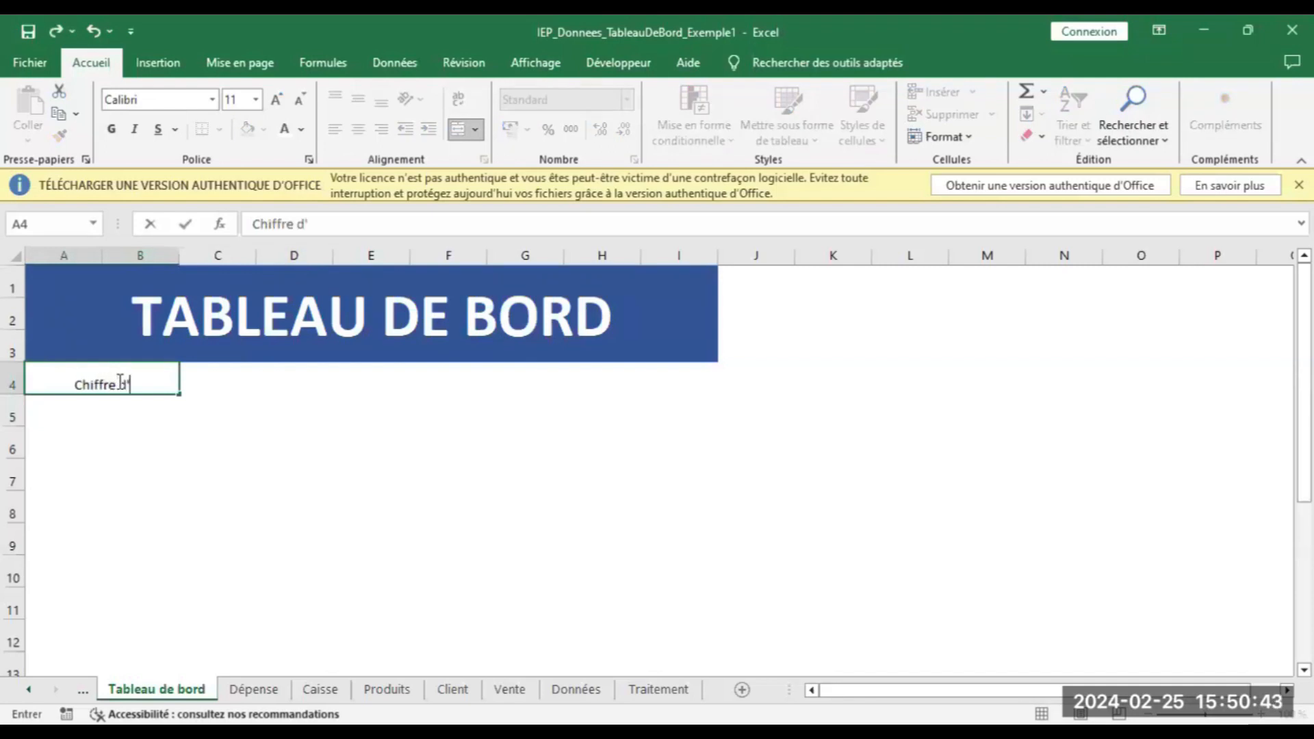
text(air)
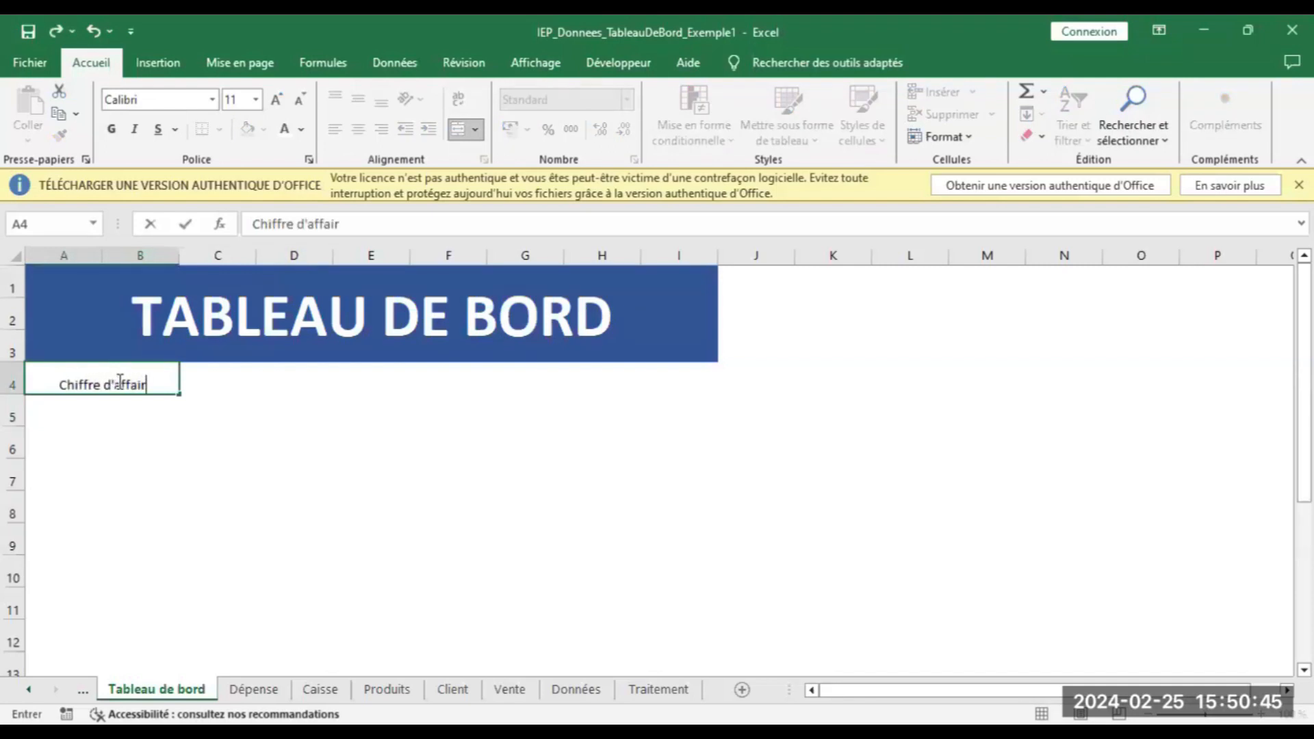
text(es)
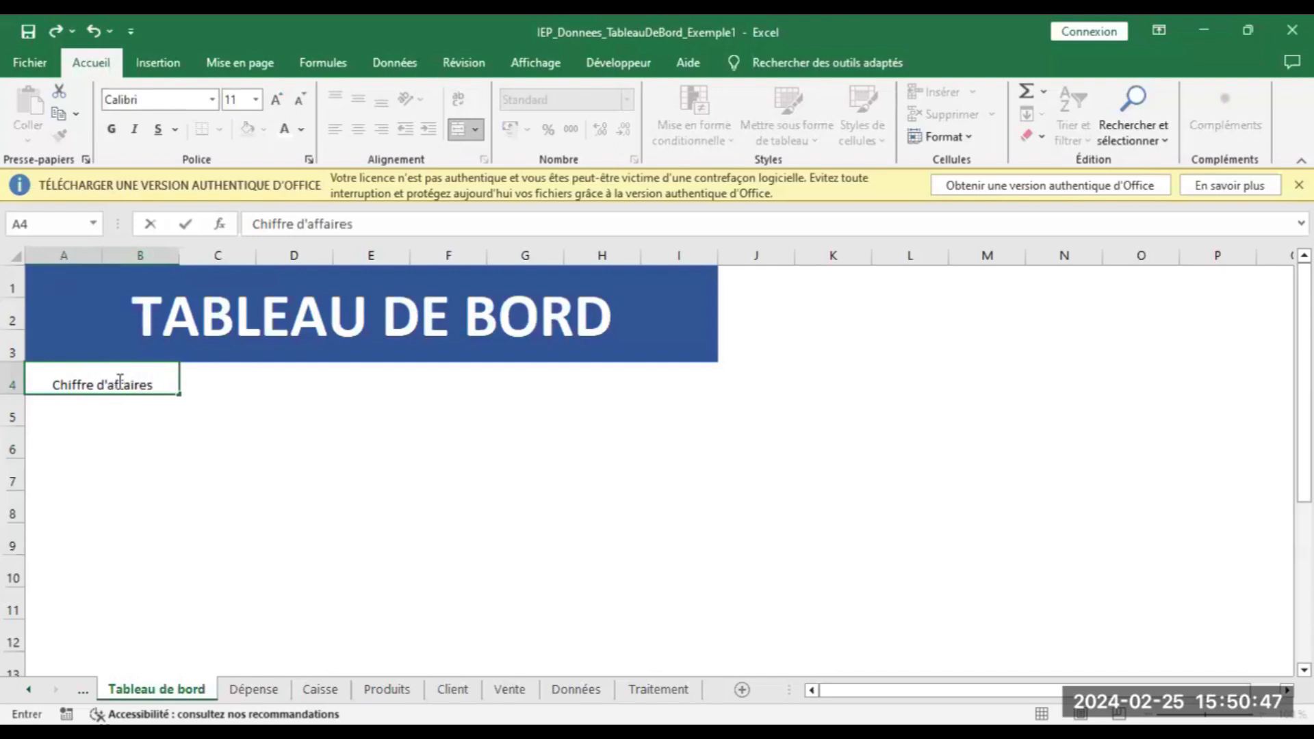
click(117, 412)
click(117, 369)
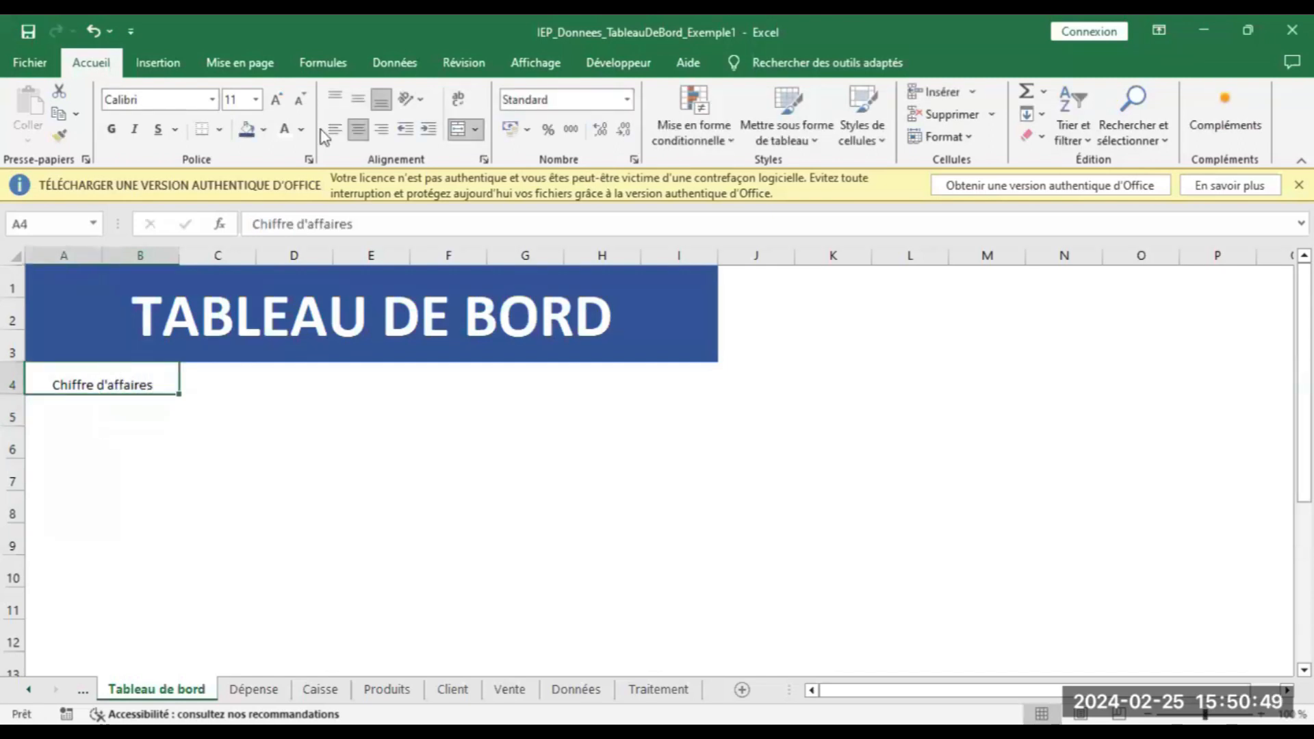
click(357, 101)
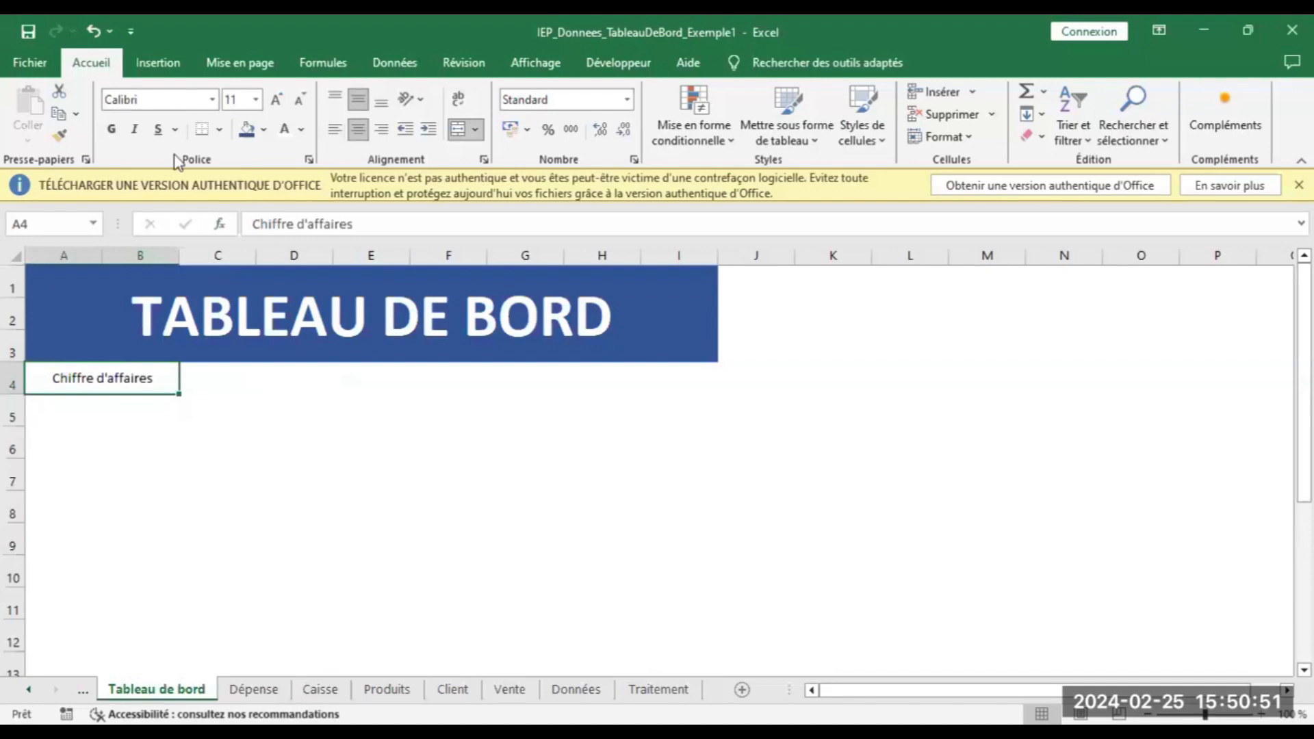
click(111, 129)
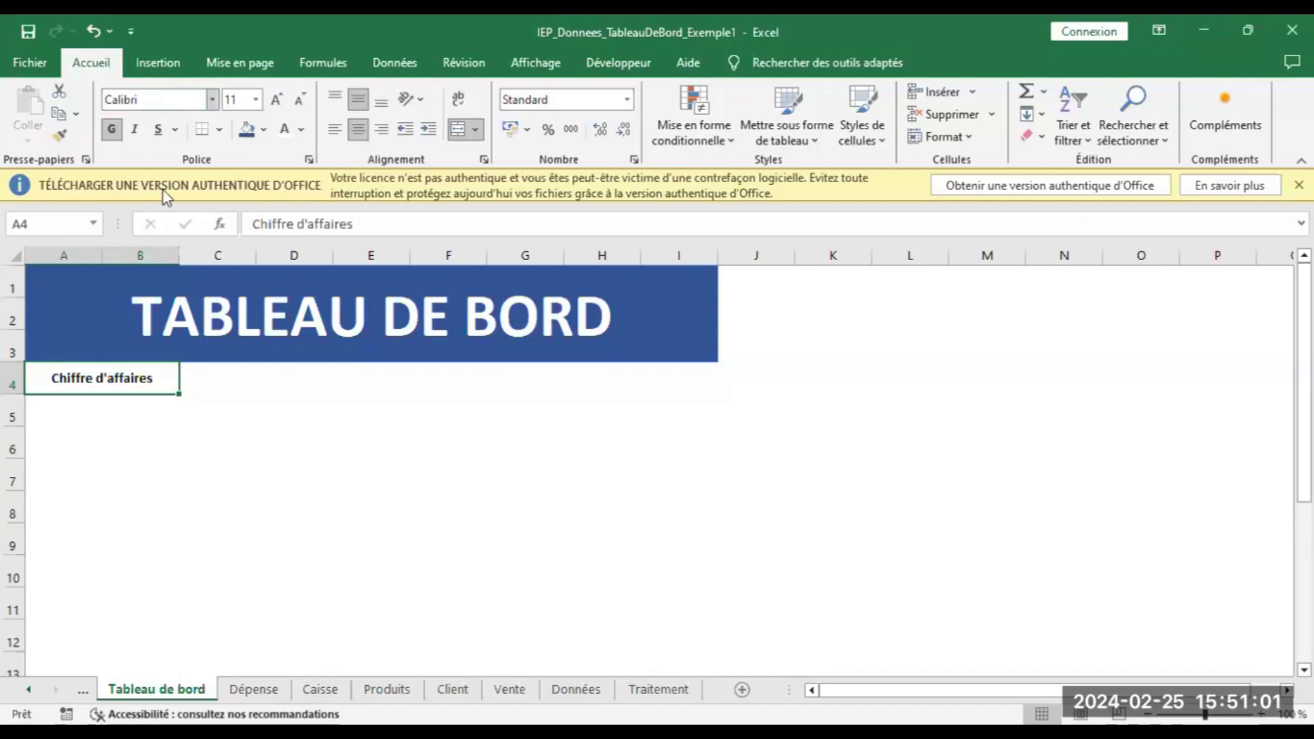
click(141, 387)
Fill the label light grey, merge A5:B6 with an outside border, and begin a formula with =
click(263, 129)
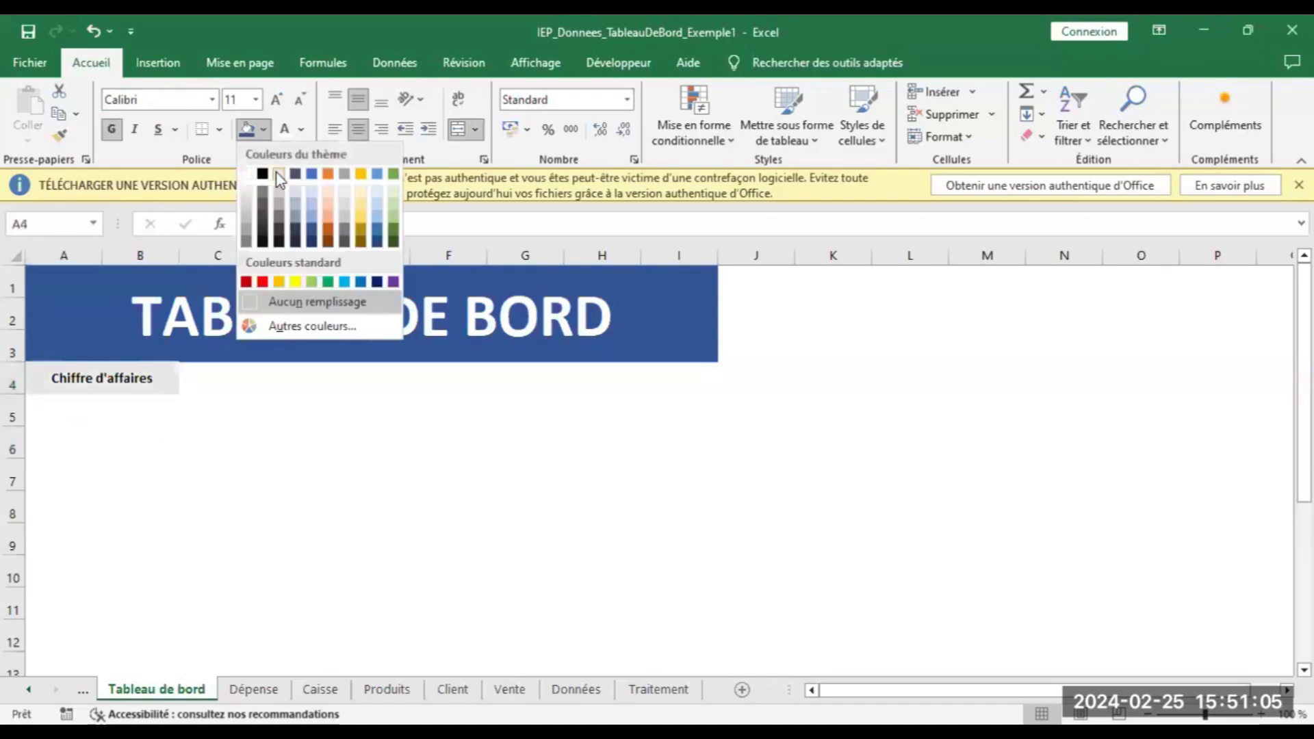
click(311, 297)
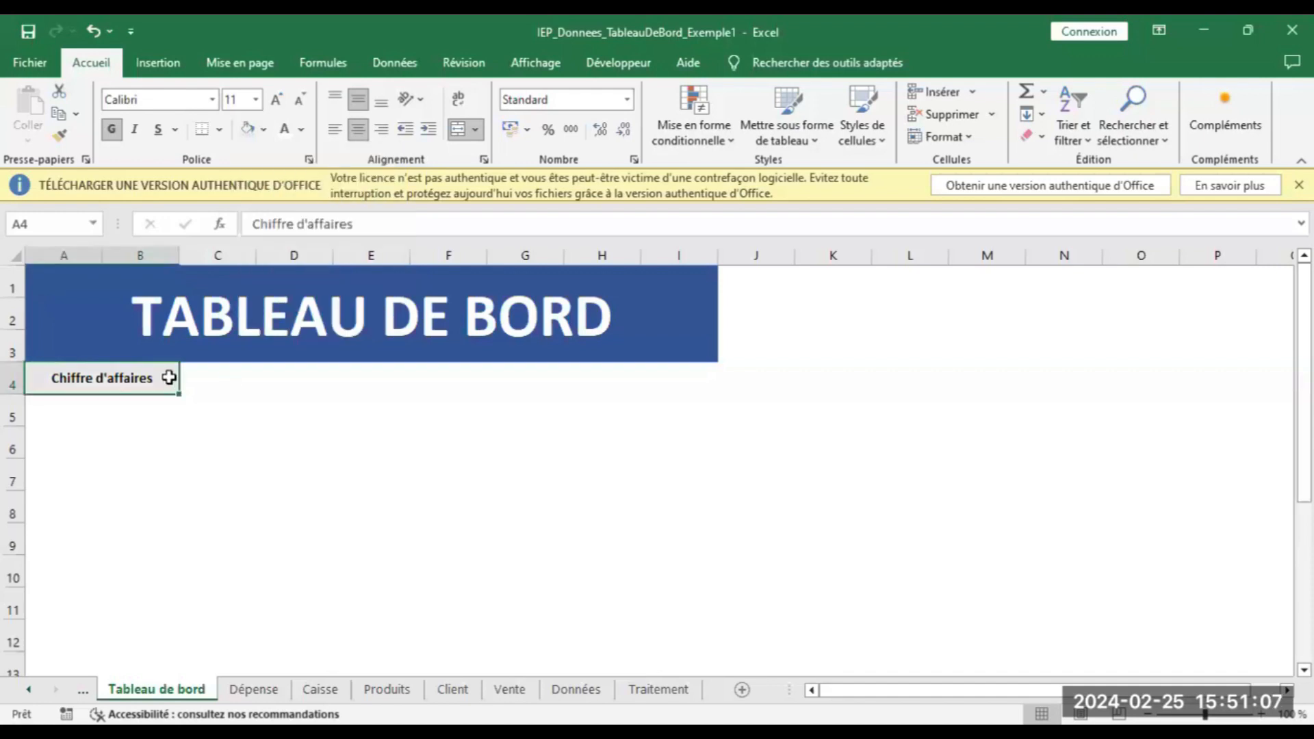
drag(38, 405, 126, 430)
click(458, 128)
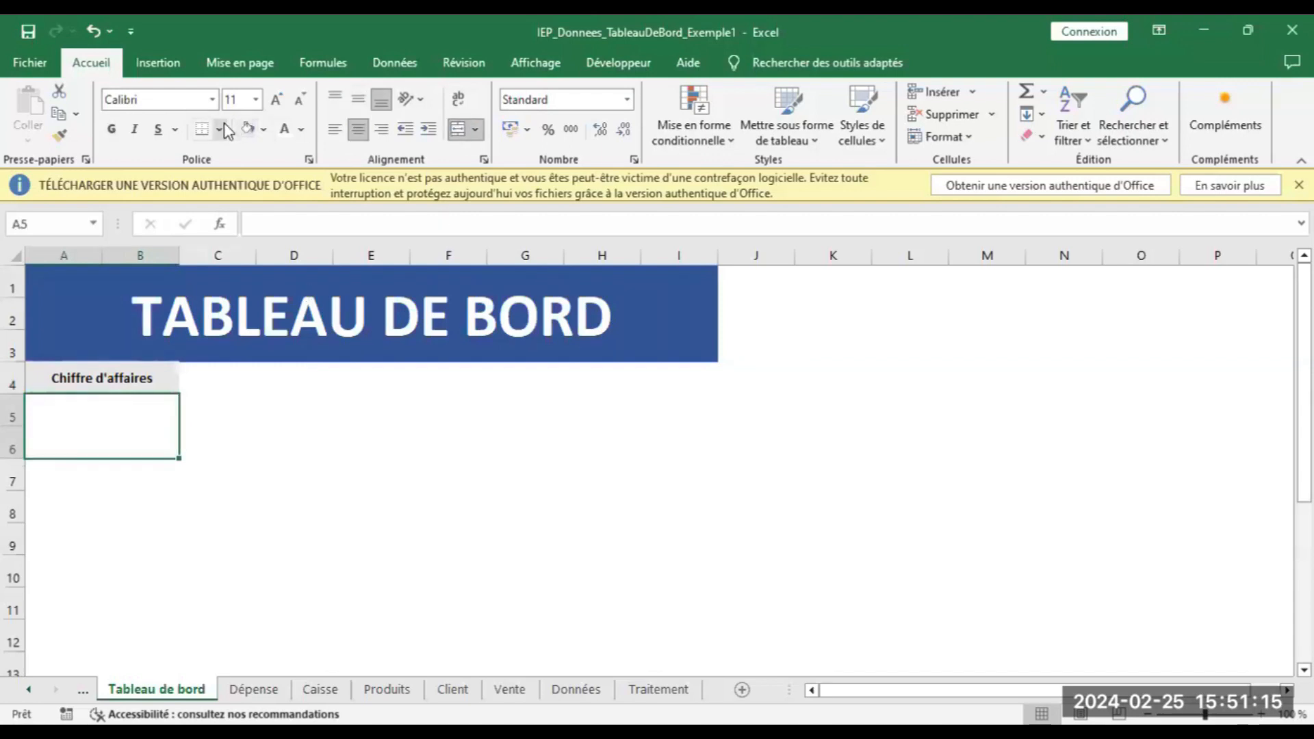
click(220, 129)
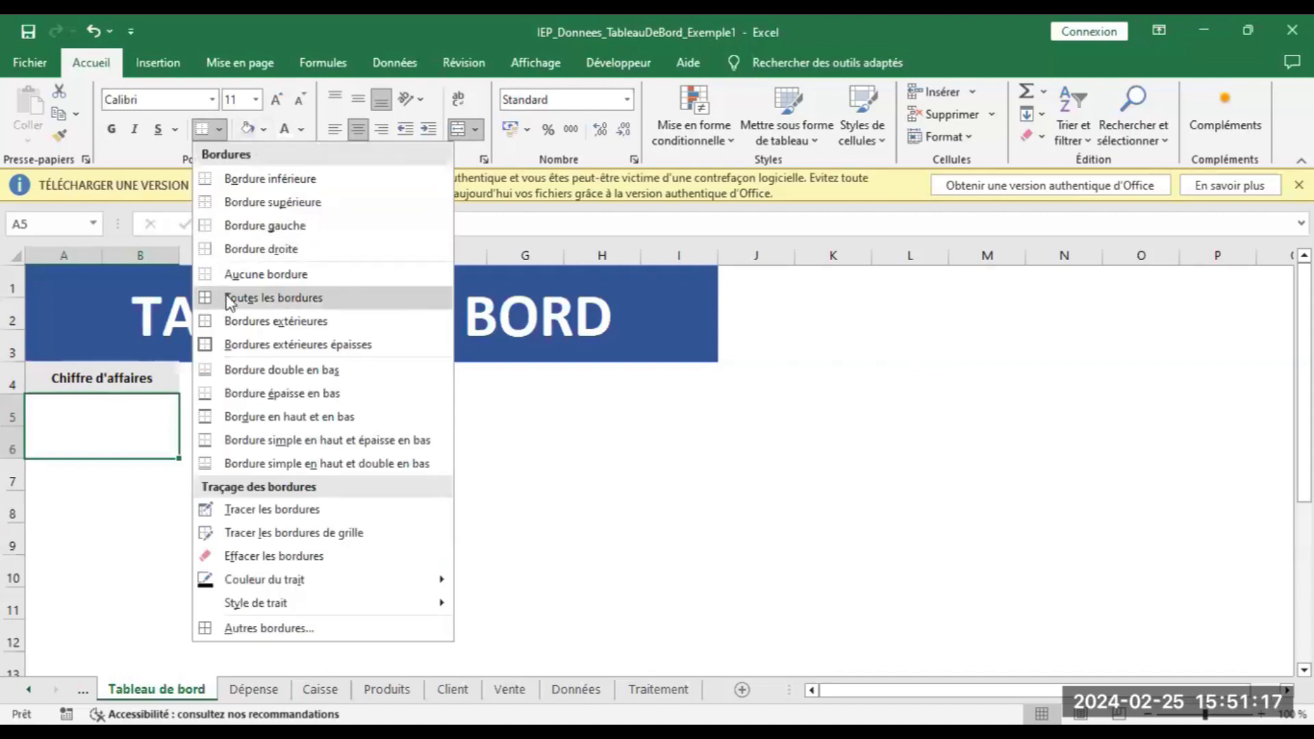
click(252, 327)
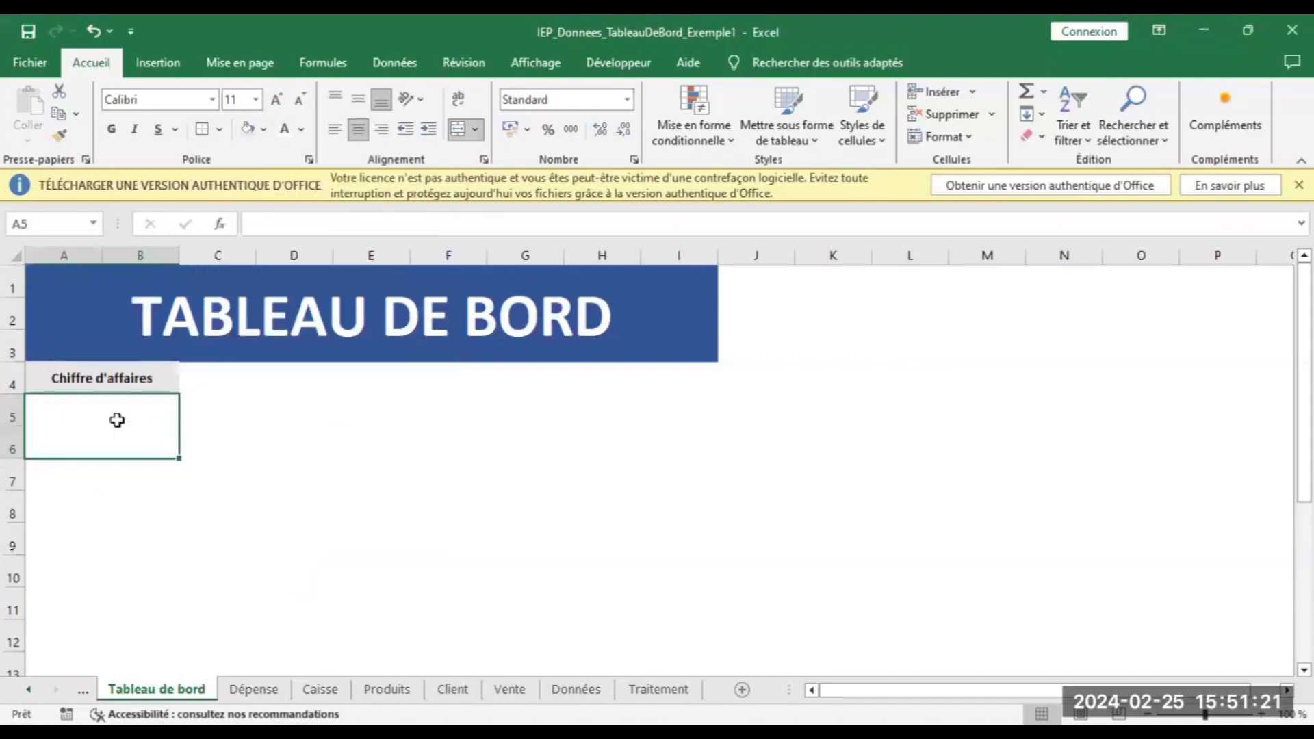
text(=)
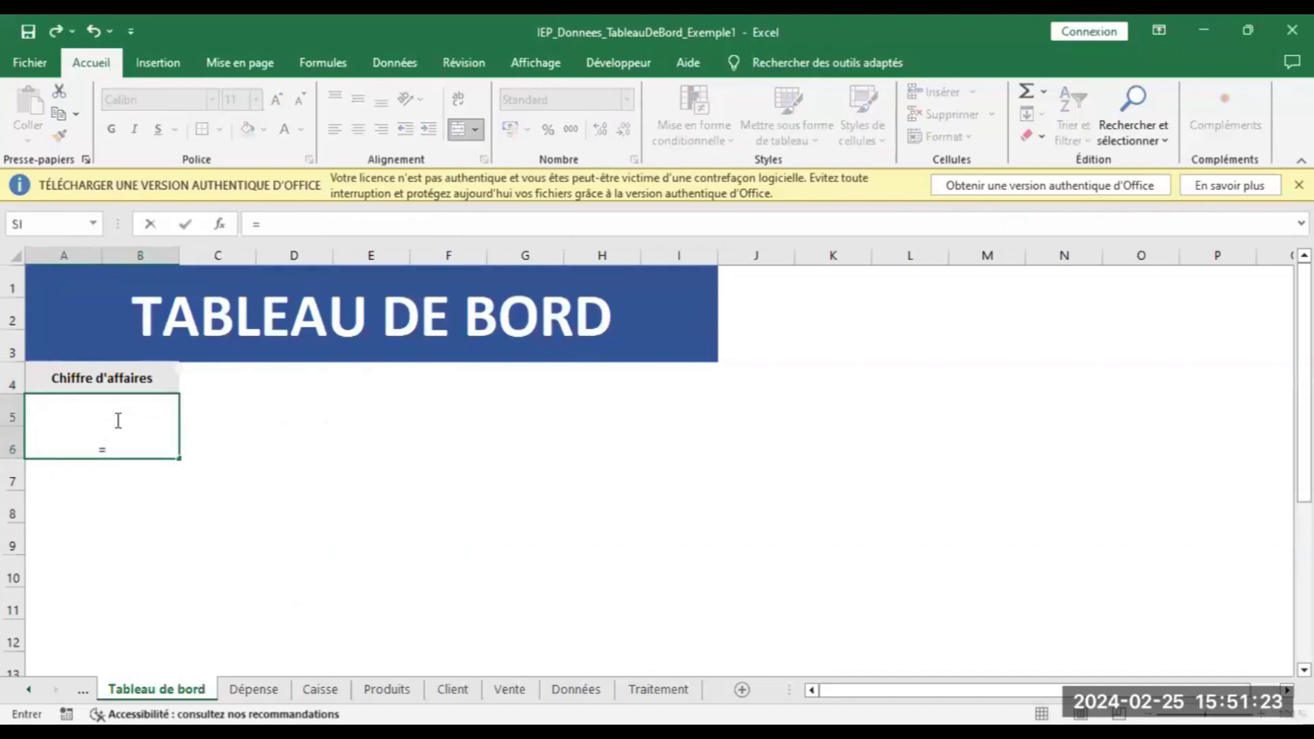
Link the revenue value box to the pivot table's Total général on the Traitement sheet
click(639, 686)
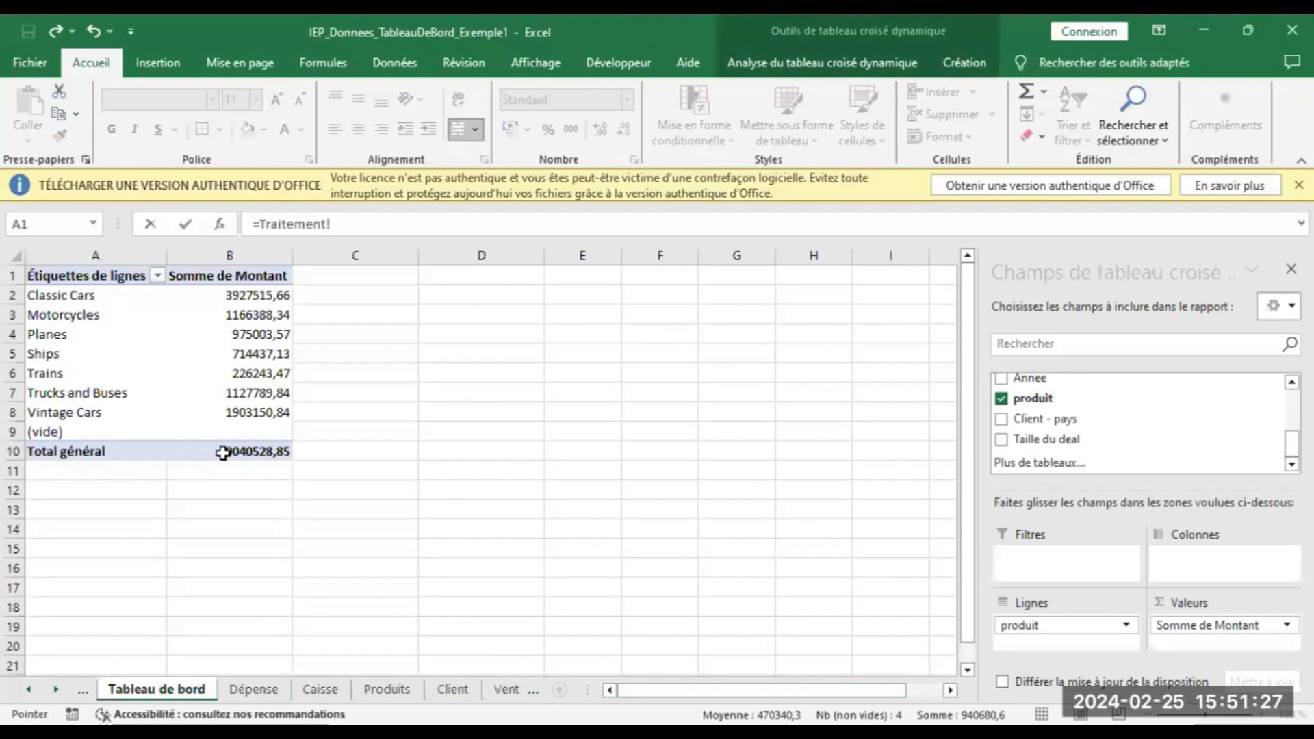
click(223, 454)
key(Return)
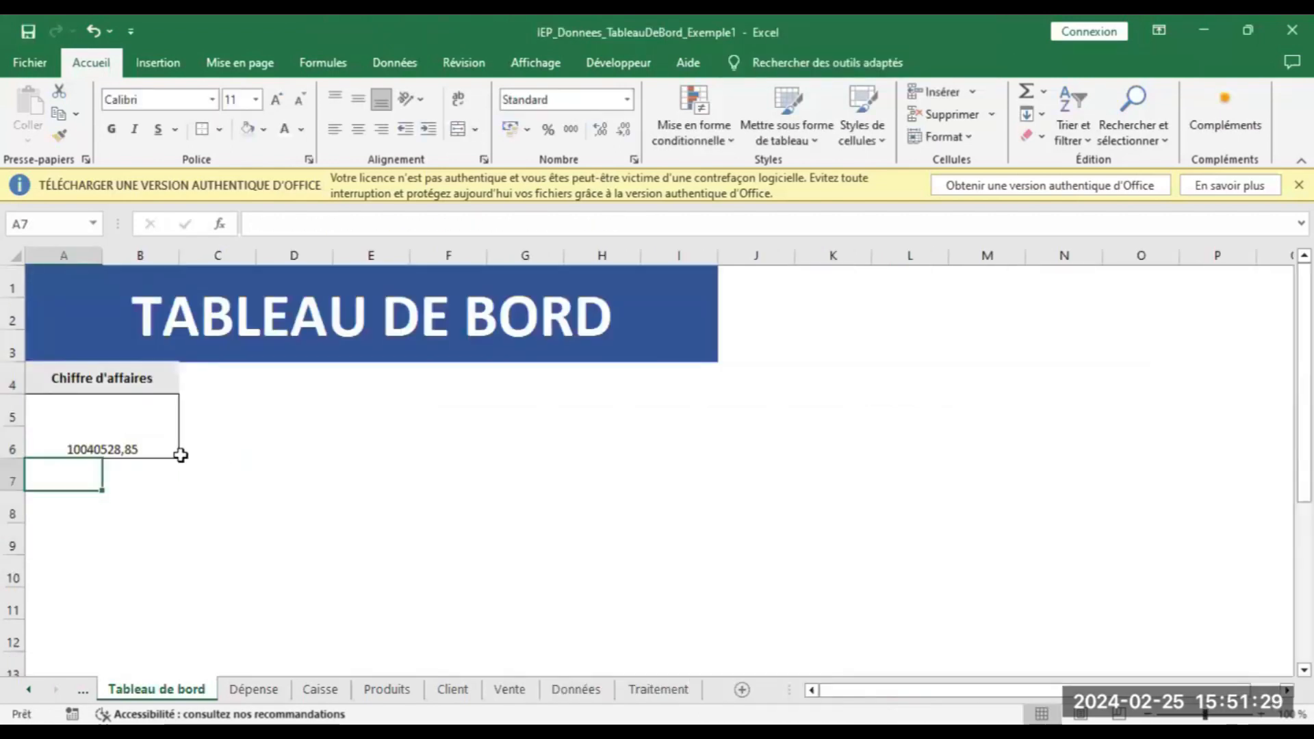
Format A5's 10 040 528,85 centred vertically, with thousands separators, in bold at a fitting size
click(130, 448)
click(350, 107)
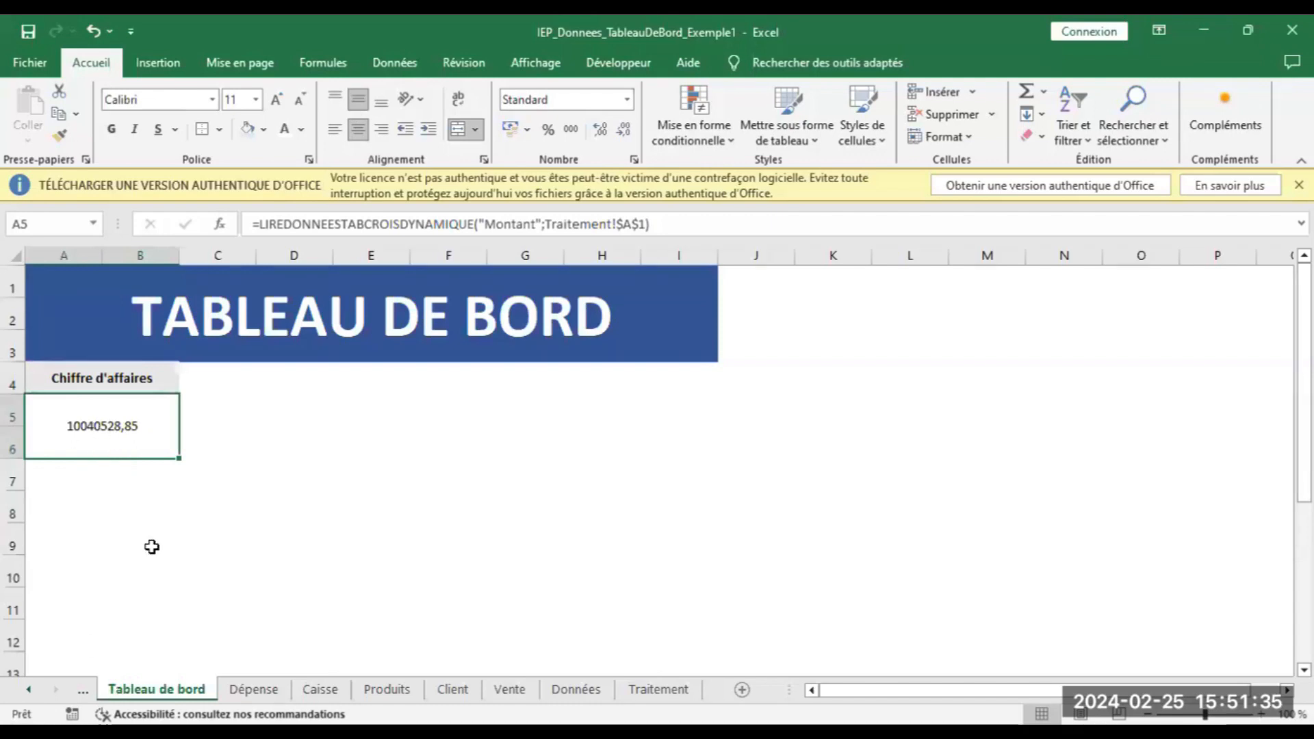
click(571, 132)
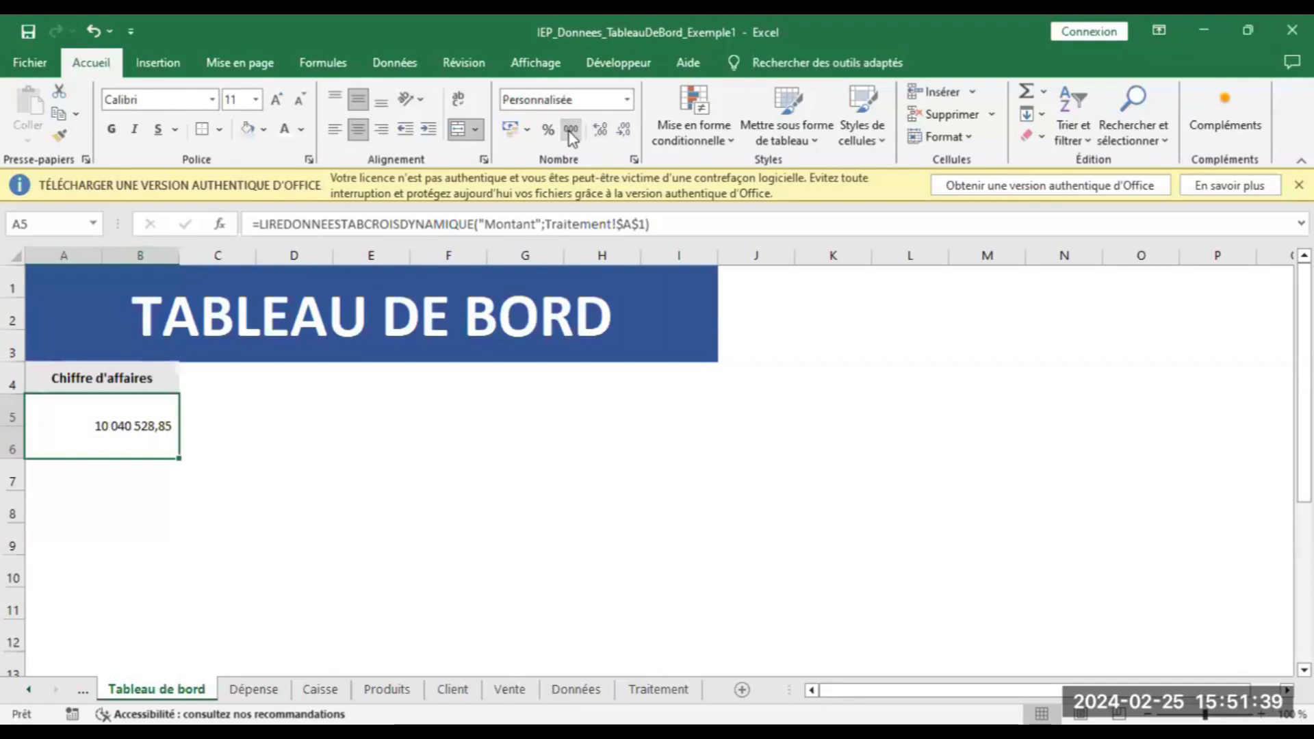
click(277, 100)
click(276, 100)
click(277, 100)
click(276, 100)
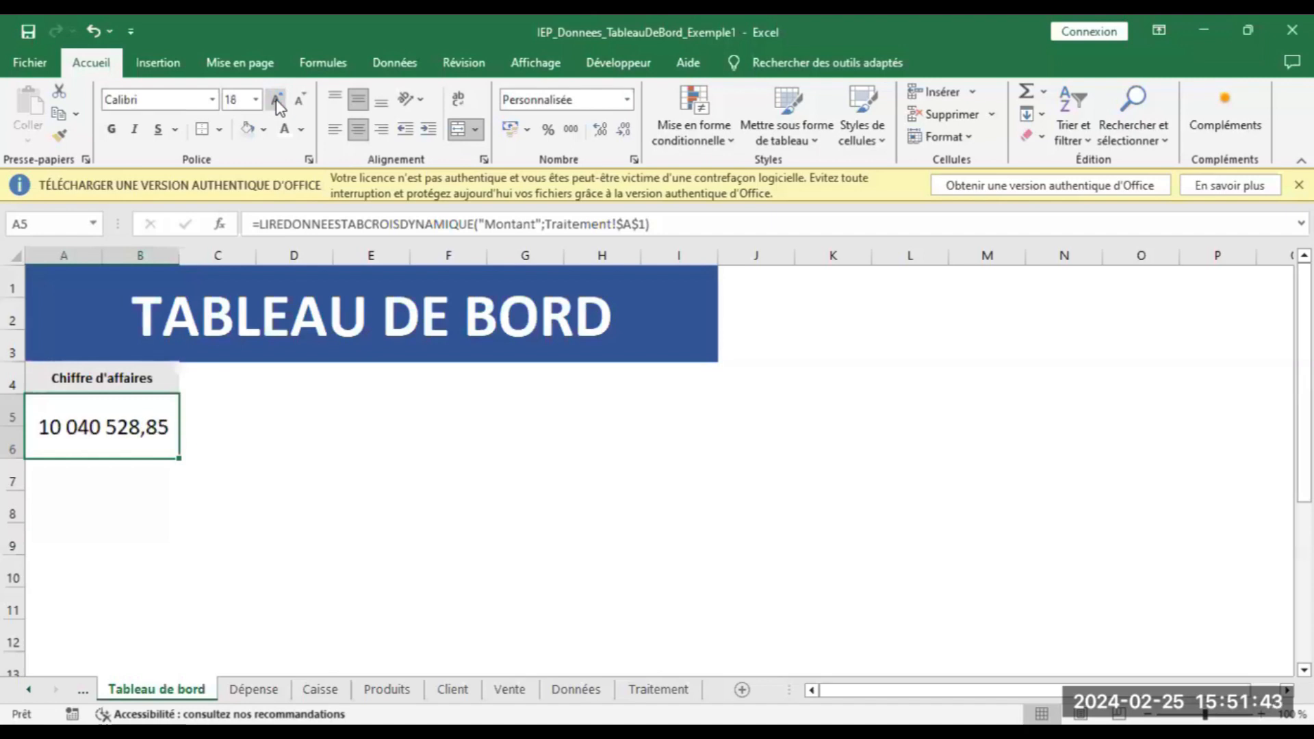
click(276, 100)
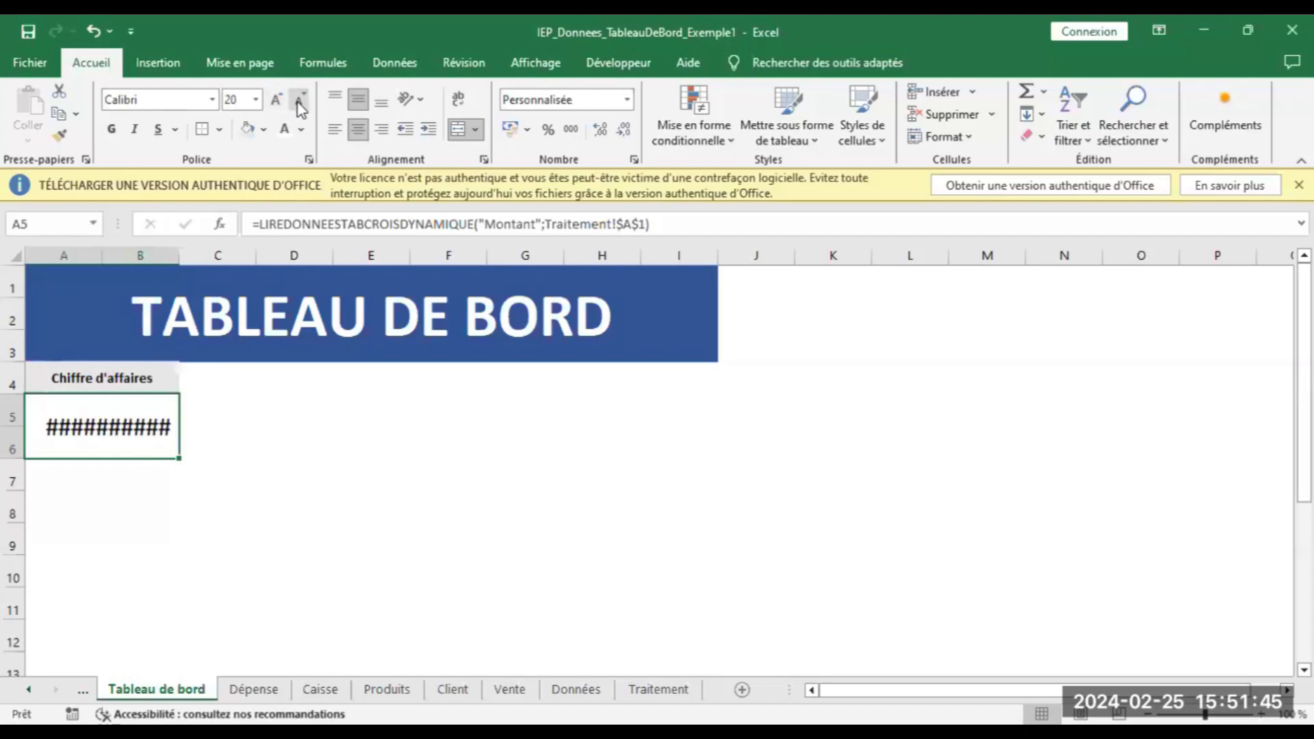
click(298, 103)
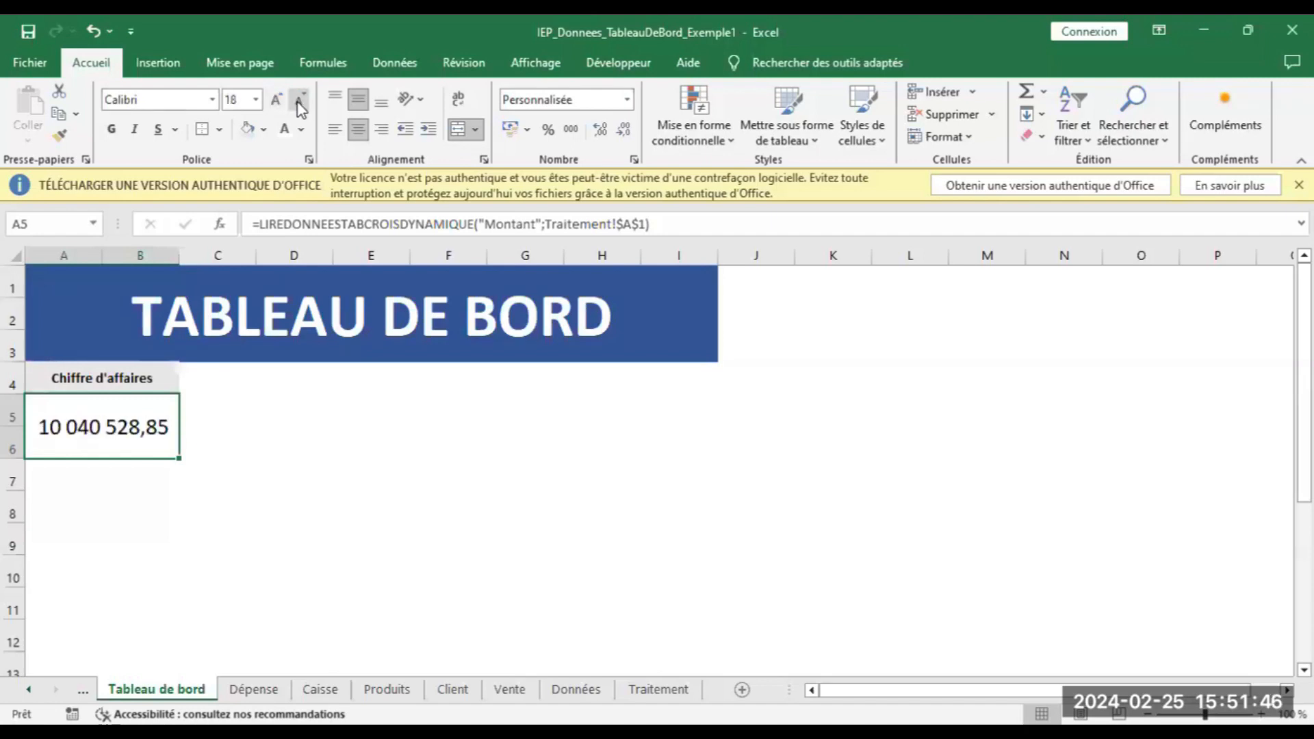
click(112, 130)
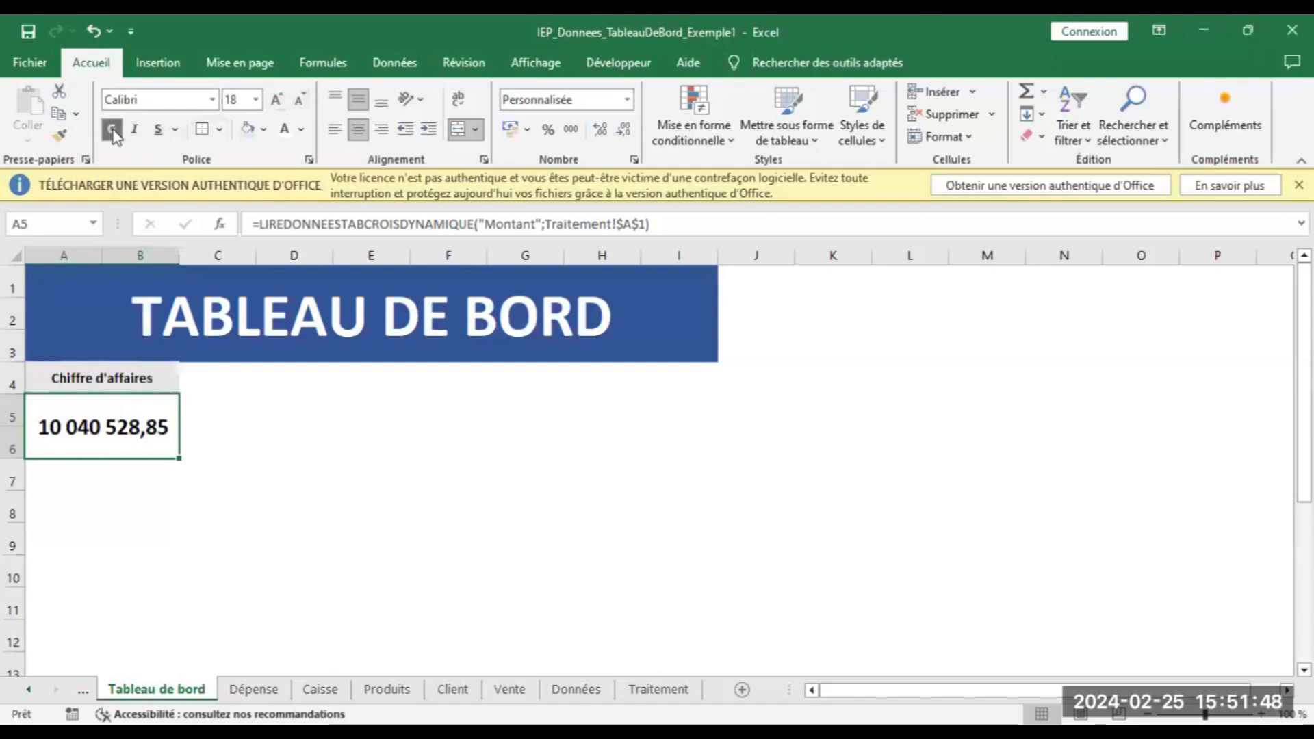
Enlarge the Chiffre d'affaires label in A4 by two font-size steps
click(164, 376)
click(287, 104)
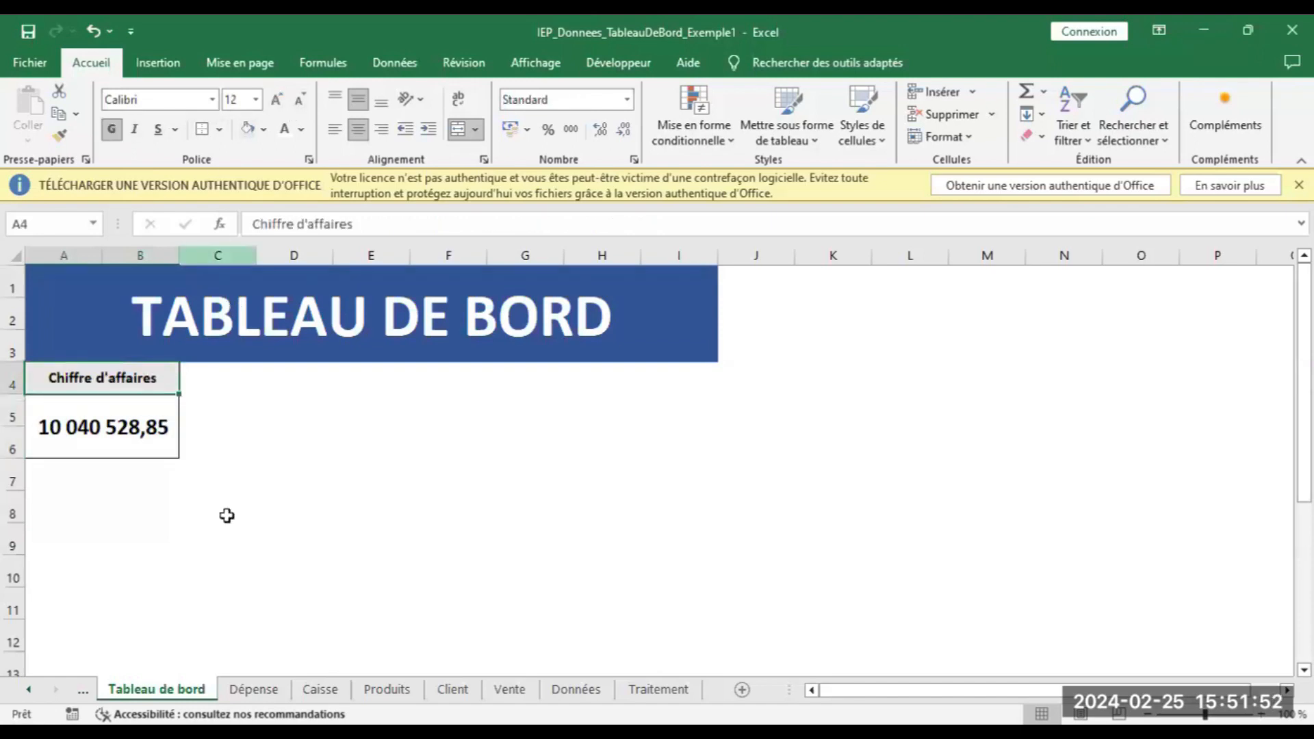
click(277, 105)
click(274, 466)
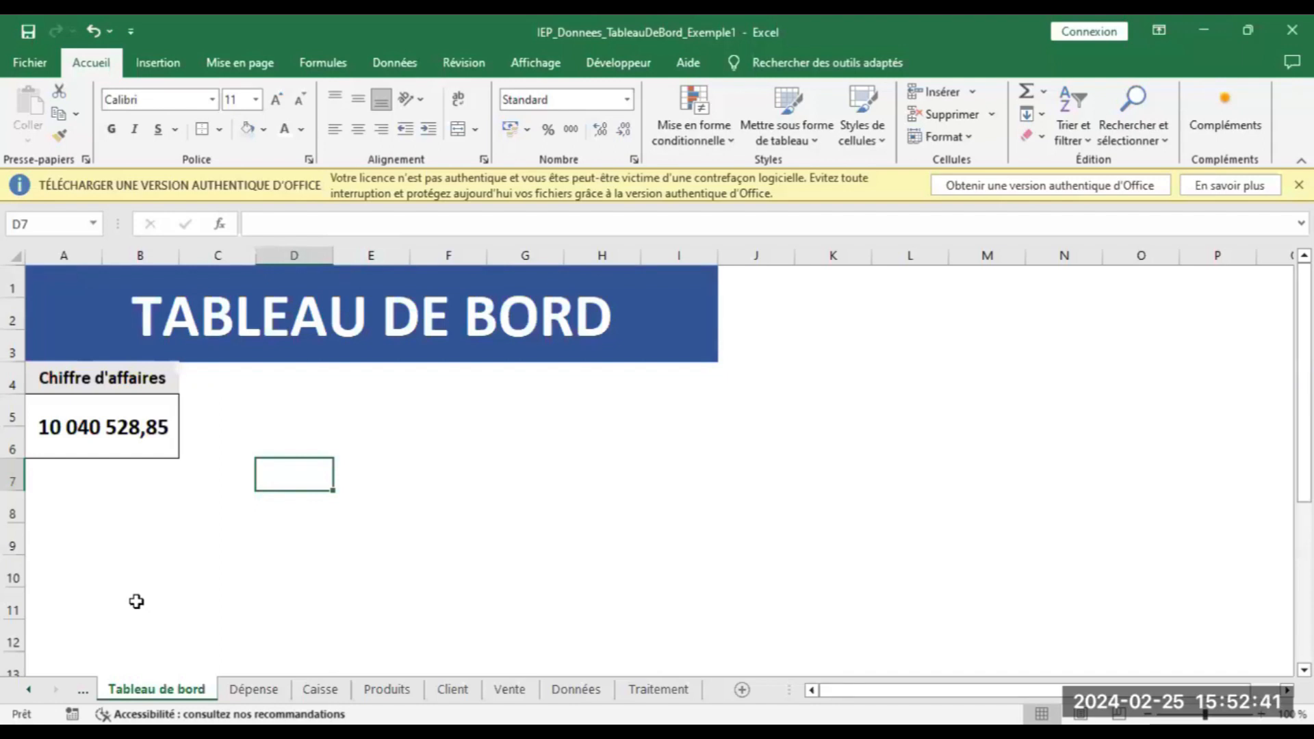
Go to the Dépense sheet and use its Accueil button to return home
click(254, 689)
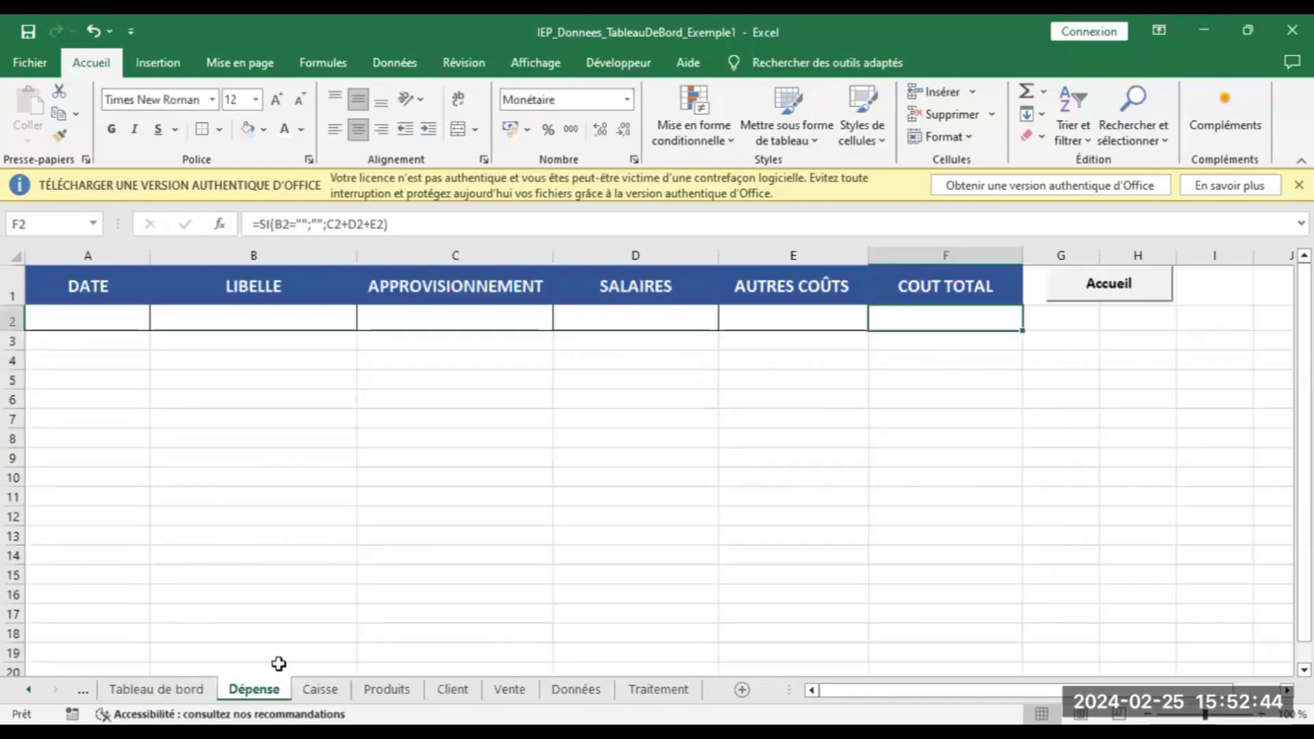
click(1114, 285)
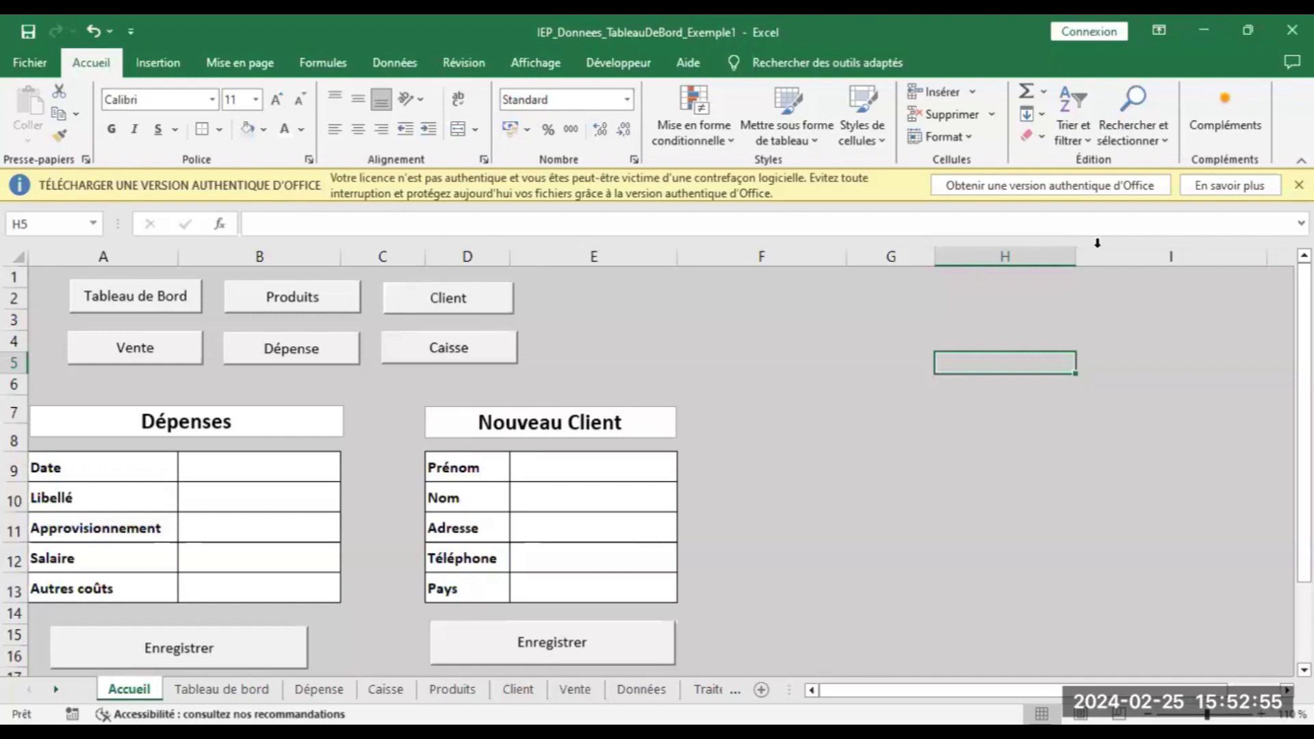
Uncheck Développeur under Options > Personnaliser le ruban and confirm with OK
click(1240, 26)
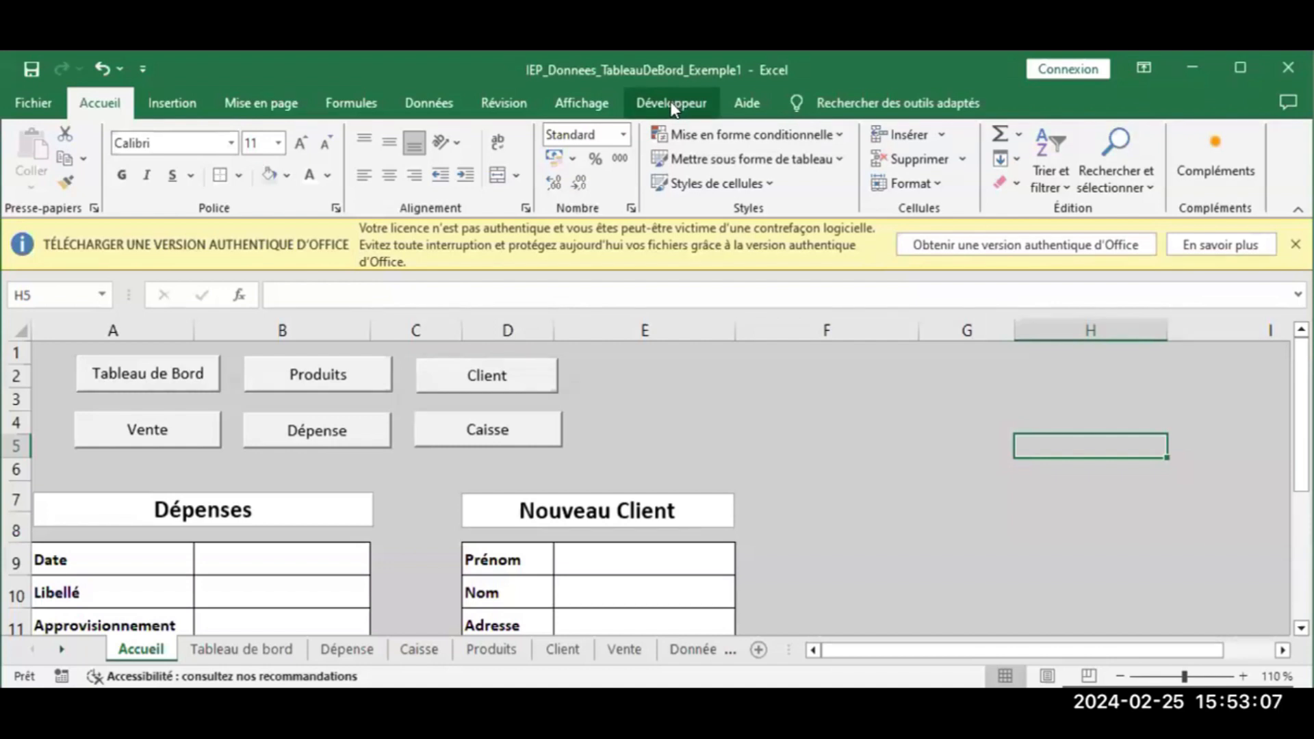
click(28, 97)
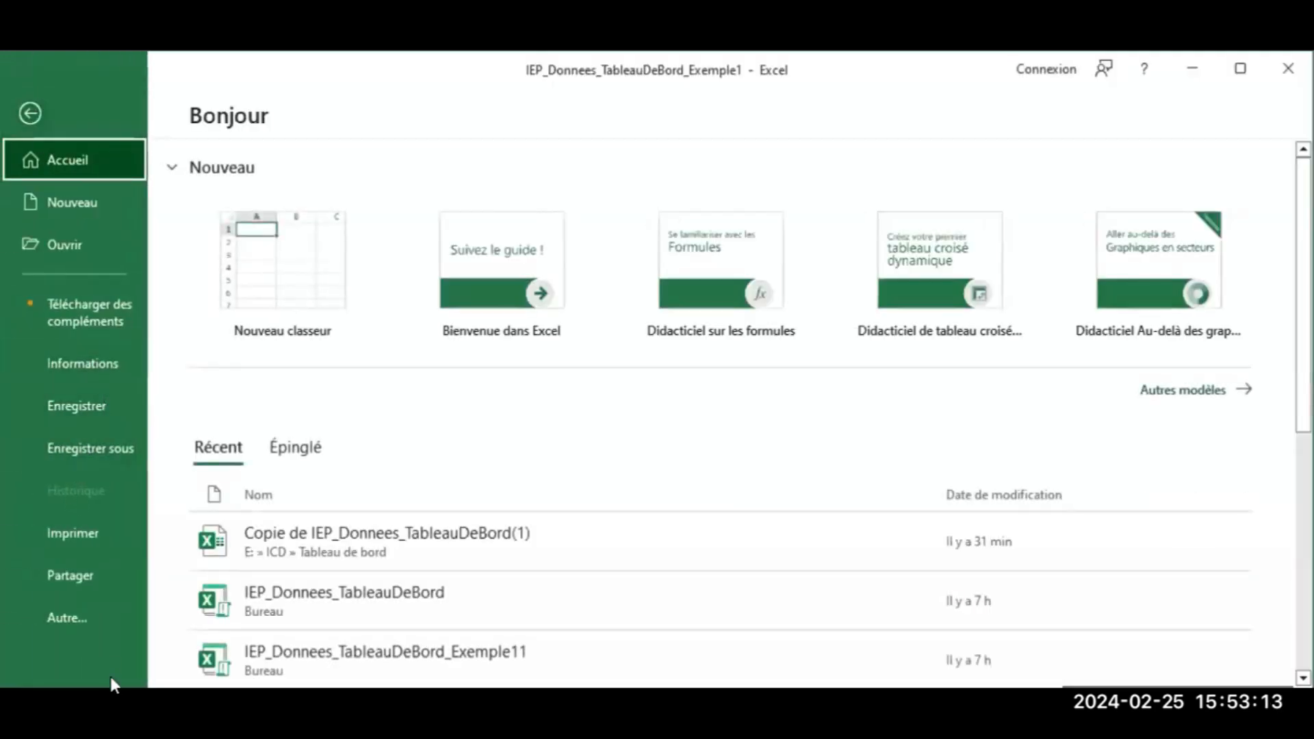
click(69, 616)
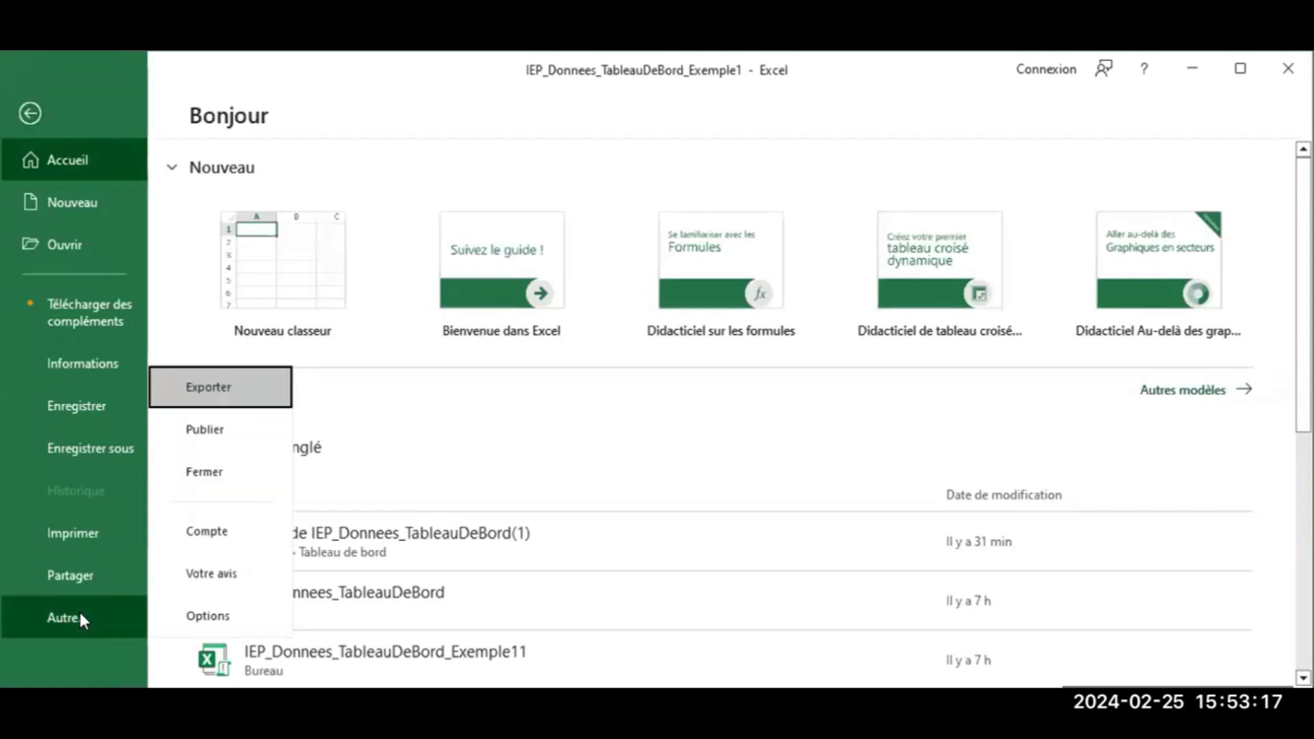
click(197, 616)
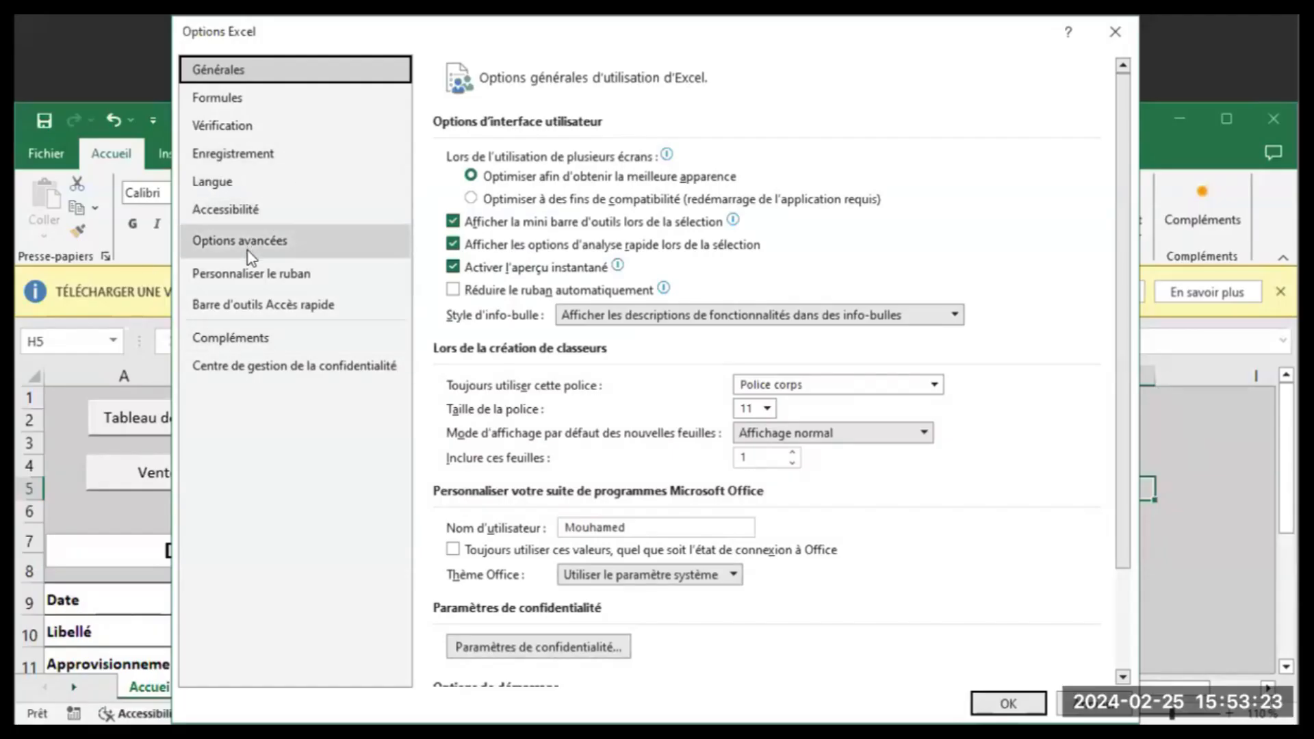
click(246, 271)
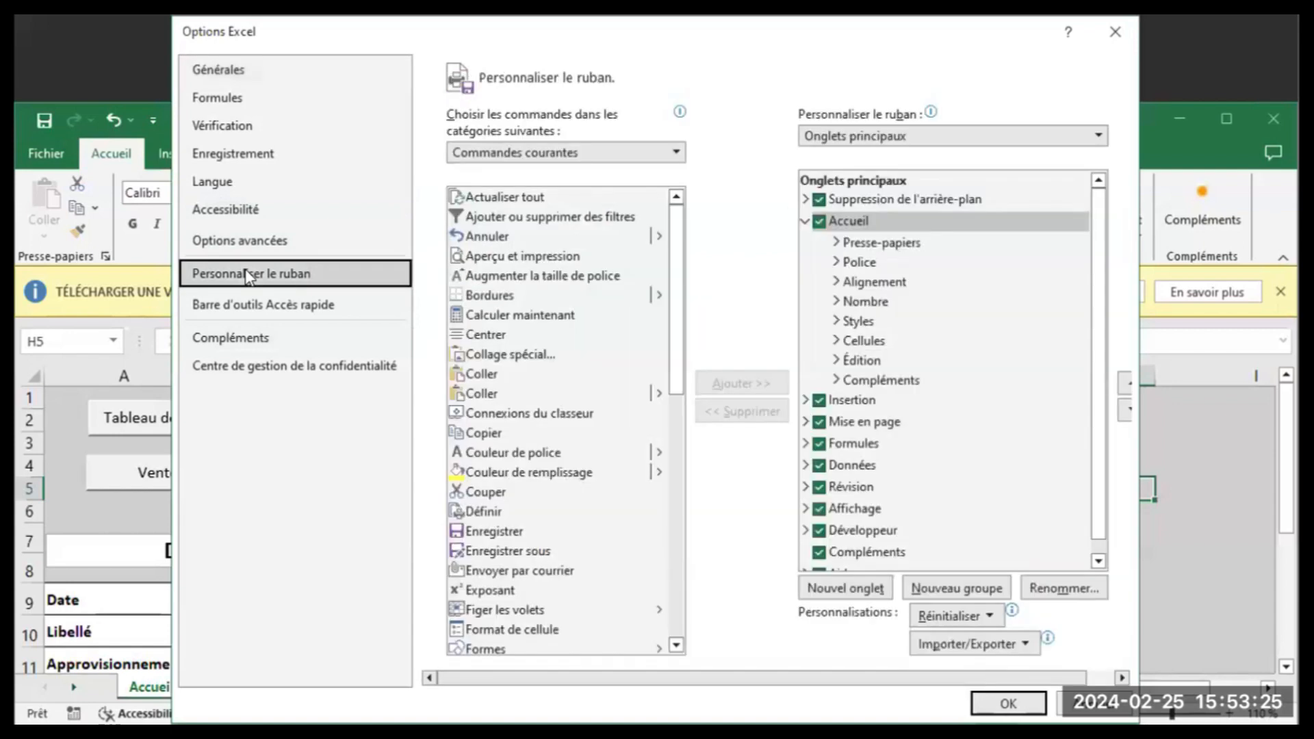
click(819, 531)
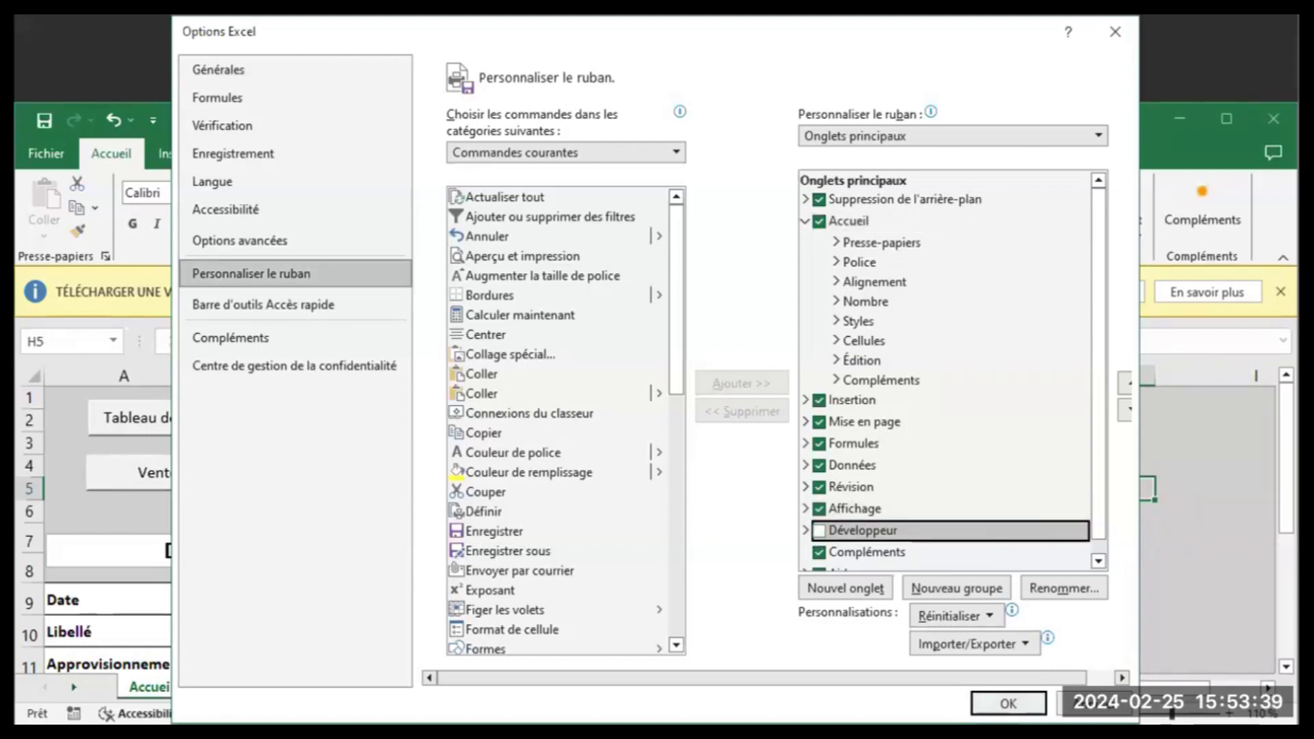
click(1009, 704)
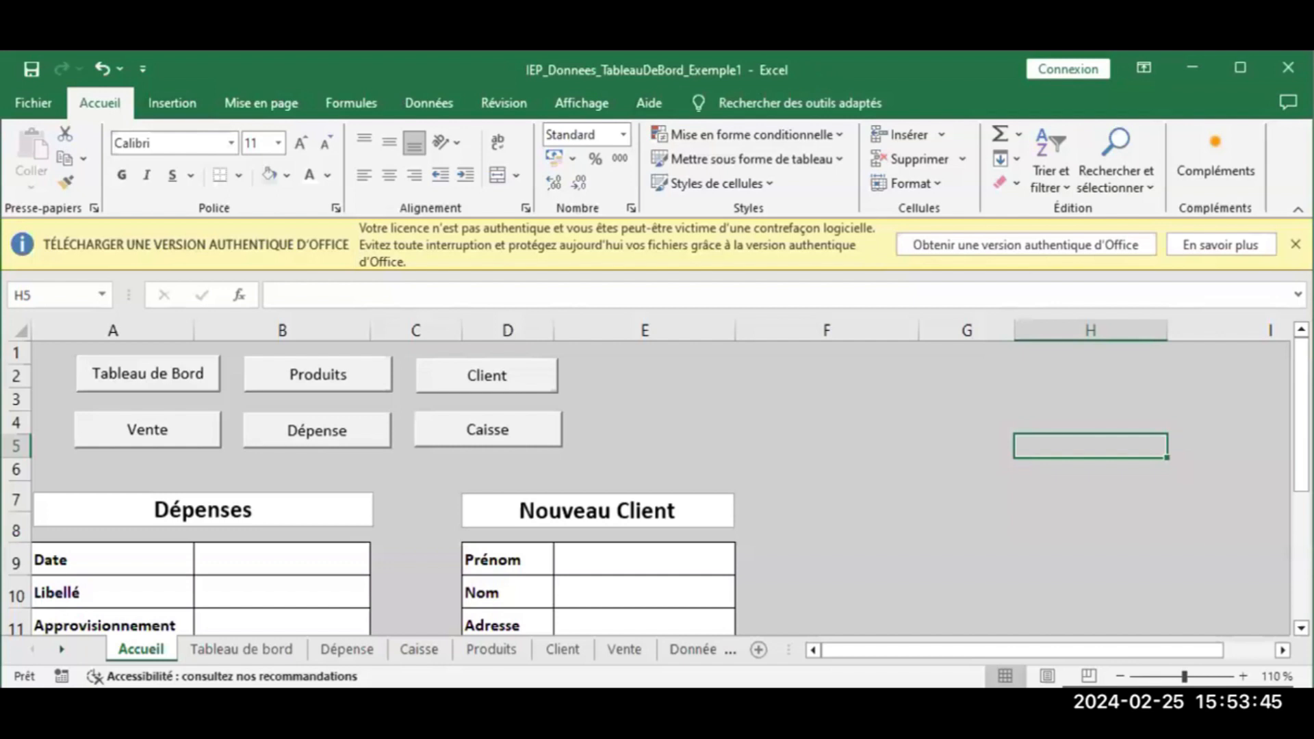
Re-check Développeur in Options > Personnaliser le ruban, confirm, then maximize and restore the window
click(39, 100)
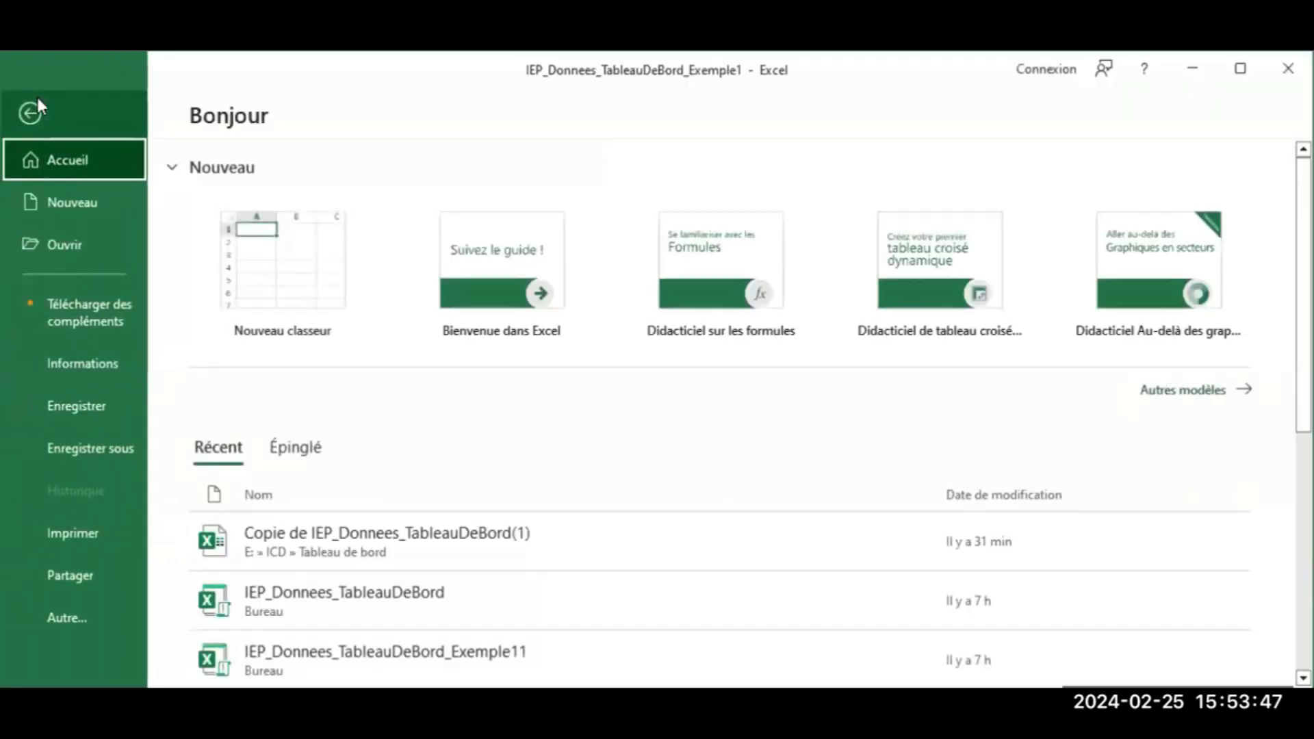
click(68, 605)
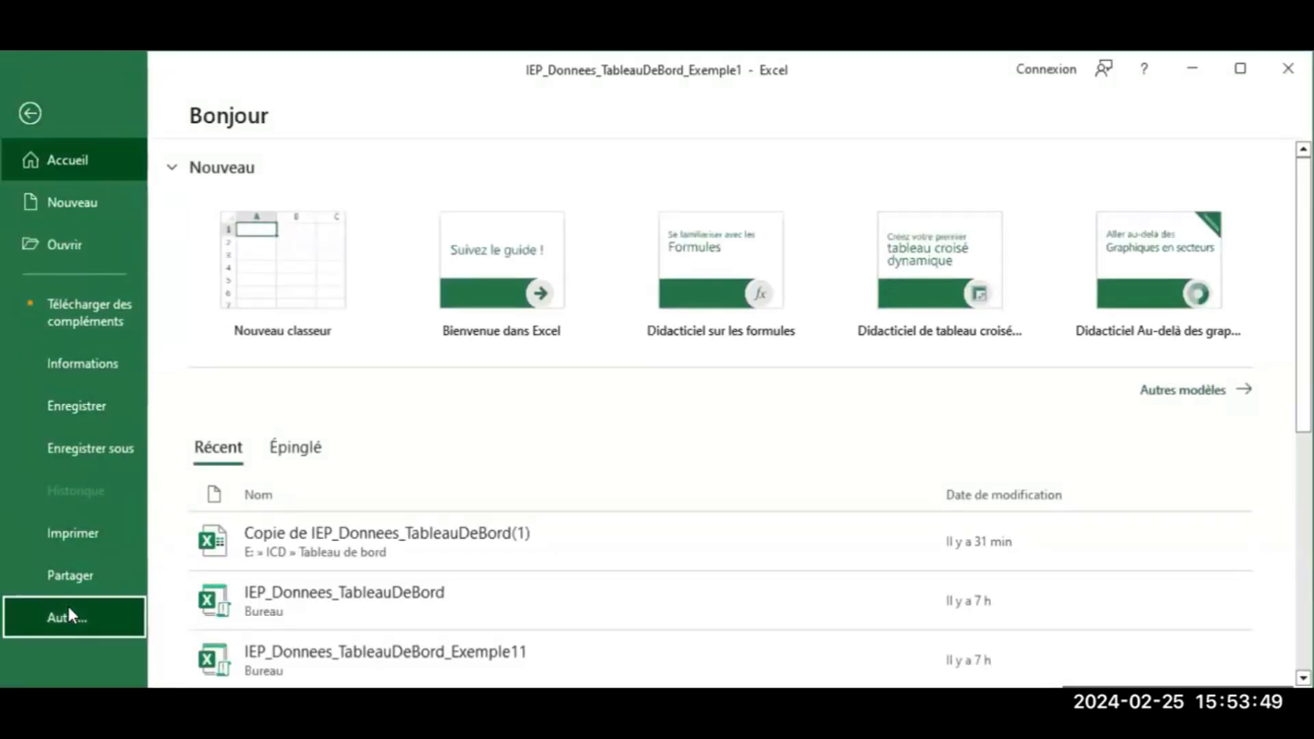
click(197, 618)
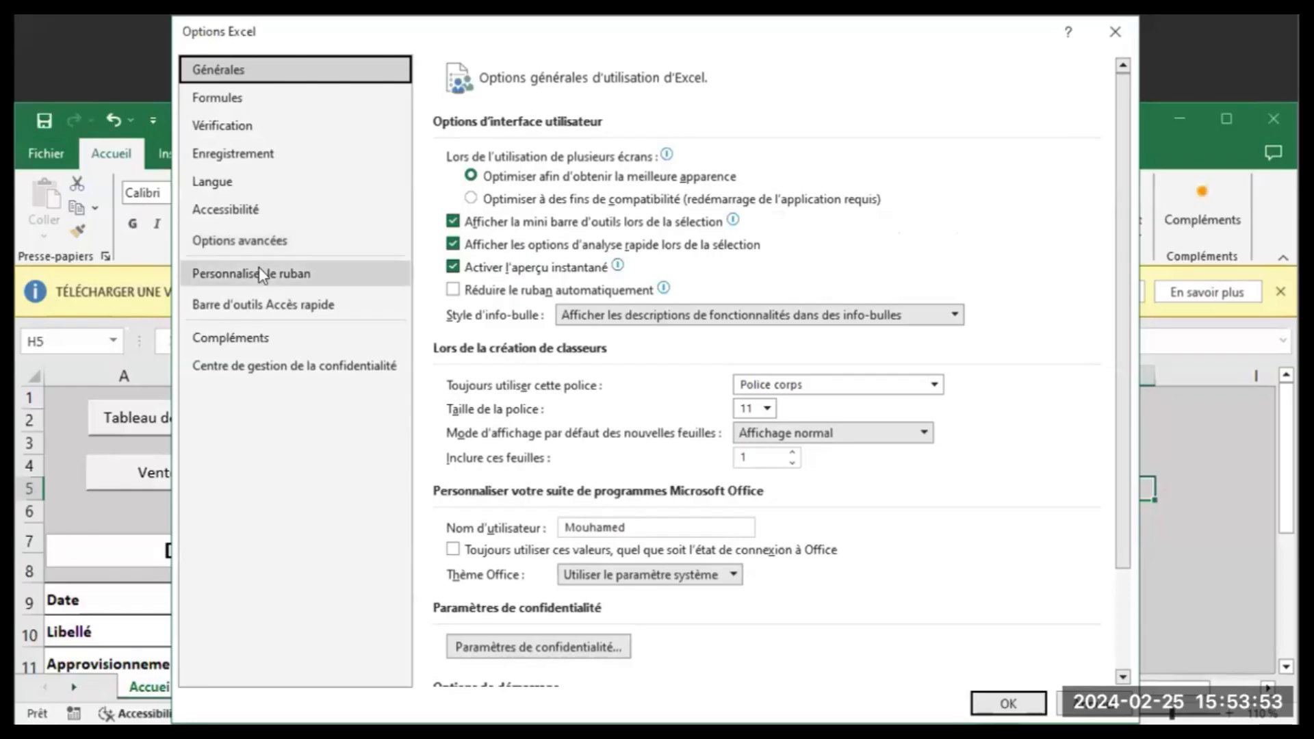
click(262, 273)
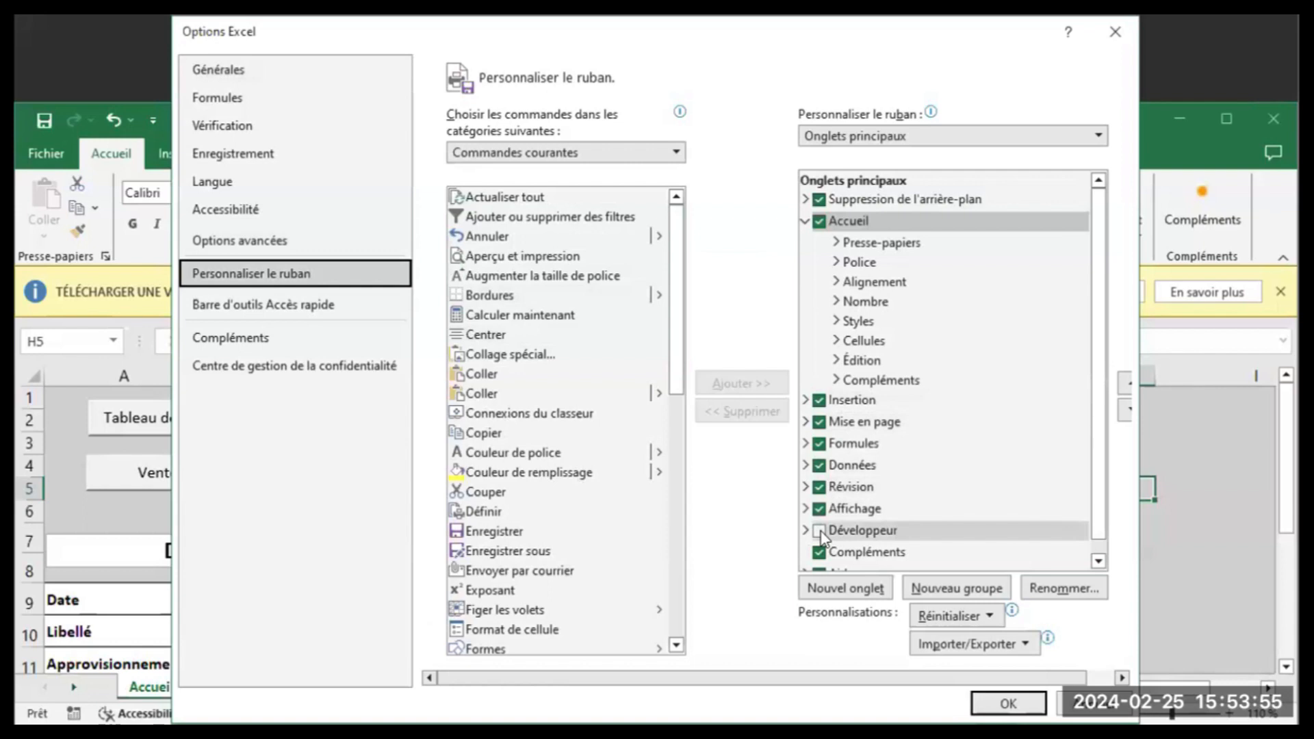
click(820, 532)
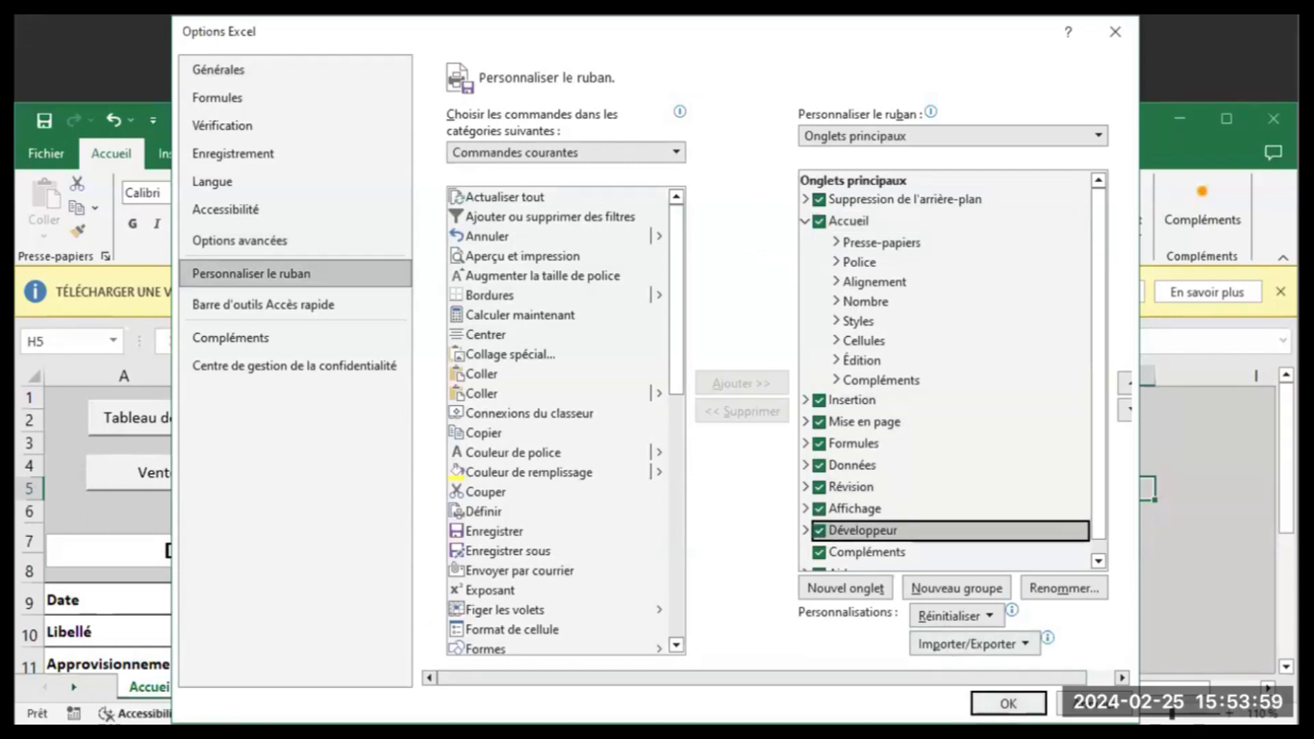
click(1031, 701)
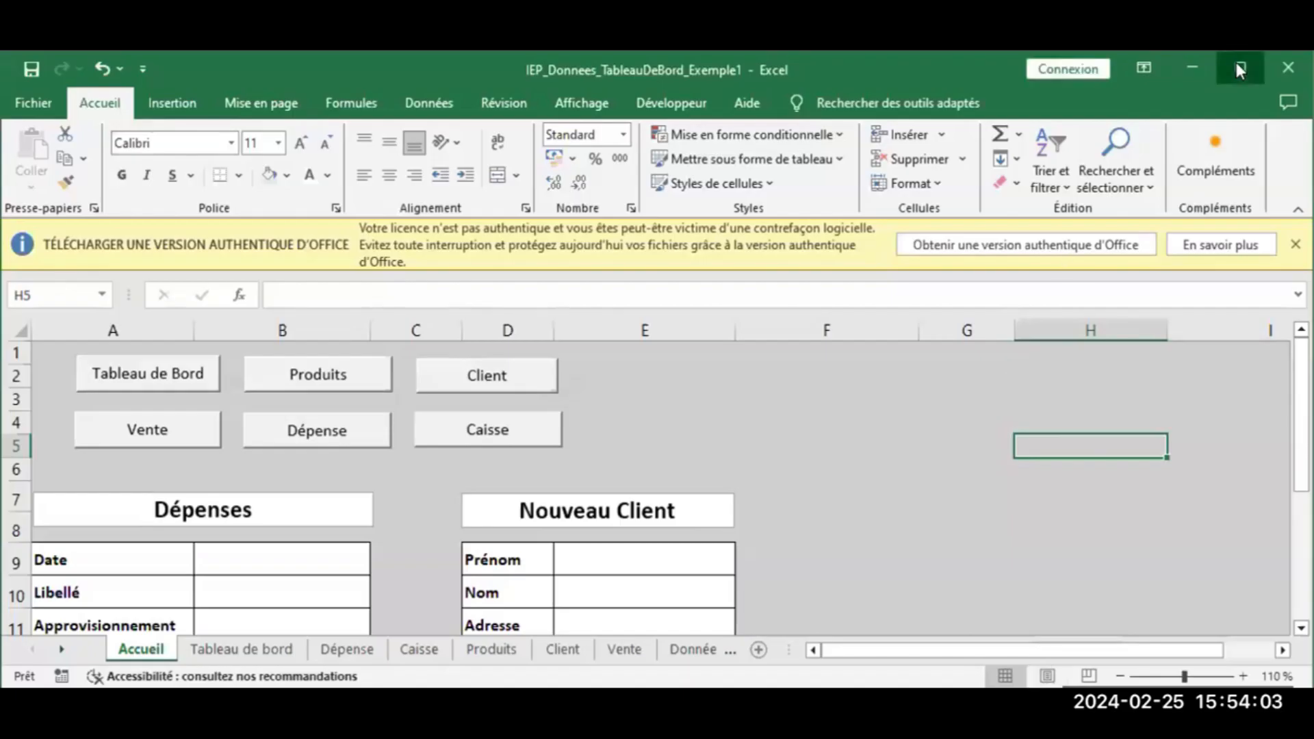
click(1236, 63)
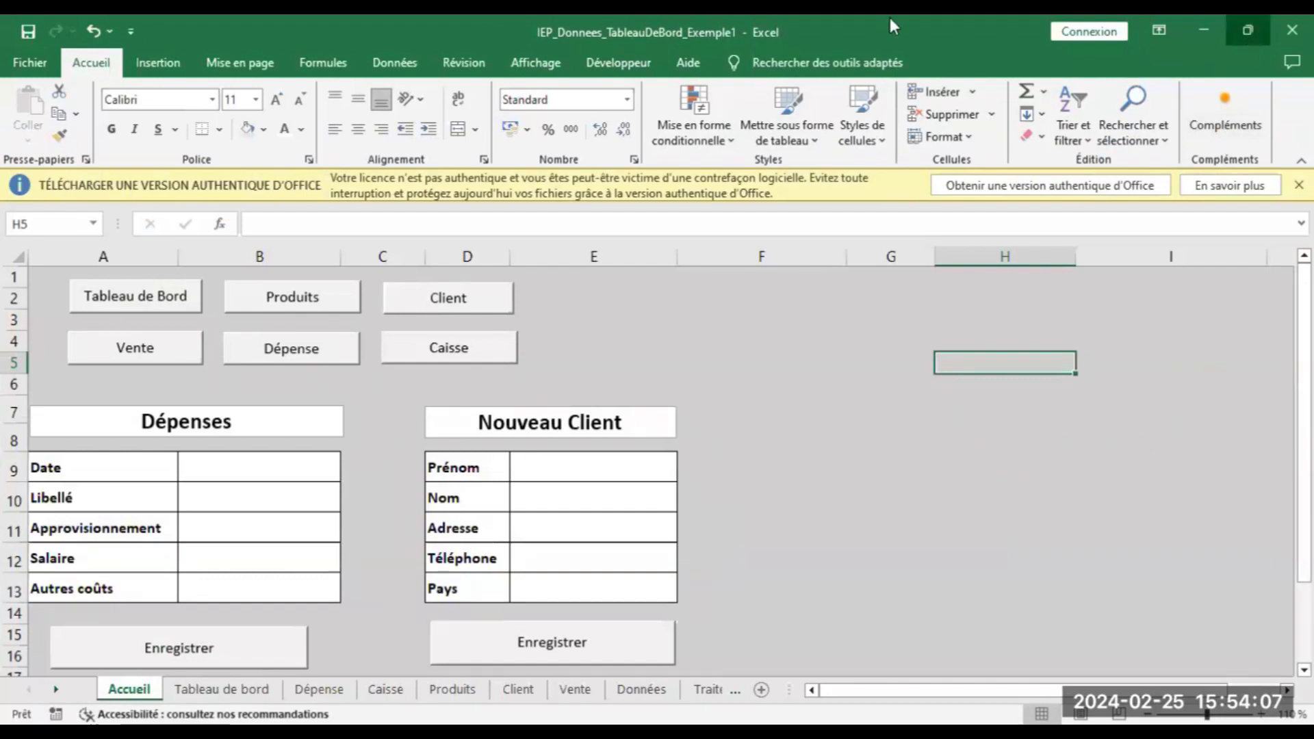
click(1244, 42)
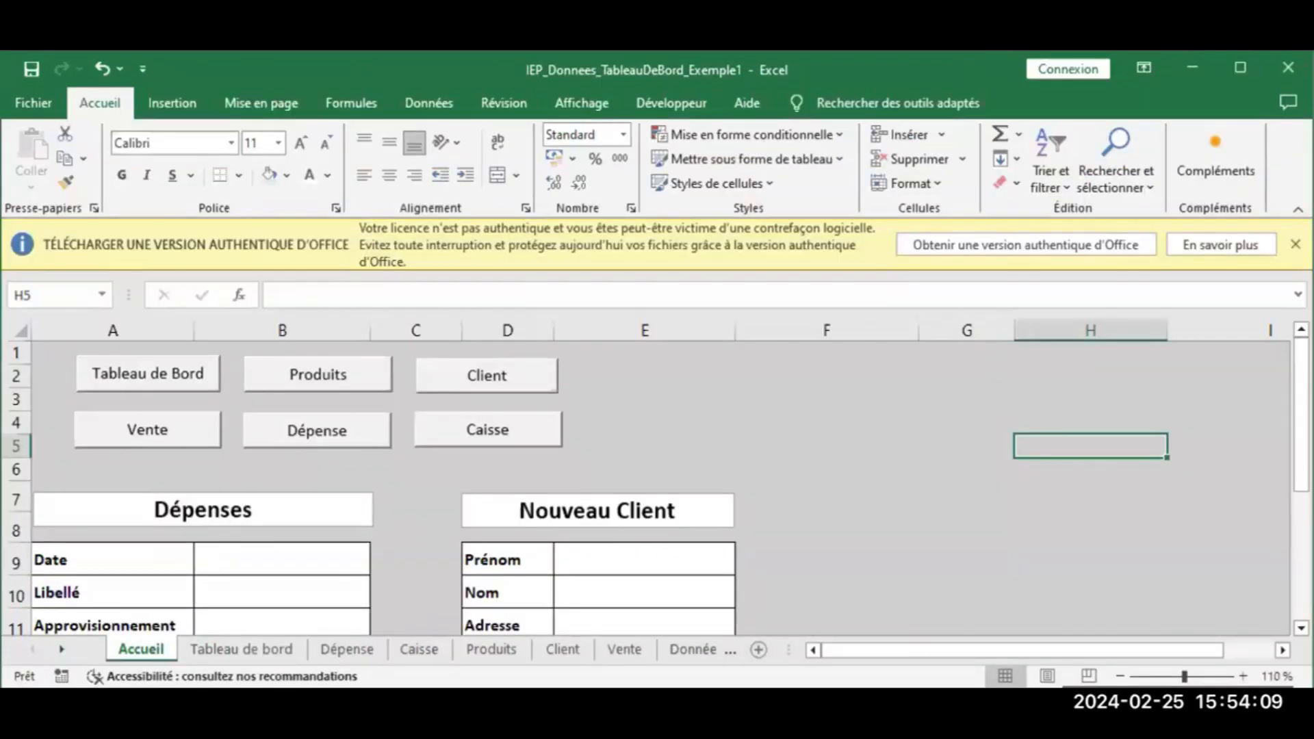
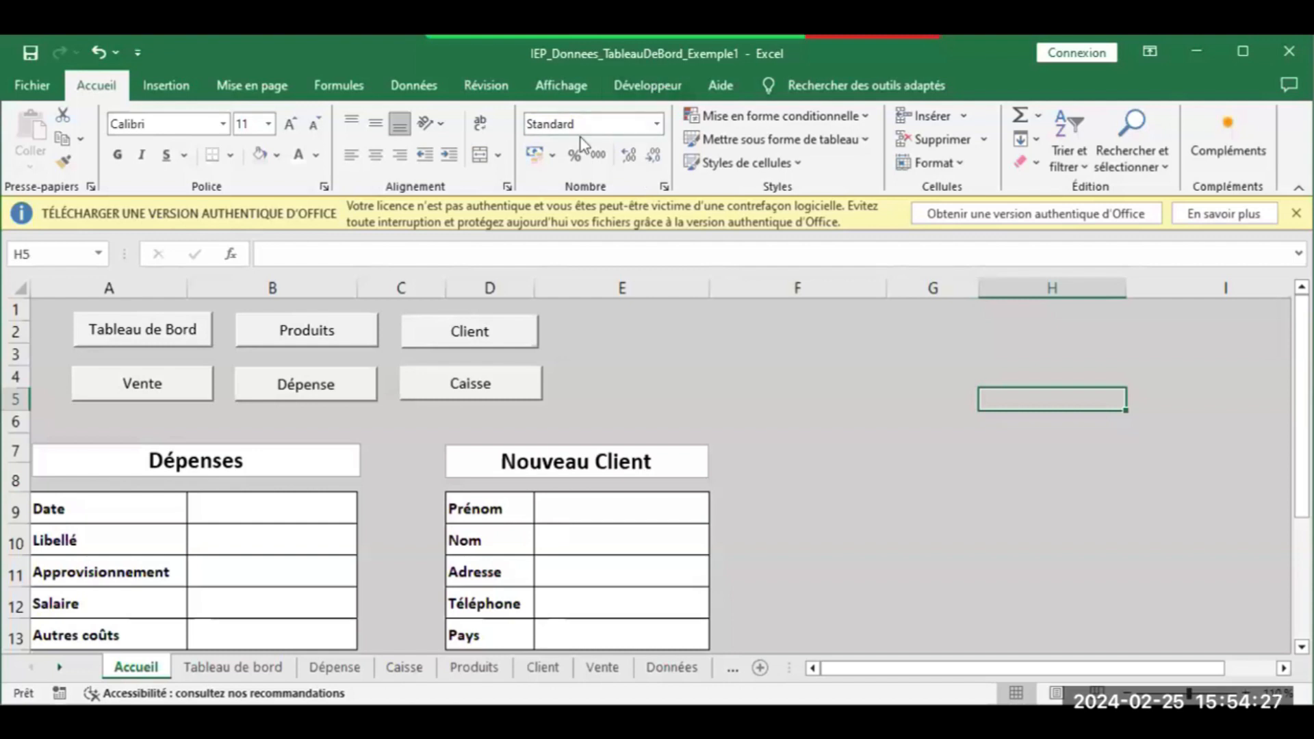
Delete the revenue value and formula in cell A5 of the Tableau de bord sheet
click(224, 670)
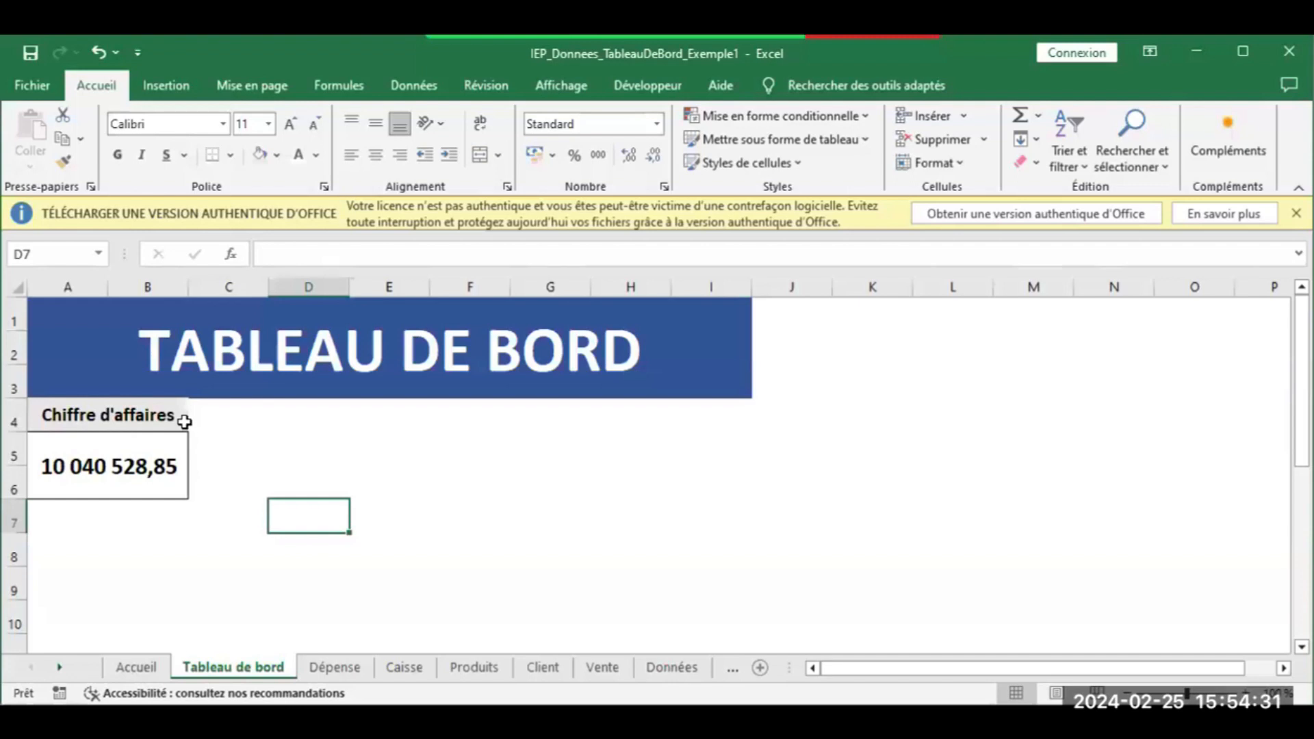
click(145, 459)
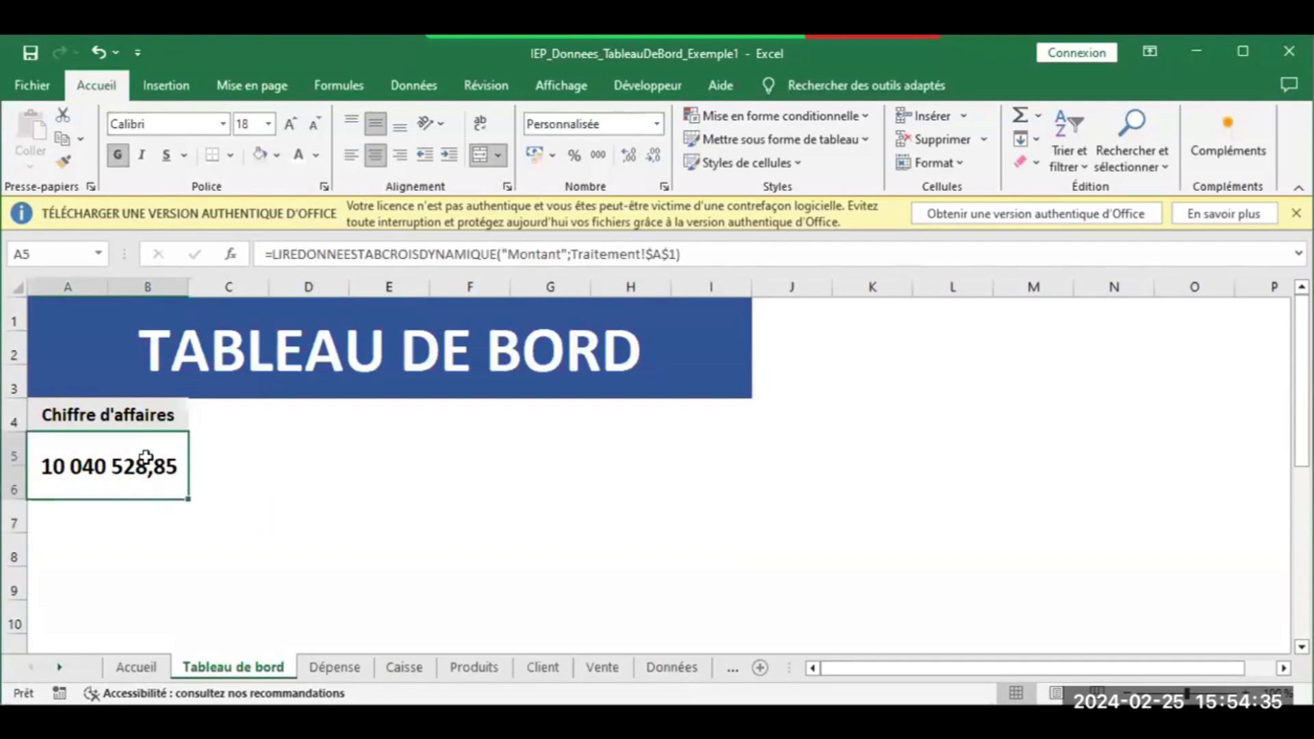
key(Delete)
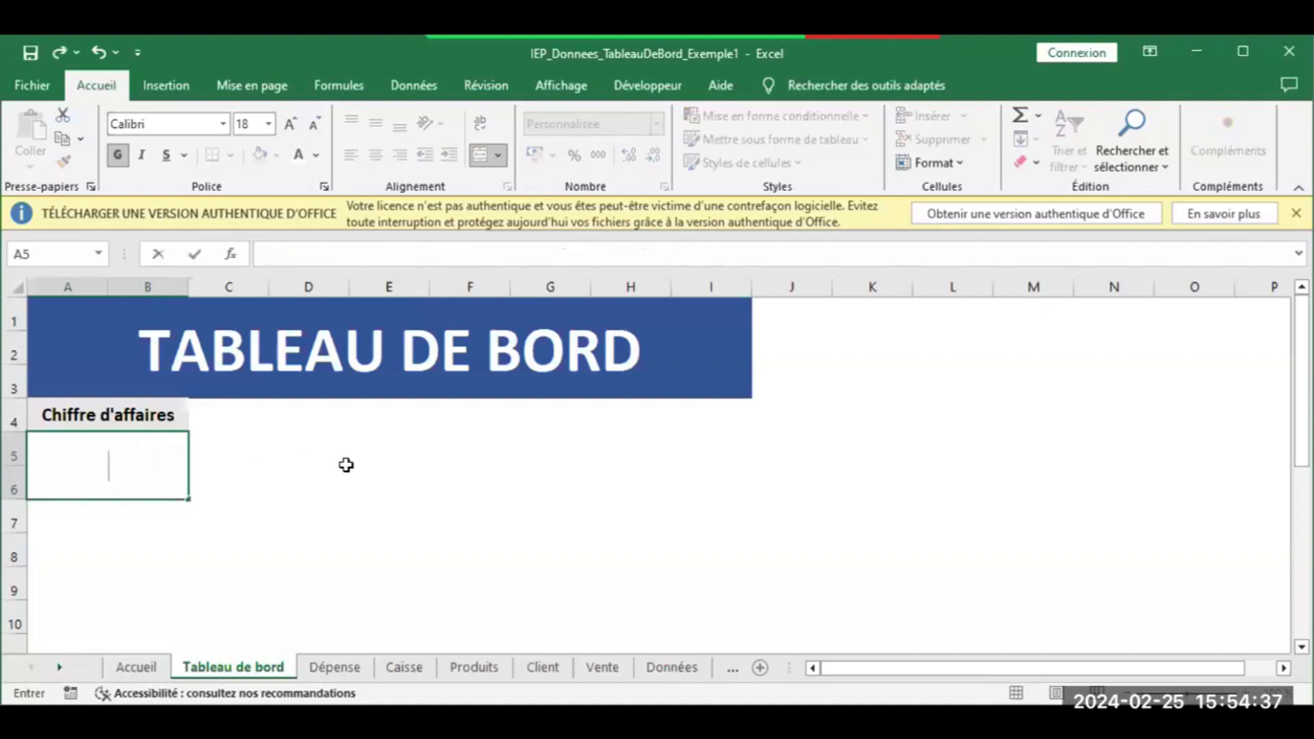
click(346, 469)
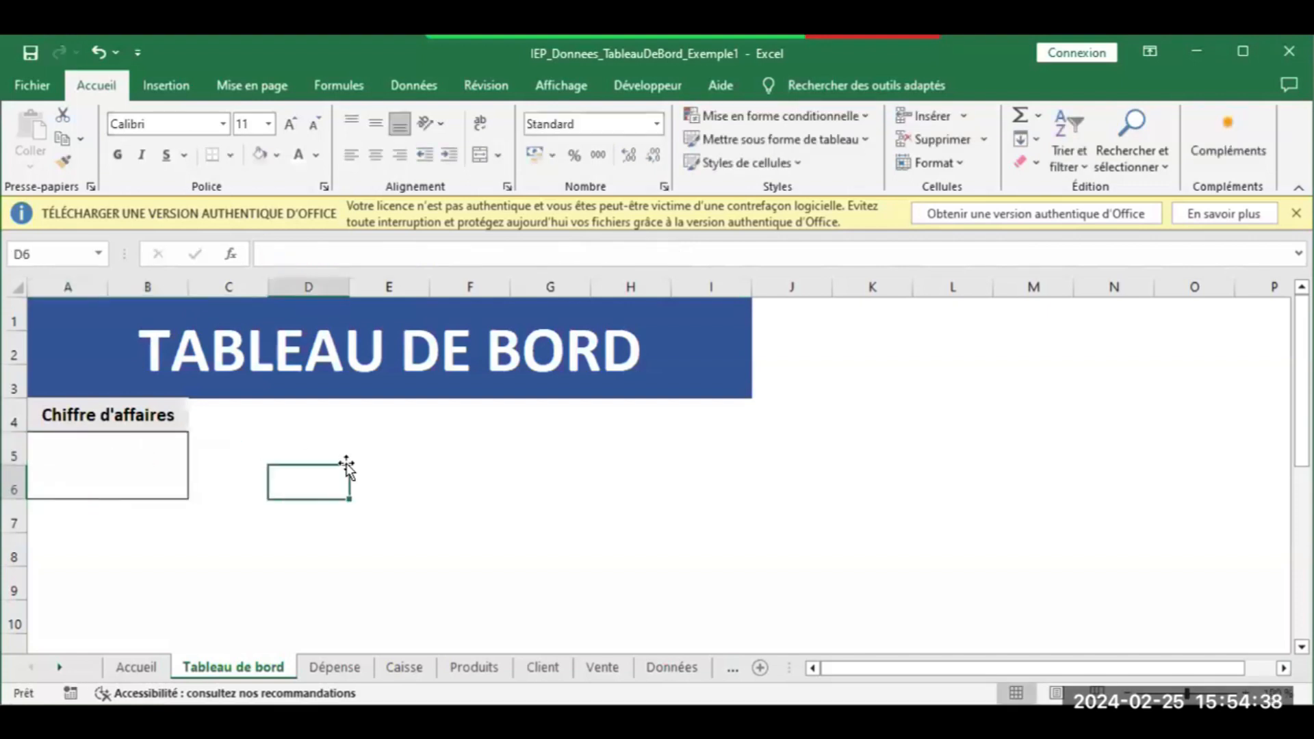
Clear everything from the Traitement sheet, removing the Somme de Montant by produit pivot table
click(668, 677)
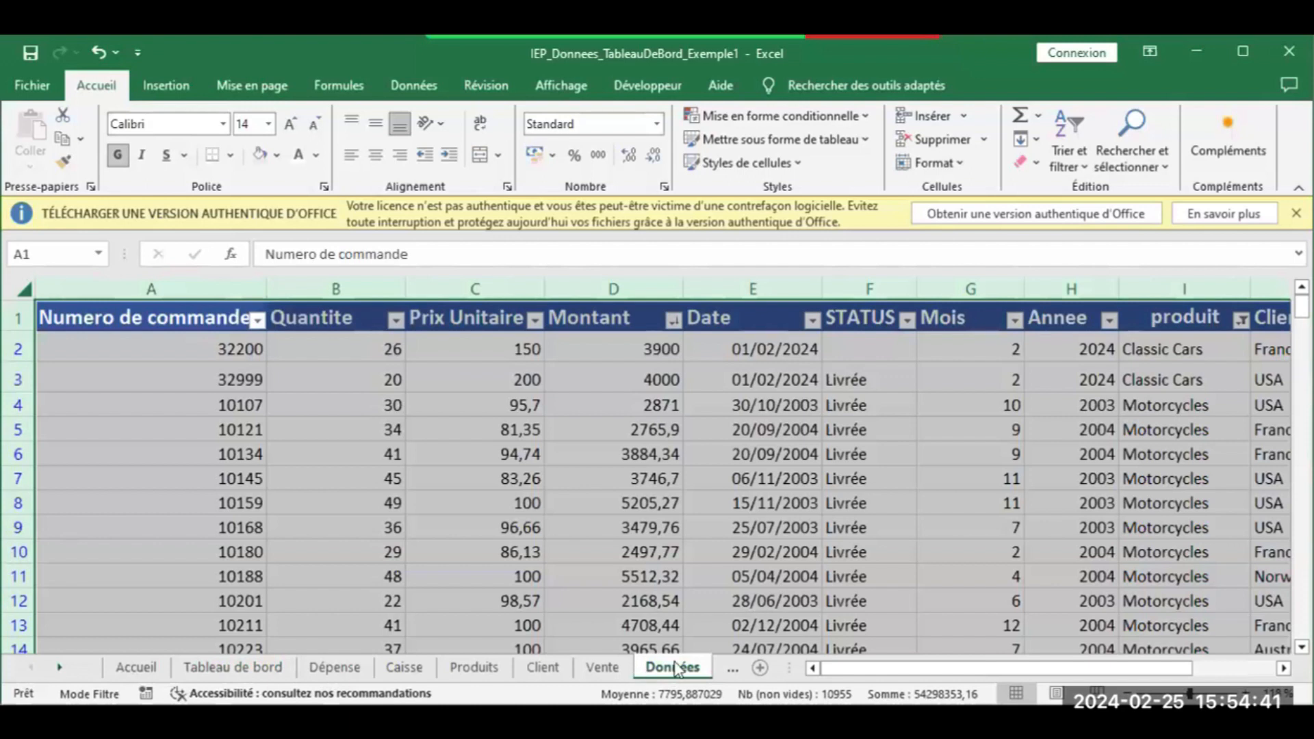
click(724, 669)
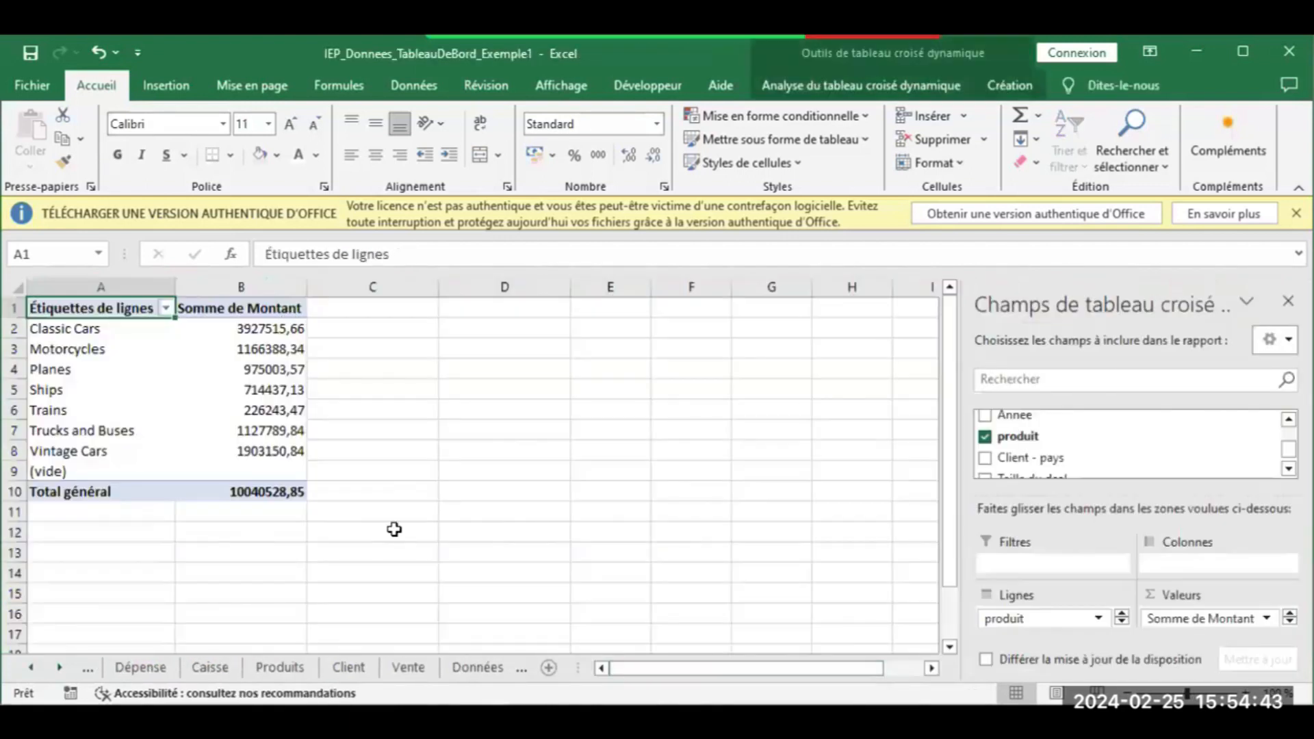
click(394, 529)
key(ctrl+a)
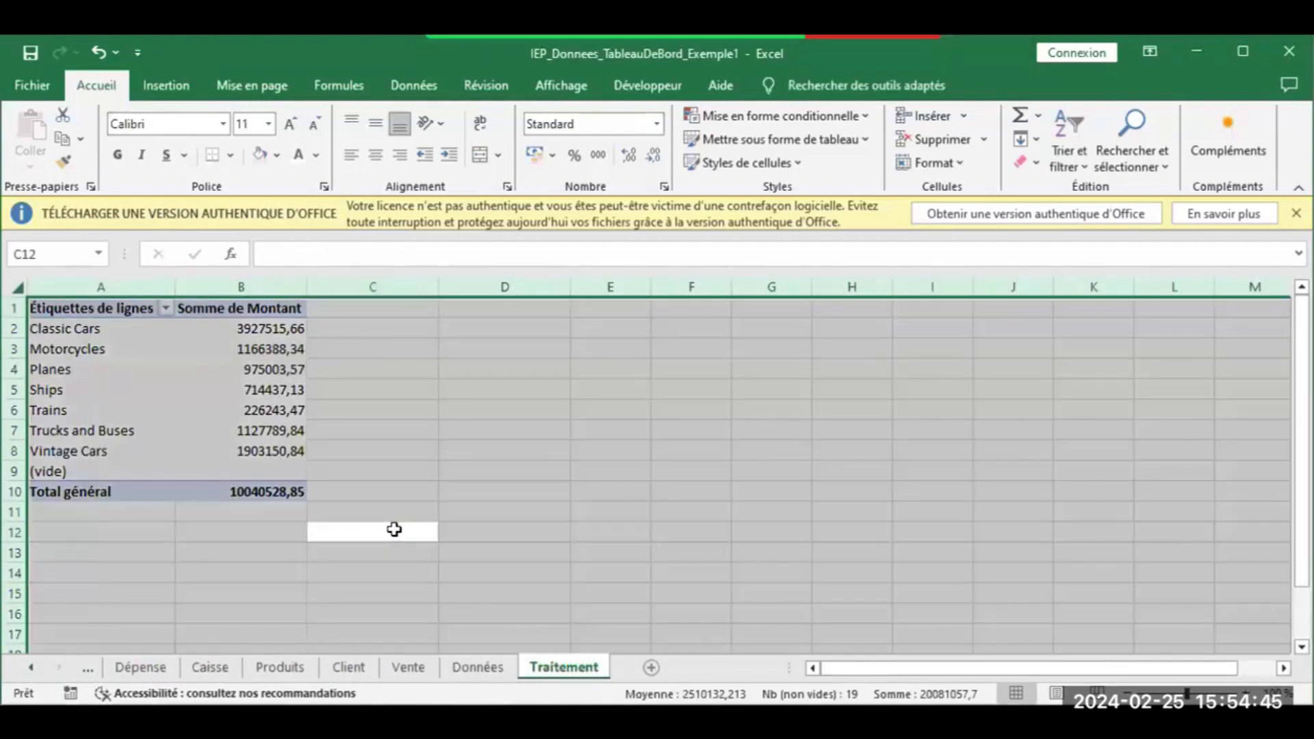
click(1037, 165)
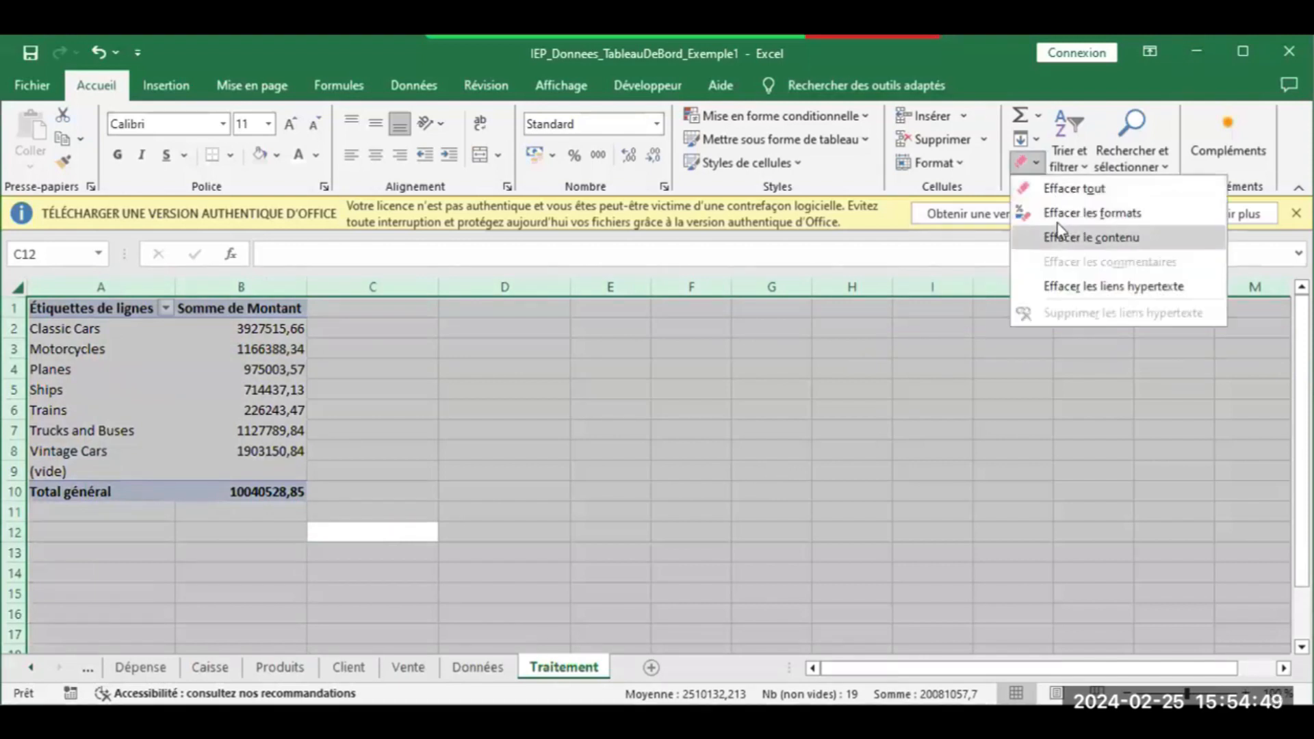
click(1068, 189)
click(639, 442)
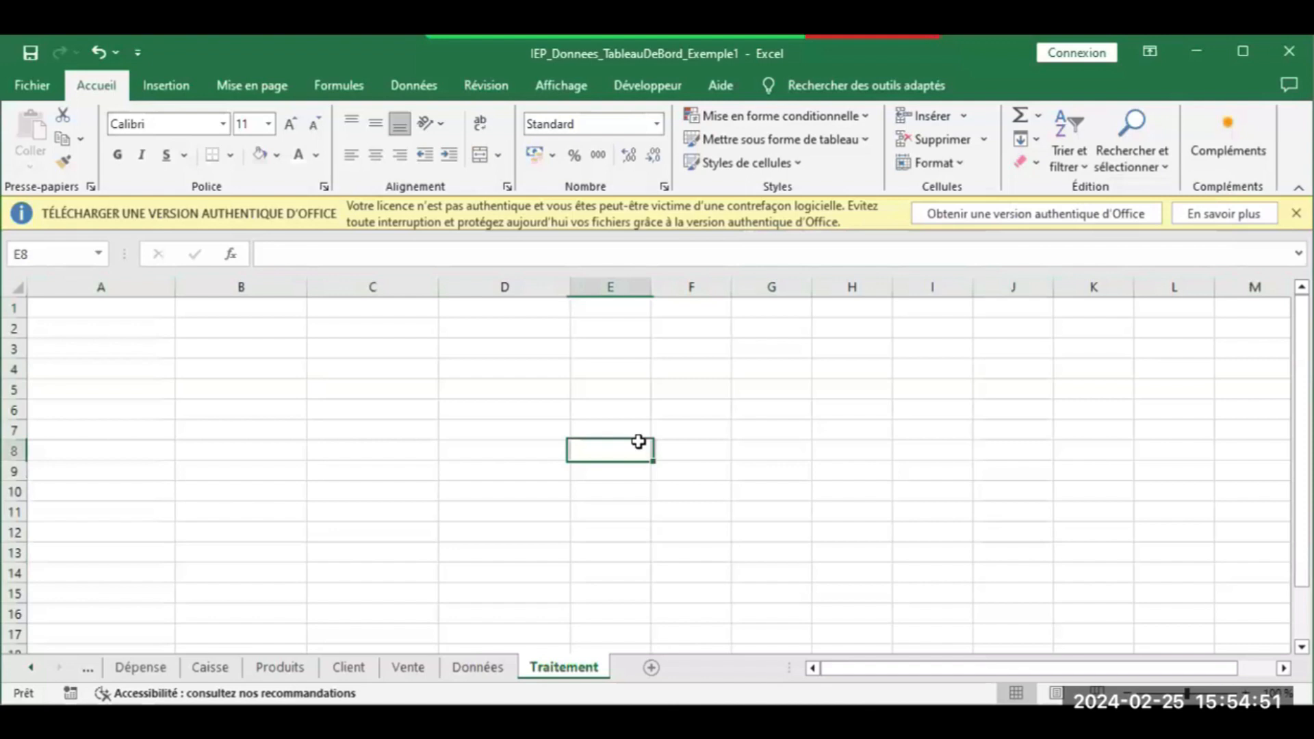
click(460, 668)
click(536, 667)
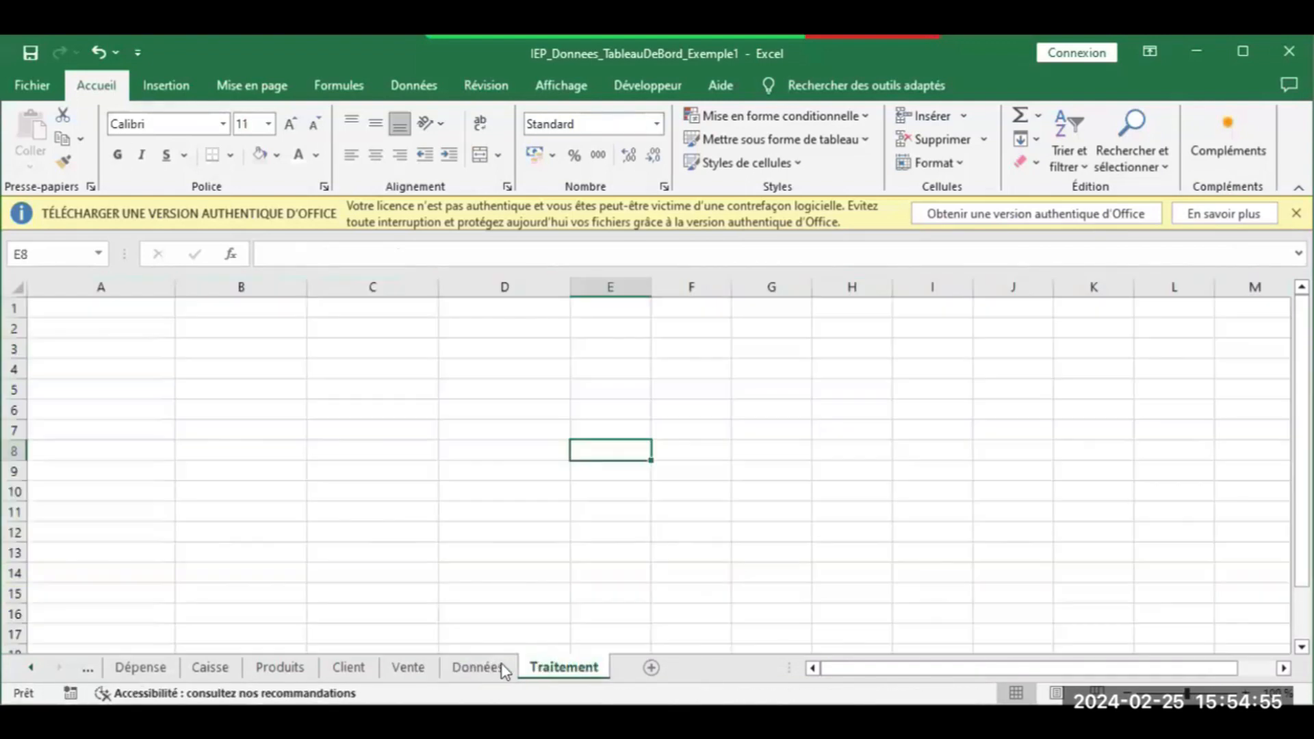
From the Données sheet, start recording a macro named TBautomatiserCA in this workbook
click(482, 668)
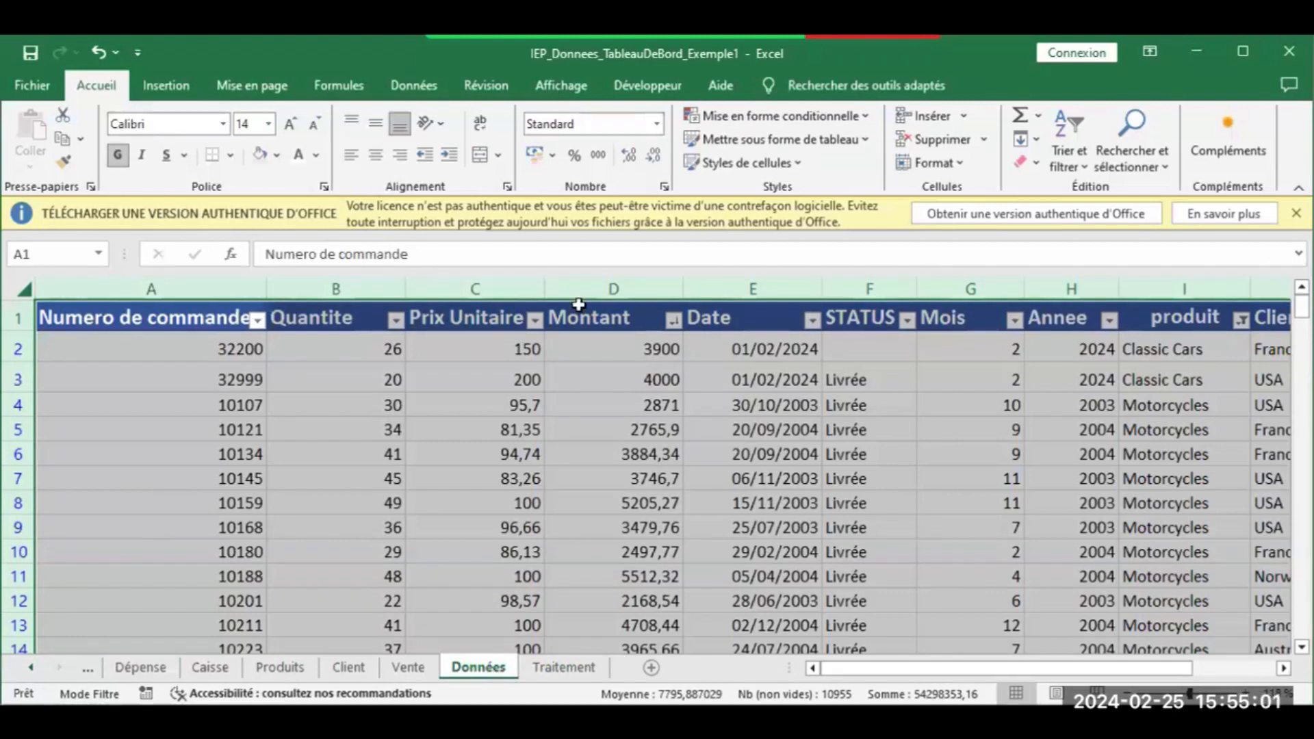
click(653, 92)
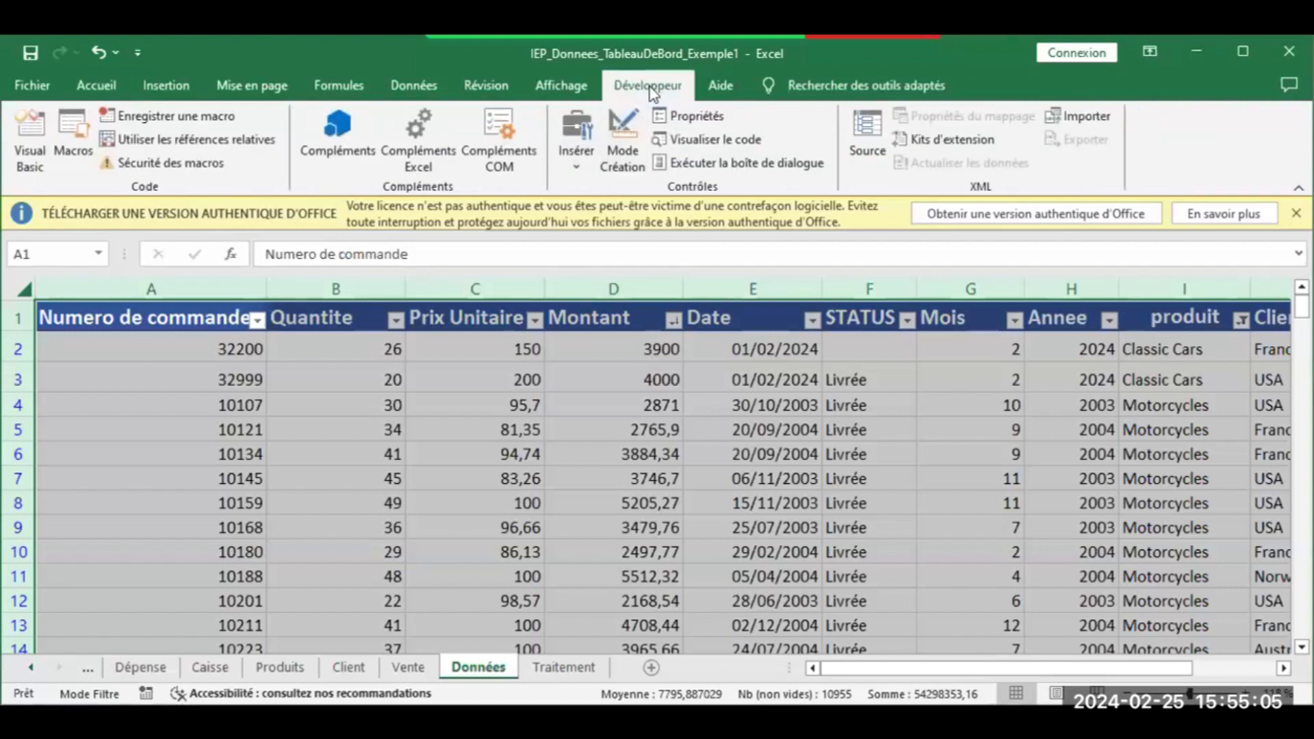
click(202, 113)
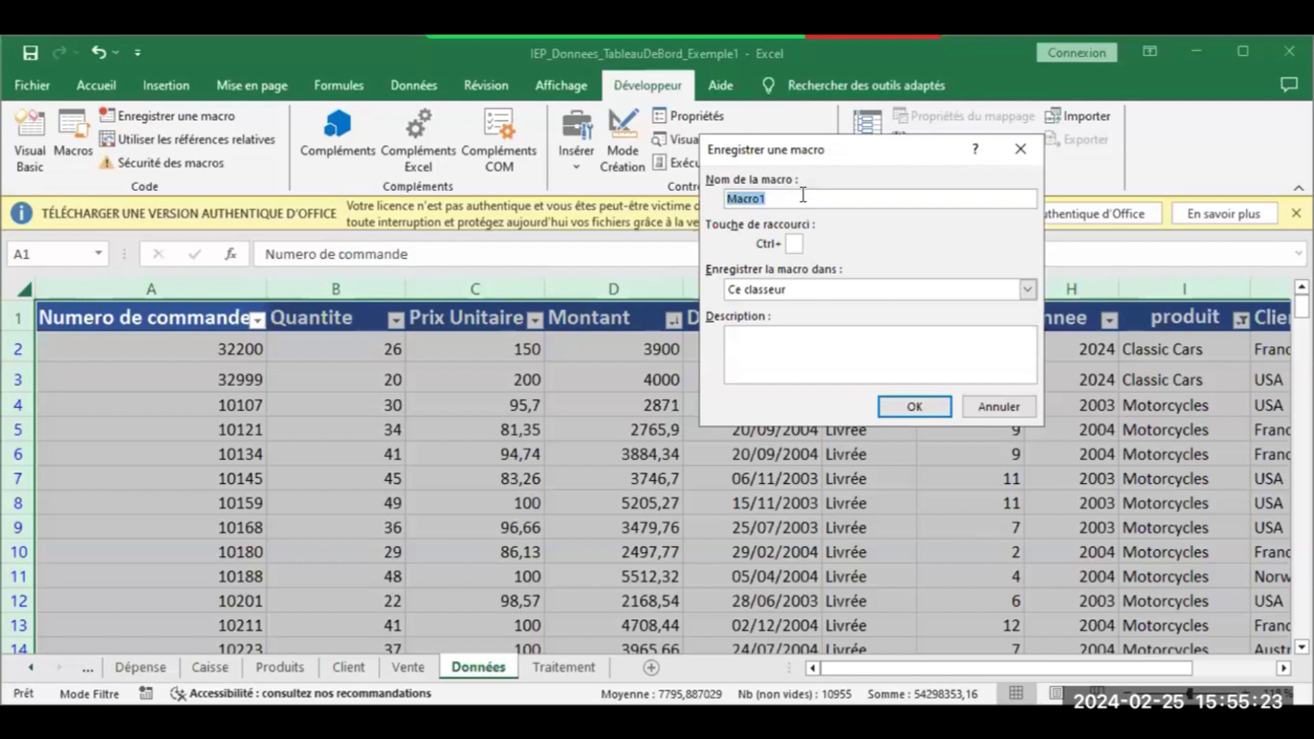
text(TBautomat)
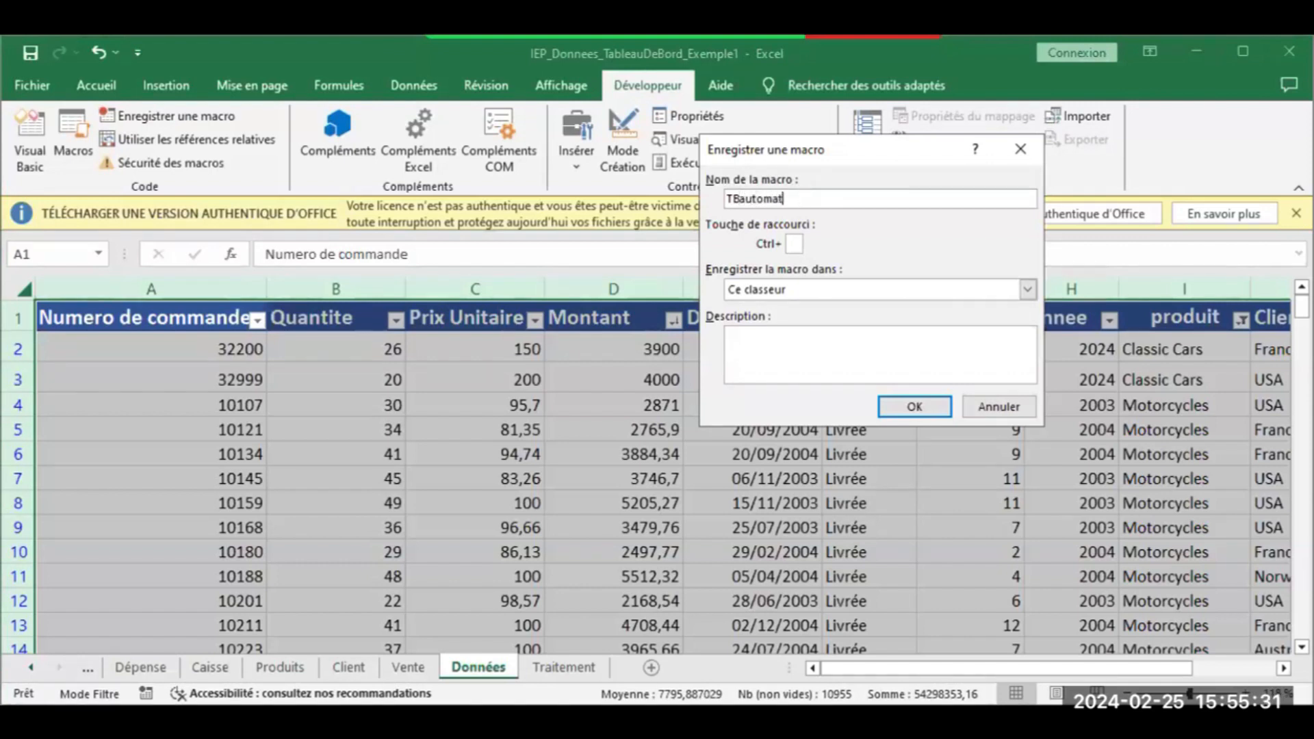
text(t)
text(serCA)
click(899, 409)
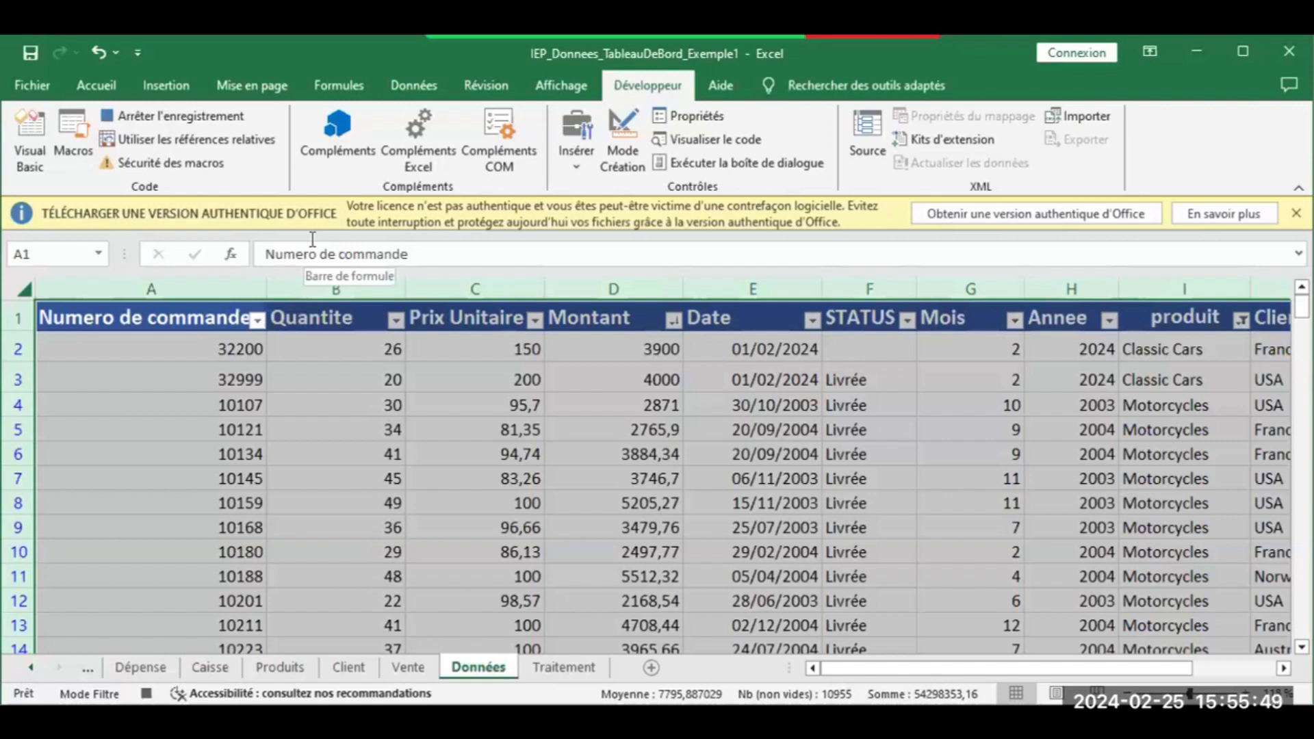
Insert a pivot table from the Données table on the existing sheet at Traitement!$A$2
click(158, 94)
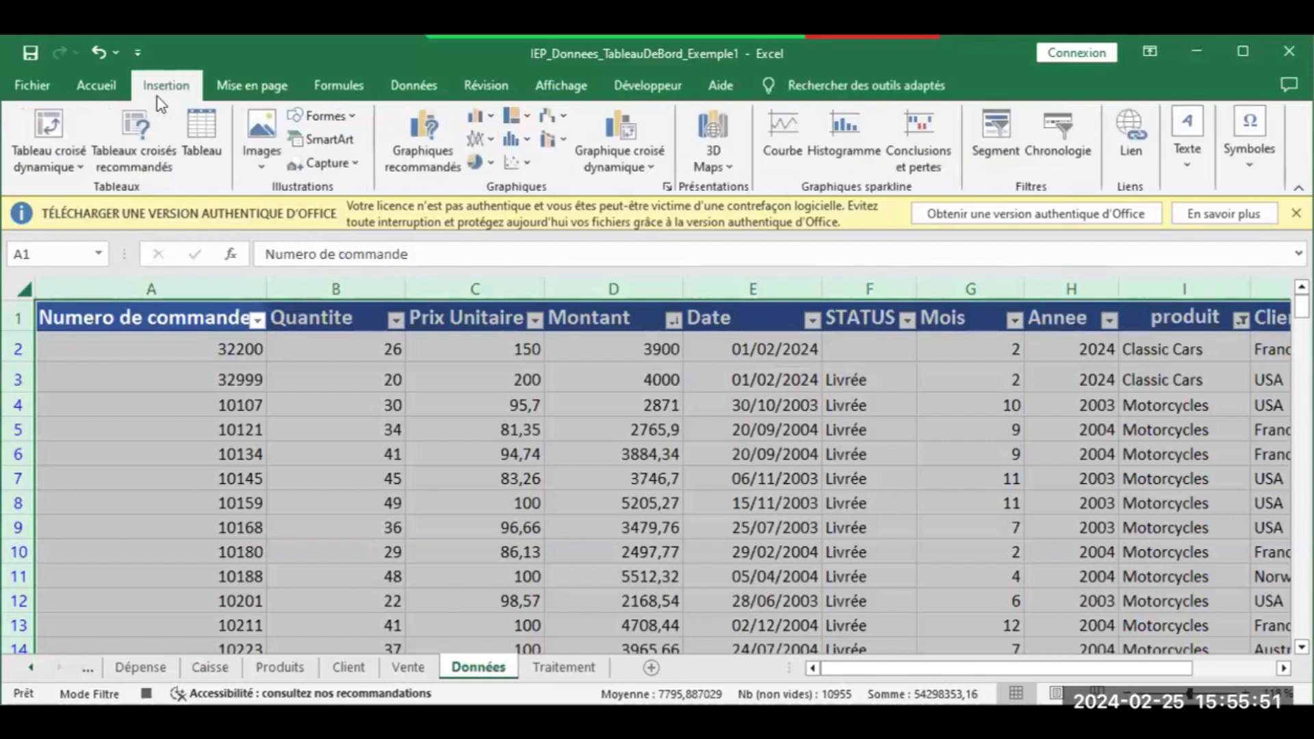
click(34, 118)
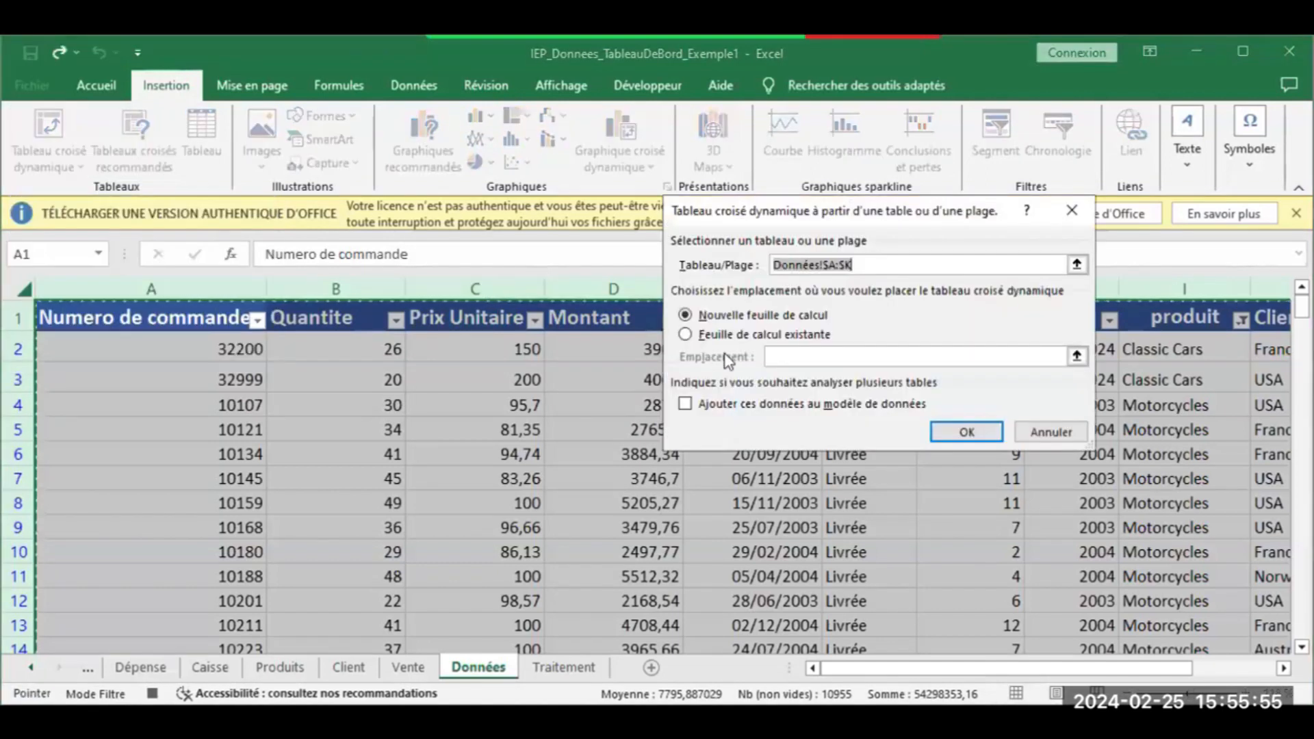
click(734, 336)
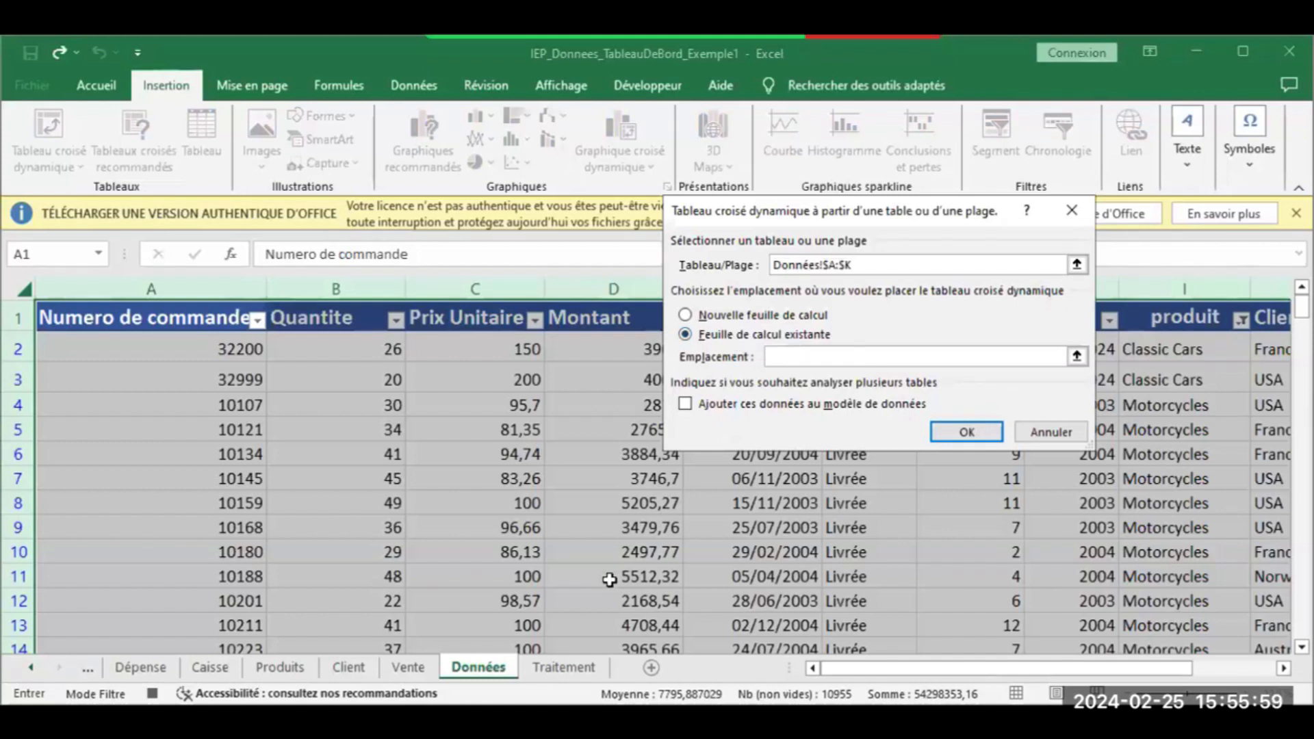
click(567, 669)
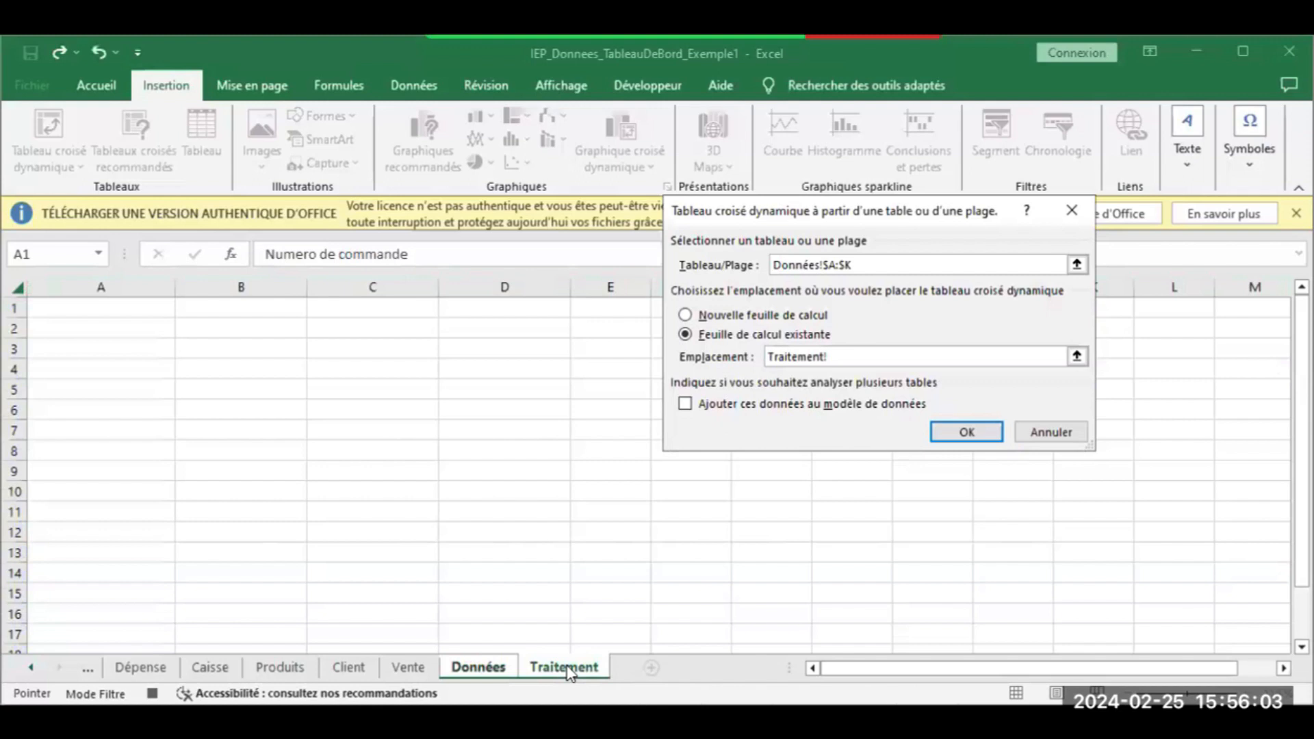
click(90, 334)
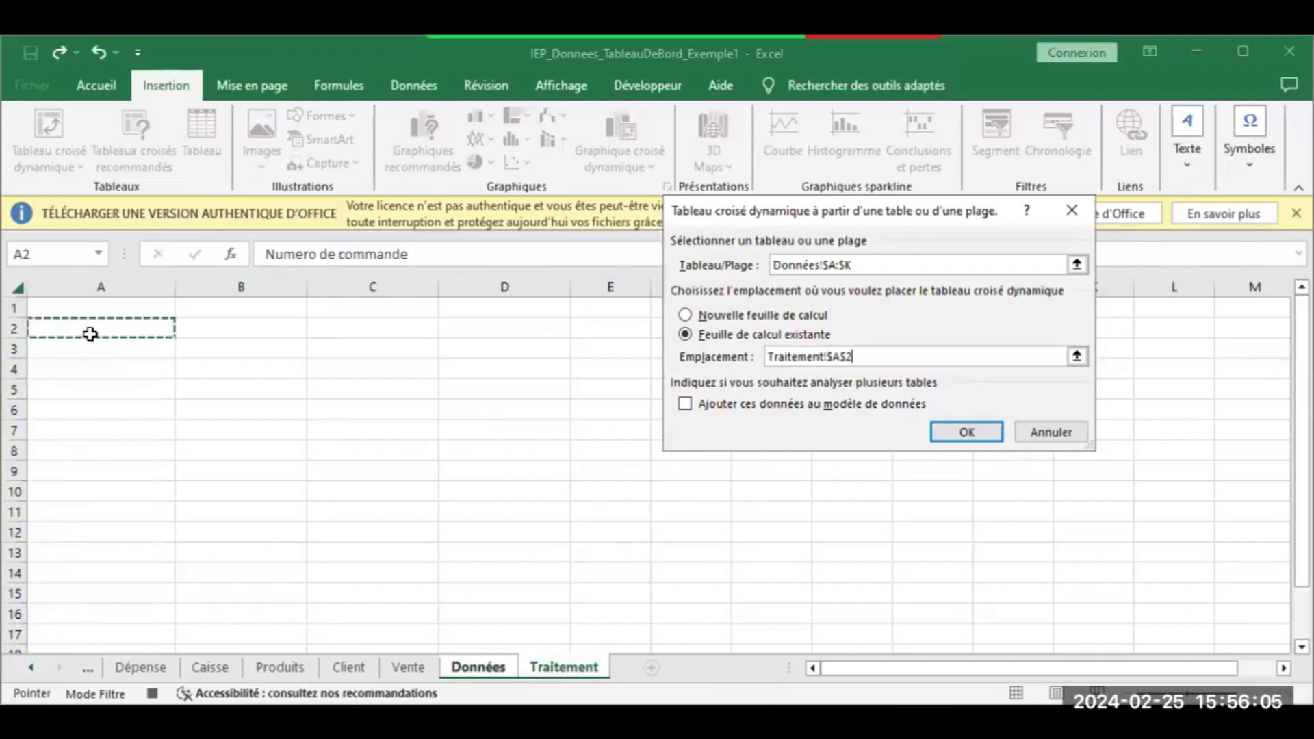
click(962, 432)
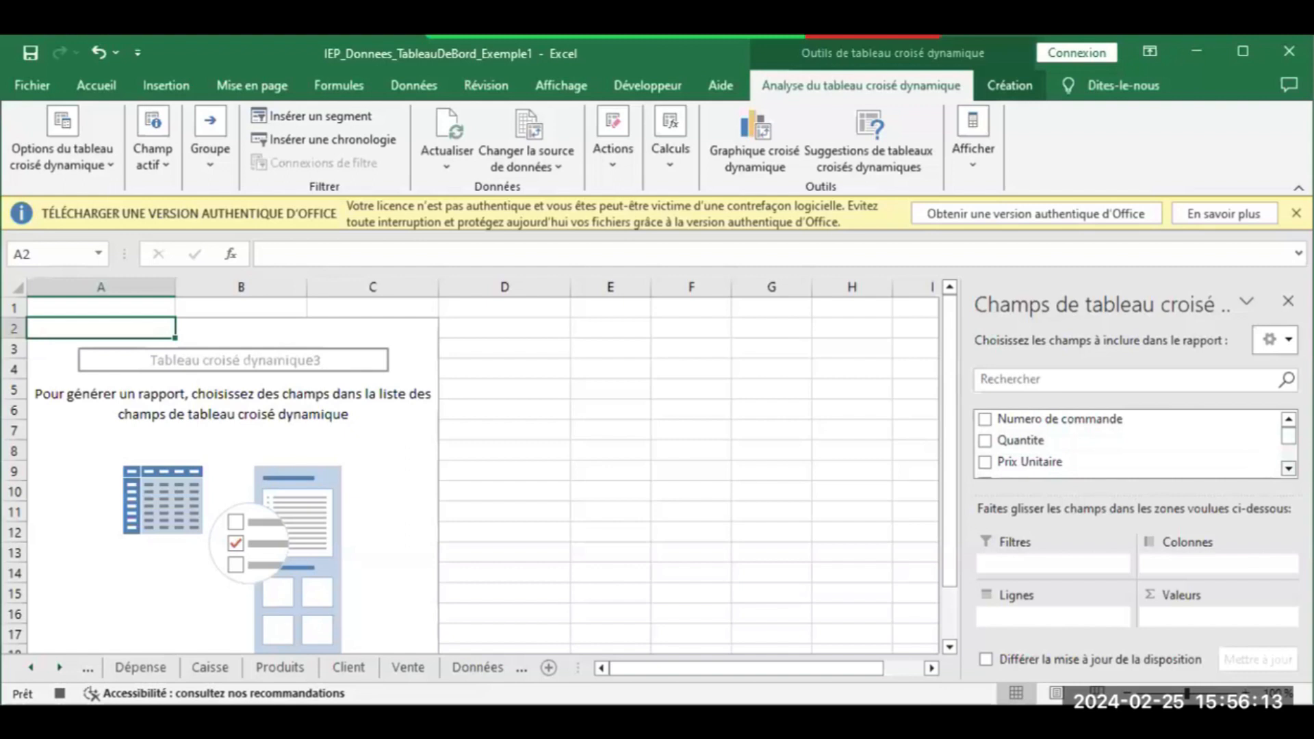
Sum Montant by produit in the pivot, giving a 10040528,85 grand total
scroll(1047, 465, down, 1)
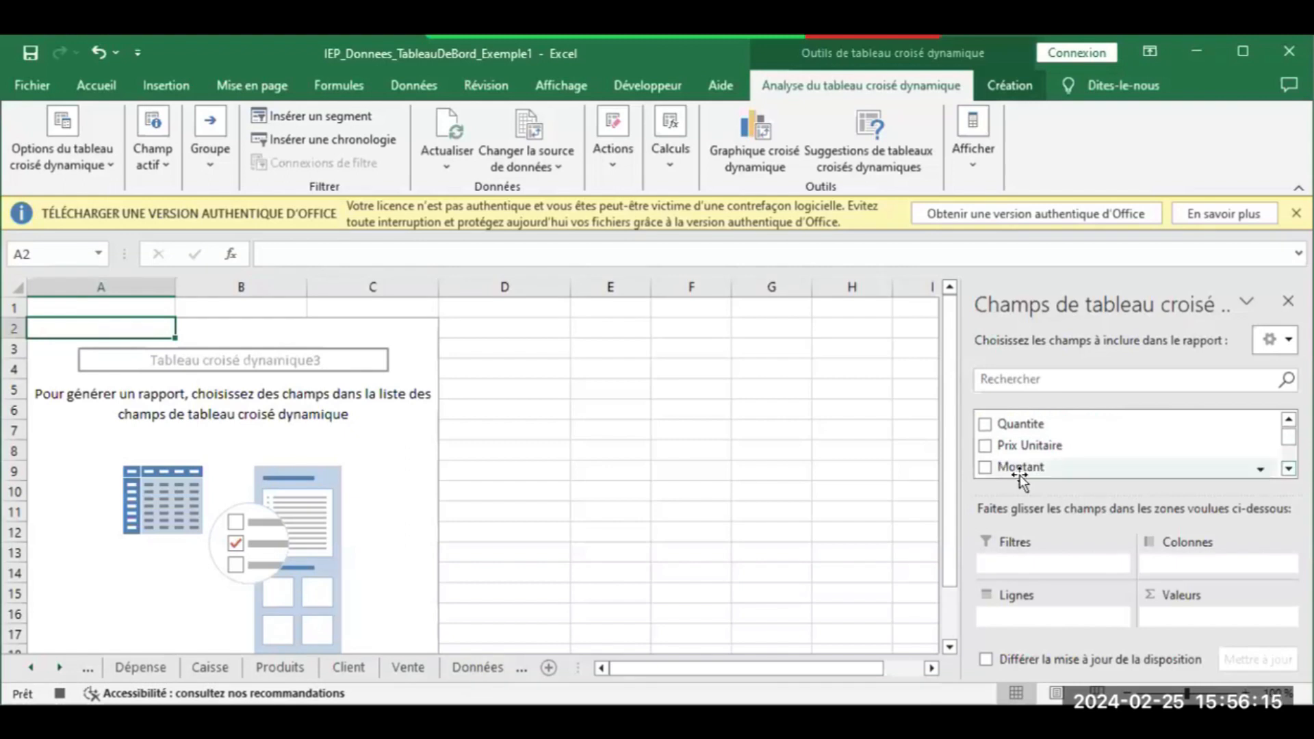
drag(1020, 468, 1178, 620)
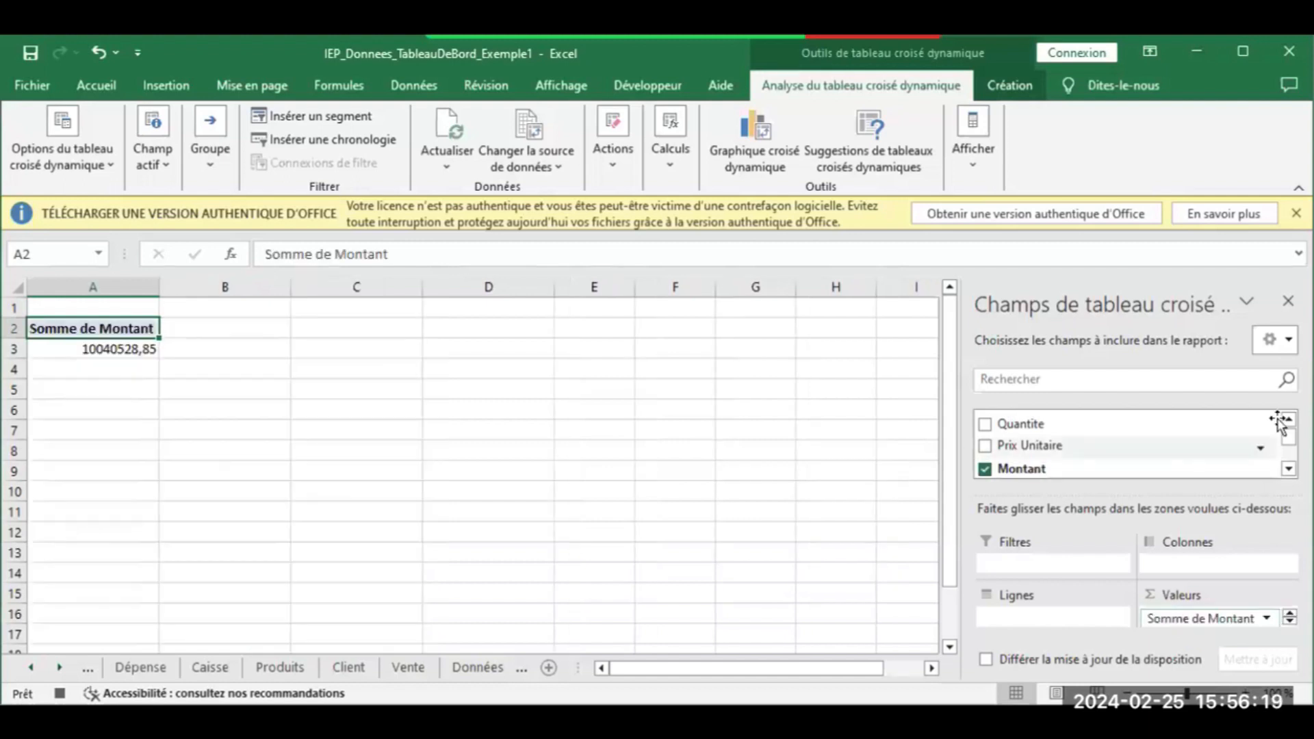
click(1288, 468)
click(1288, 468)
click(1288, 468)
click(1289, 468)
click(1288, 468)
click(1288, 468)
click(1289, 468)
drag(1016, 446, 1025, 620)
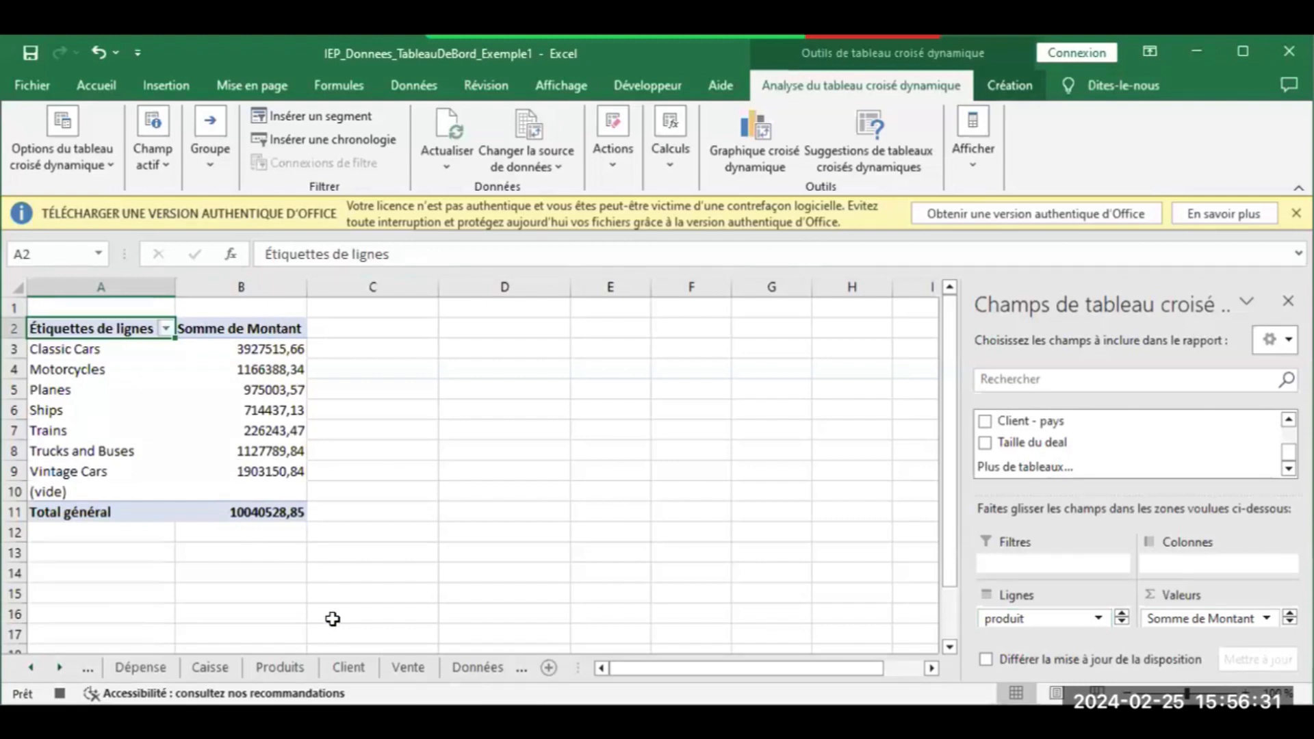
click(31, 663)
click(32, 663)
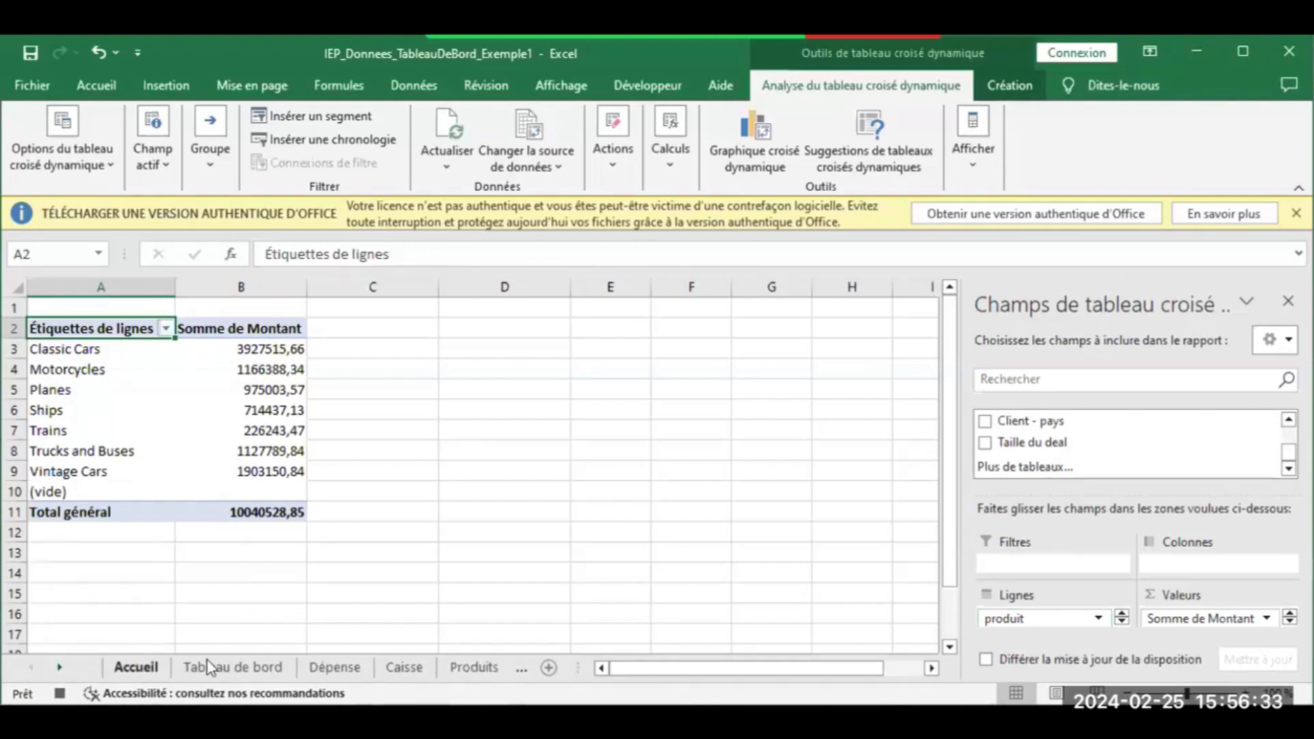
Set Tableau de bord cell A5 to reference the Traitement pivot grand total B11, showing 10 040 528,85
click(233, 667)
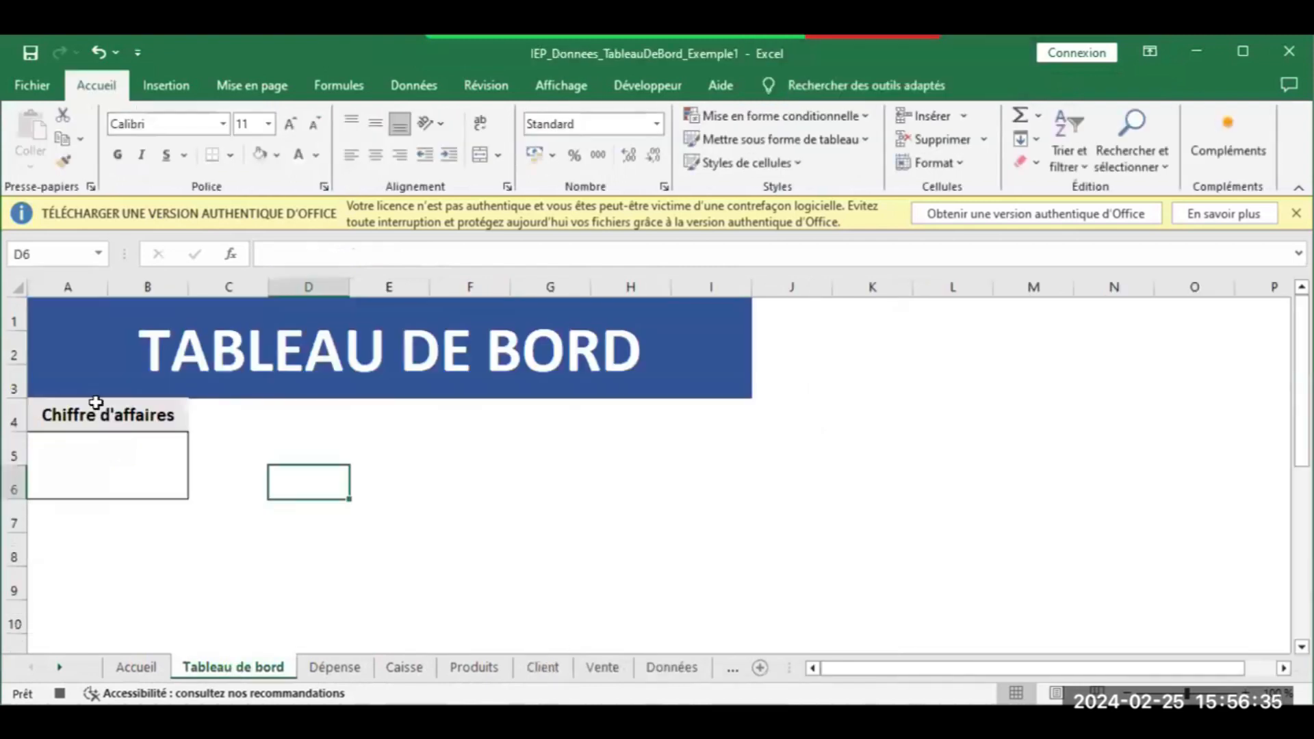
click(96, 461)
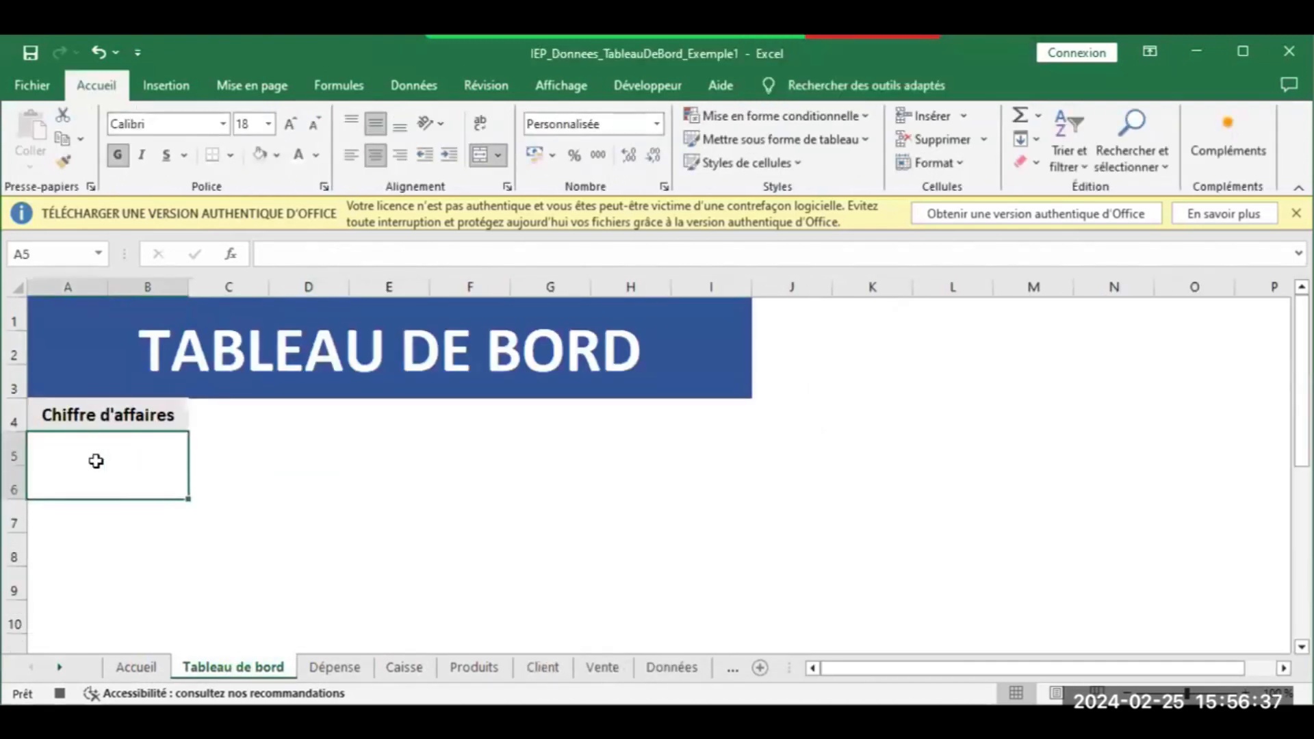
text(=)
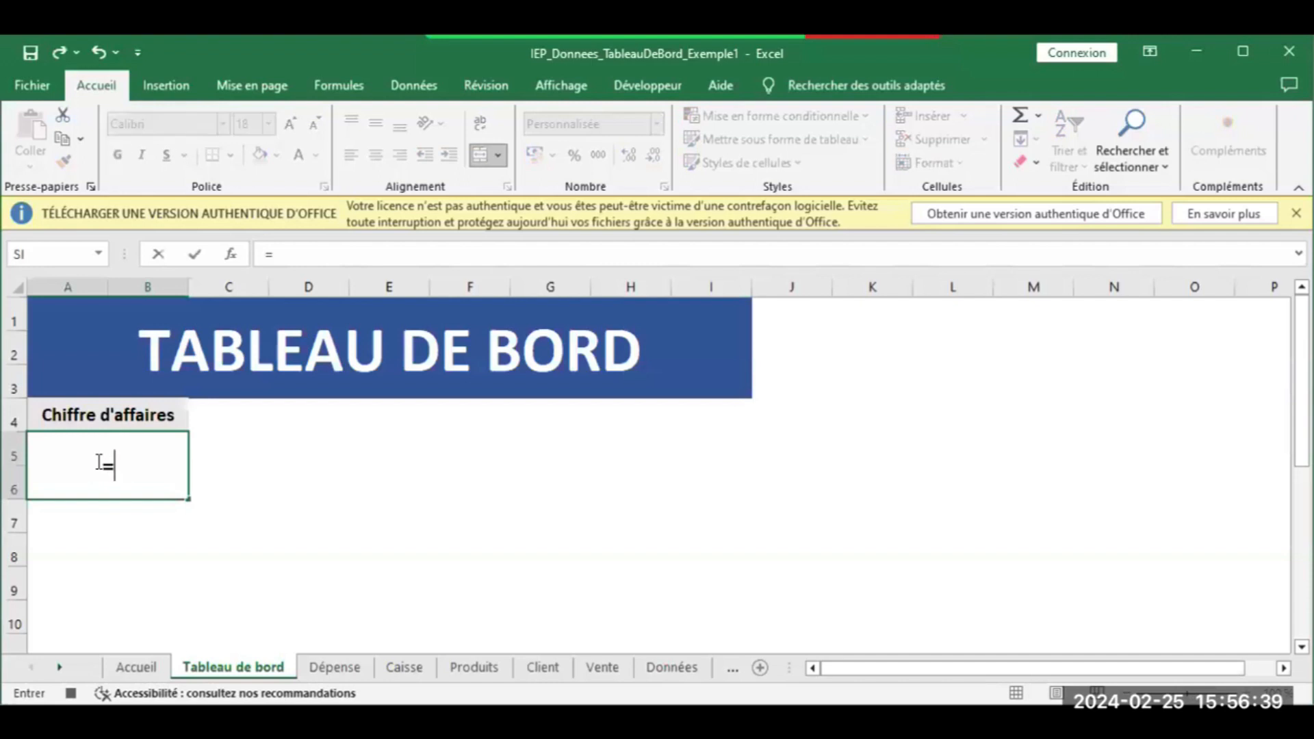
click(733, 668)
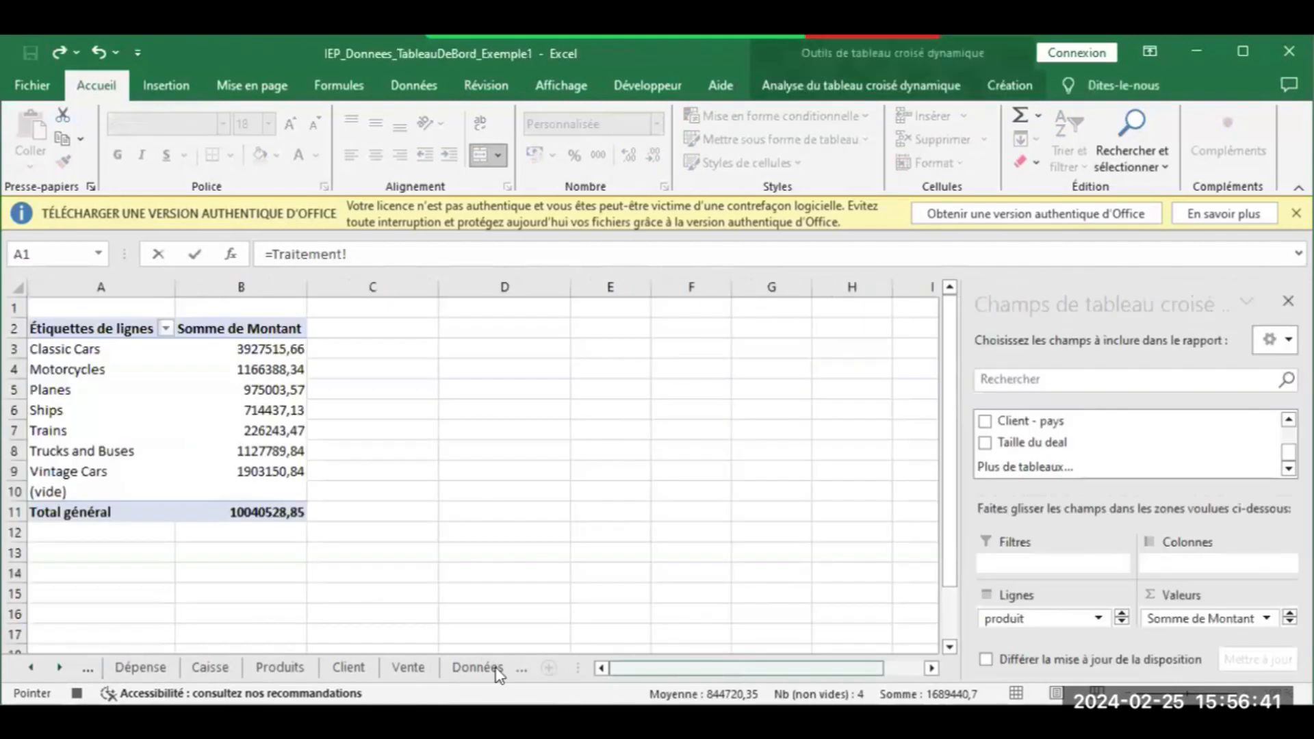
click(61, 668)
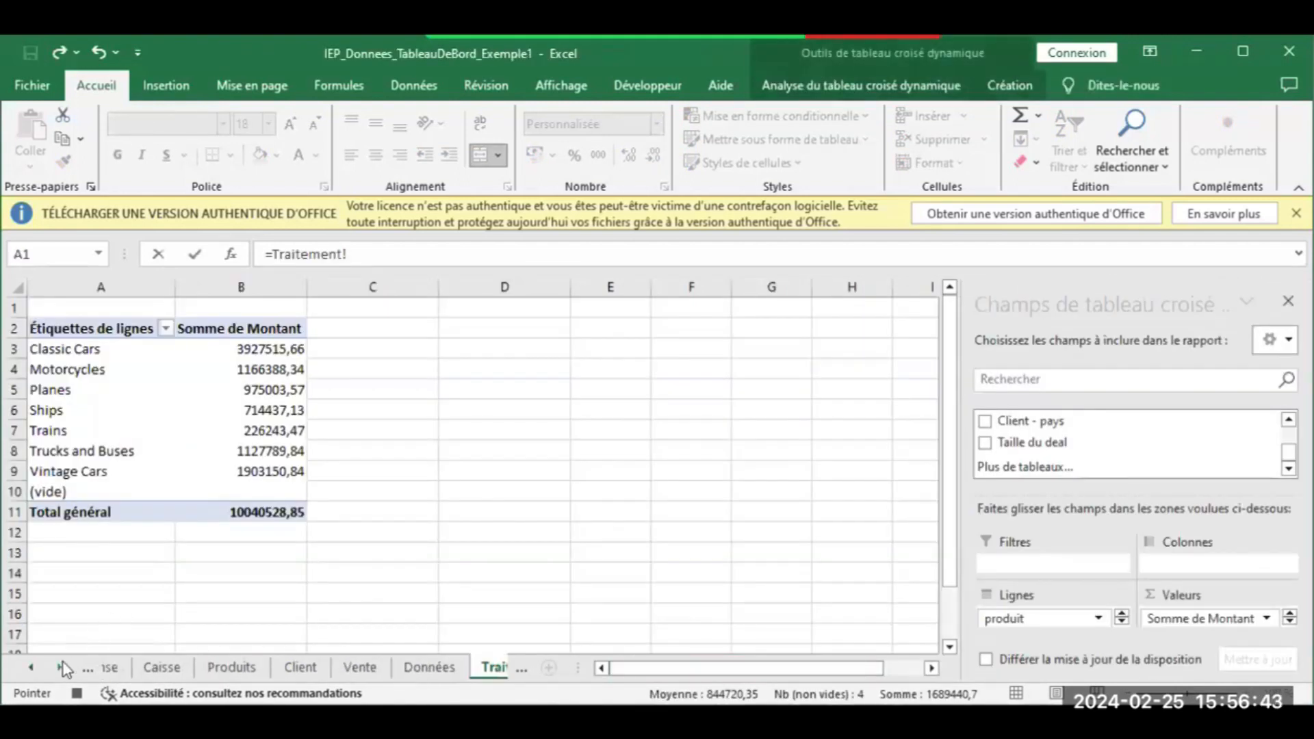
click(62, 668)
click(252, 514)
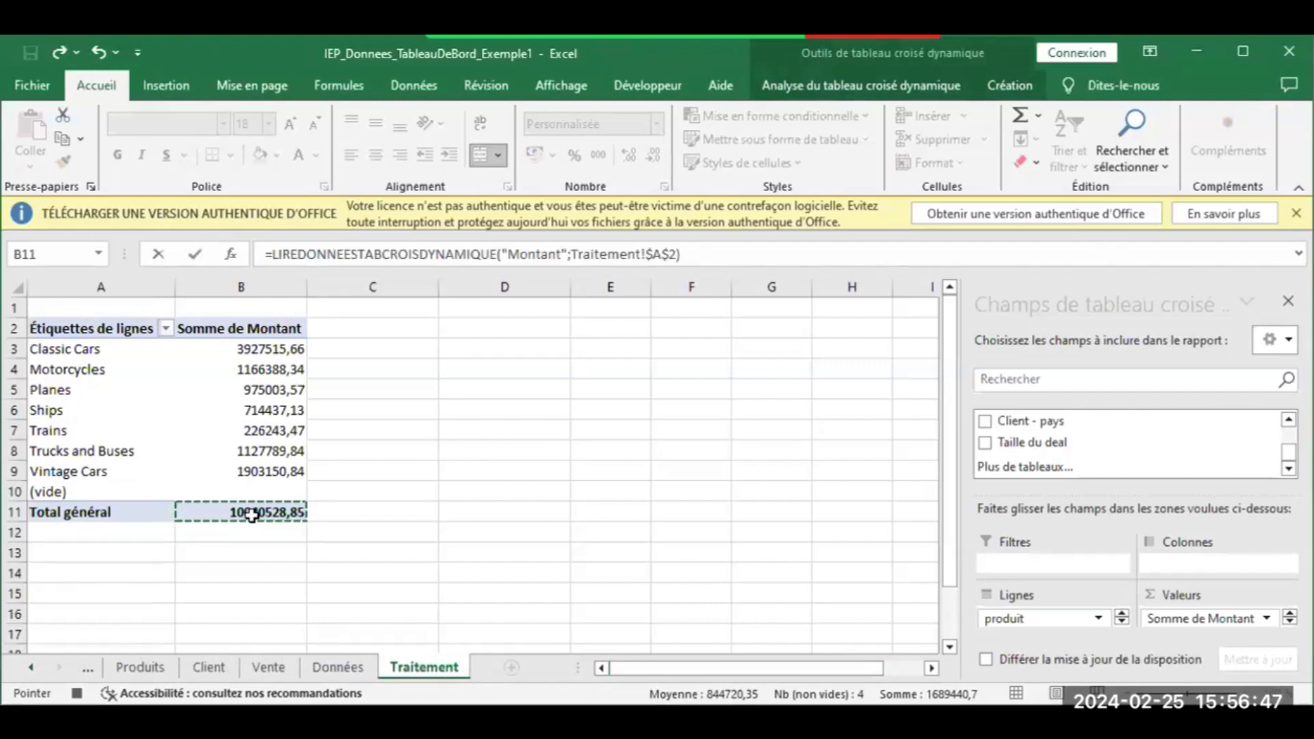
key(Return)
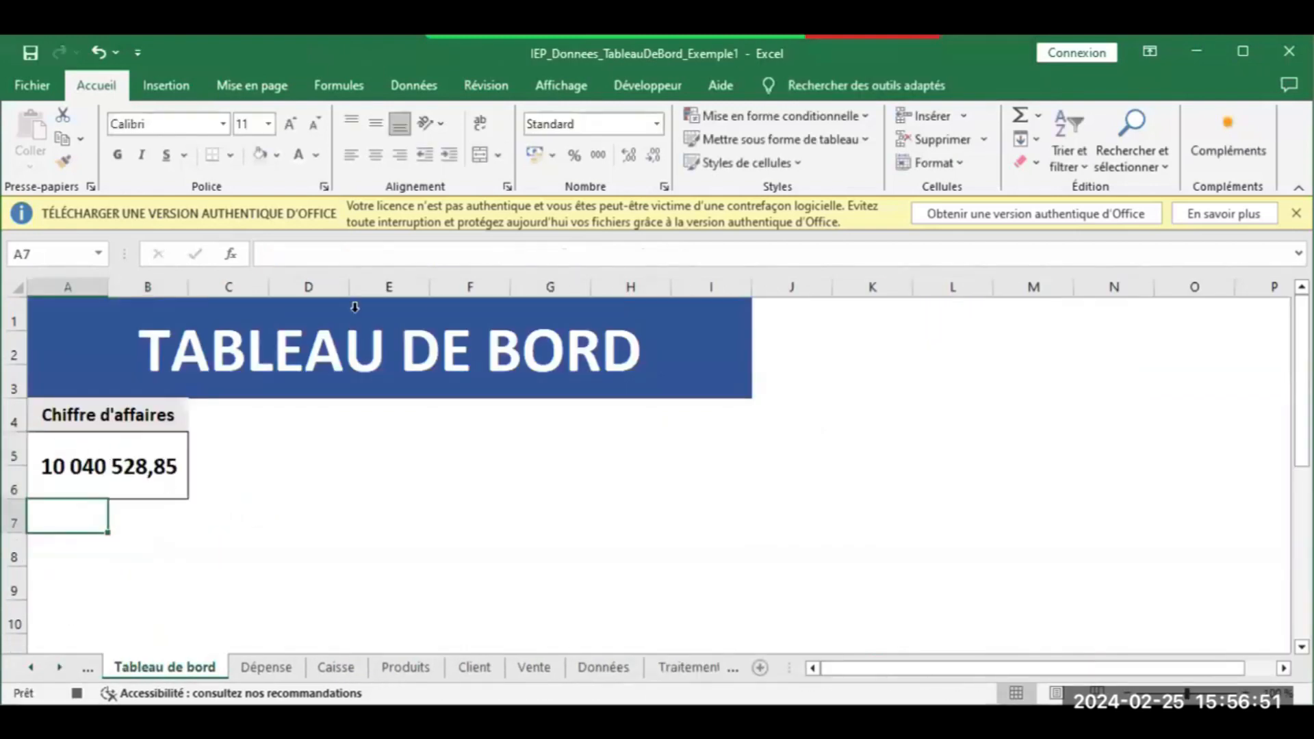
Center cell A7 vertically and horizontally, stop the macro recording, and return to Traitement
click(372, 130)
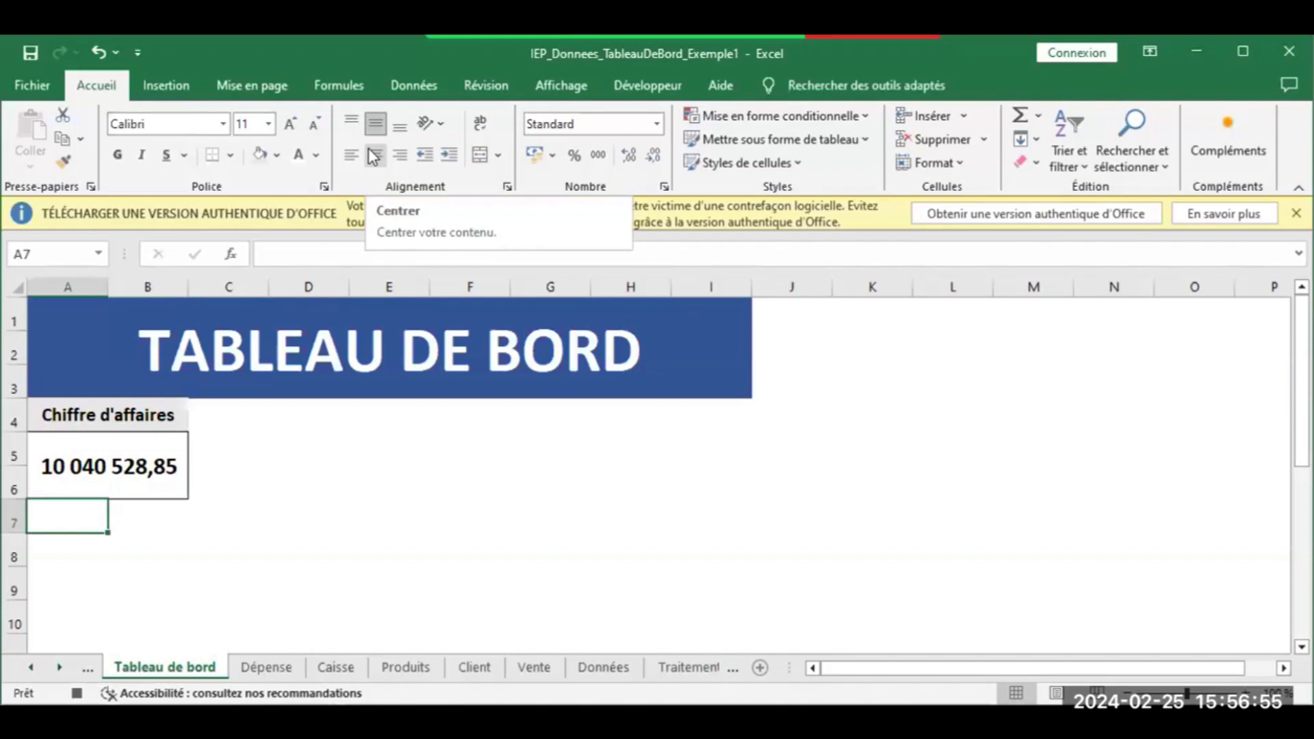
click(370, 152)
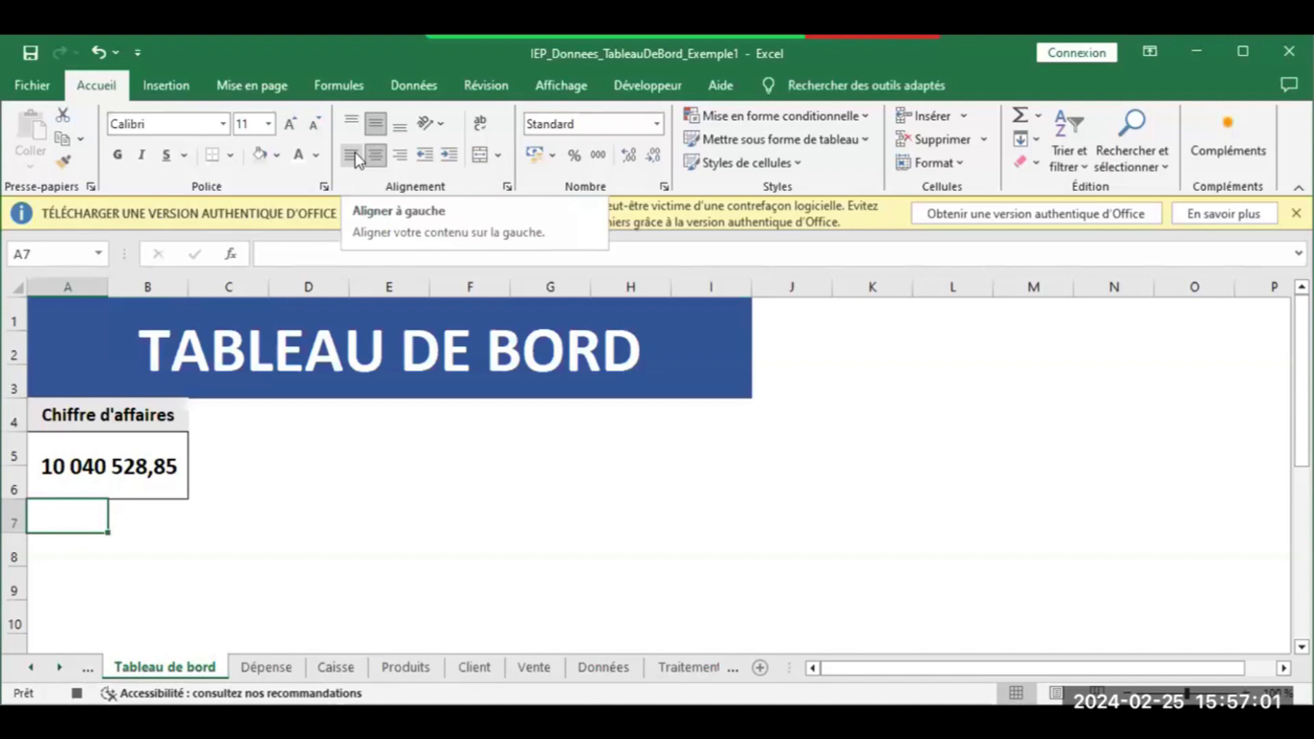
click(648, 87)
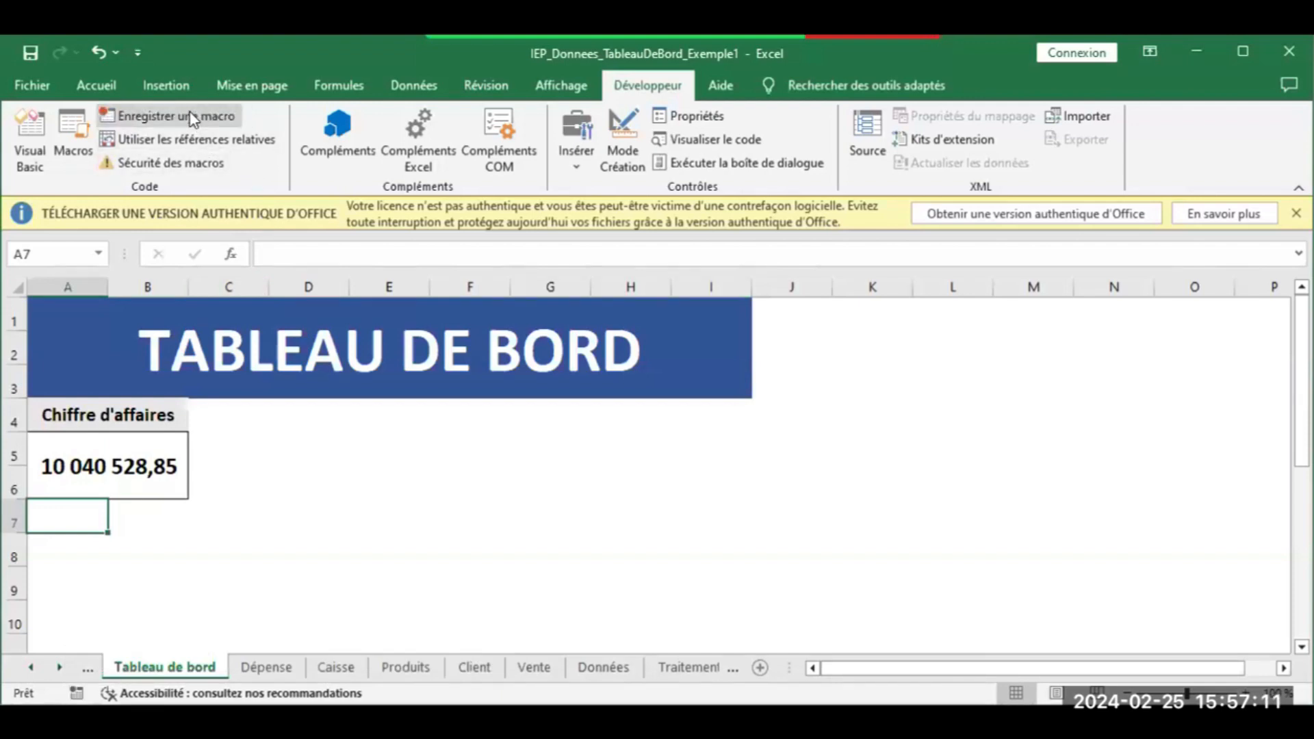
click(194, 117)
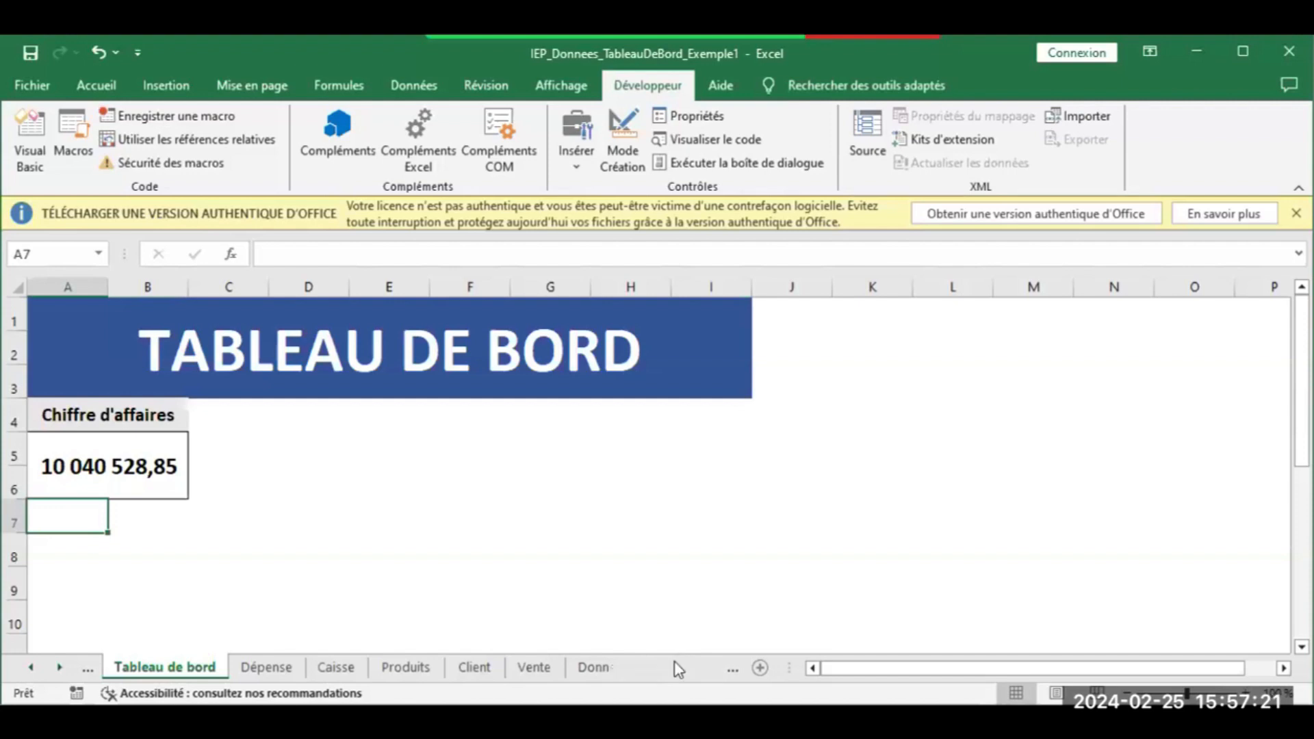
click(674, 665)
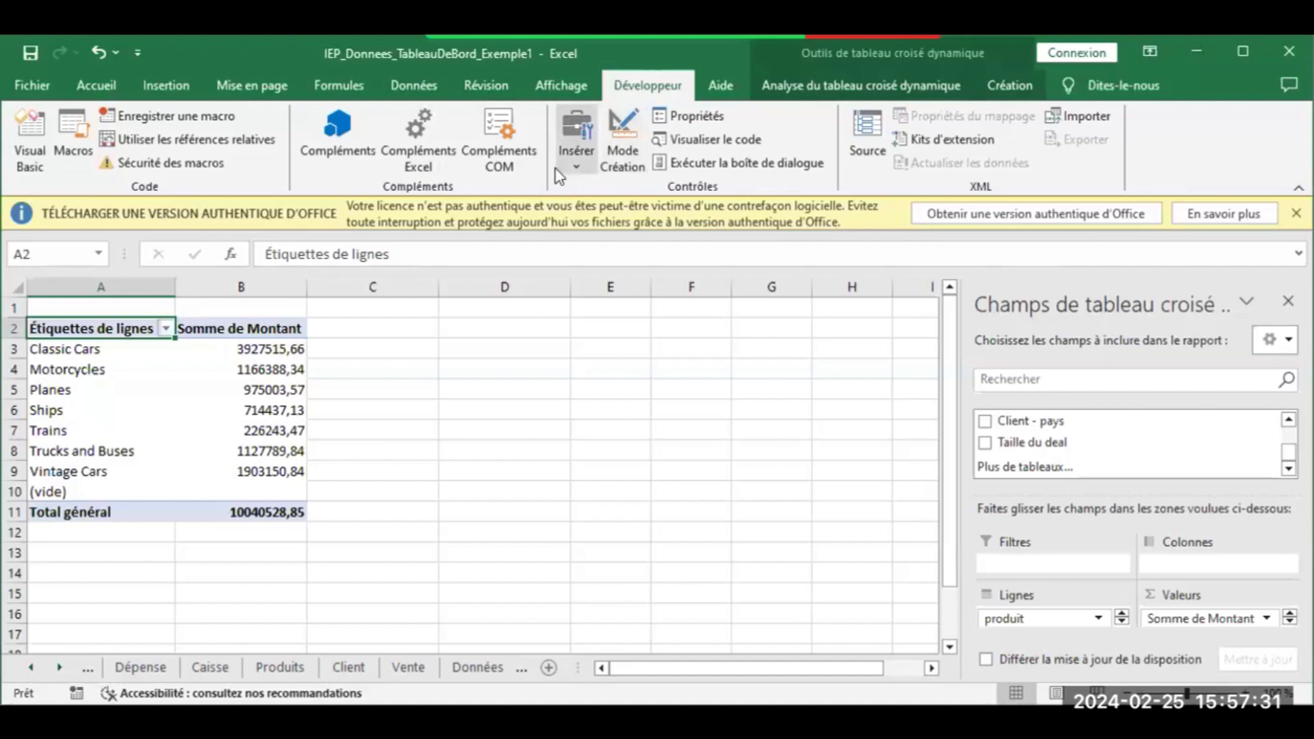
Draw a form button over C2:D3 on Traitement and assign it the TBautomatiserCA macro
click(575, 158)
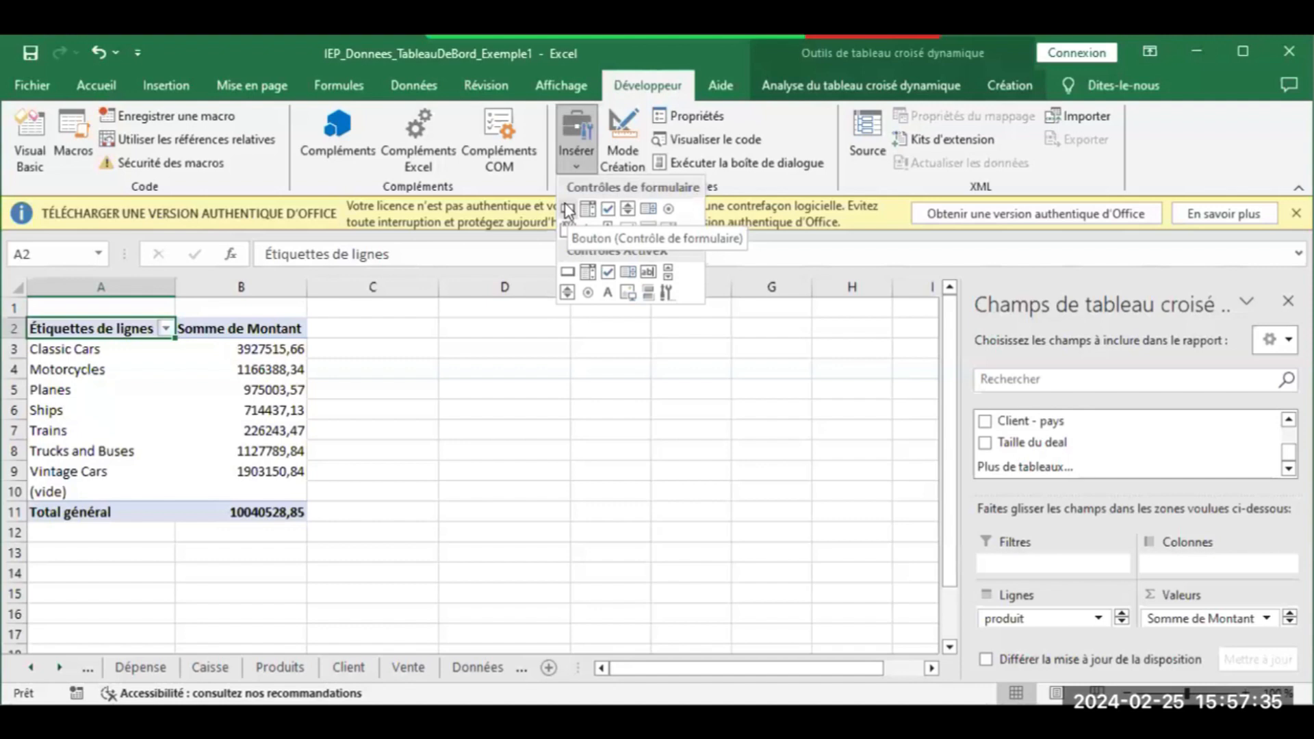
click(567, 208)
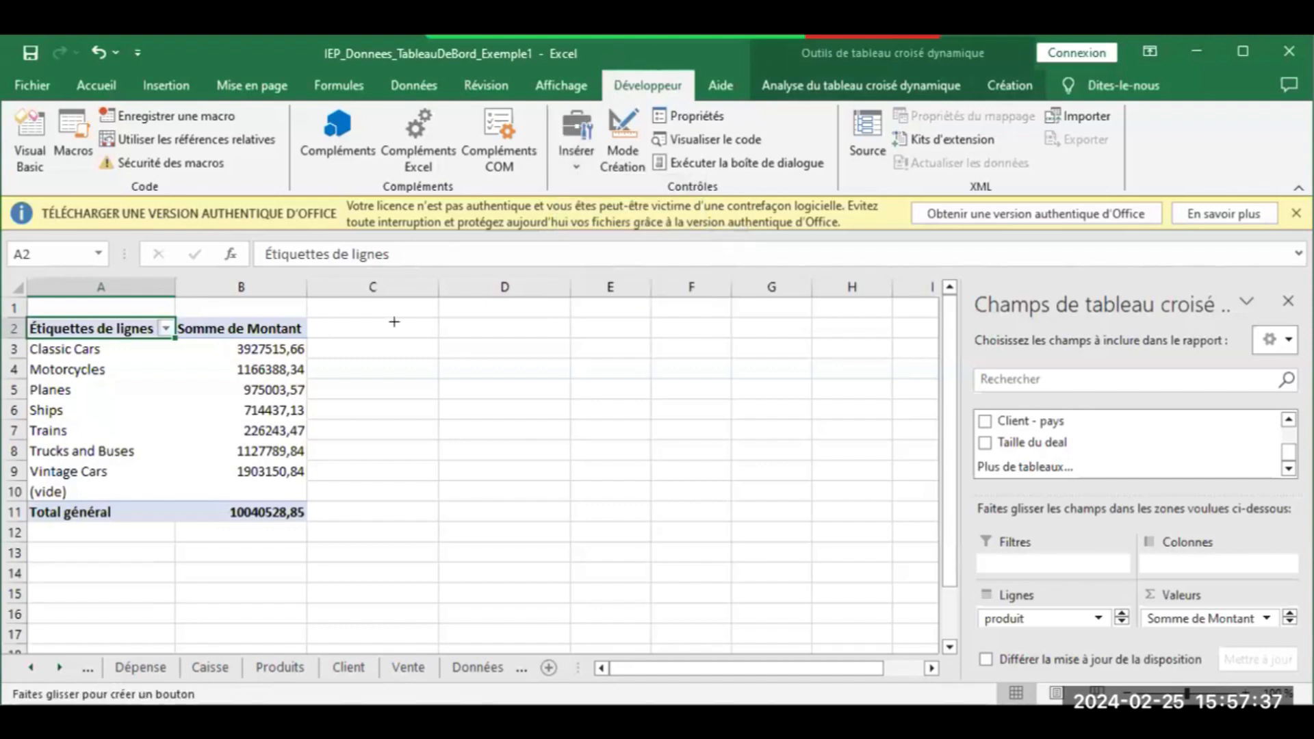
drag(401, 324, 519, 355)
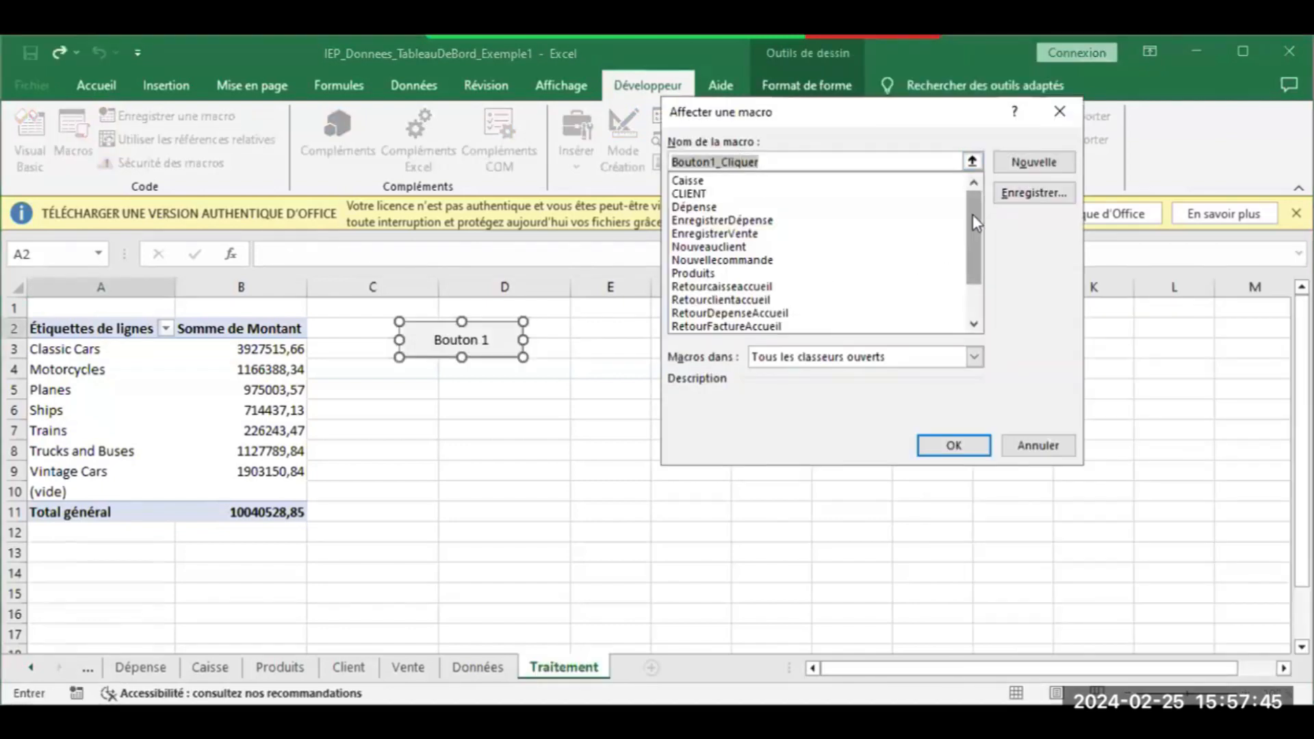
drag(971, 194, 970, 254)
click(735, 314)
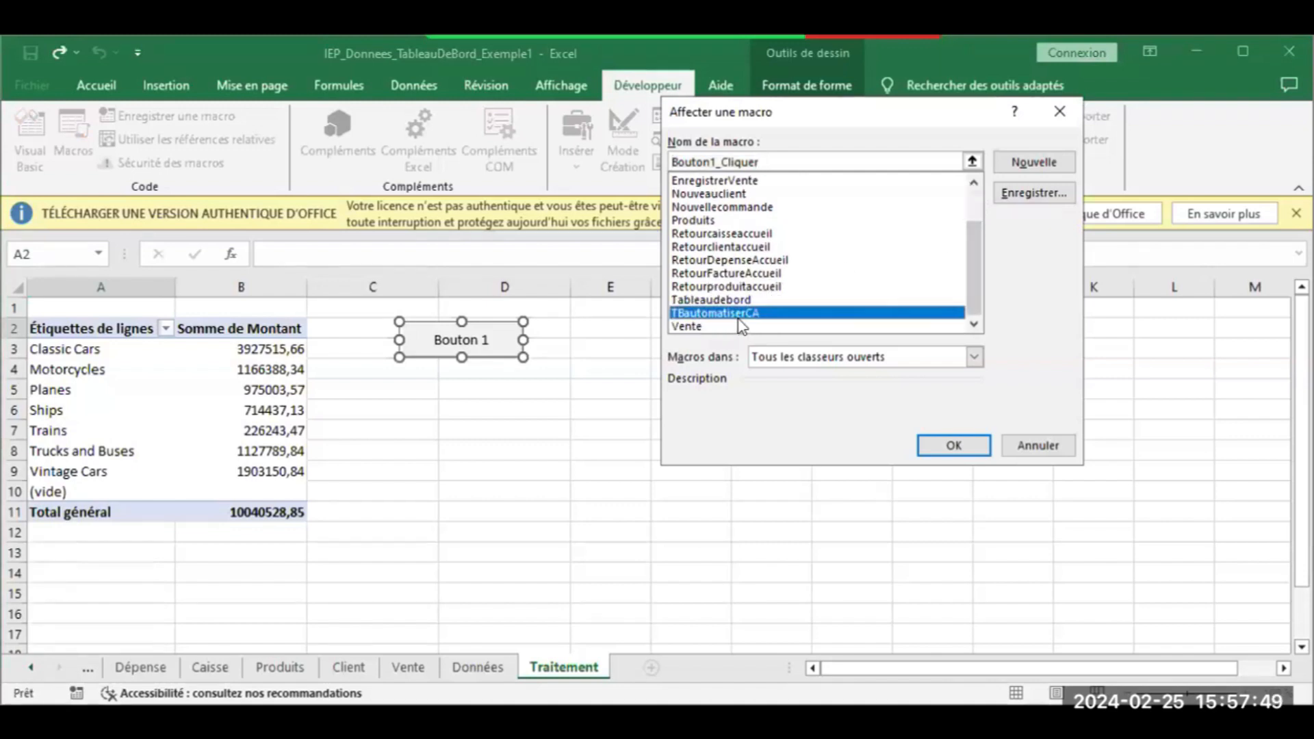
click(940, 446)
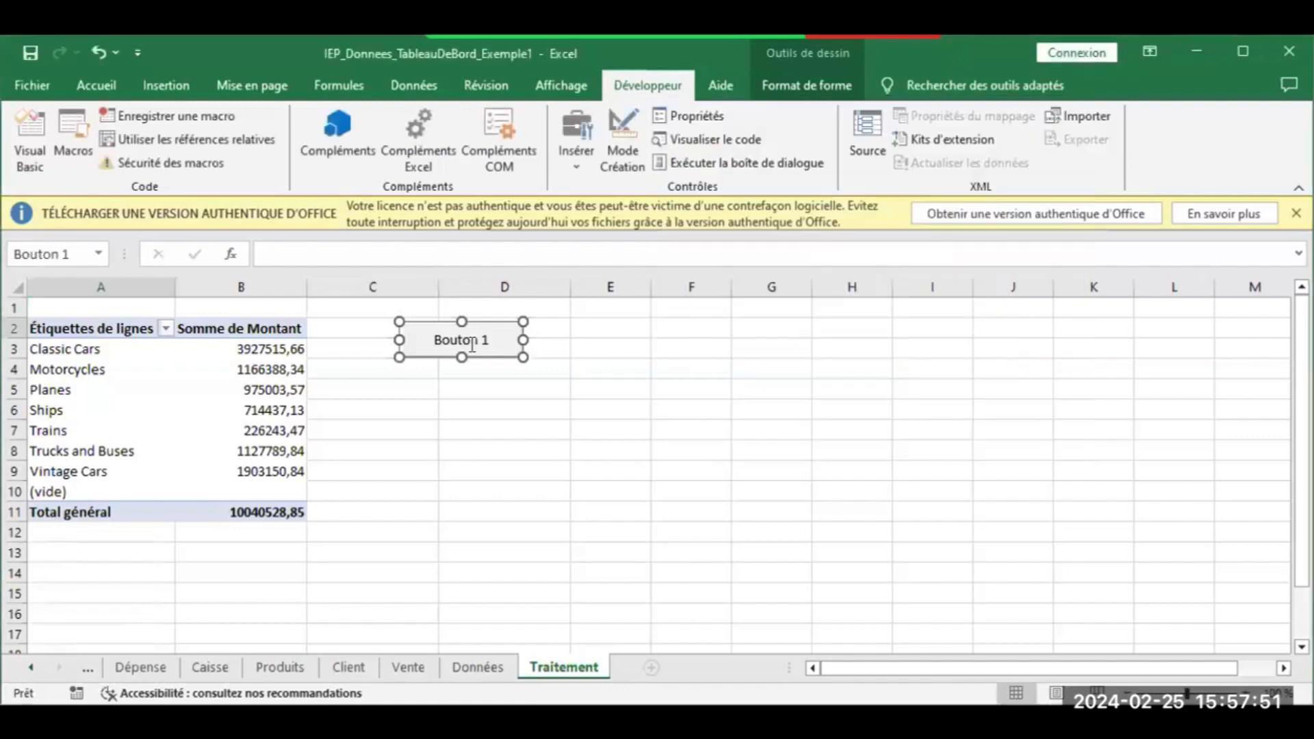
Label the button 'Actualiser' and run it, landing on the dashboard's revenue card
key(BackSpace)
click(482, 342)
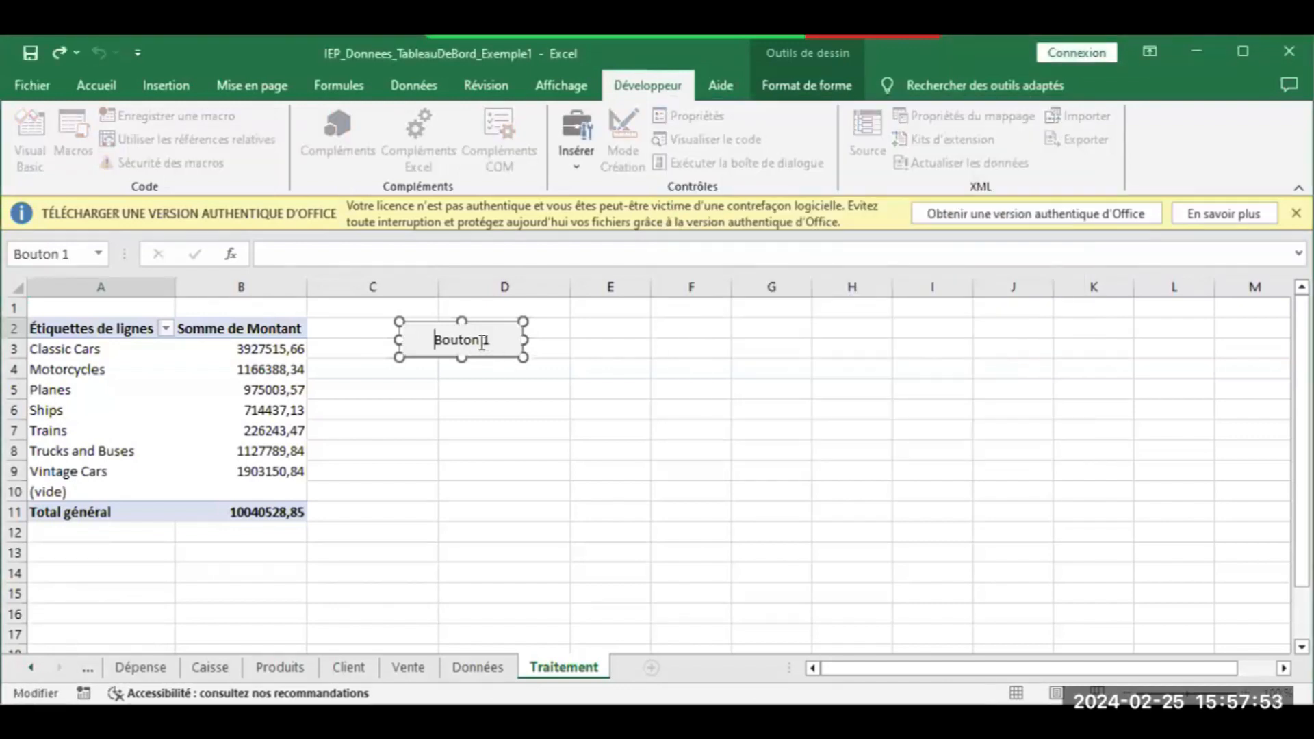
key(Delete)
key(Delete)
key(Delete)
key(Delete)
key(Delete)
key(Delete)
key(Delete)
key(Delete)
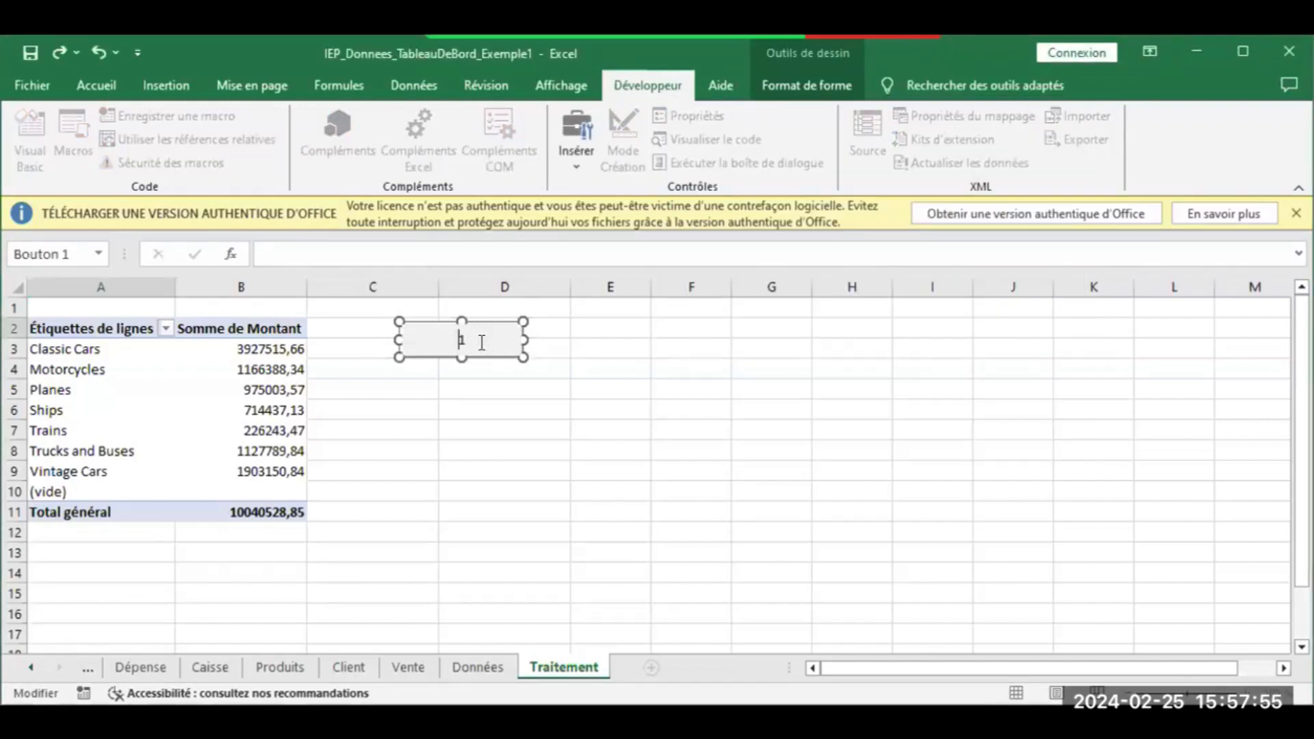
text(Actualiser)
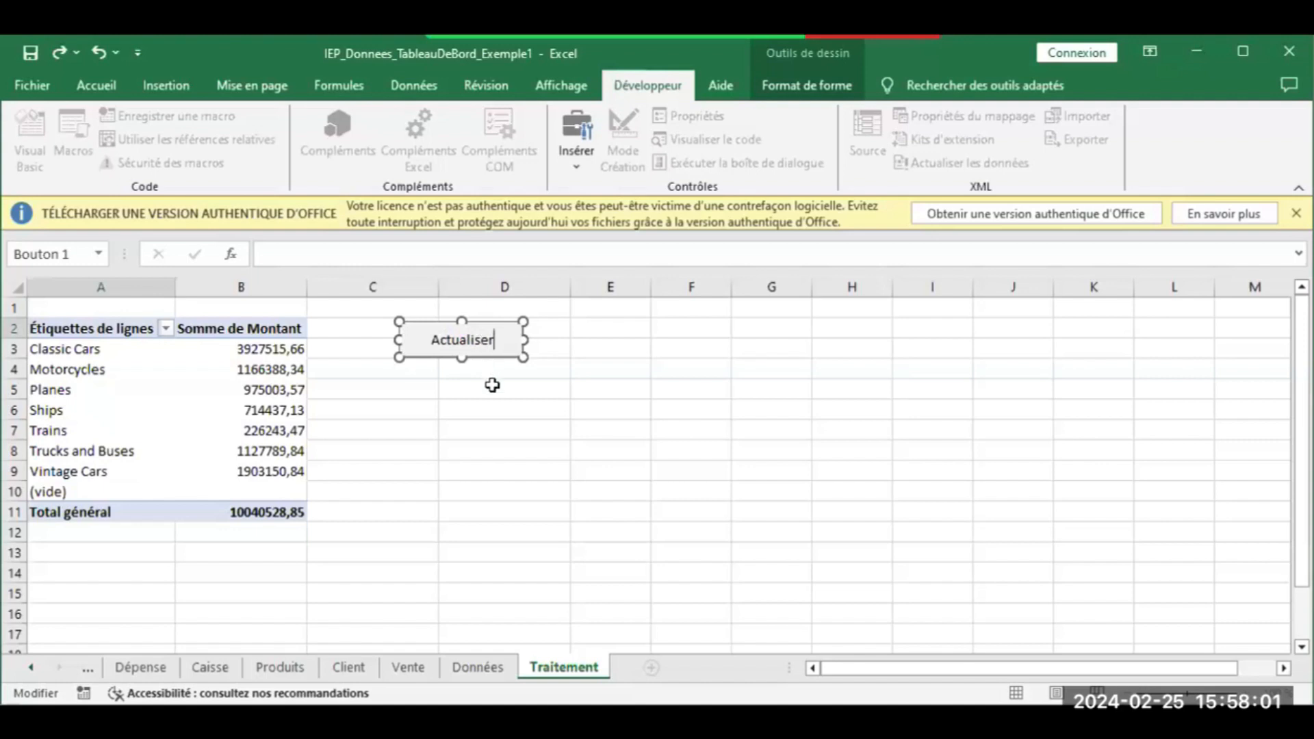
click(492, 386)
click(478, 343)
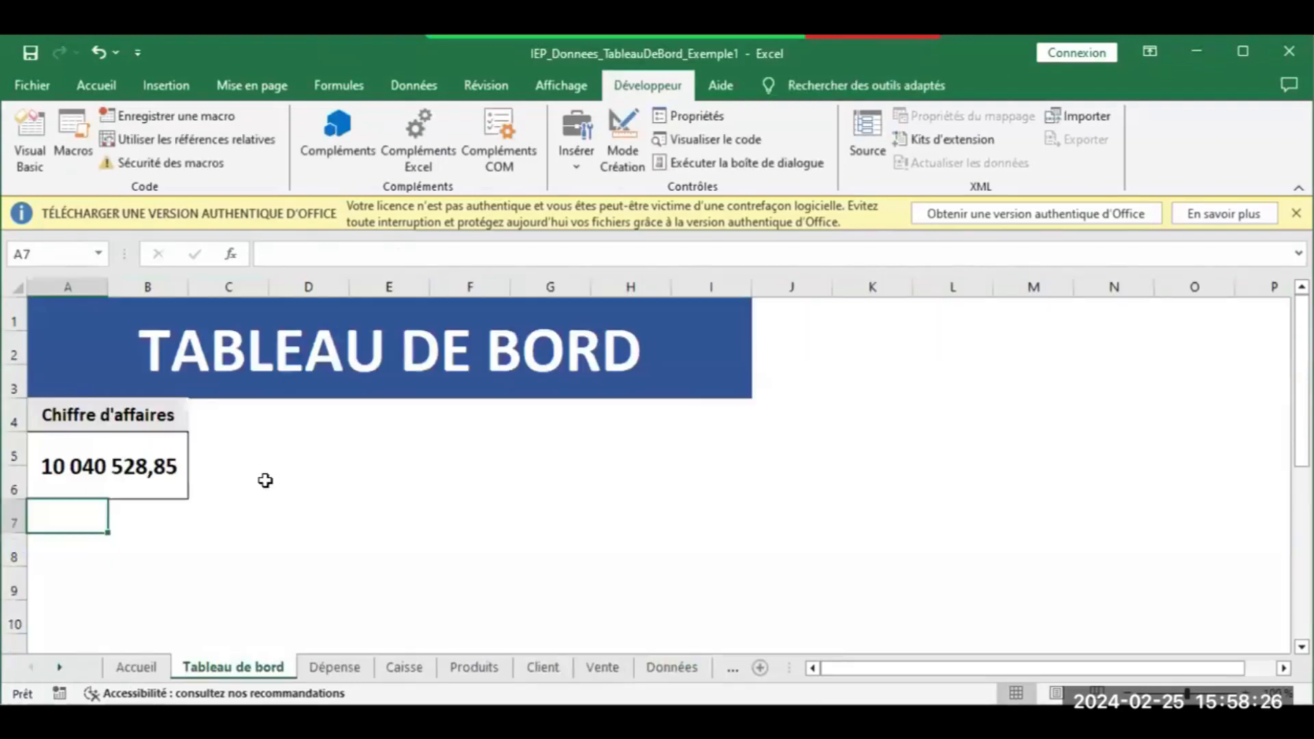
click(265, 480)
click(130, 420)
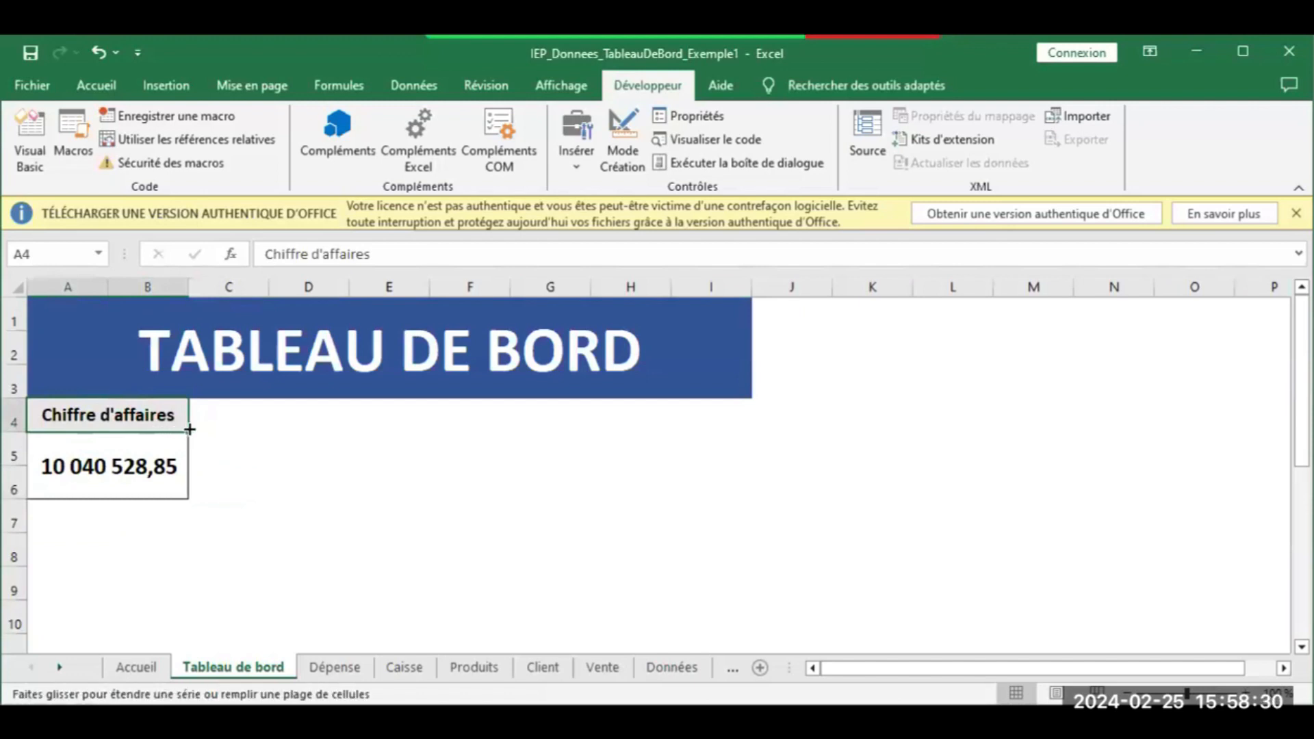
click(272, 474)
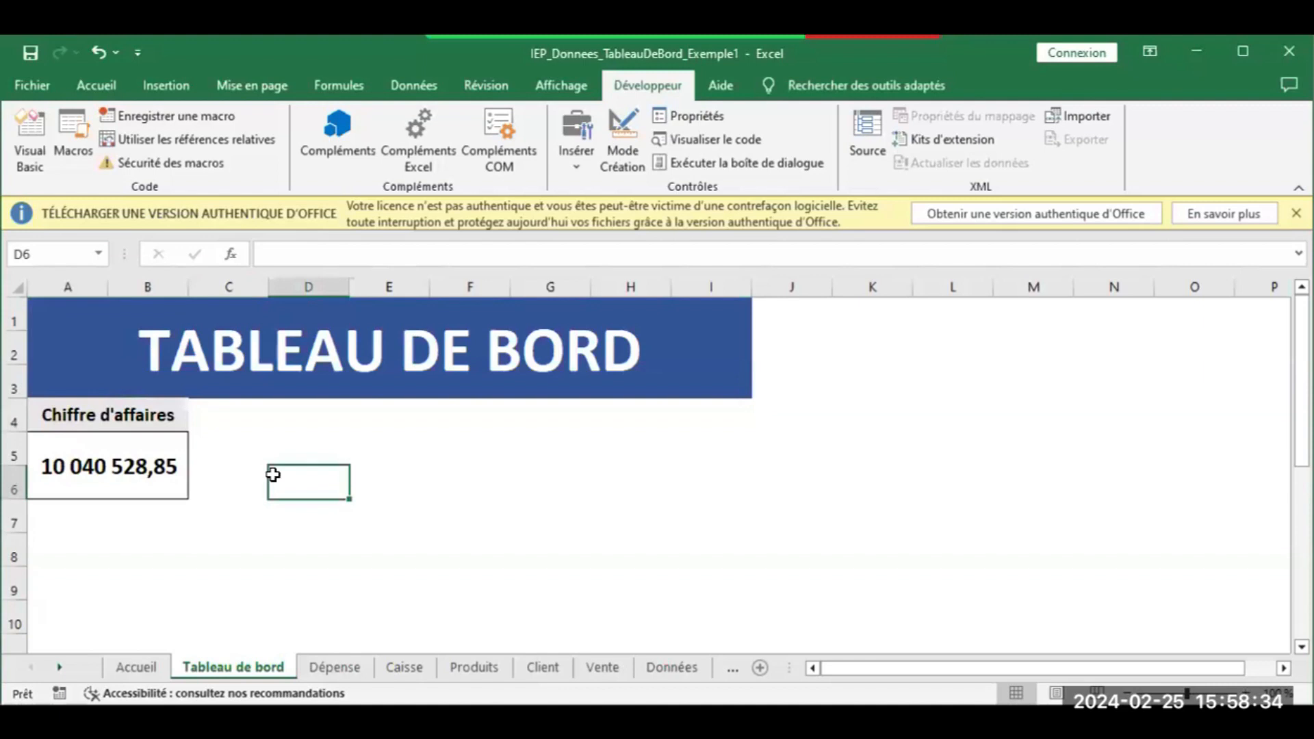
Narrow column C and merge D4:E4 into one centred cell beside the revenue card
click(68, 413)
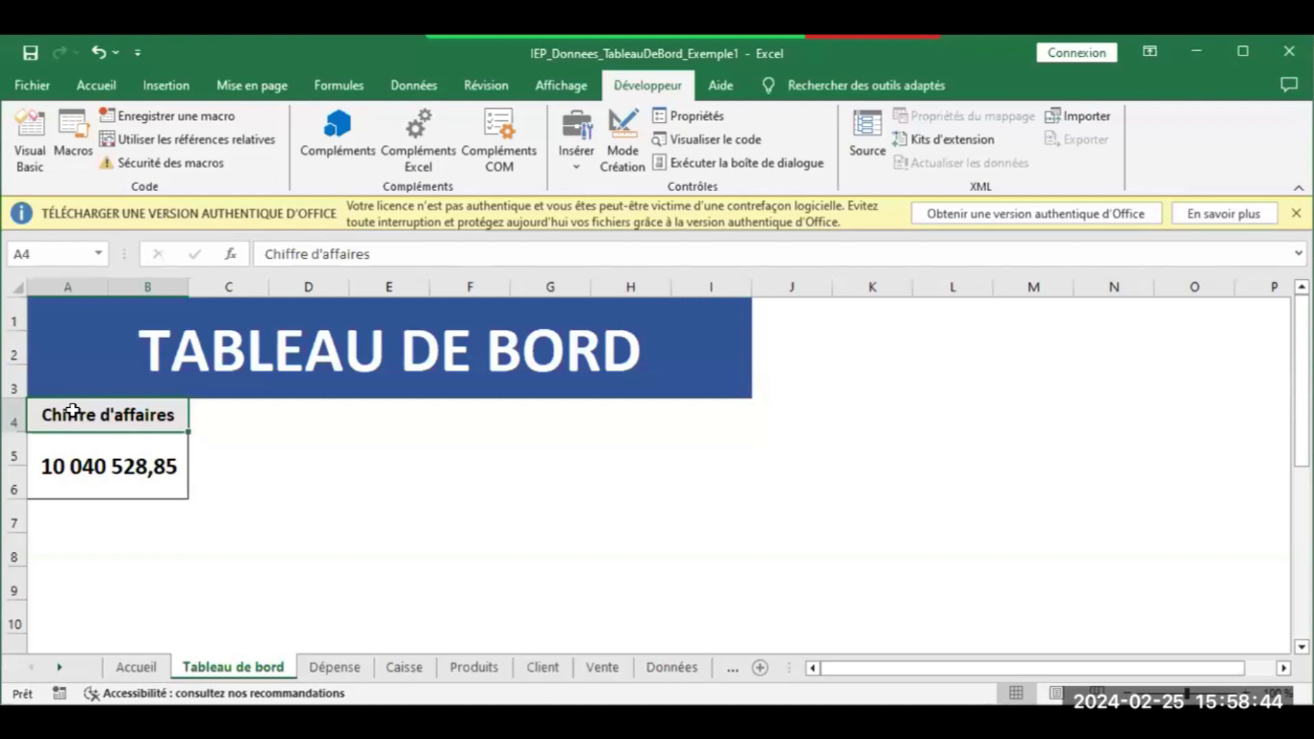
click(268, 417)
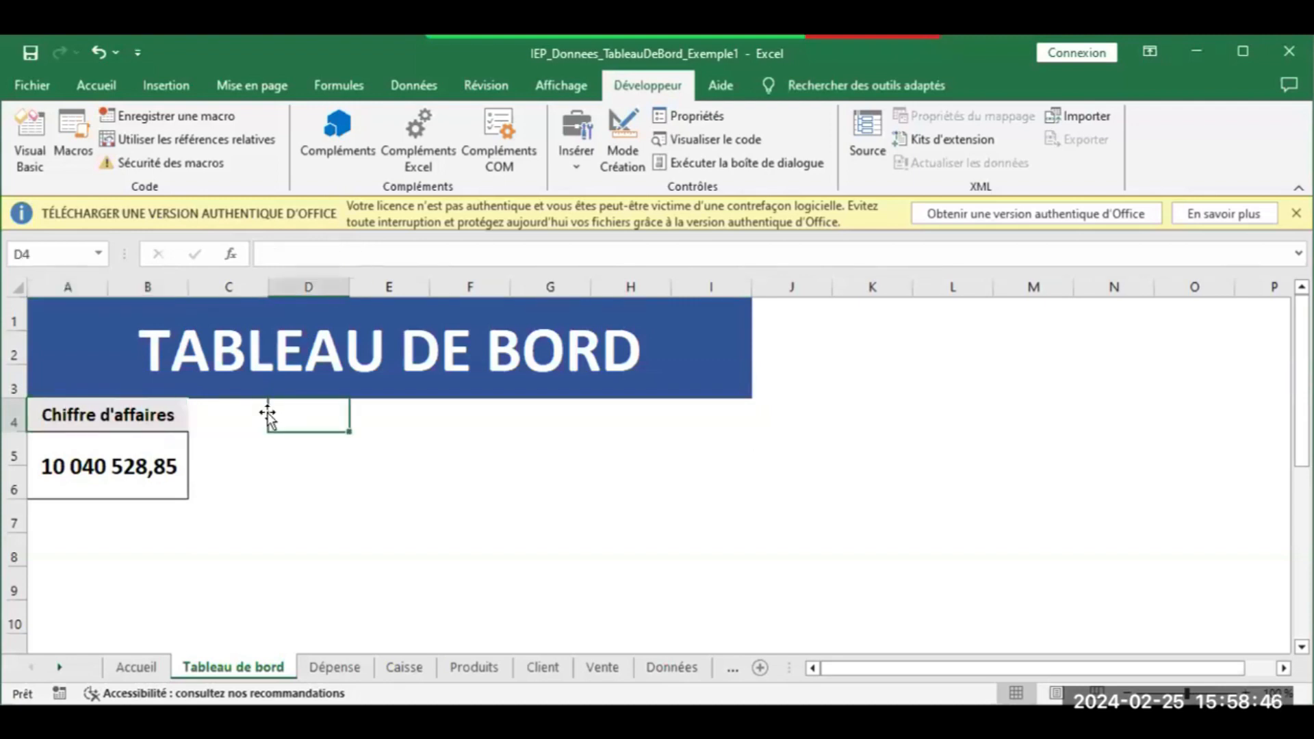
drag(288, 411, 353, 417)
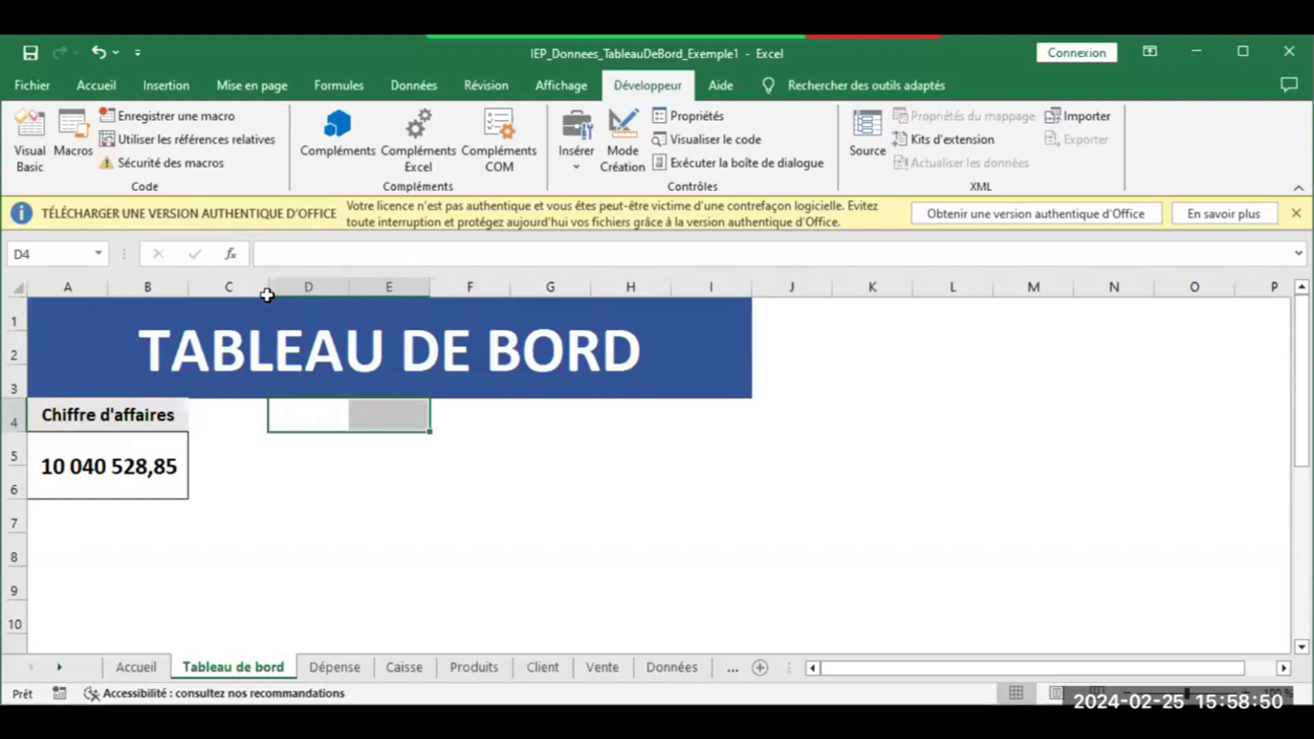
drag(265, 293, 219, 286)
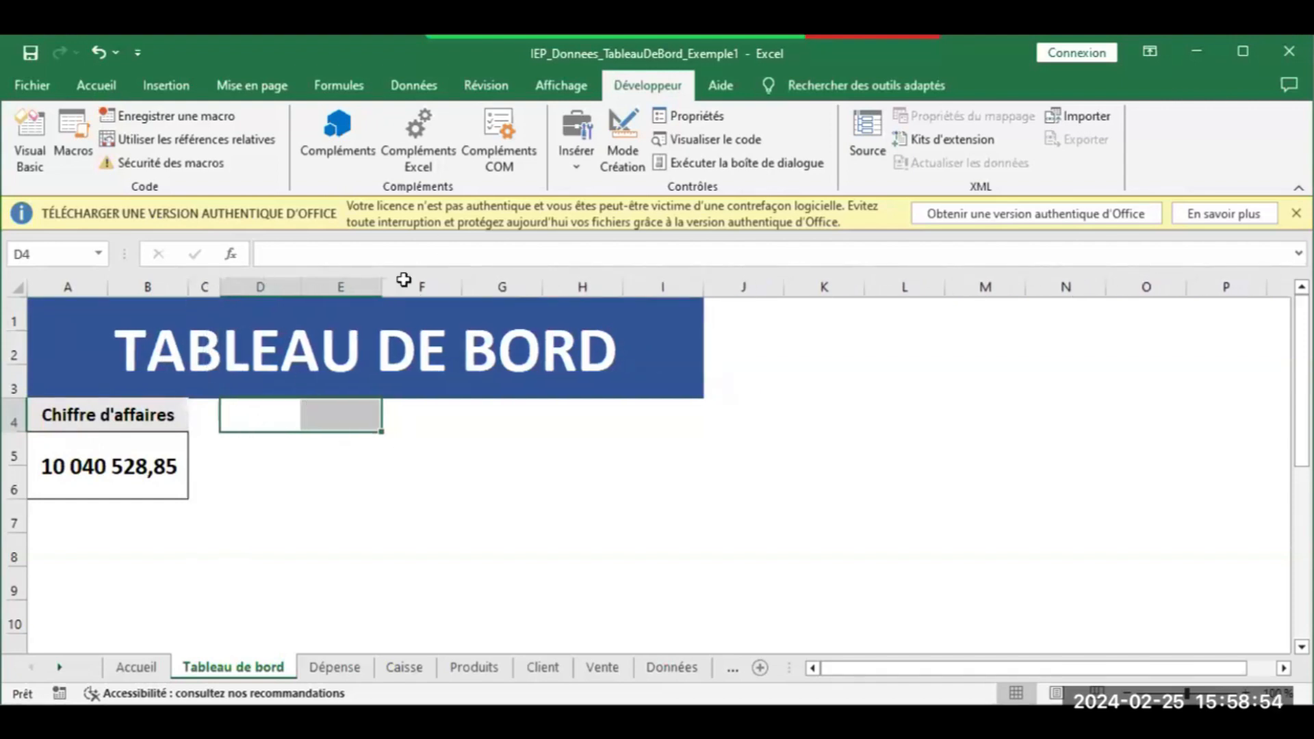
click(96, 85)
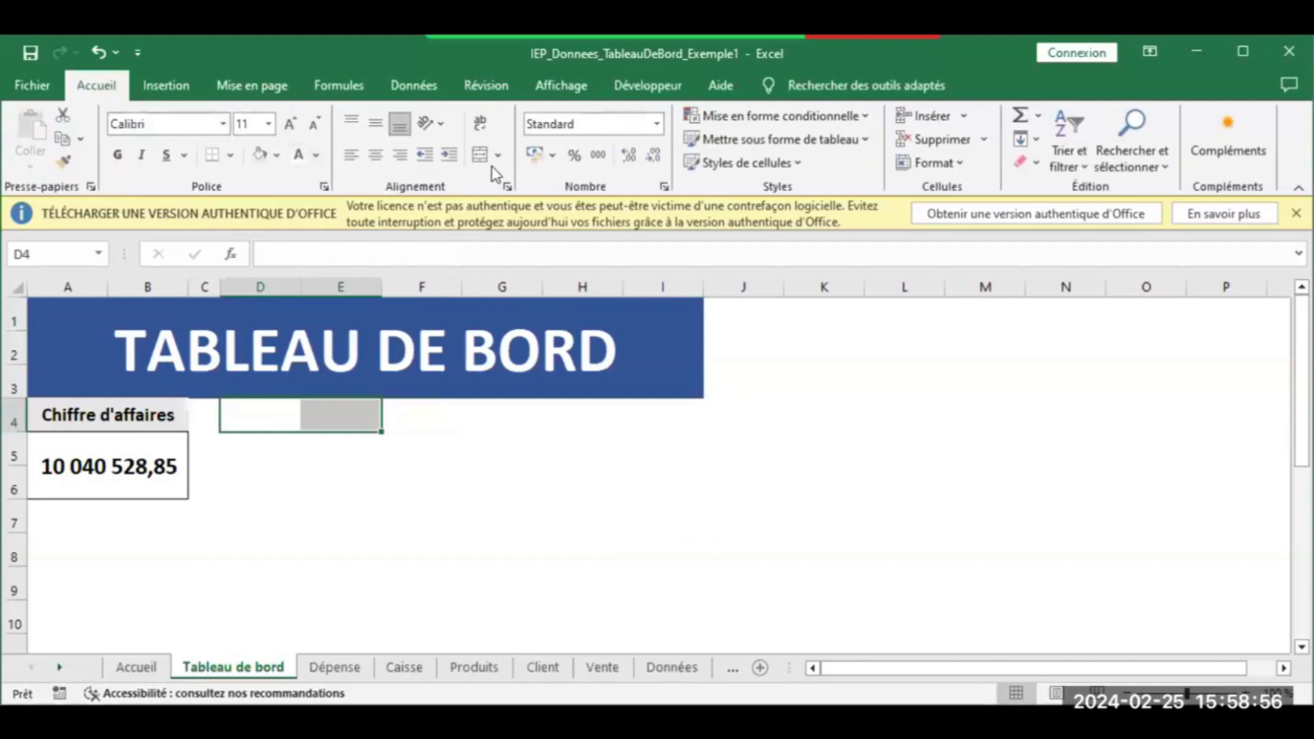
click(478, 156)
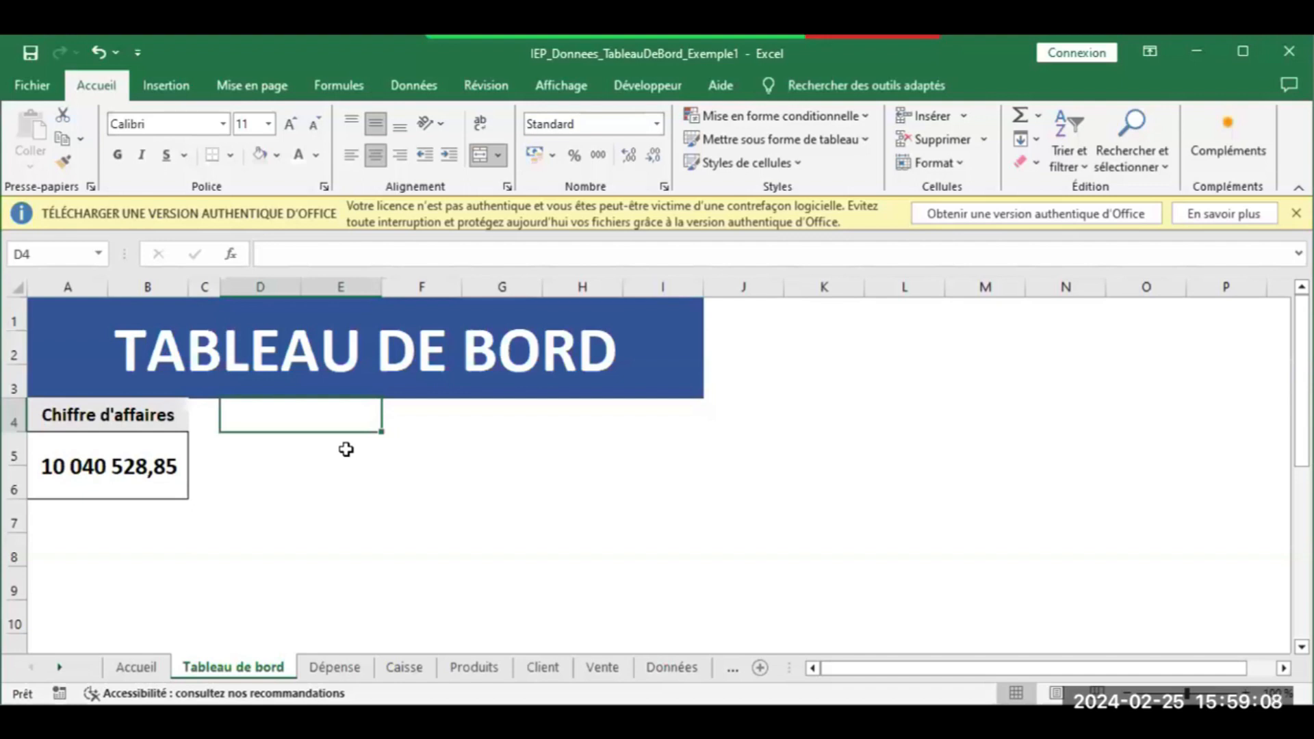
Enter the title 'Nombre de produit vendu' in cell D4
text(N)
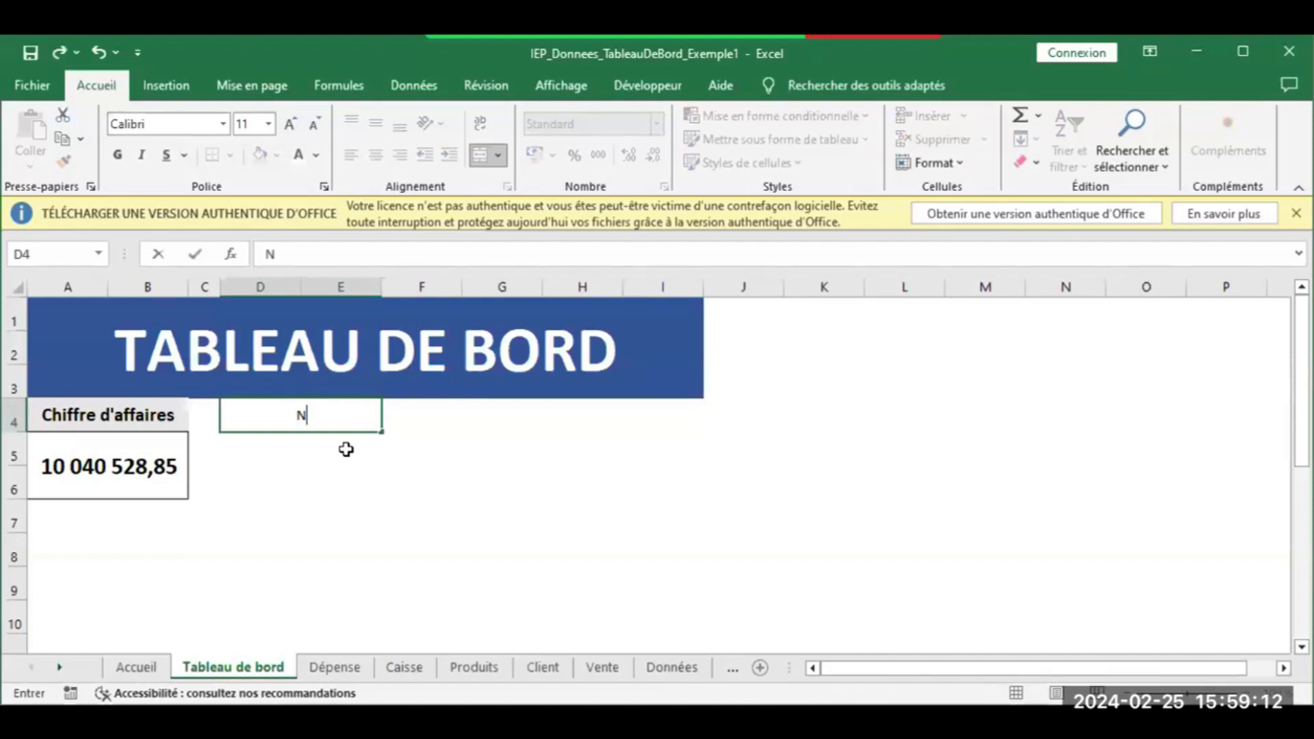
text(OMBRE D)
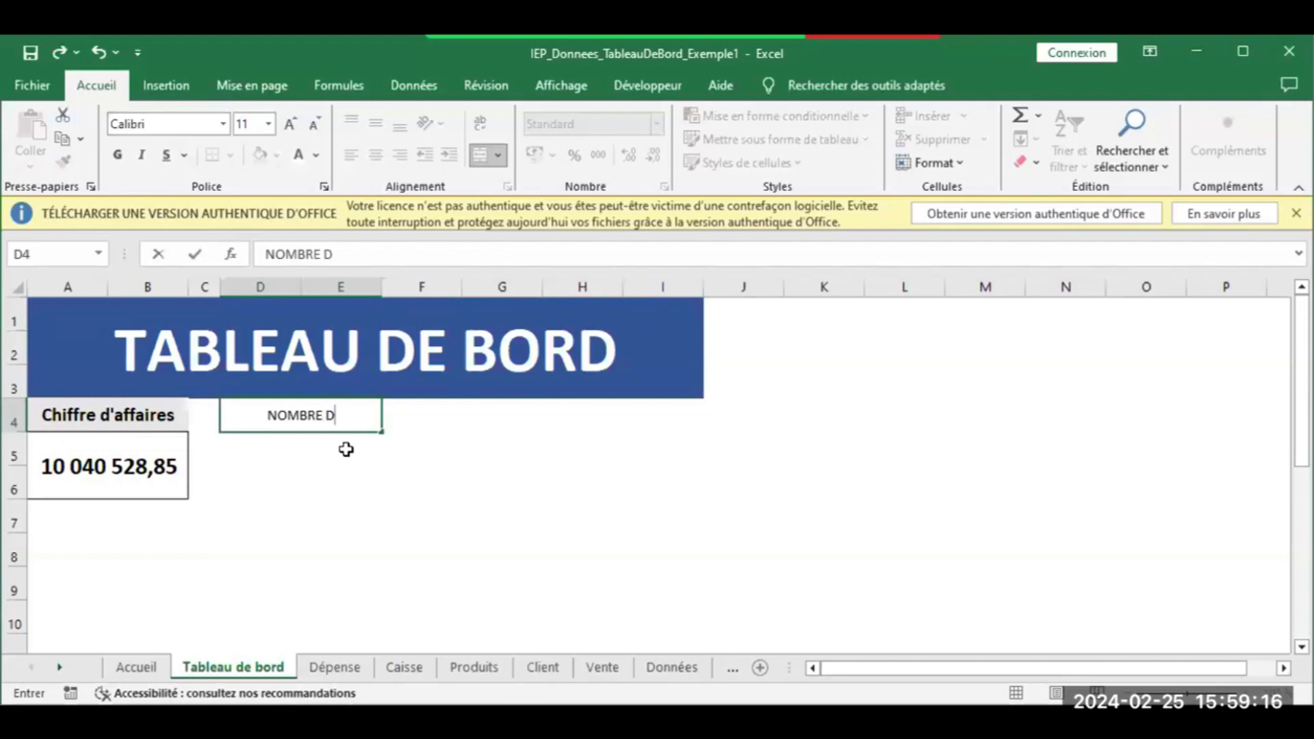
text(E)
key(BackSpace)
key(BackSpace)
key(BackSpace)
key(BackSpace)
key(BackSpace)
key(BackSpace)
key(BackSpace)
key(BackSpace)
text(ombre d')
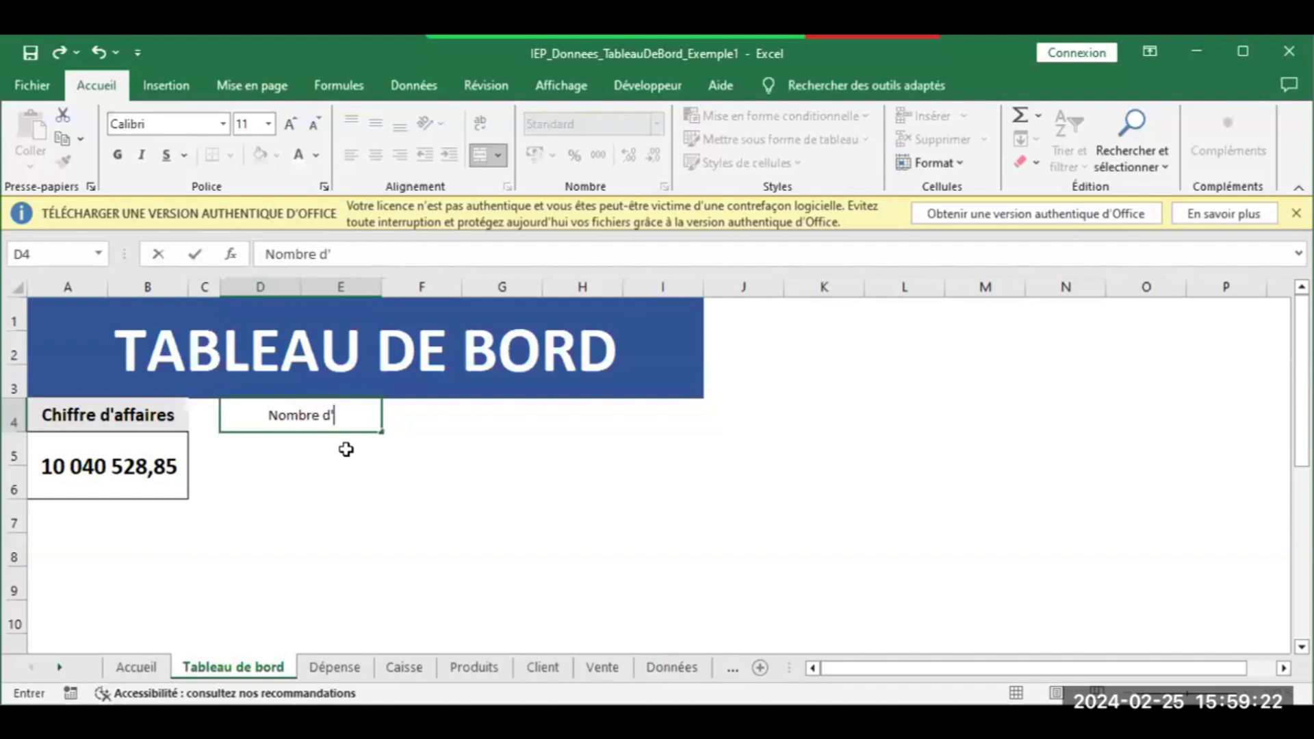
key(BackSpace)
text(e pro)
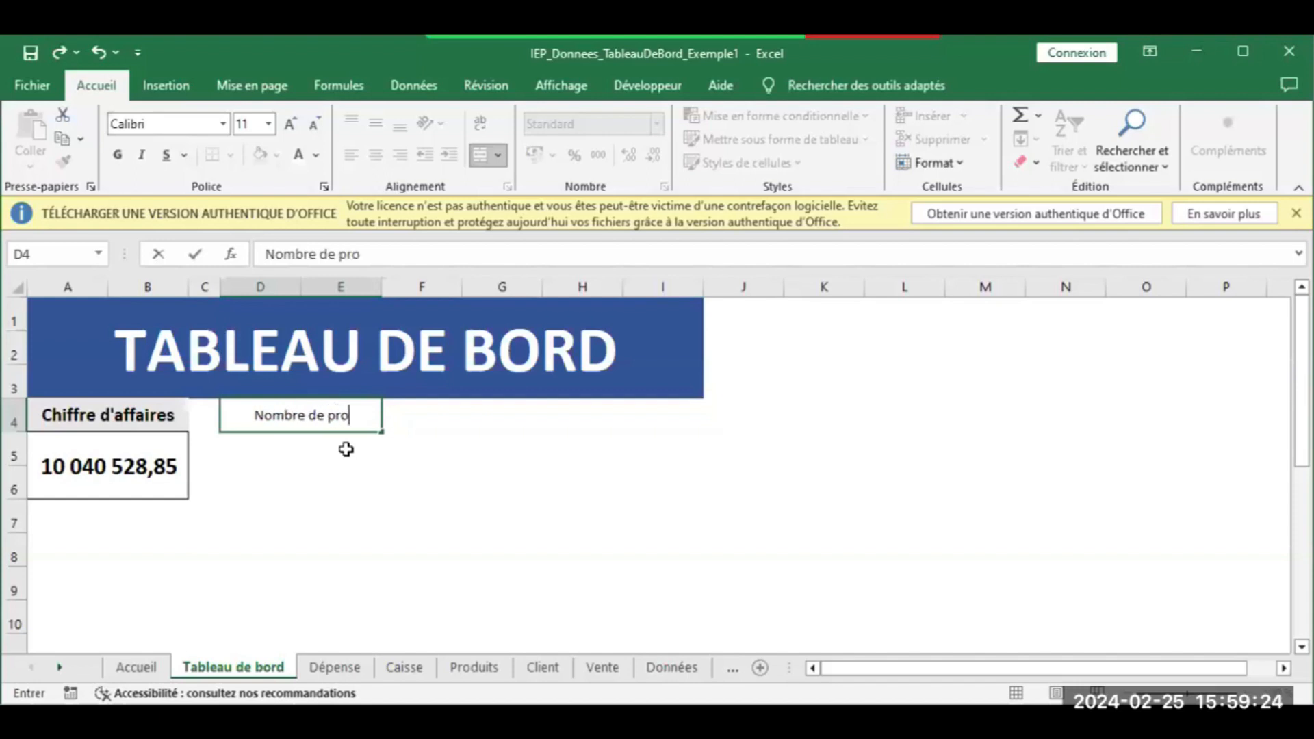
text(duits vendu)
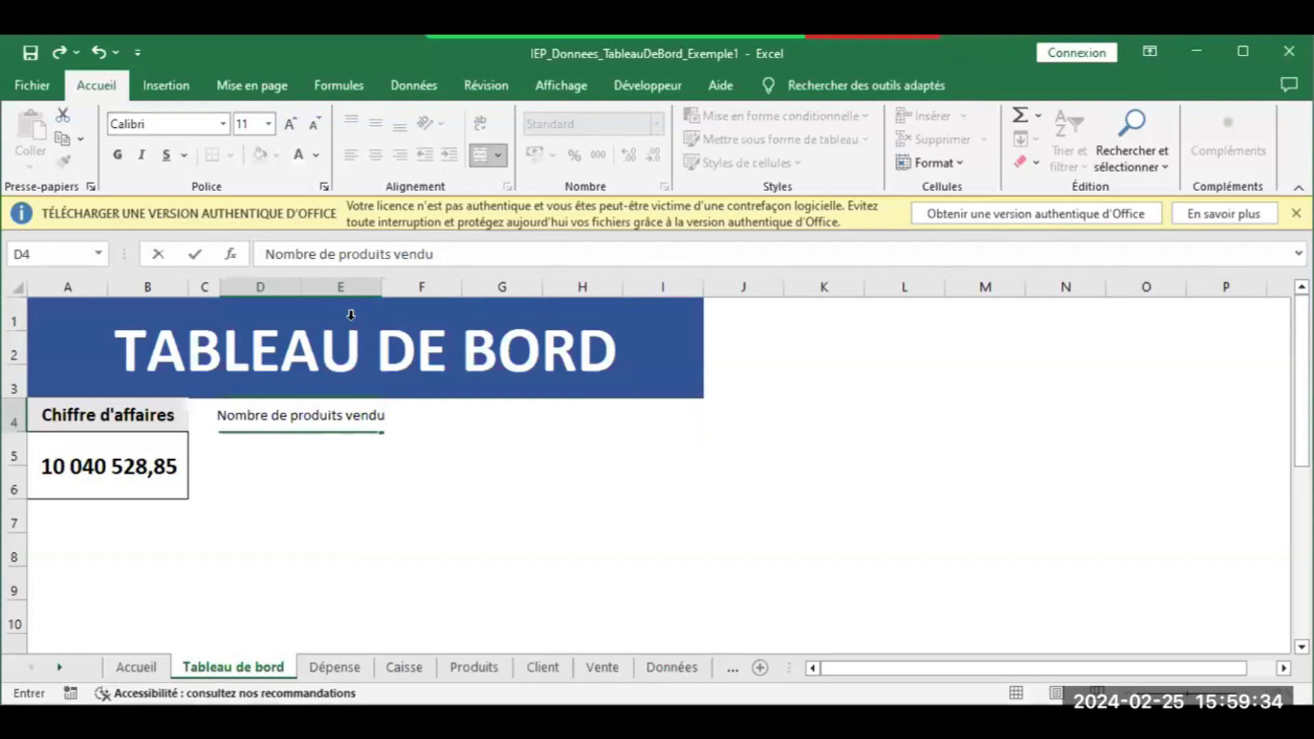
click(390, 258)
key(BackSpace)
key(Return)
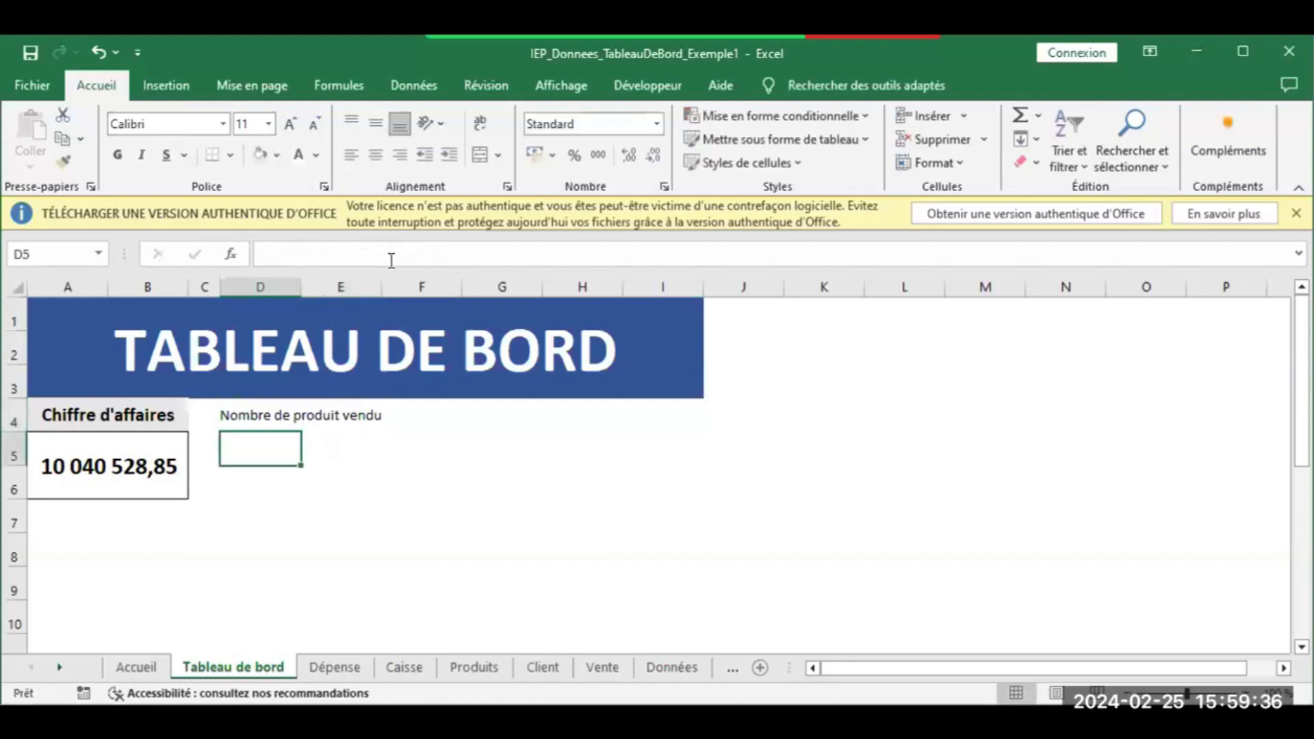
Make the D4 title bold at font size 14 and widen column E to fit it
click(288, 420)
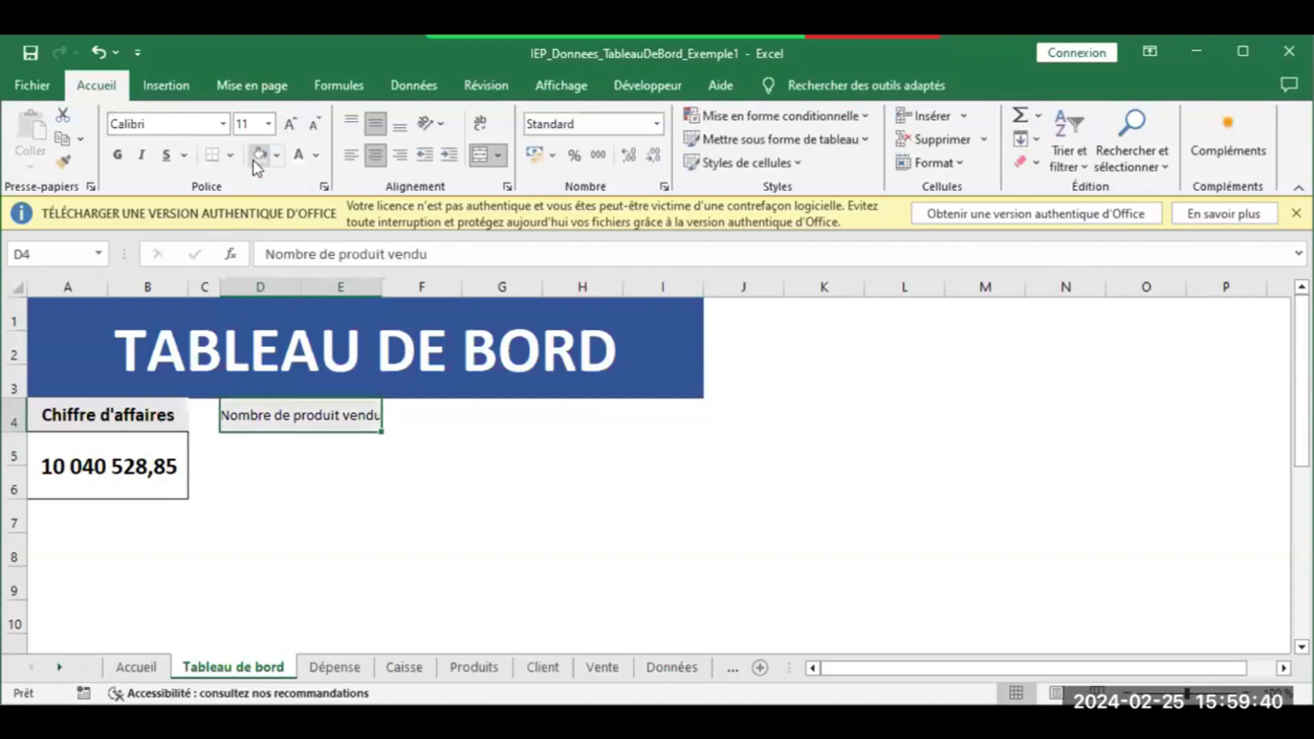
click(118, 155)
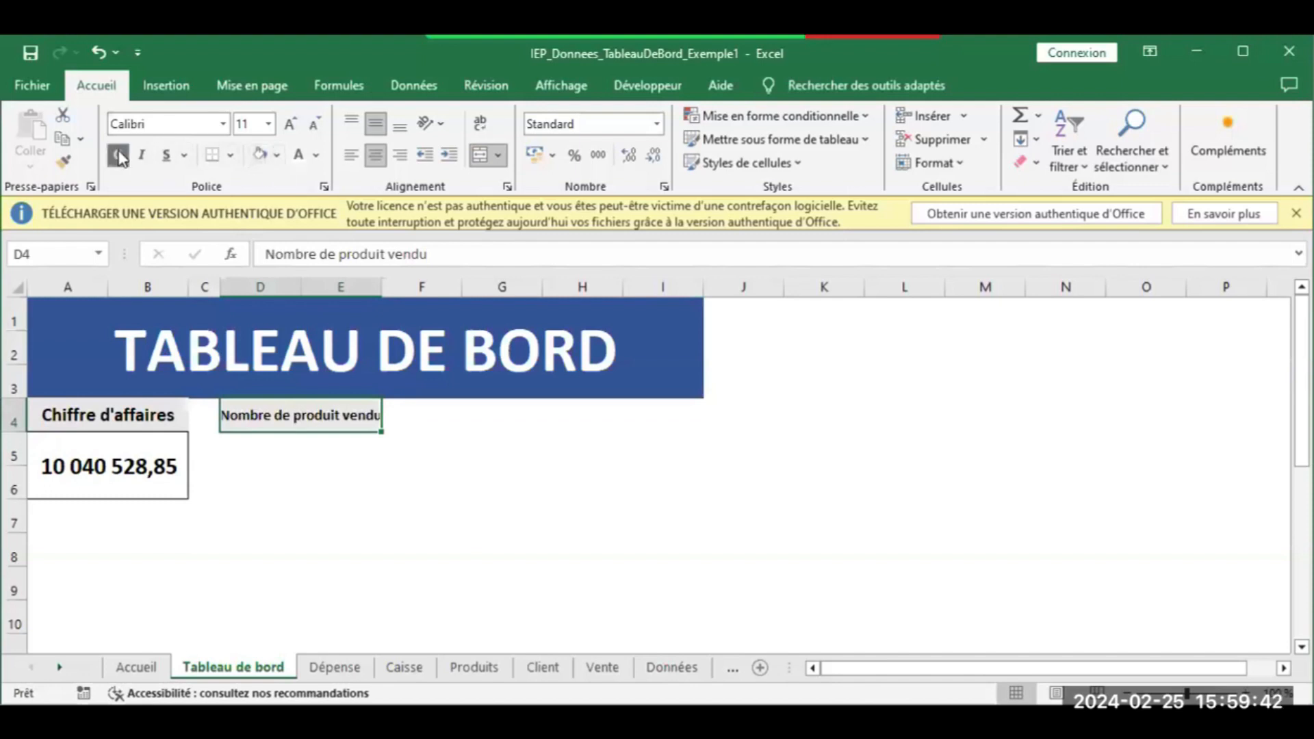
click(287, 122)
click(286, 121)
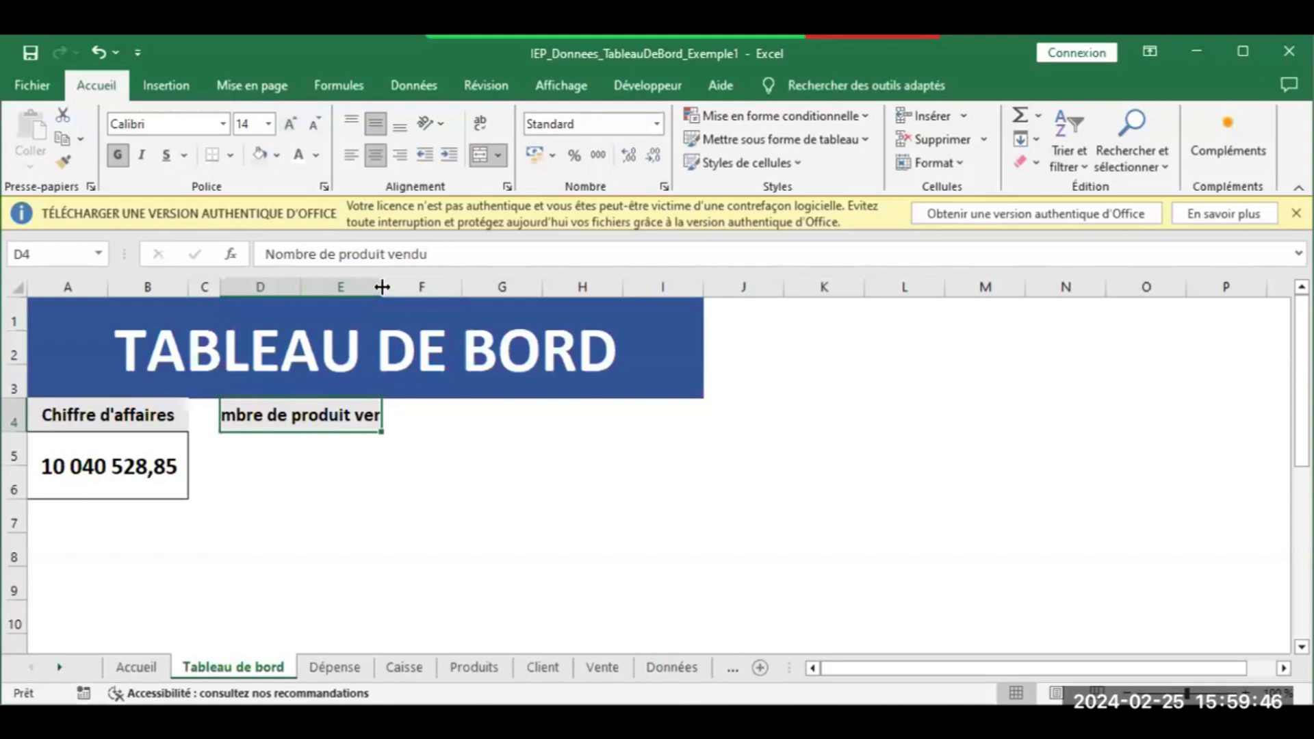
drag(382, 286, 440, 288)
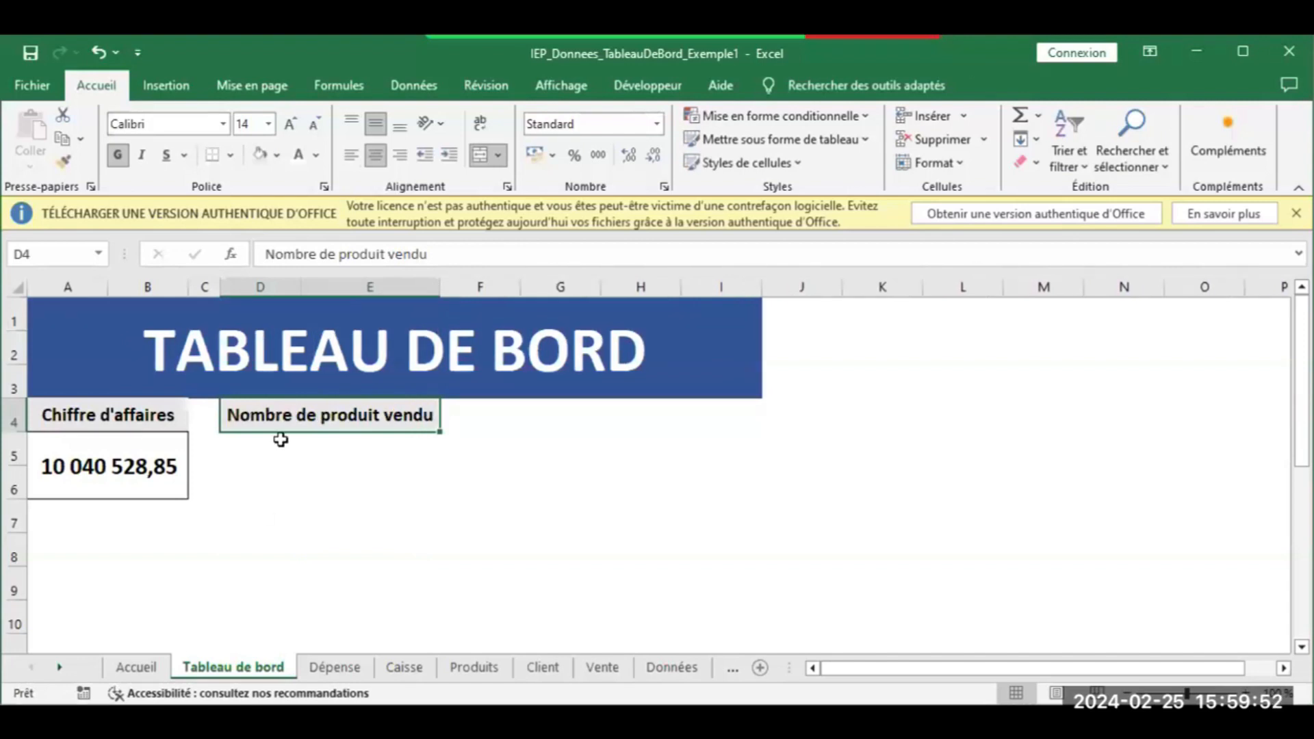
Merge and centre D5:E6 as the card's value area, then go to Données
drag(235, 448, 352, 476)
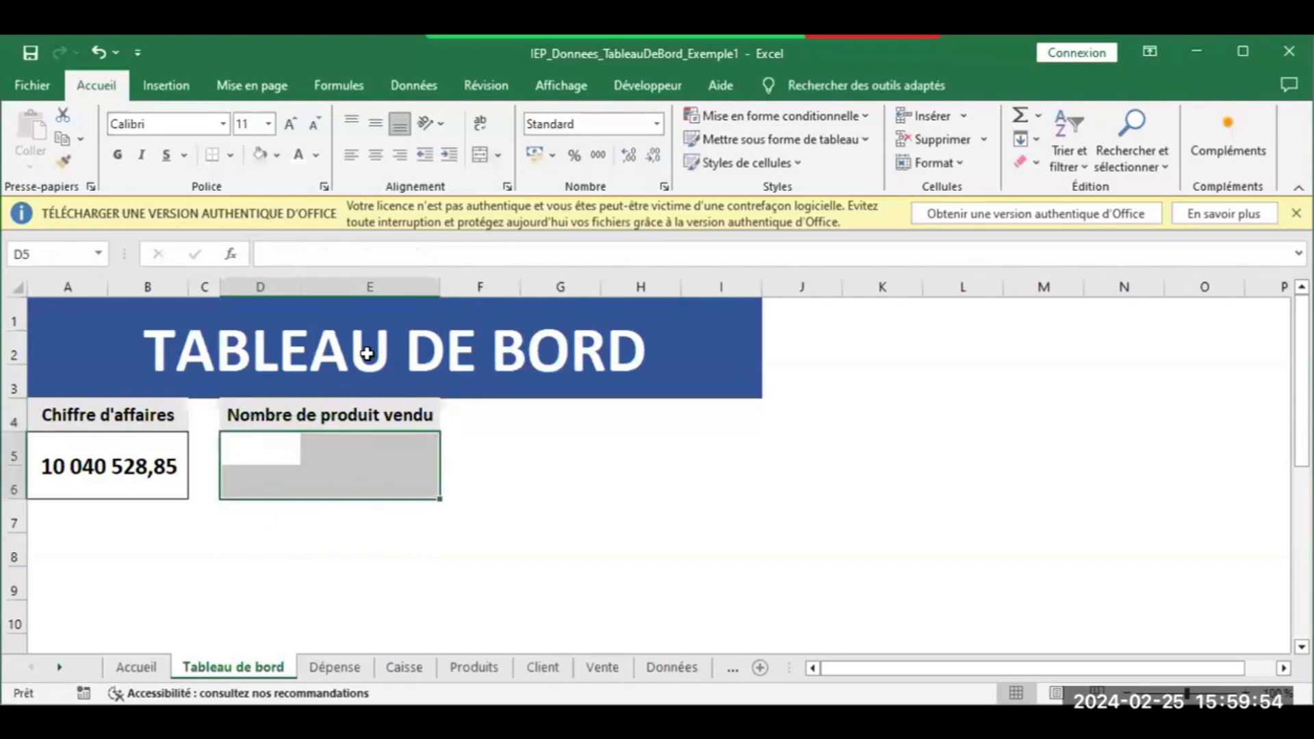
click(481, 155)
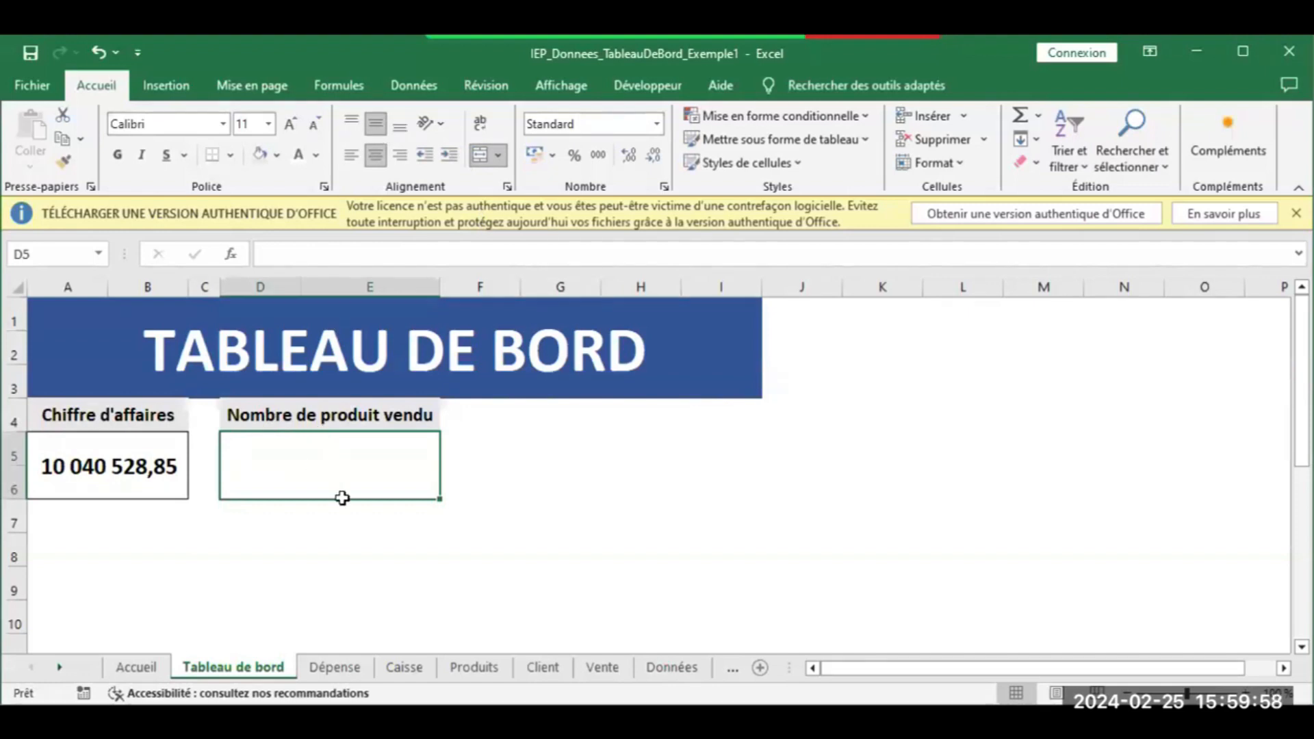
click(667, 669)
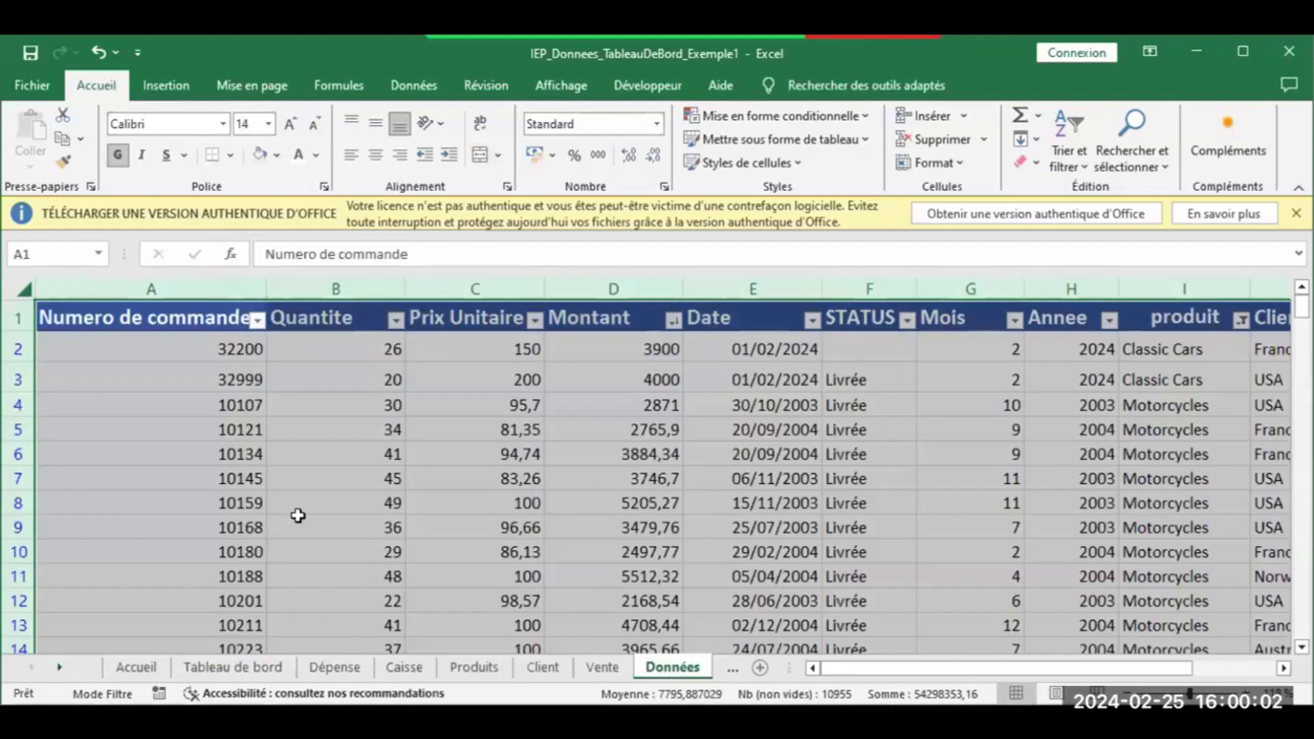
Insert a second pivot table from the Données table at Traitement!A14
click(167, 84)
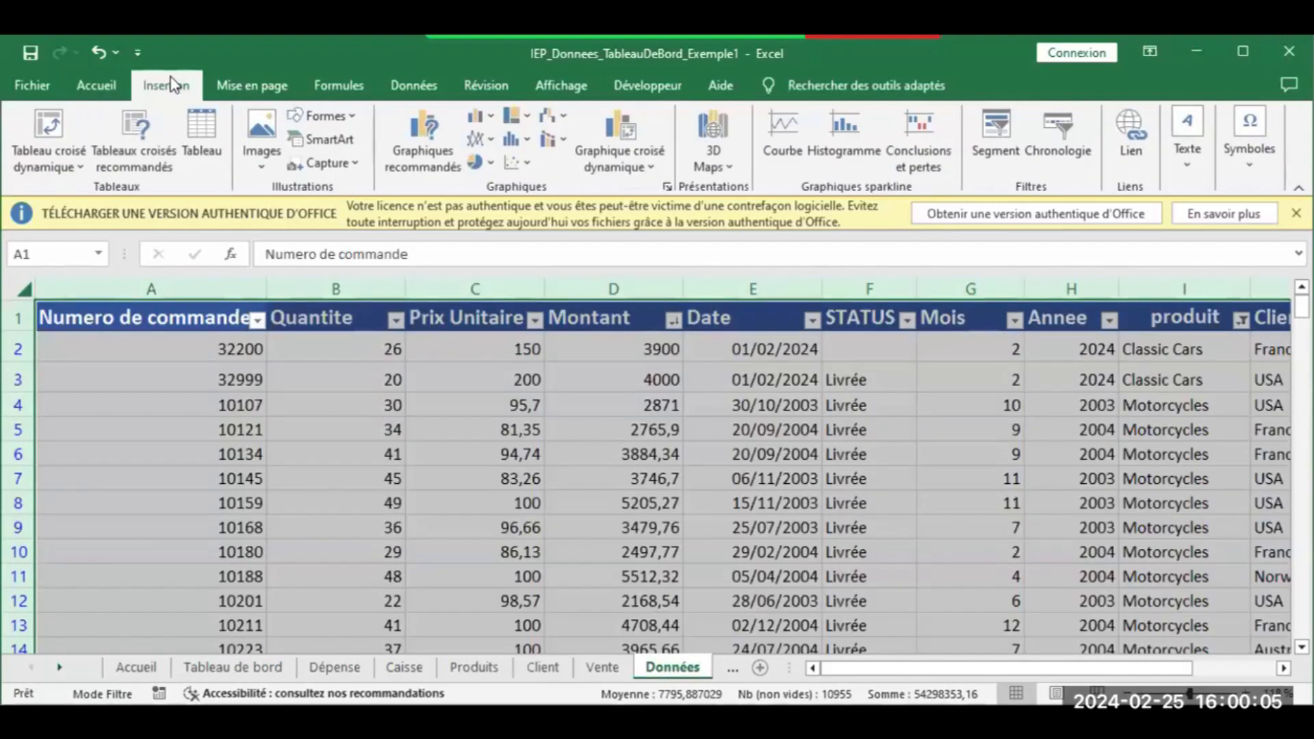
click(55, 126)
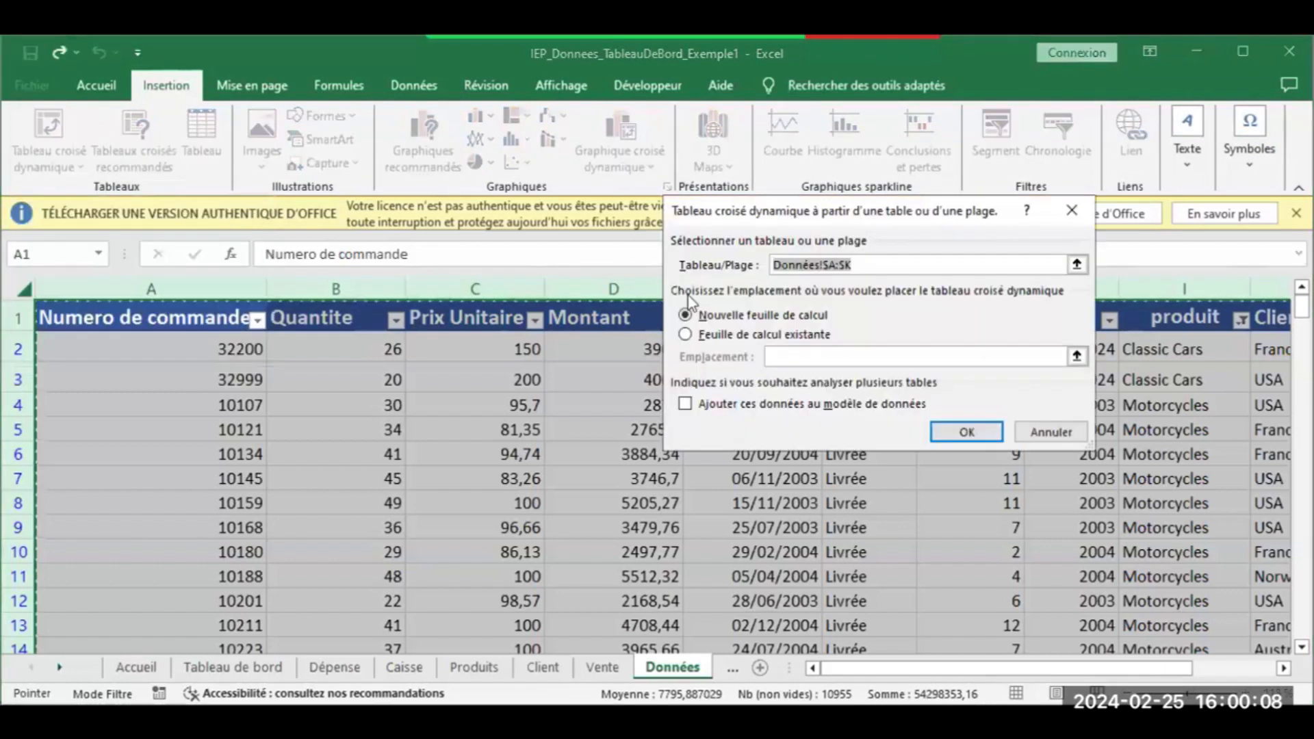
click(707, 336)
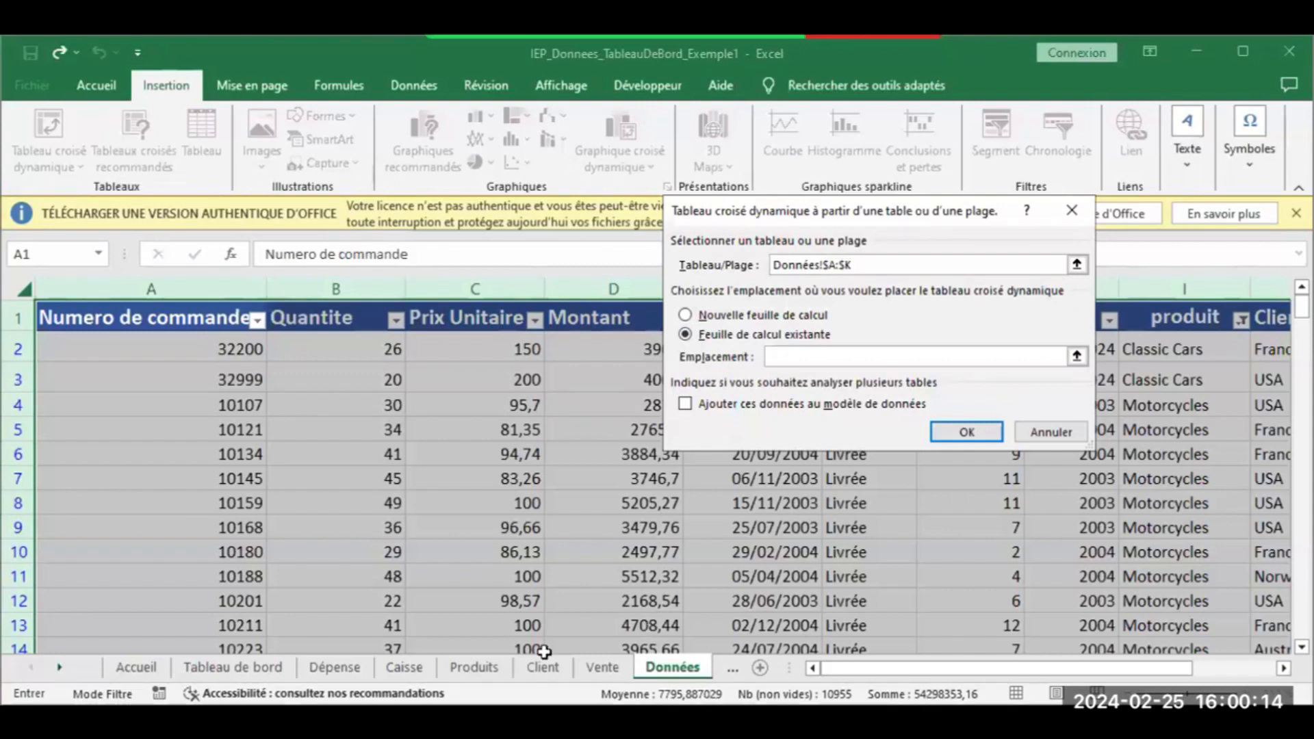
click(60, 667)
click(59, 667)
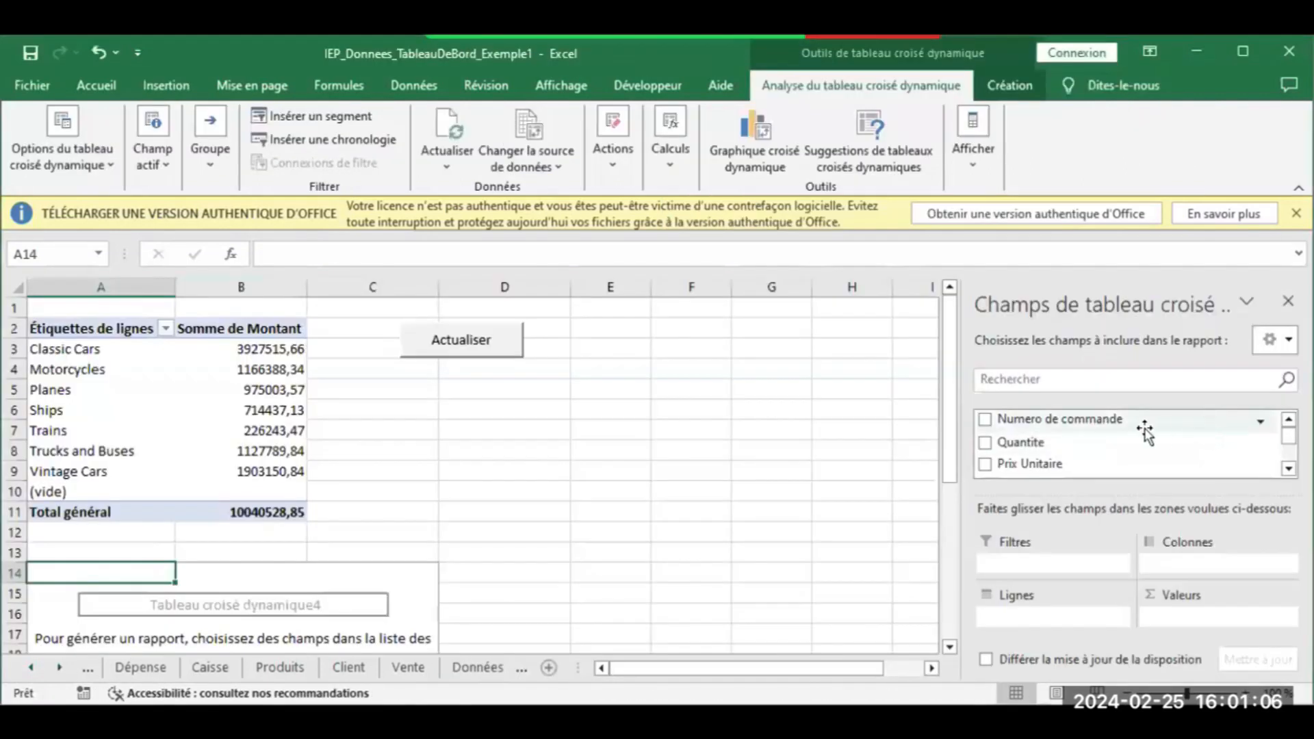
Sum Quantite by produit in the second pivot table, totalling 99113
drag(1040, 441, 1195, 601)
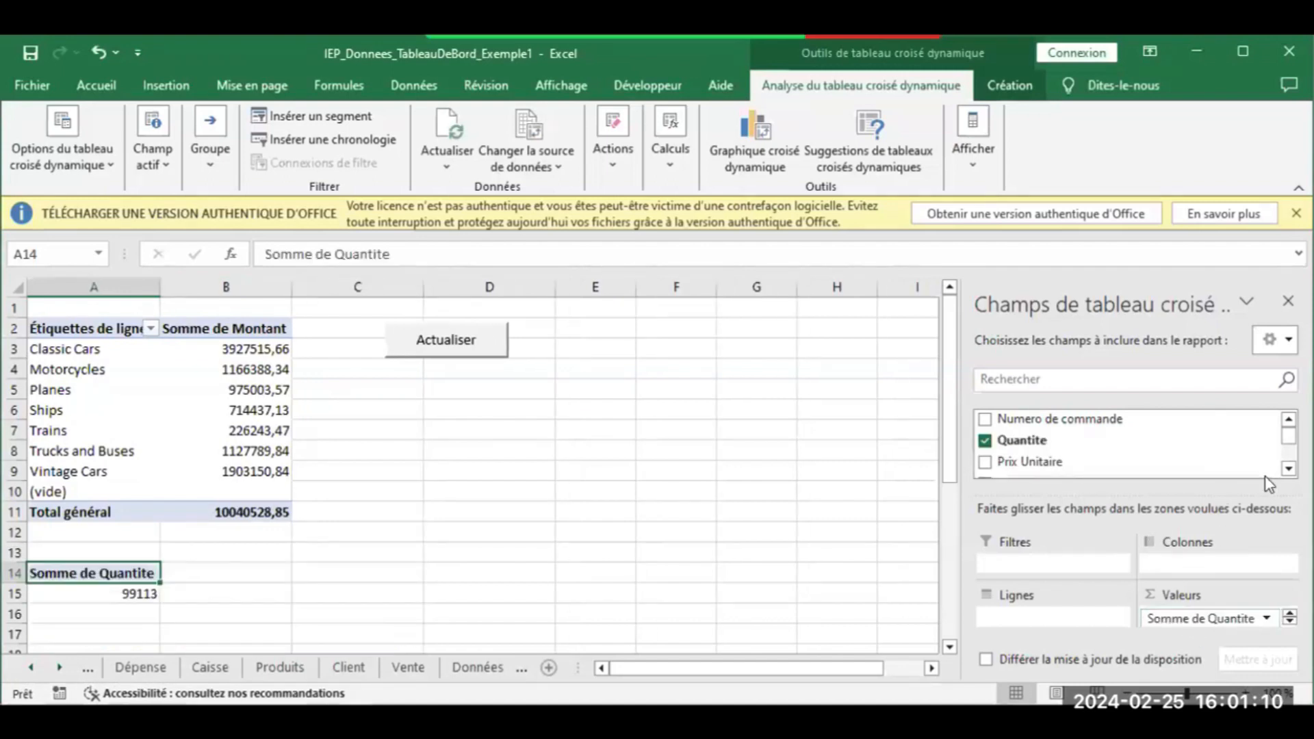
click(1289, 469)
click(1289, 469)
click(1289, 469)
click(1289, 469)
click(1289, 469)
click(1289, 469)
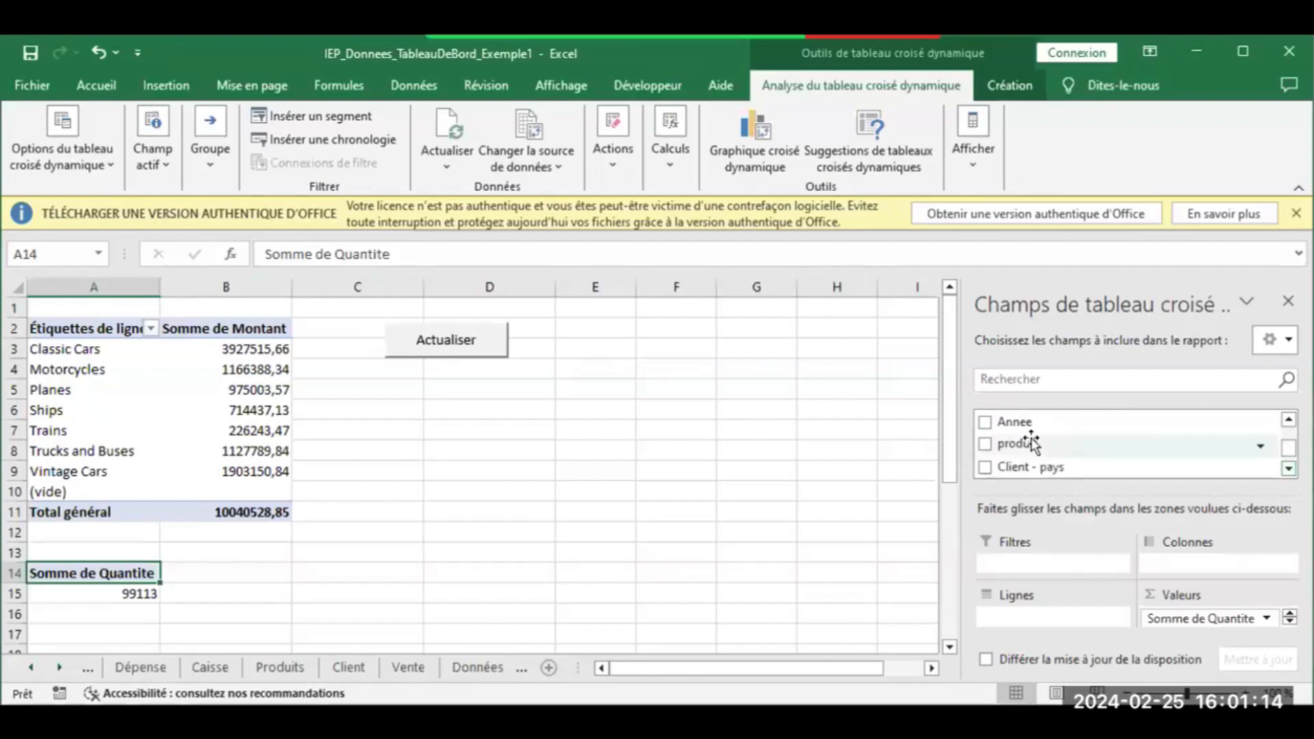
drag(1011, 442, 1008, 608)
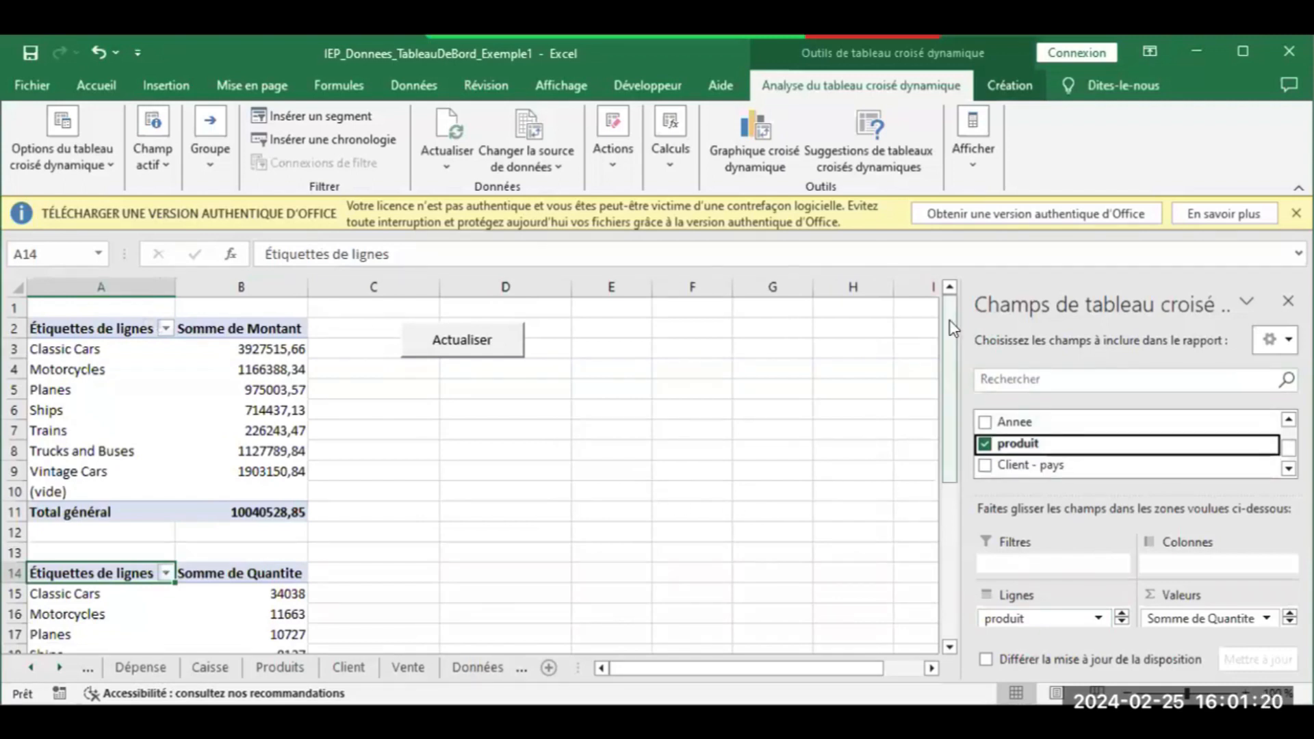
drag(950, 321, 947, 411)
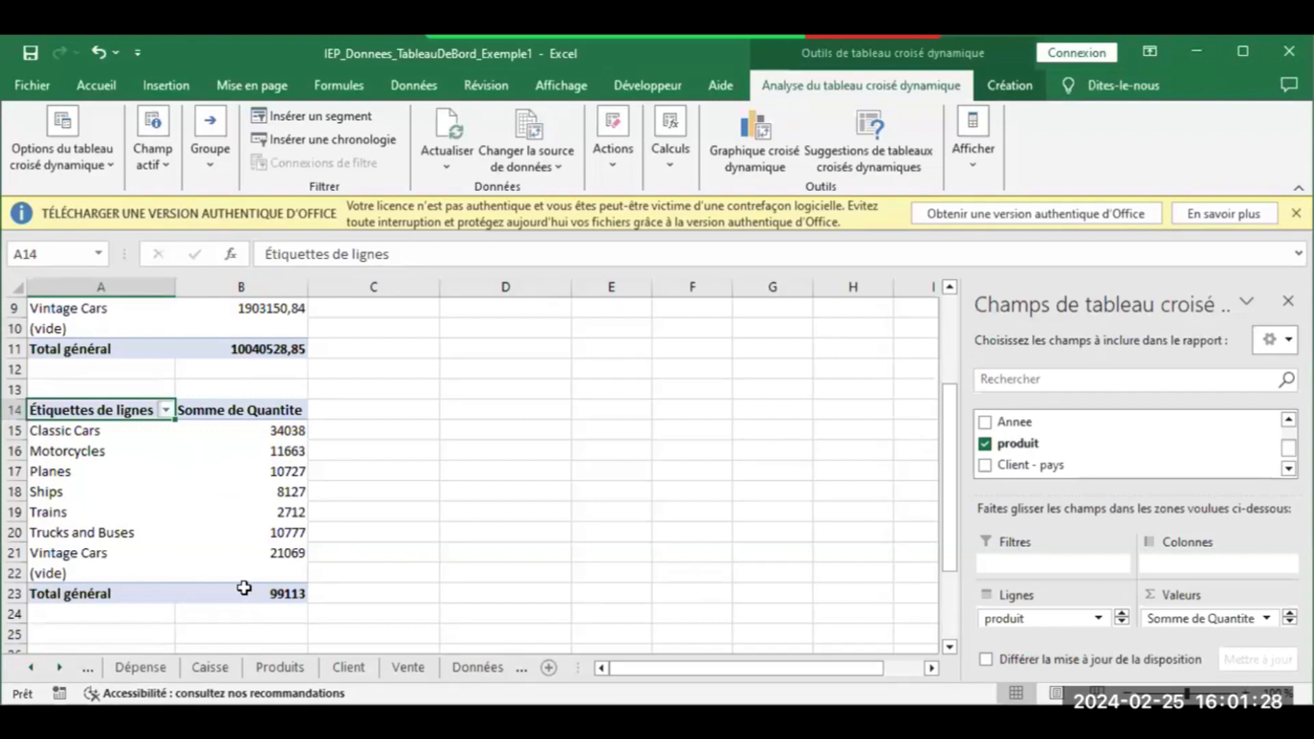
Select the 99113 total in B23, then return to the Tableau de bord sheet
click(243, 589)
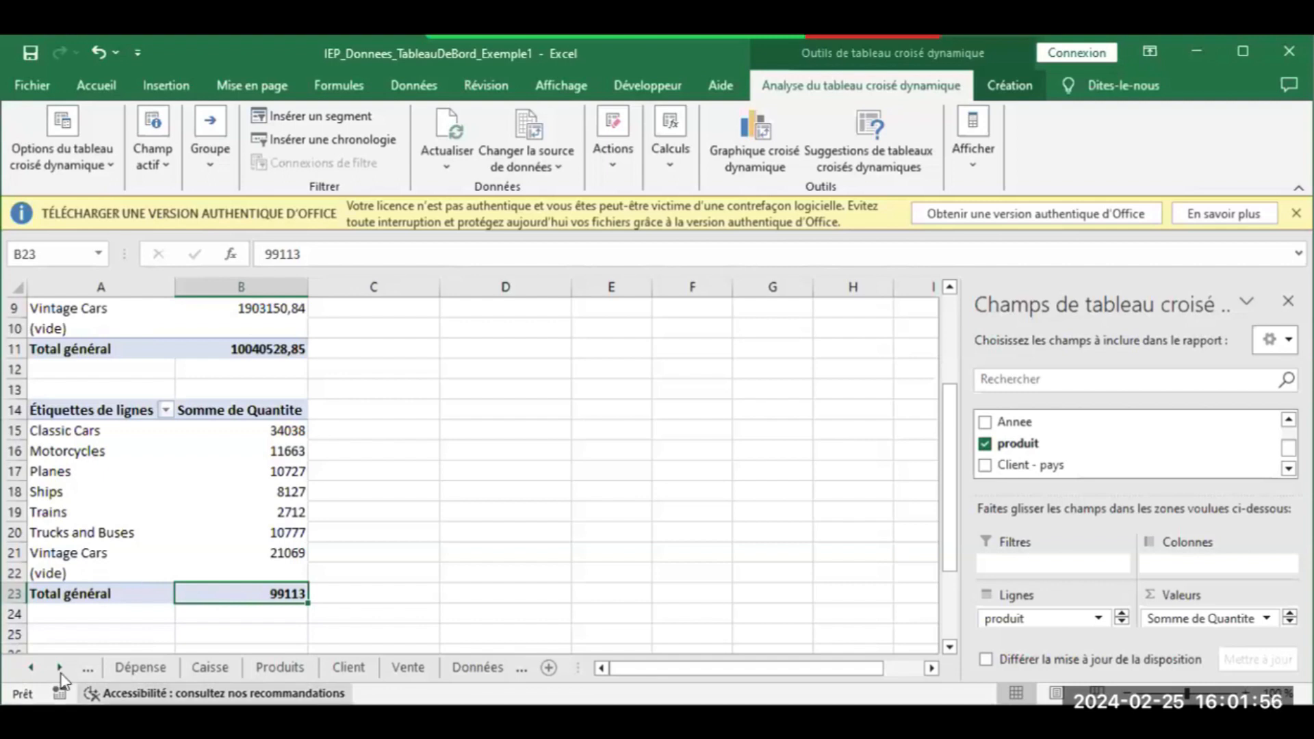
click(30, 667)
click(30, 667)
click(229, 667)
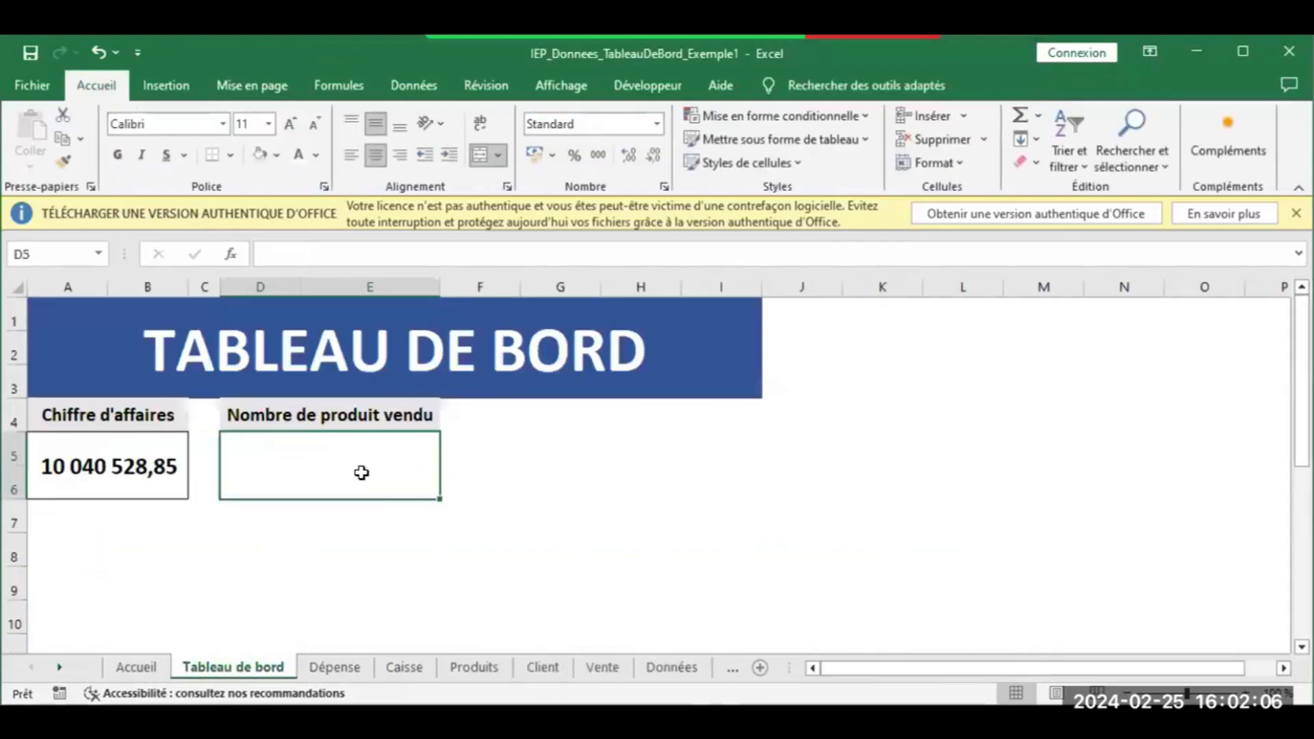
Link D5 by formula to the pivot total in Traitement!B23 so it shows 99113, then bold it
text(=)
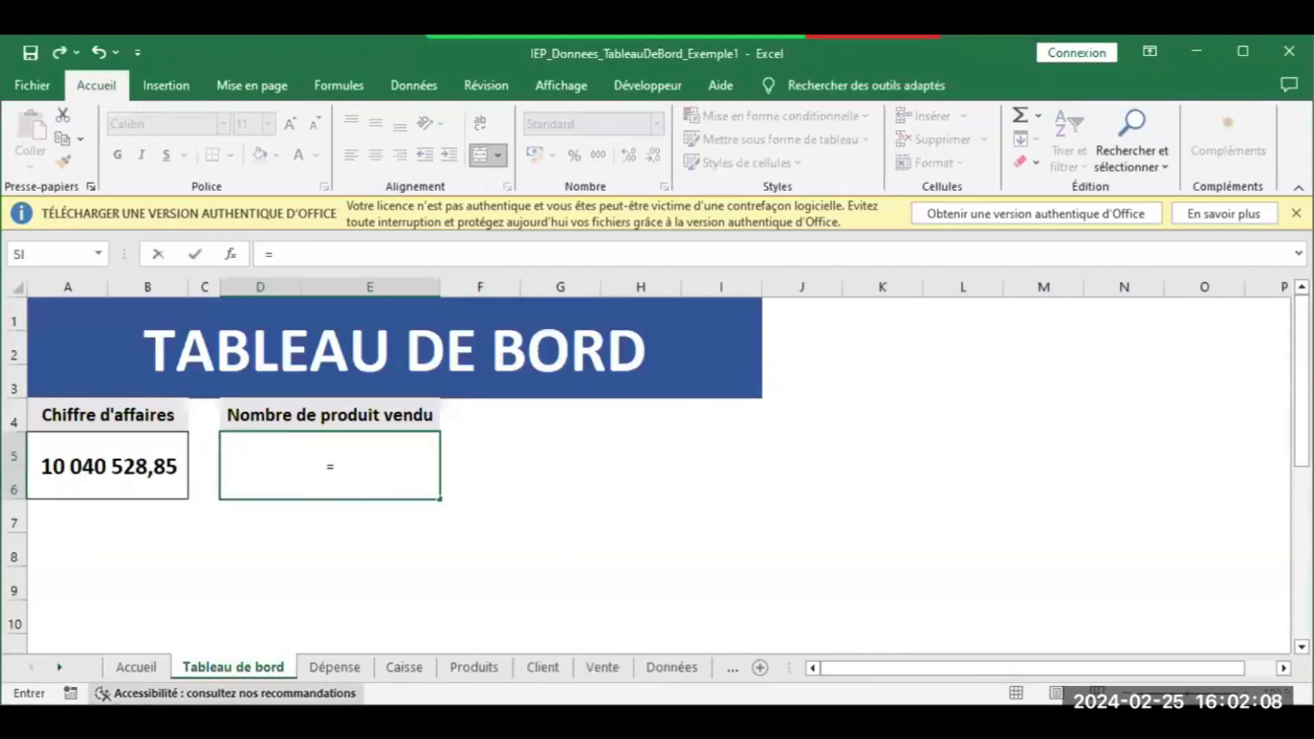
click(61, 669)
click(61, 669)
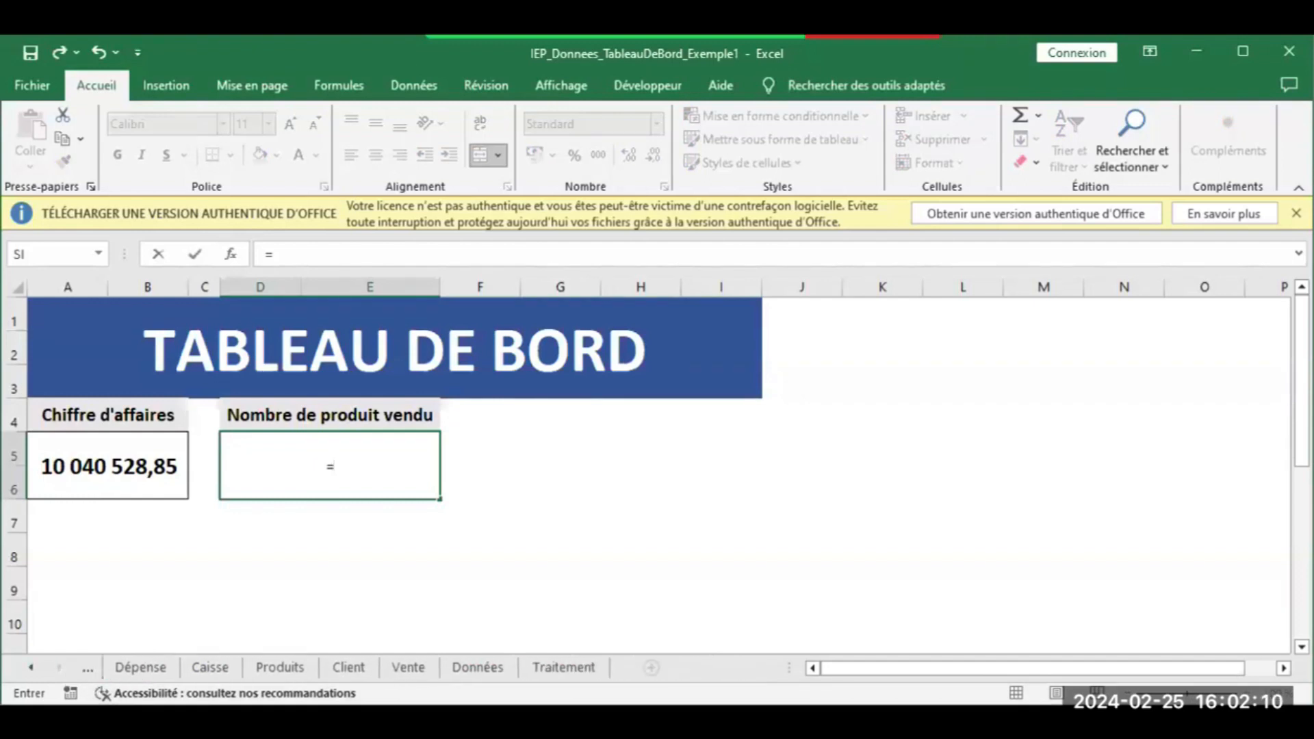
click(548, 668)
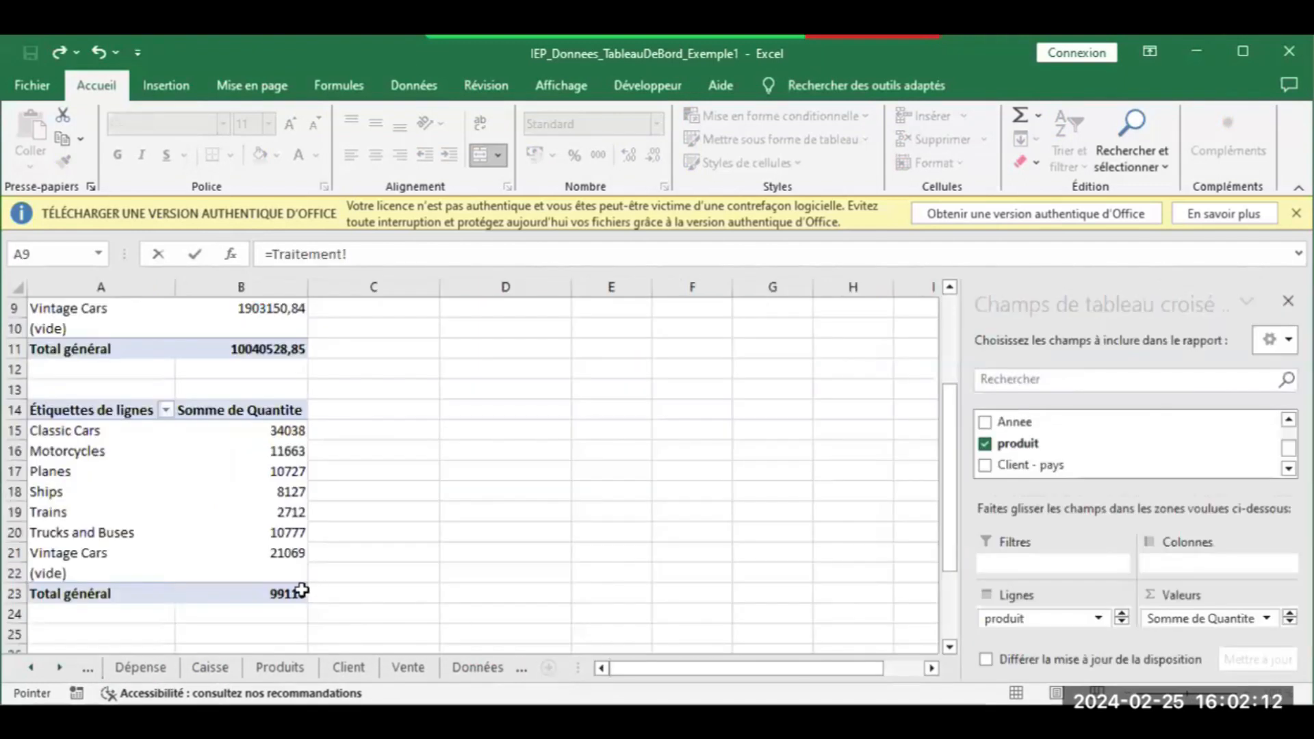
click(291, 591)
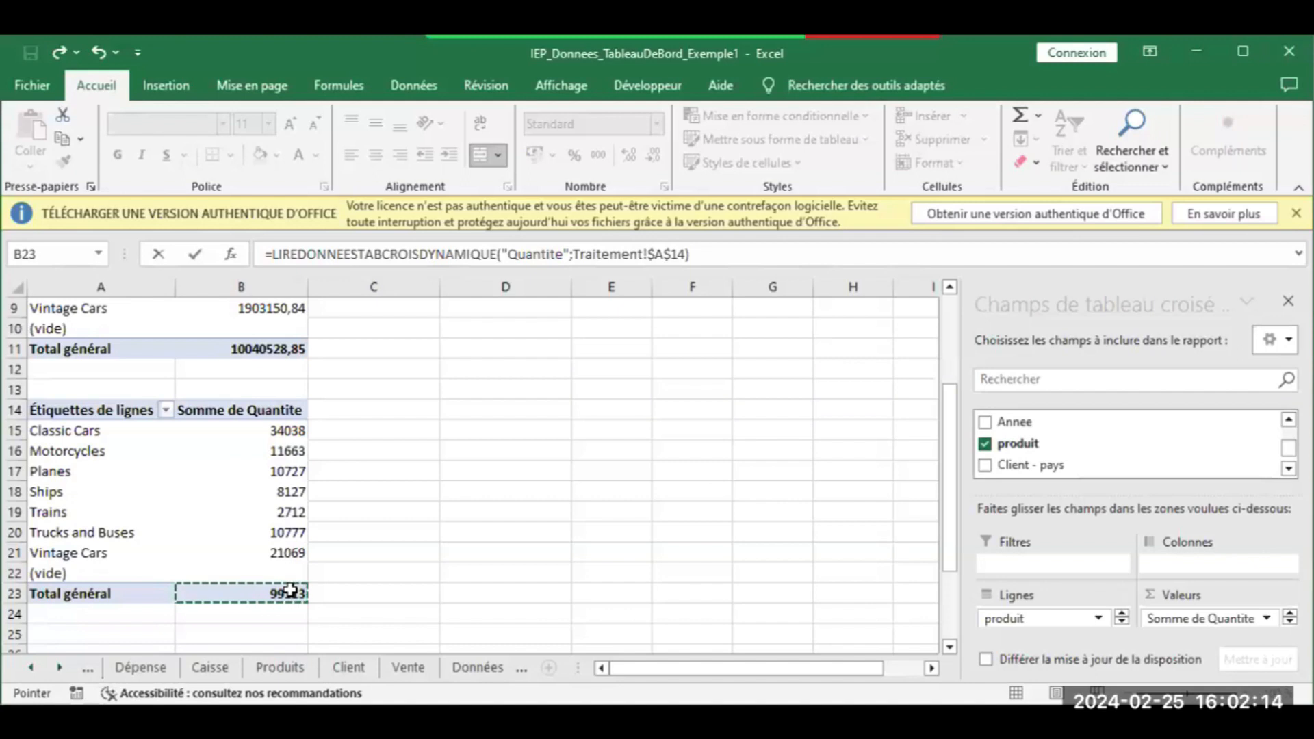
key(Return)
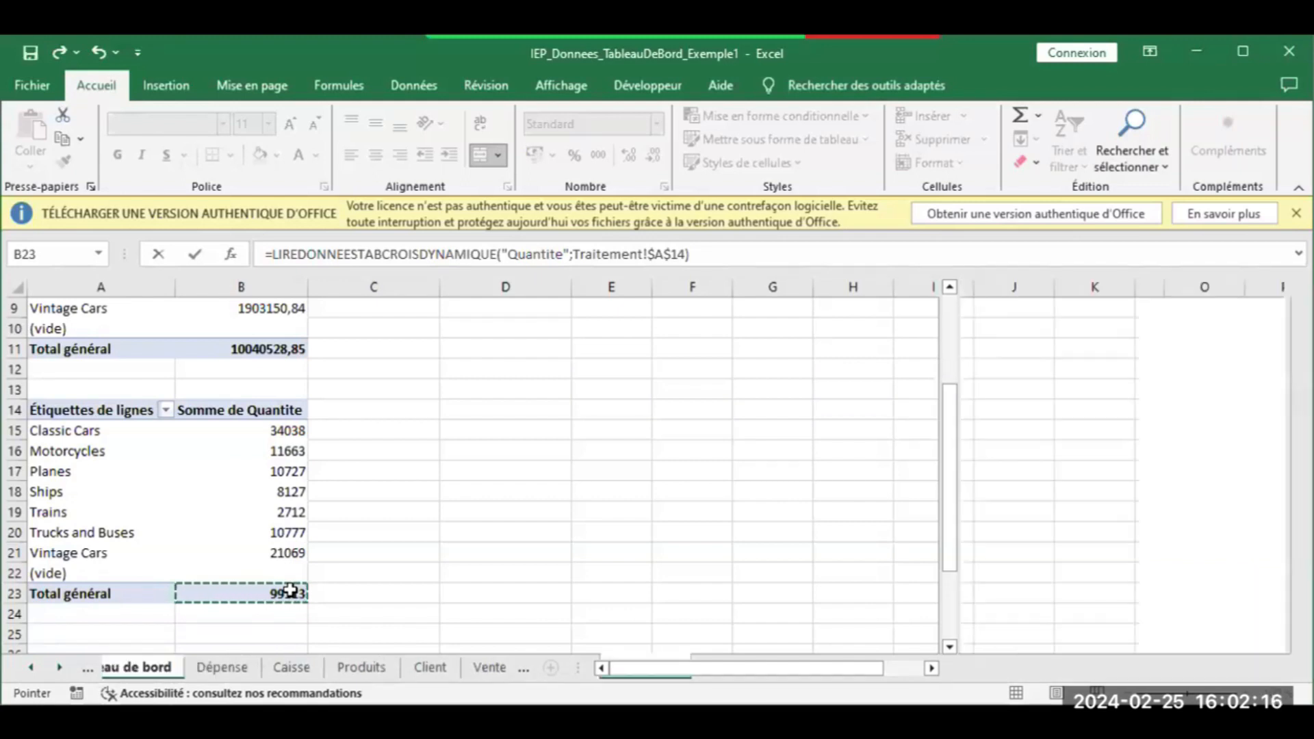
click(323, 455)
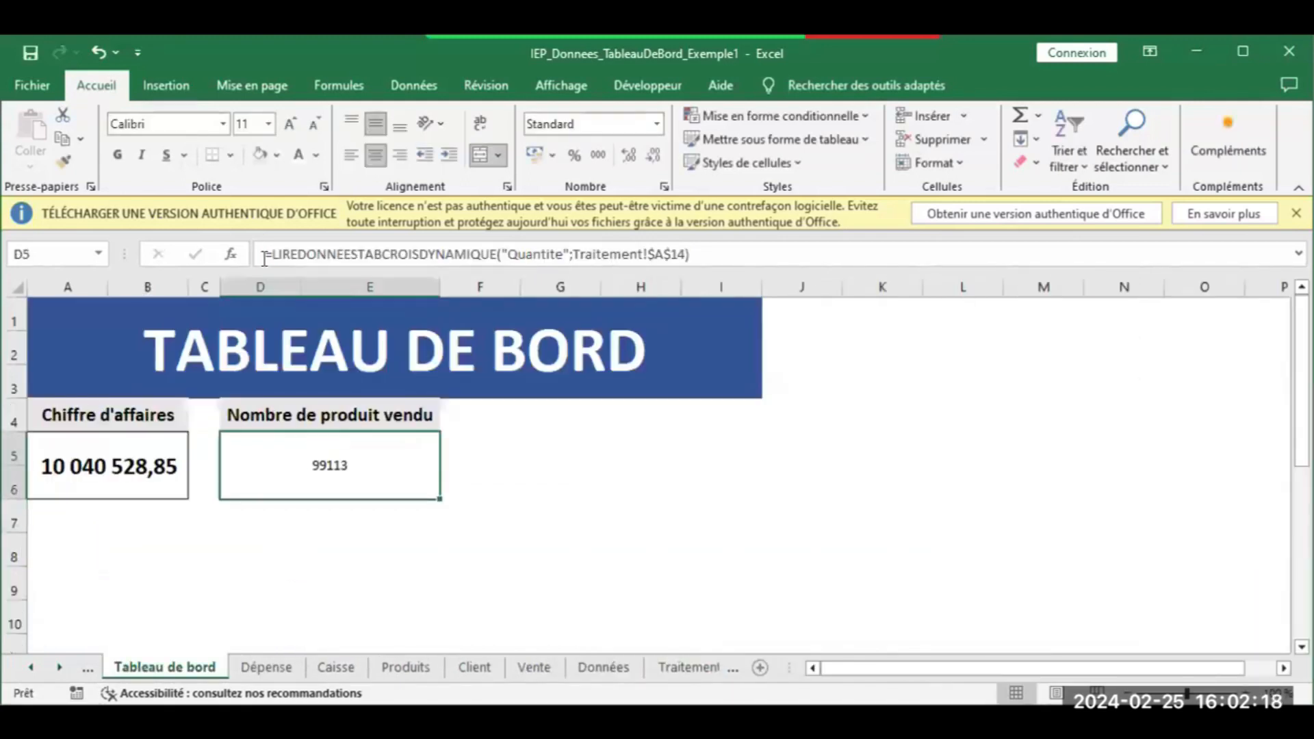
click(117, 156)
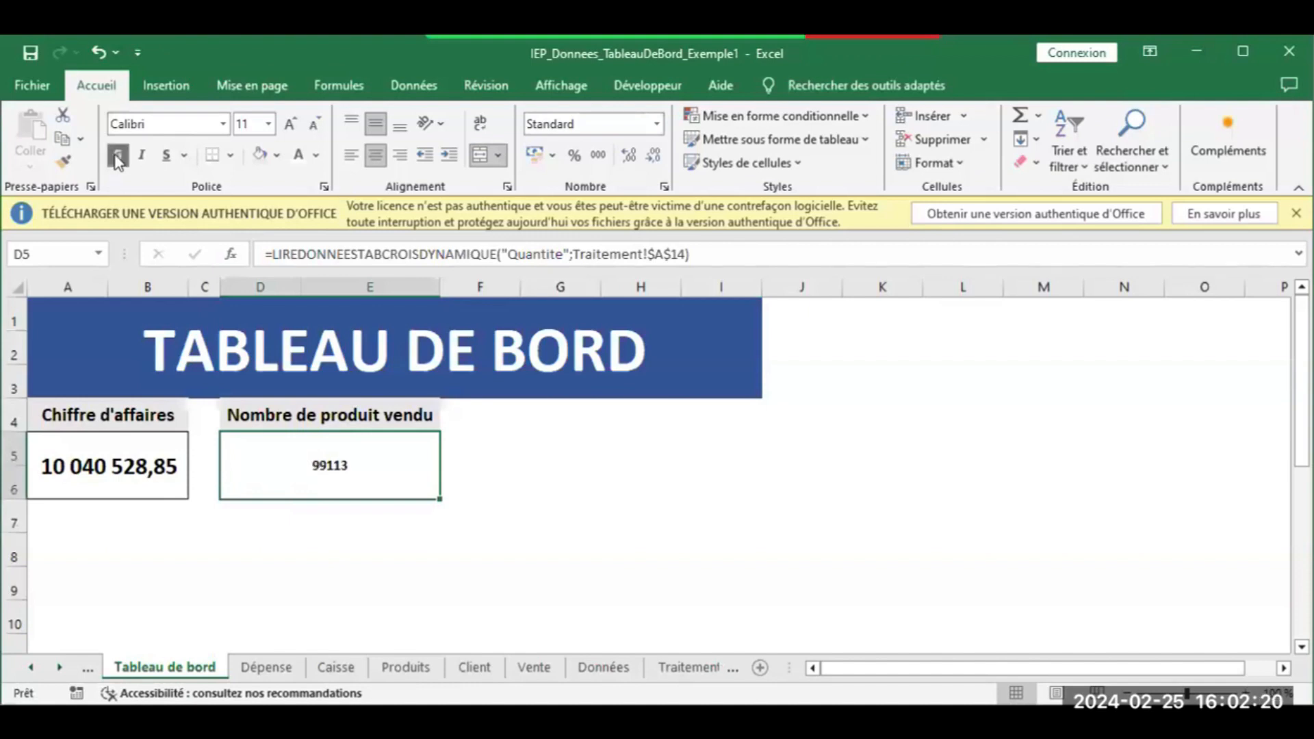
Set both KPI values to font size 20 and widen column B to fit the revenue
click(282, 135)
click(282, 136)
click(282, 135)
click(282, 136)
click(282, 135)
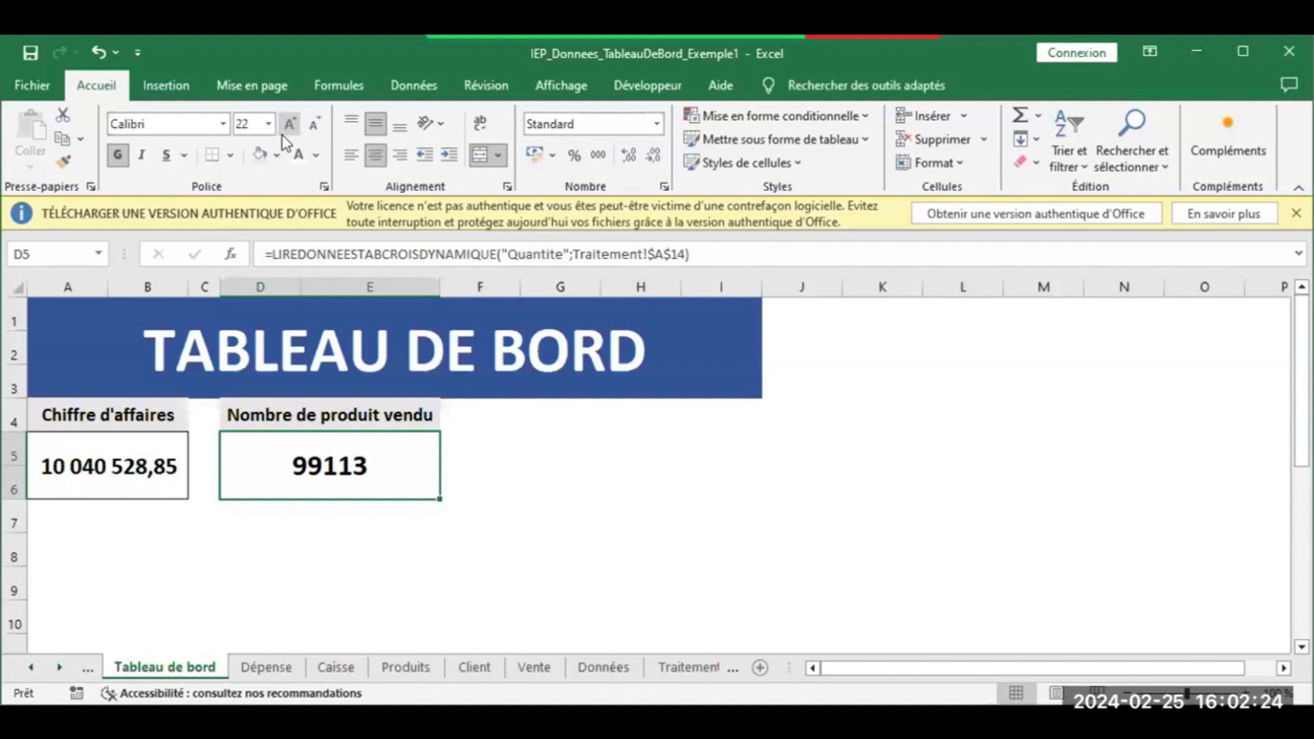
click(282, 135)
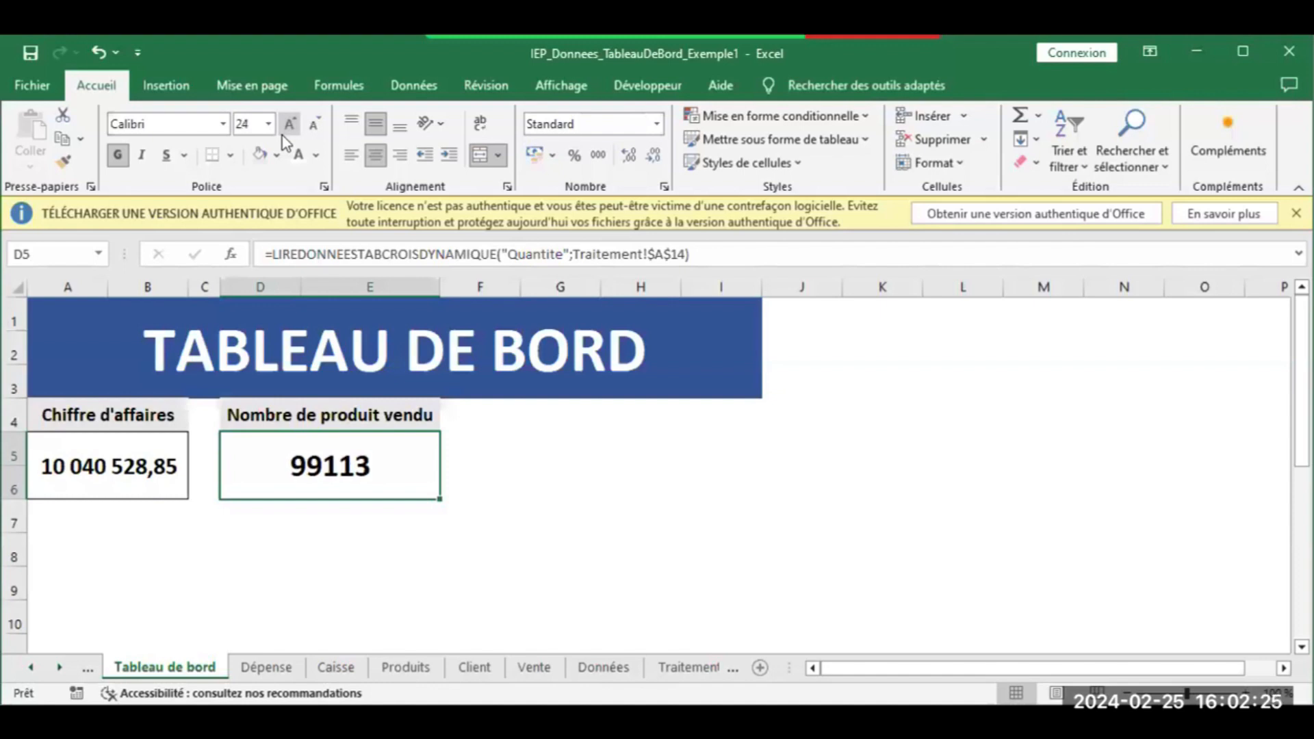
click(118, 454)
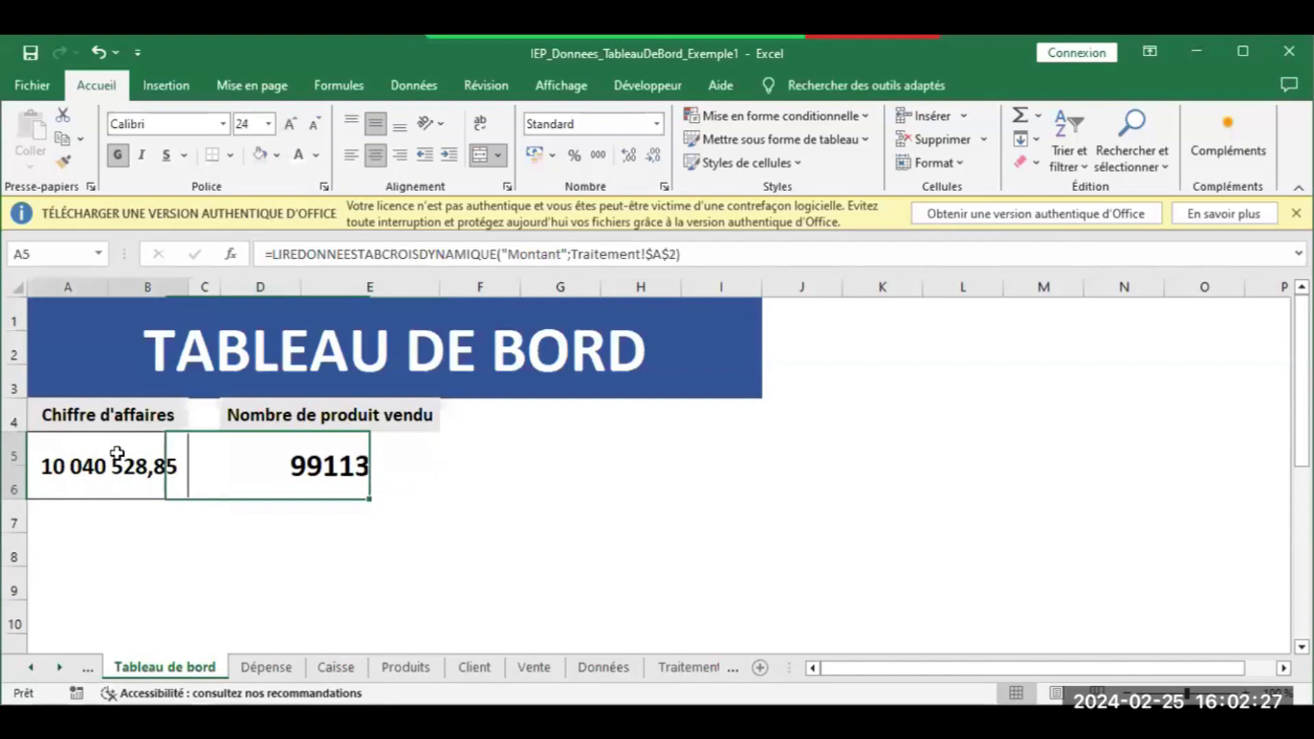
click(292, 126)
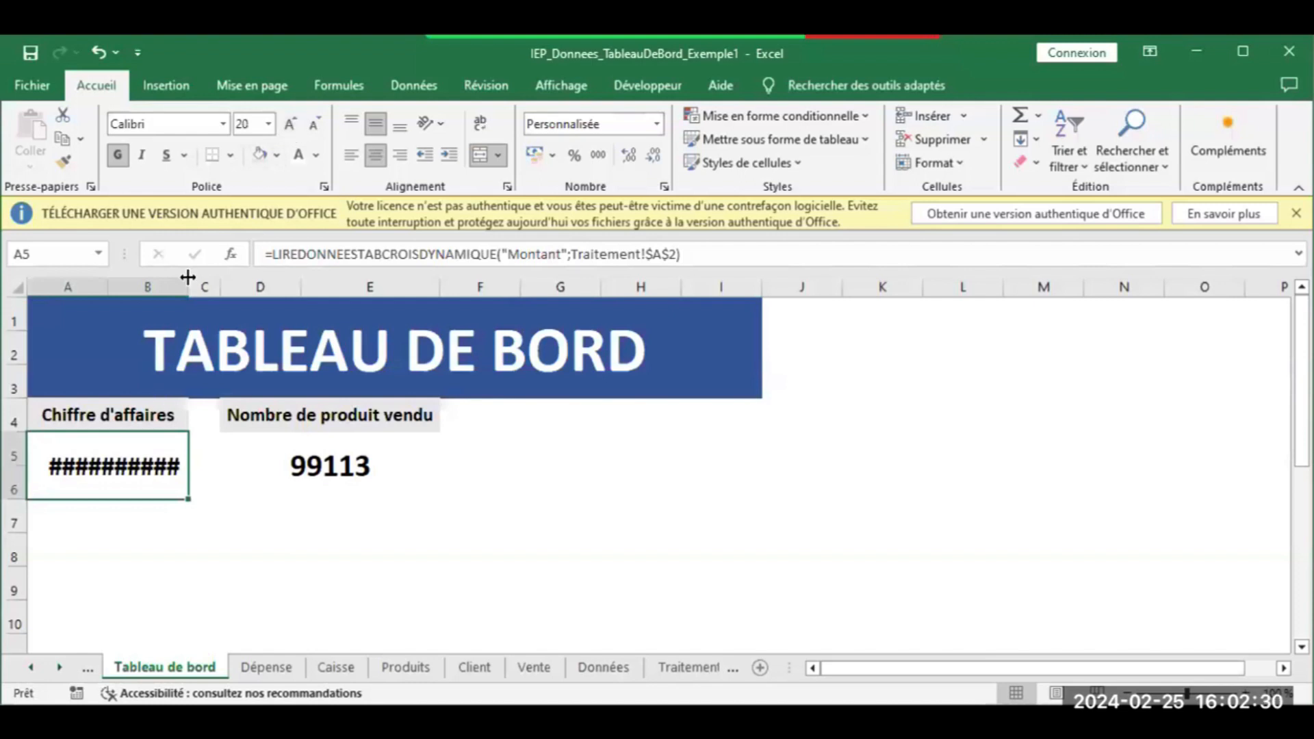
drag(188, 281, 200, 281)
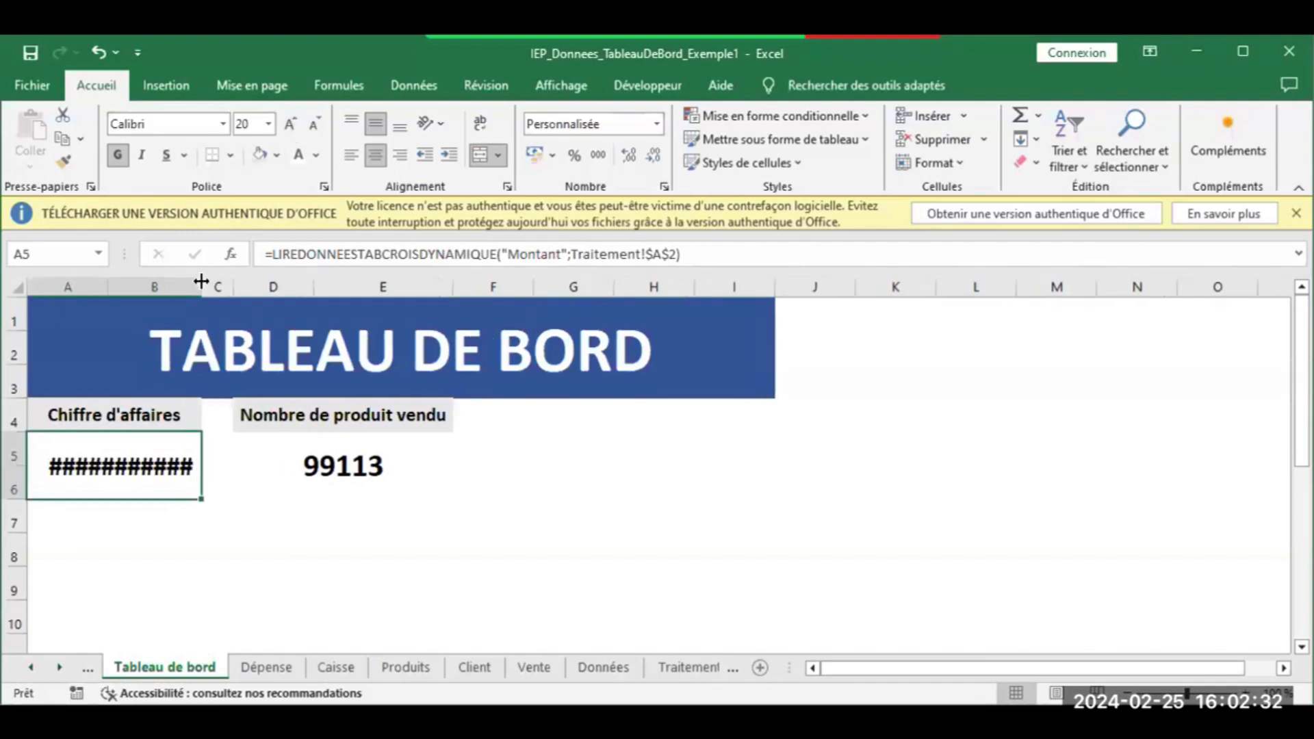
click(356, 465)
click(315, 125)
click(314, 124)
Format the values as 10 040 529 and 99 113 with thousands separators and no decimals
click(146, 478)
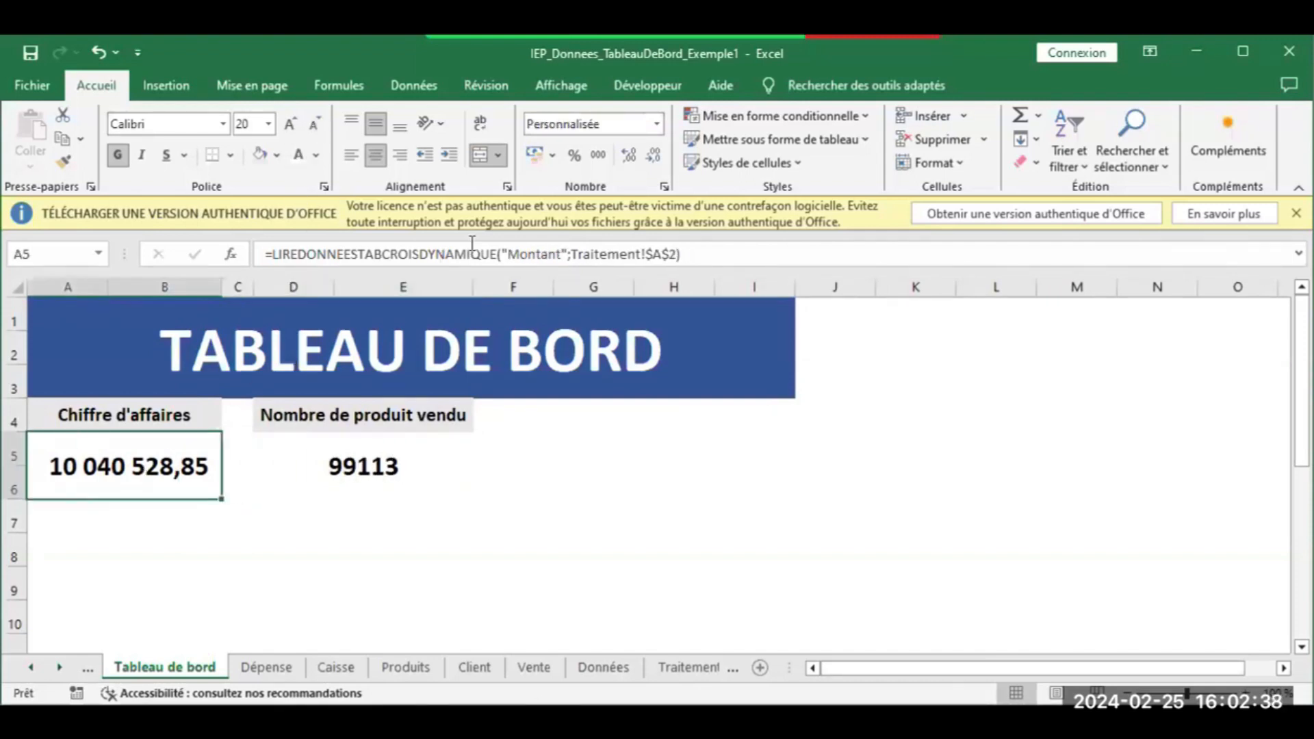
click(653, 158)
click(653, 158)
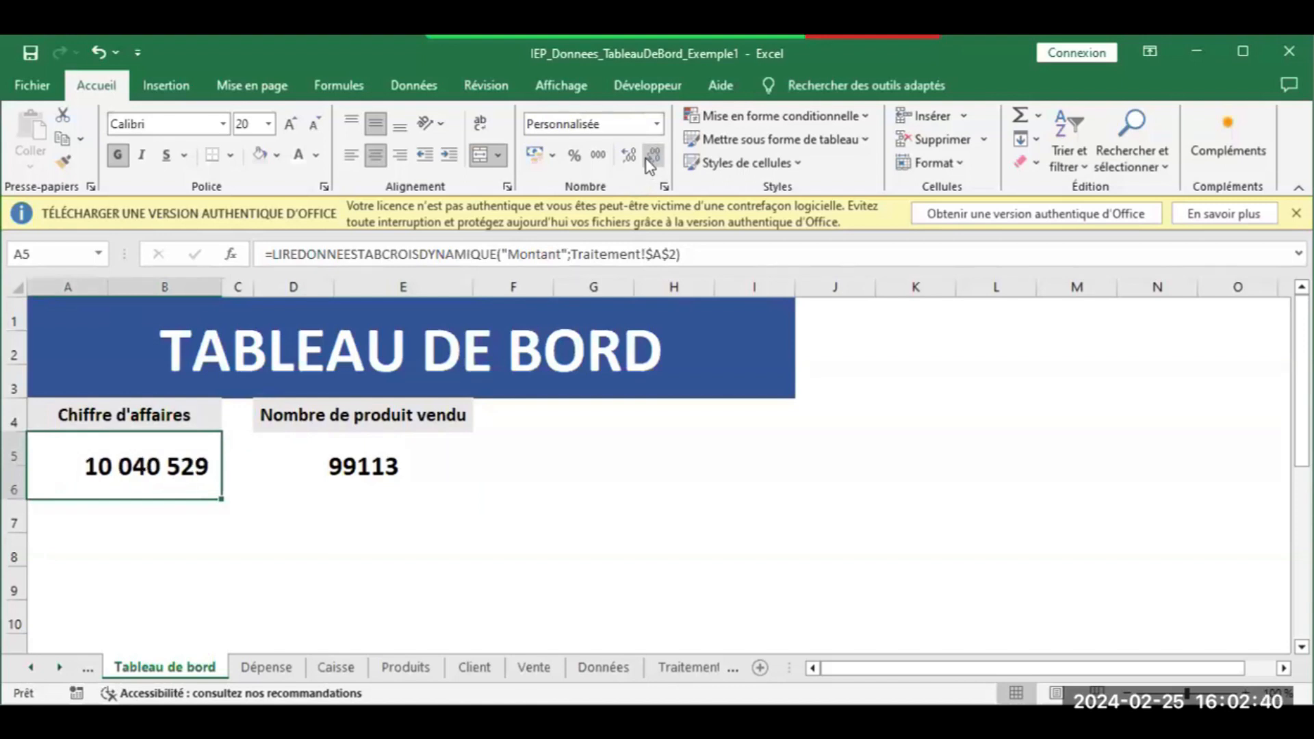
click(276, 574)
click(361, 465)
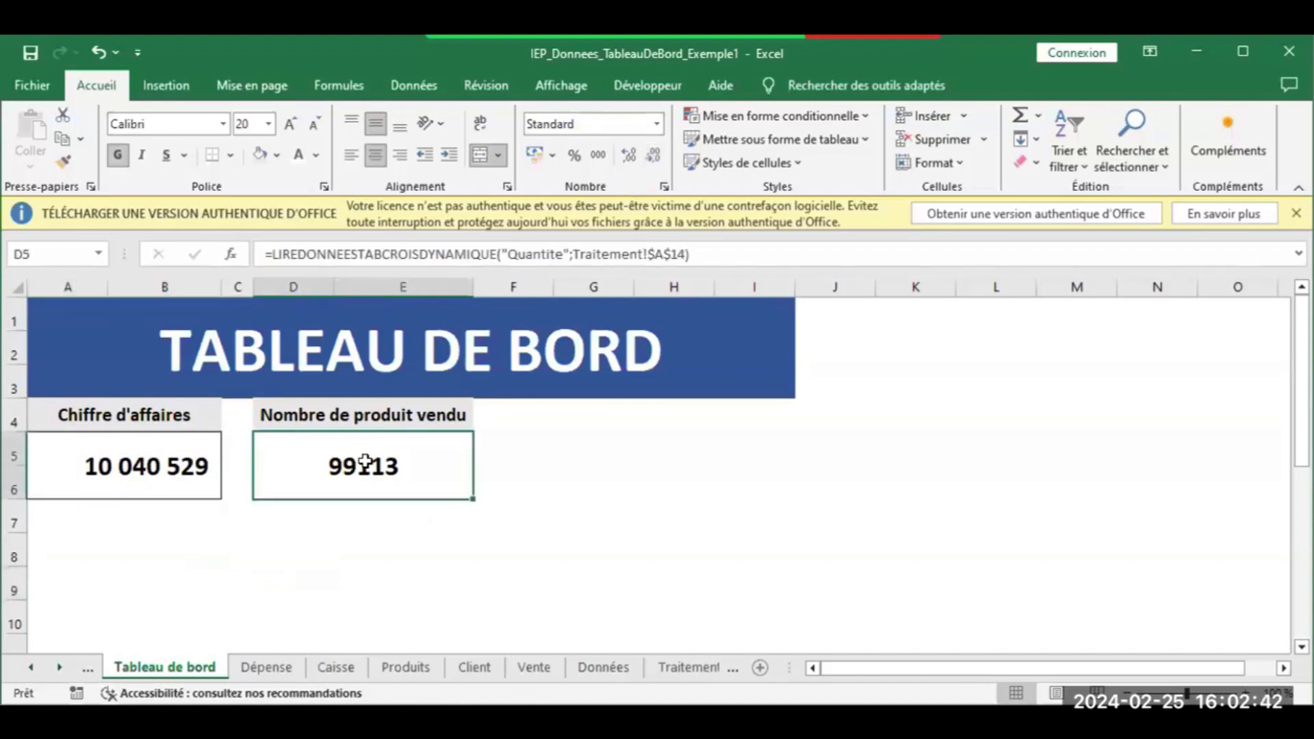
click(599, 157)
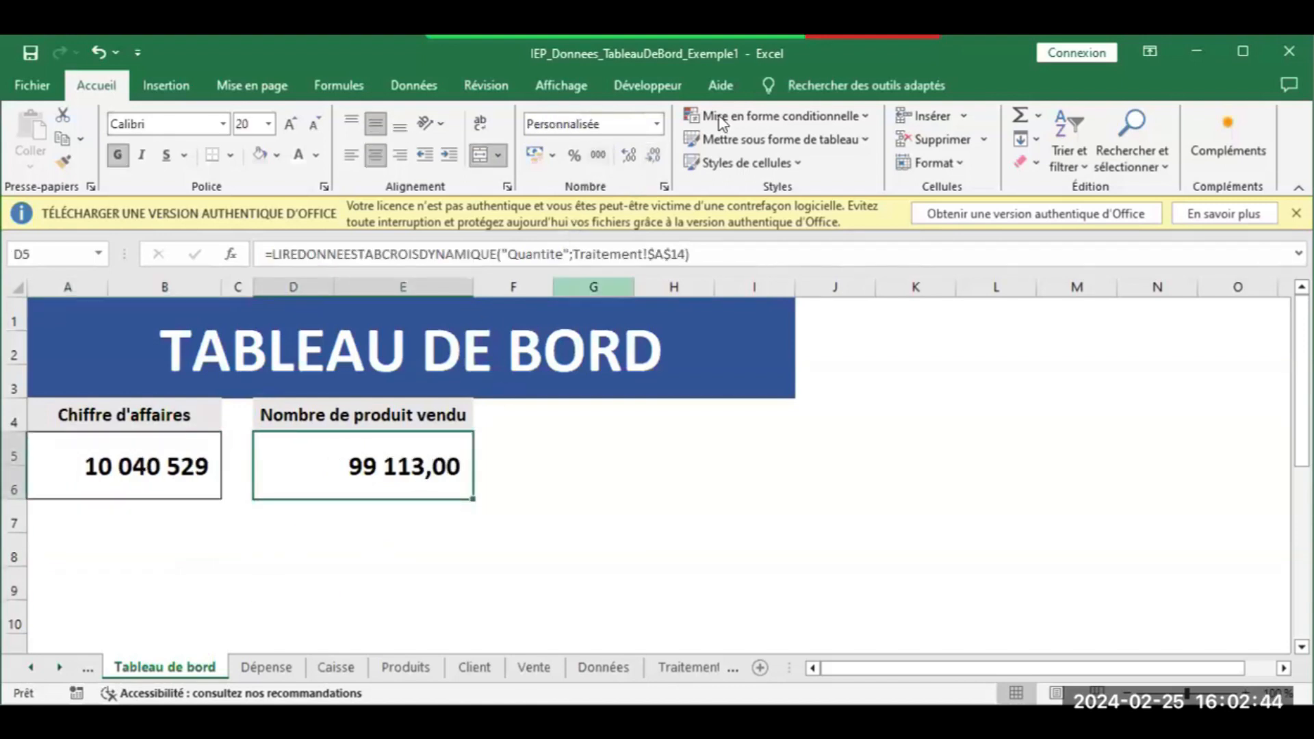
click(653, 156)
click(653, 156)
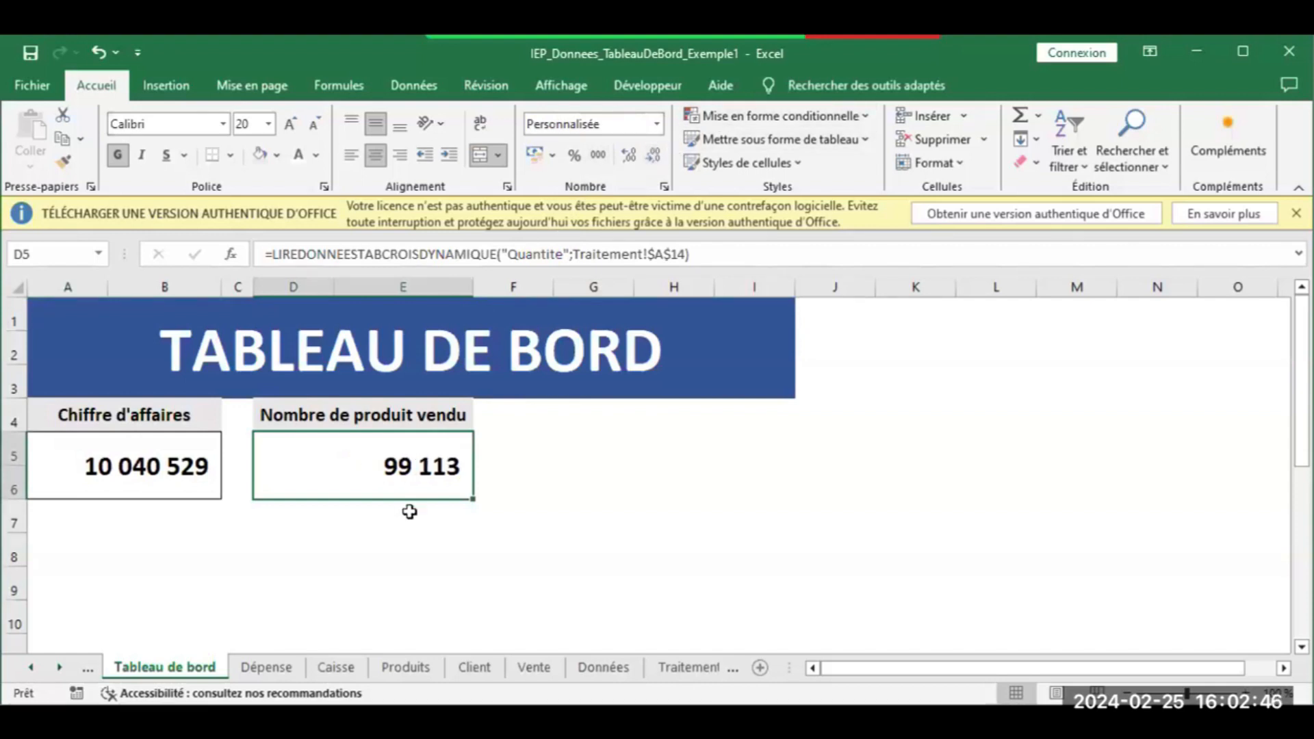
click(383, 576)
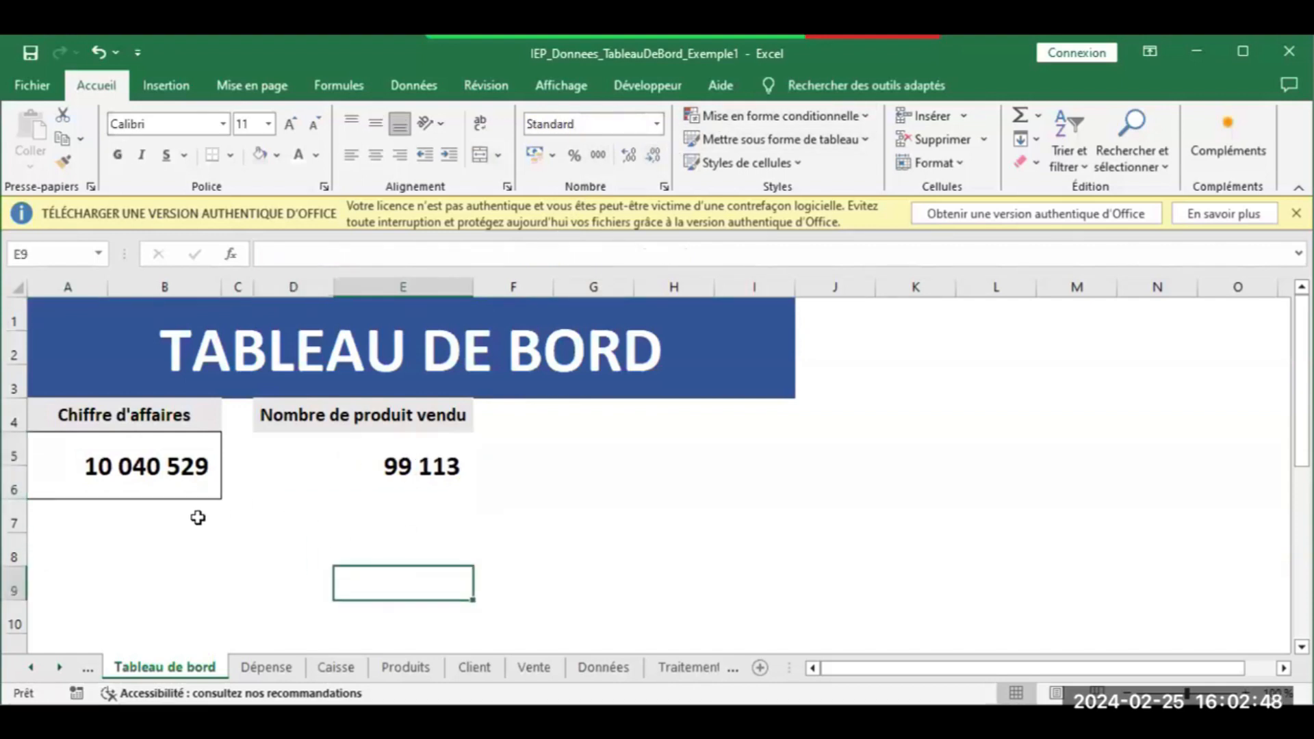
Apply a Bordures extérieures outline around the 99 113 product count card
click(294, 453)
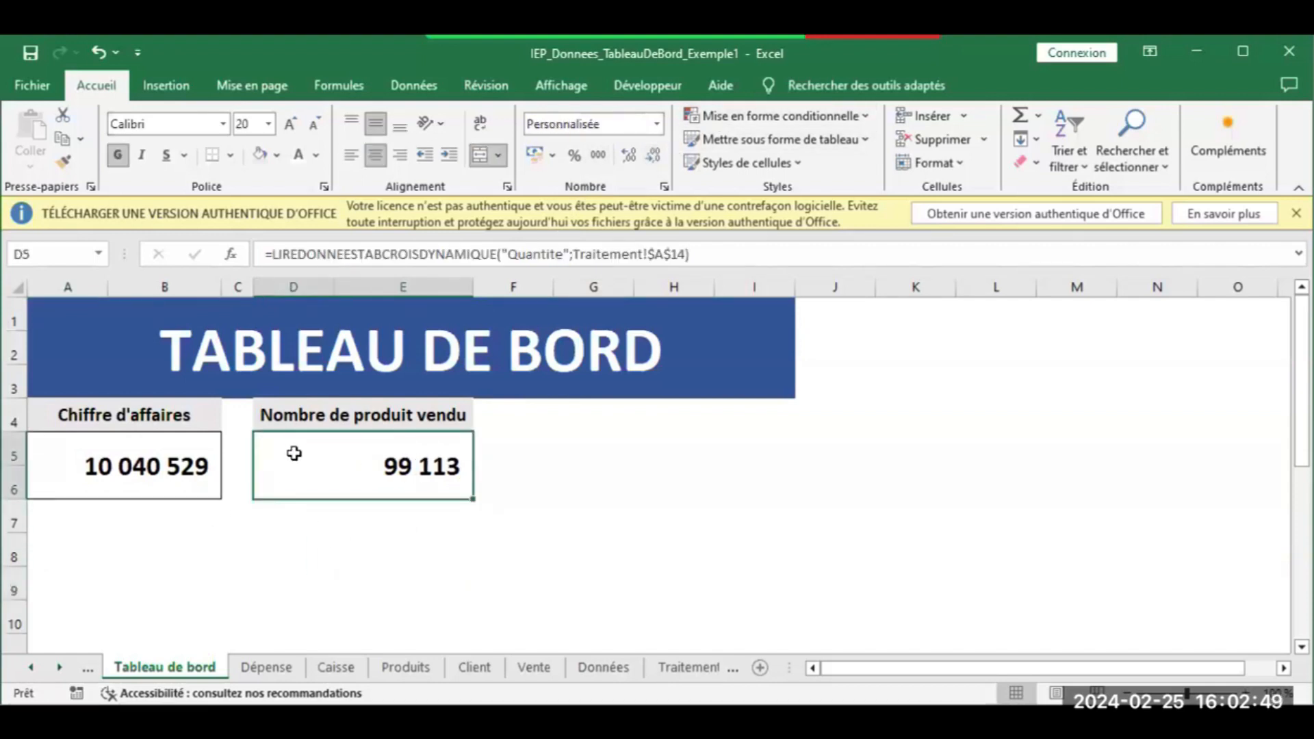
click(230, 155)
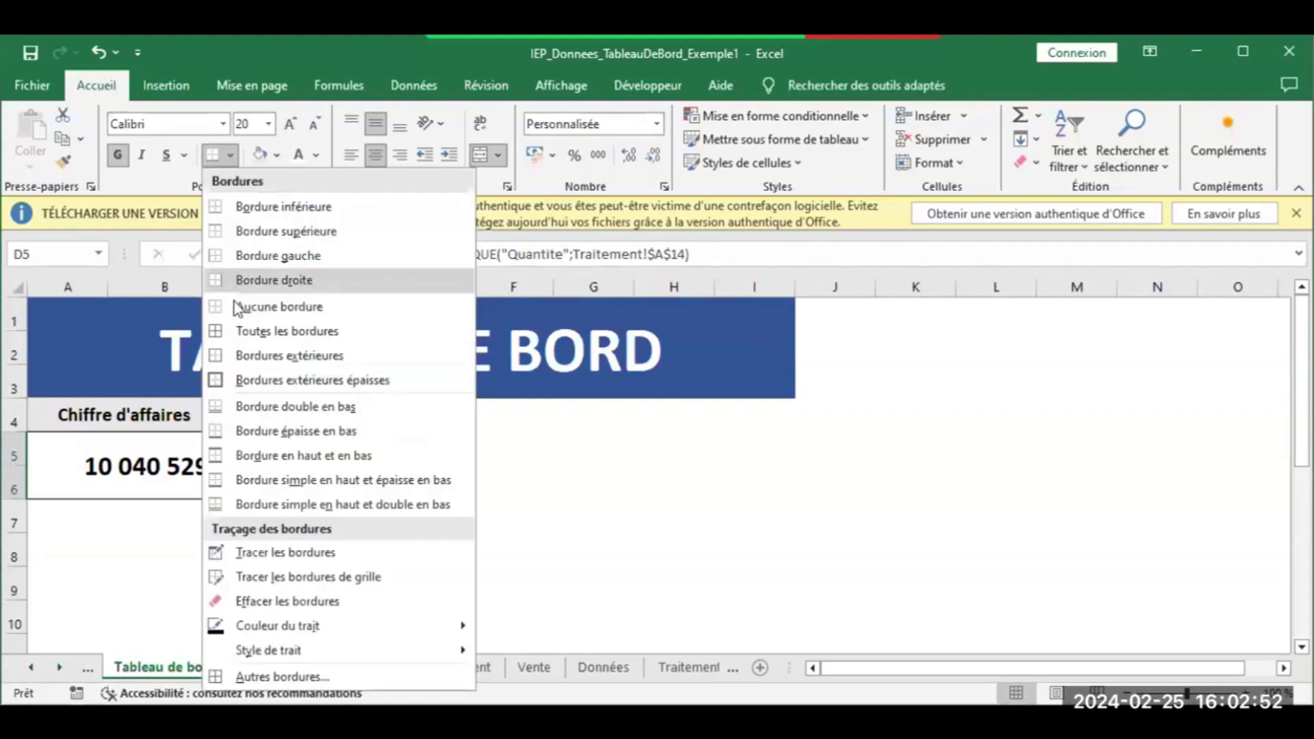
click(234, 356)
click(577, 442)
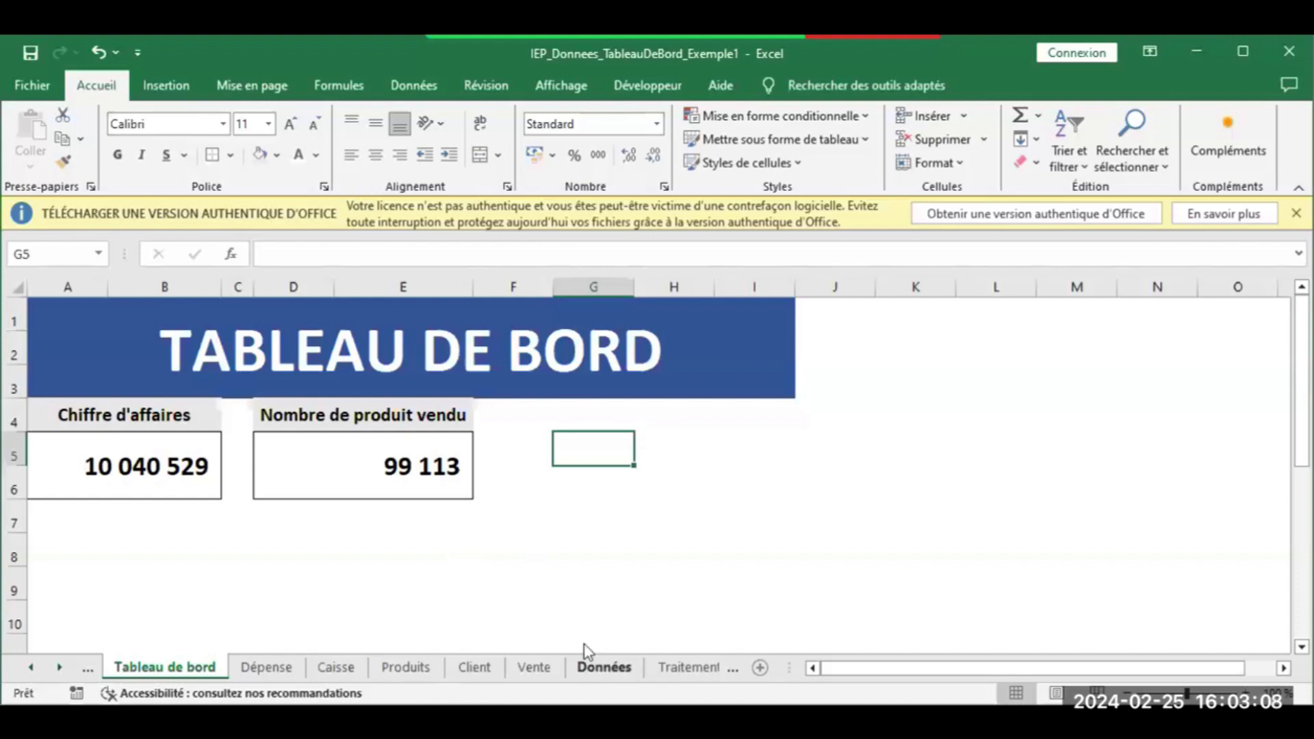
Select cells F4 through I4 on the dashboard, then switch to the Données order table
click(535, 409)
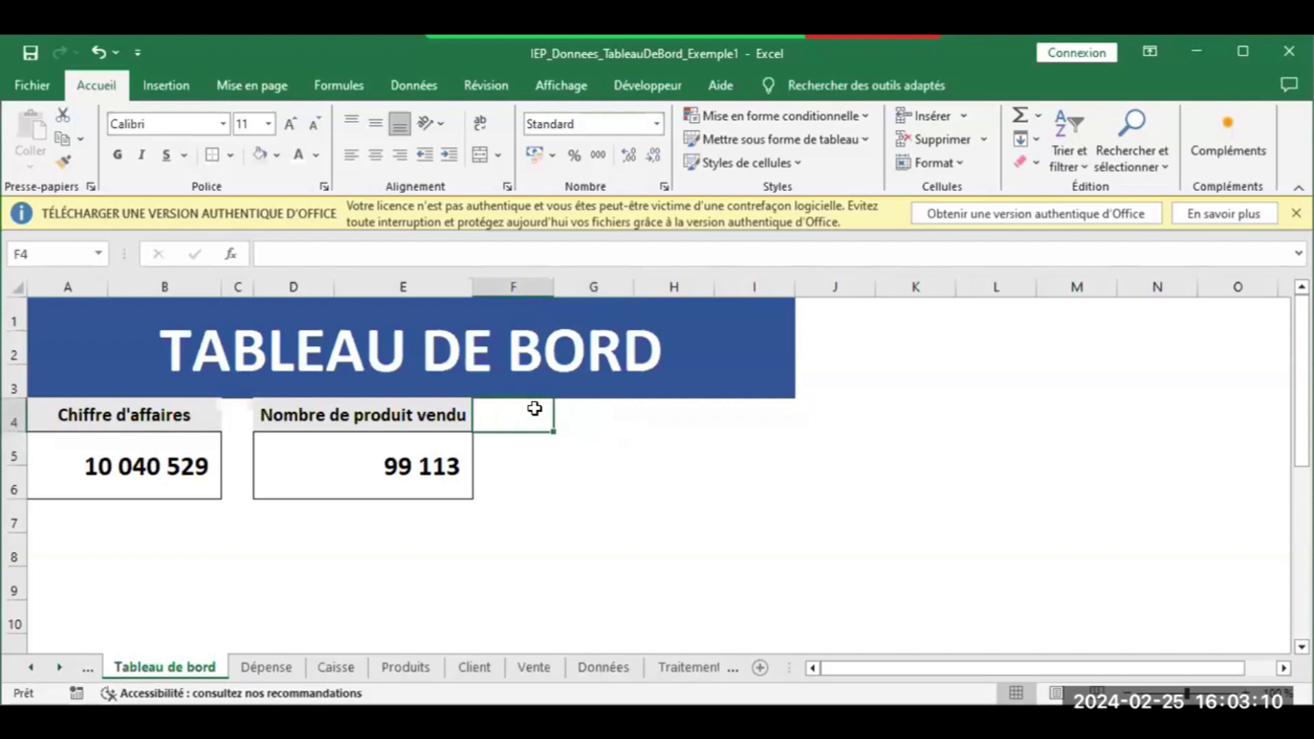
click(586, 416)
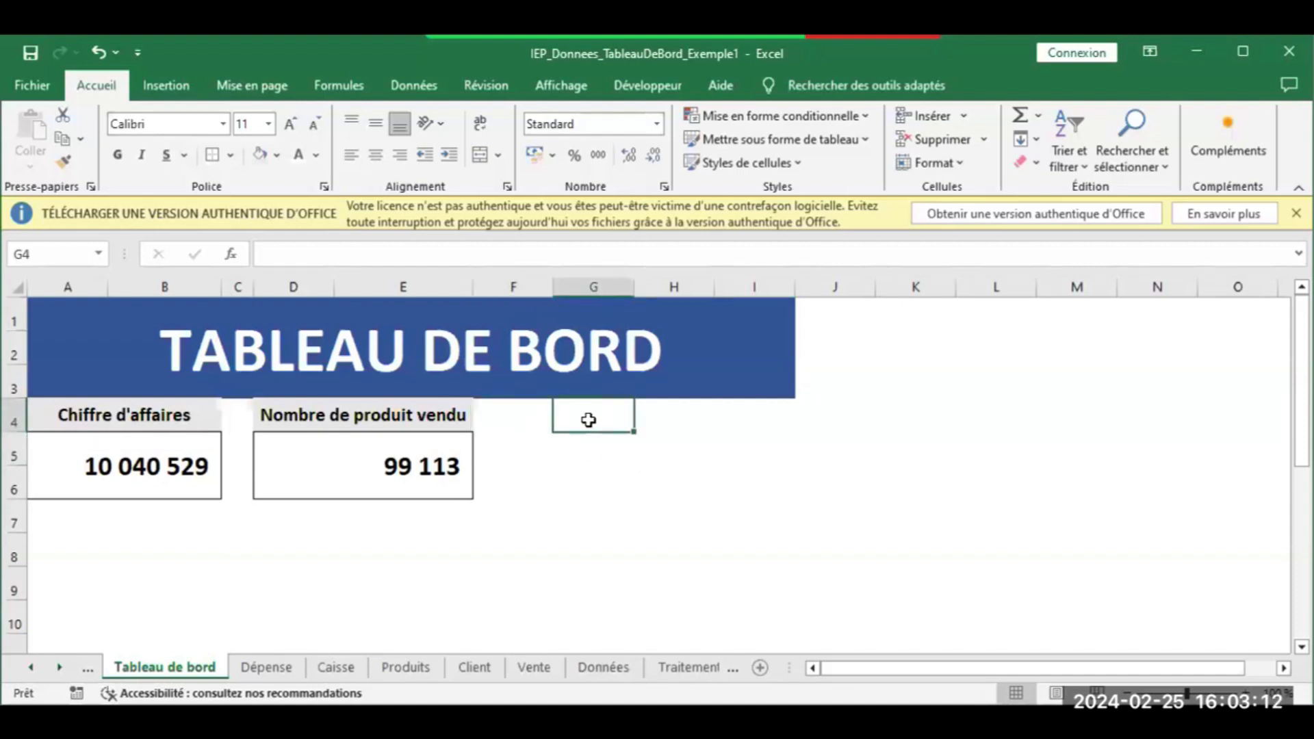
drag(607, 420, 743, 418)
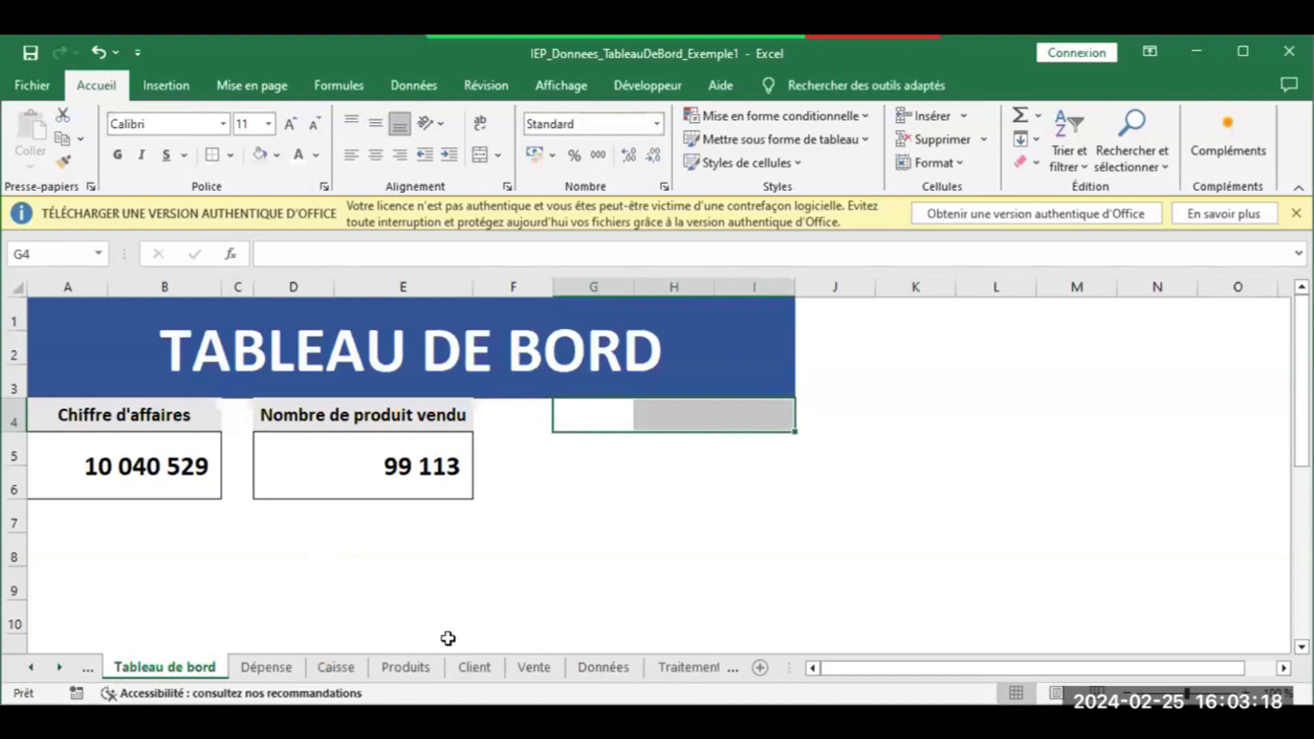
click(593, 676)
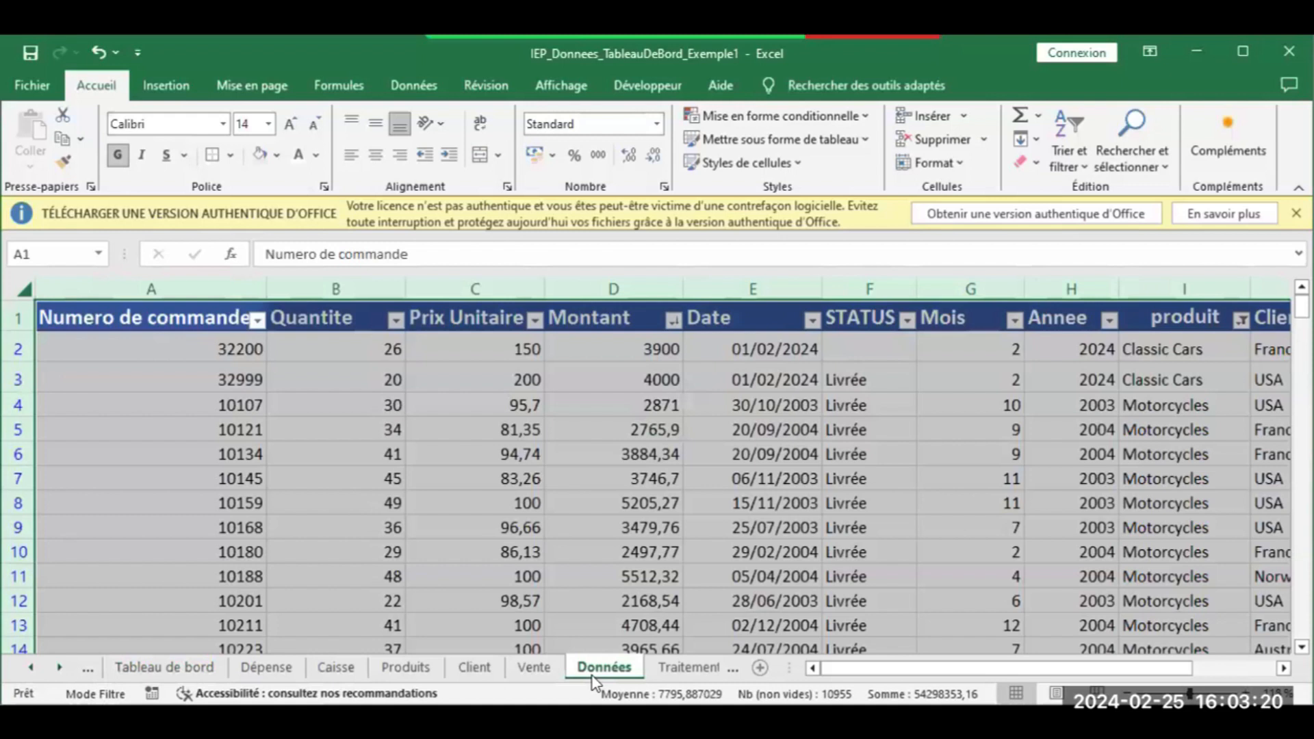
Insert a pivot table from Données placed on the existing Traitement sheet at cell A25
click(150, 90)
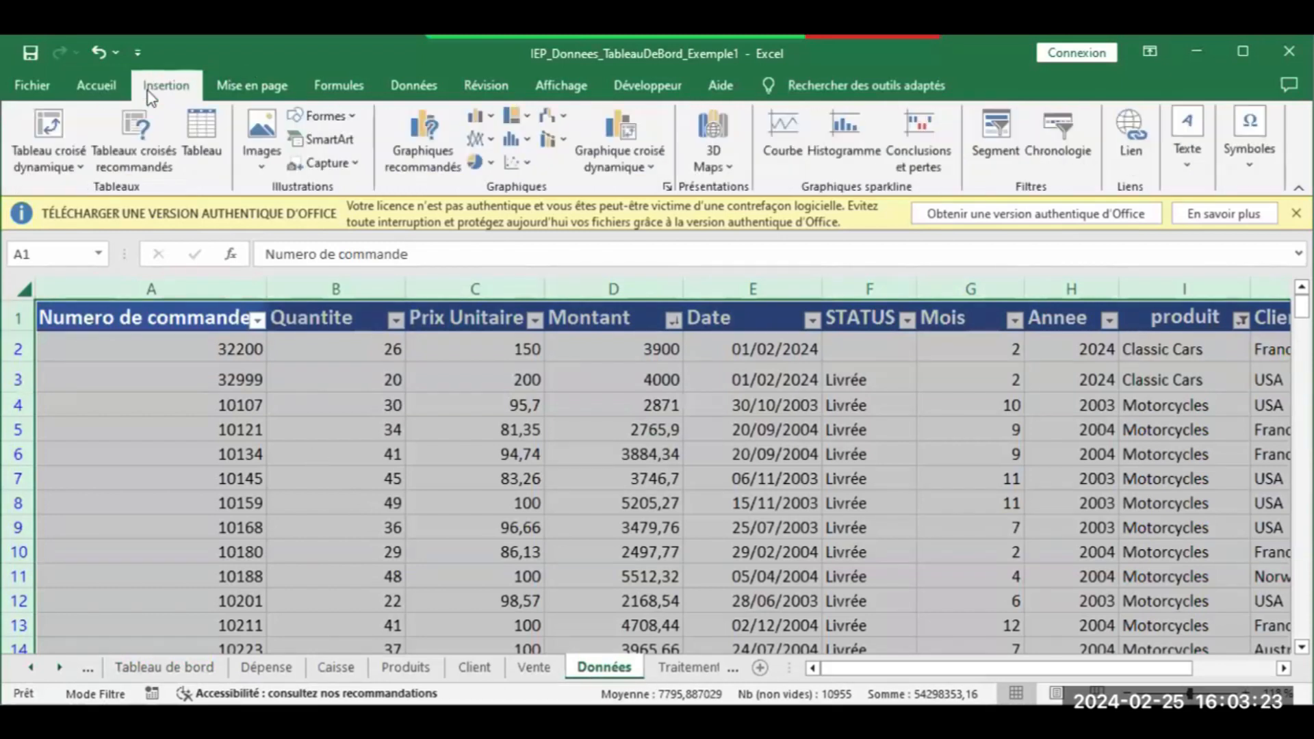
click(55, 126)
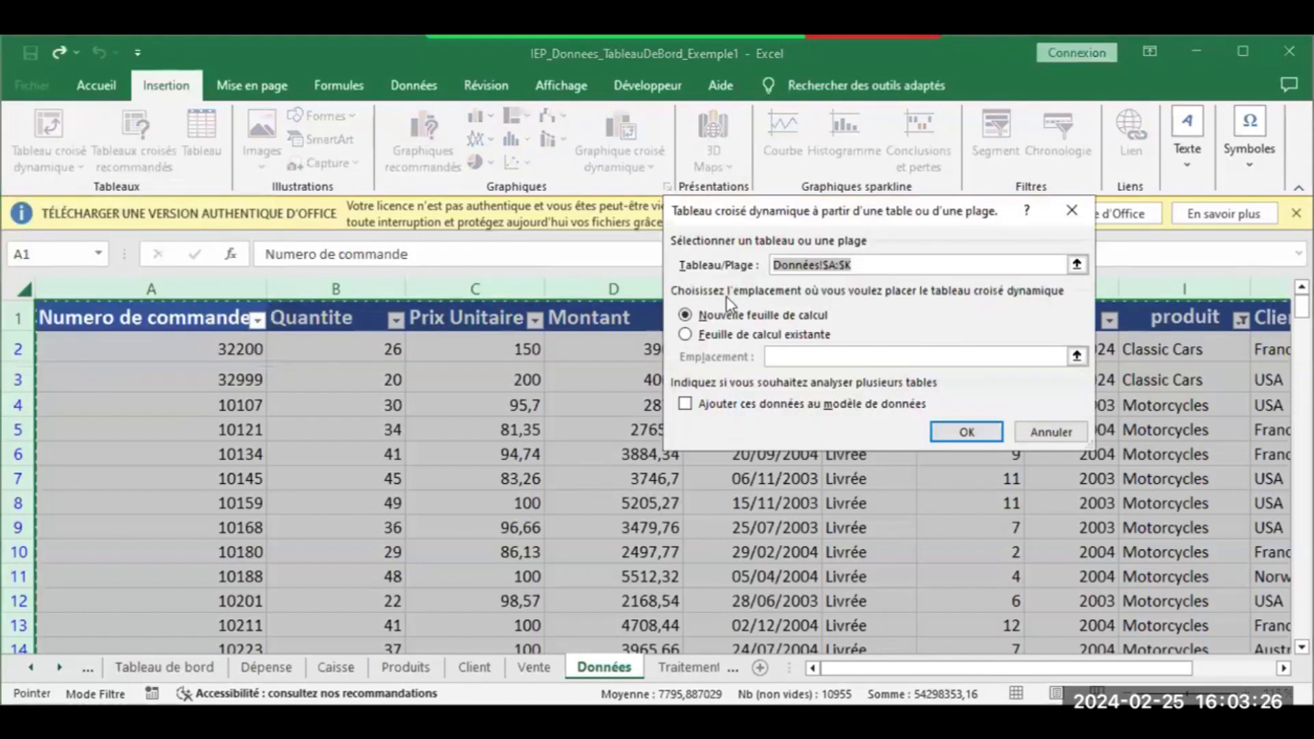
click(734, 335)
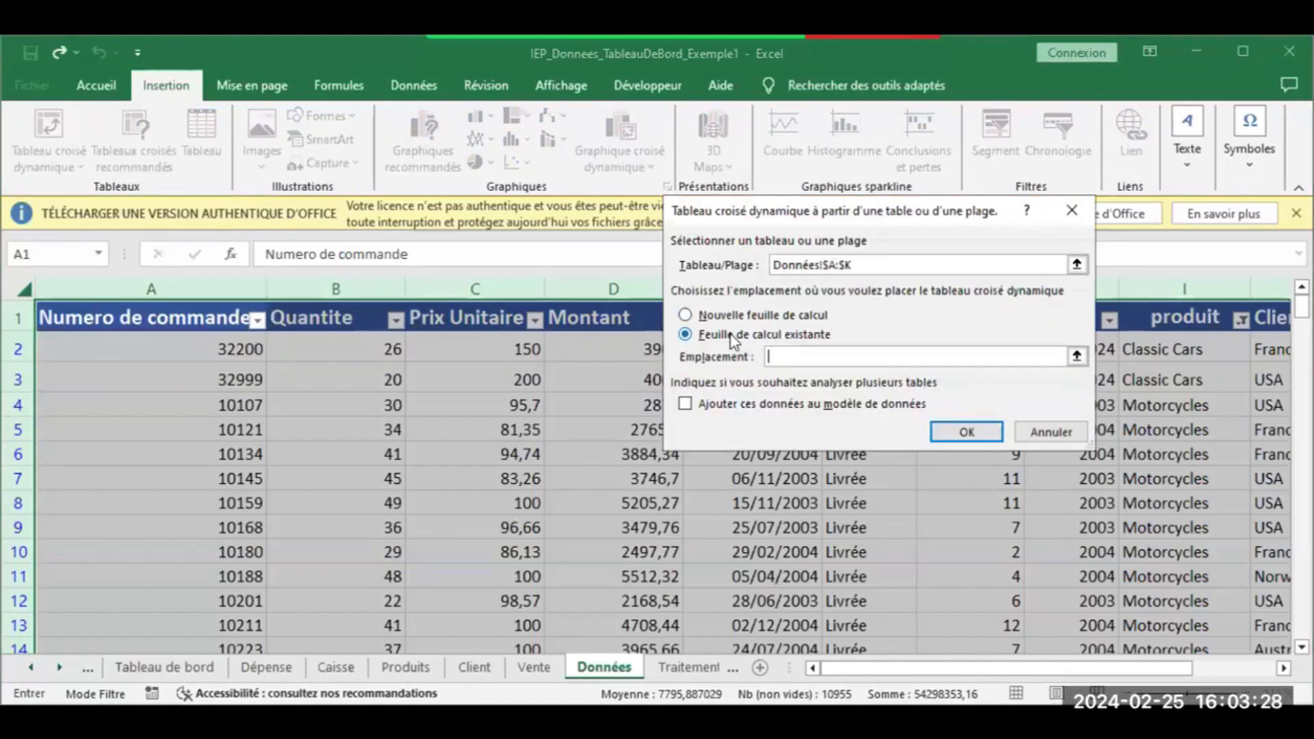
click(684, 667)
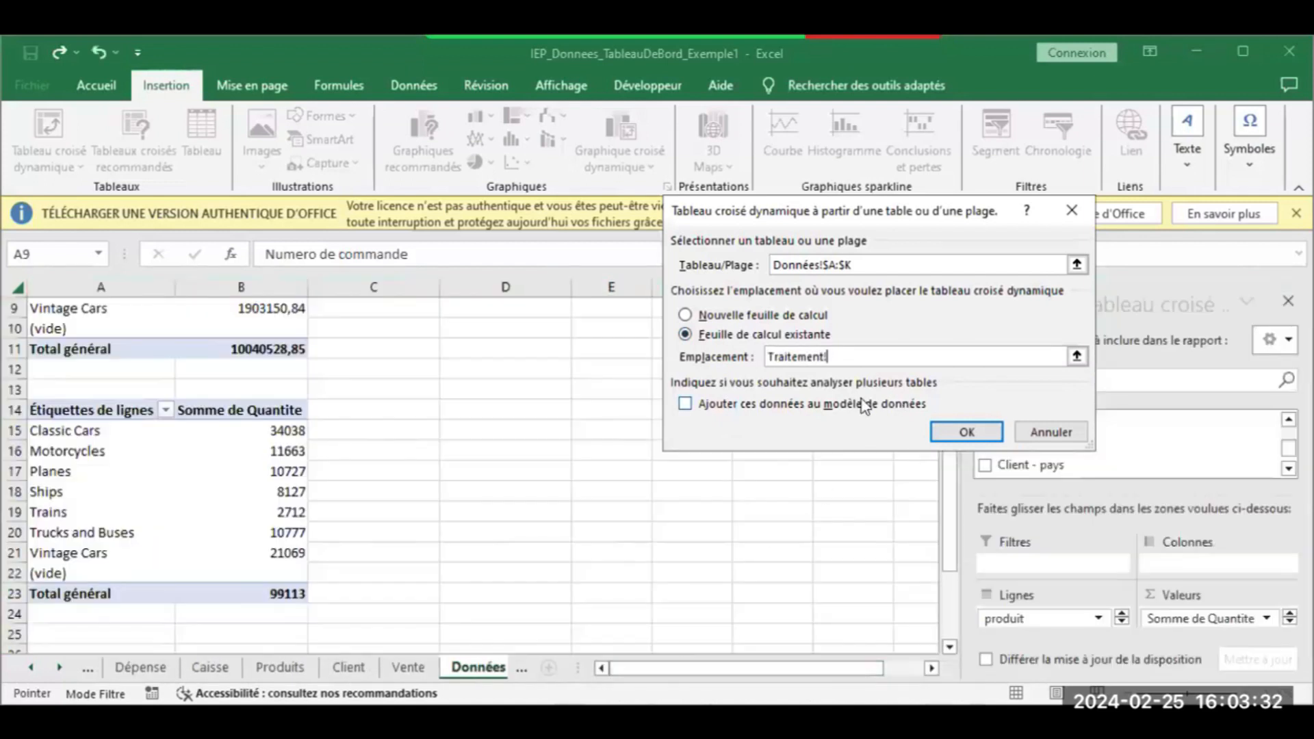
click(56, 634)
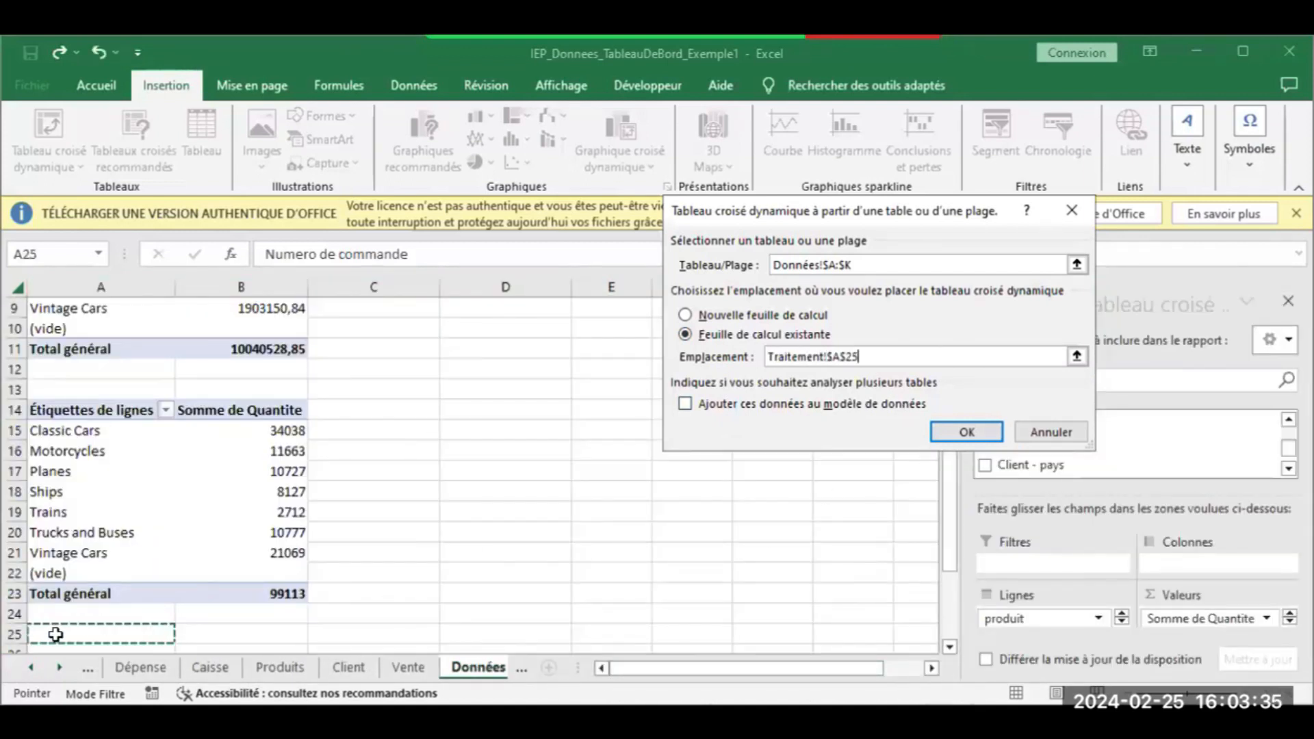
click(958, 433)
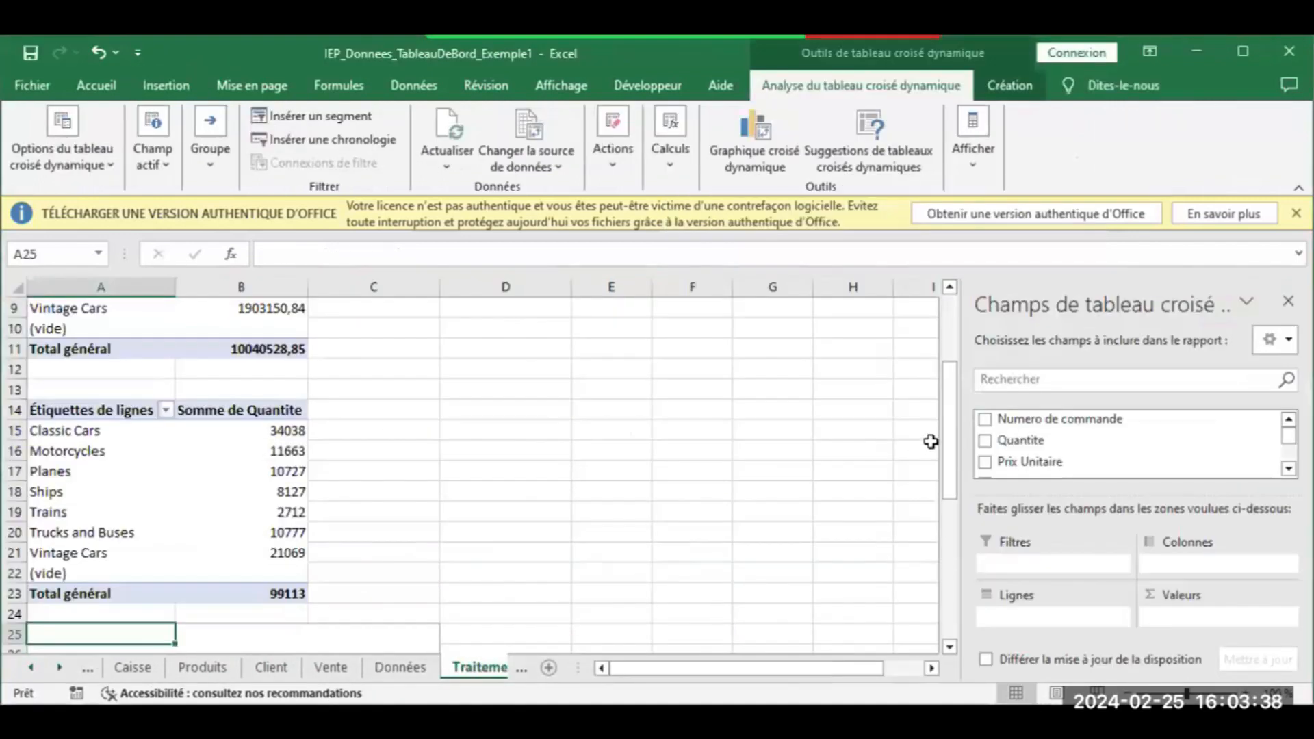
Put Client - pays in the pivot rows and Montant in values, then select A25:B44
drag(955, 439, 948, 571)
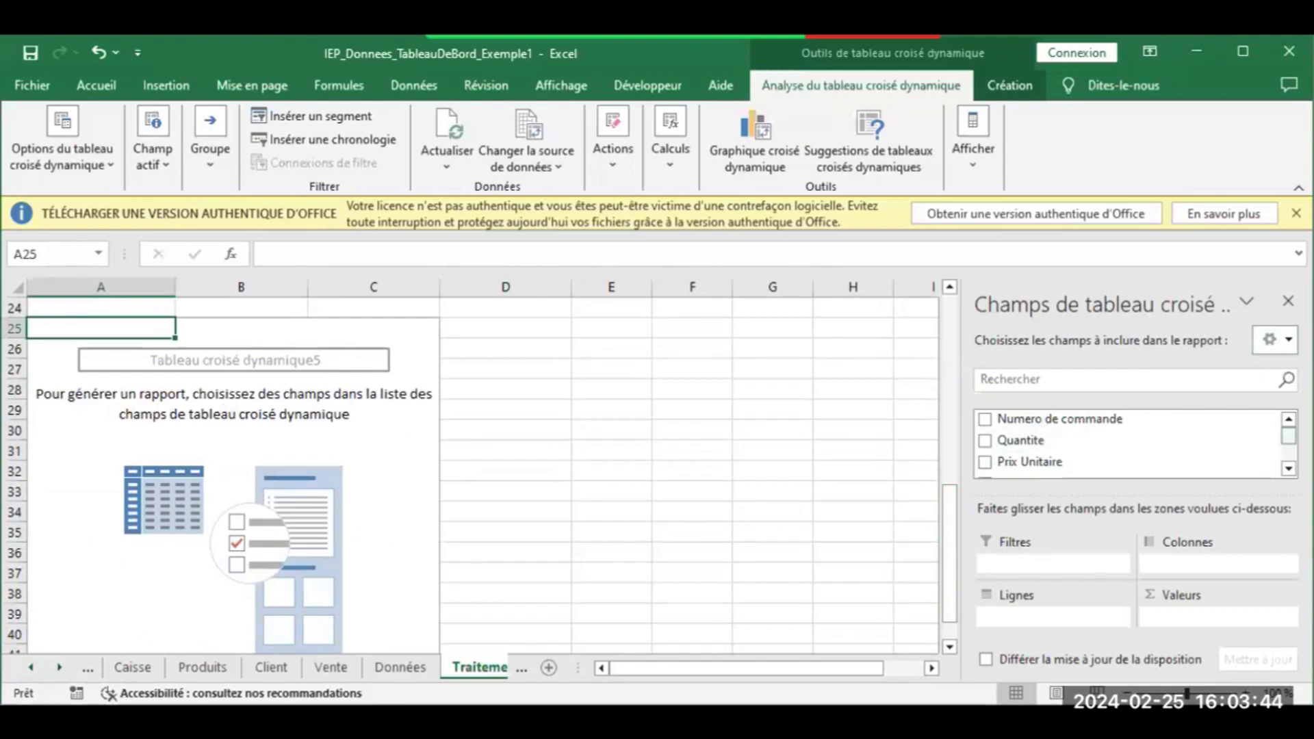
scroll(1289, 469, down, 4)
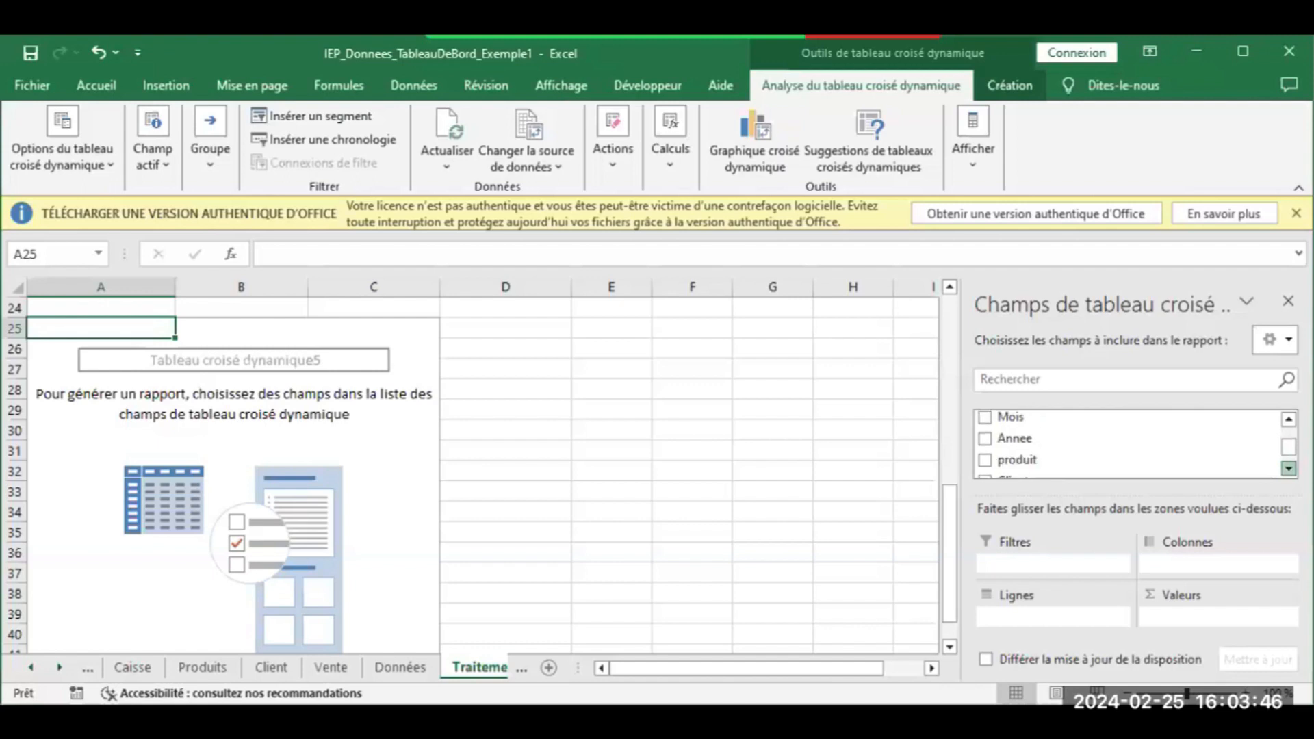
drag(1036, 424, 1035, 612)
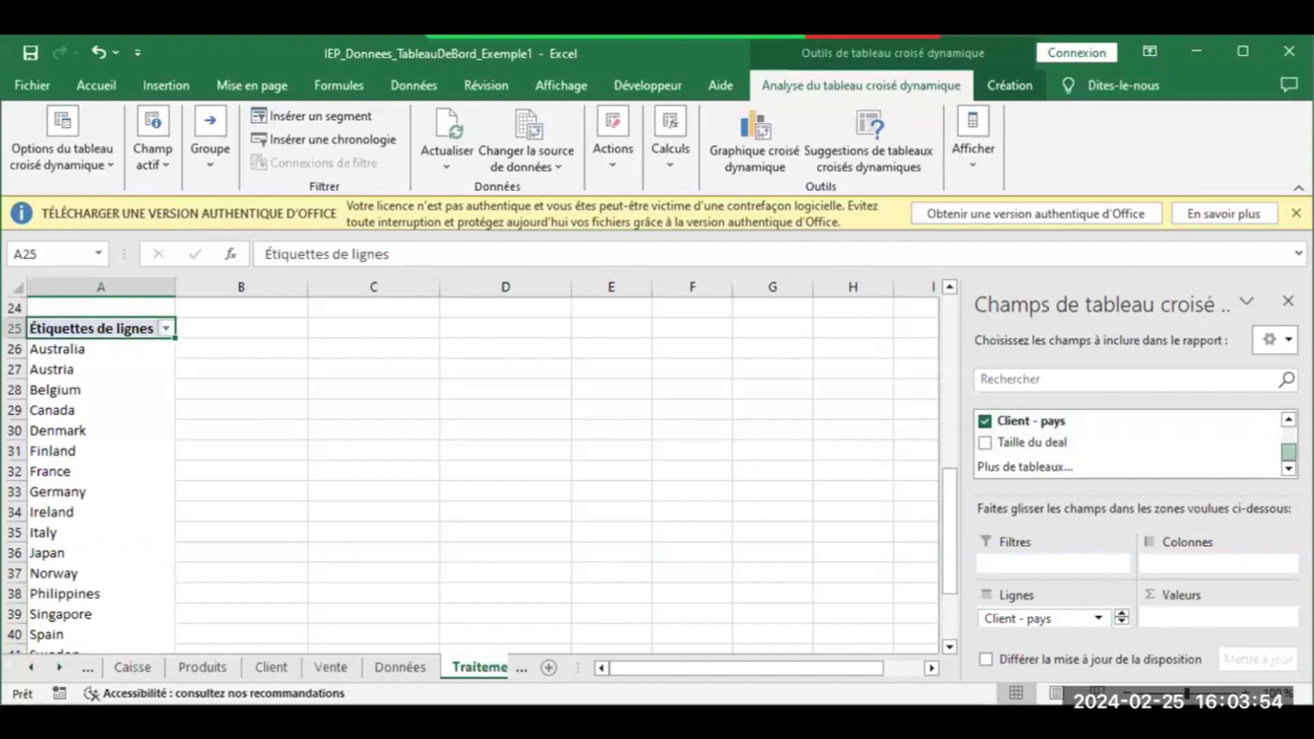
click(1288, 420)
click(1289, 419)
click(1289, 419)
click(1289, 419)
click(1289, 420)
click(1289, 419)
click(1289, 420)
click(1289, 419)
click(1289, 420)
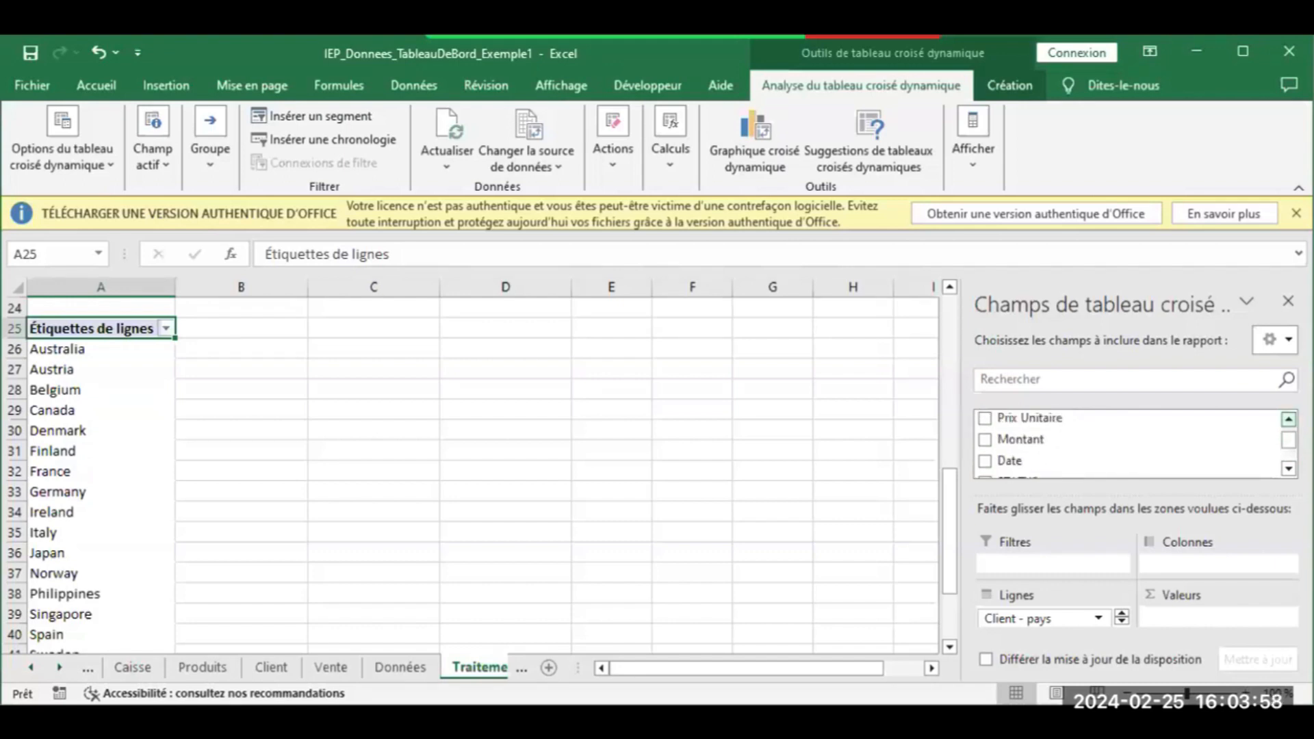
drag(1036, 444, 1176, 620)
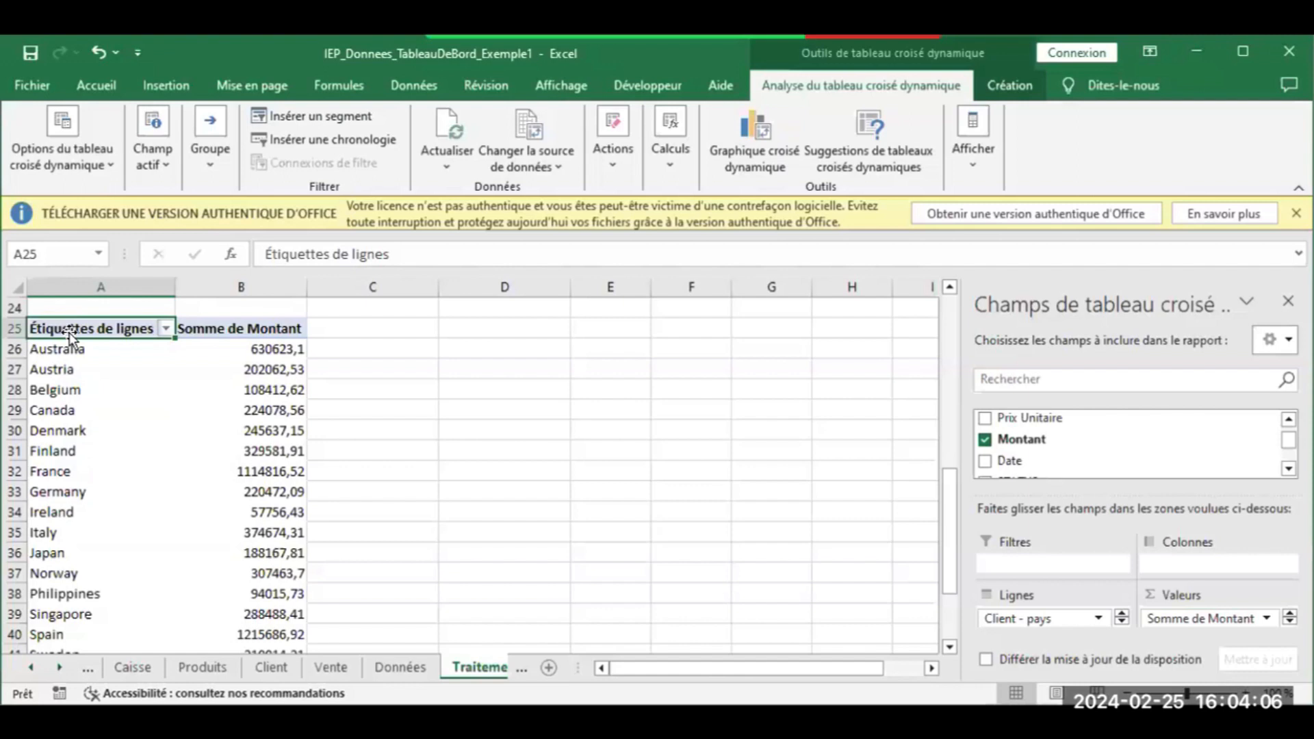
drag(113, 329, 168, 78)
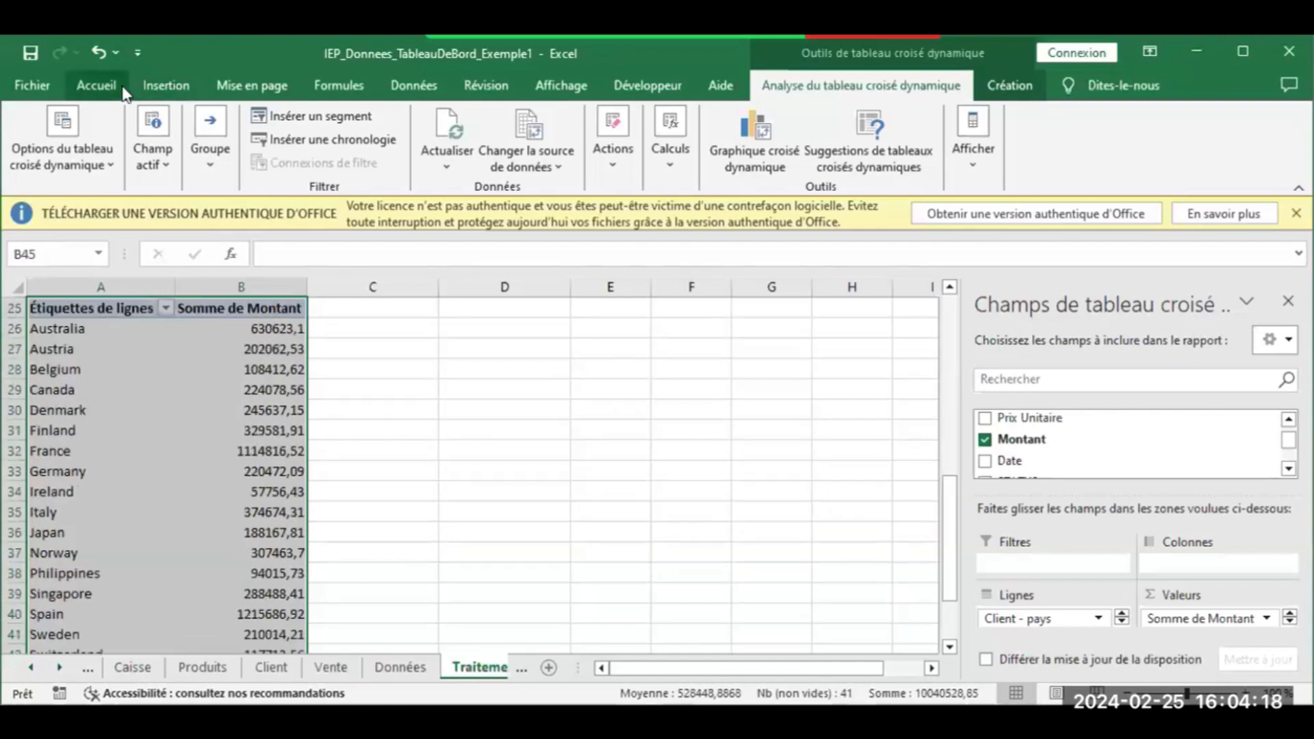
Insert a plain Courbe pivot line chart of Somme de Montant by Client - pays
click(166, 85)
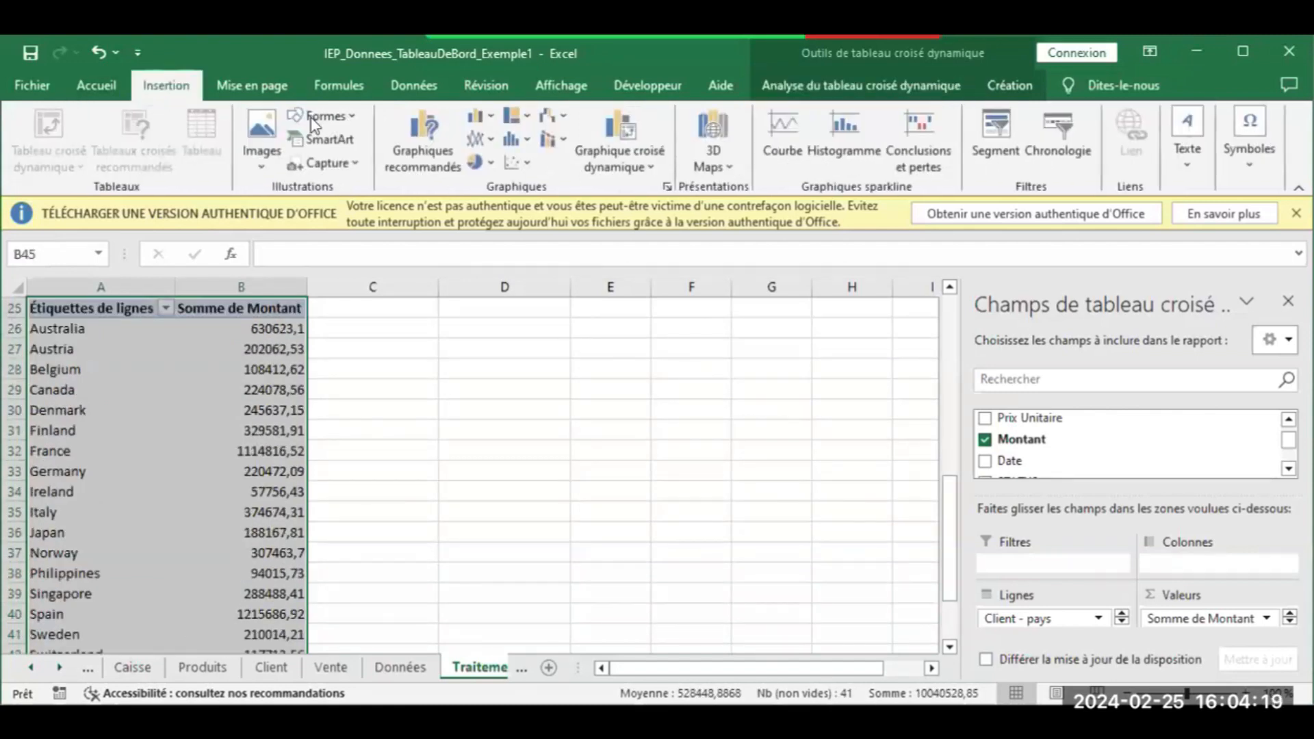
click(418, 143)
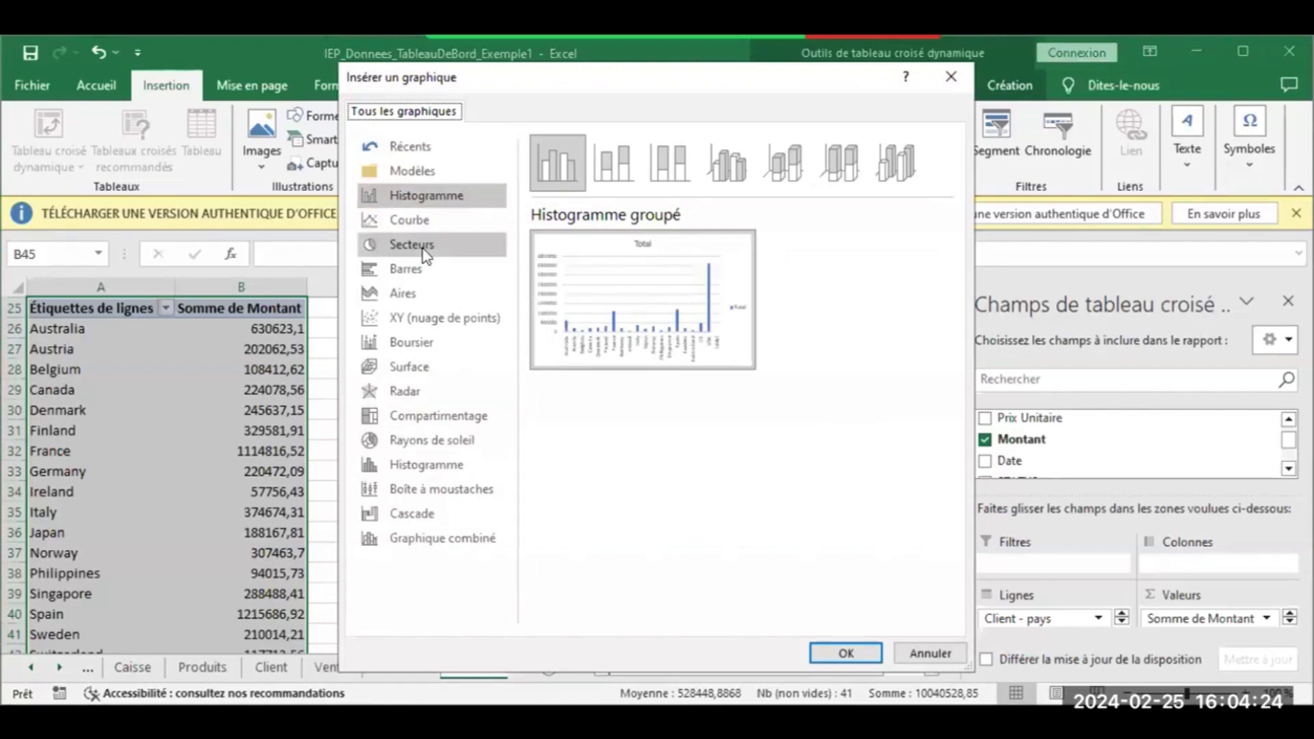
click(422, 223)
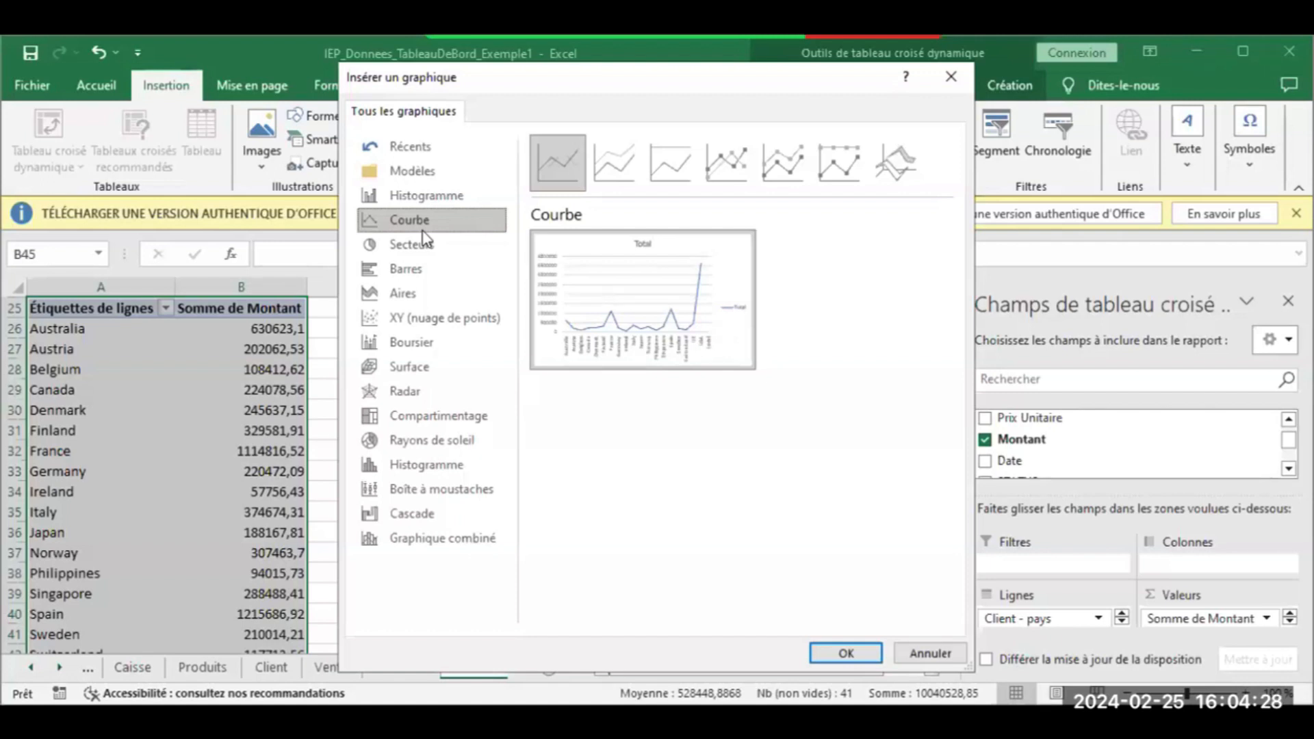
click(722, 167)
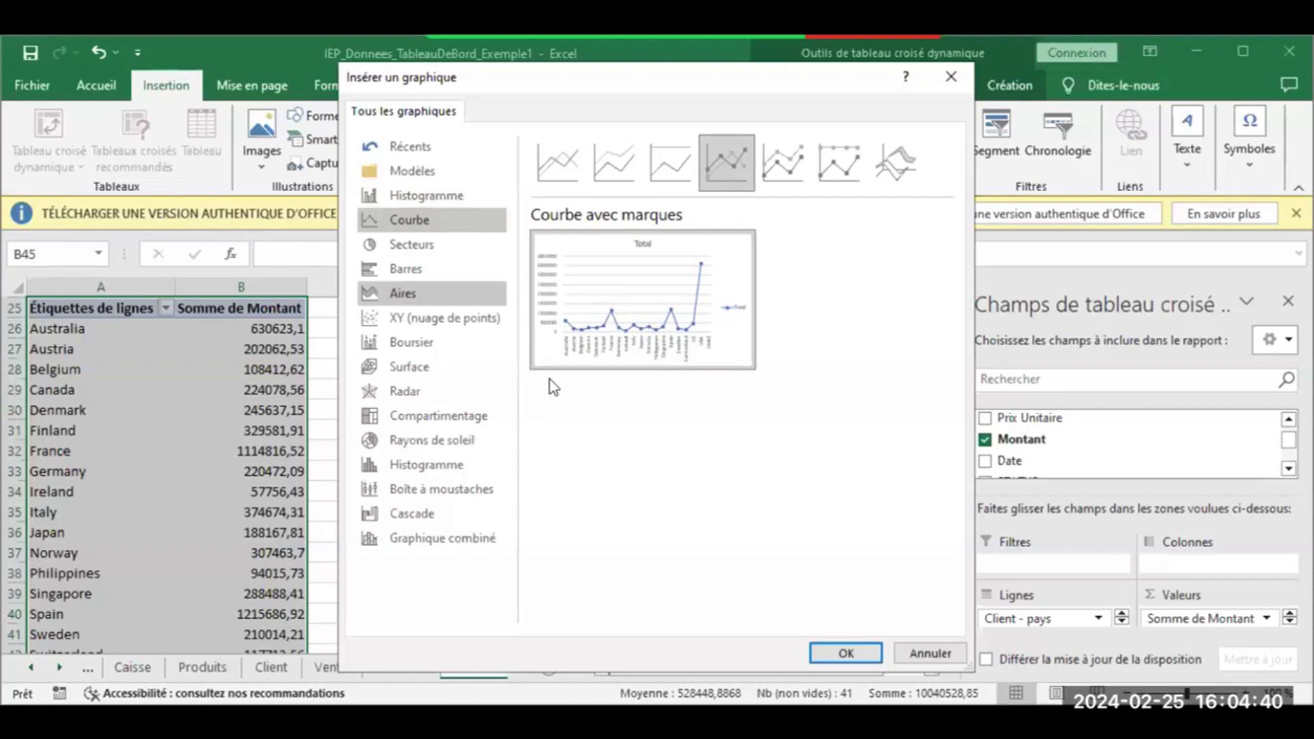
click(419, 271)
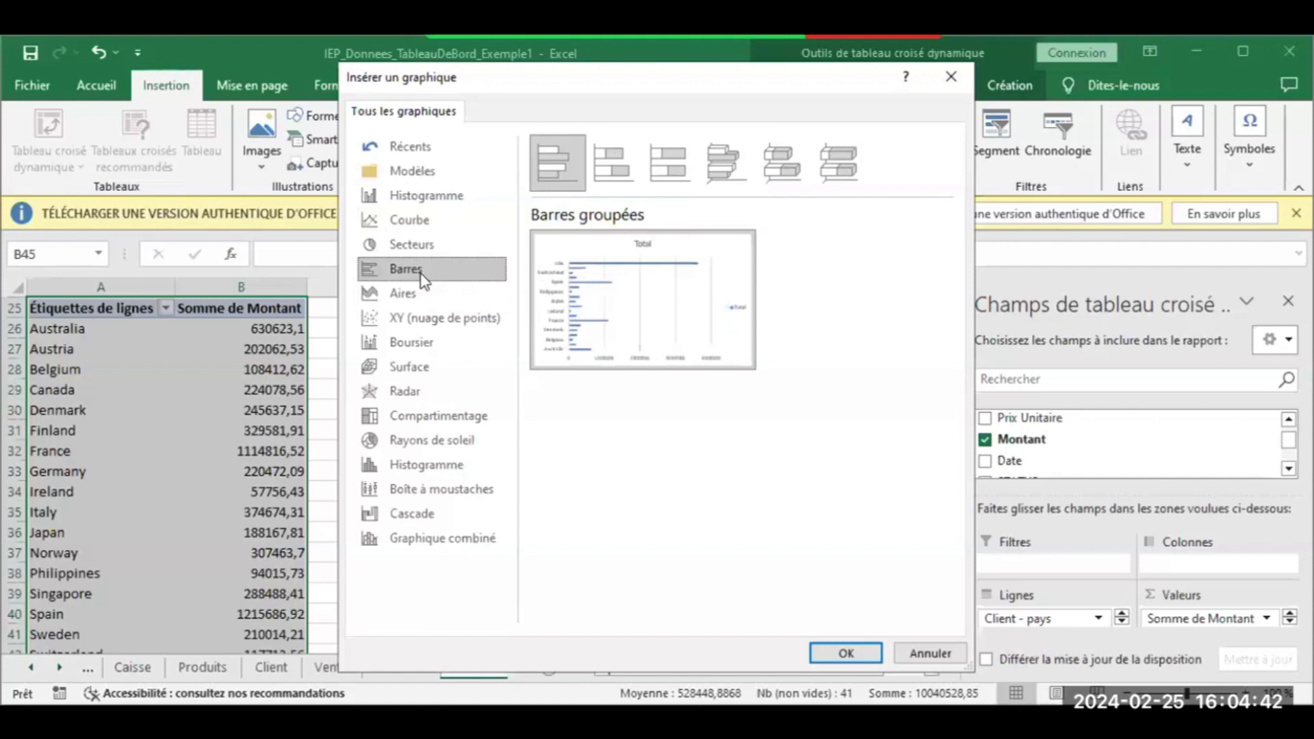
click(414, 221)
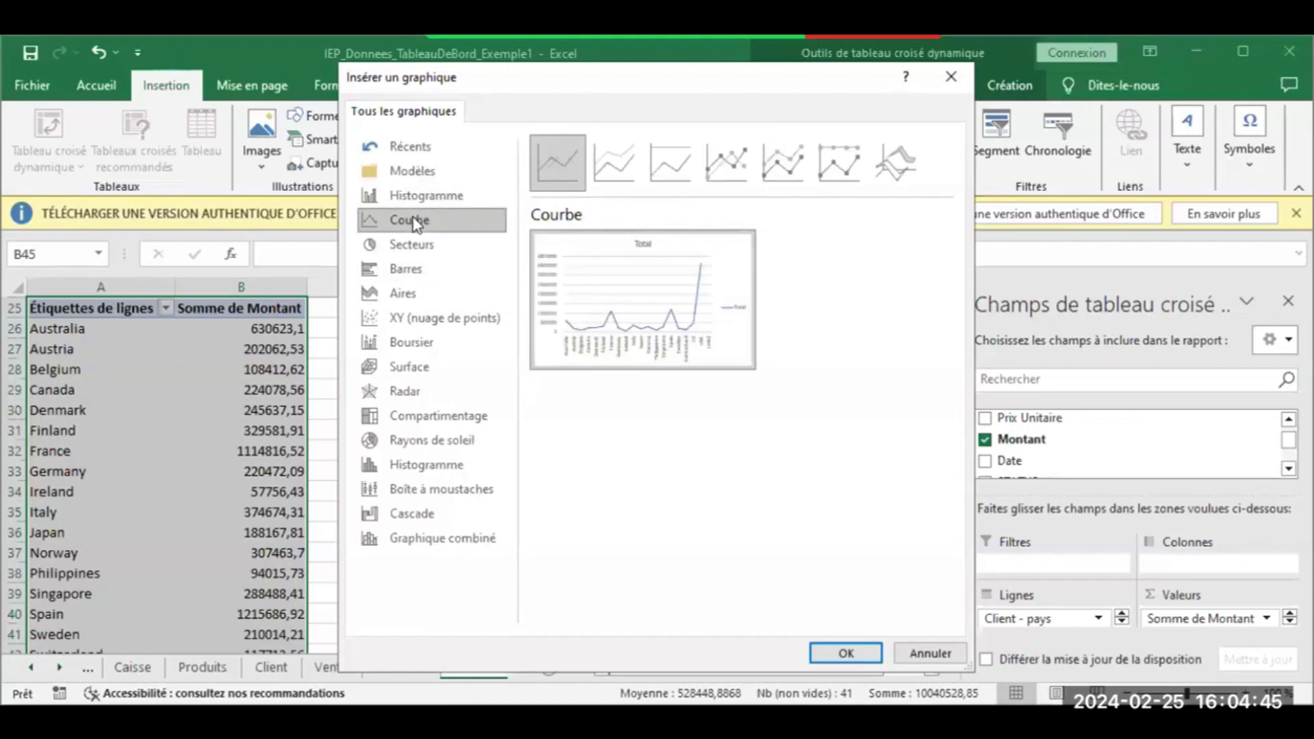
click(837, 649)
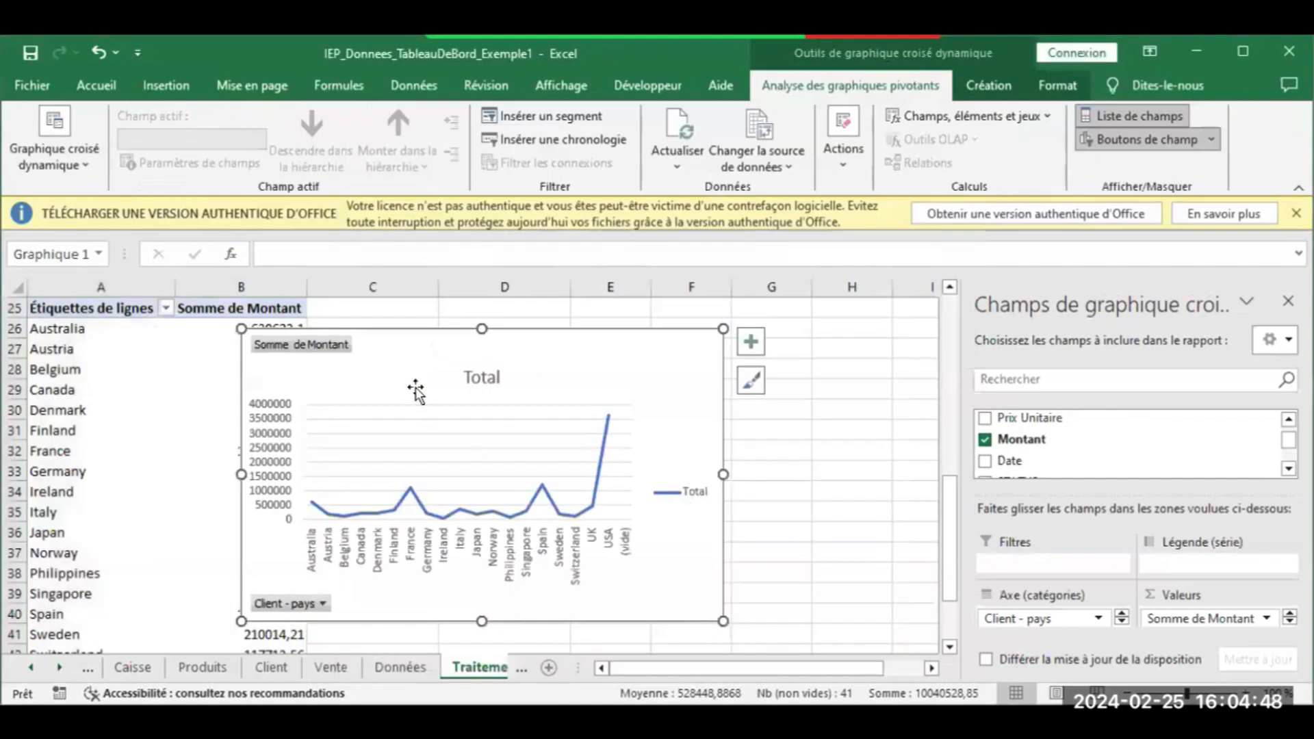
click(687, 493)
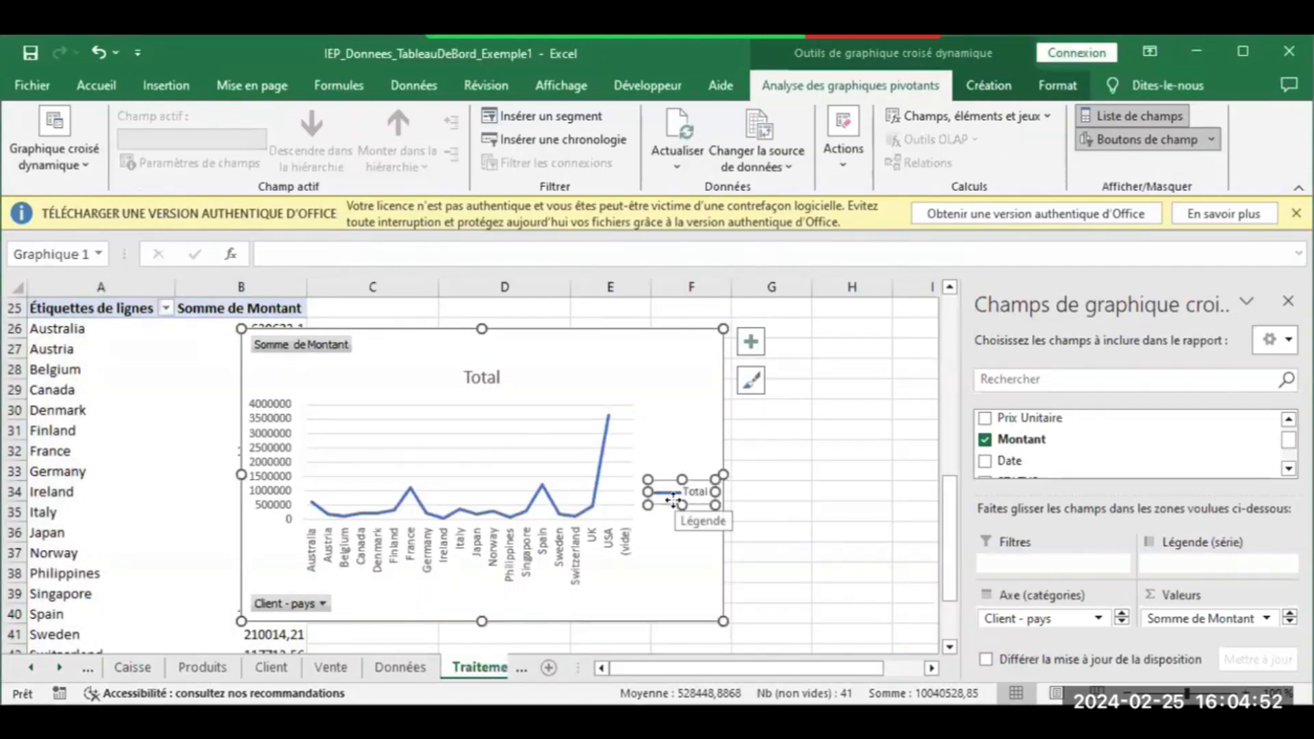
Delete the chart's legend, vertical value axis and Total title, and widen it slightly
key(Delete)
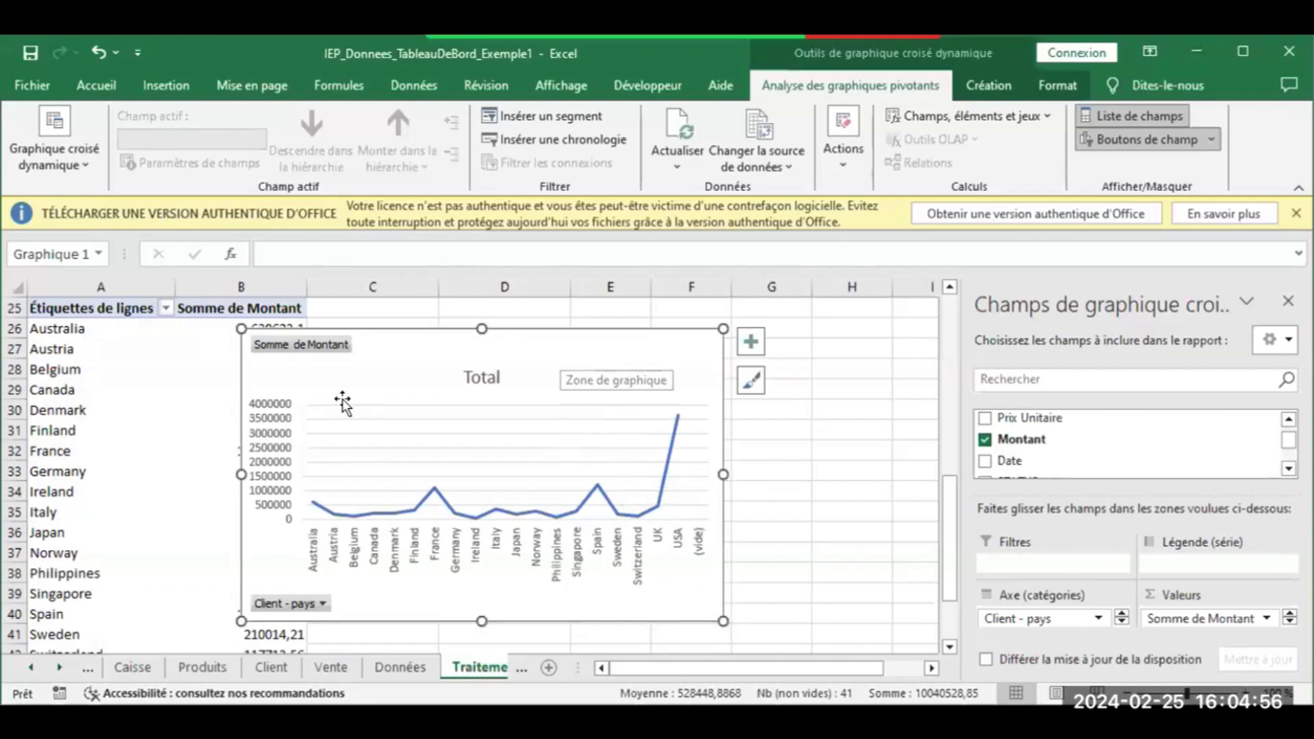
click(277, 428)
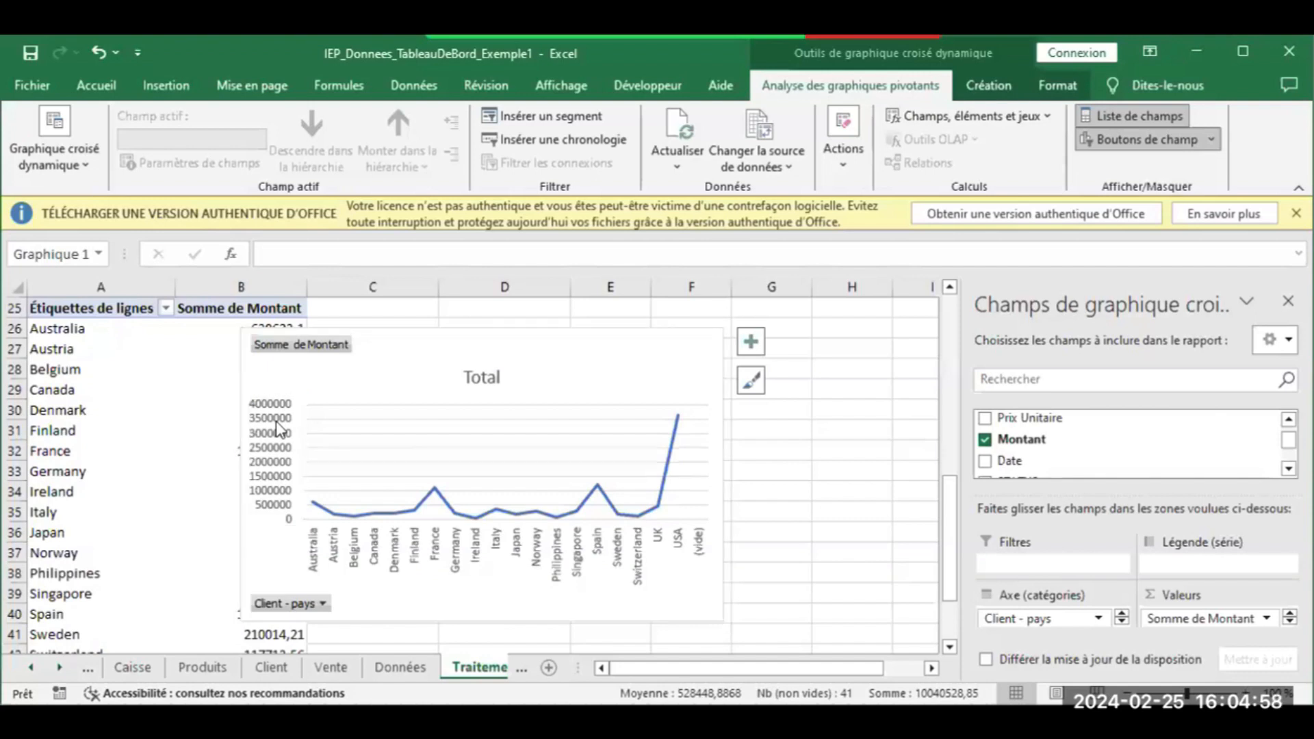
key(Delete)
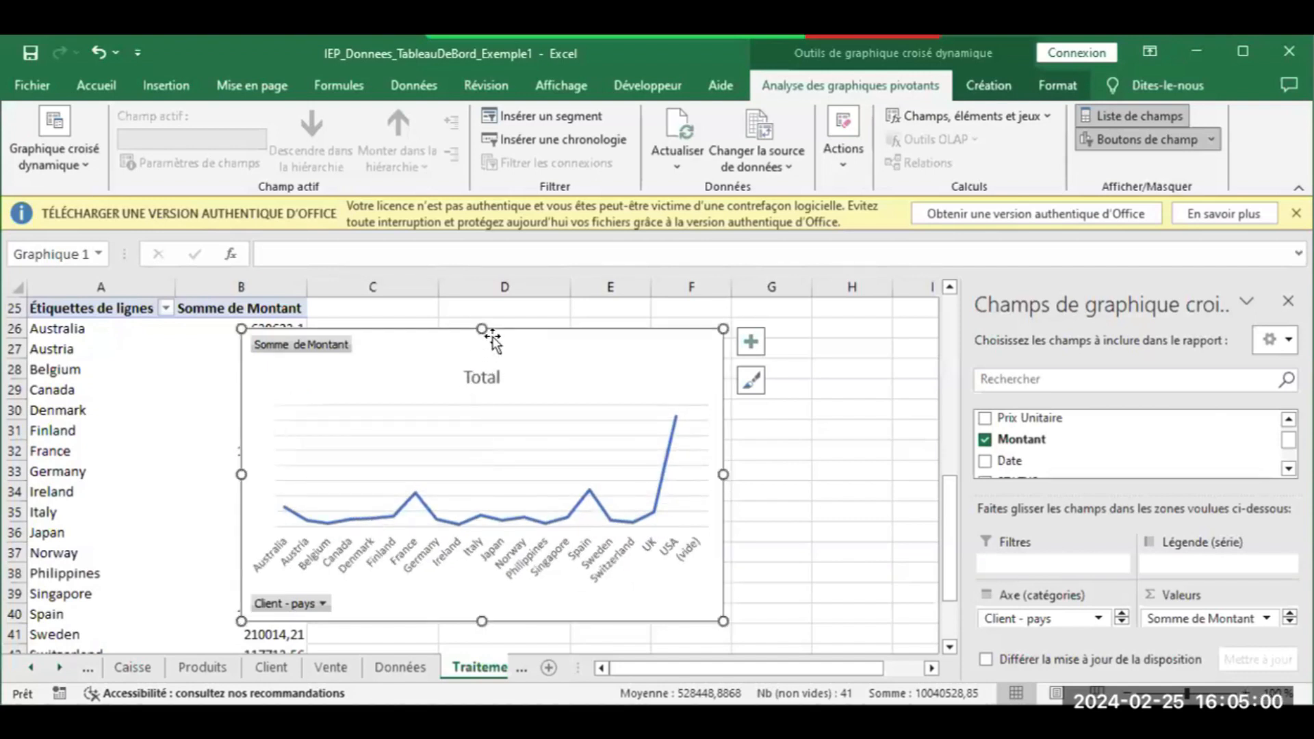
drag(723, 475, 750, 474)
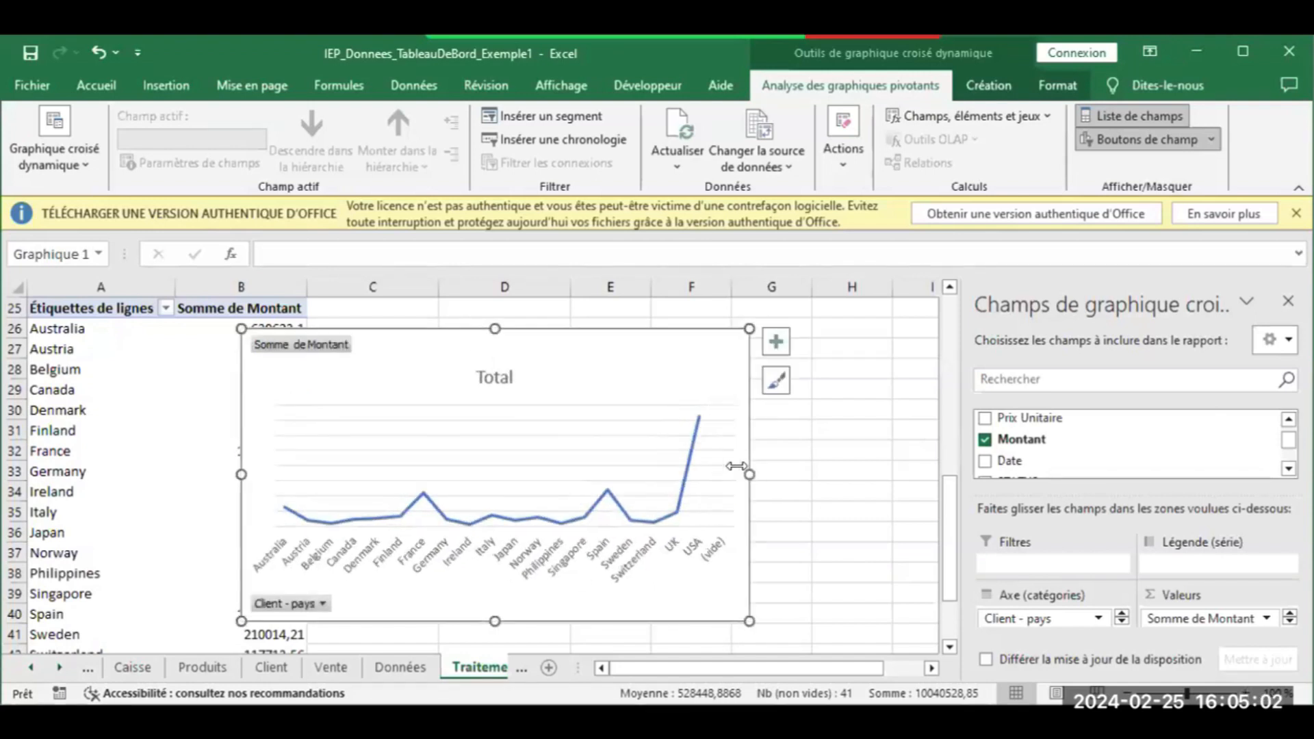
click(510, 385)
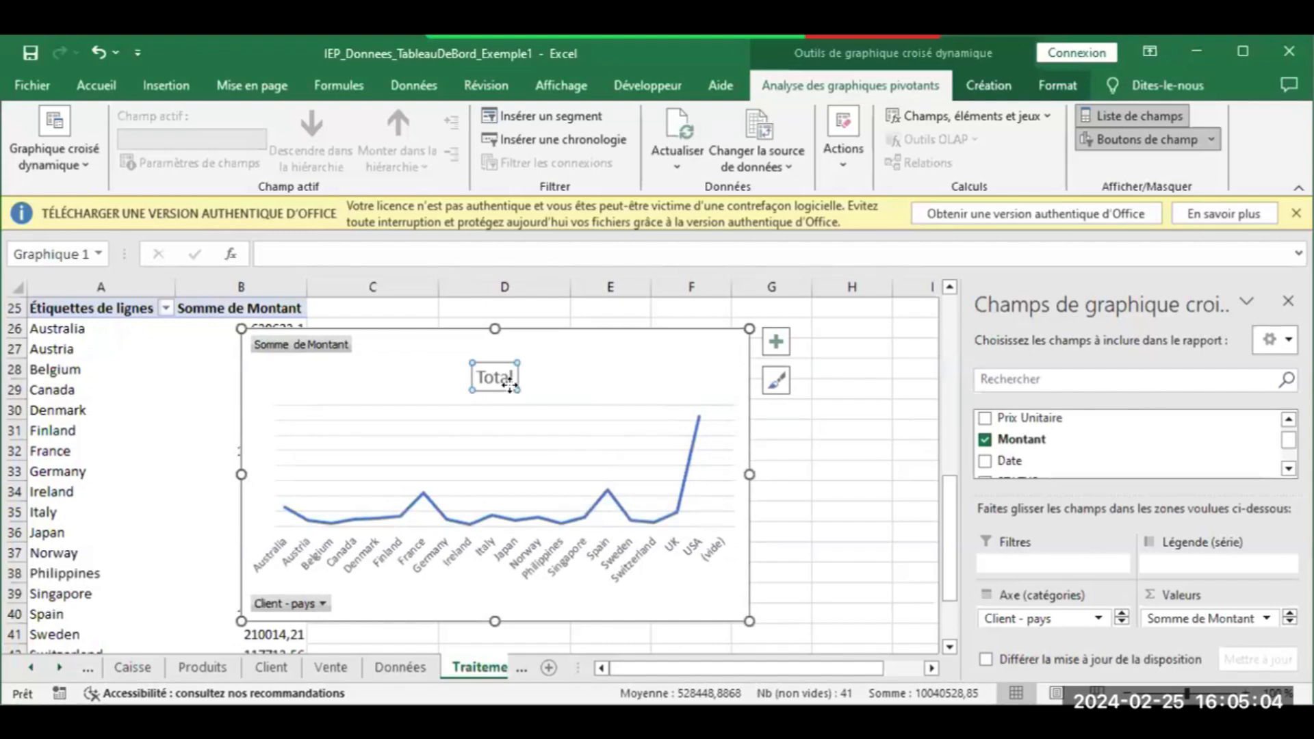
key(Delete)
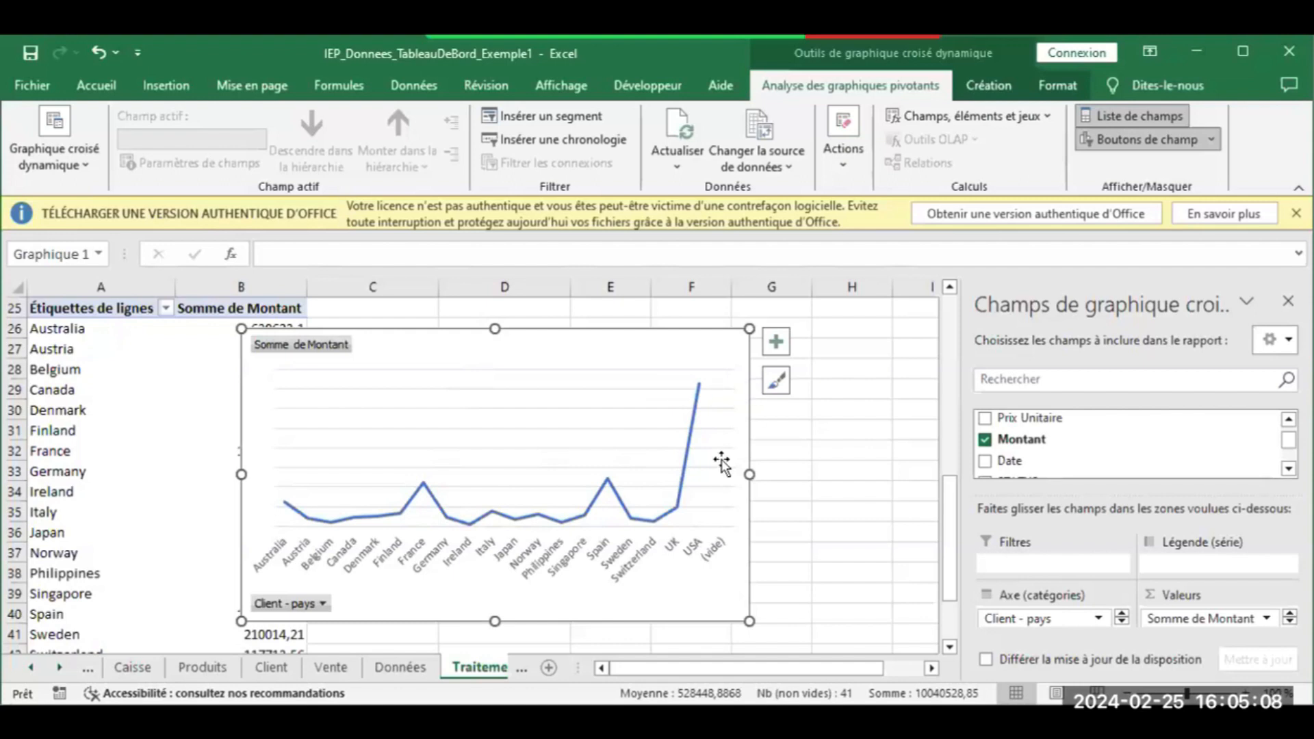
click(697, 421)
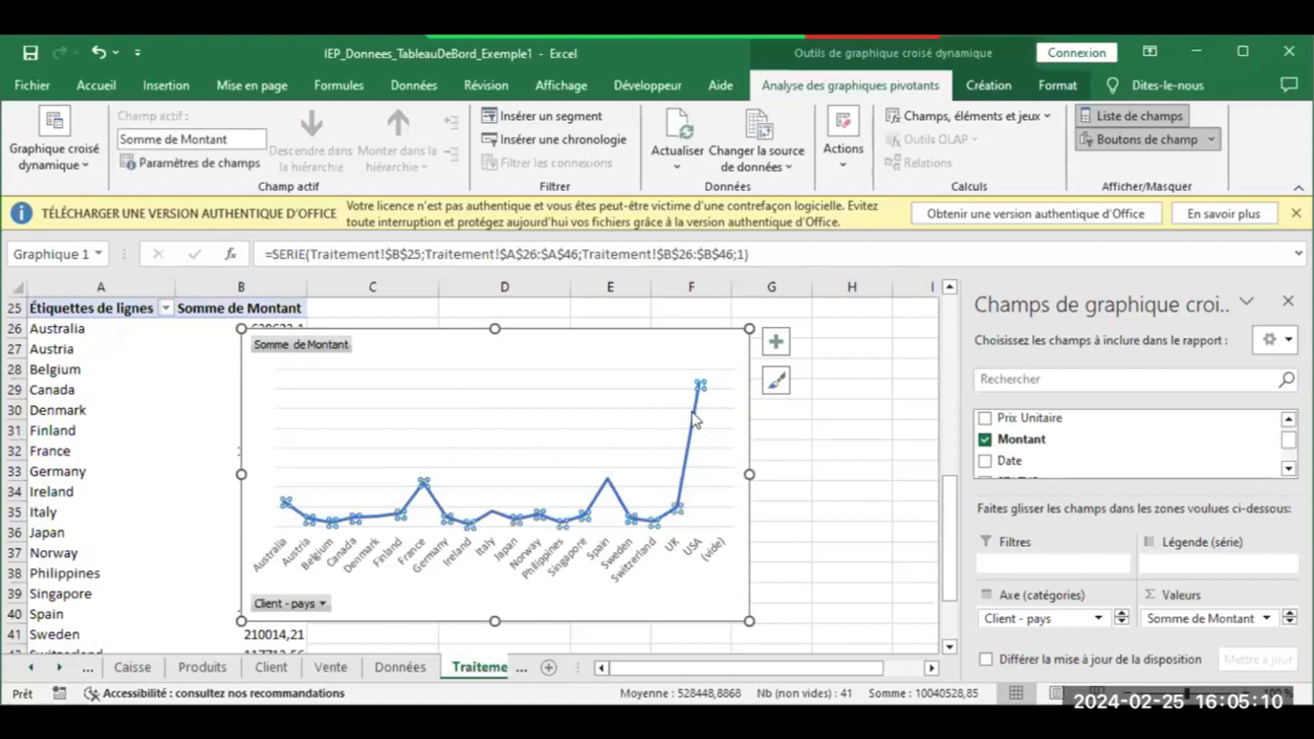
click(775, 346)
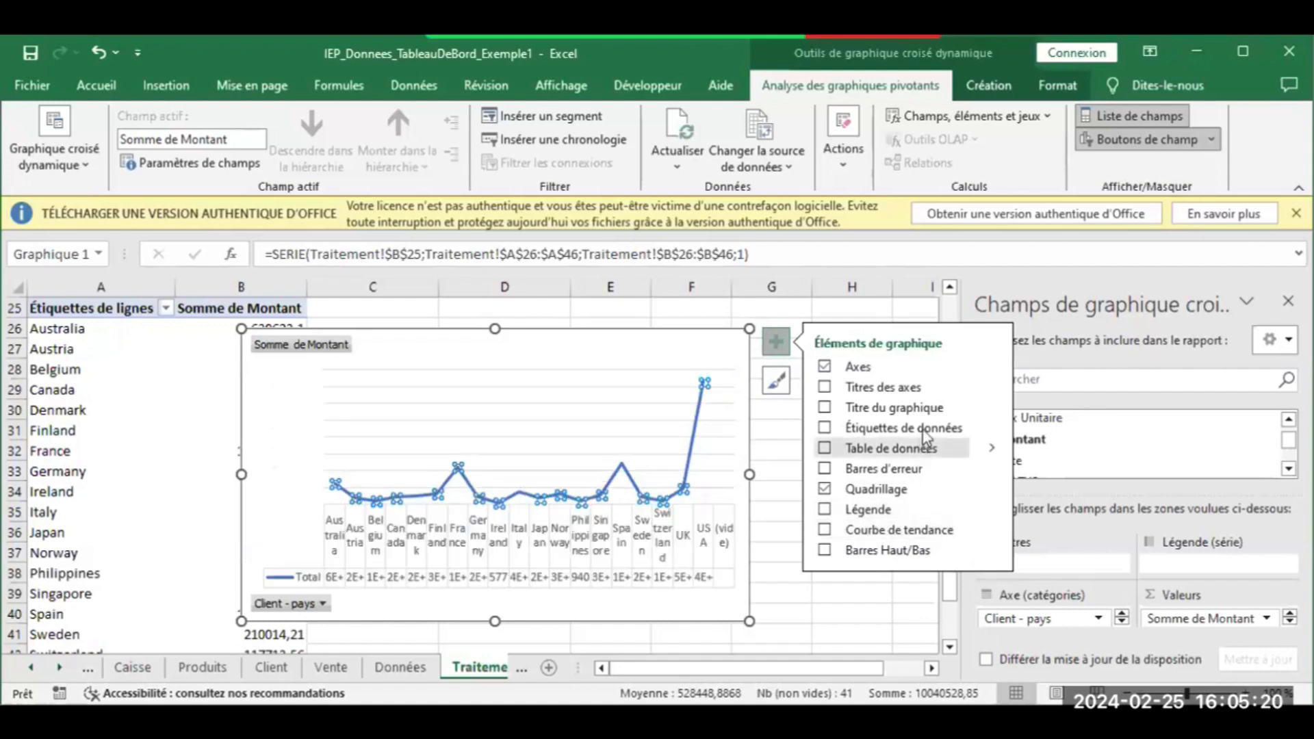
click(992, 429)
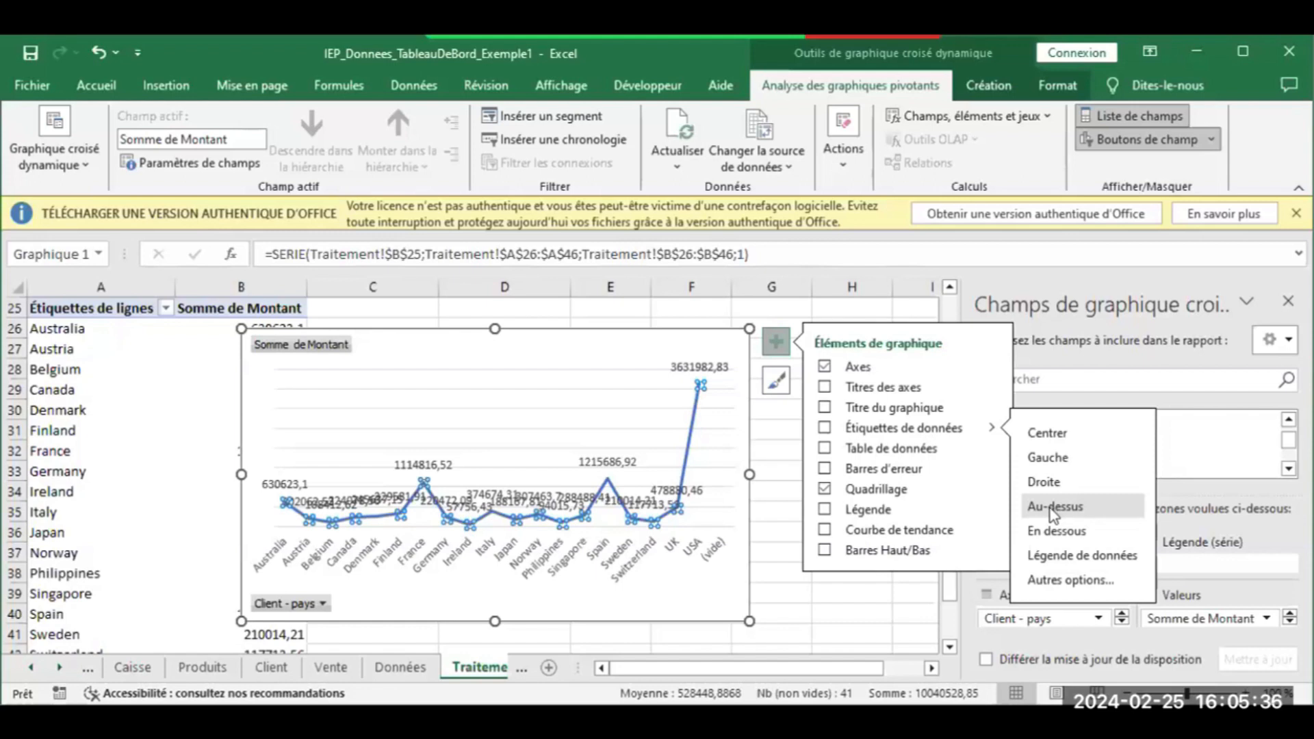
click(1054, 512)
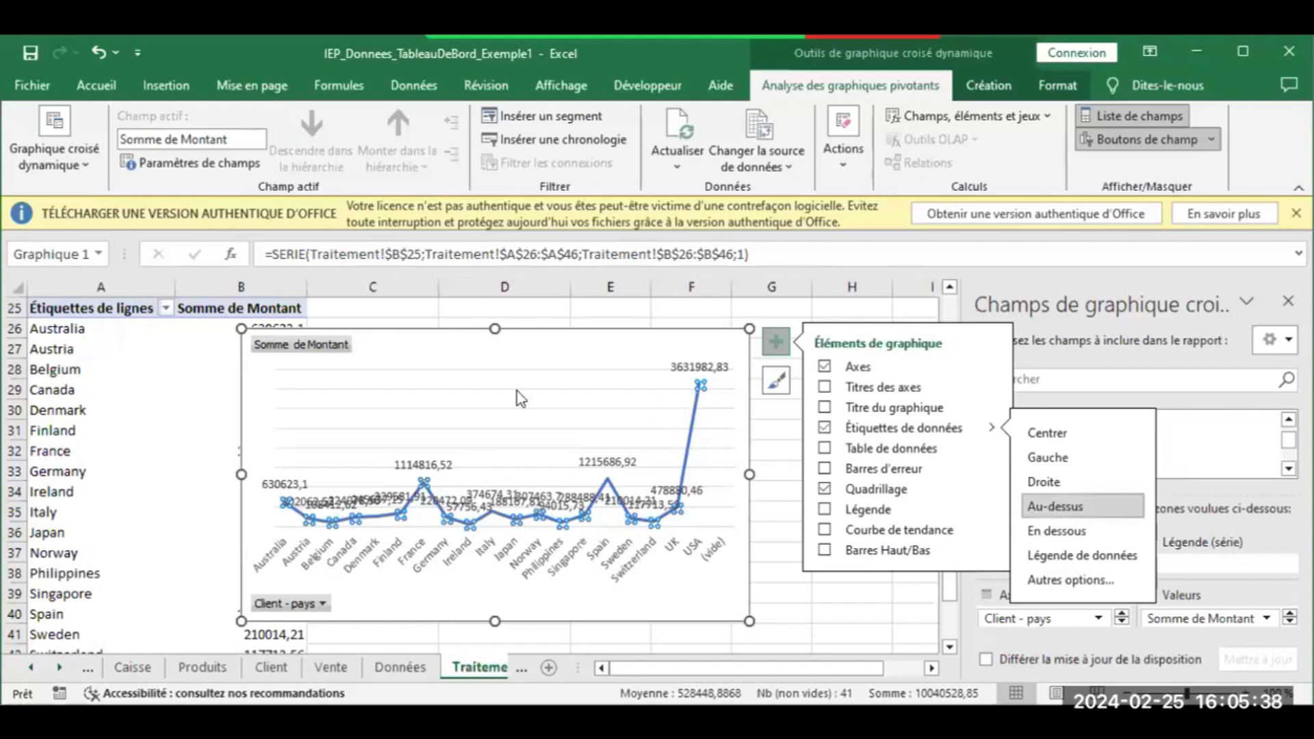
click(897, 429)
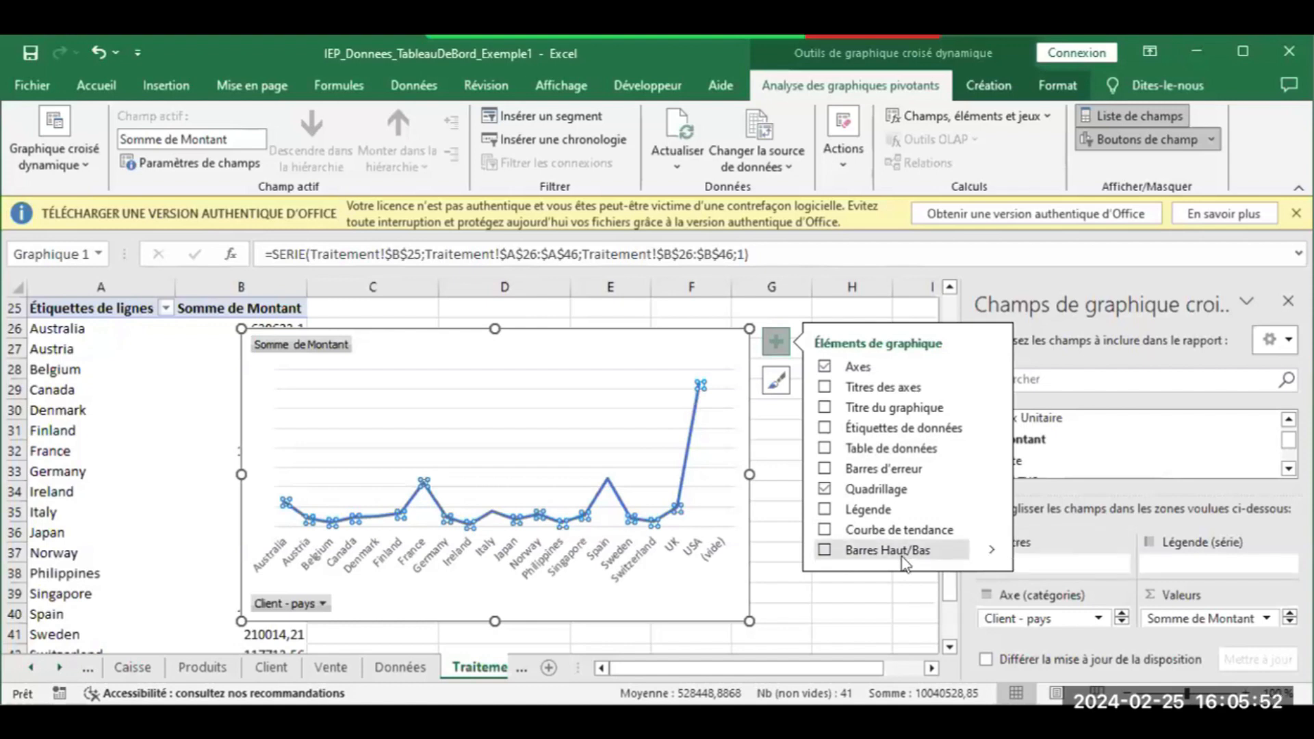
click(992, 535)
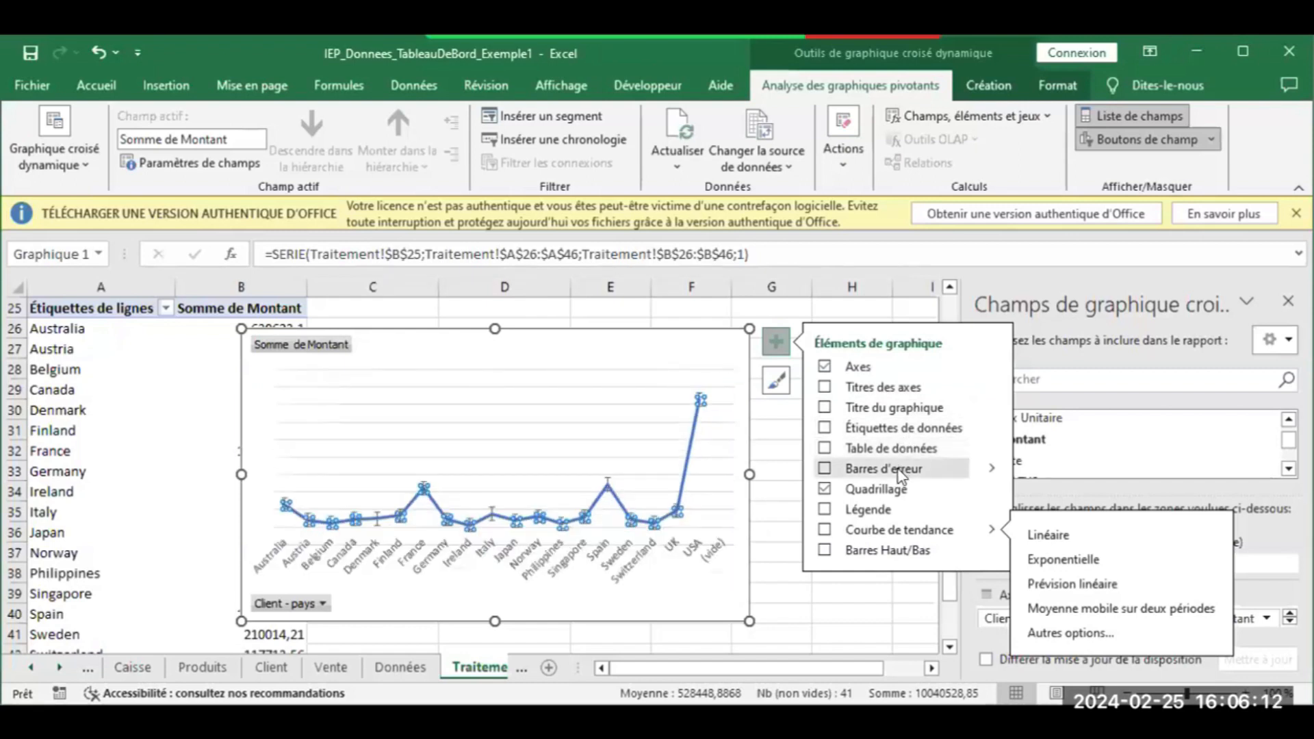
click(773, 432)
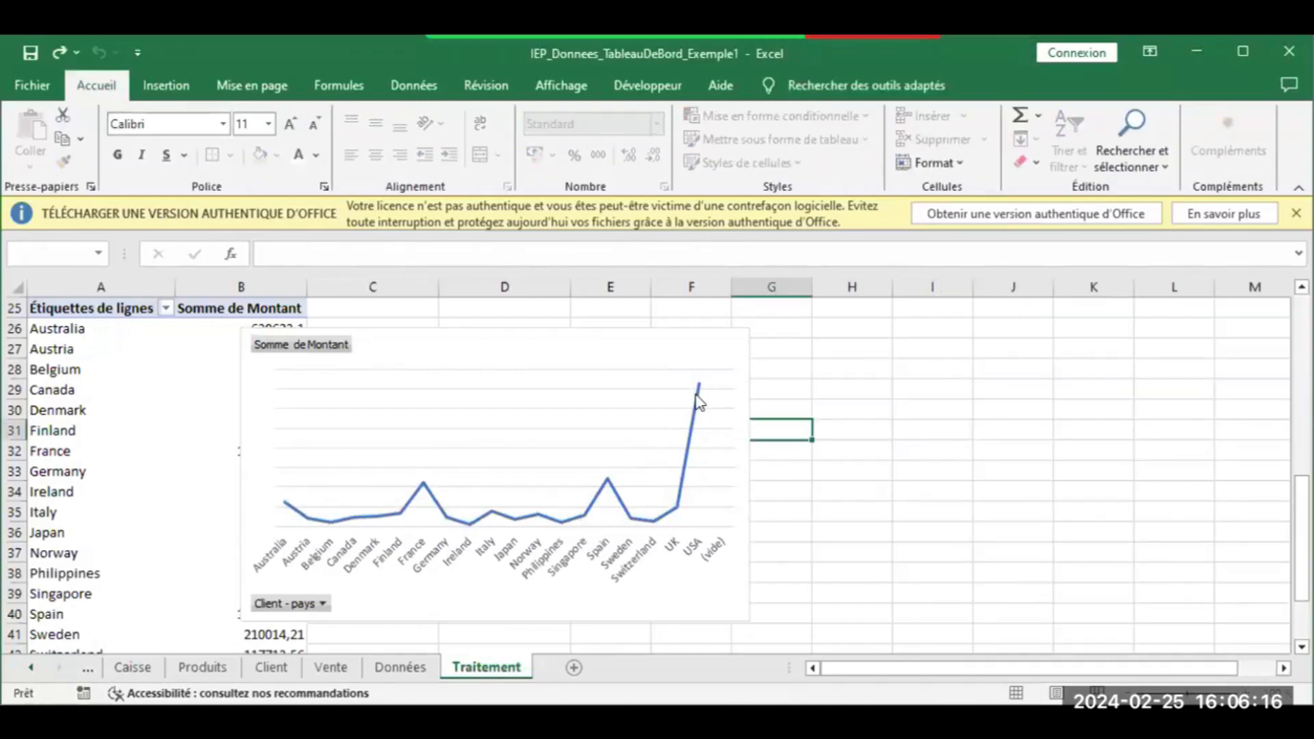
click(699, 402)
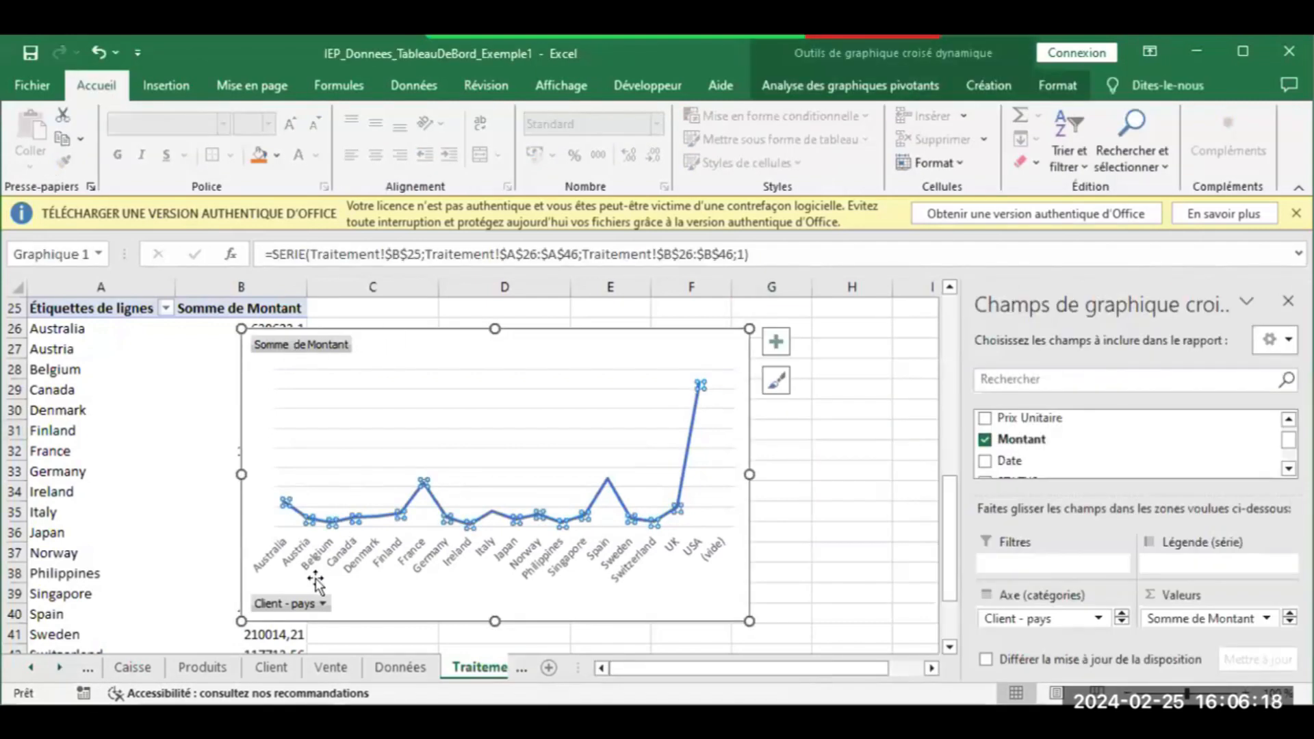
click(317, 607)
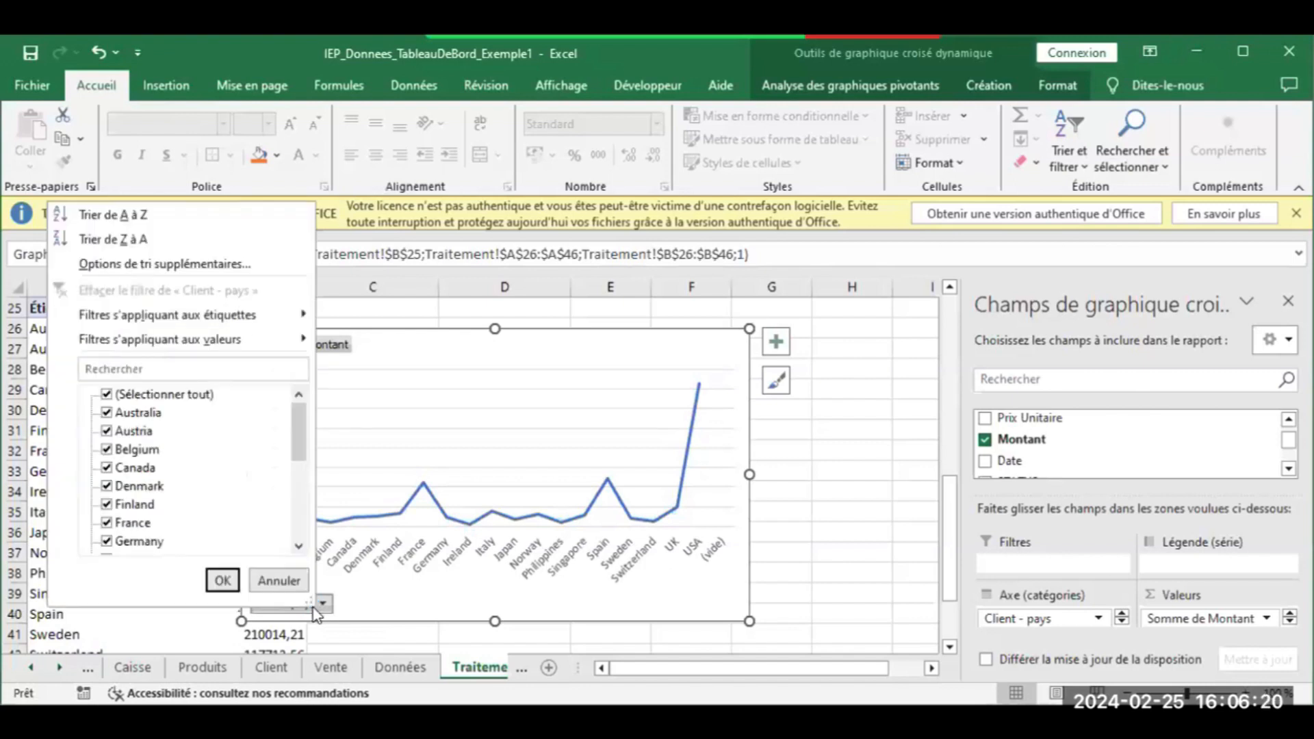
click(158, 395)
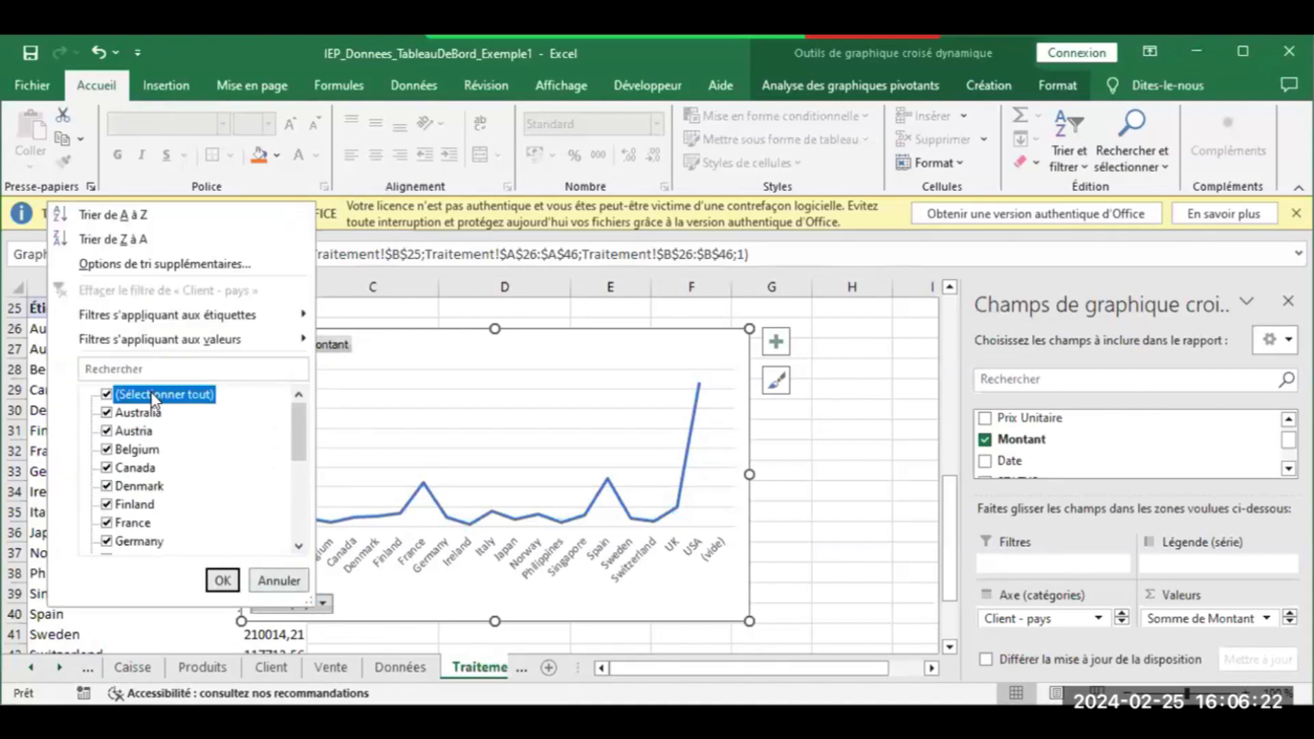
click(107, 395)
click(106, 413)
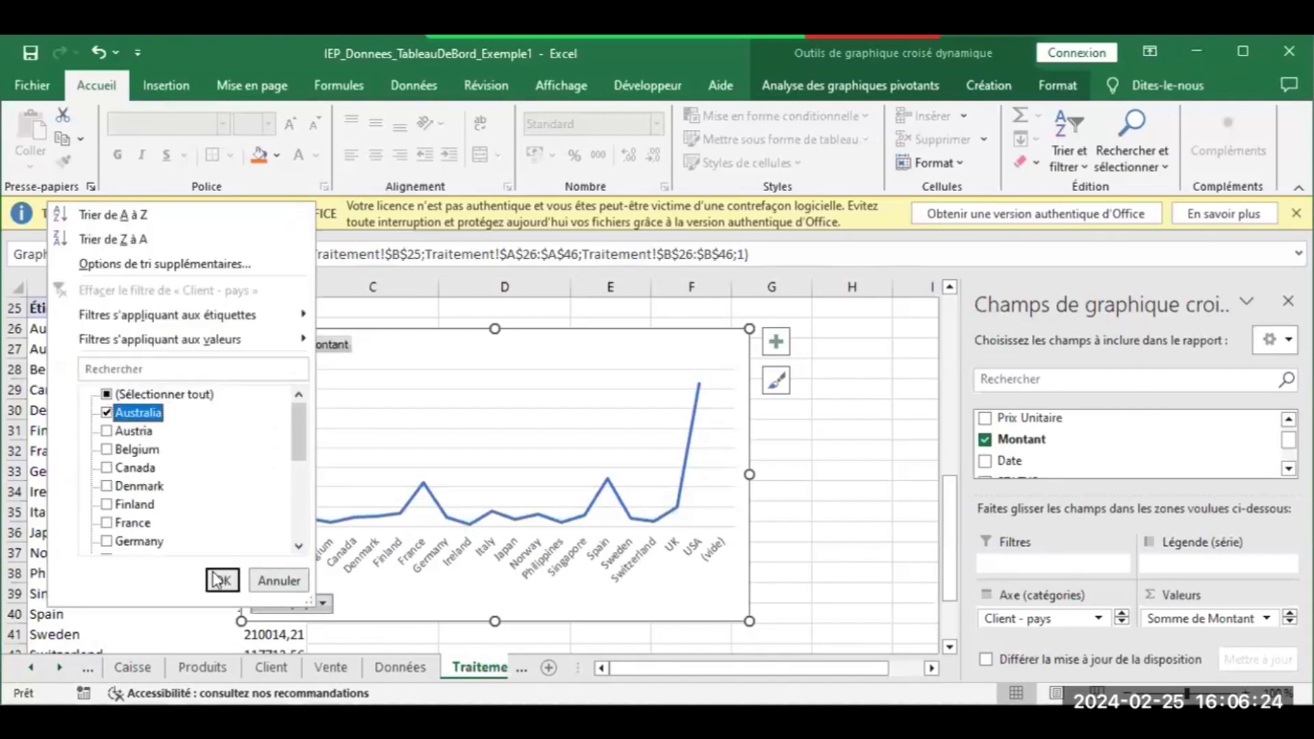
click(223, 580)
click(272, 605)
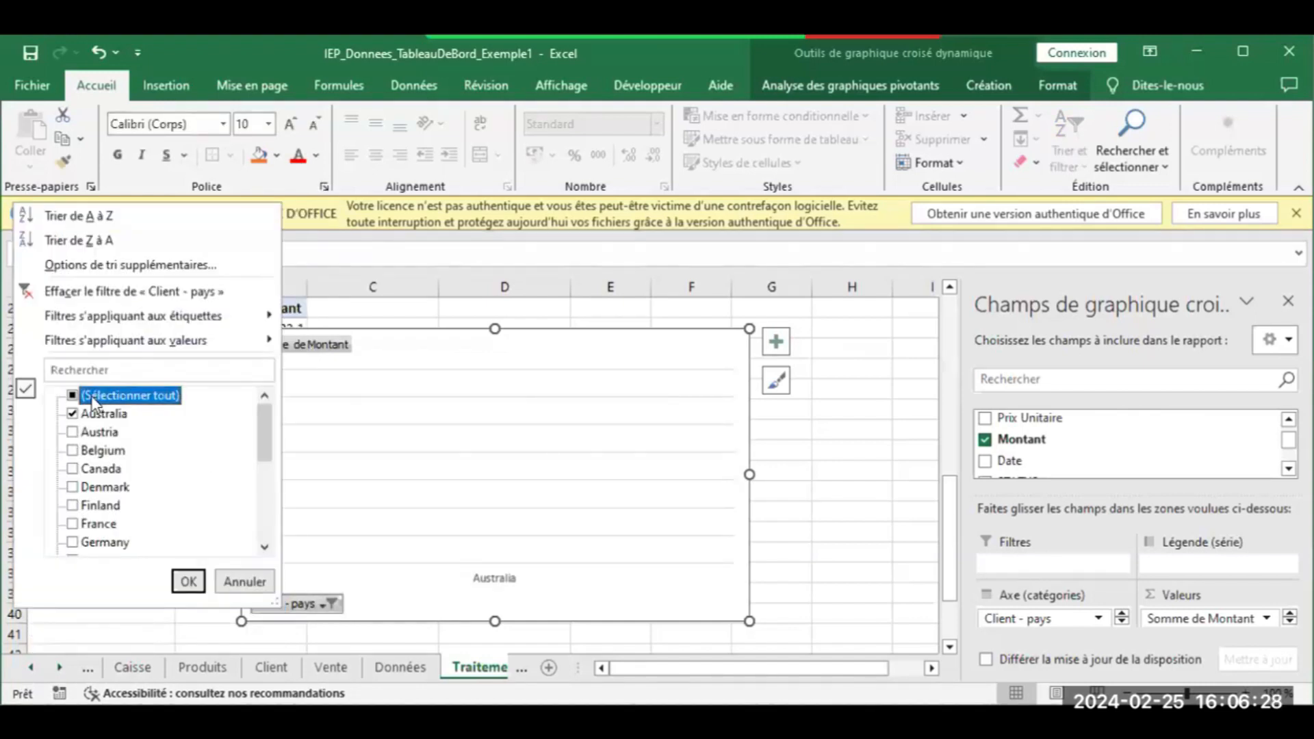
click(74, 396)
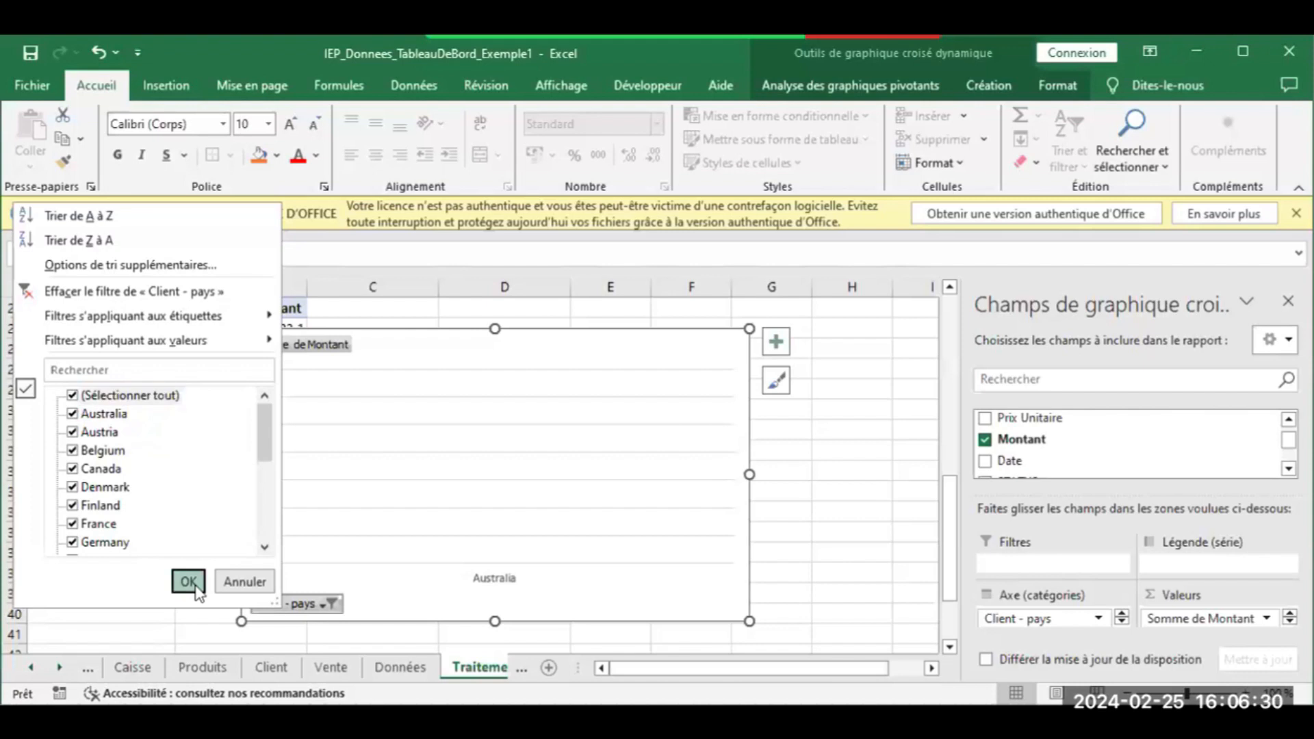
click(189, 581)
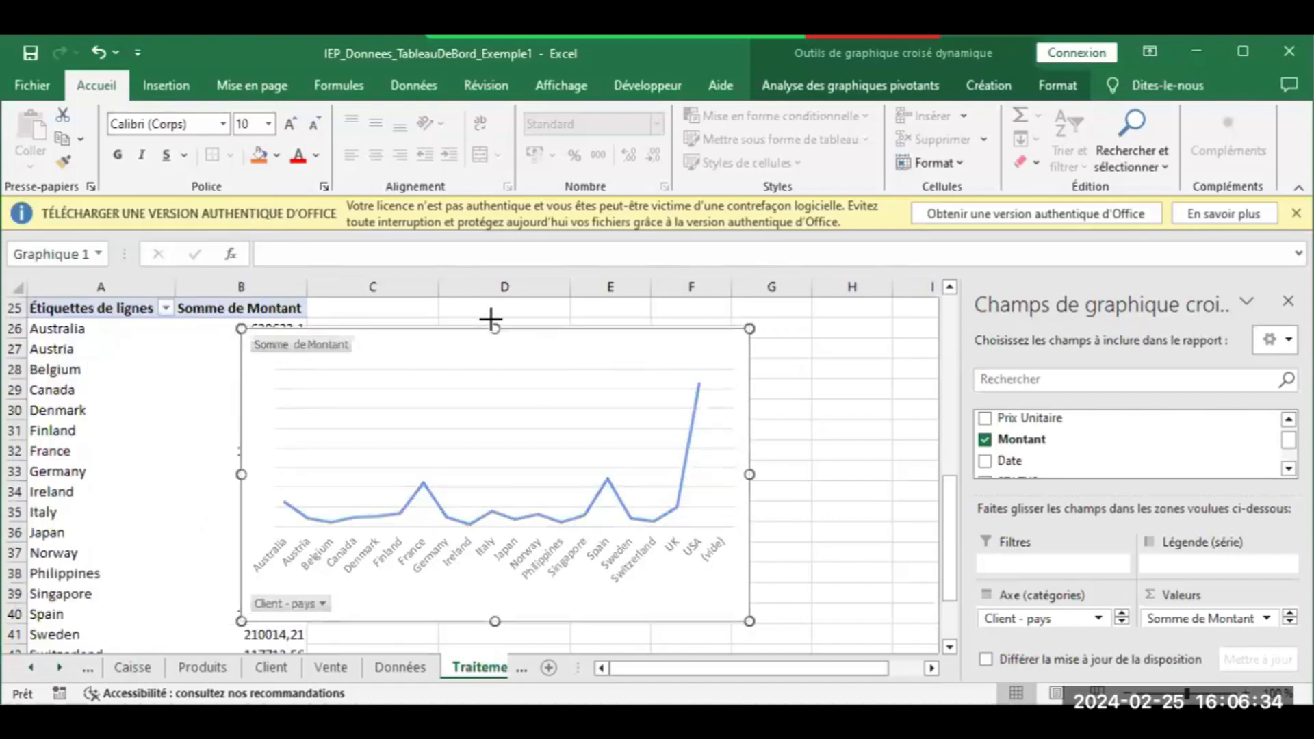
Make the line chart wider and taller, drag it beside the pivot's Montant totals, and copy it
drag(490, 319, 491, 314)
drag(749, 469, 782, 471)
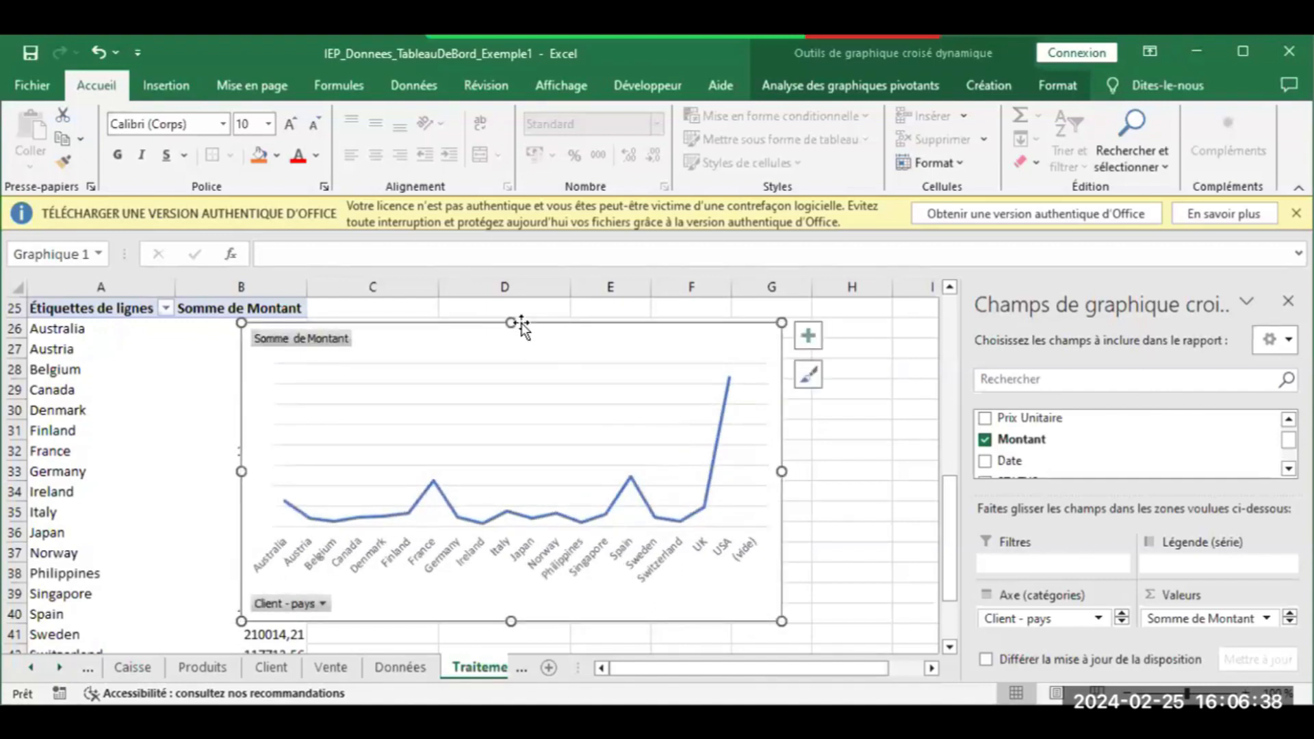
scroll(505, 305, up, 2)
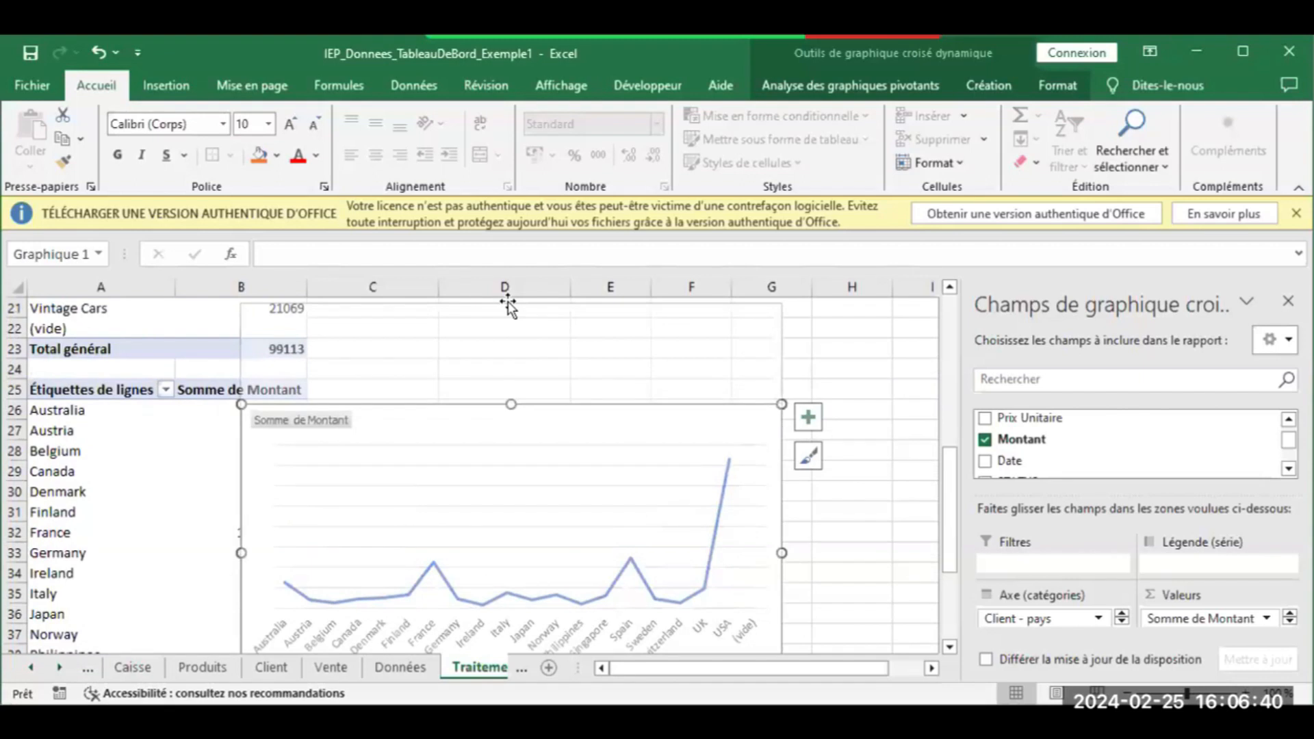
drag(506, 305, 511, 304)
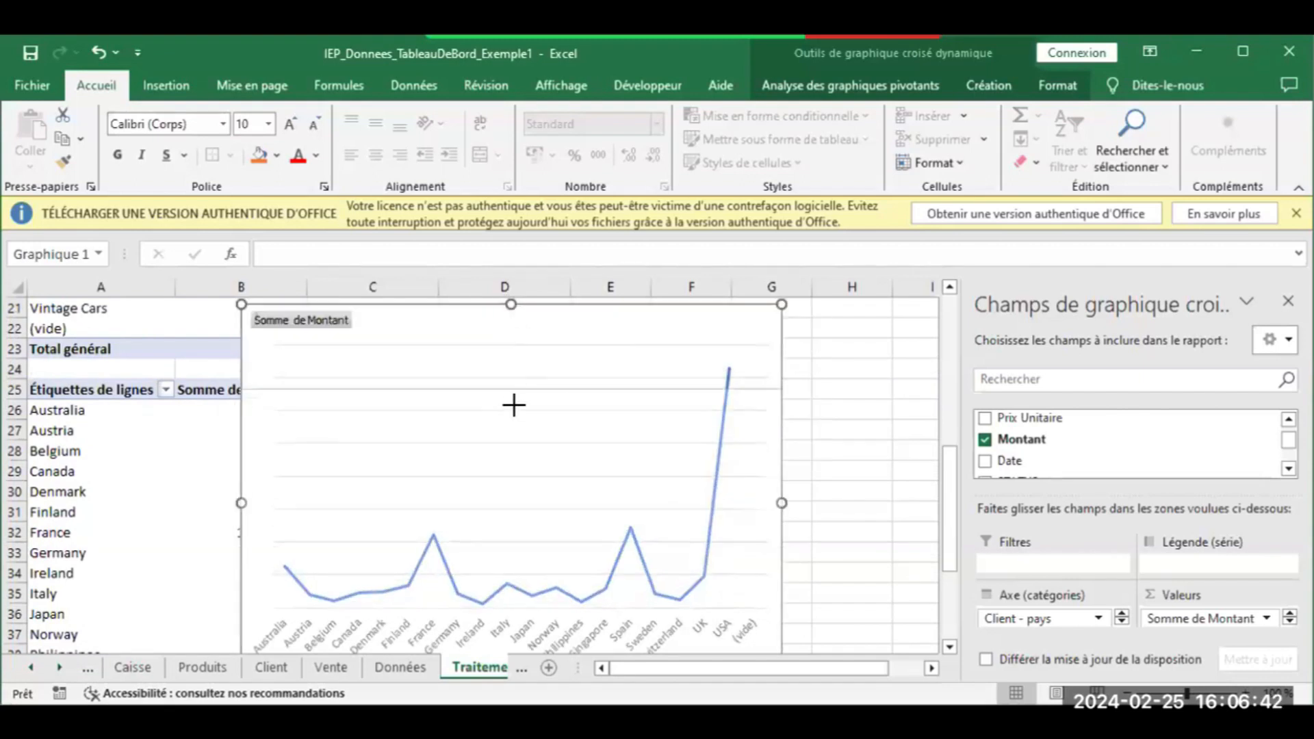
drag(514, 405, 514, 414)
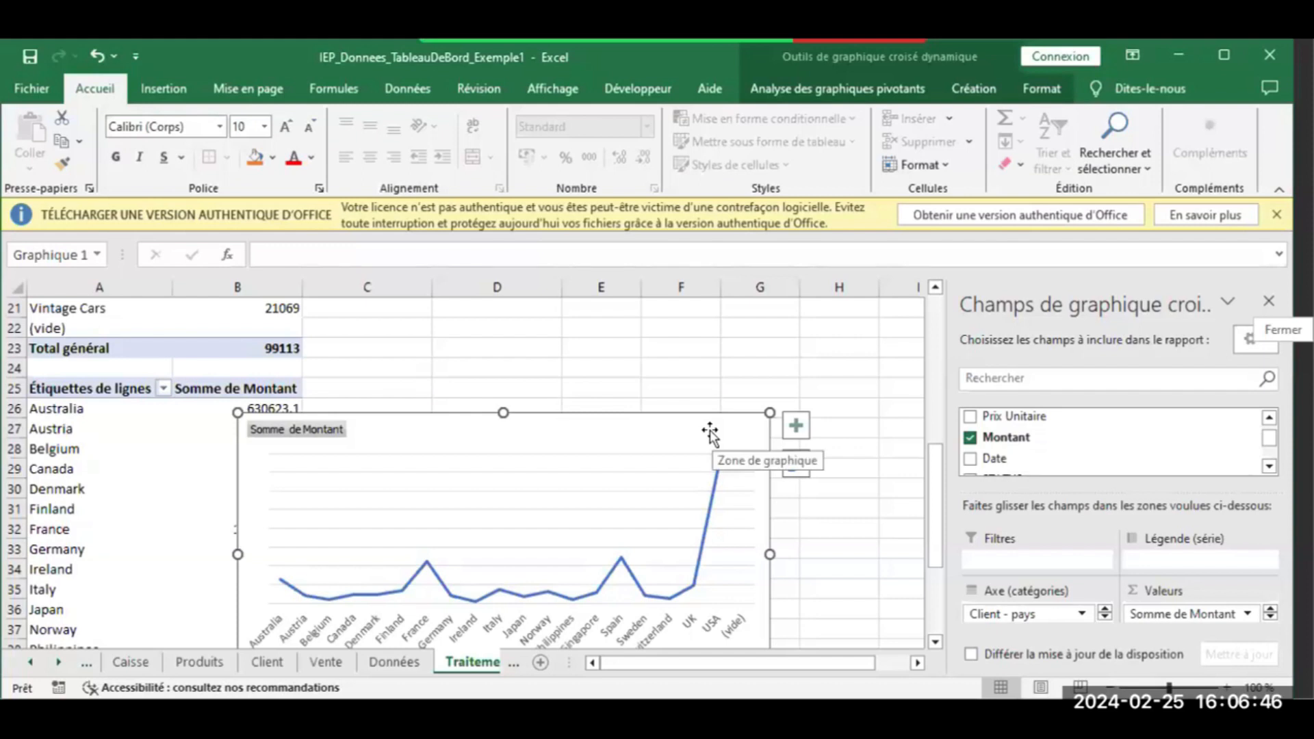
drag(435, 416, 515, 333)
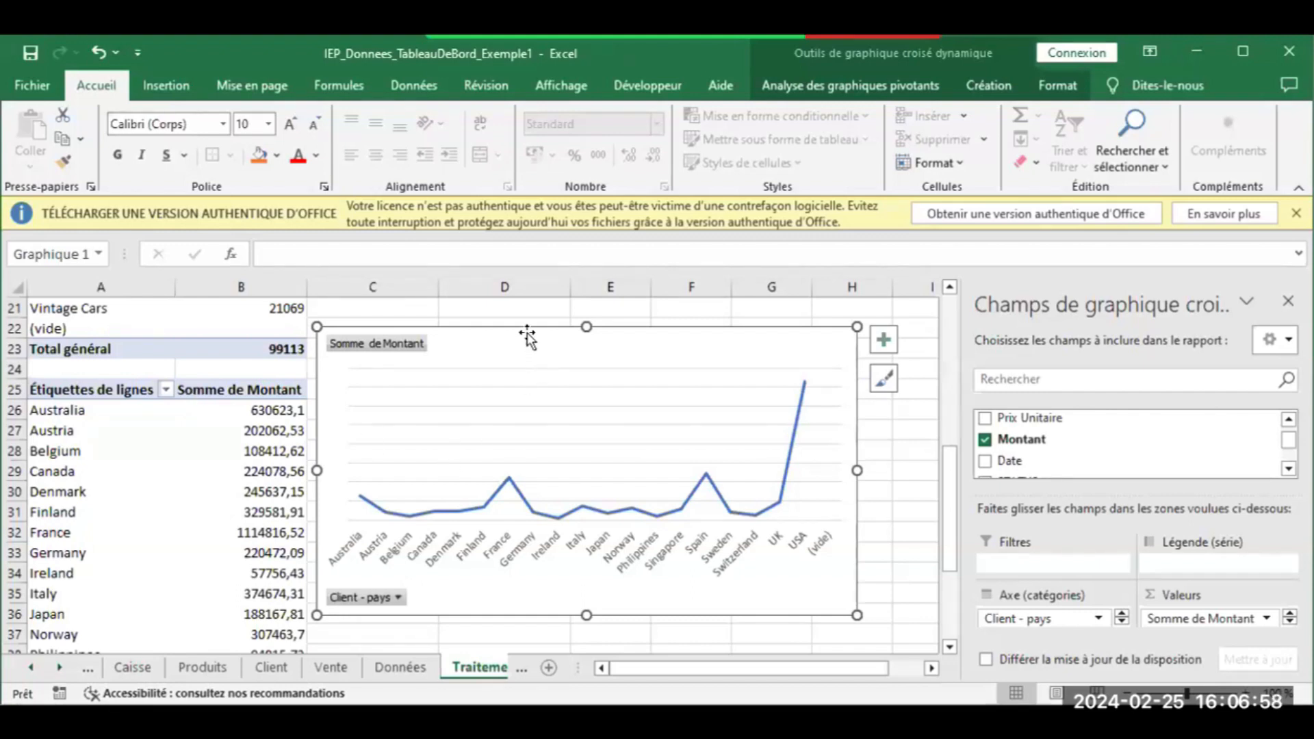
click(62, 138)
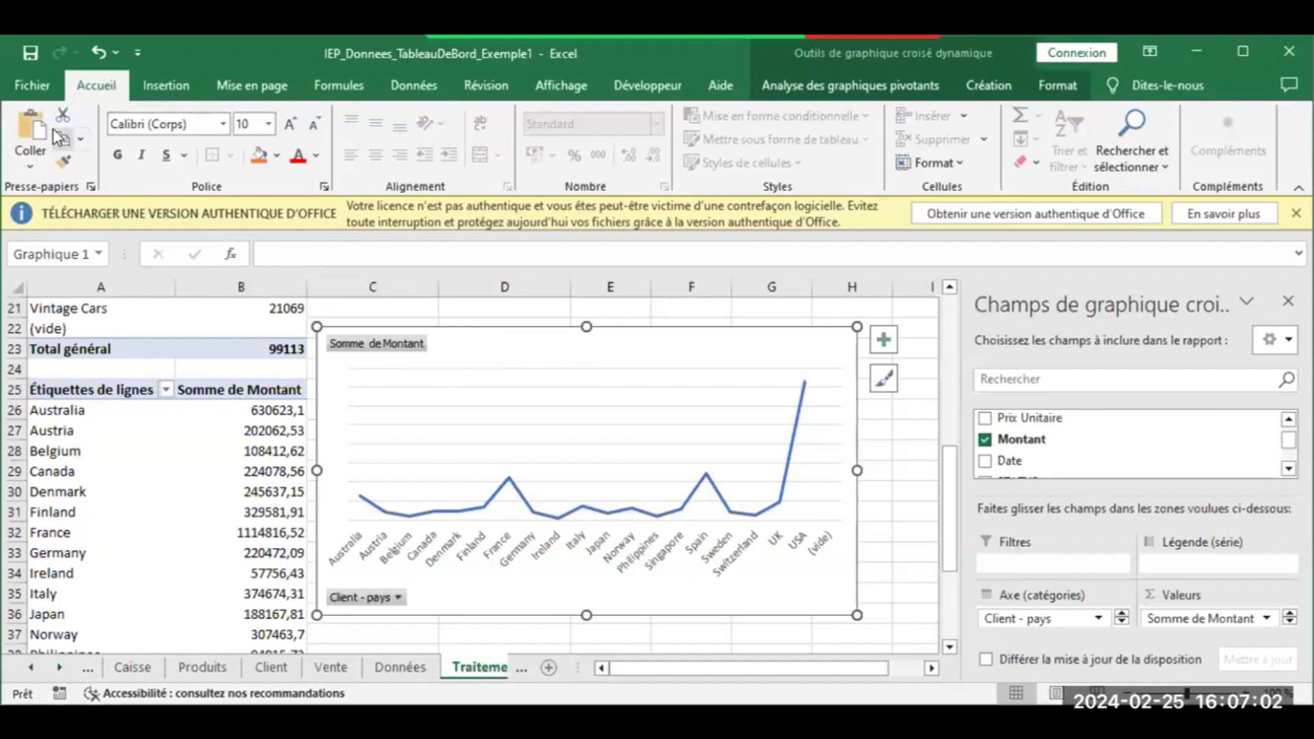
Paste the copied chart at cell A8 on Tableau de bord, then select the row 8 cells
click(32, 667)
click(32, 667)
click(33, 667)
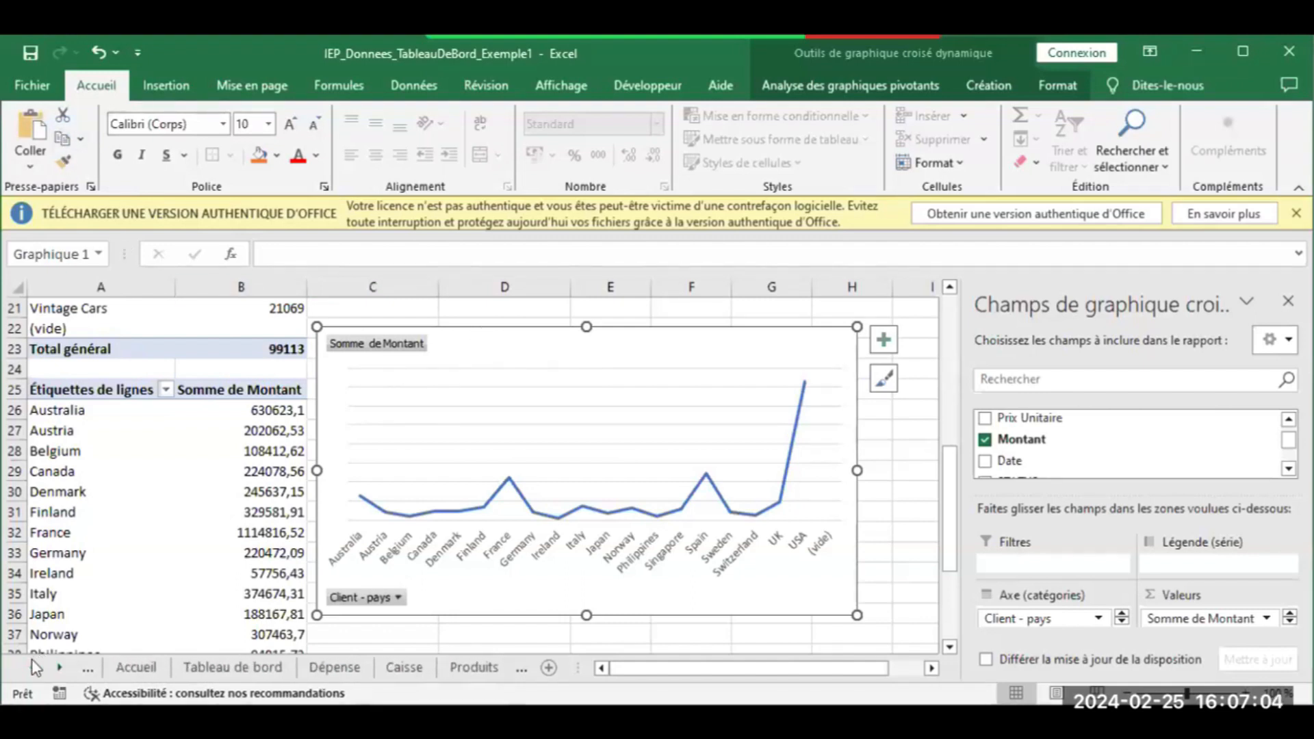
click(246, 674)
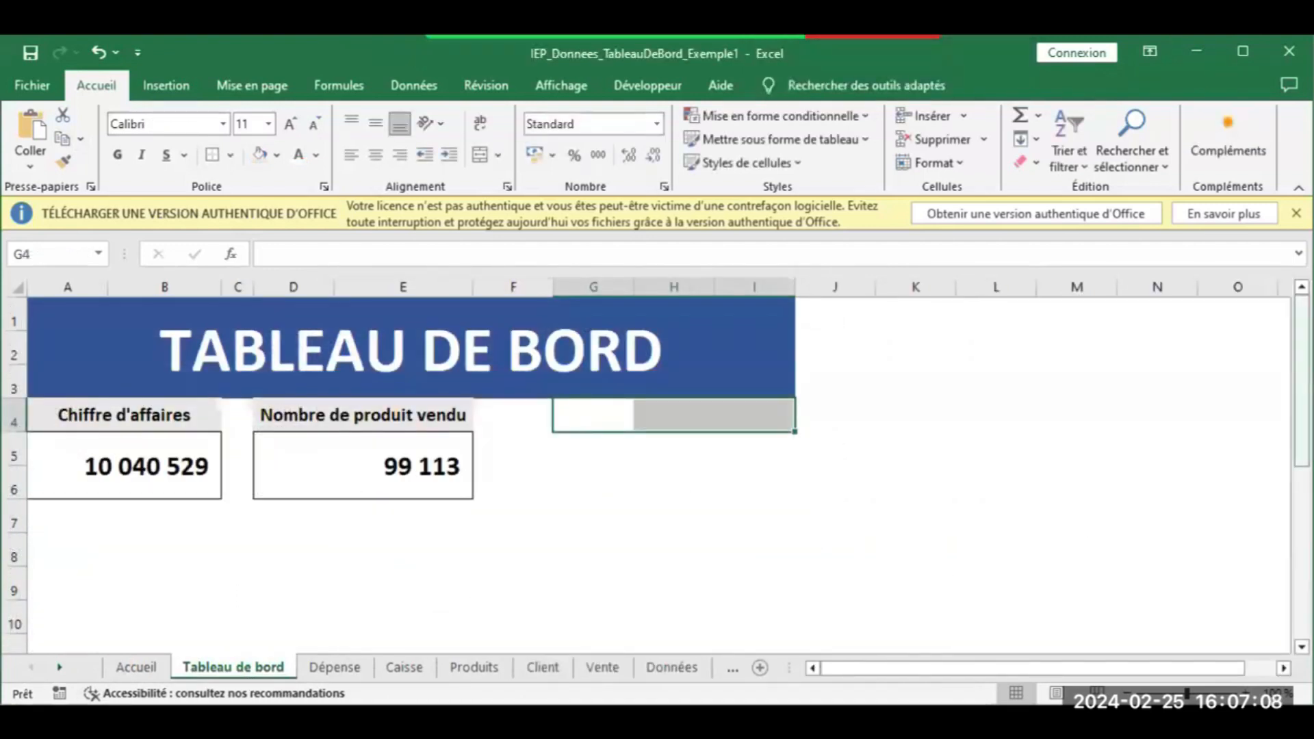
scroll(188, 419, down, 2)
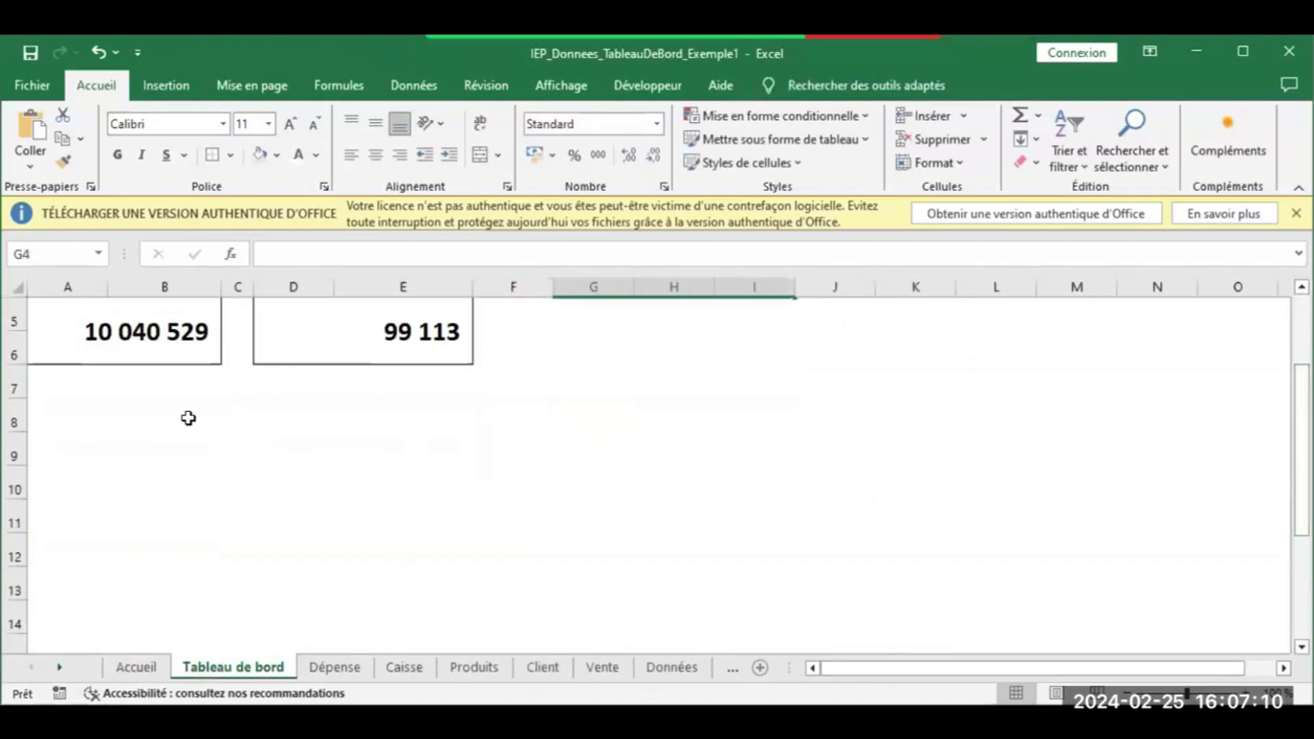
click(63, 444)
click(31, 128)
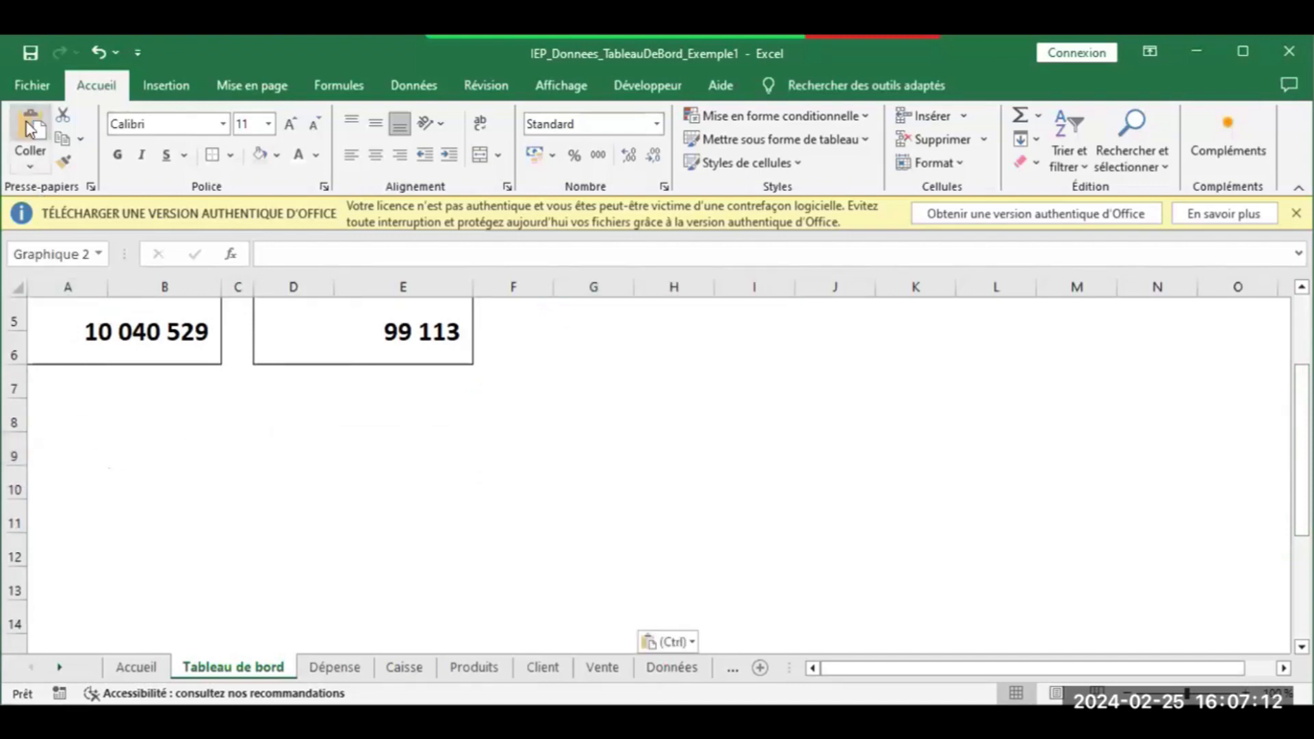
click(41, 387)
drag(62, 414, 353, 400)
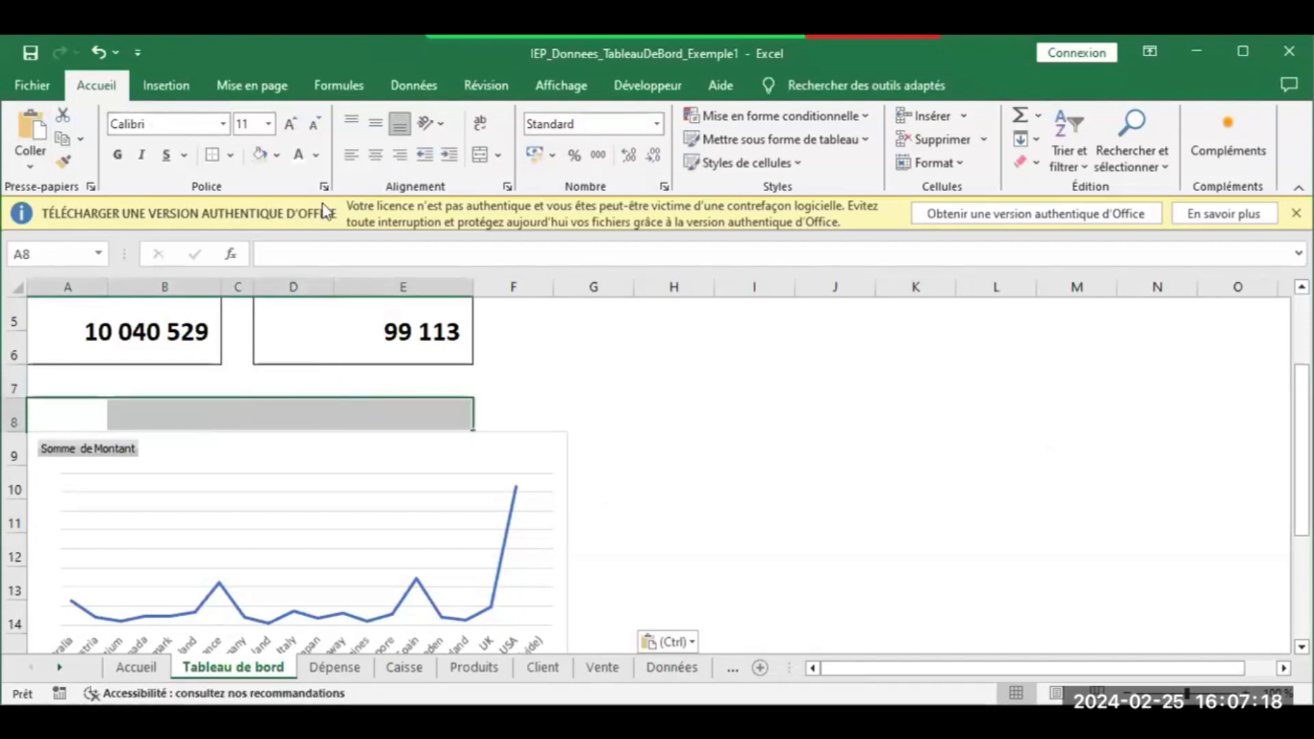
click(189, 82)
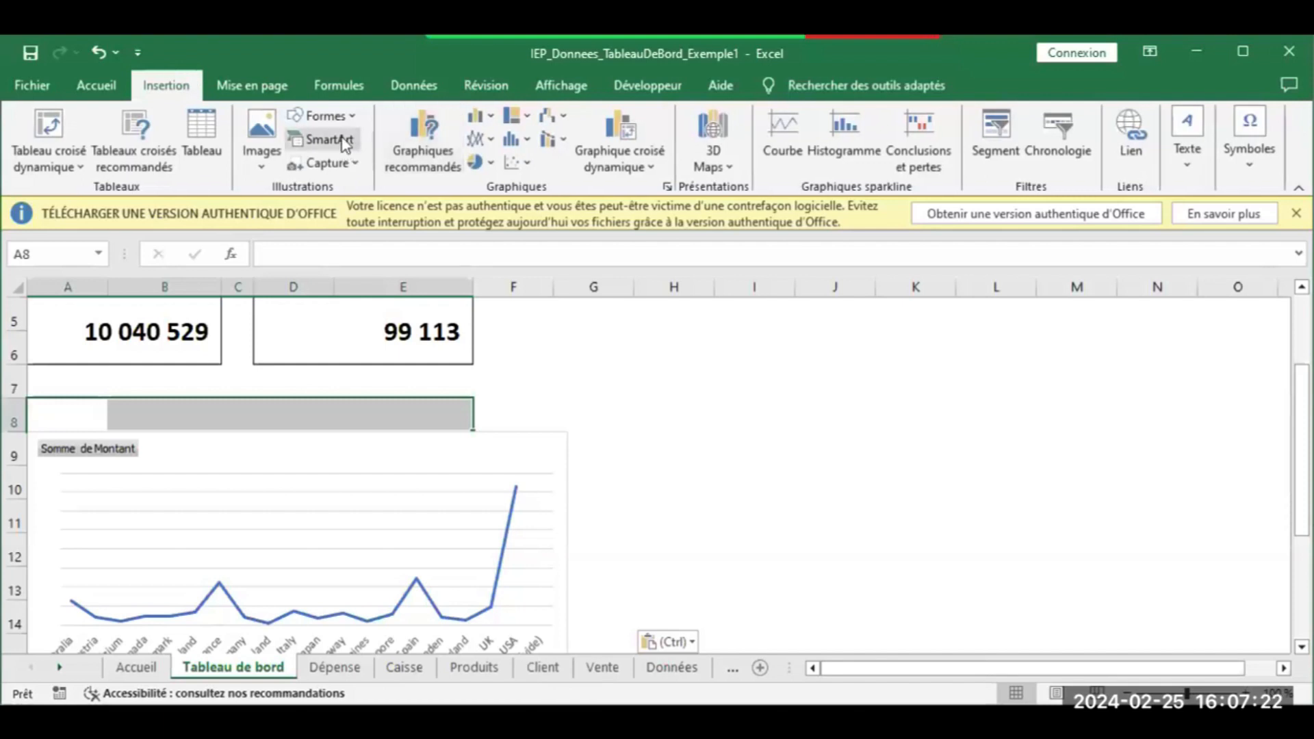
Draw a white rectangle with a black outline above the chart, stretched from column A
click(340, 117)
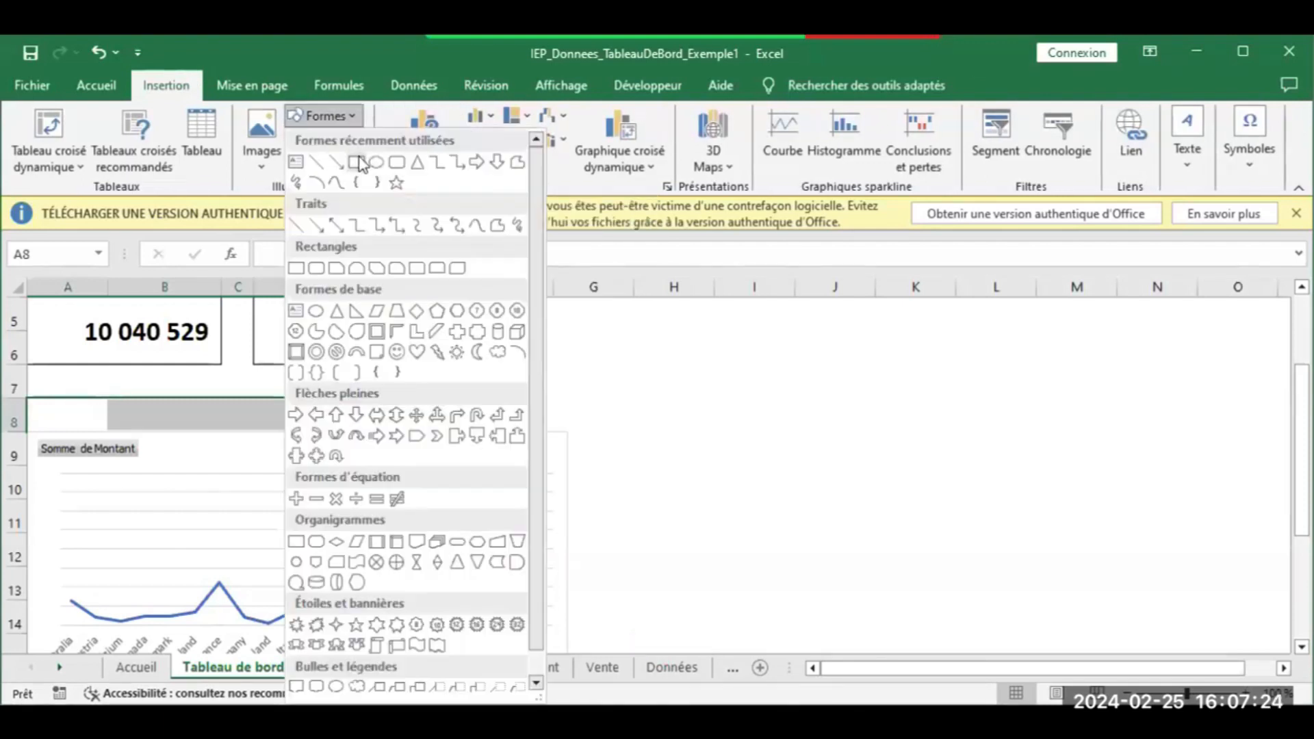
mouse_move(57, 382)
mouse_down()
mouse_move(235, 413)
mouse_move(361, 411)
mouse_move(362, 425)
mouse_up()
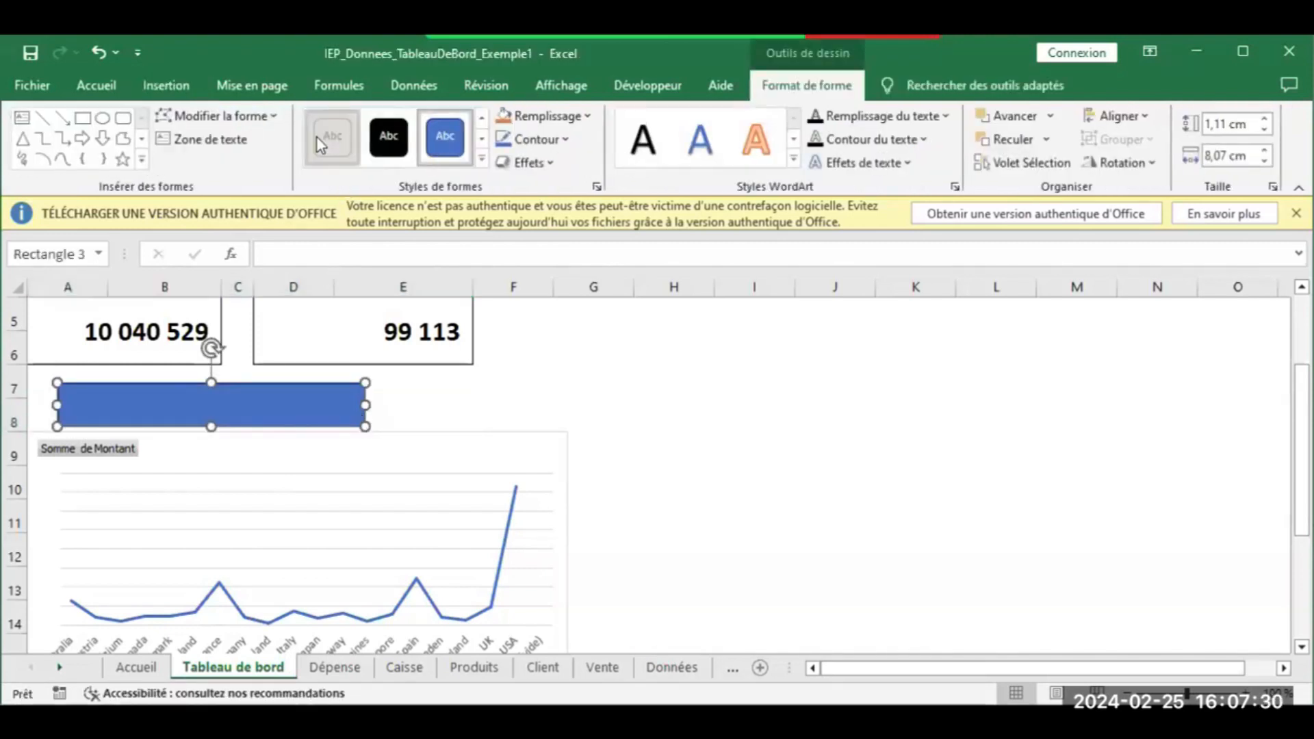
click(318, 143)
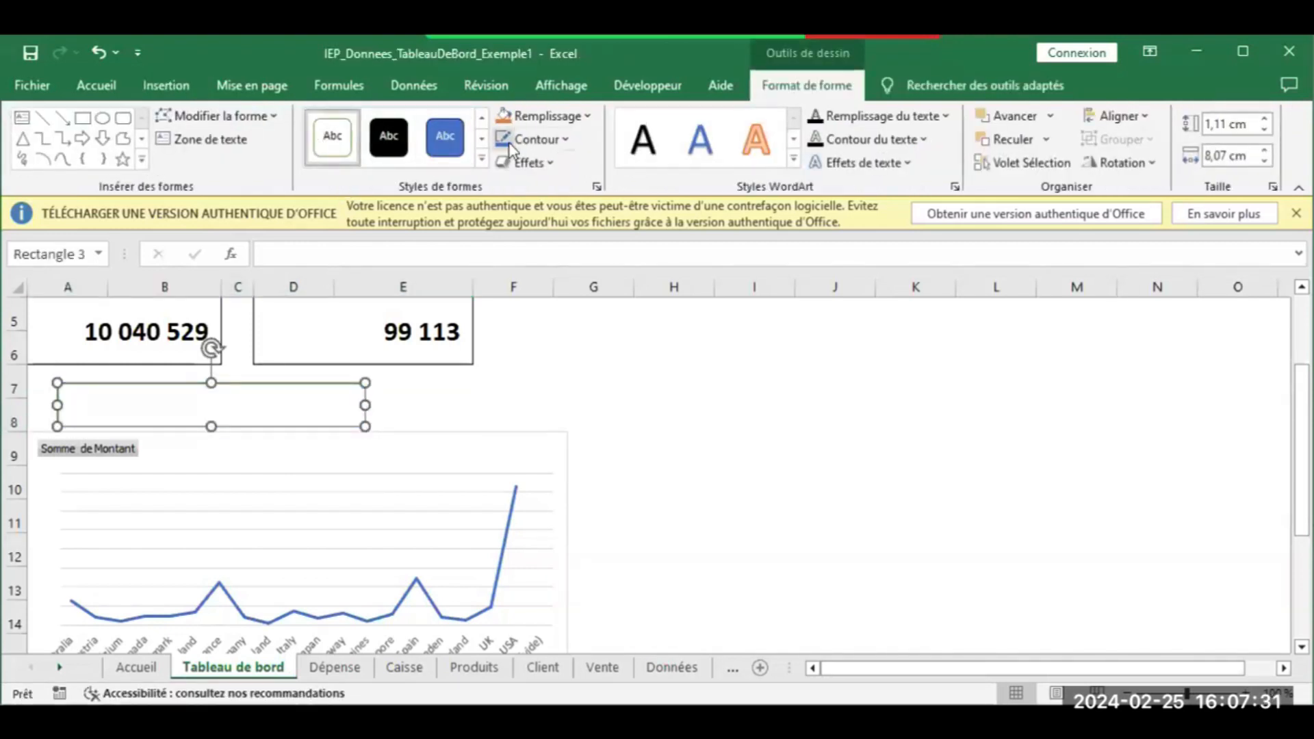
click(482, 117)
click(332, 137)
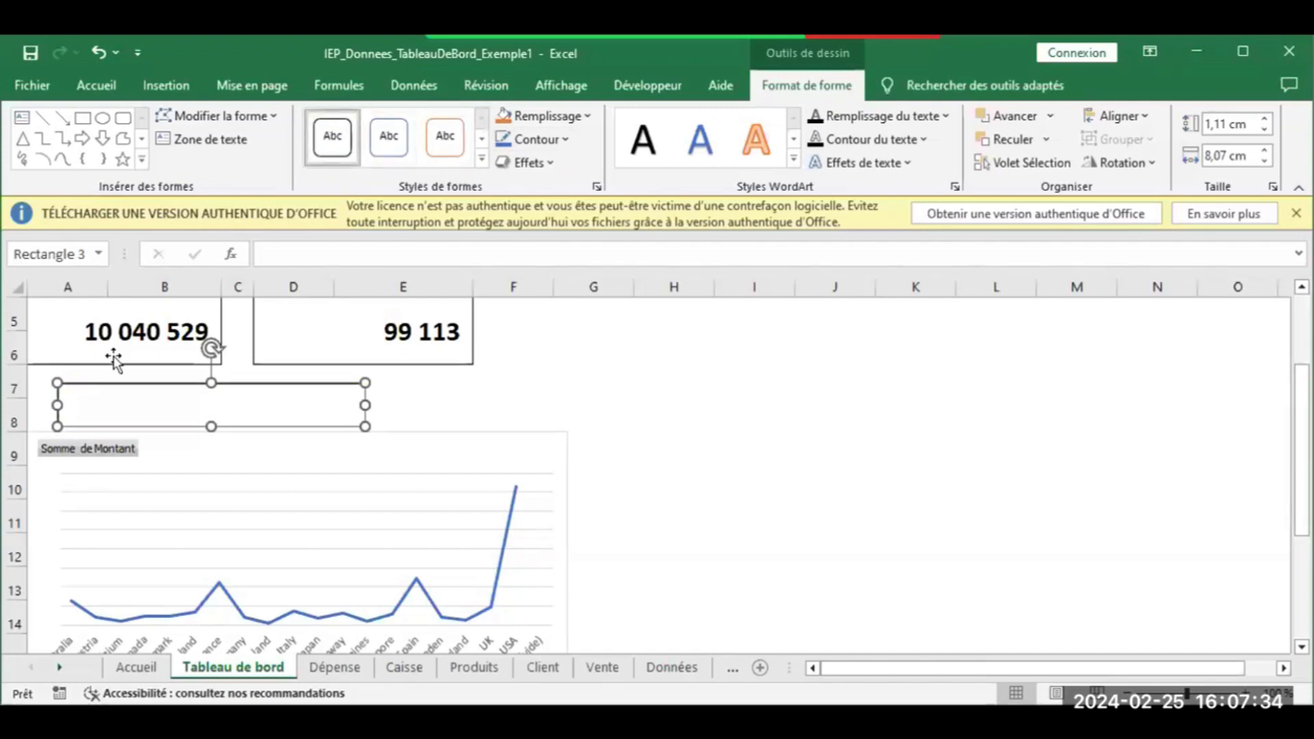
drag(60, 403, 33, 404)
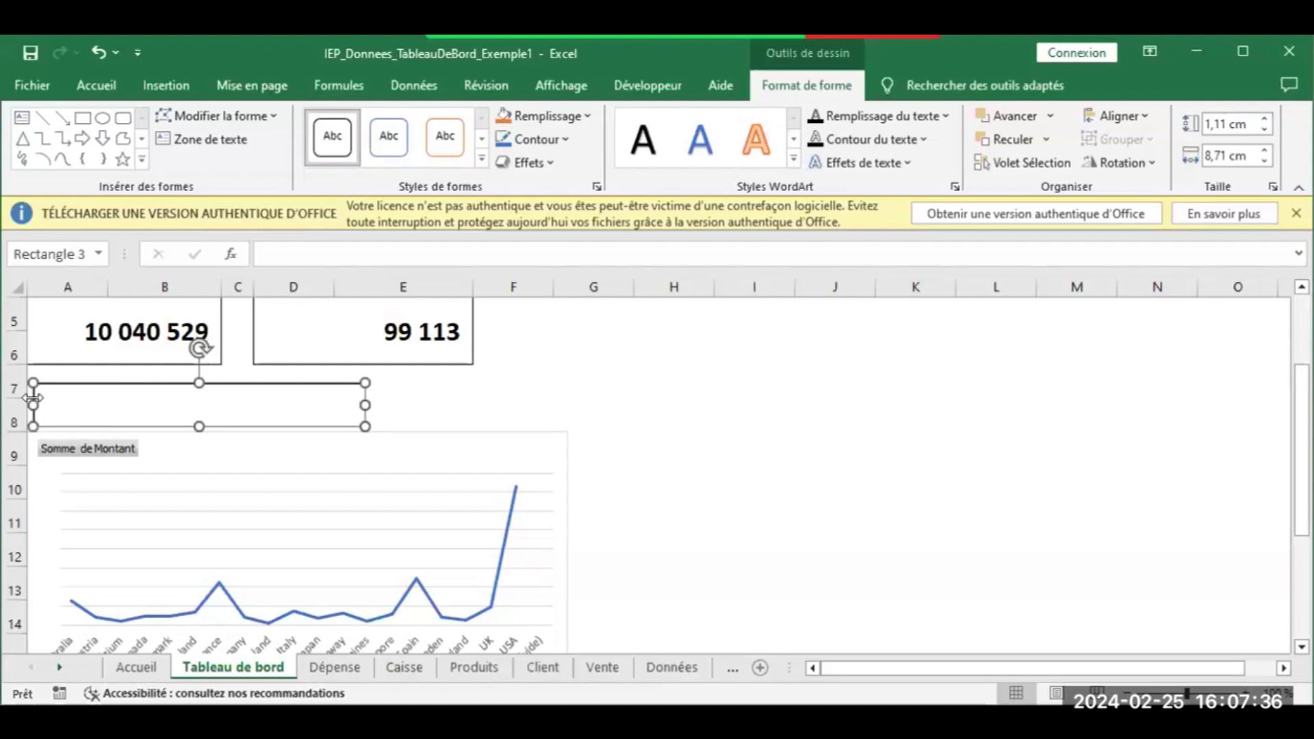
drag(368, 403, 394, 404)
Type 'Evolution chiffre d'affaire par pays' into the rectangle and select all its text
click(226, 407)
text(EVOLUTION)
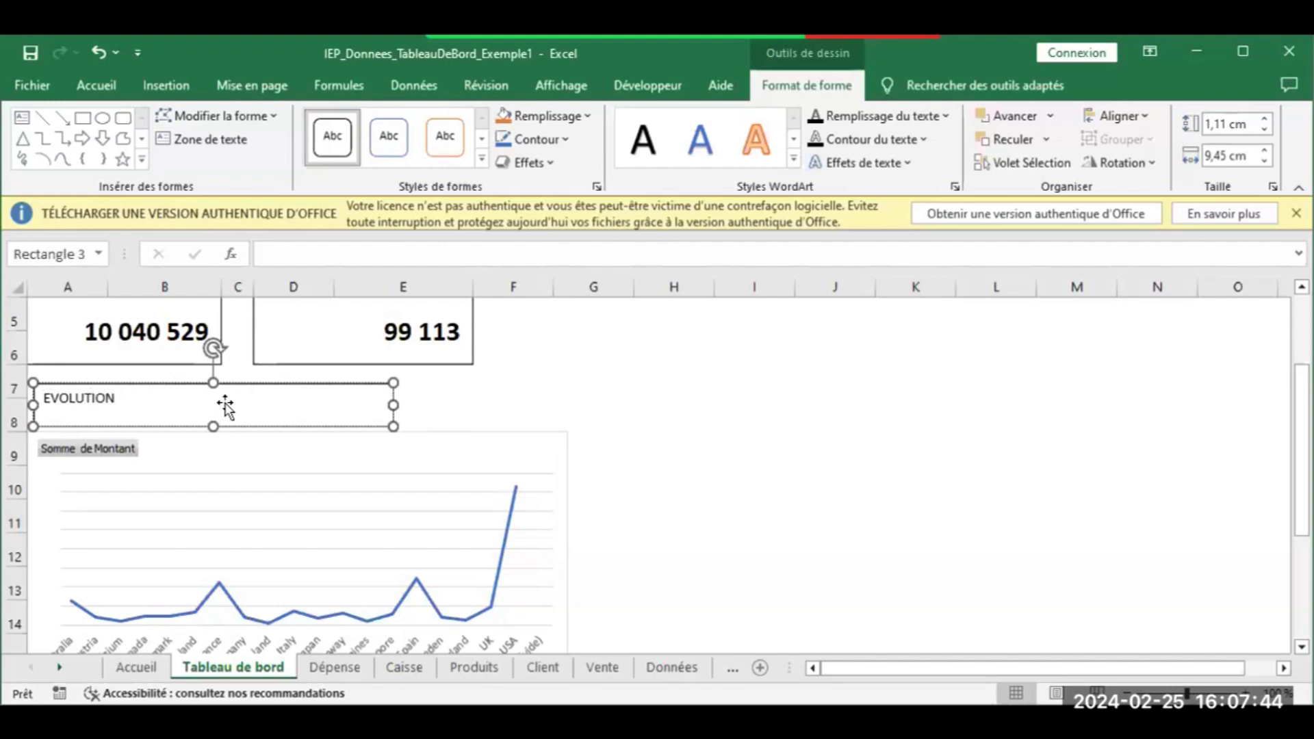
text( CHIFFR)
key(BackSpace)
key(BackSpace)
key(BackSpace)
key(BackSpace)
key(BackSpace)
key(BackSpace)
key(BackSpace)
key(BackSpace)
key(BackSpace)
key(BackSpace)
key(BackSpace)
text(volution chi)
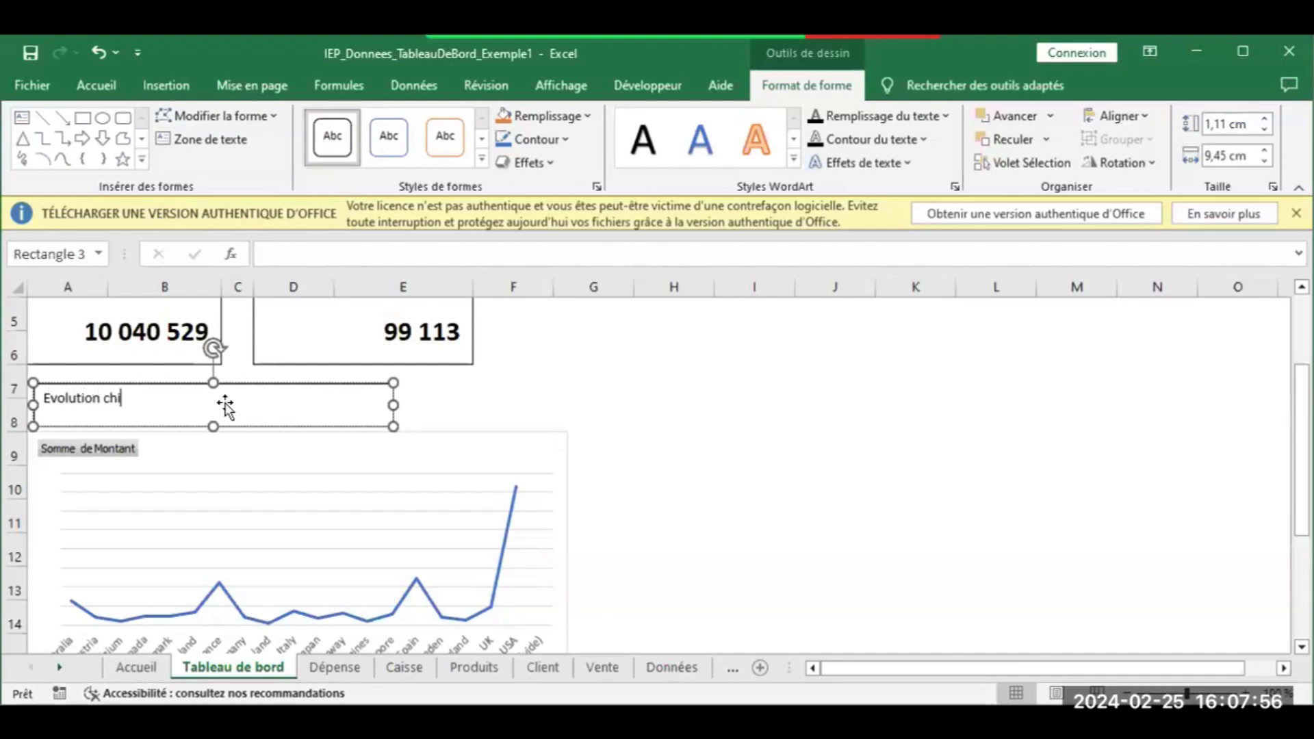
text(ffre d'ffair)
key(BackSpace)
key(BackSpace)
key(BackSpace)
key(BackSpace)
text(affaire)
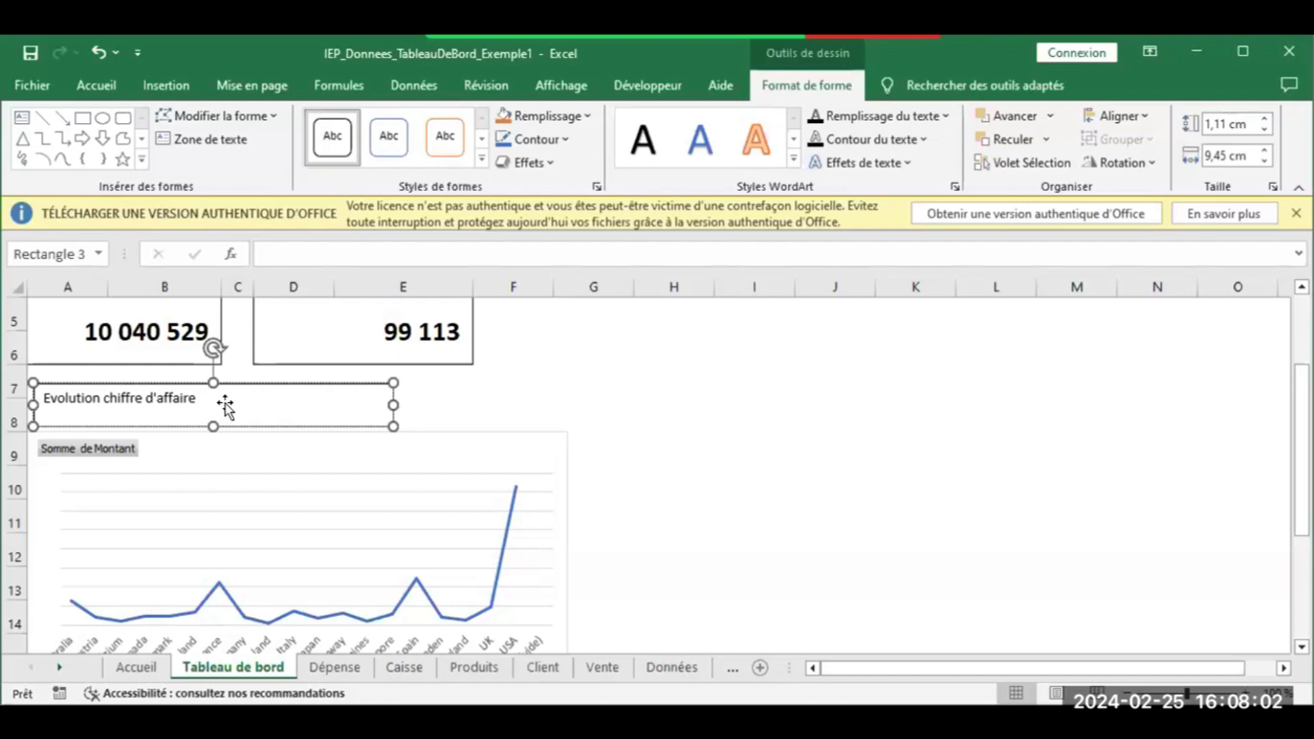
text( par pays)
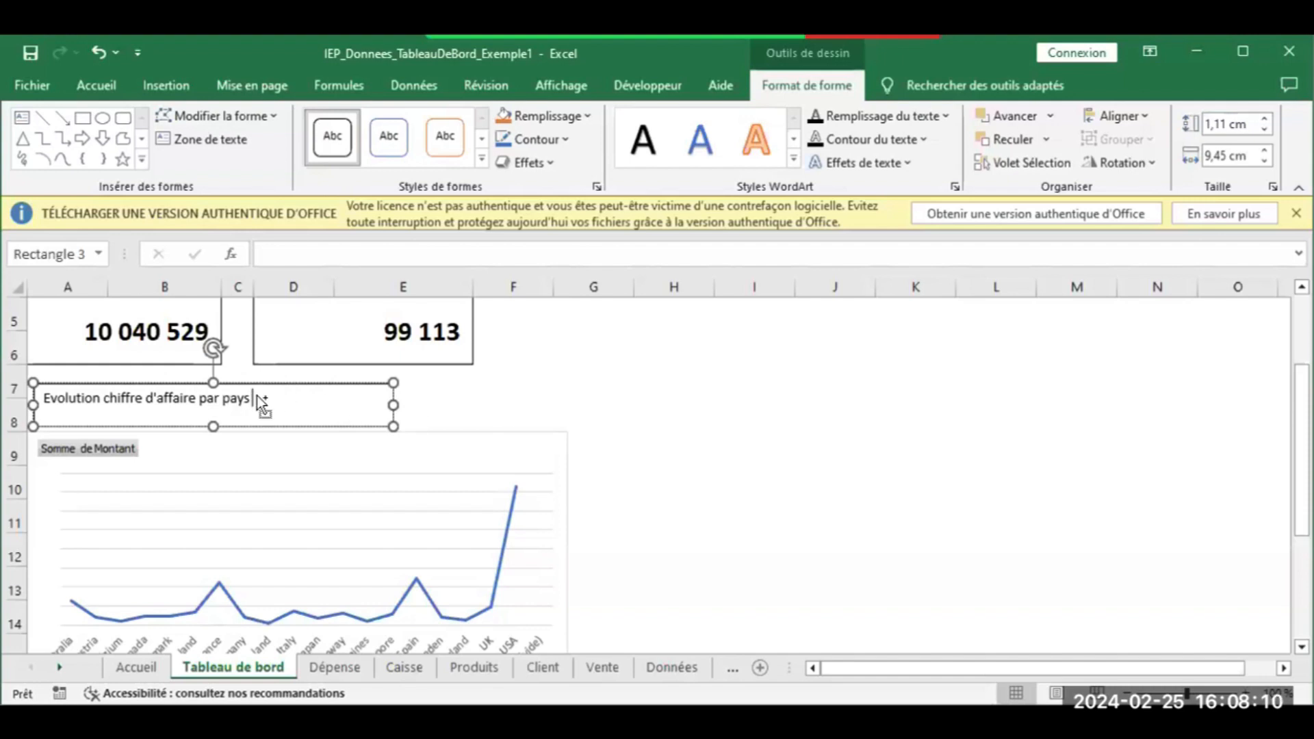
key(ctrl+a)
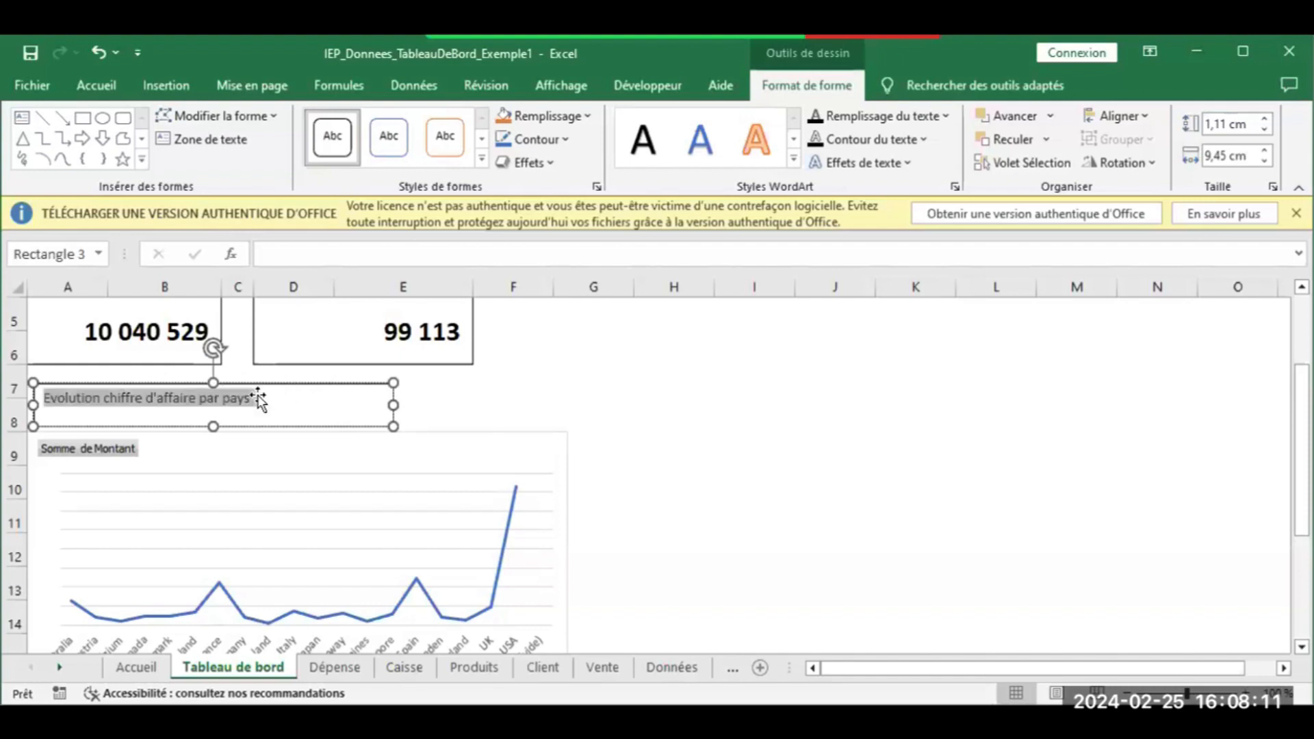
click(78, 87)
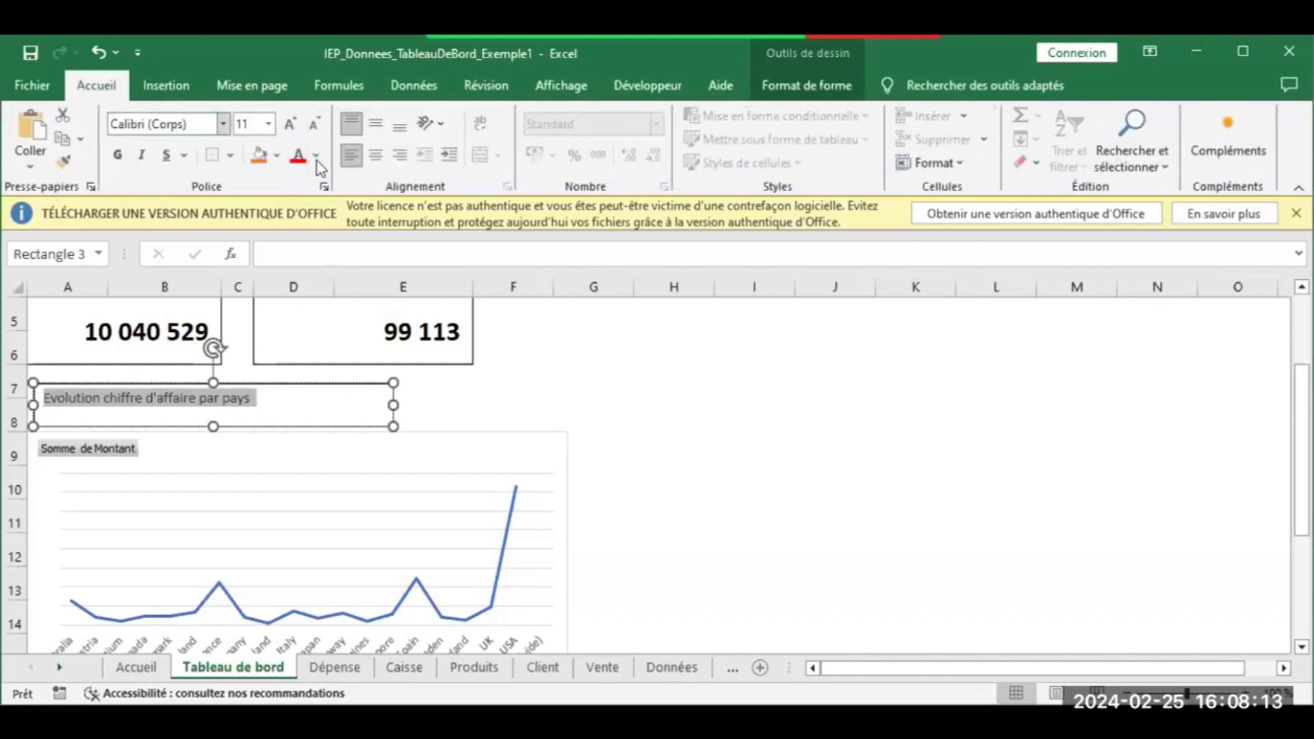
Middle-align the title, enlarge its font to 20 and fill the box light grey
click(374, 125)
click(293, 126)
click(293, 126)
click(292, 126)
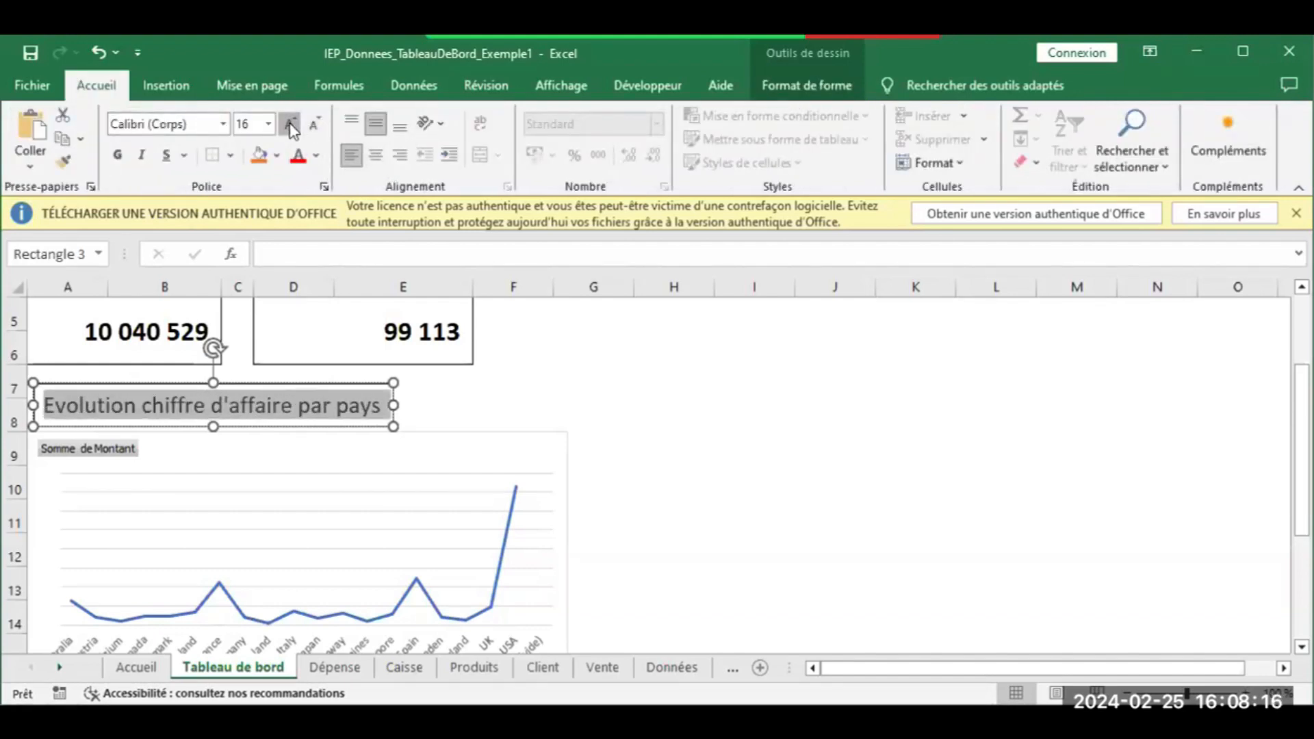
click(292, 126)
click(293, 127)
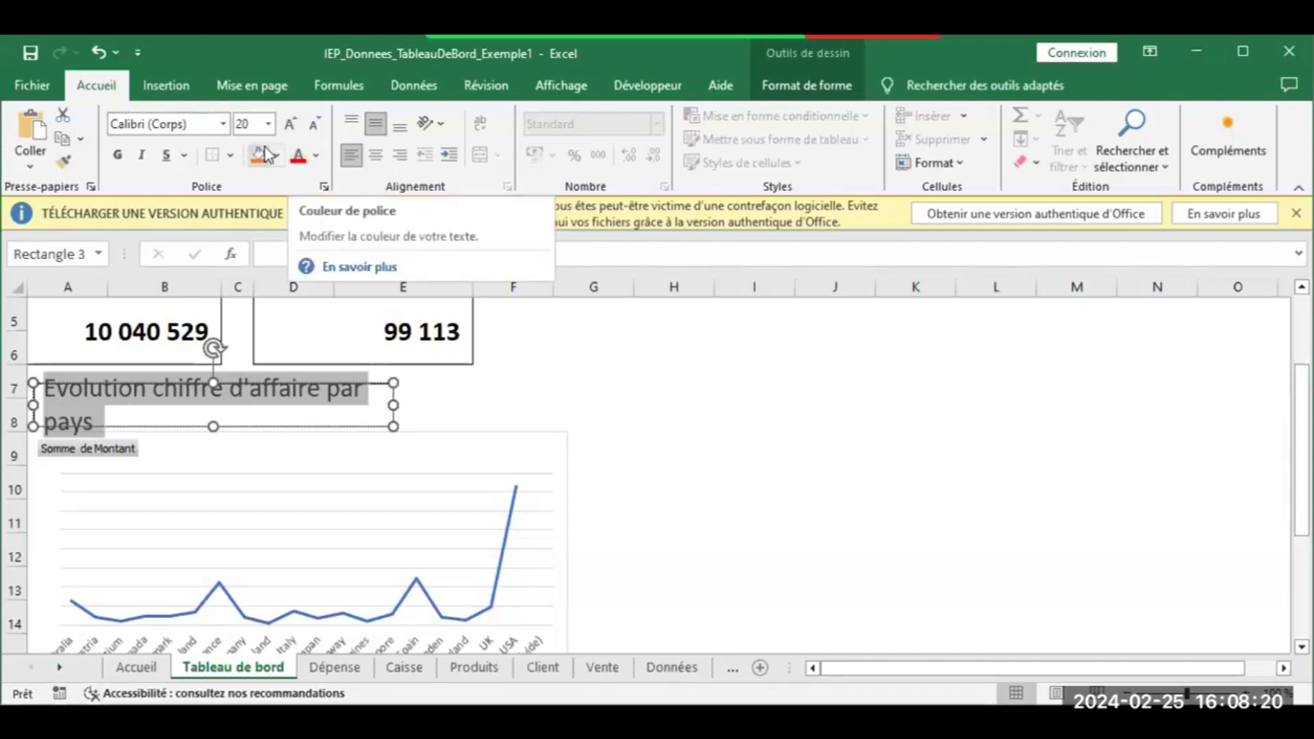
click(276, 155)
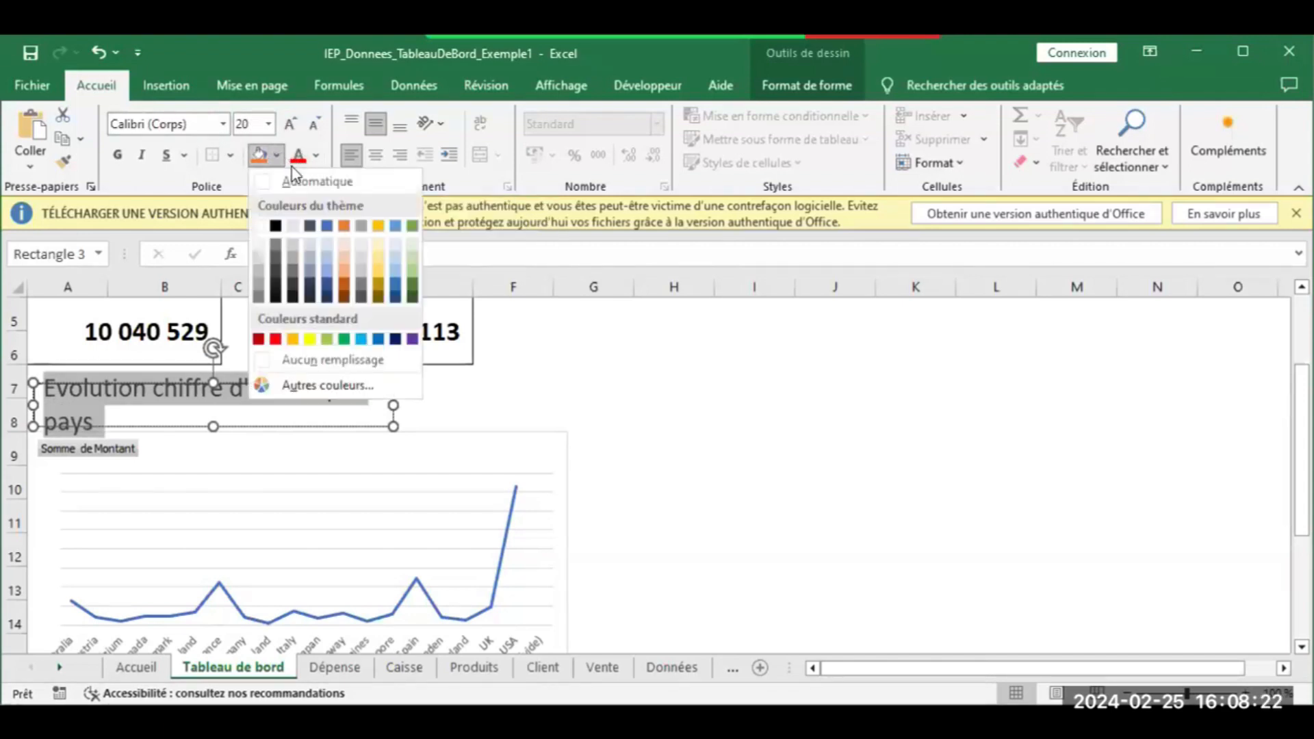
click(293, 226)
Centre the title horizontally, widen the box to the chart's width, and maximize the window
drag(450, 401, 555, 403)
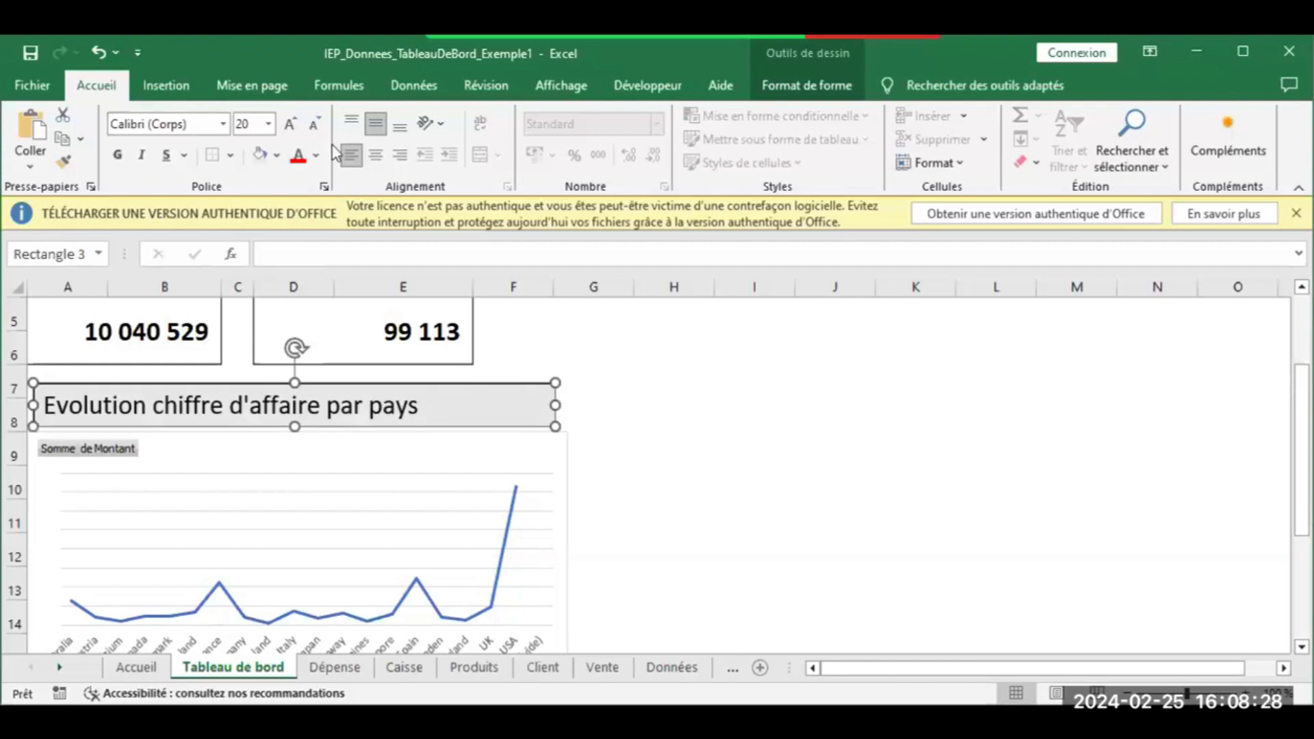
click(376, 155)
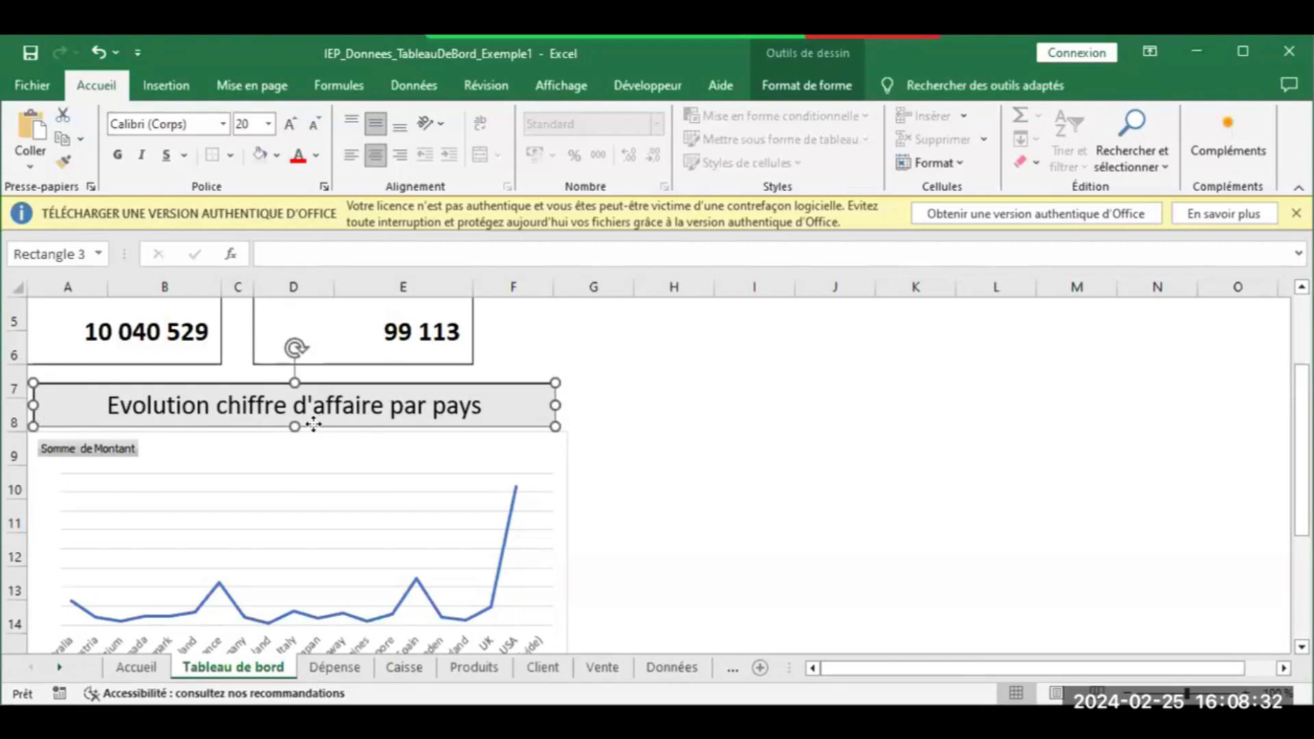
click(650, 391)
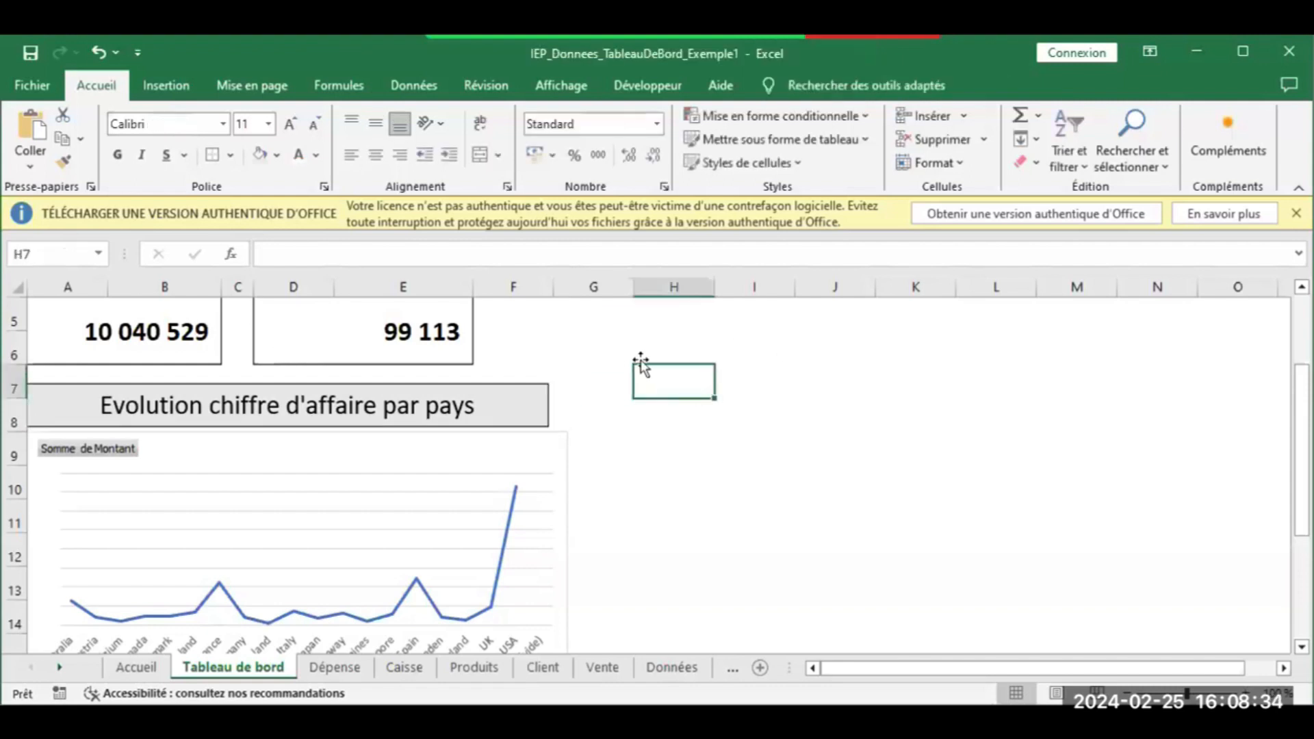
click(548, 411)
drag(548, 406, 564, 406)
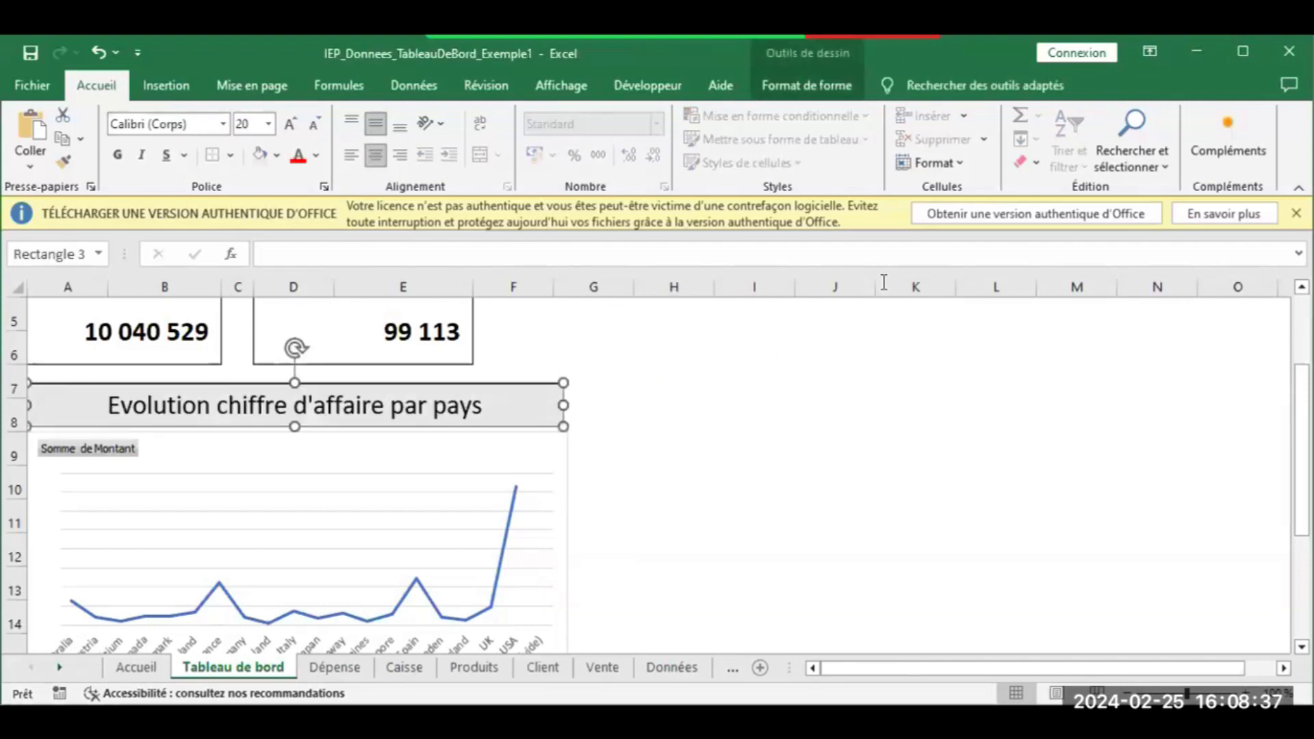
click(1236, 44)
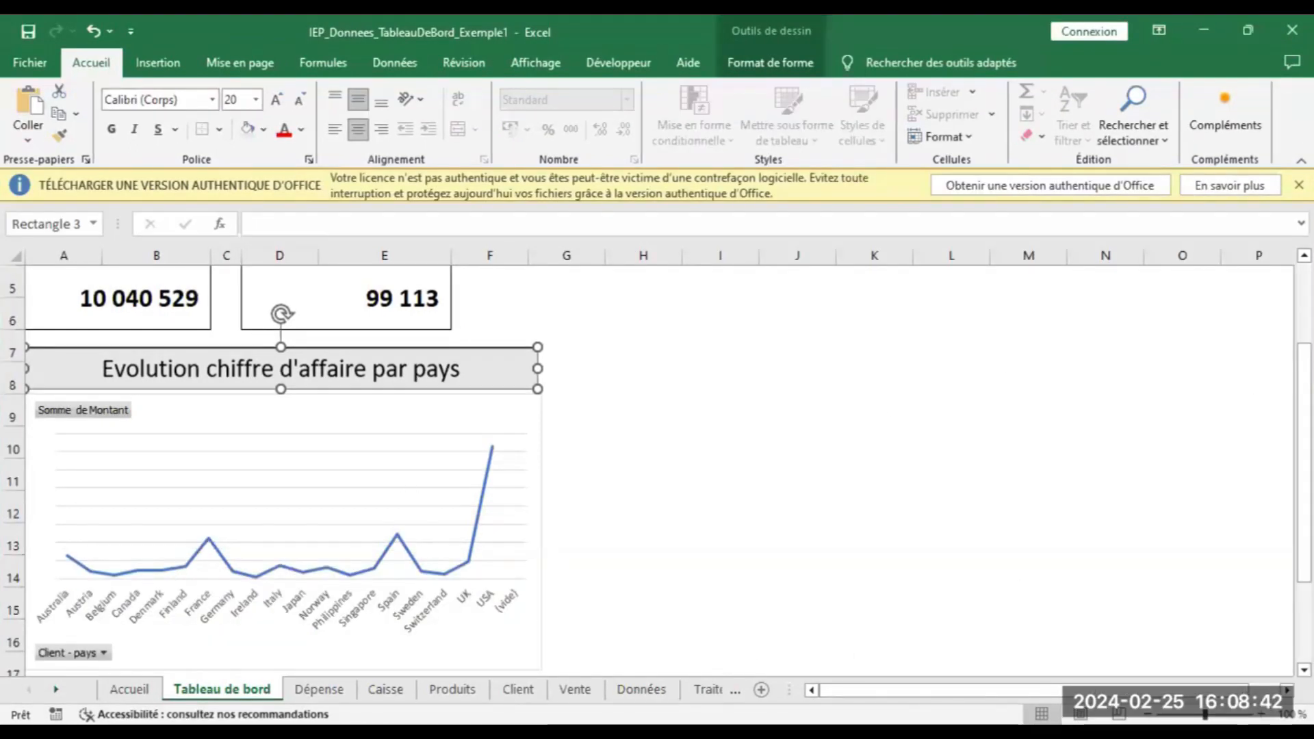
scroll(769, 376, up, 1)
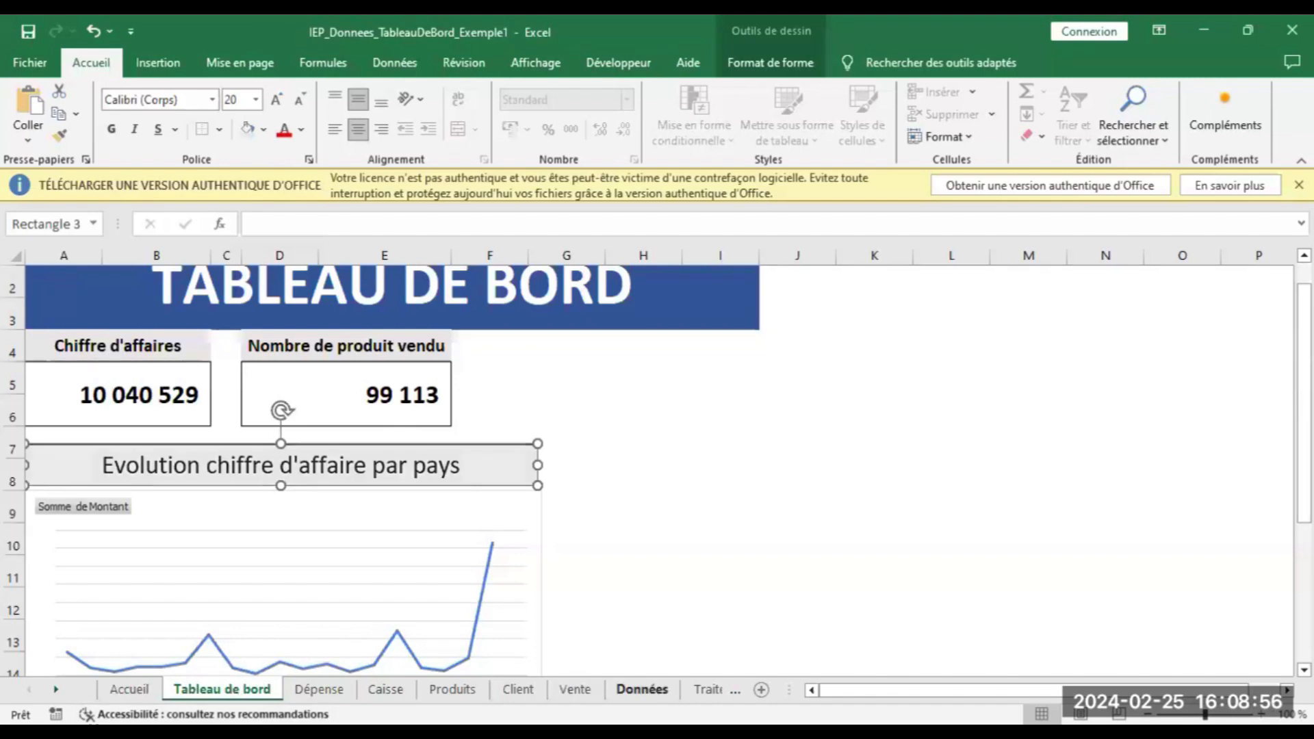
Insert a pivot table from the Données data at Traitement!A48 on the existing sheet
click(642, 689)
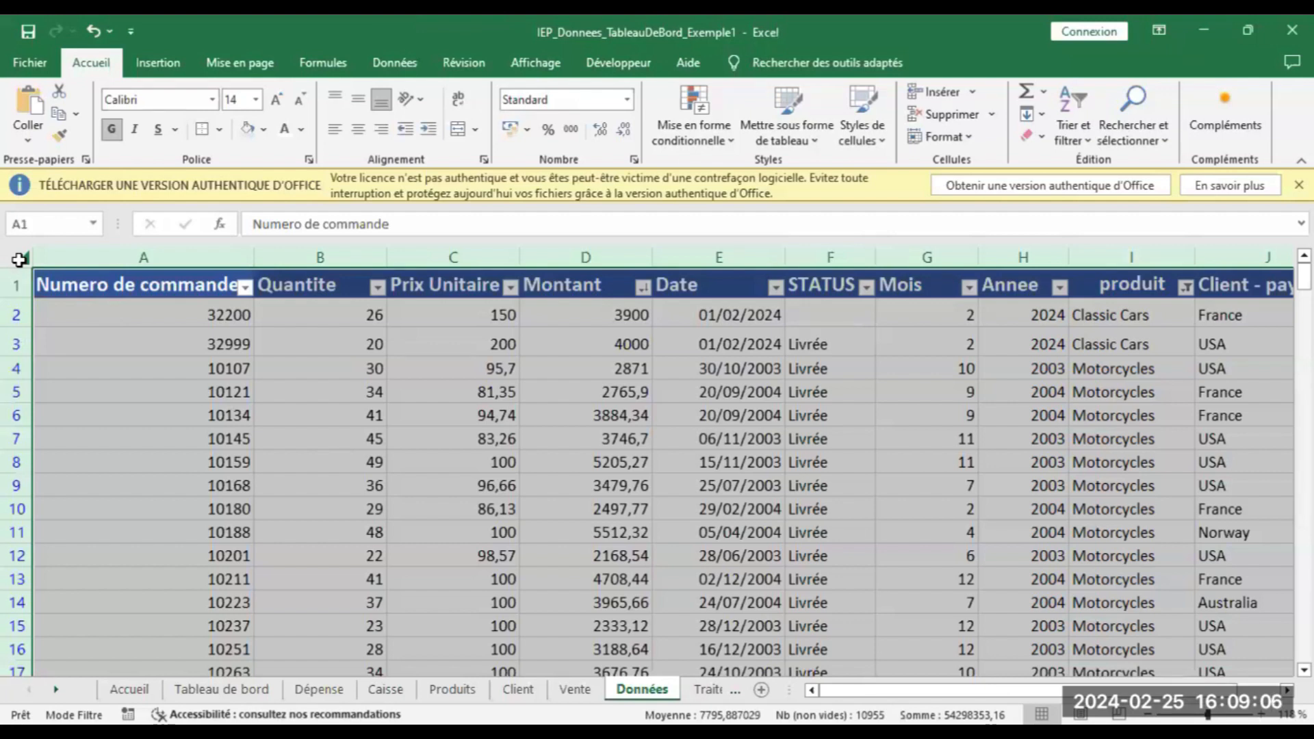
click(163, 64)
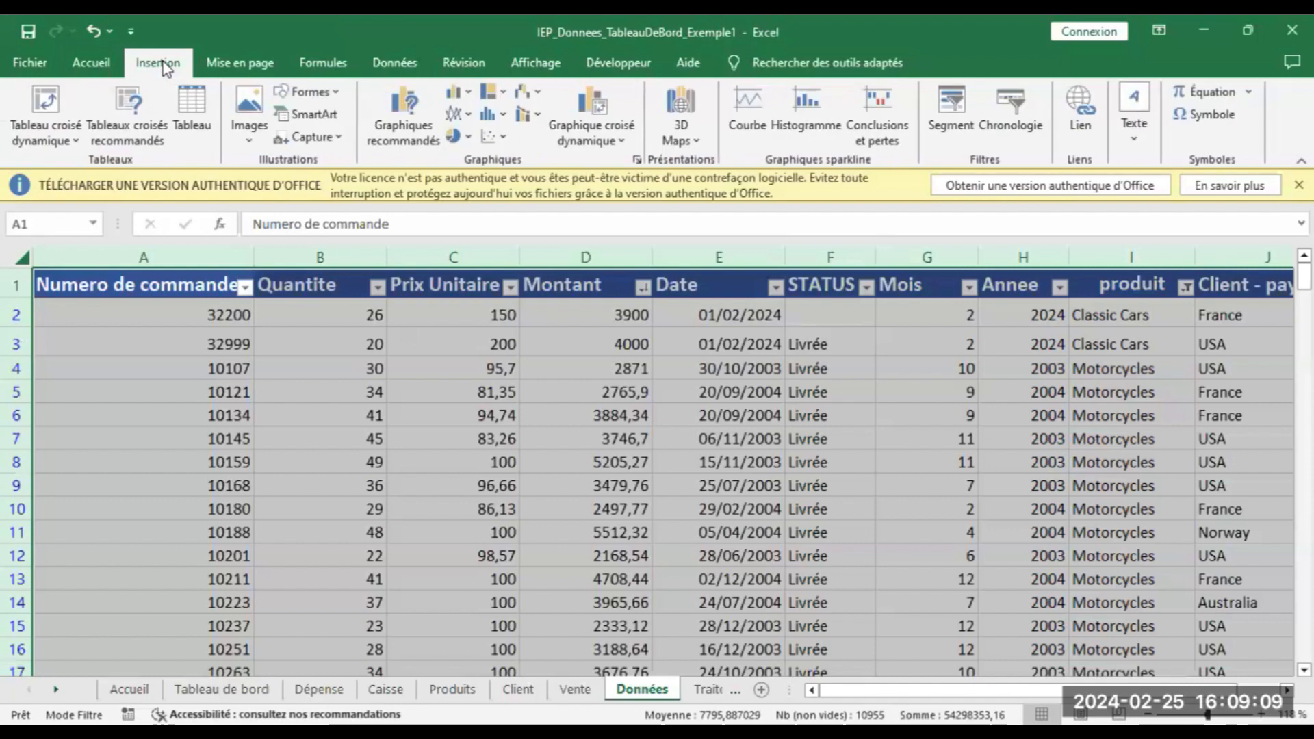
click(53, 104)
click(696, 296)
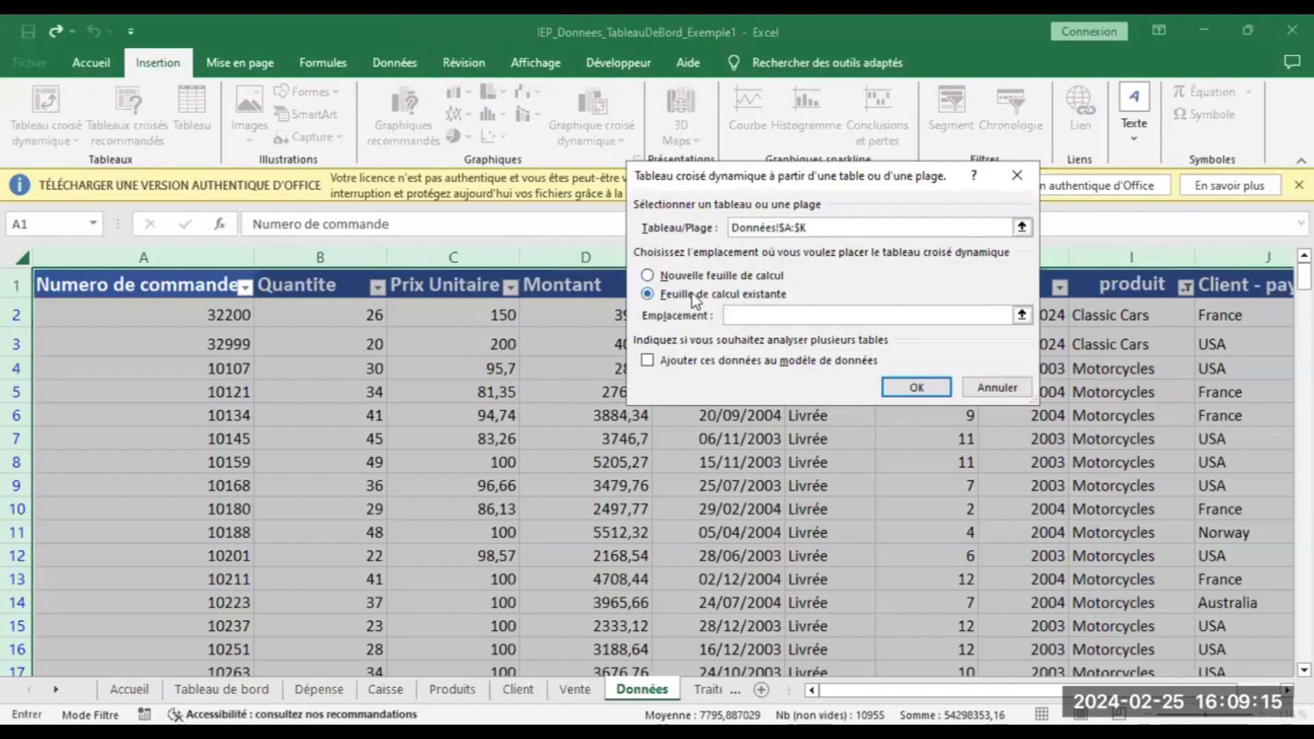
click(705, 690)
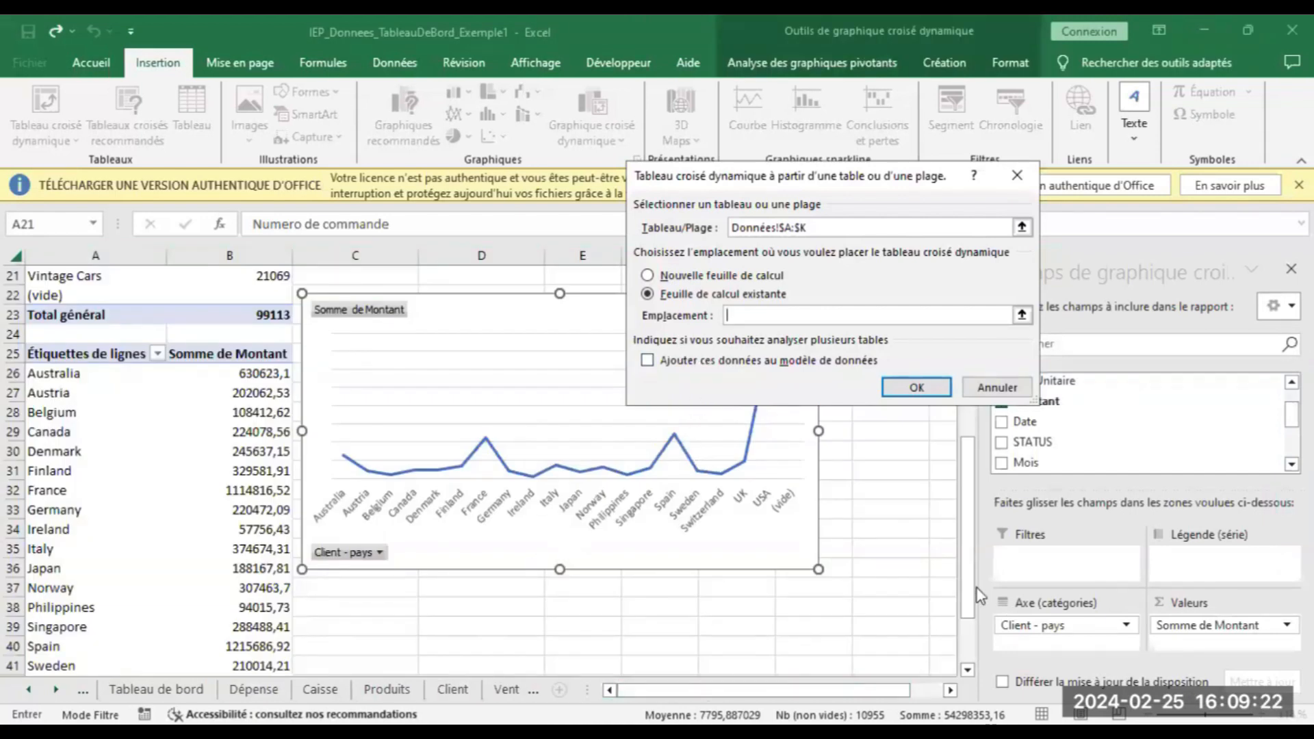
scroll(972, 675, down, 2)
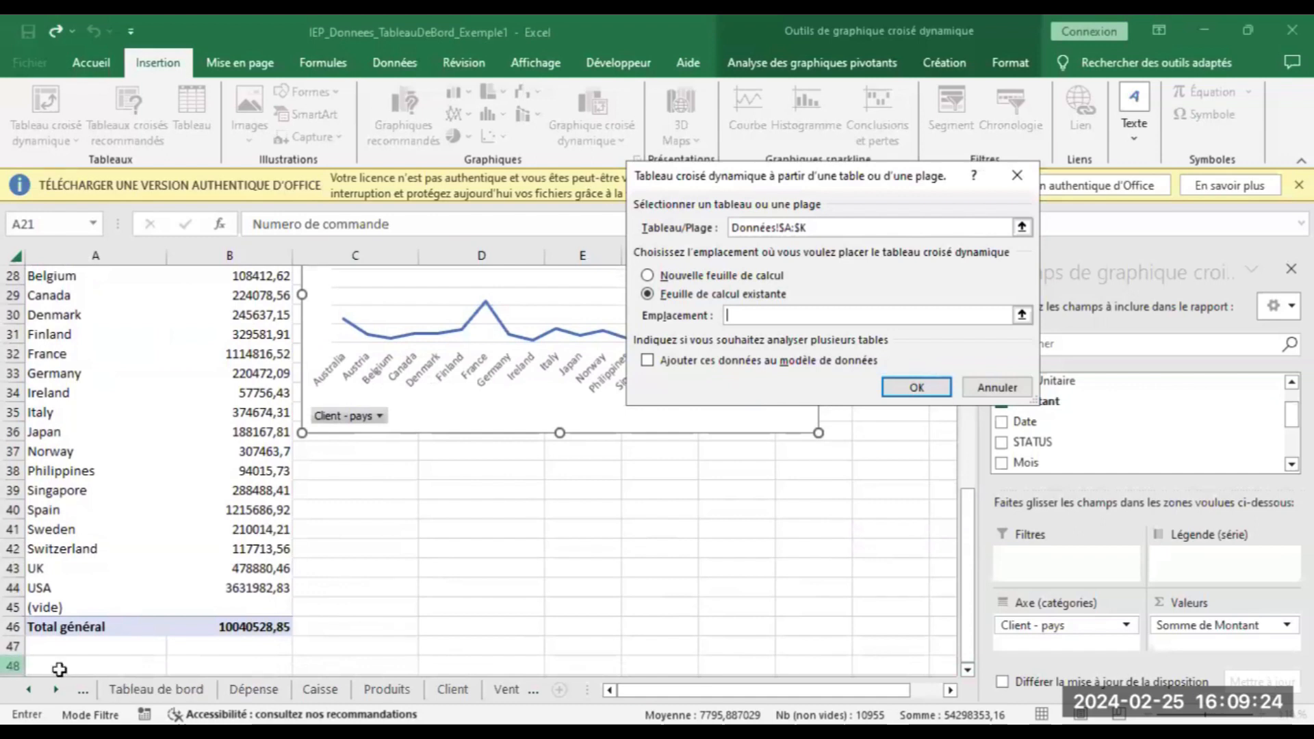
click(60, 669)
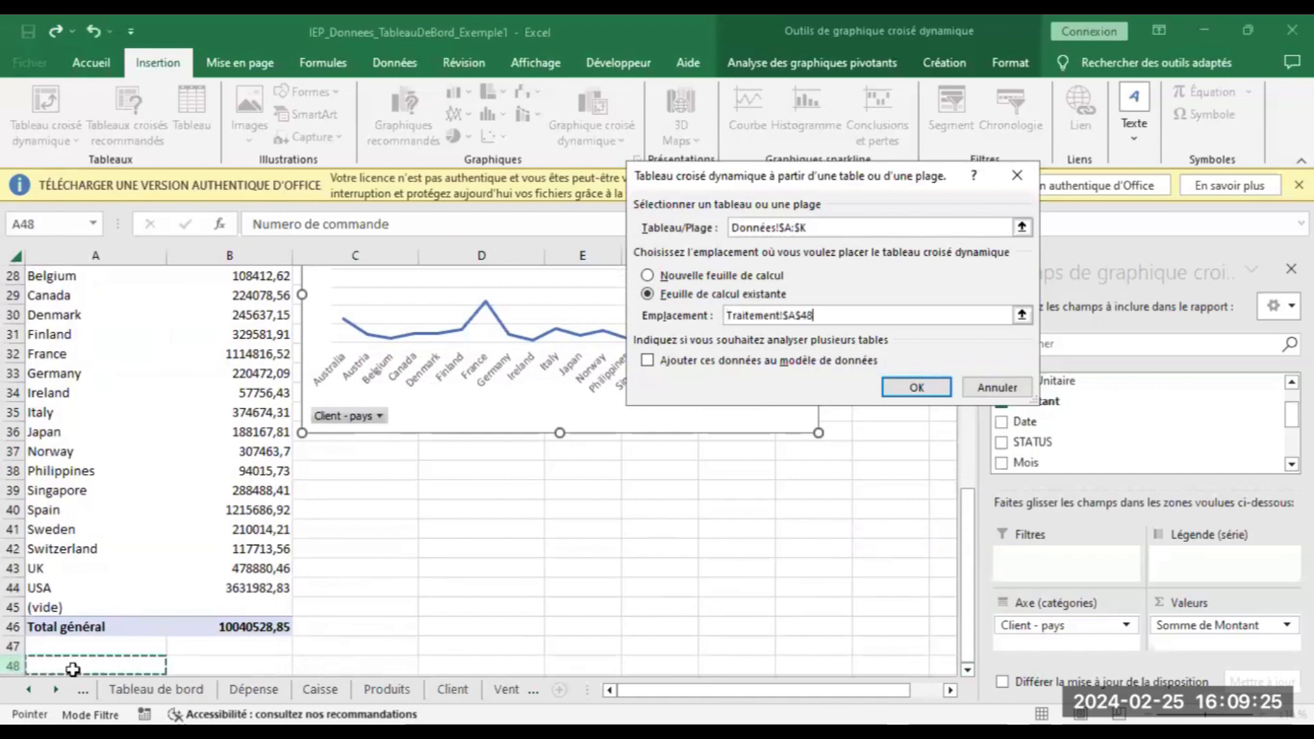
click(899, 391)
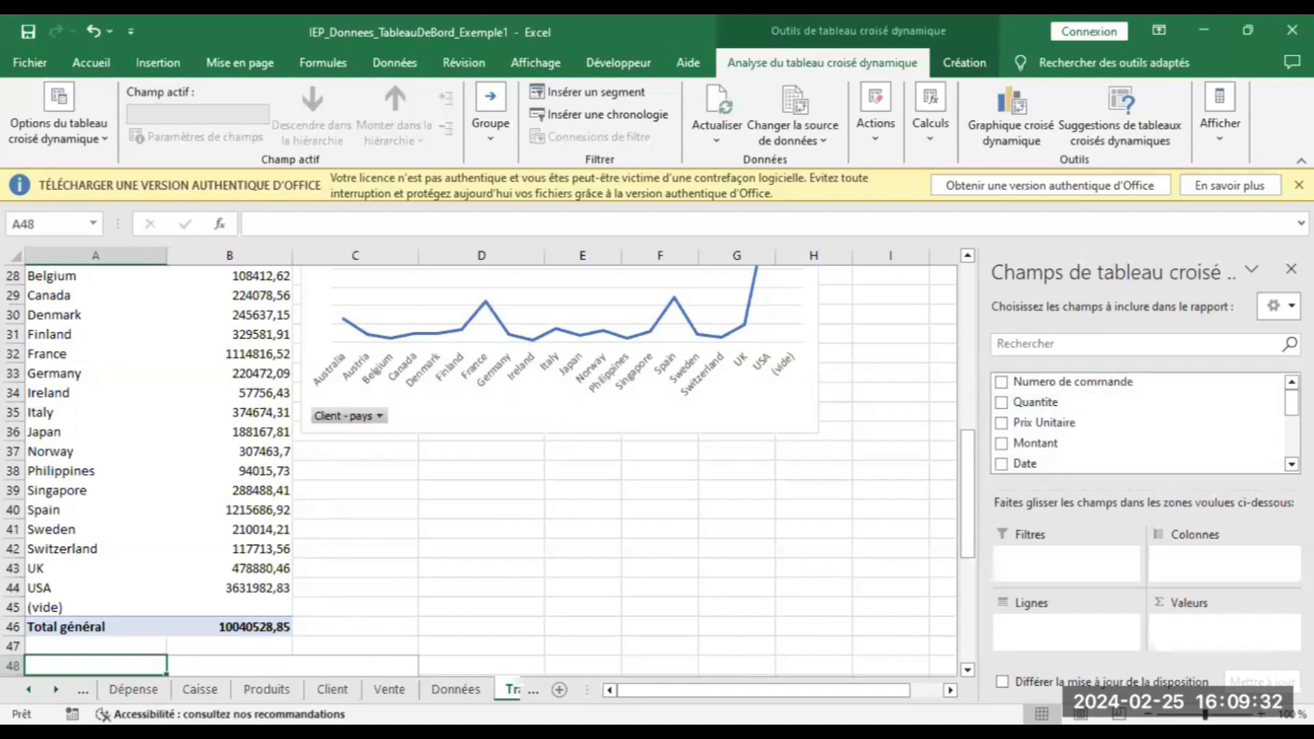
Put Annee in the pivot rows, sum Prix Unitaire in values, and select A48:B51
drag(1291, 403, 1292, 436)
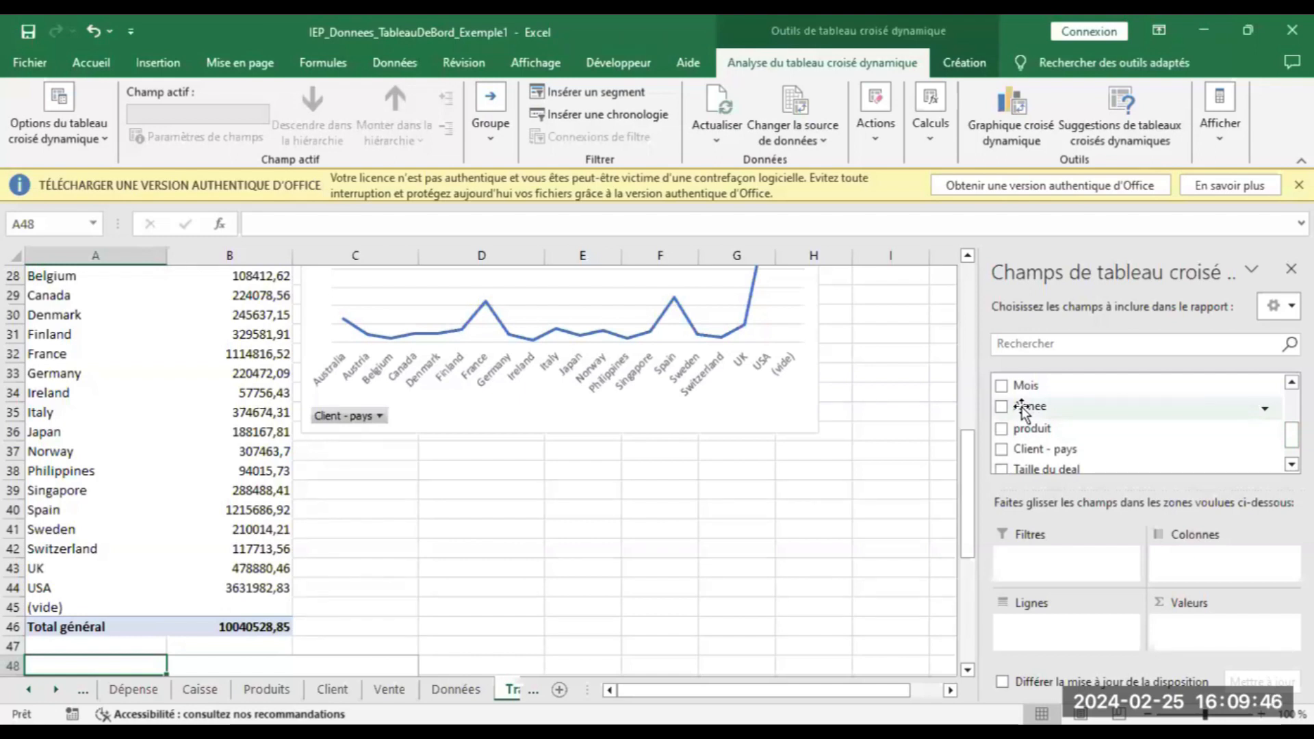
drag(1025, 411, 1032, 638)
scroll(1107, 426, up, 5)
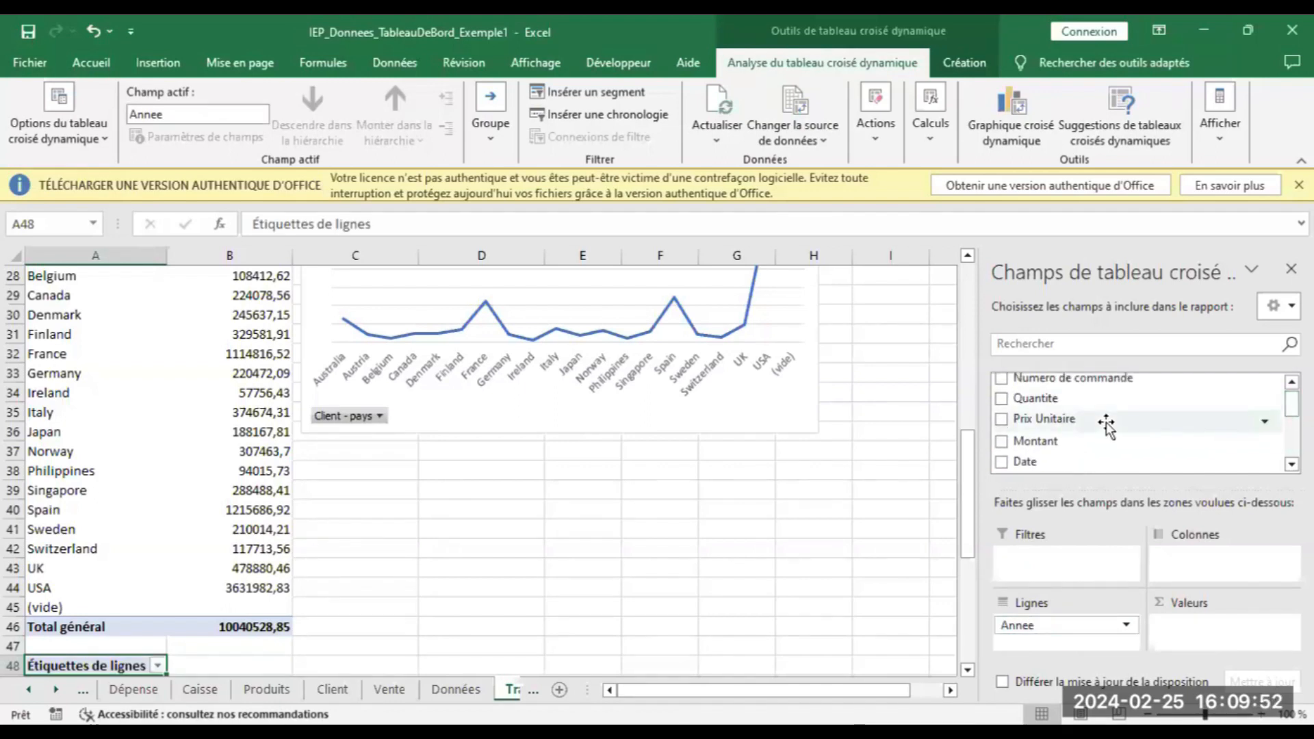
drag(1085, 425, 1195, 633)
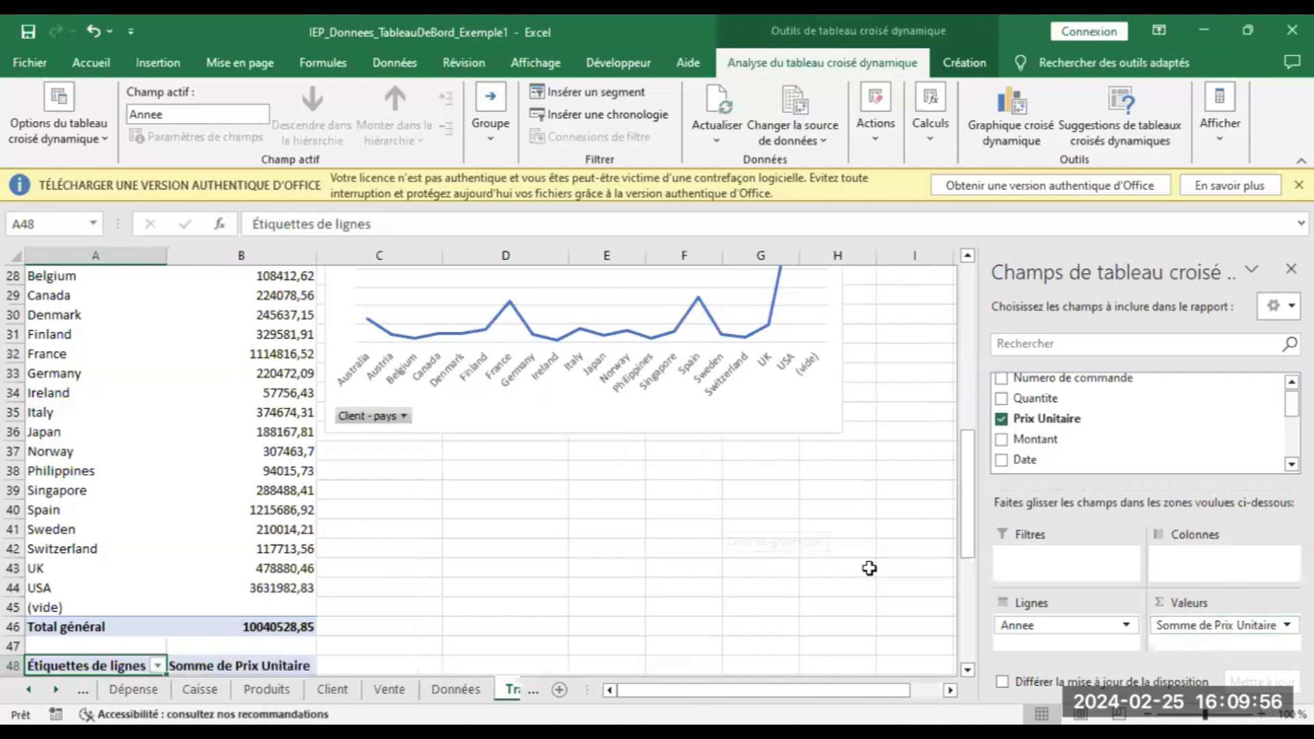
drag(967, 469, 976, 564)
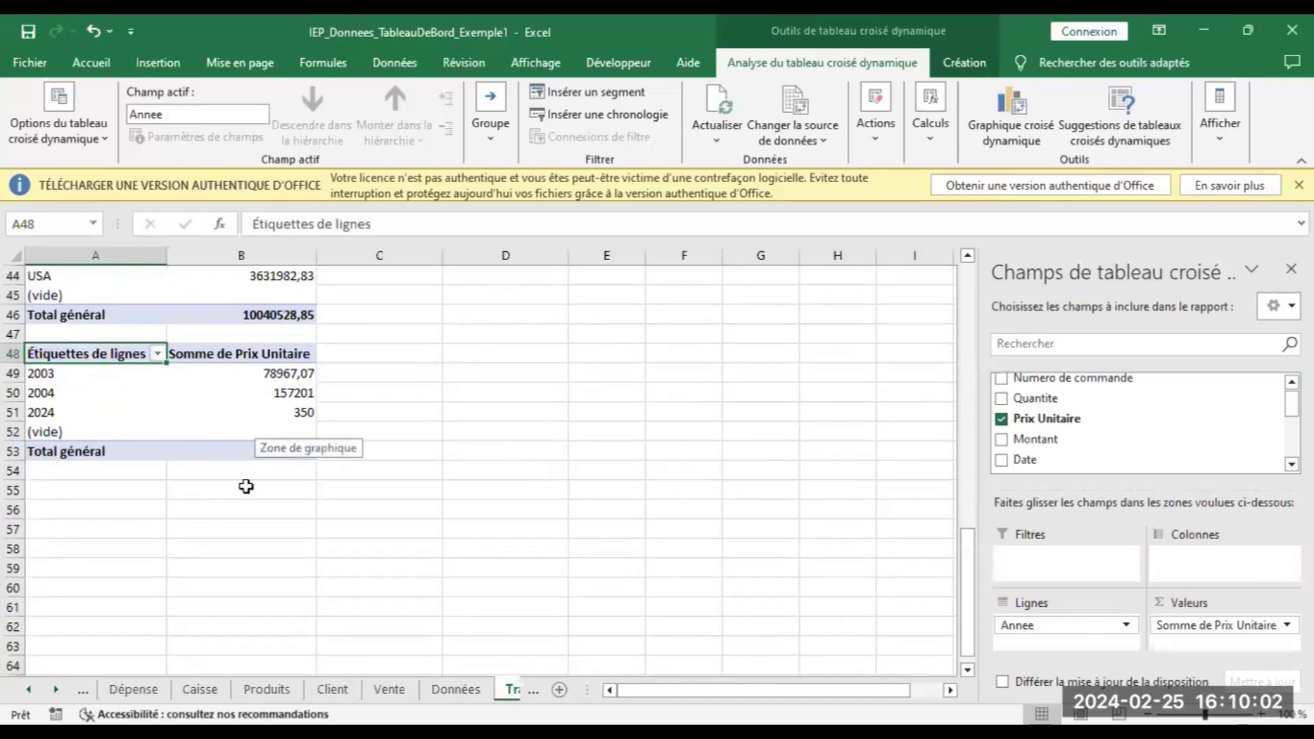
drag(112, 356, 294, 410)
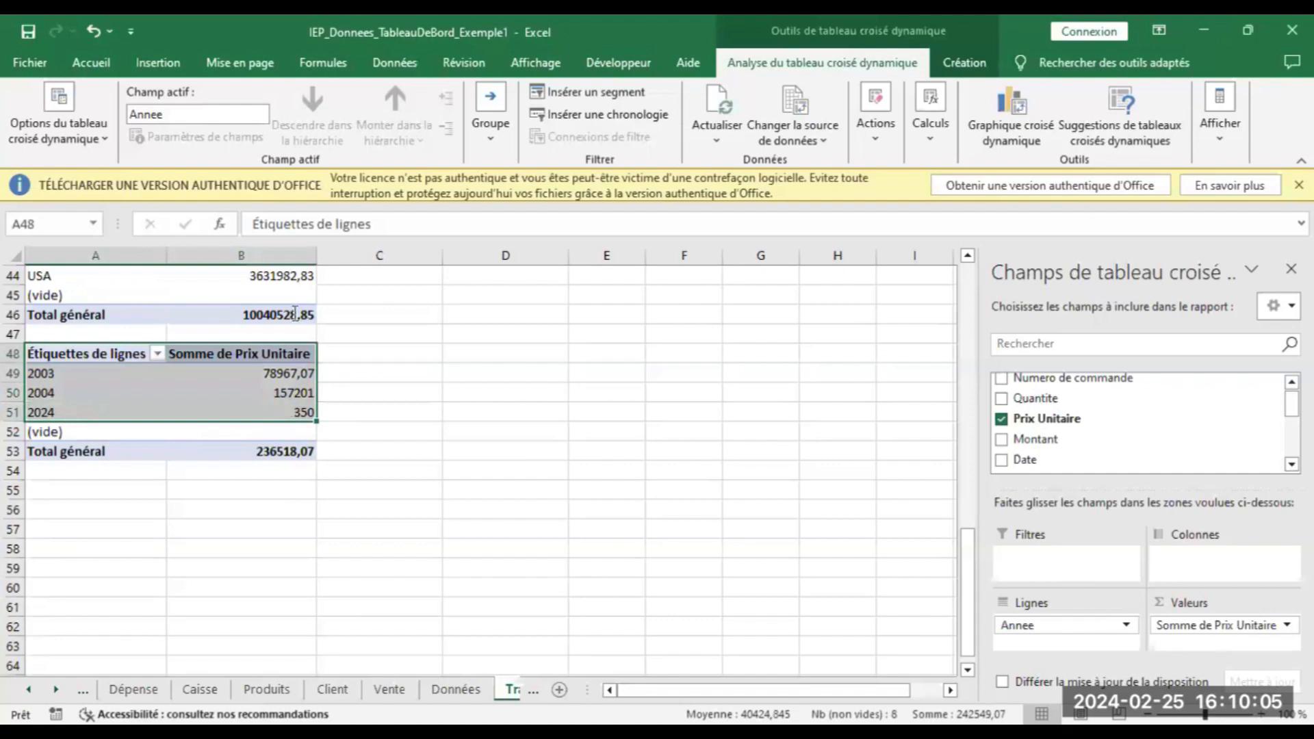
click(156, 60)
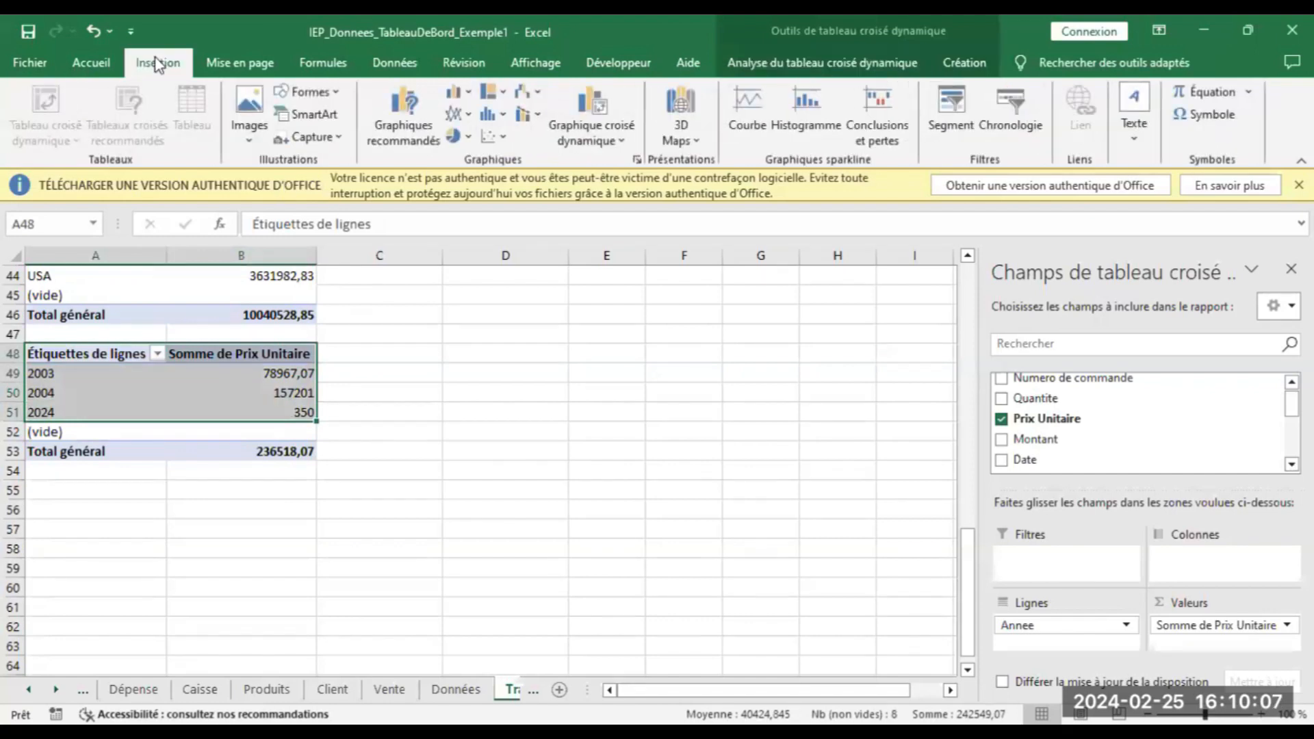
click(393, 107)
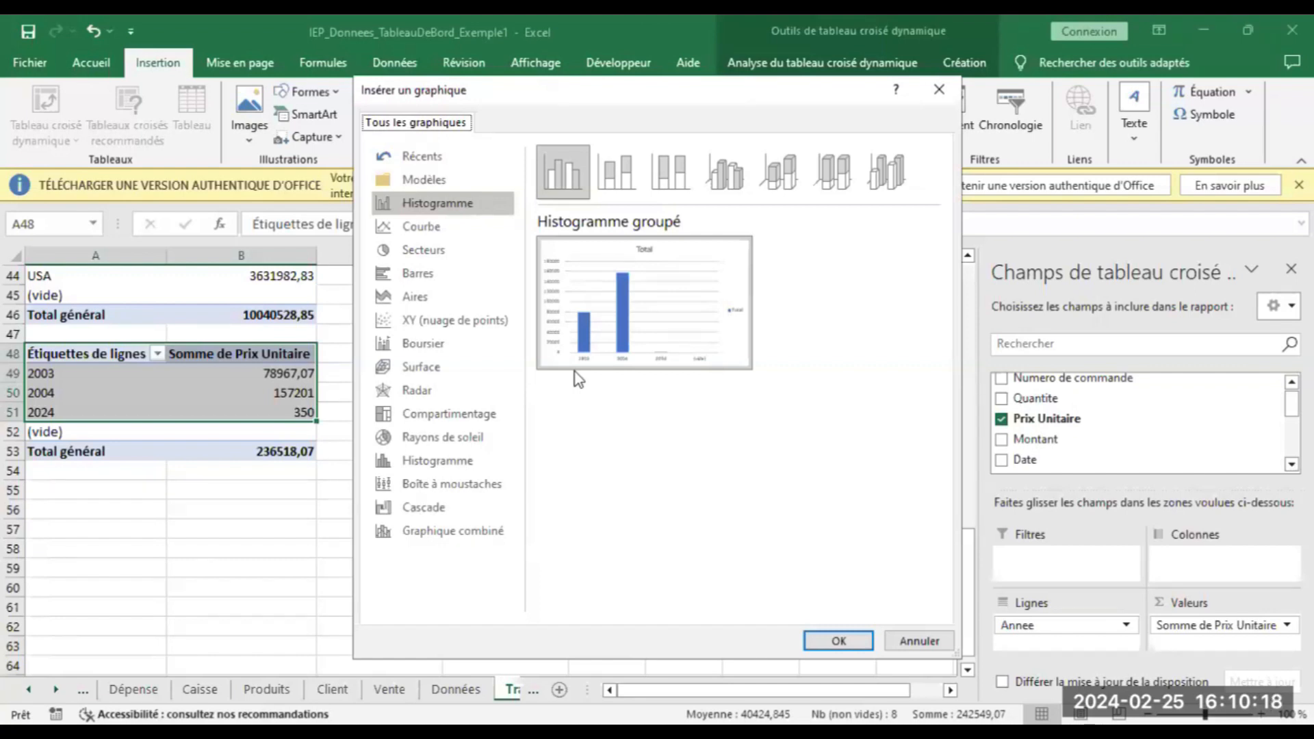
click(920, 640)
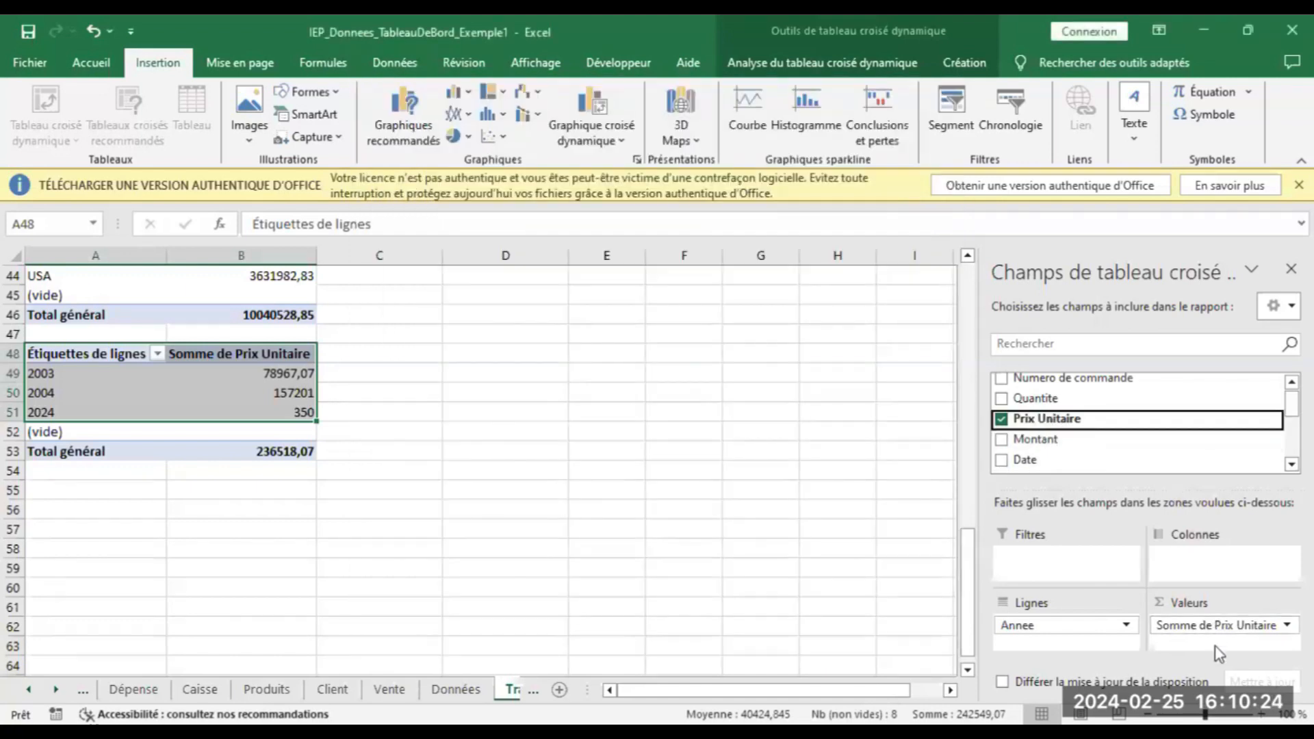
Replace Somme de Prix Unitaire with a sum of Montant per year
click(1222, 626)
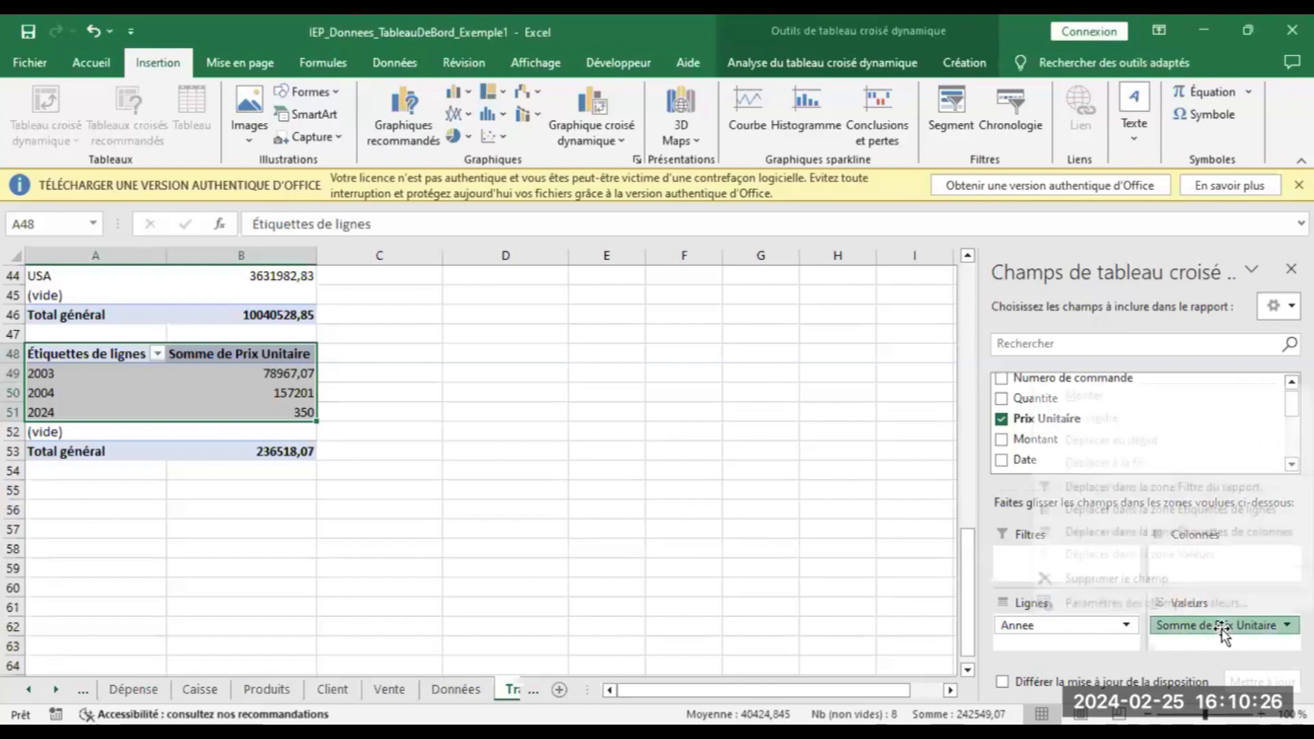
click(1112, 580)
drag(1024, 442, 1189, 638)
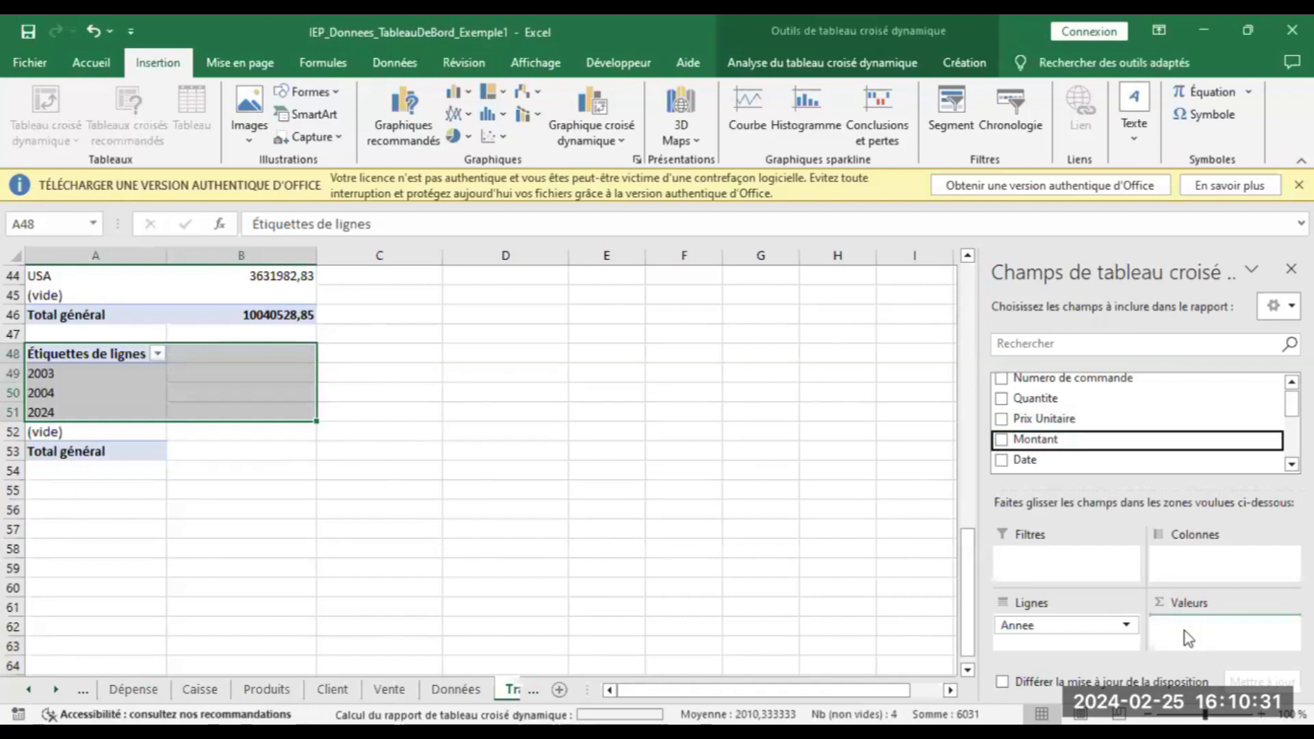
Select the year rows and amounts without the total and open Graphiques recommandés
click(533, 453)
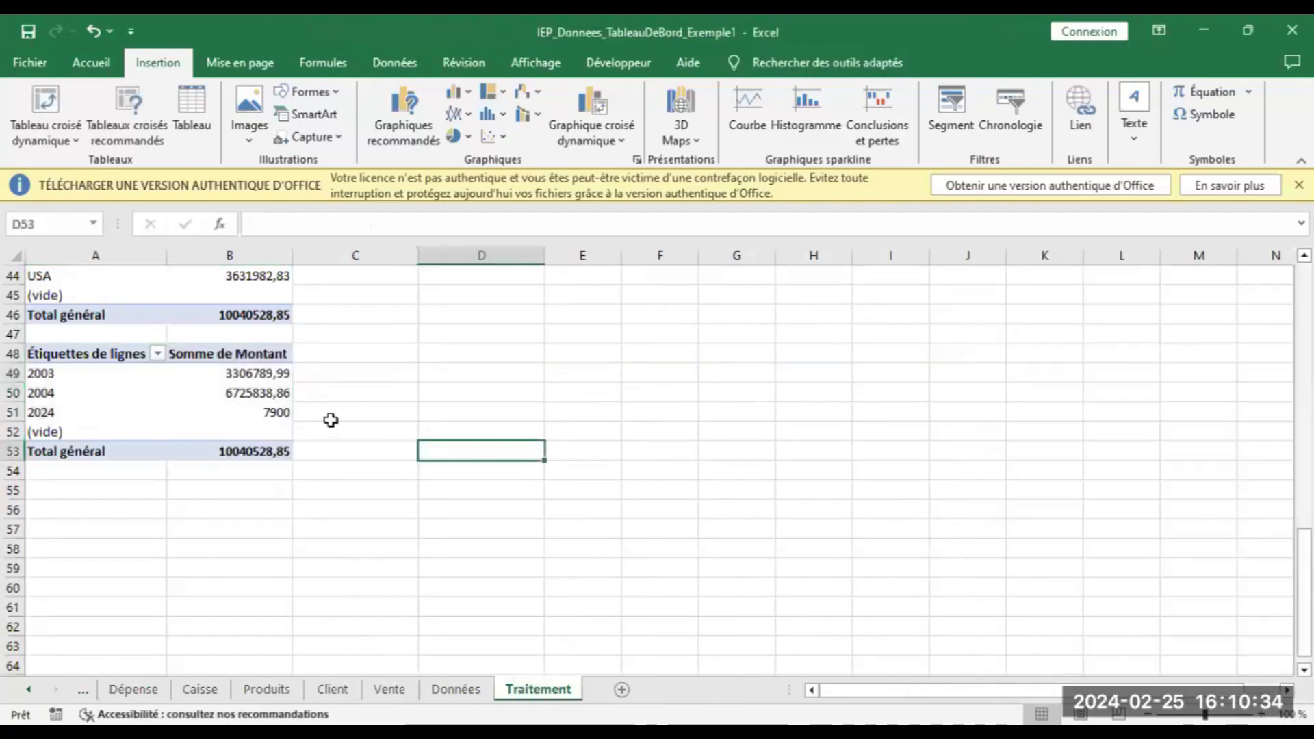
drag(58, 354, 261, 449)
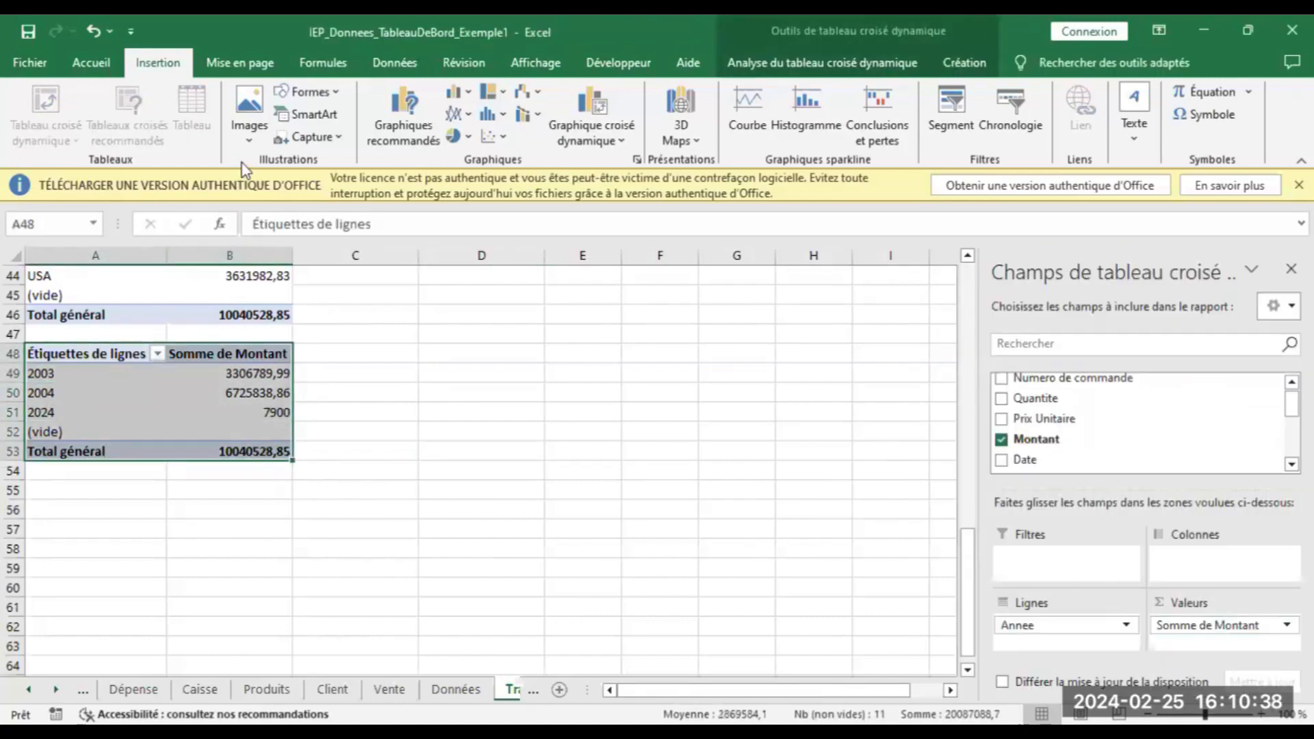
drag(79, 362, 236, 431)
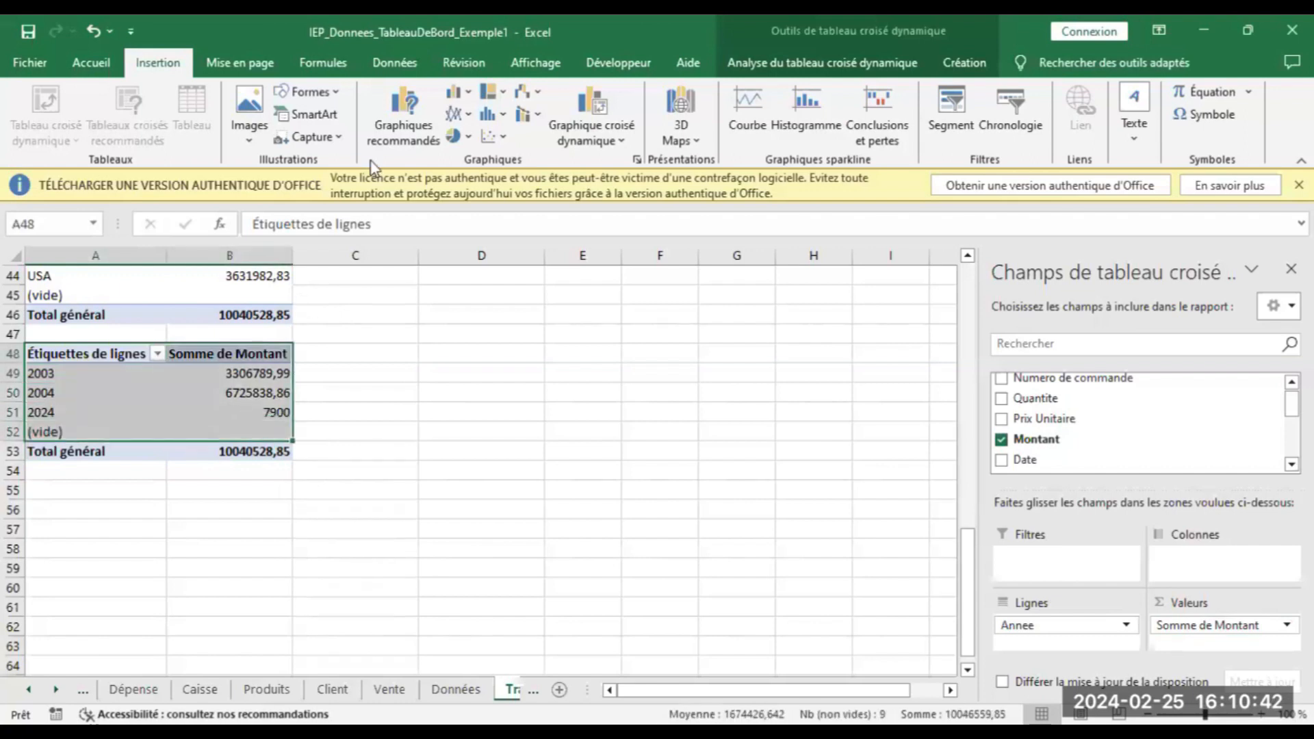
click(389, 122)
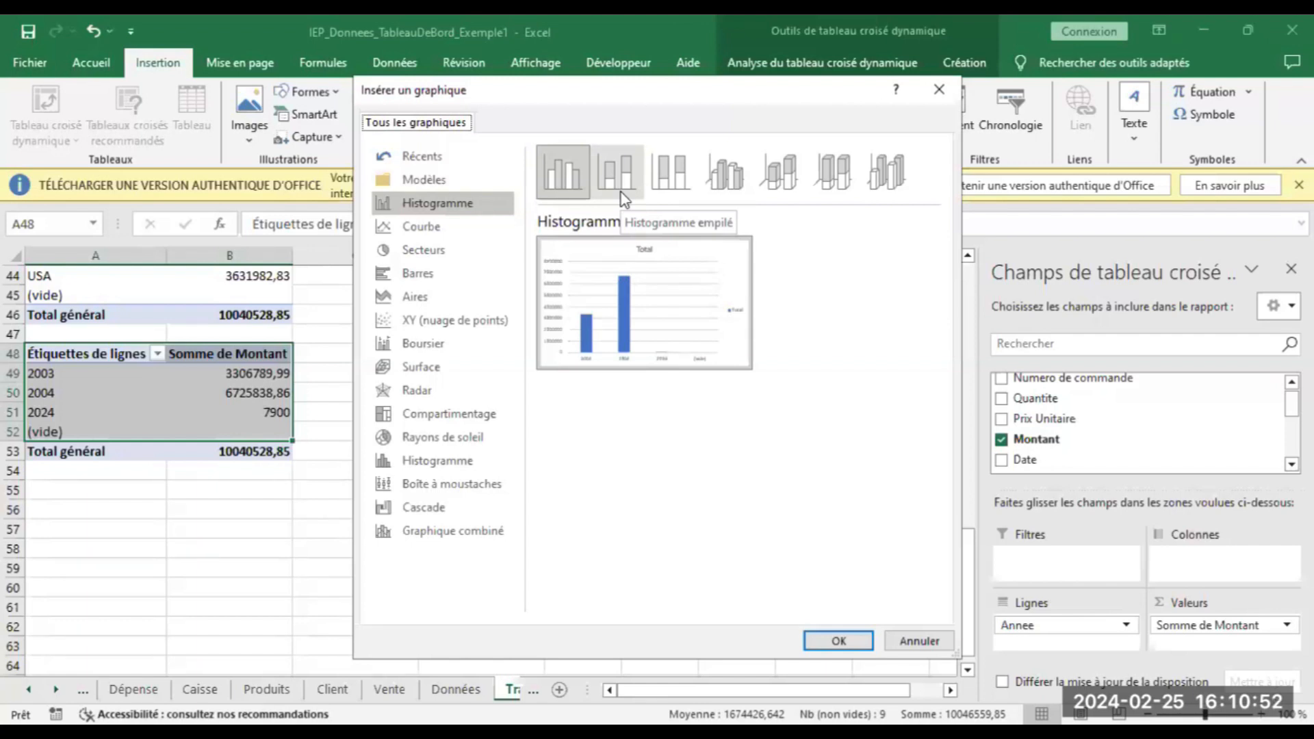
Cancel the Insérer un graphique dialog and go to the Accueil sheet
click(930, 641)
click(602, 548)
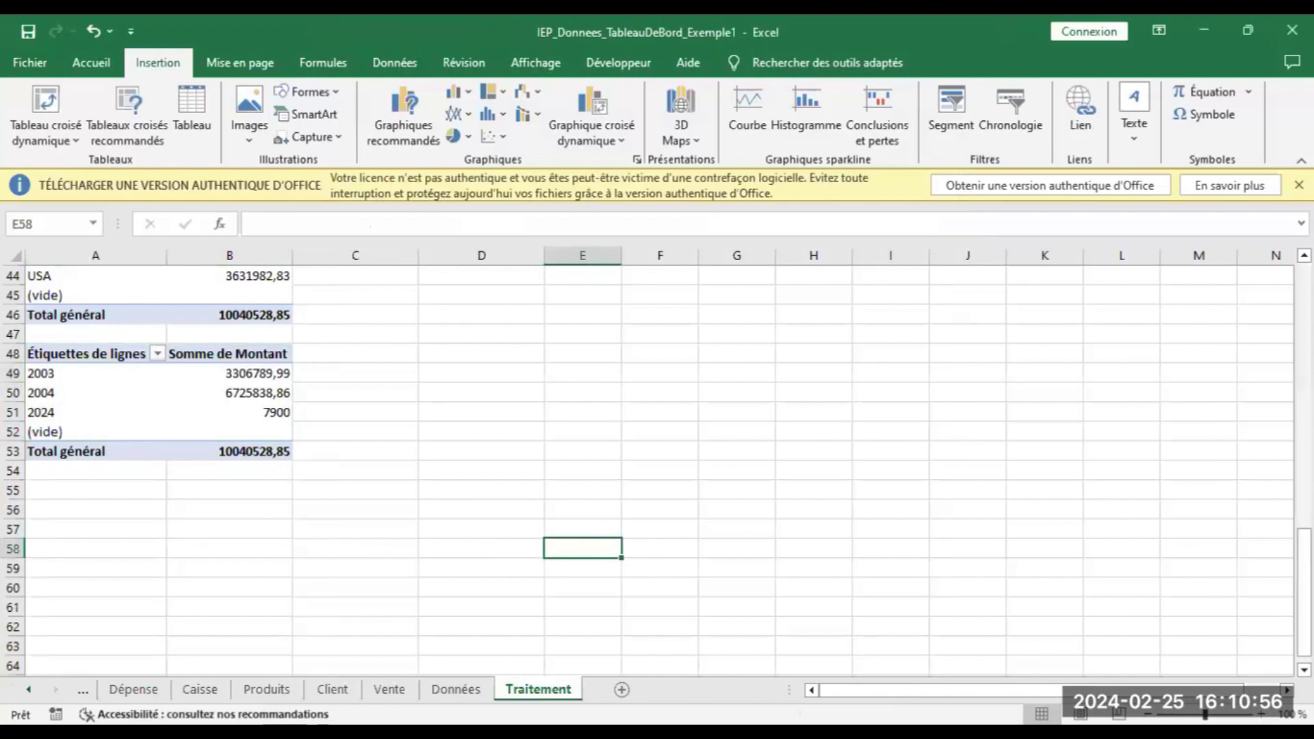
click(28, 690)
click(28, 690)
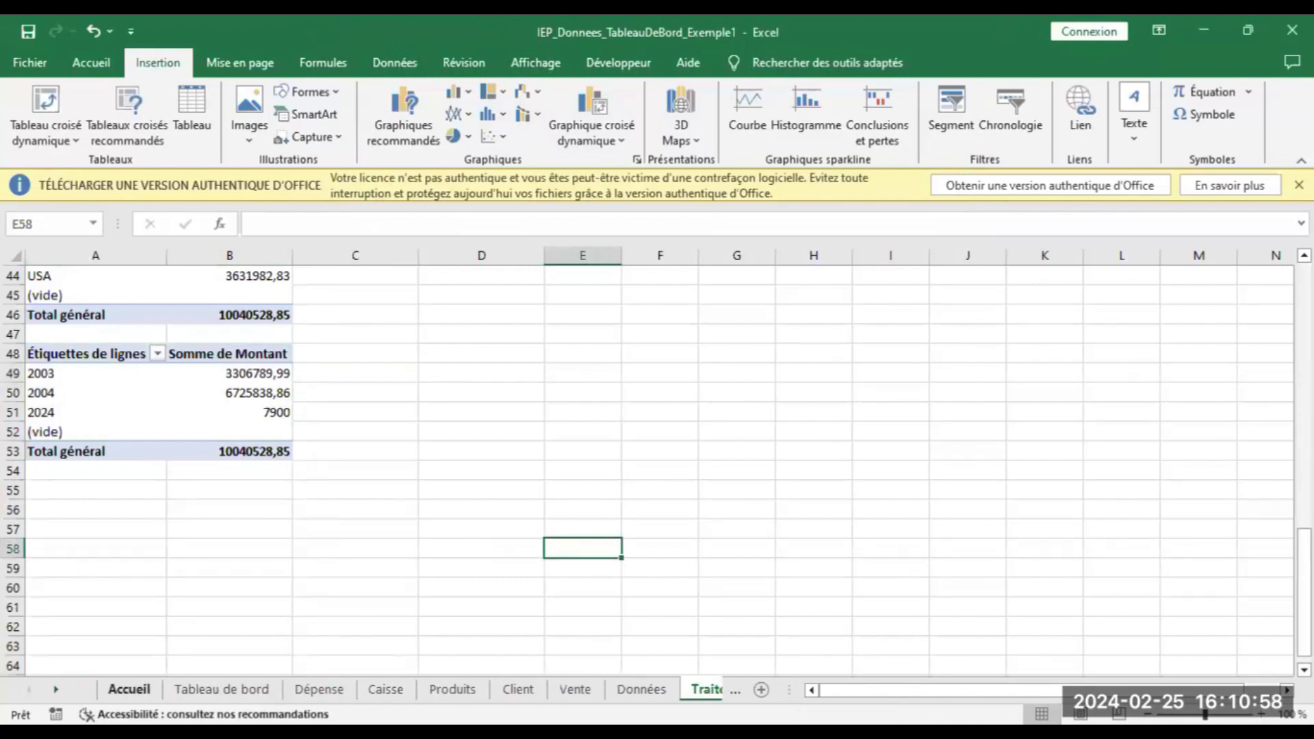
click(129, 690)
On the Vente invoice, change the order number's last digit to 3 and choose another customer
click(141, 343)
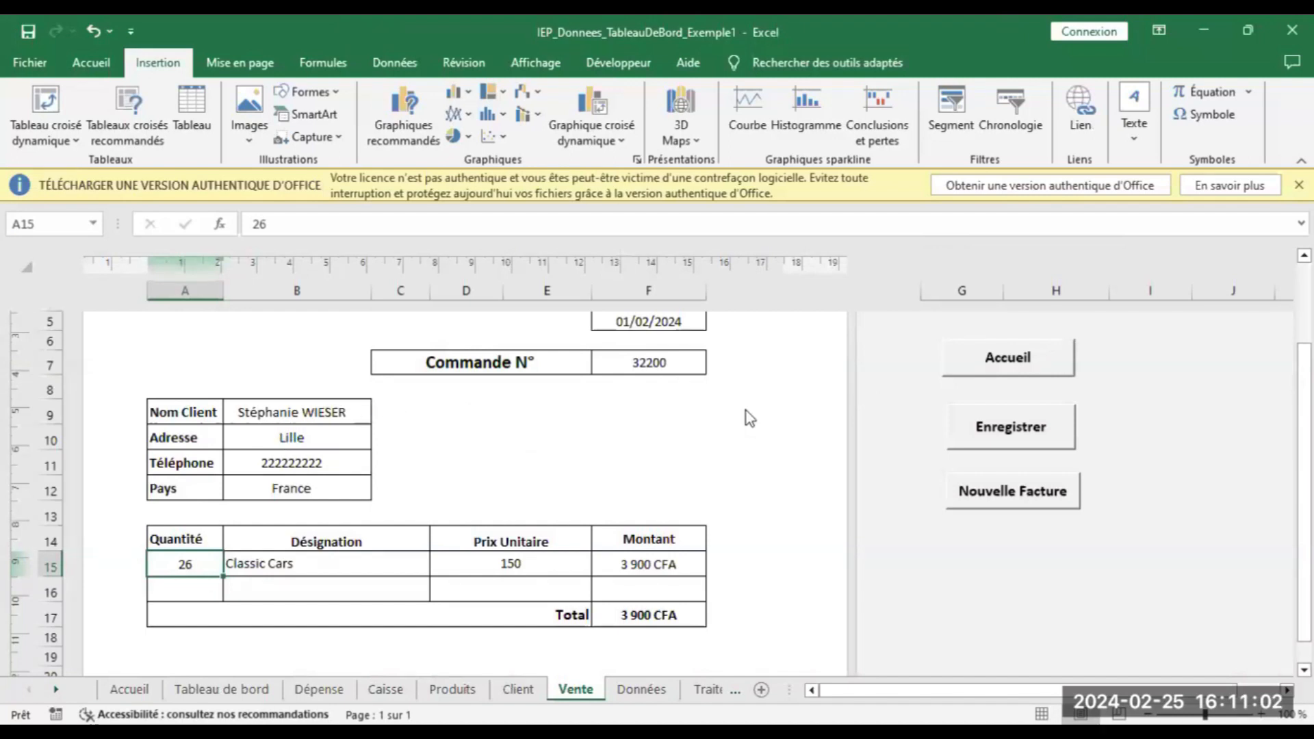
click(649, 354)
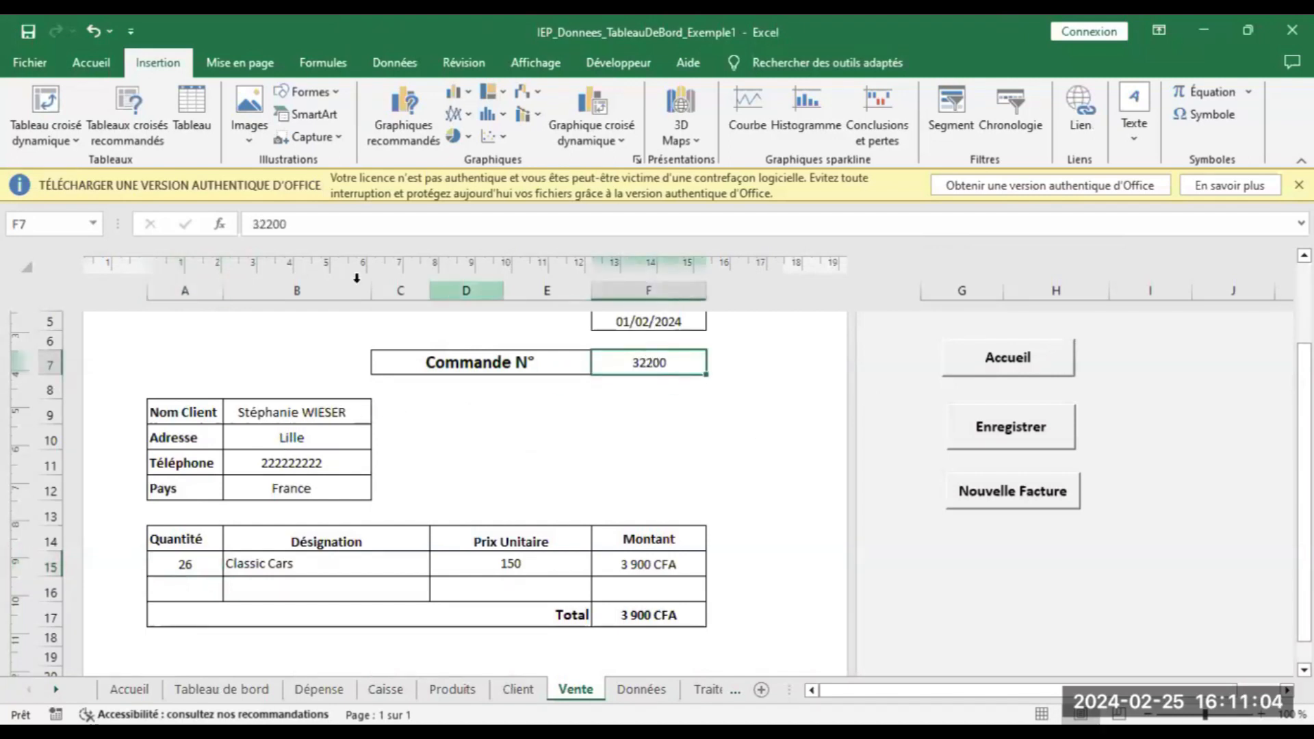
click(270, 222)
key(BackSpace)
text(3)
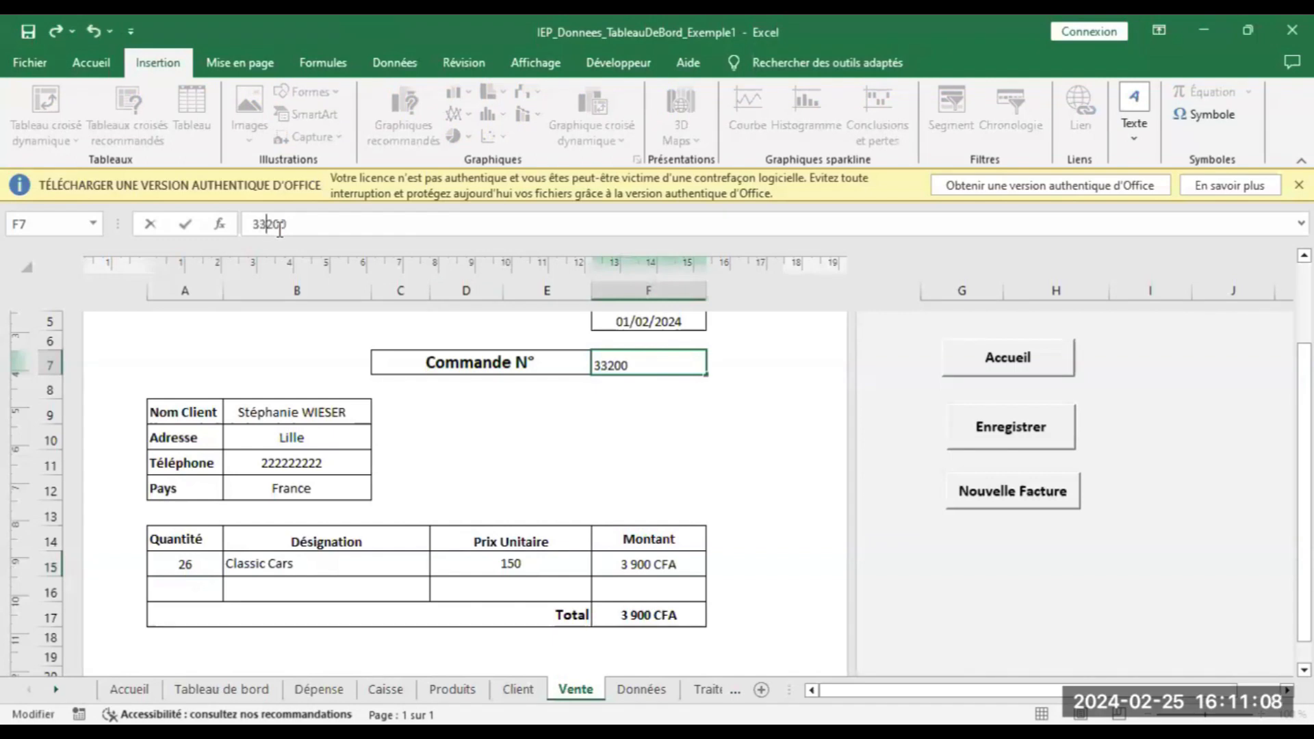
click(287, 412)
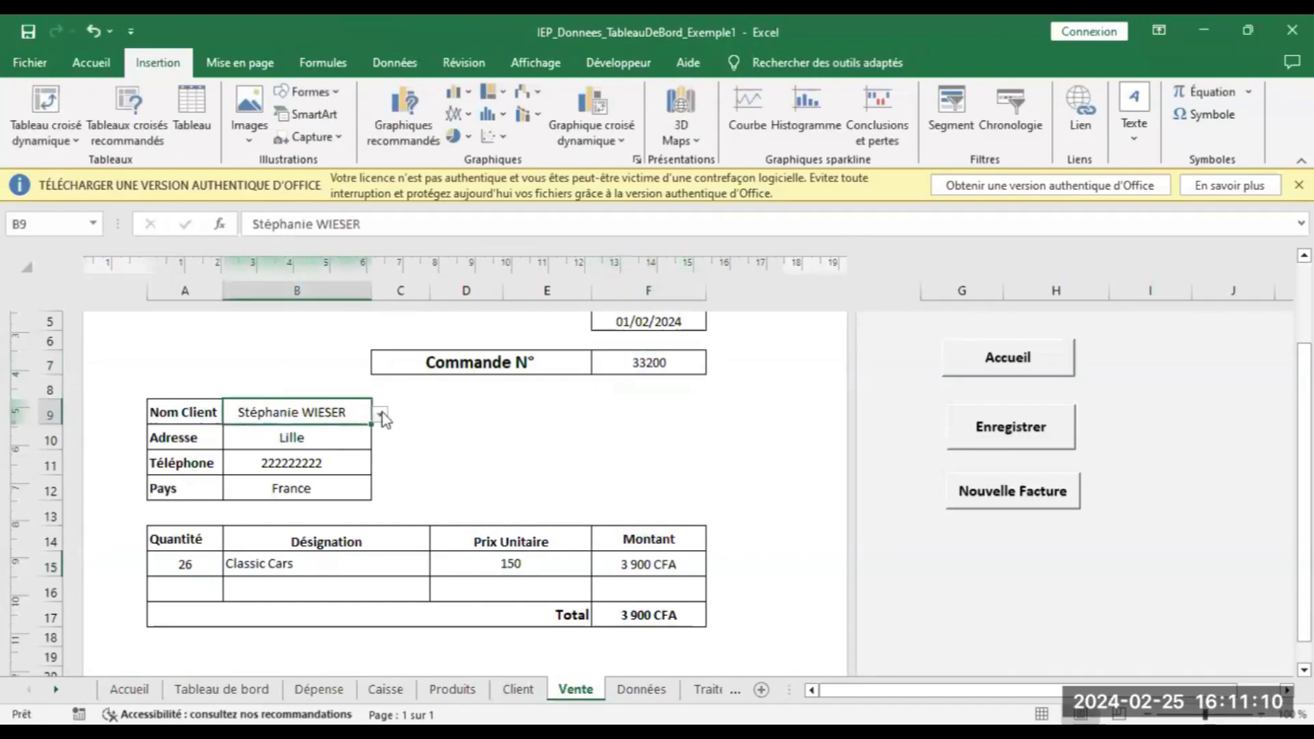
click(381, 415)
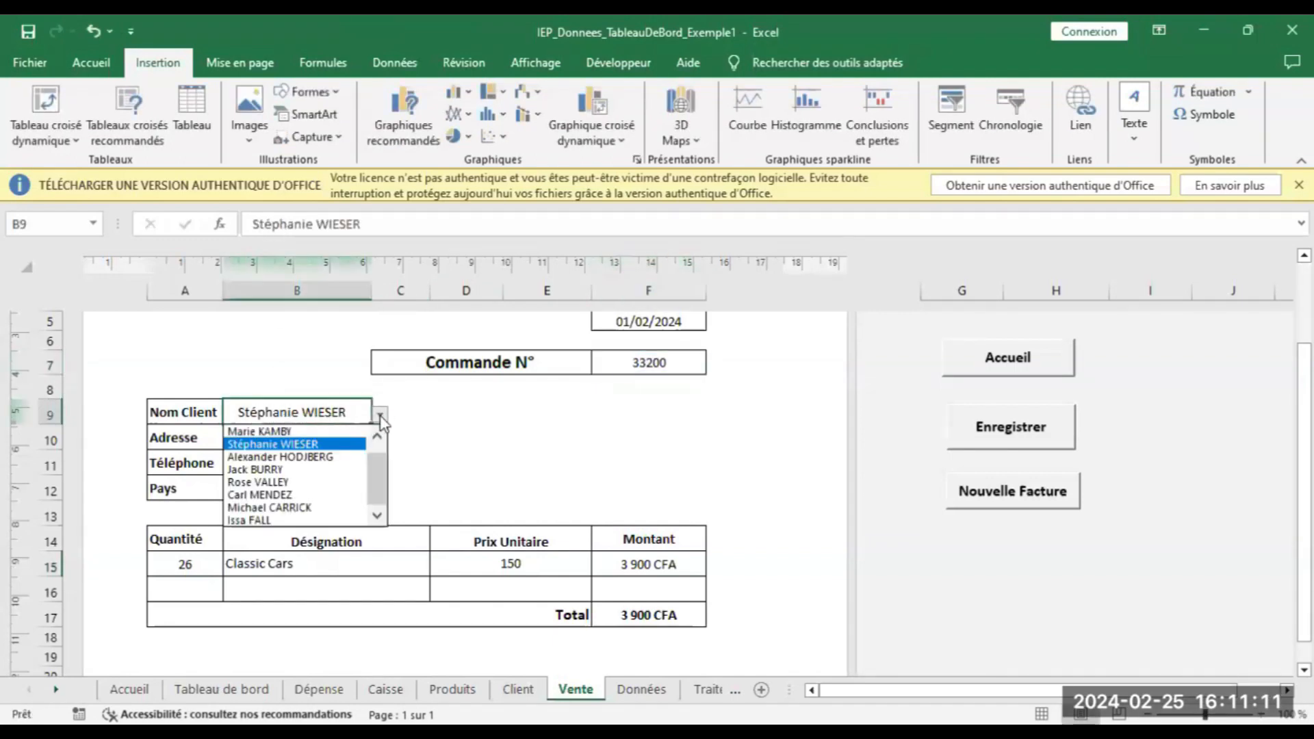
click(296, 495)
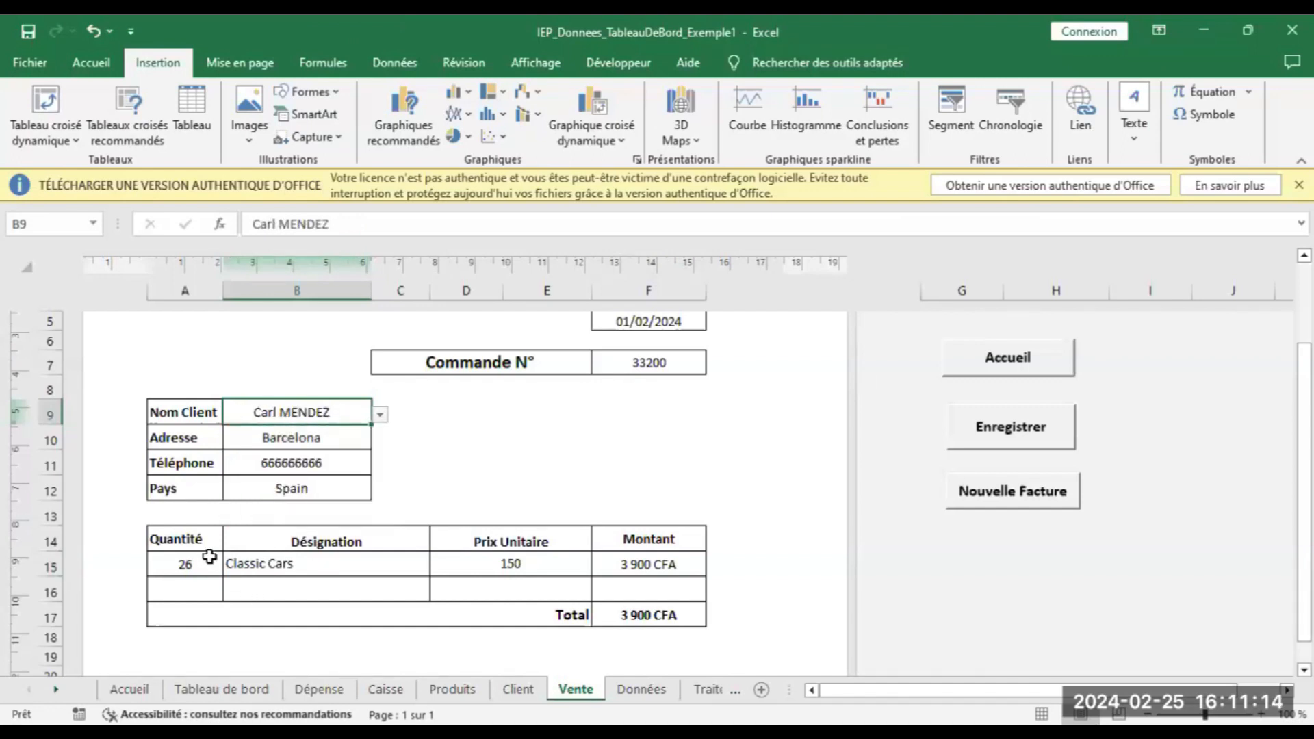
Set the product to Motorcycles, quantity 1000 at unit price 600, and record the invoice
click(274, 565)
click(438, 566)
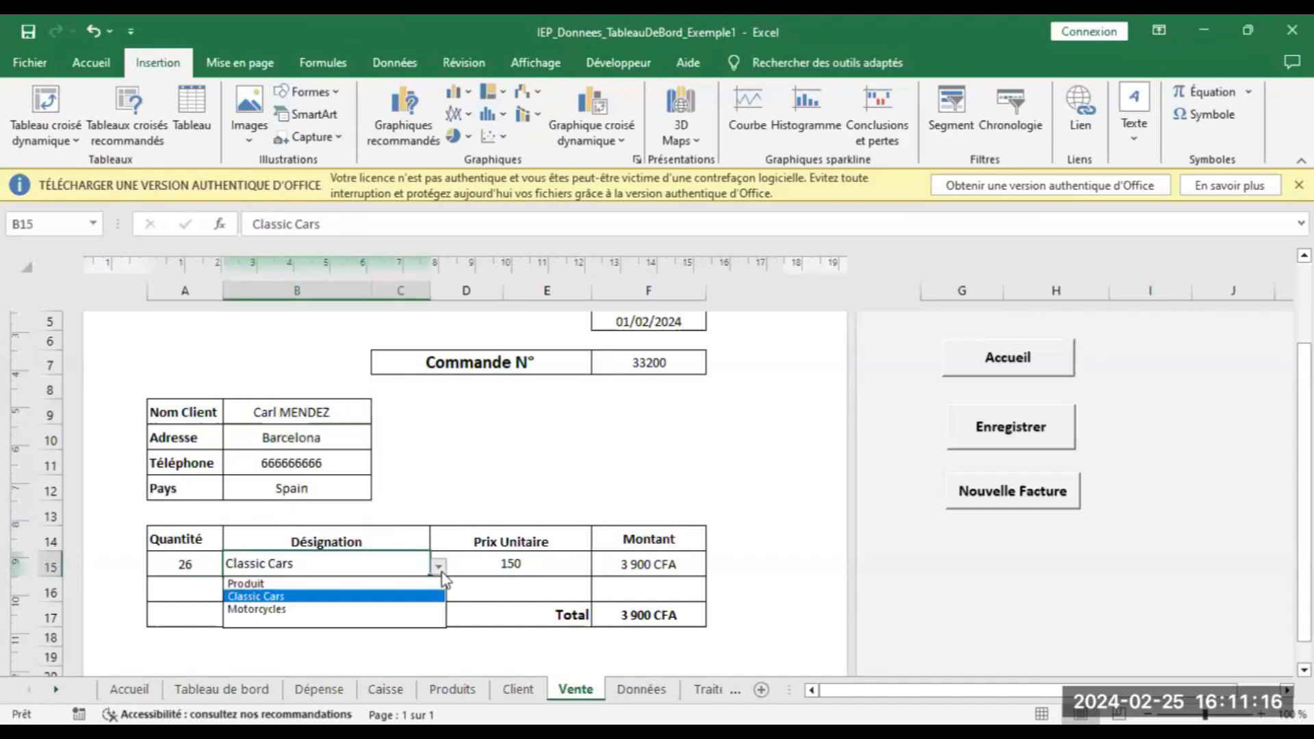
click(373, 609)
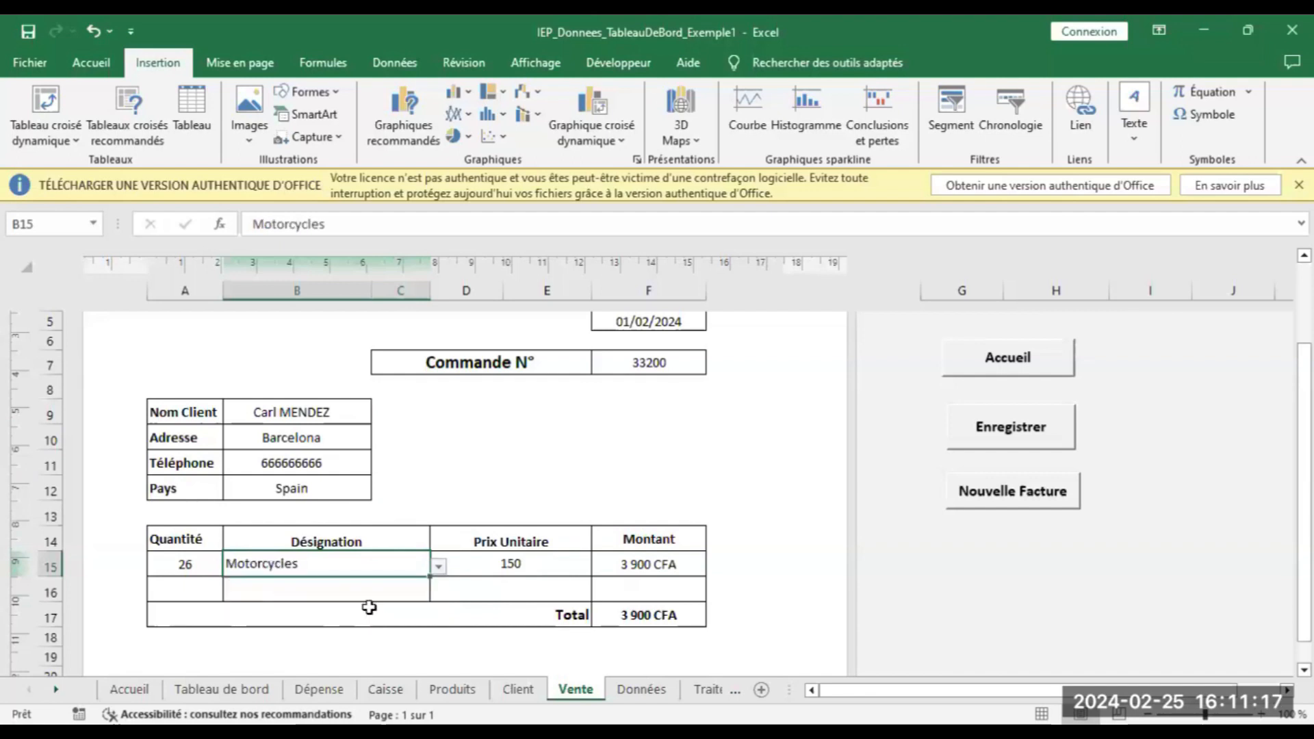
click(185, 568)
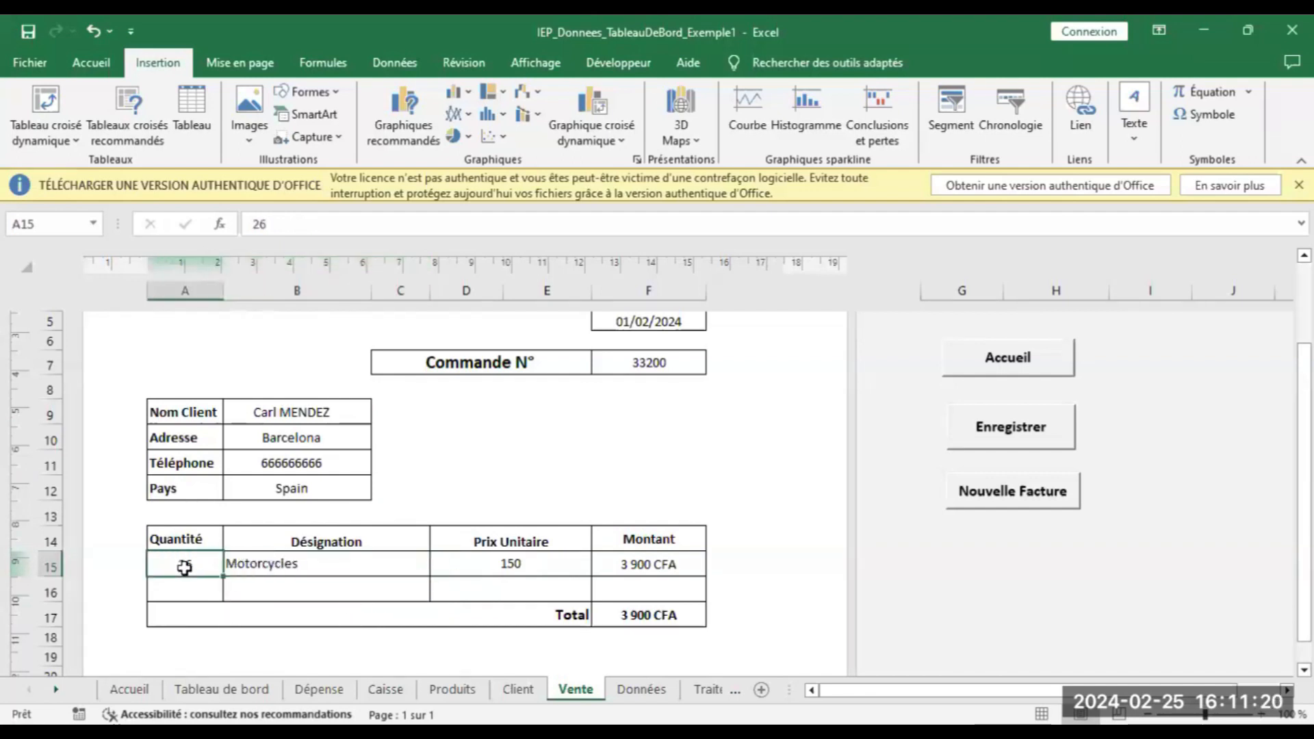
text(60)
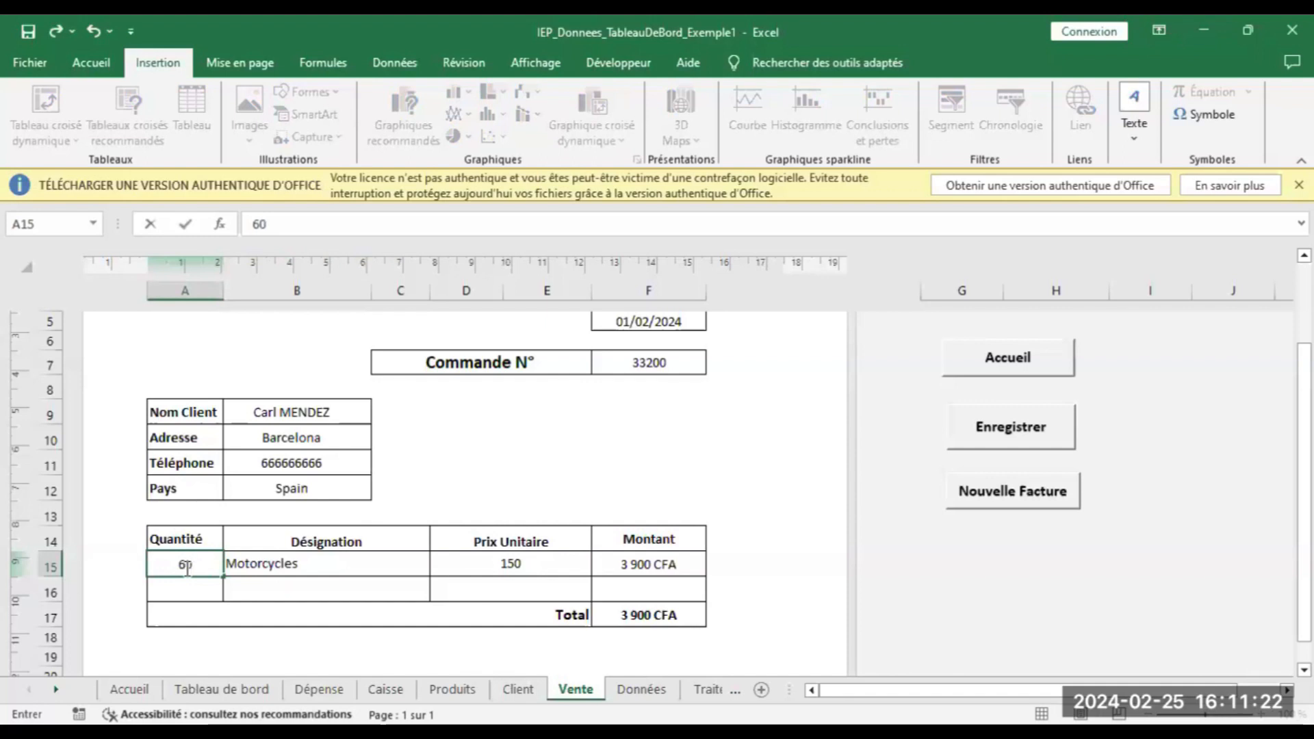
click(535, 564)
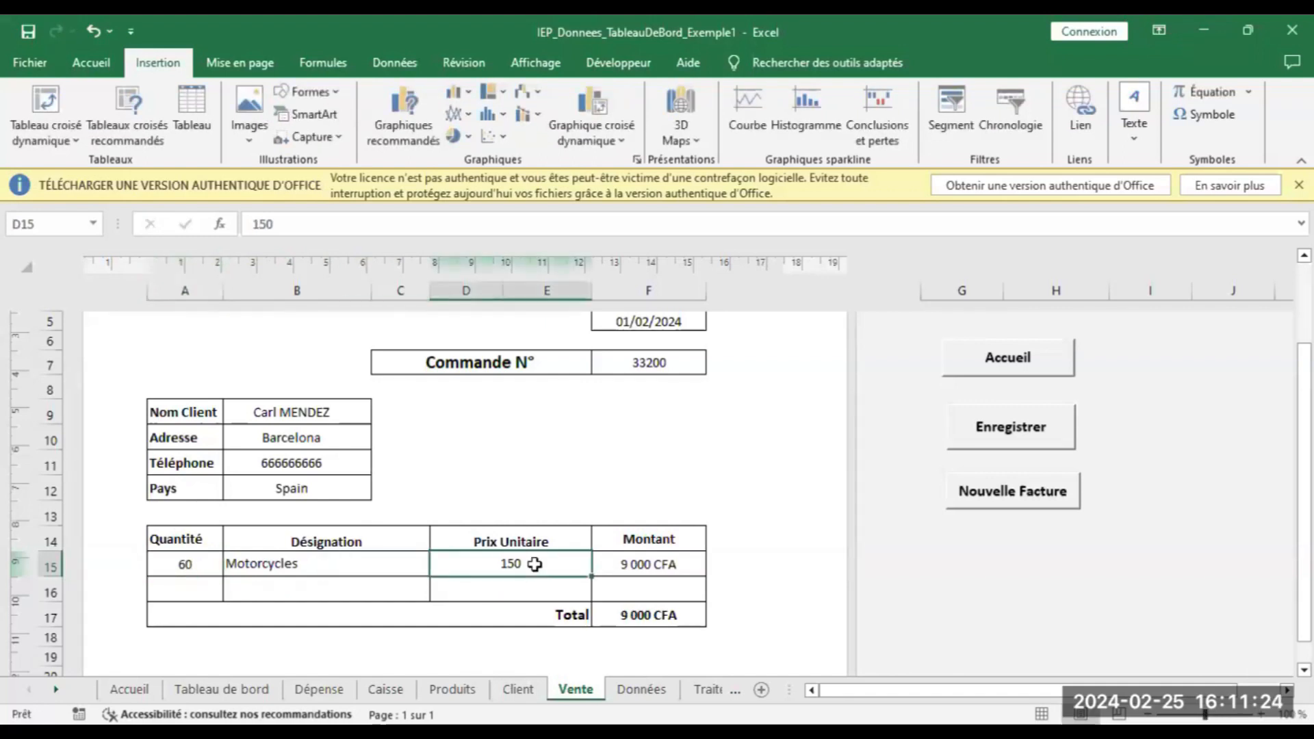
text(600)
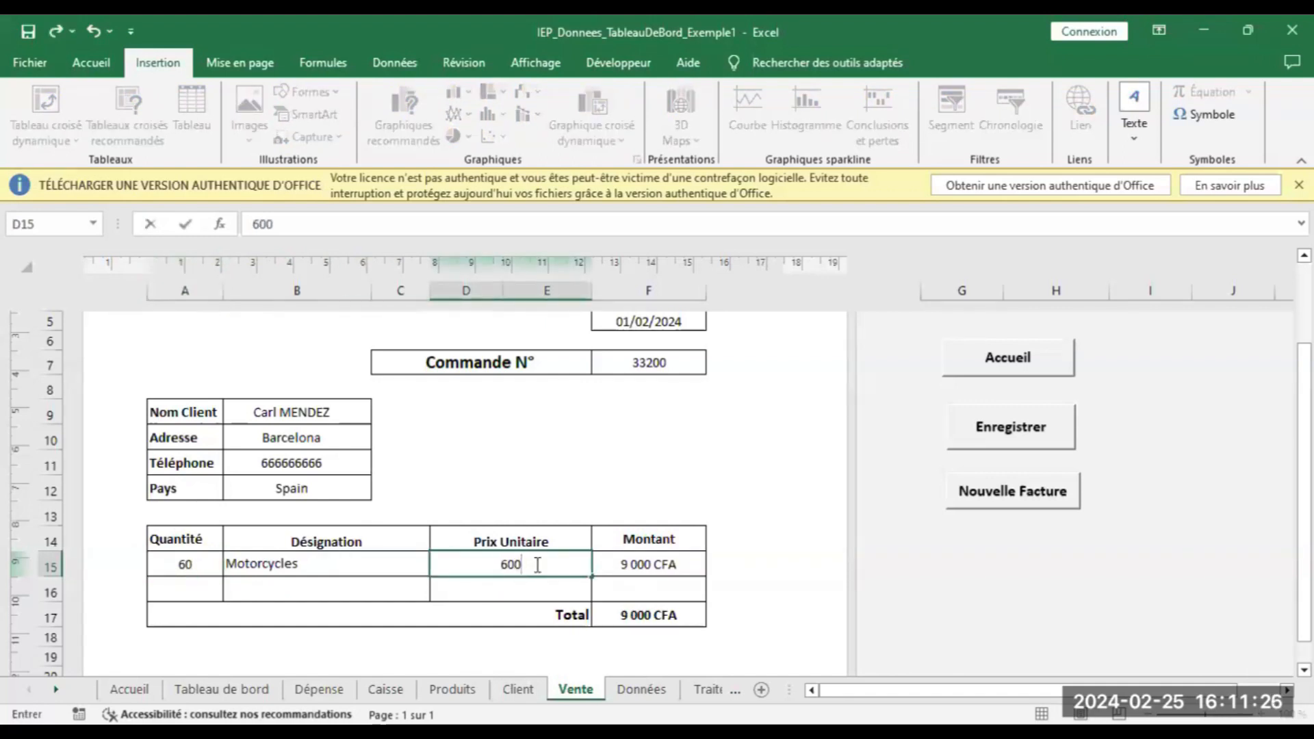
click(577, 488)
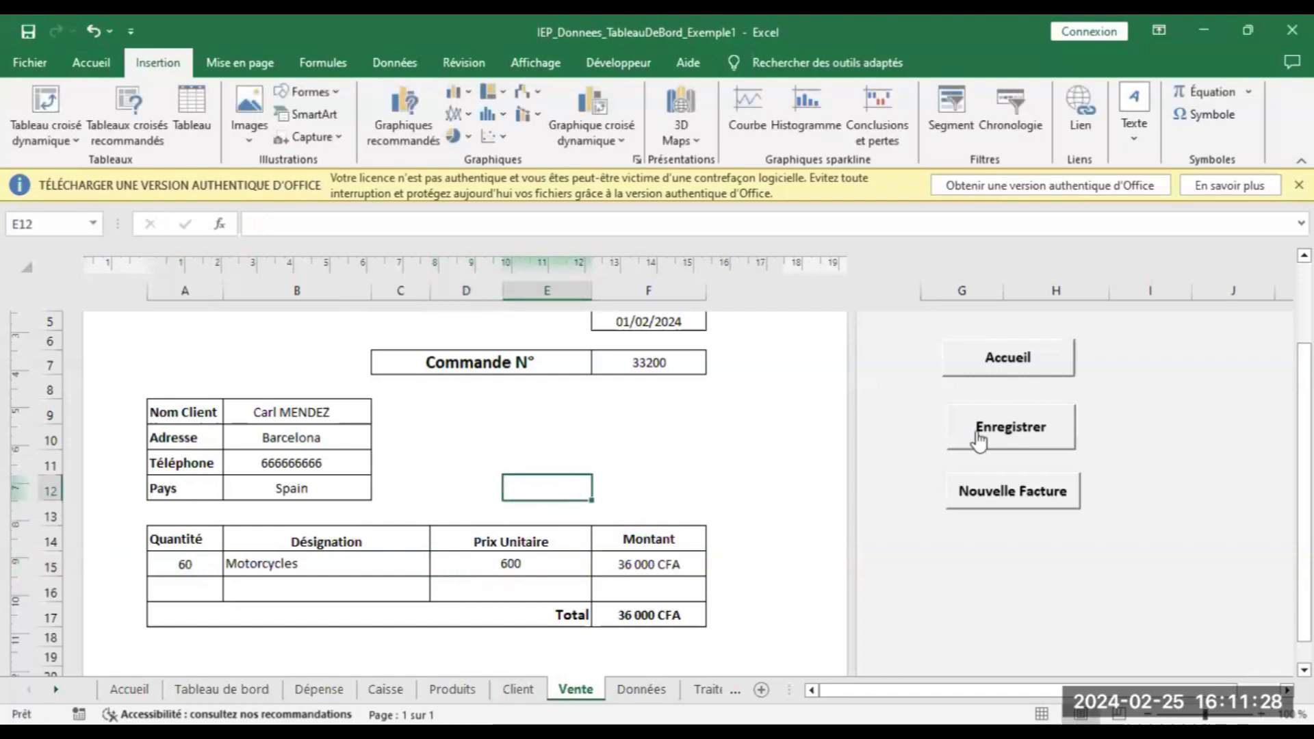
click(204, 564)
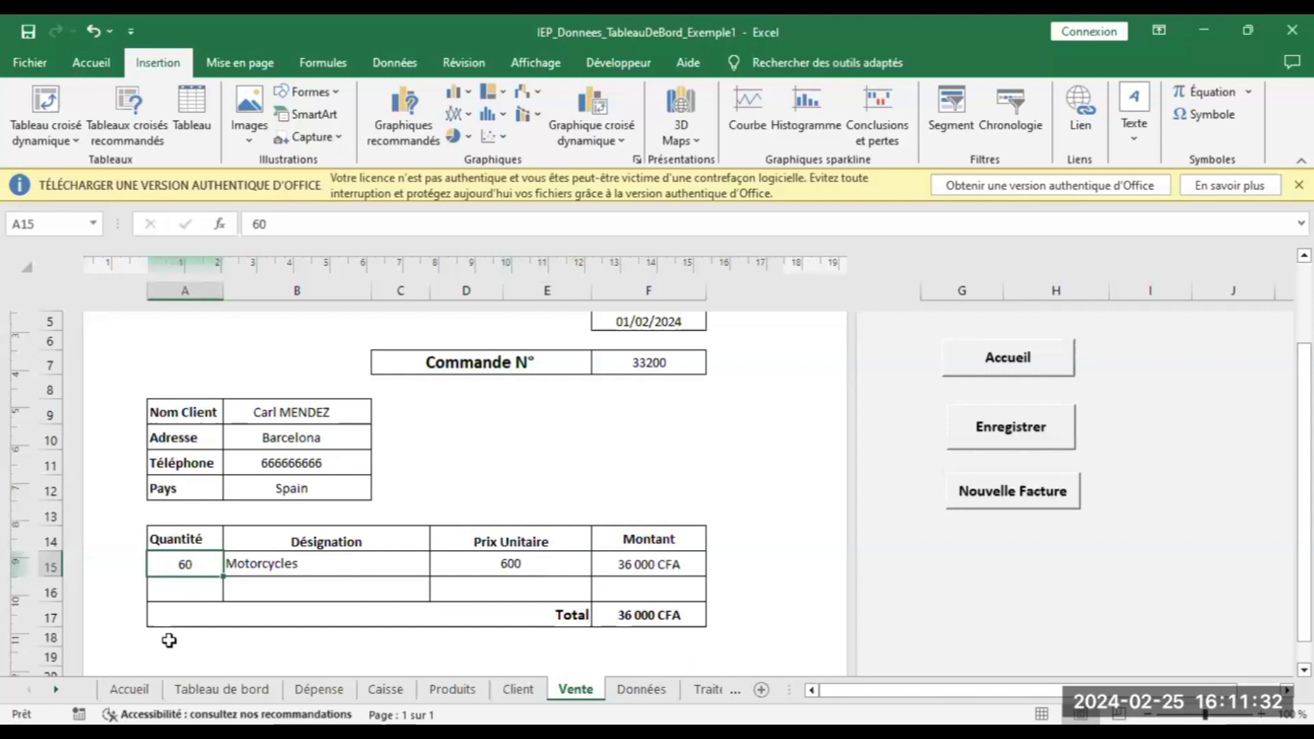
text(1000)
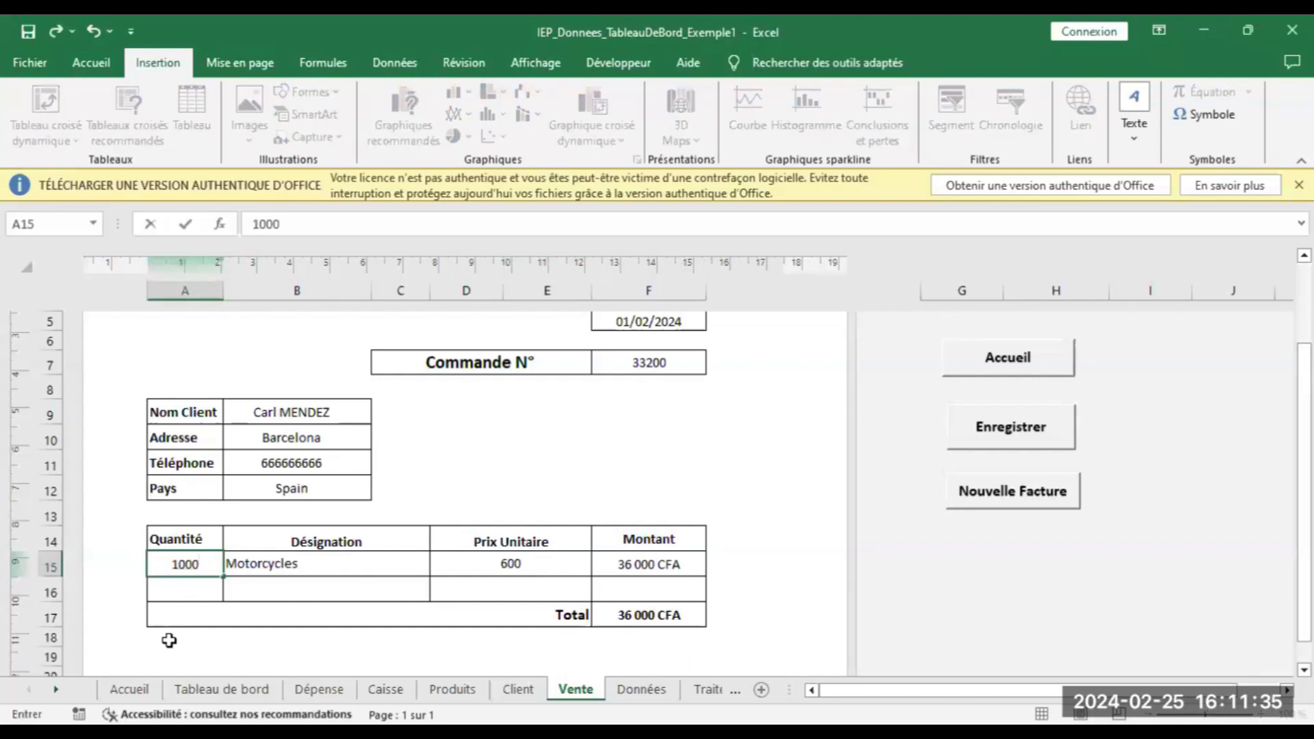
click(288, 591)
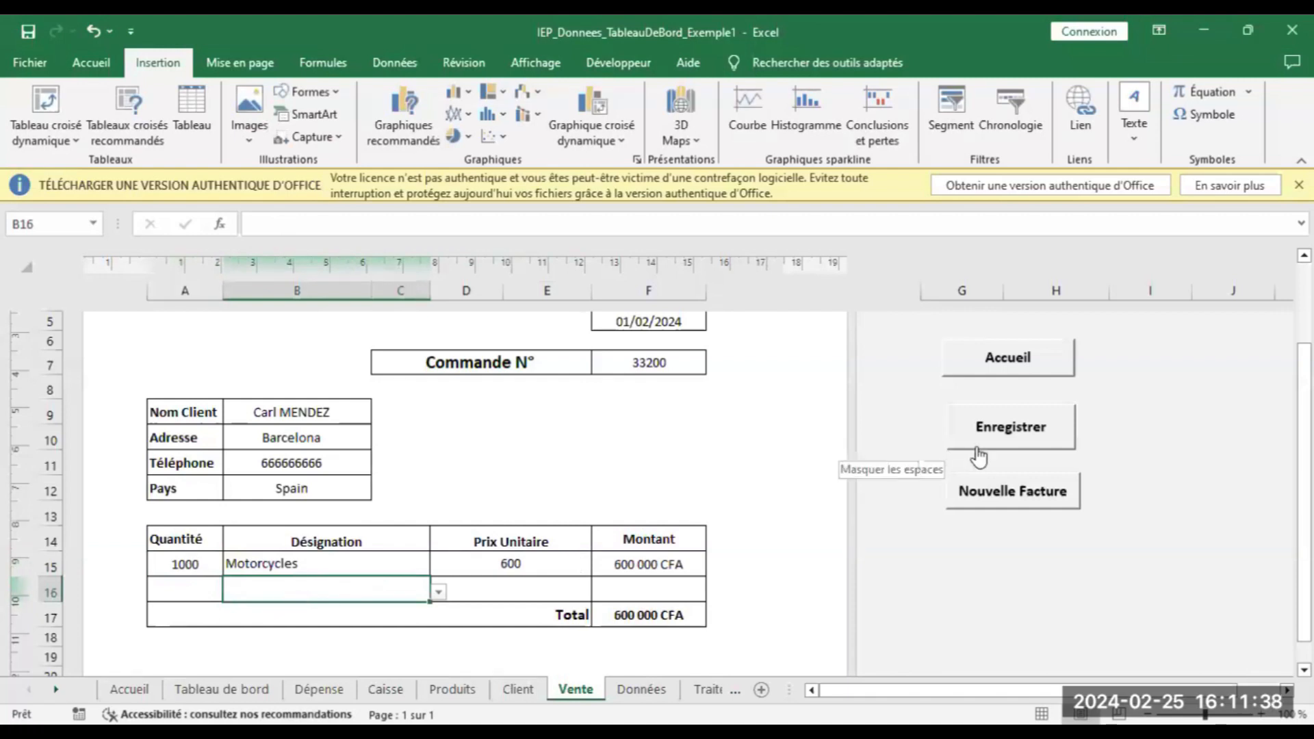
click(989, 430)
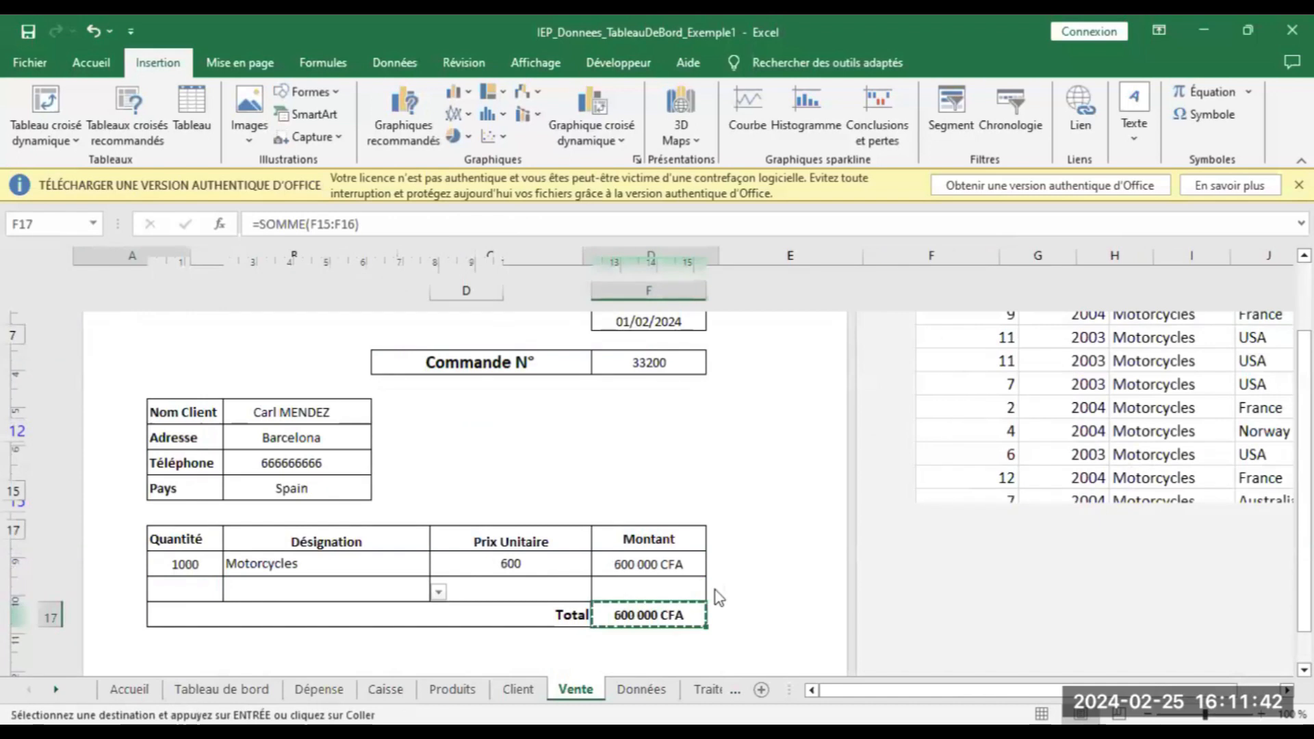
Return to the Traitement sheet and toggle Montant off and back on in the yearly pivot
click(666, 683)
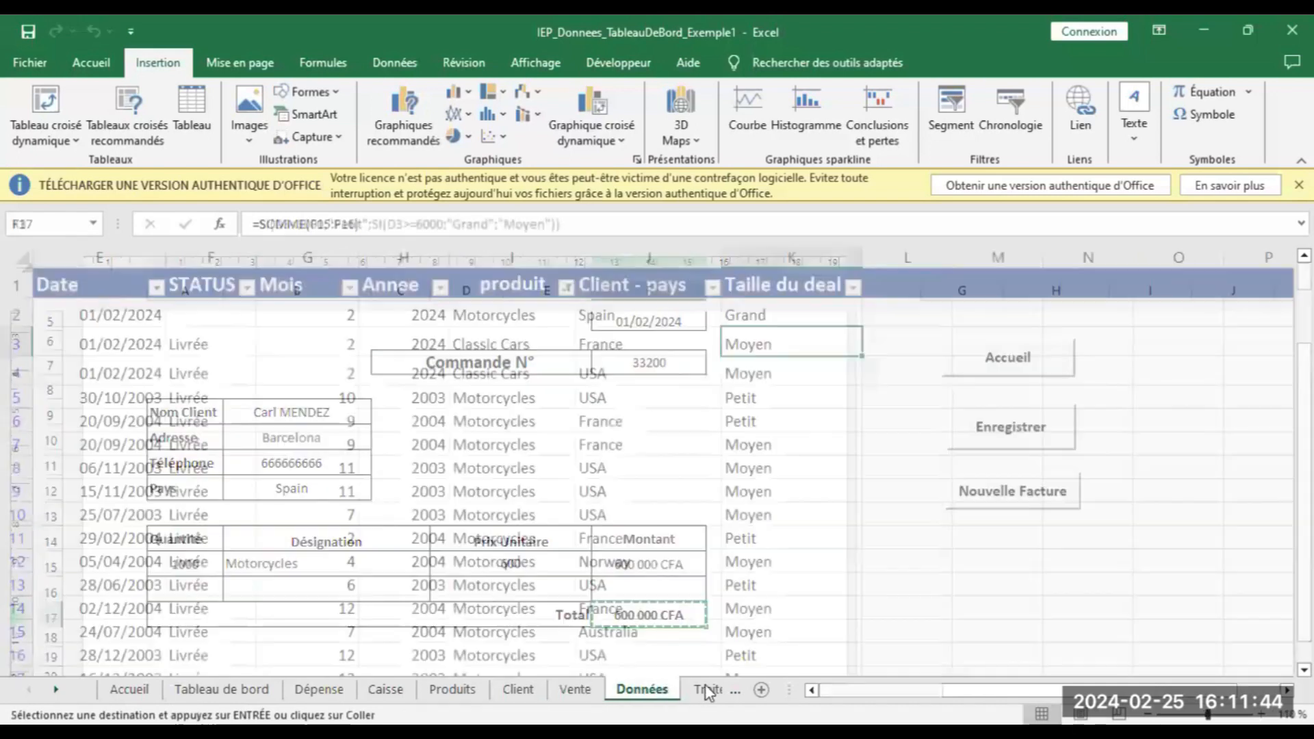
click(705, 686)
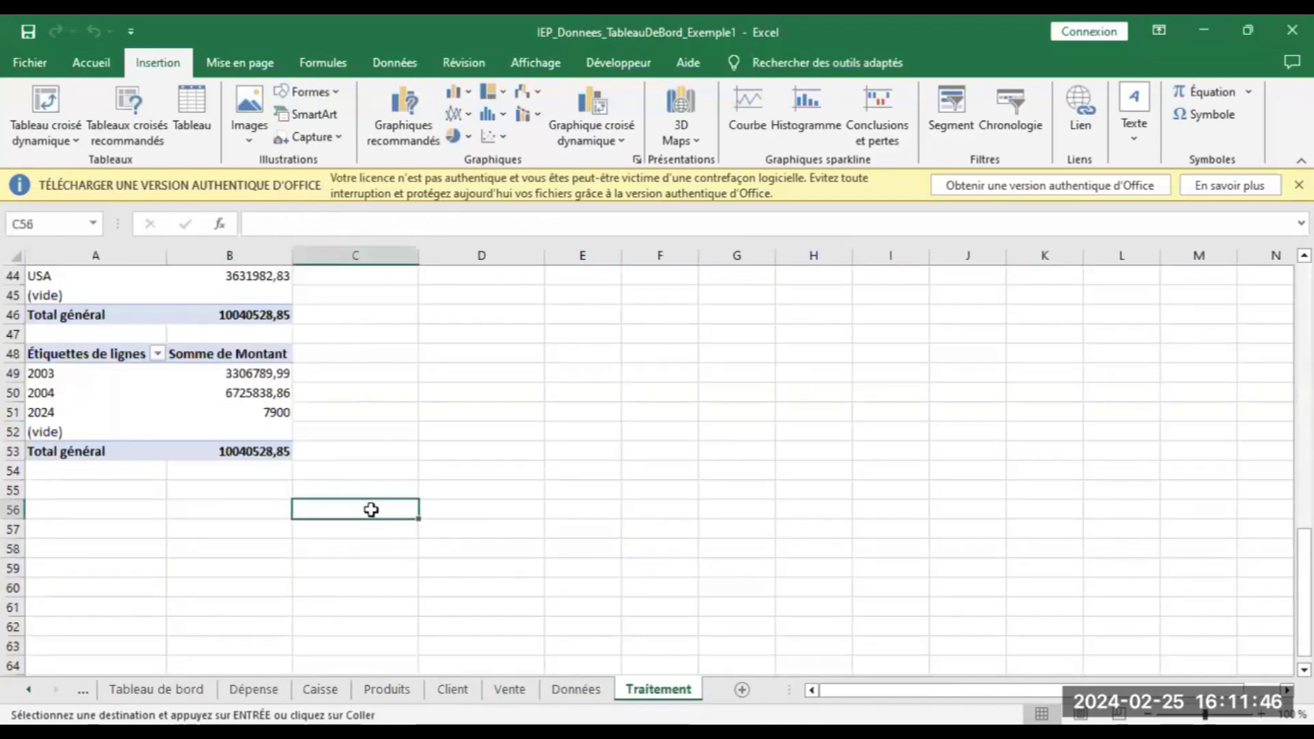
click(252, 409)
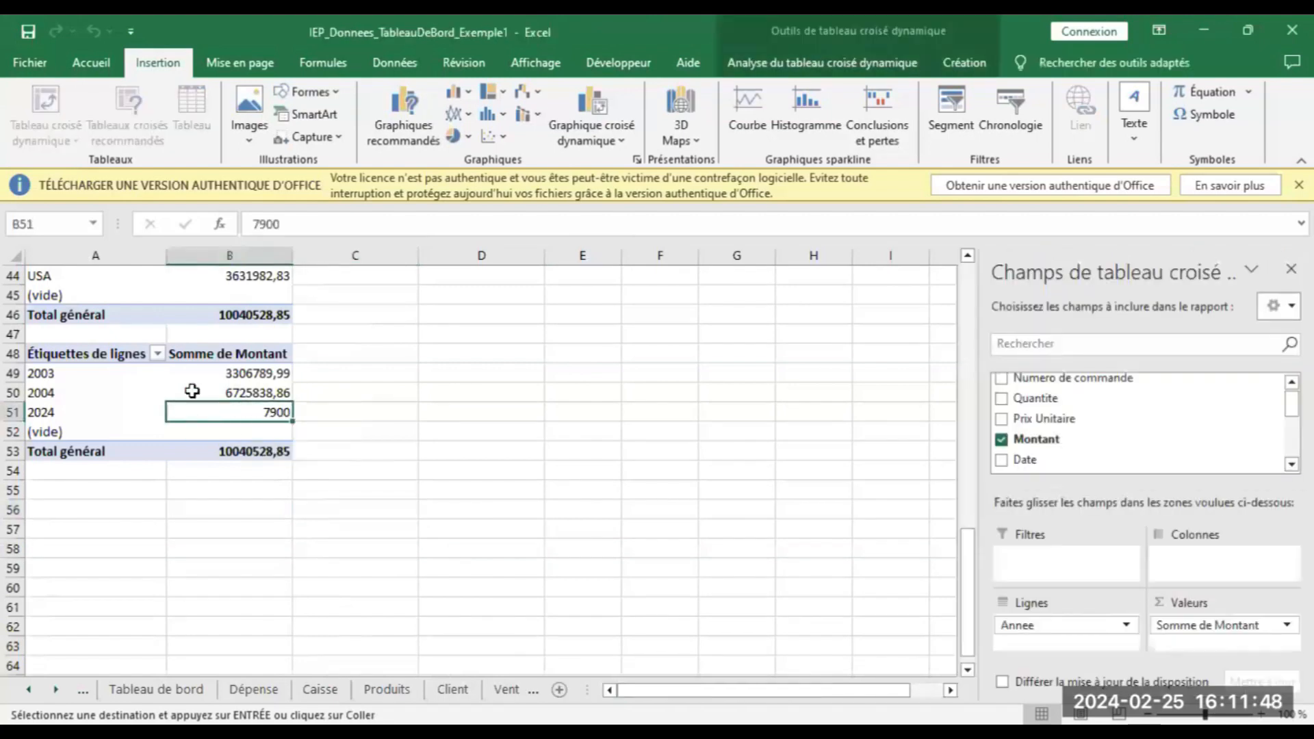
click(102, 355)
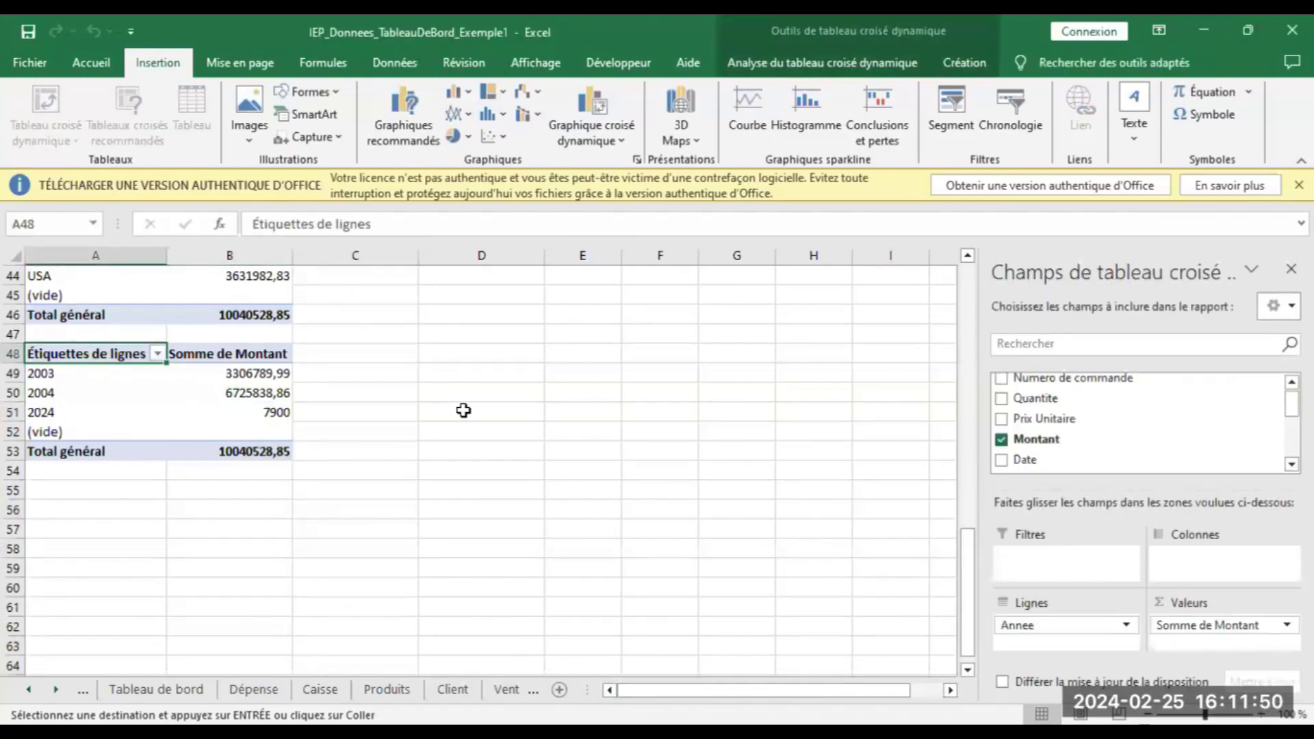
click(1001, 440)
click(1002, 440)
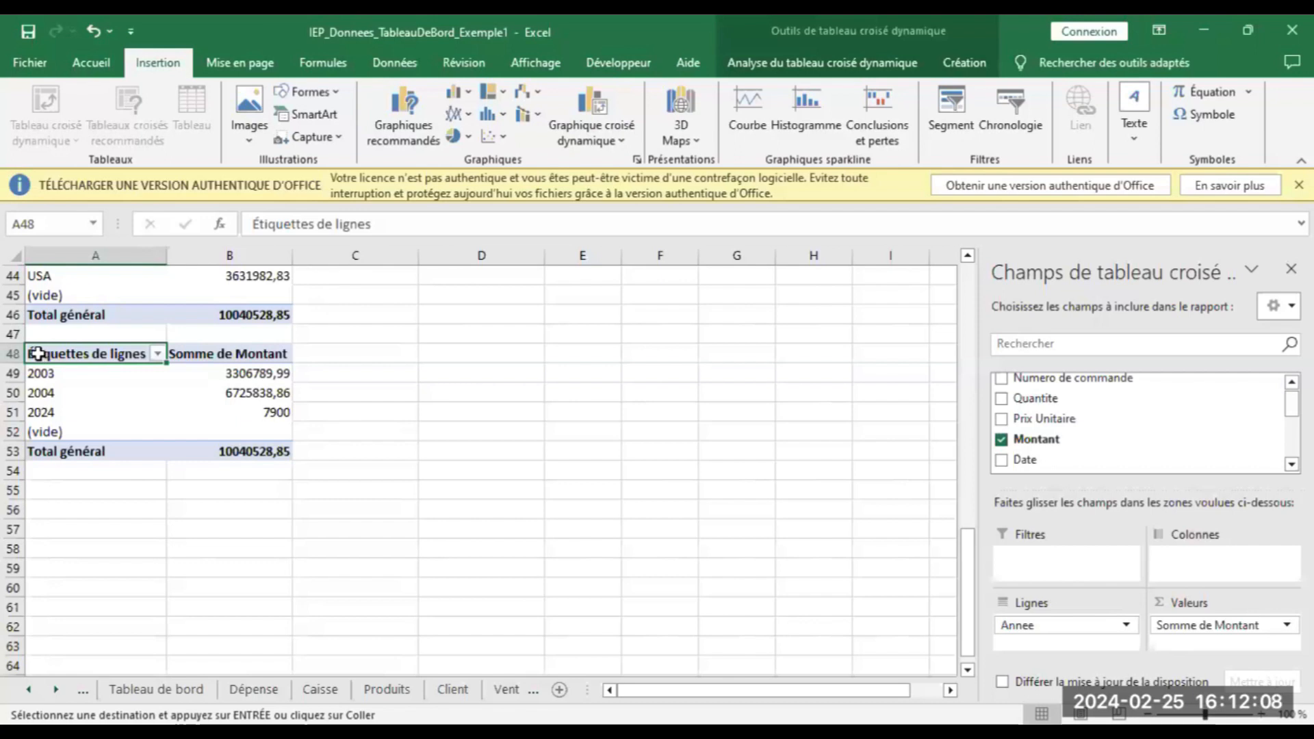
Select the yearly pivot range, then restore the Excel window from full screen
drag(51, 355, 277, 430)
shift+click(303, 459)
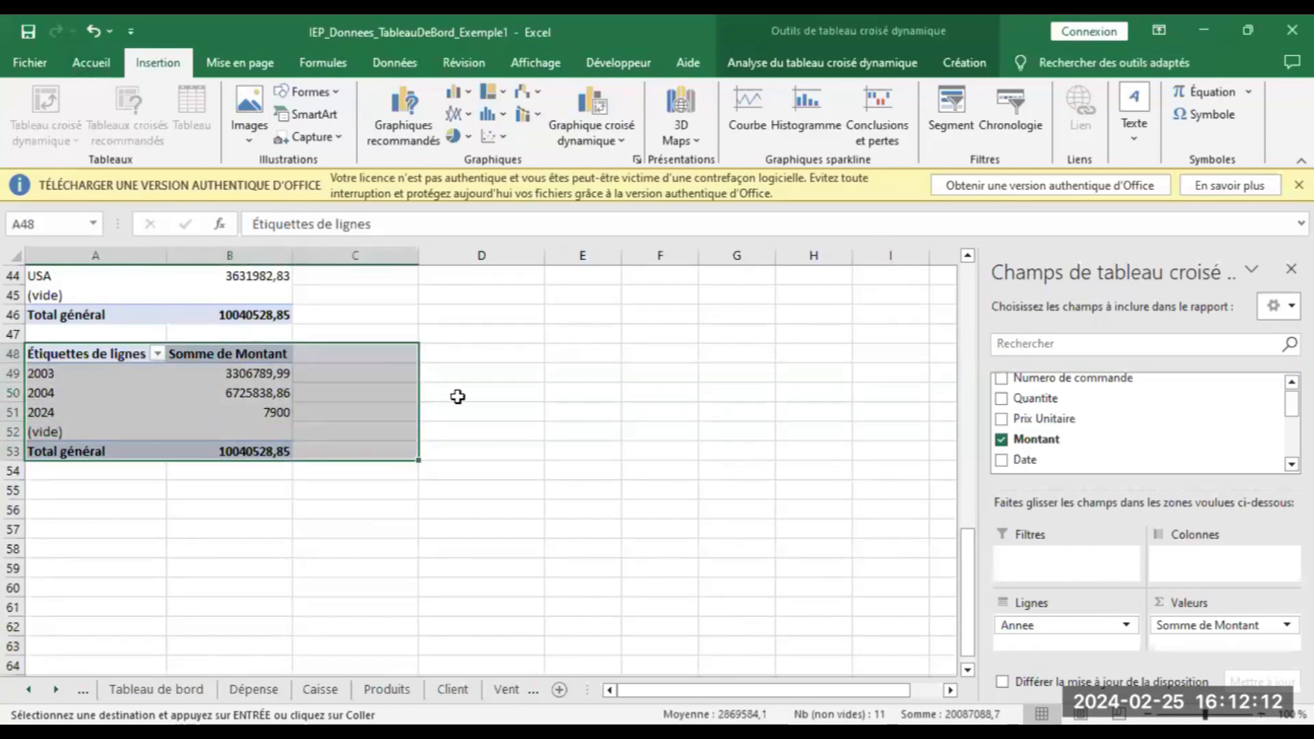
click(494, 390)
click(258, 412)
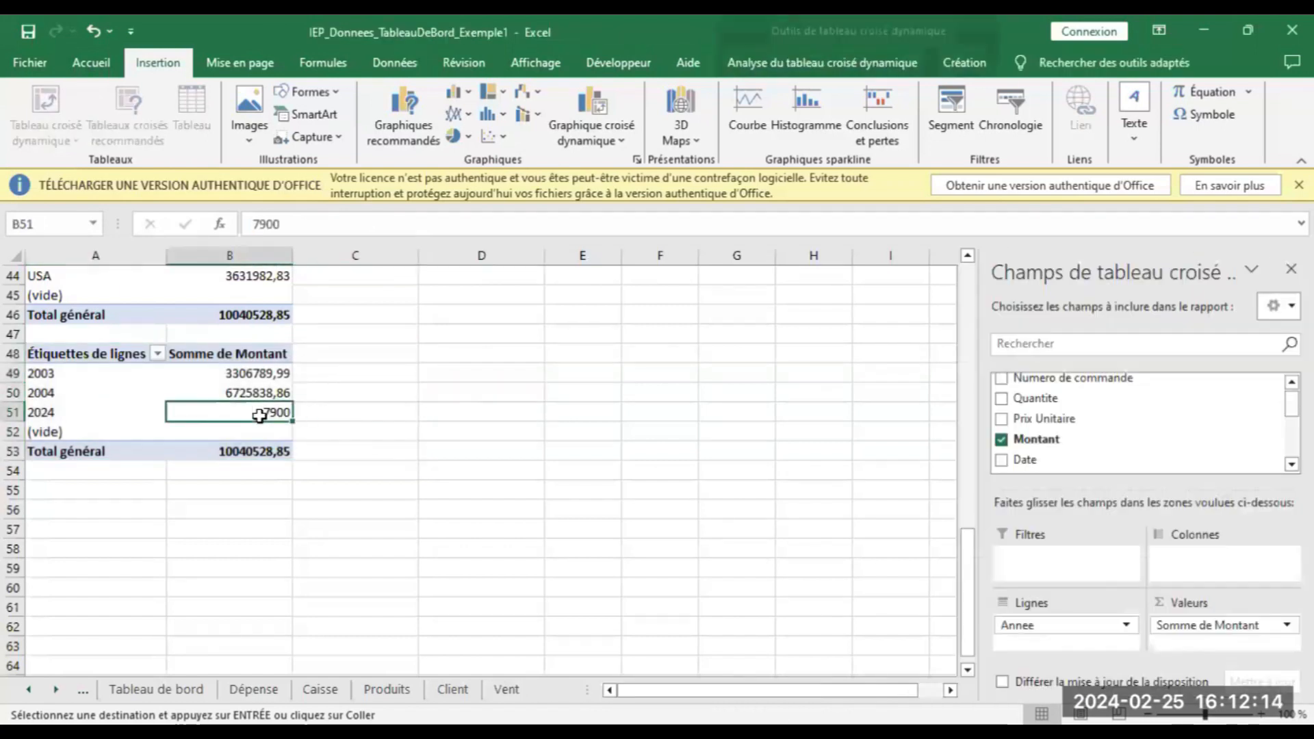
click(76, 353)
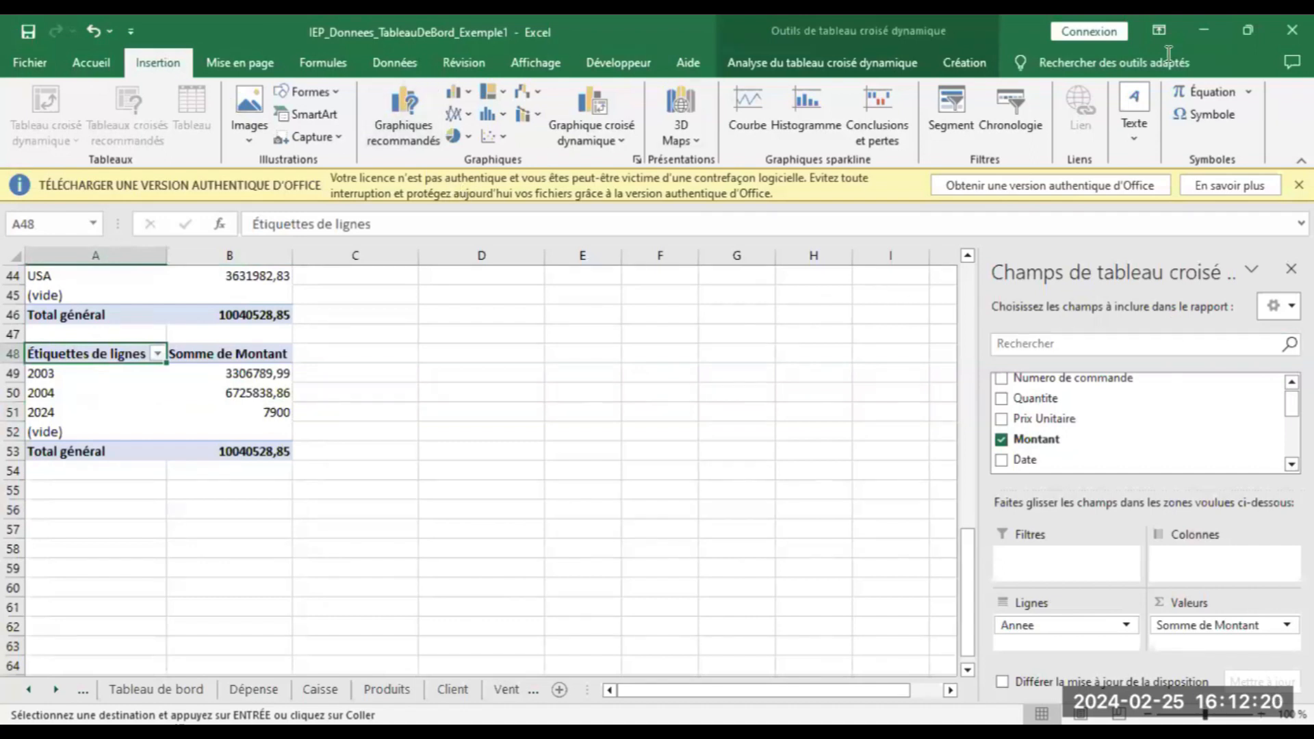
click(1248, 31)
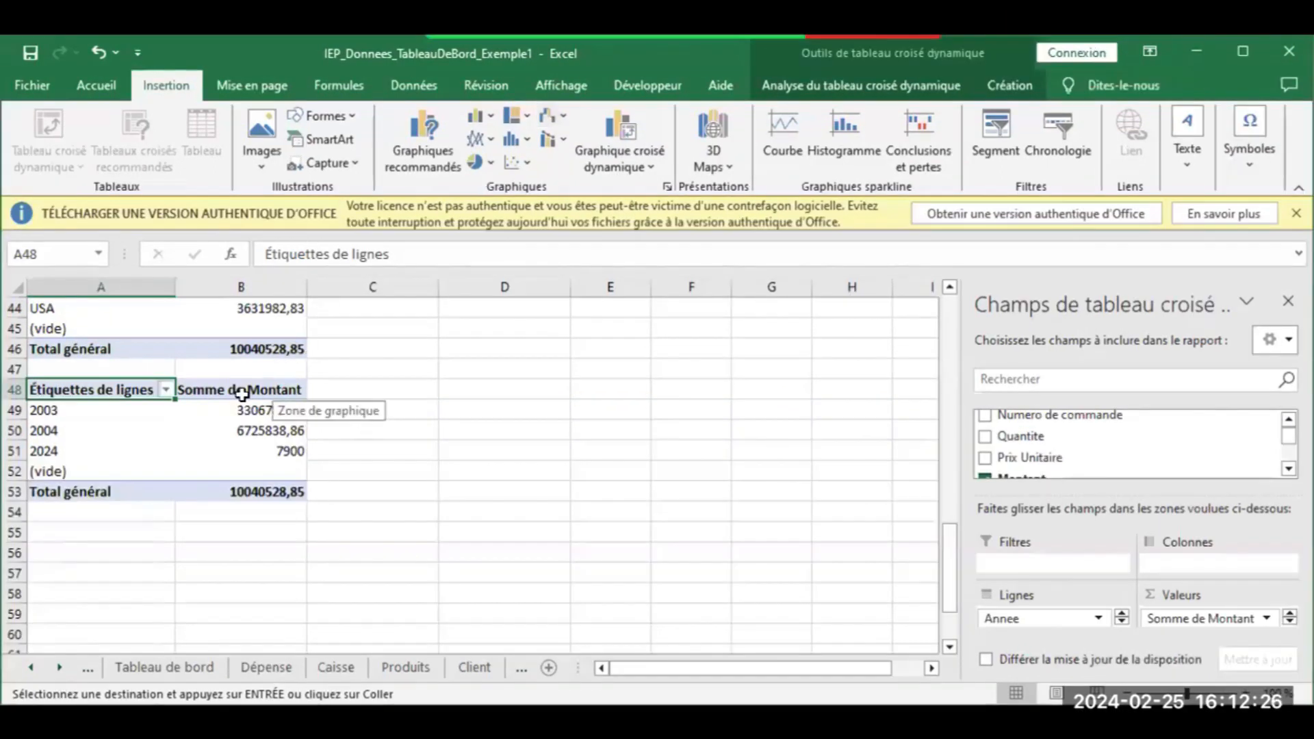
click(65, 658)
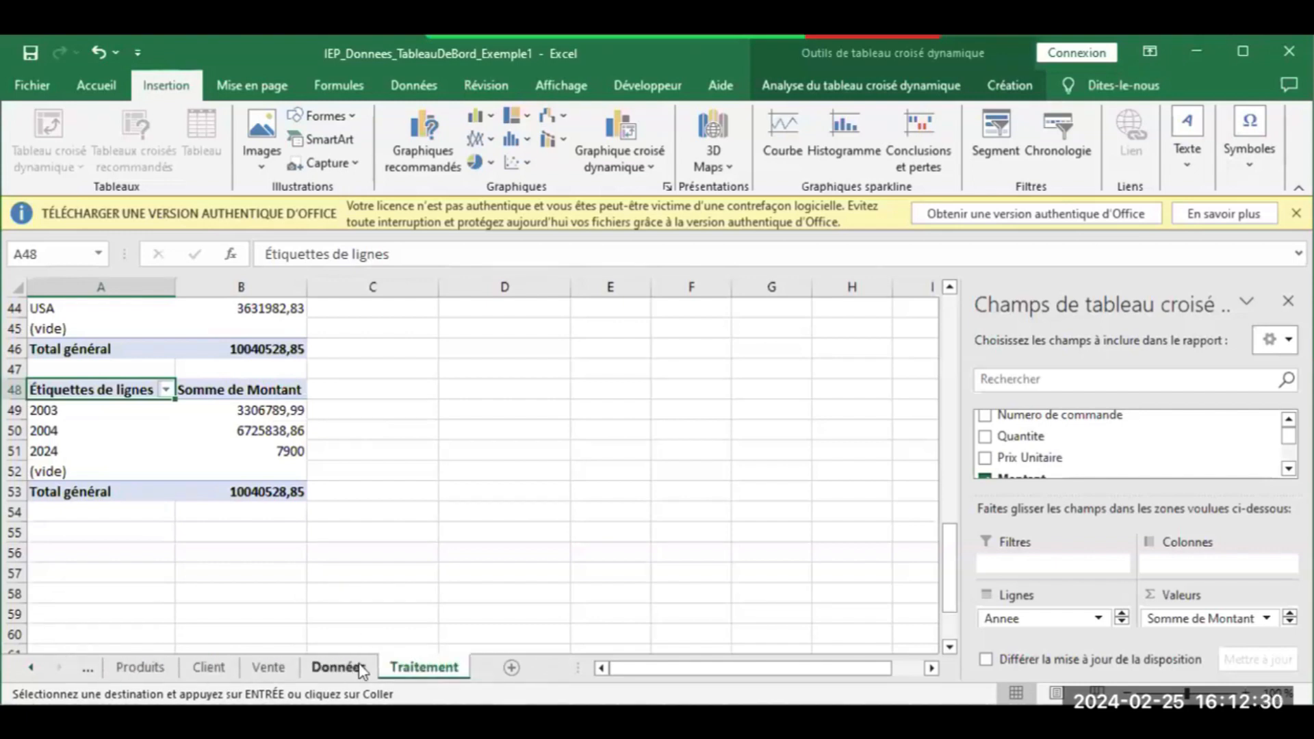
Use Données > Actualiser tout so 2024 reads 607900 and the total 10640528,85
click(335, 667)
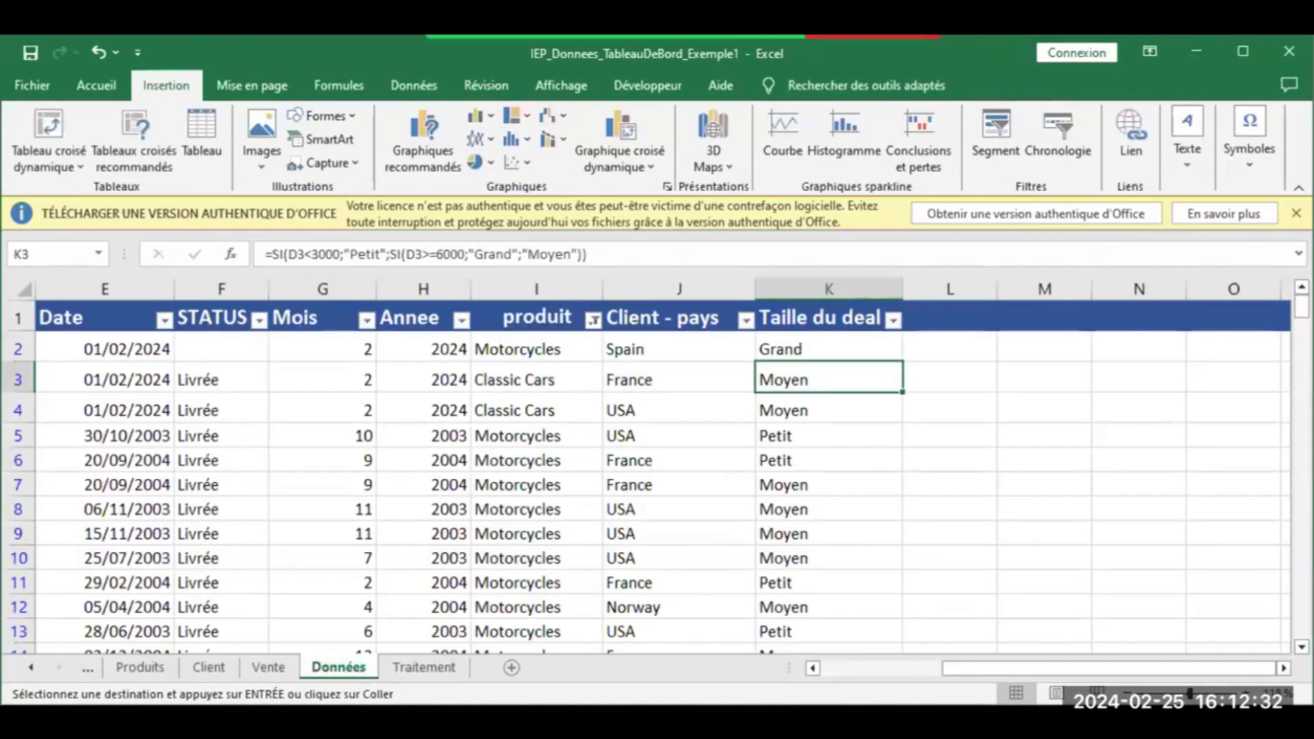
drag(947, 667, 768, 684)
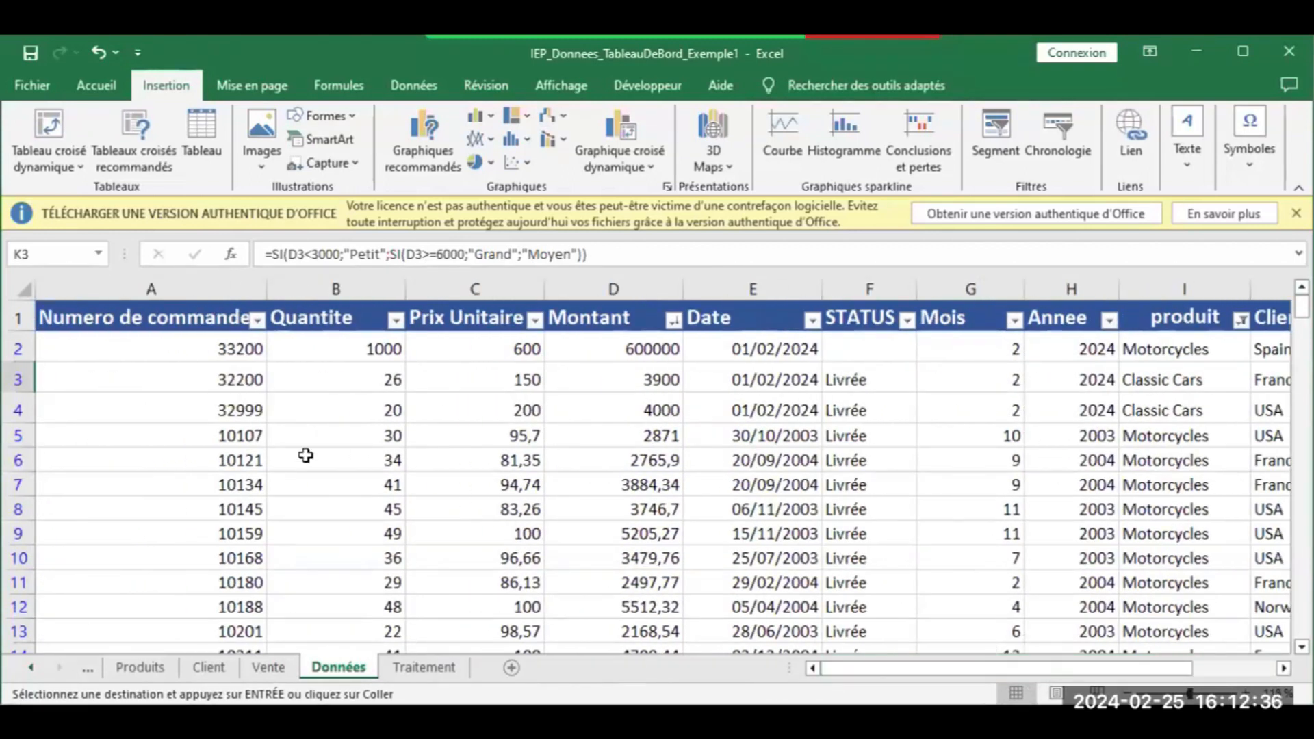
click(422, 667)
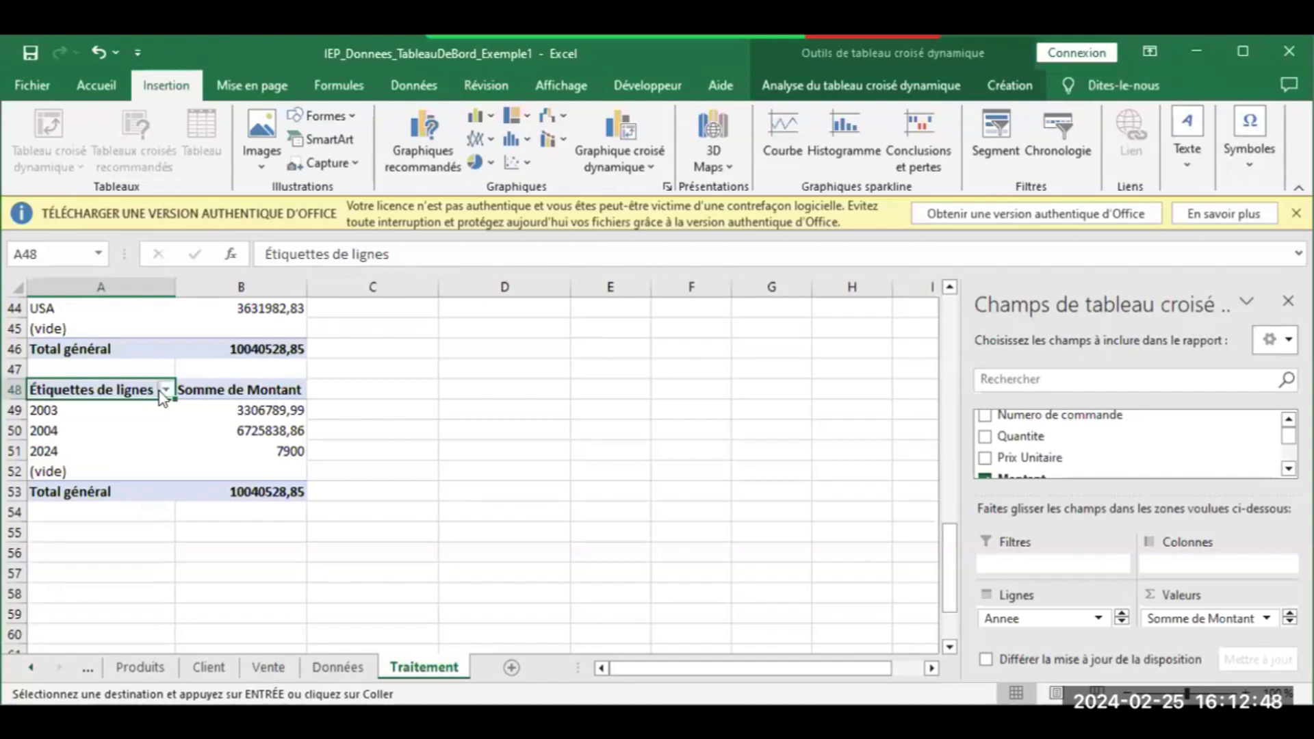
click(419, 87)
click(321, 137)
click(409, 501)
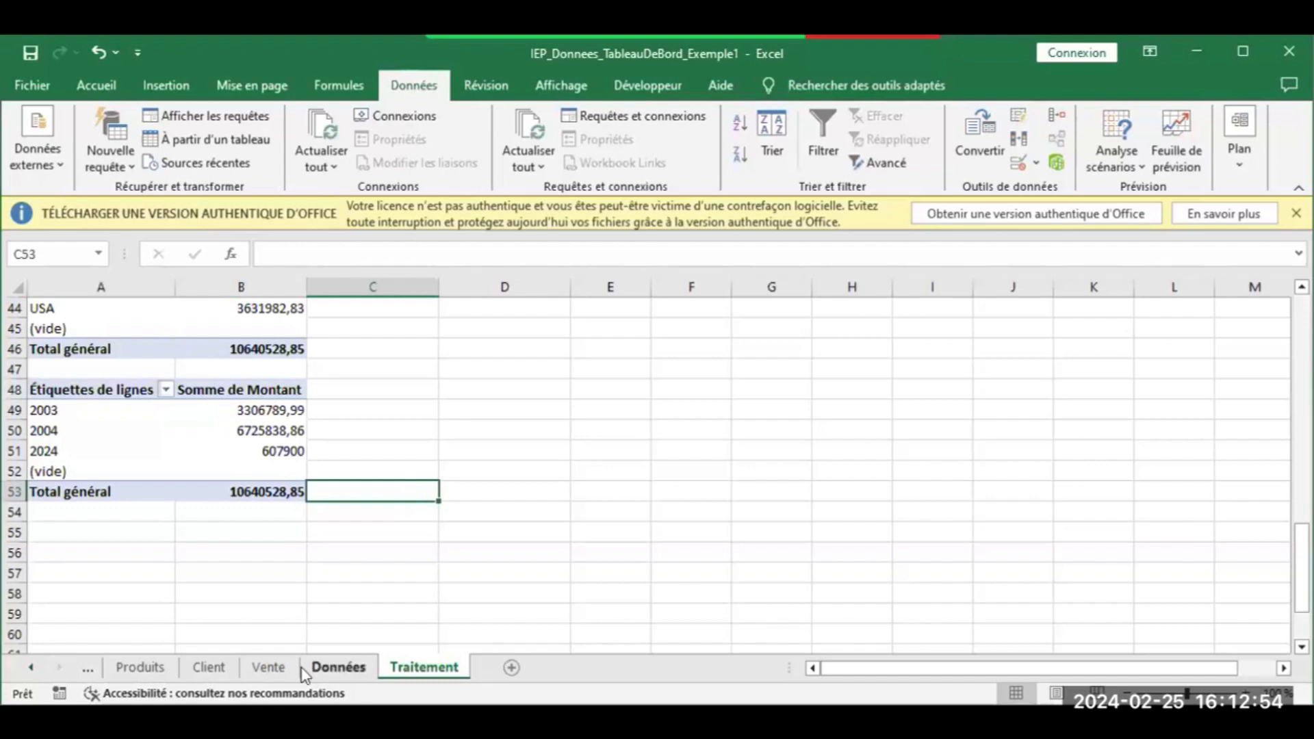
click(335, 667)
Format the sums in B49:B53 with thousand separators and no decimals, e.g. 10 640 529
click(418, 668)
drag(253, 413, 259, 482)
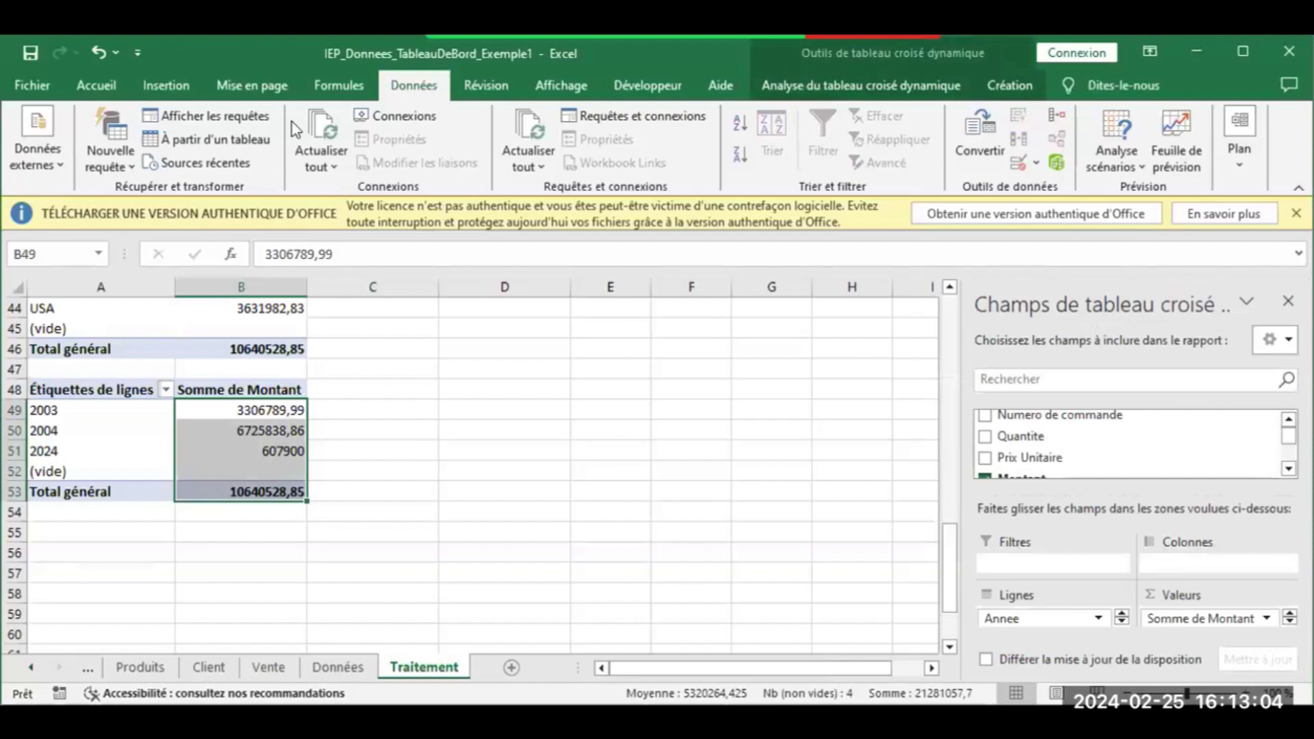
click(96, 85)
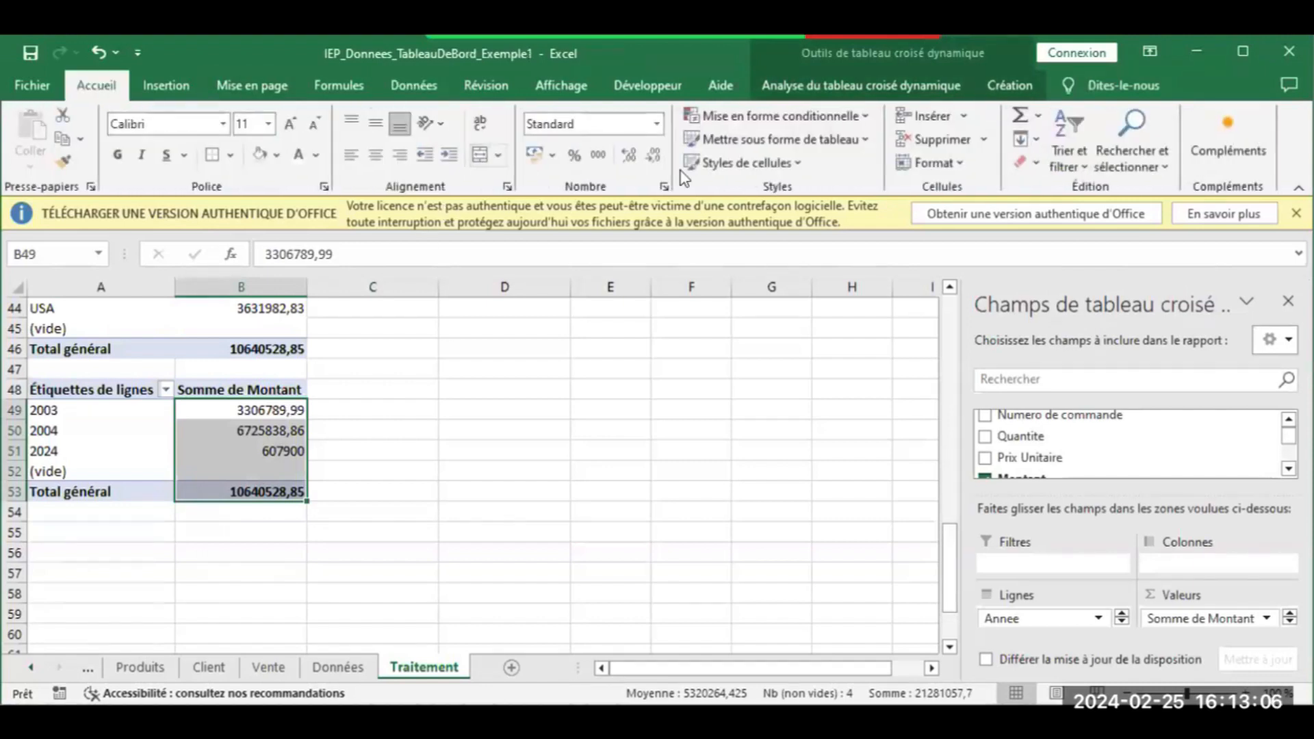
click(602, 156)
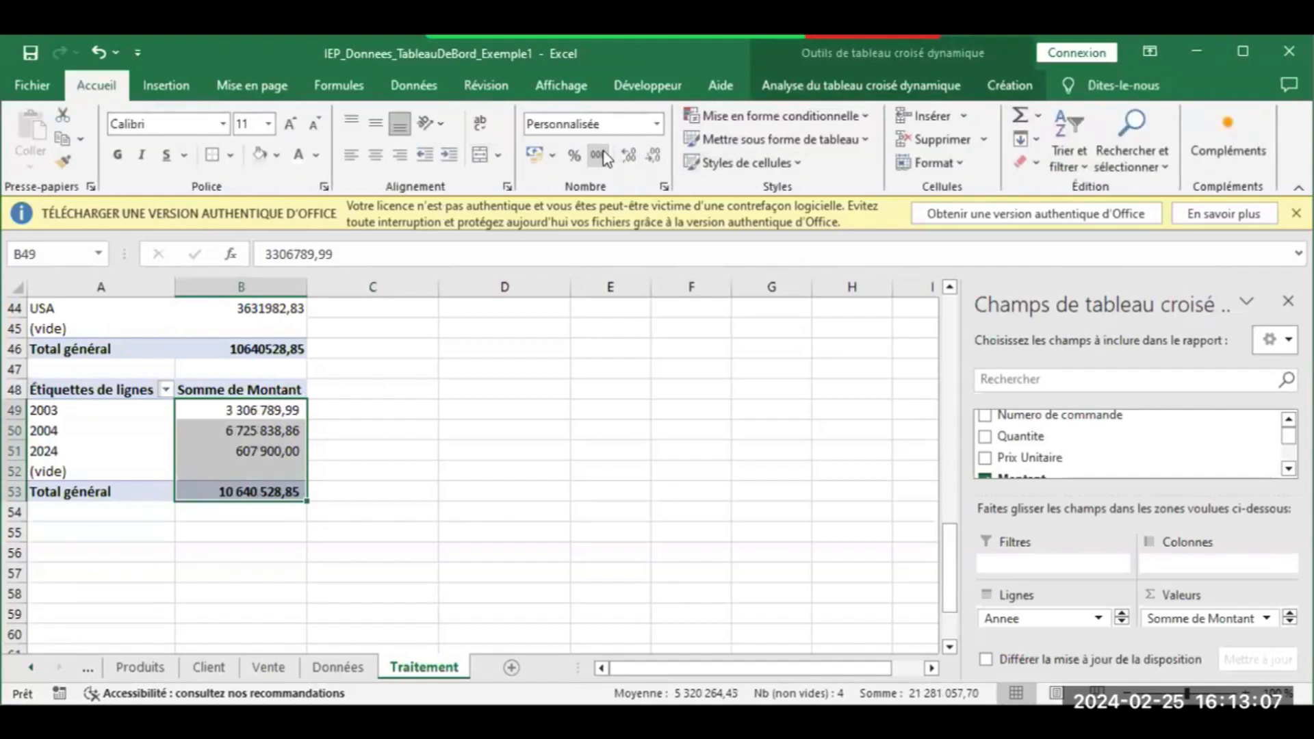
click(644, 162)
click(644, 163)
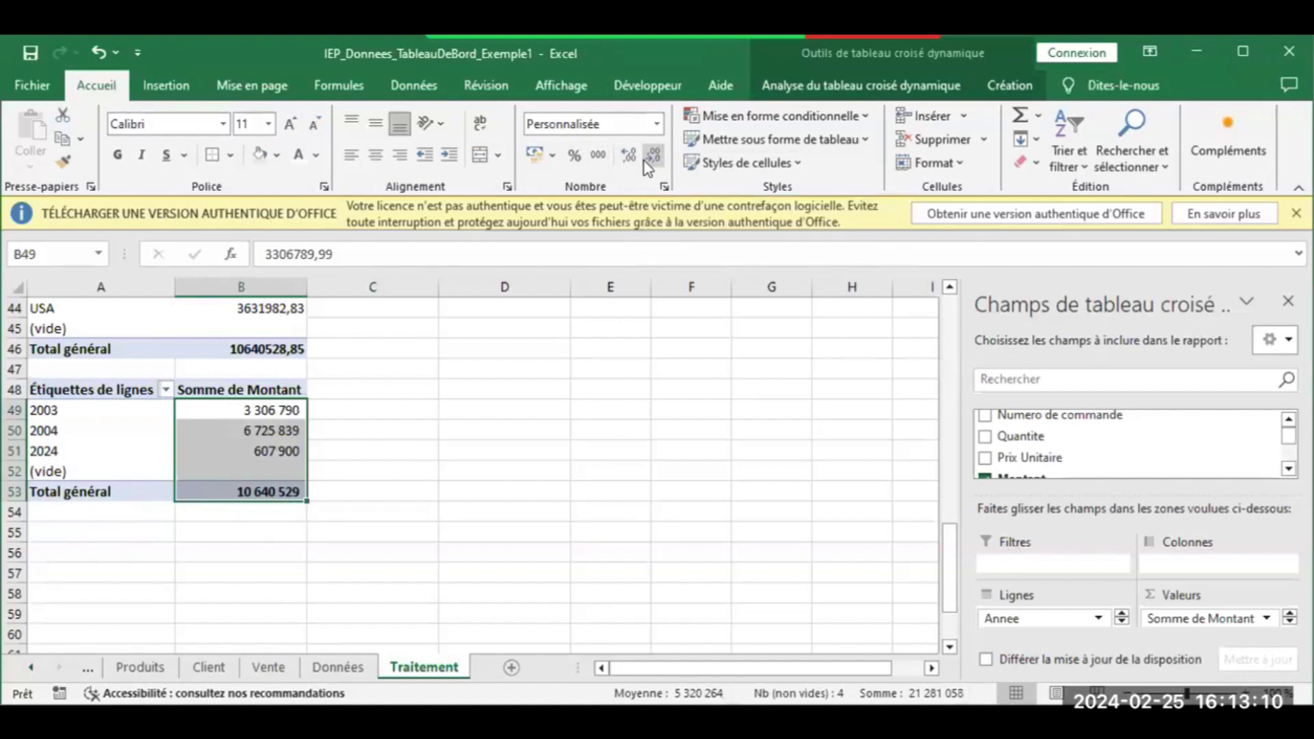
click(439, 531)
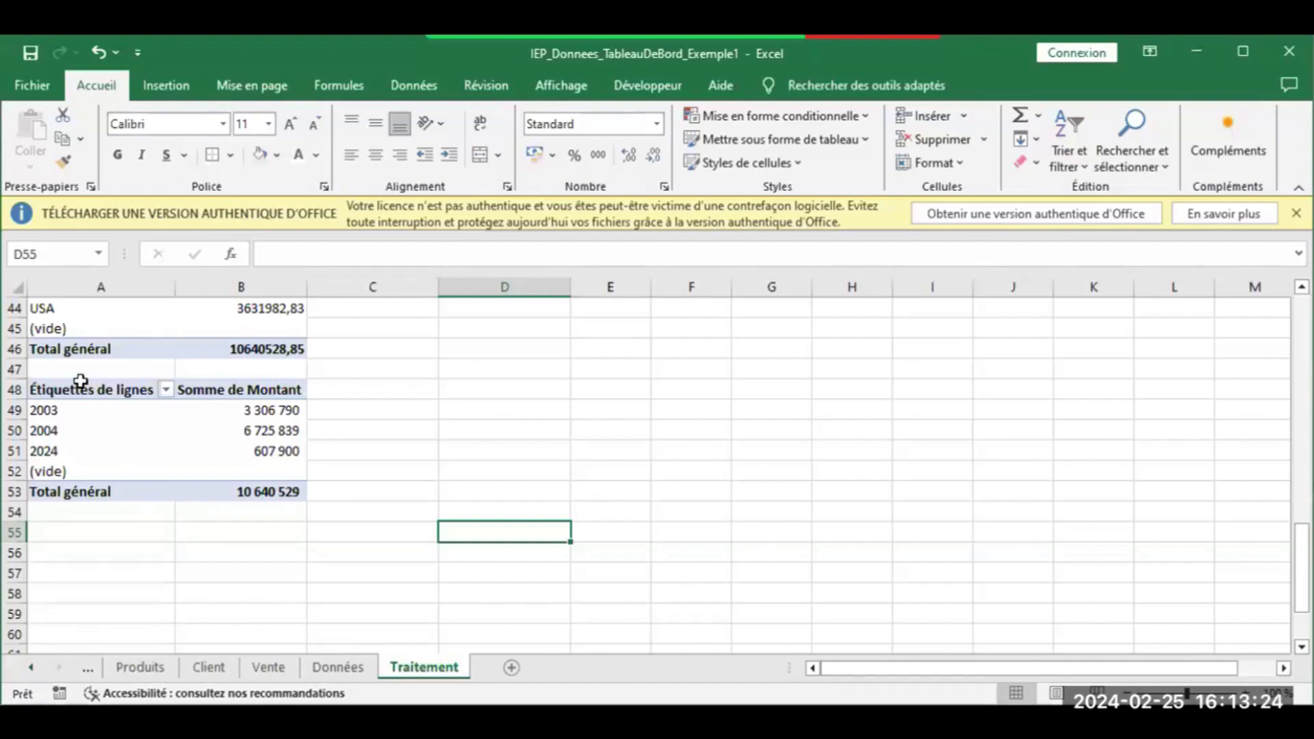
drag(81, 383, 250, 447)
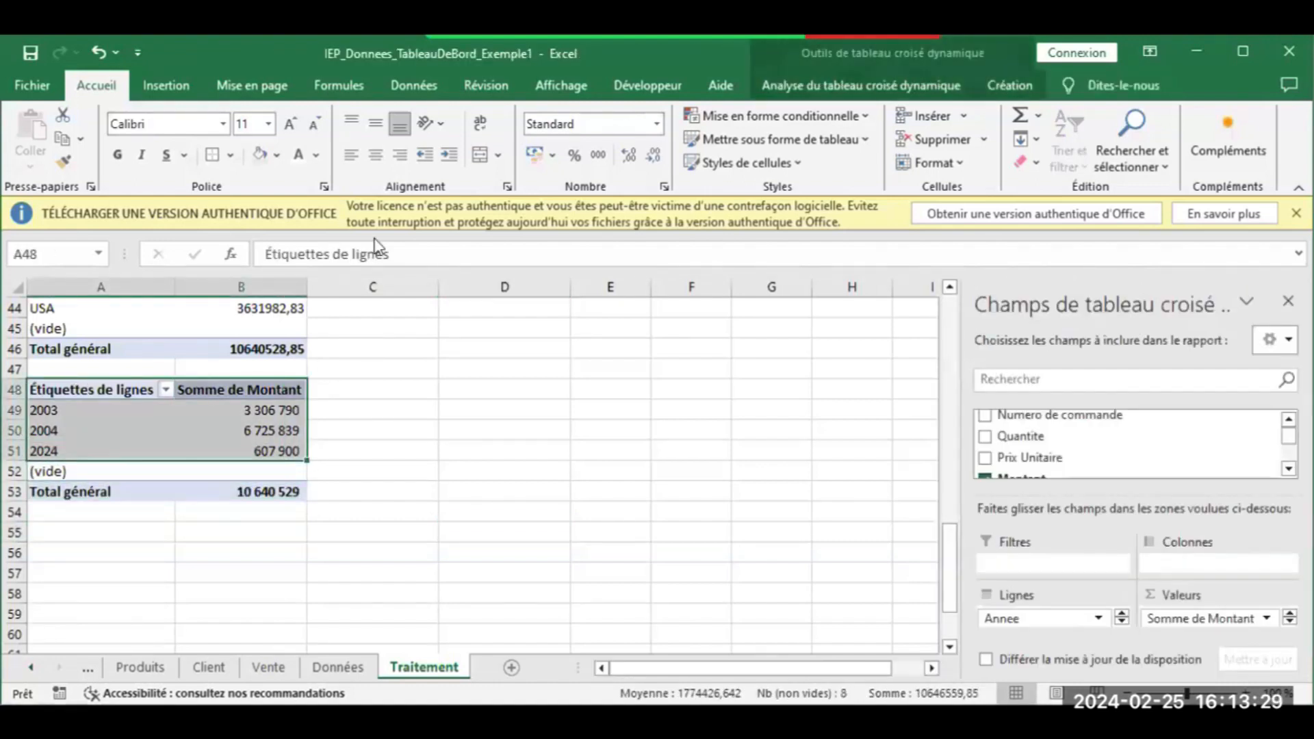
Open Insertion's recommended charts for the yearly revenue pivot table A48:B51
click(189, 91)
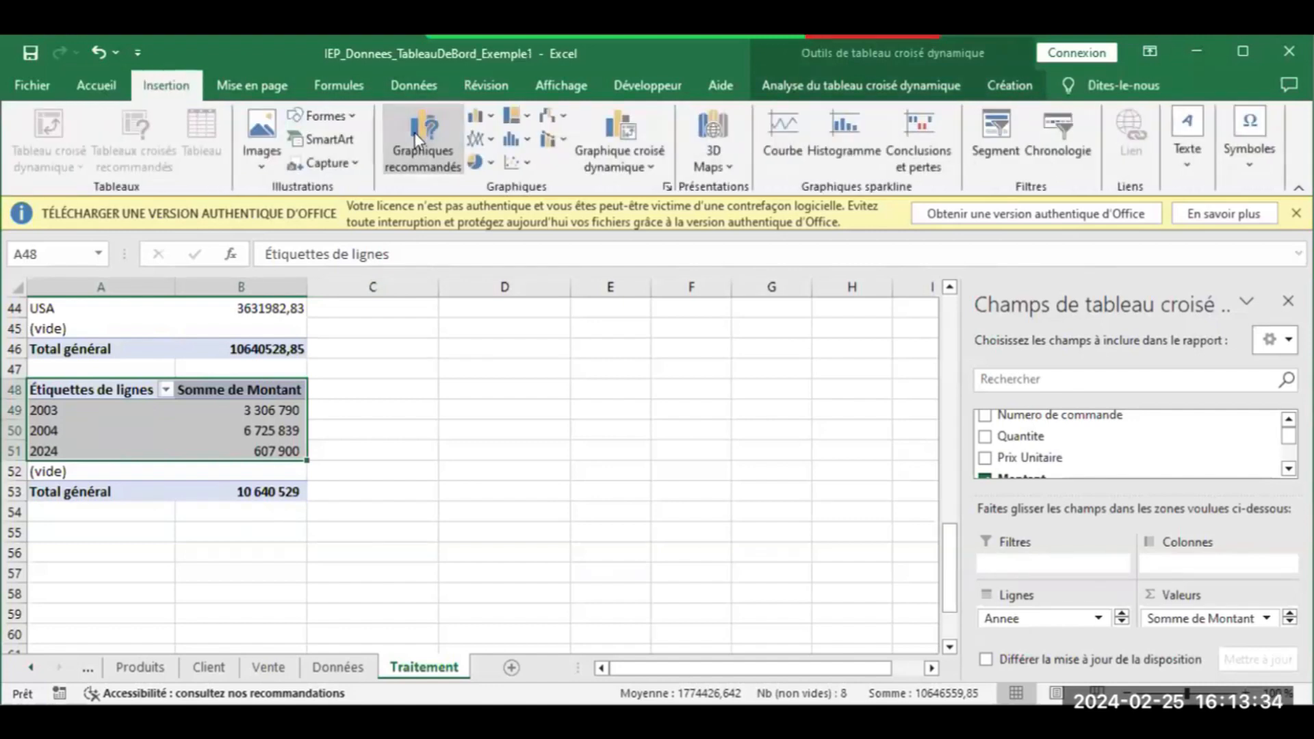
click(415, 135)
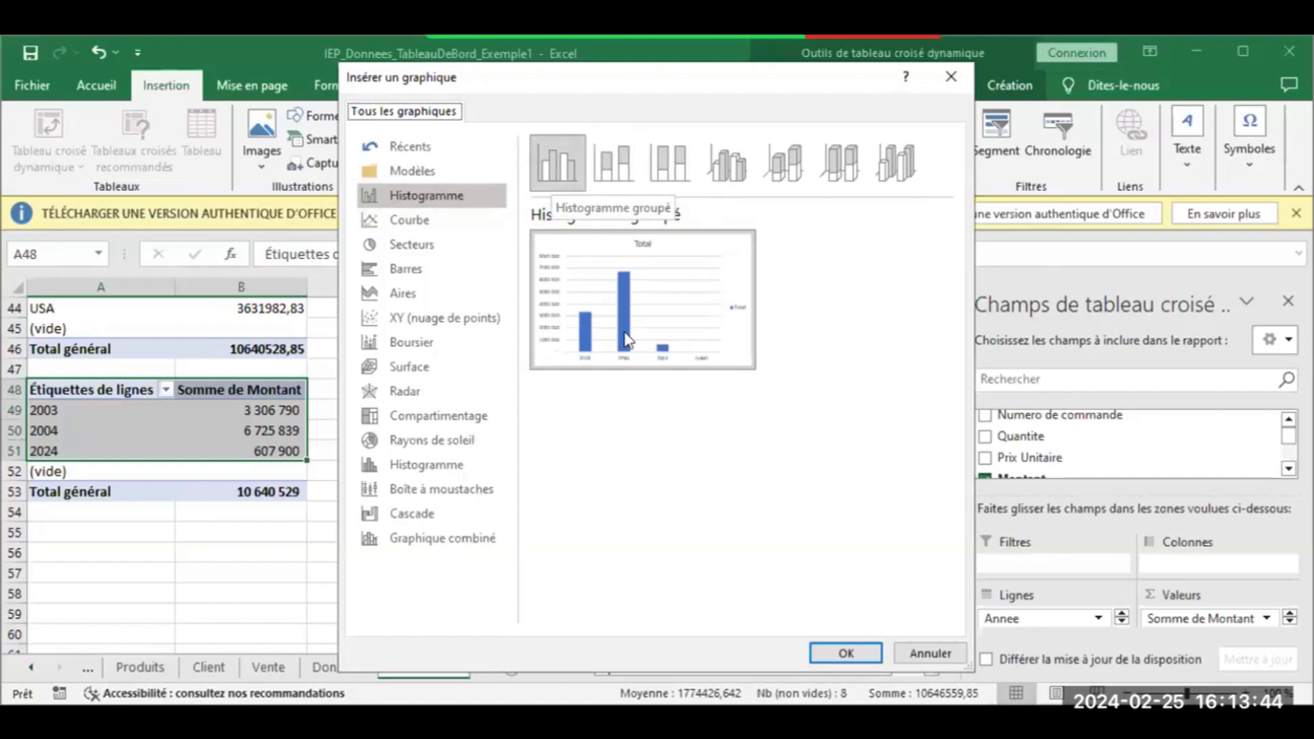
Insert a trial clustered column chart, remove its legend and Total title, then delete the chart
mouse_move(627, 339)
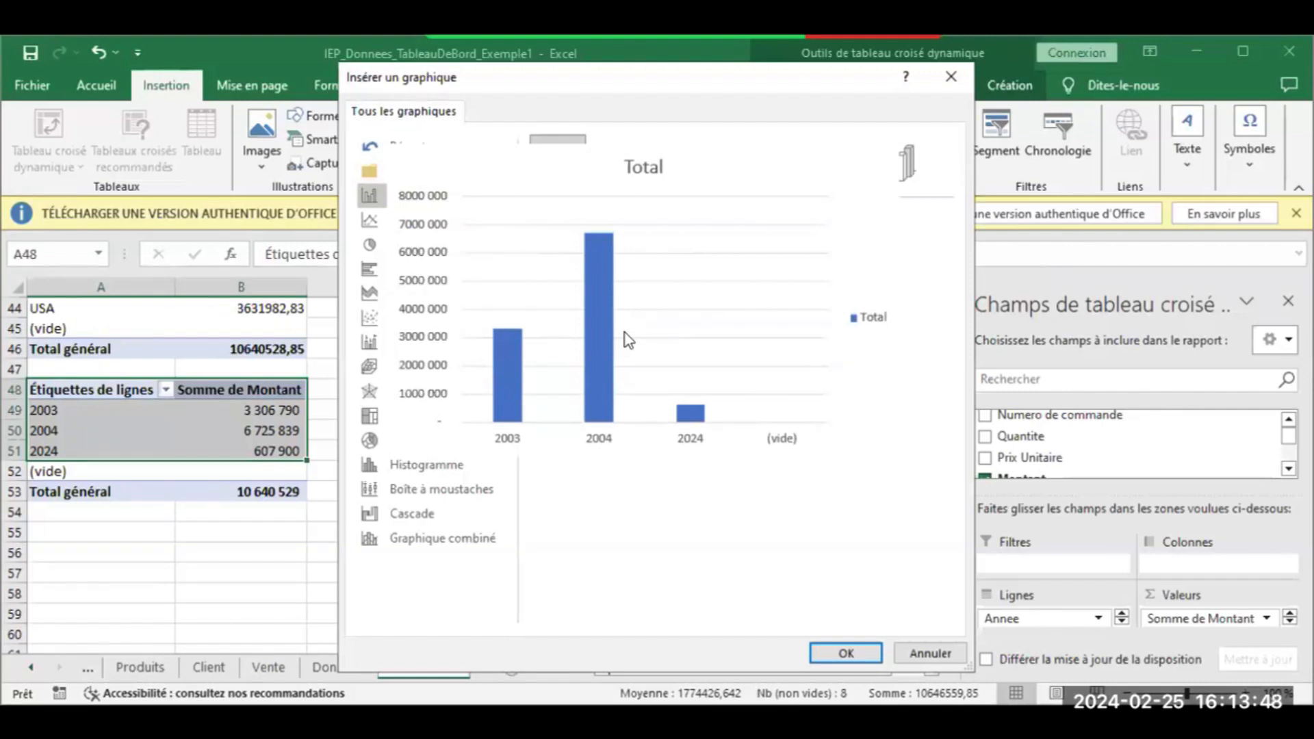
double_click(626, 332)
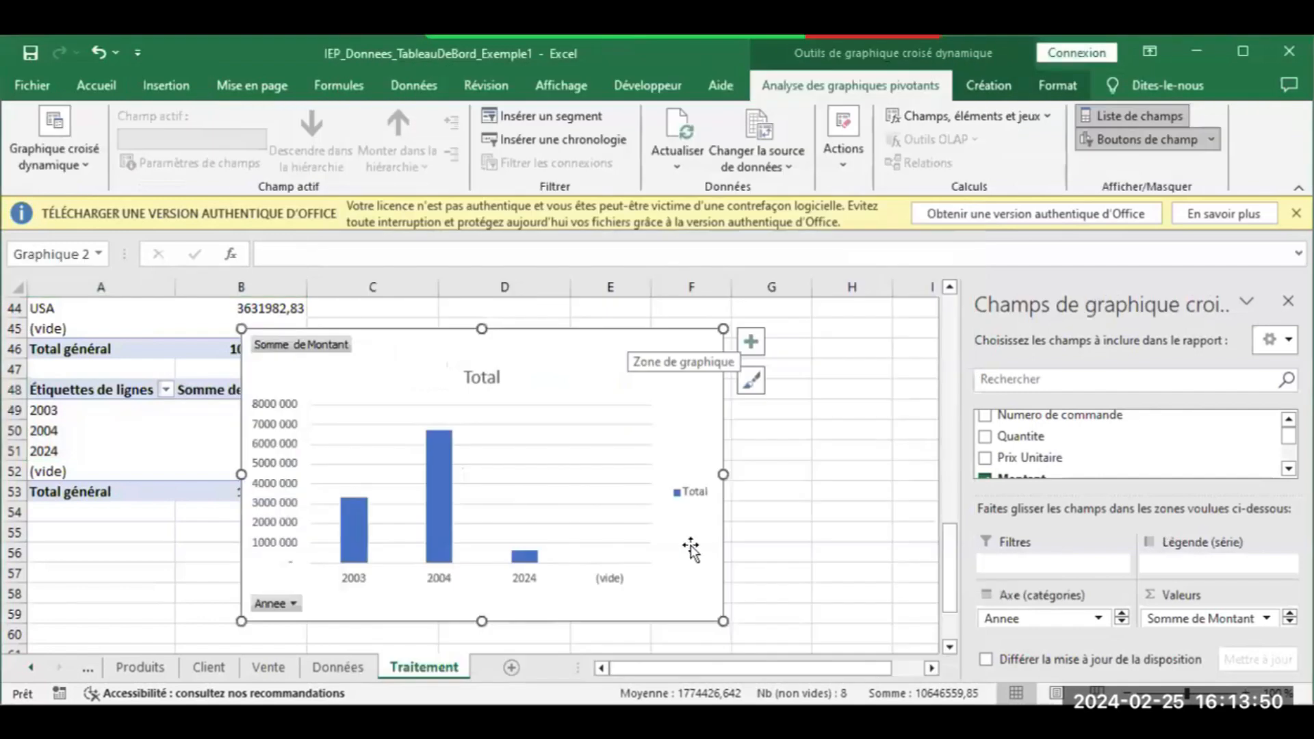
click(685, 501)
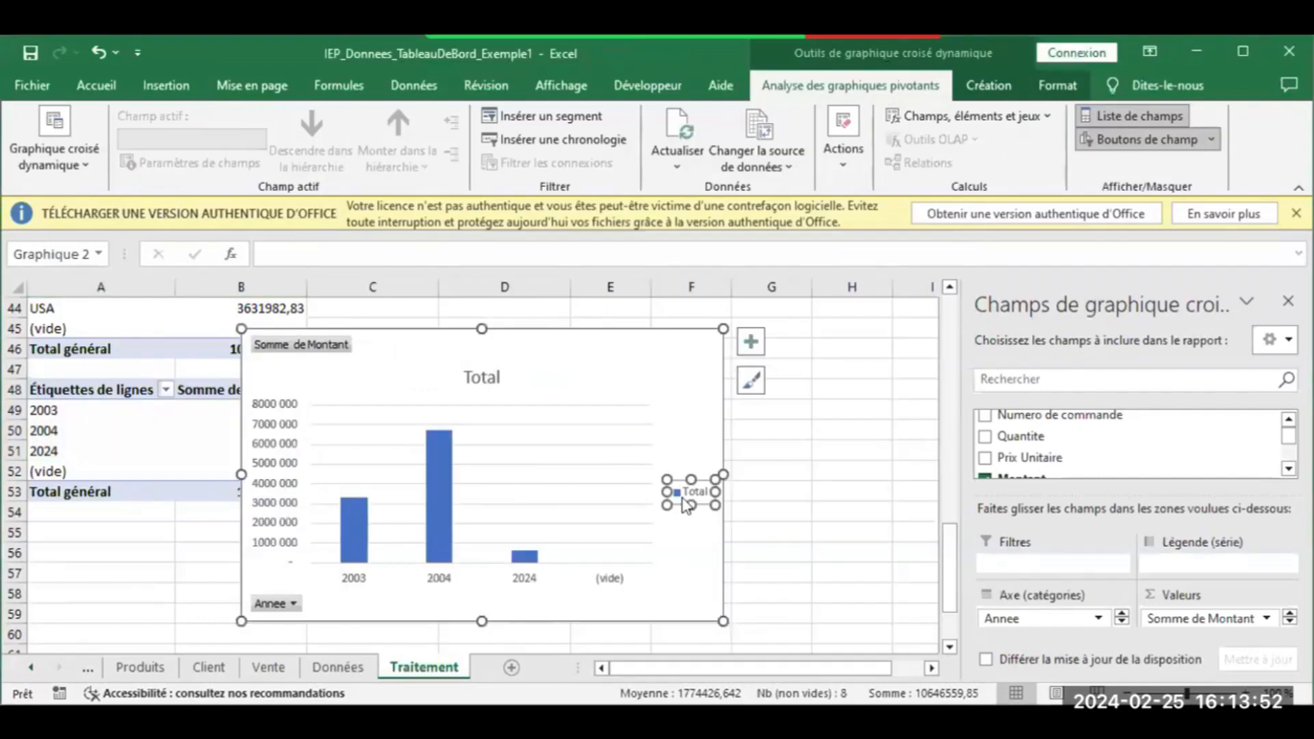
key(Delete)
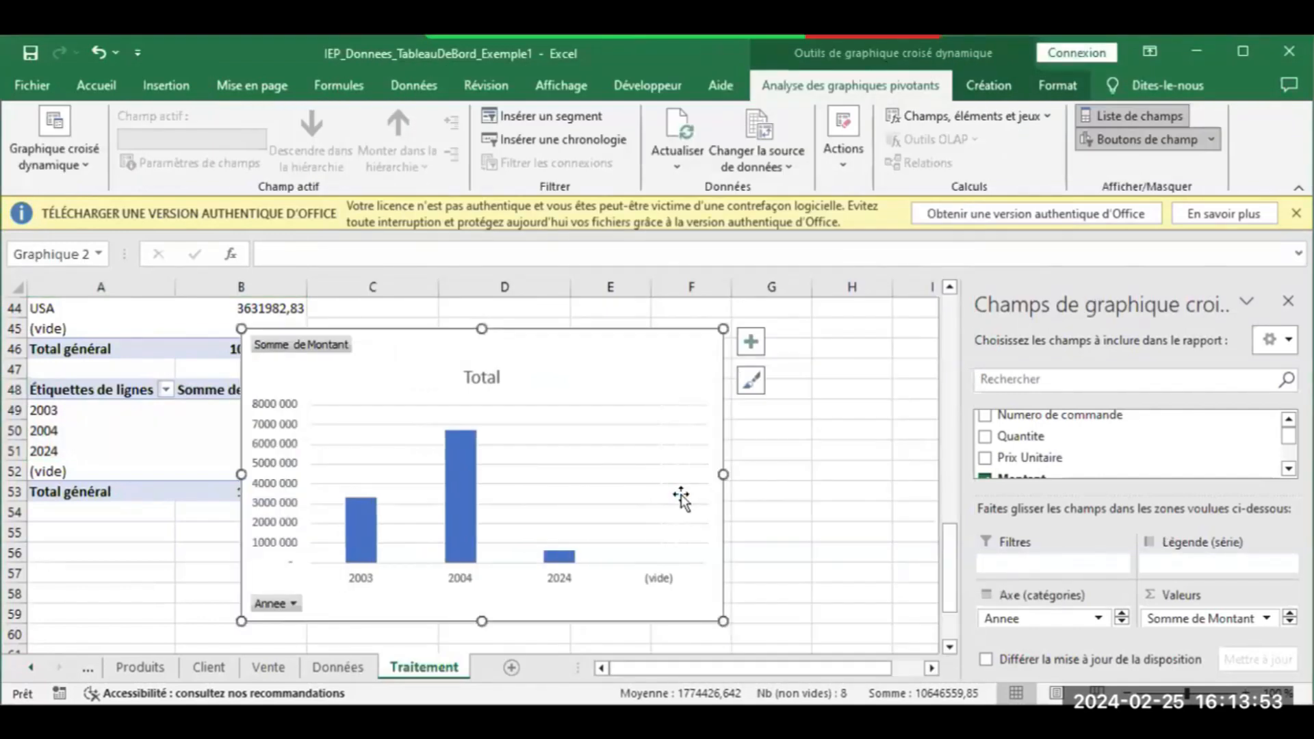
click(662, 584)
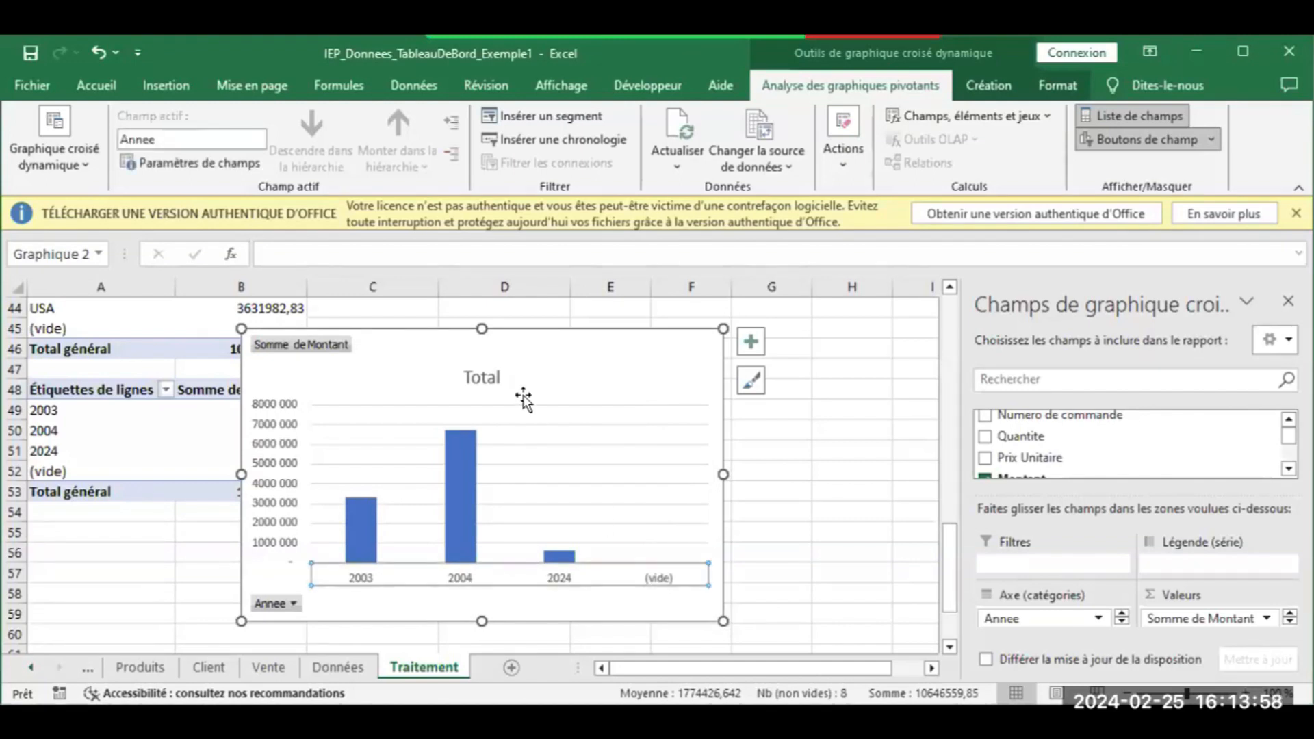
click(498, 377)
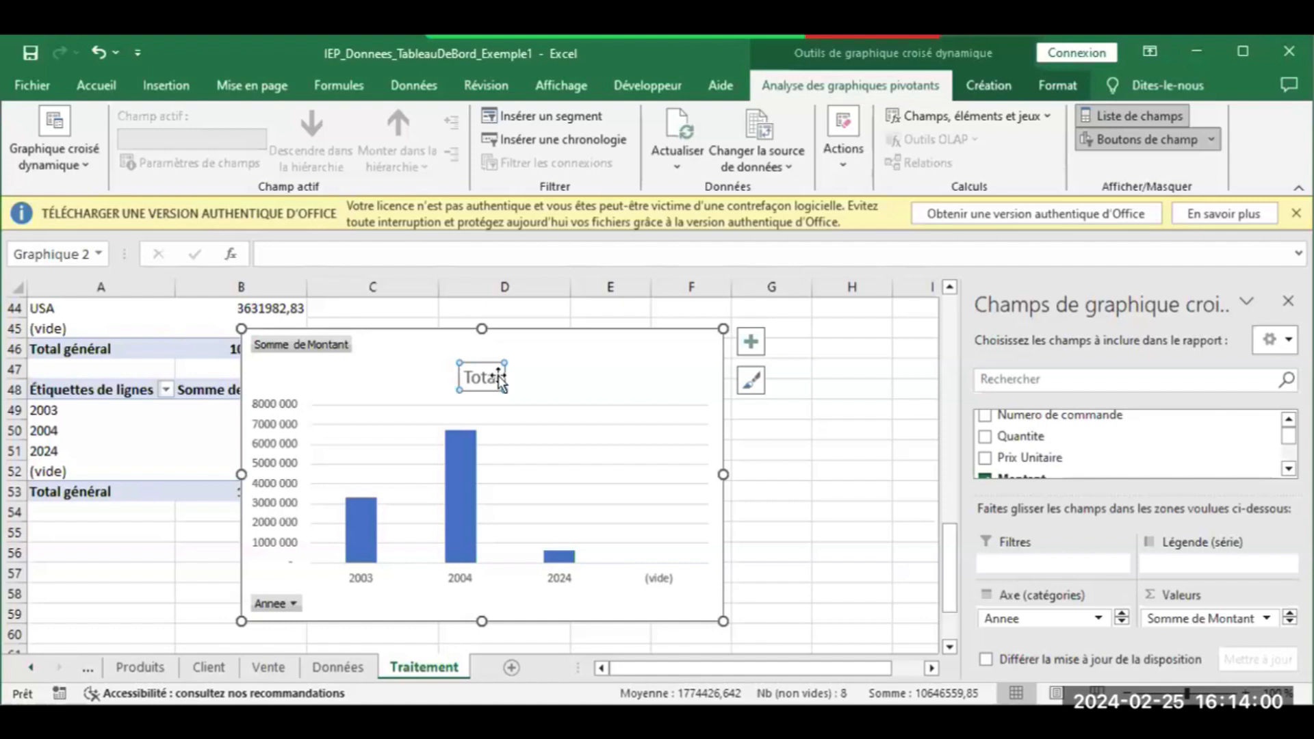
key(Delete)
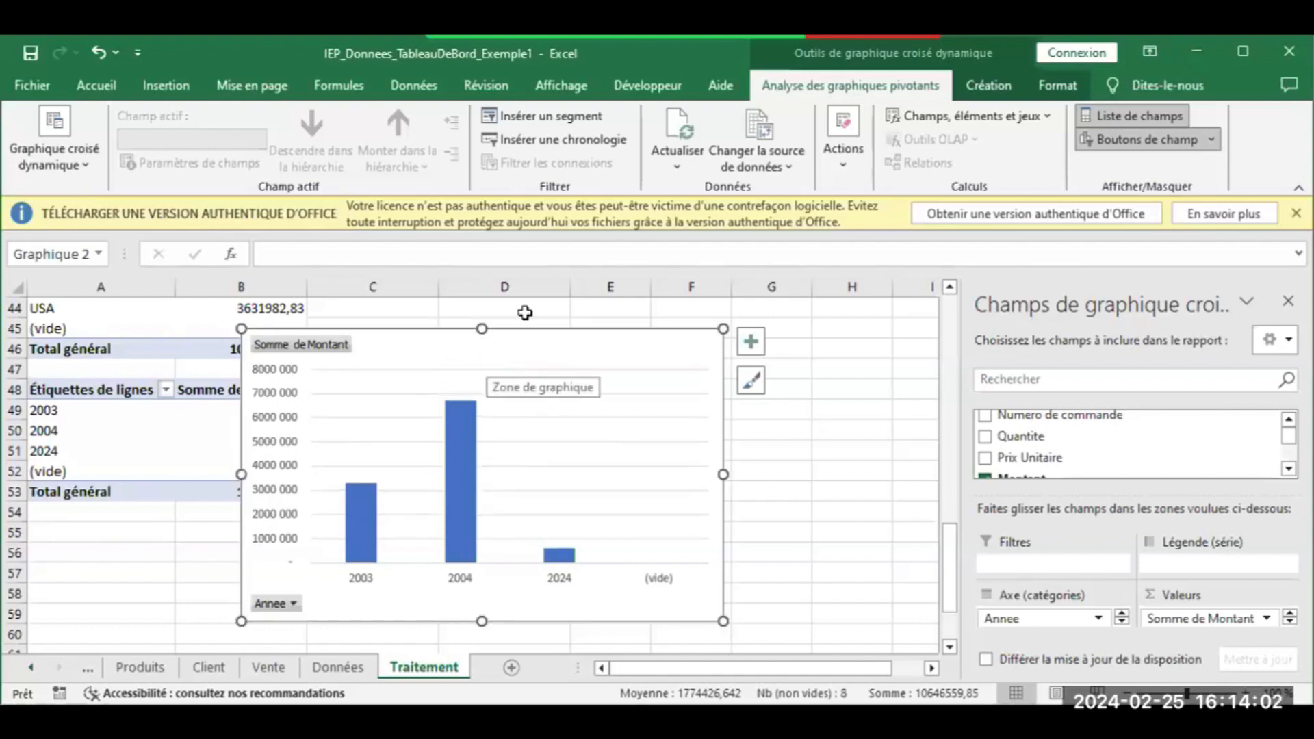
key(Delete)
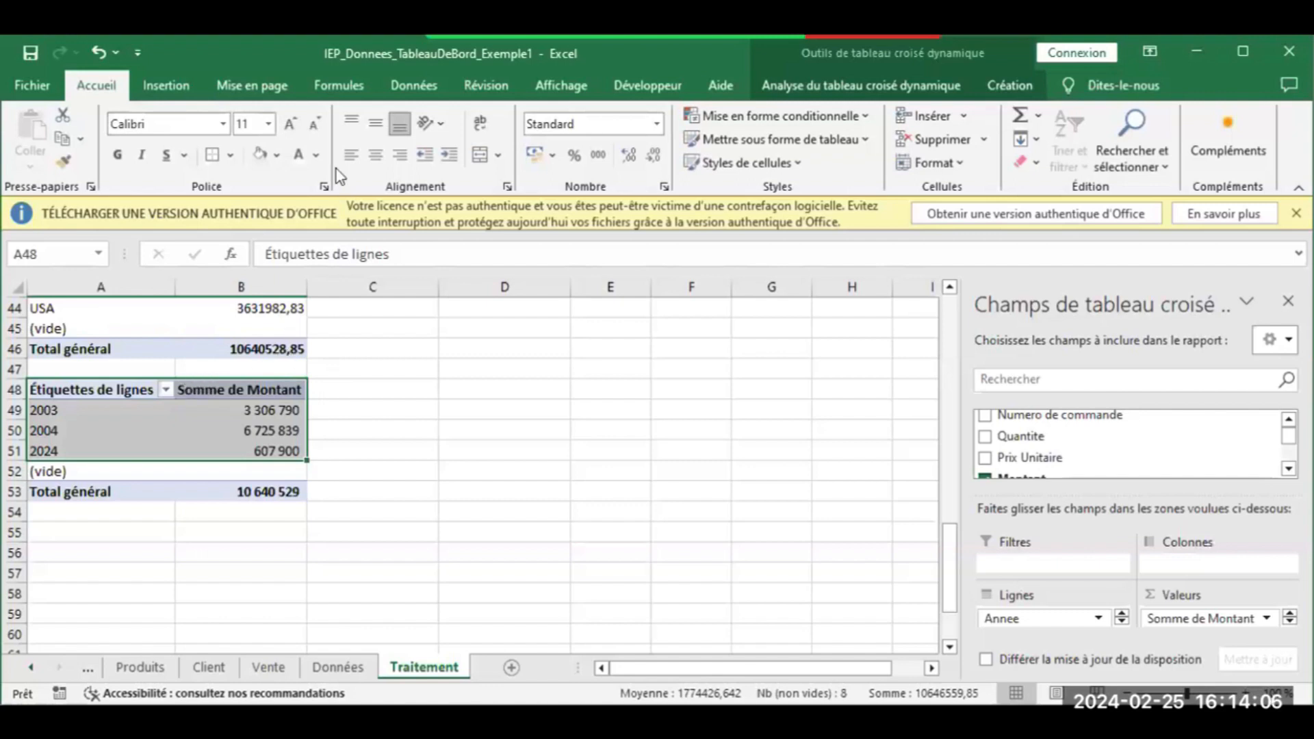
Insert a clustered bar chart of Somme de Montant by year and drag it beside the pivot
click(172, 81)
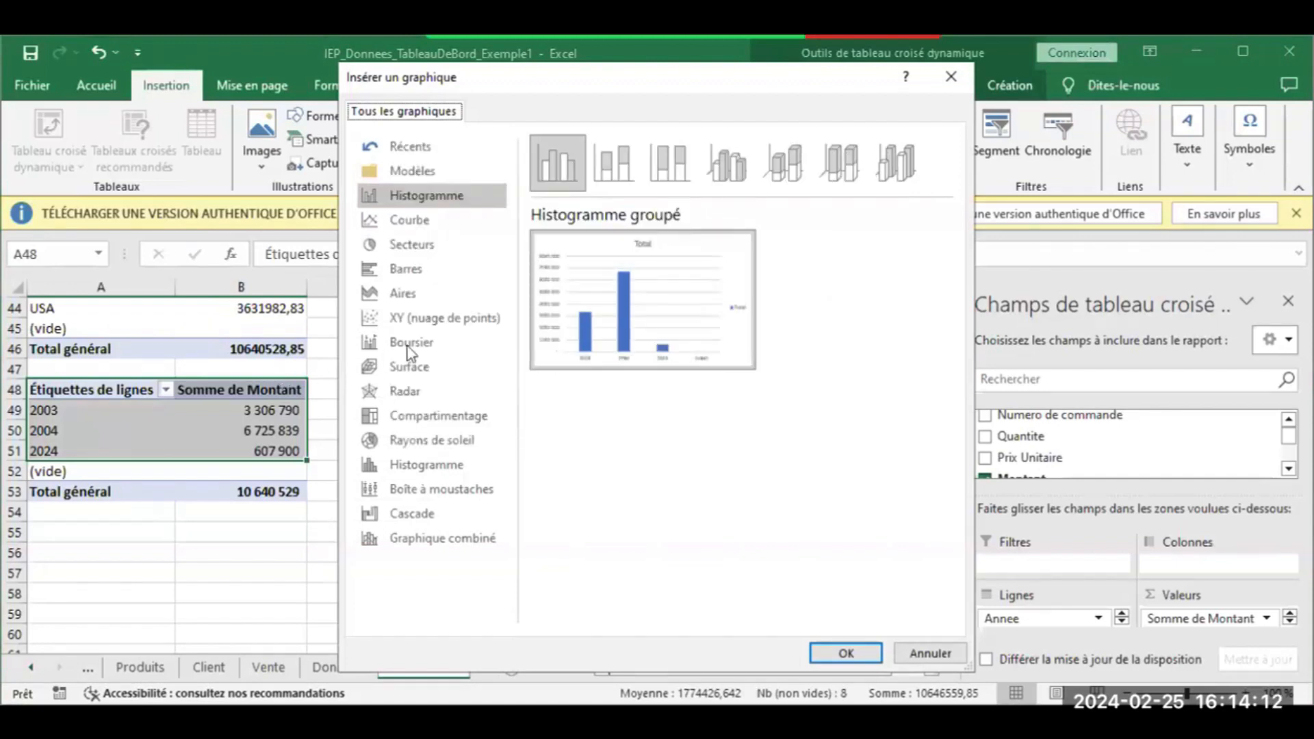
click(614, 166)
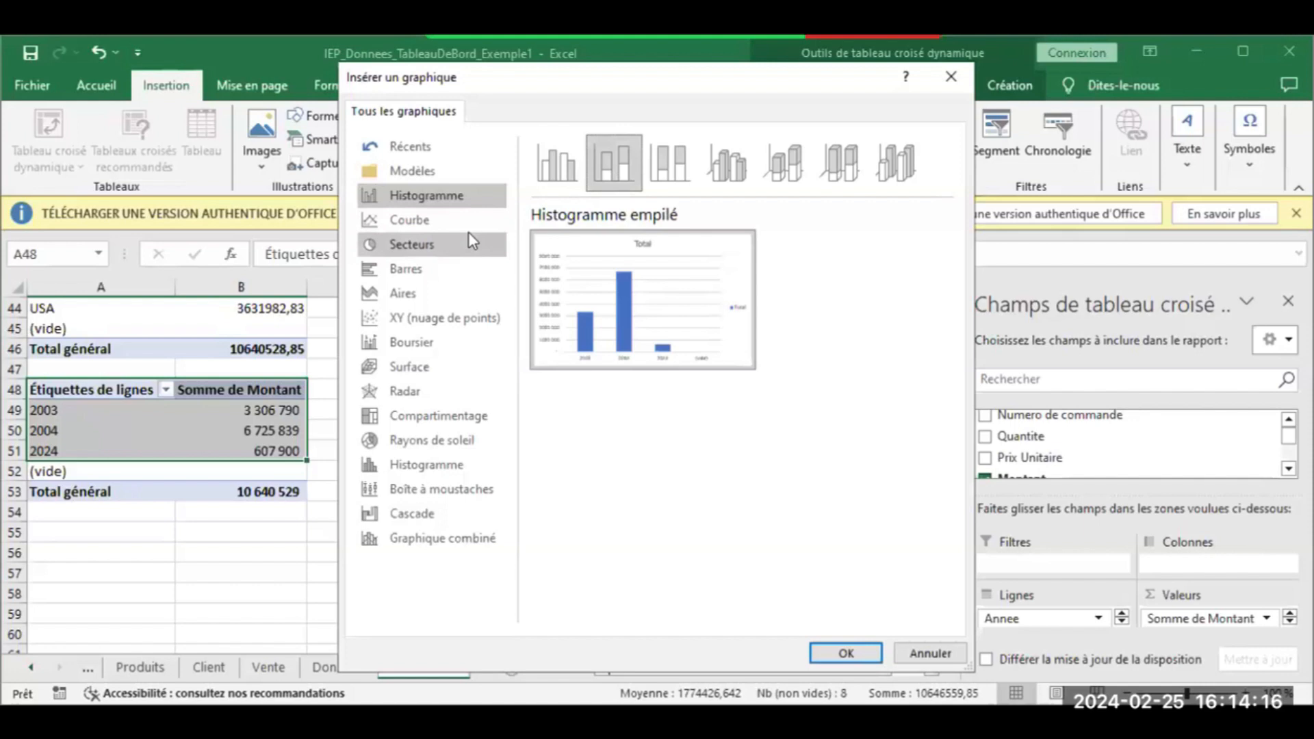
click(455, 272)
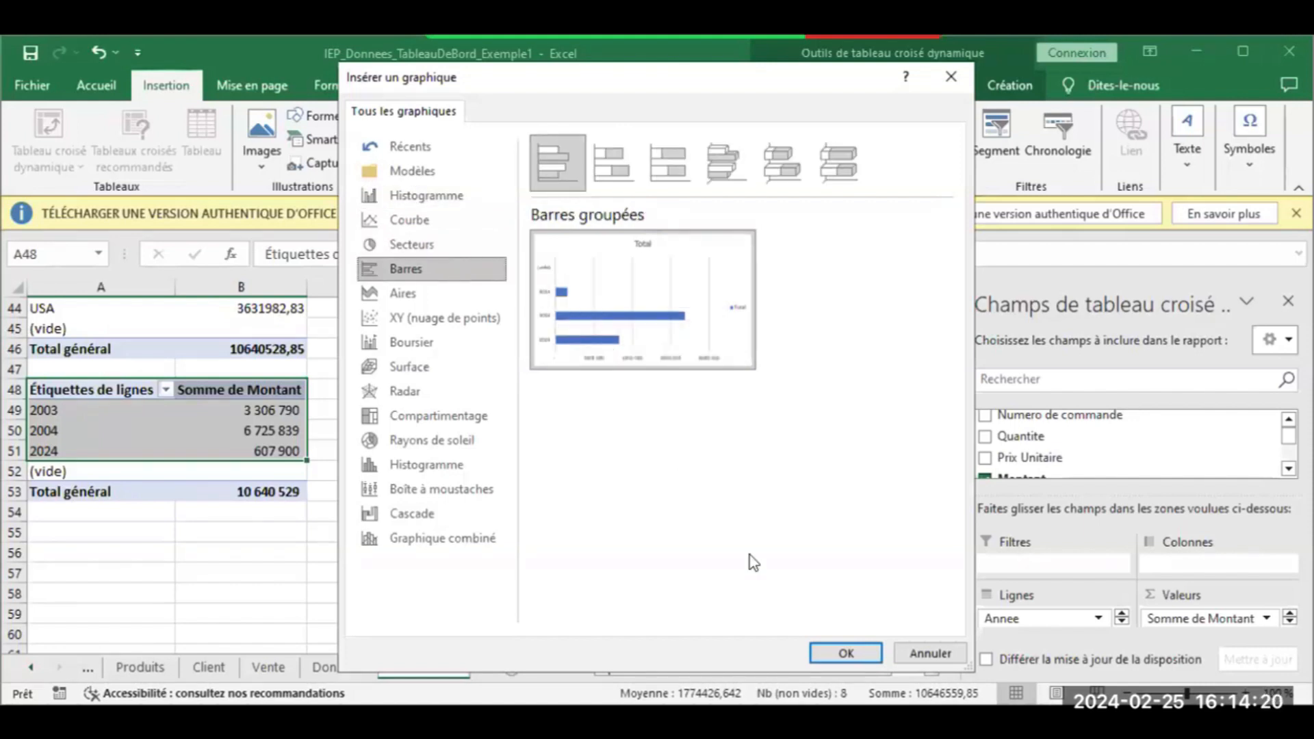
click(824, 654)
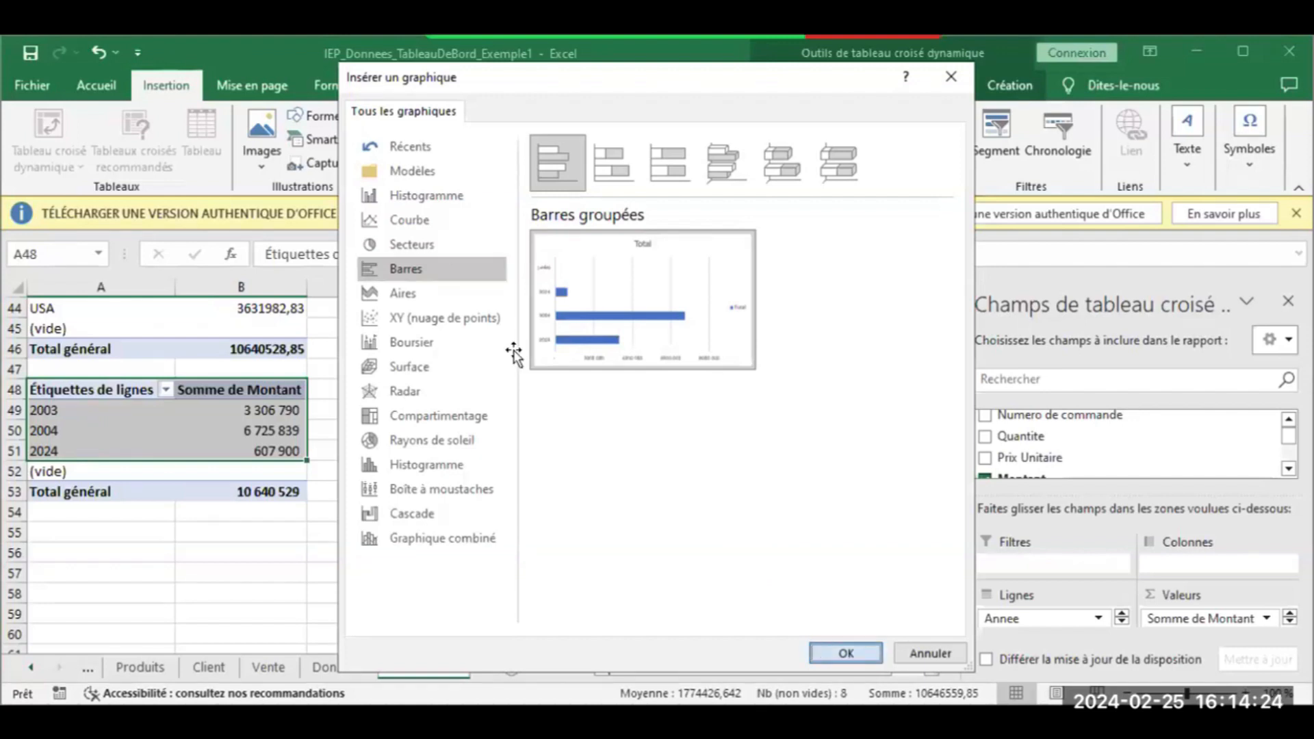
drag(537, 328, 596, 297)
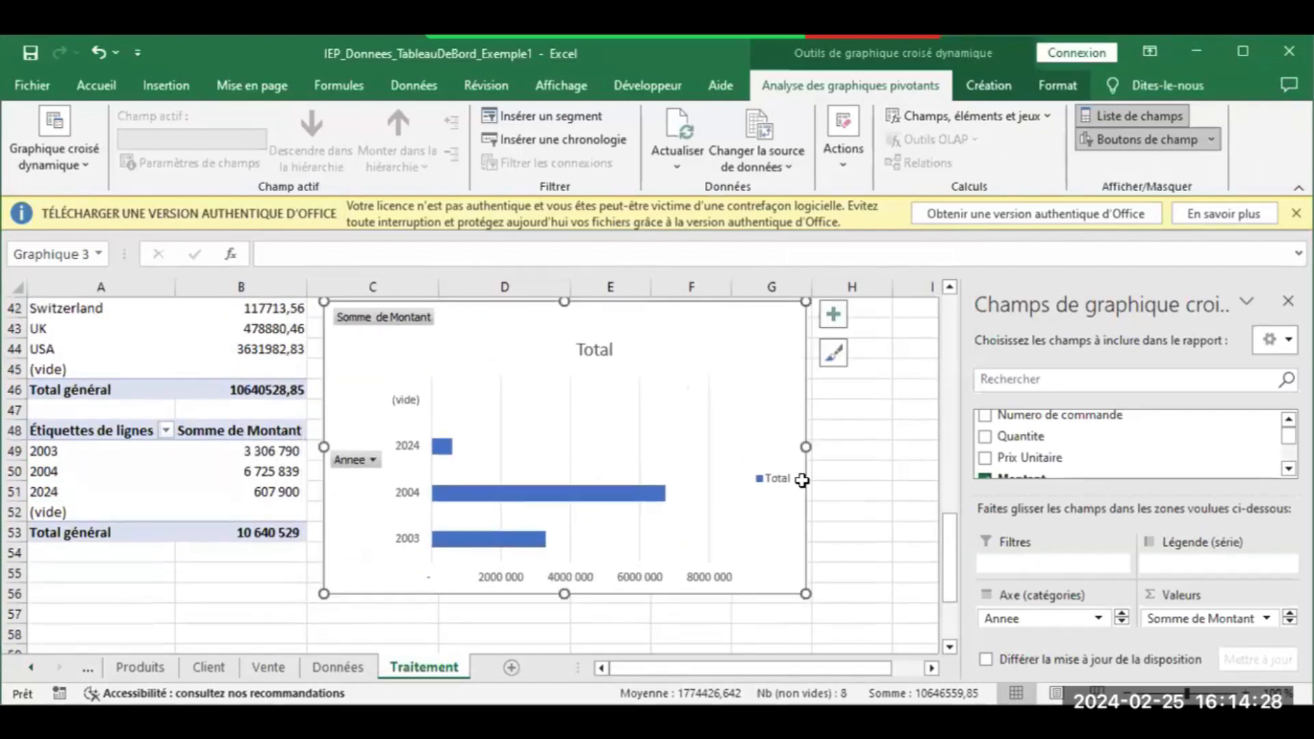
Widen the bar chart and delete its value axis and Total legend
drag(805, 447, 837, 449)
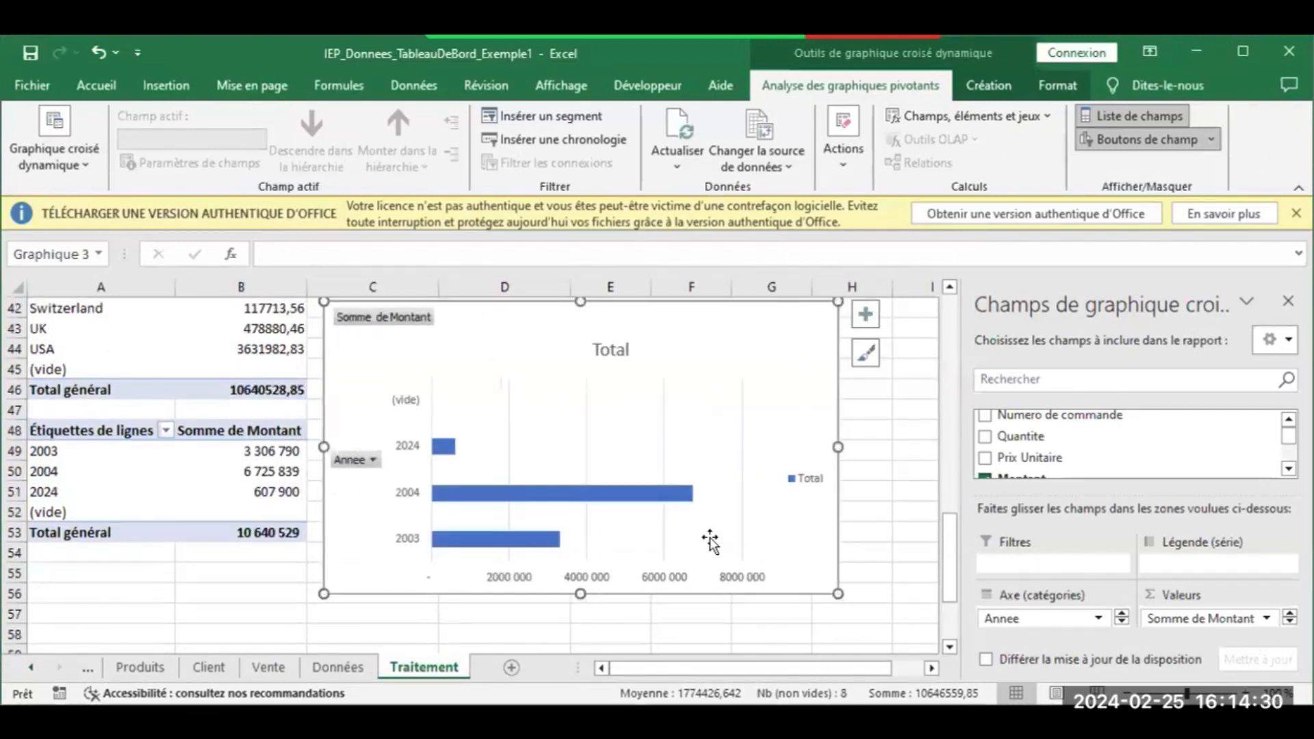
click(670, 578)
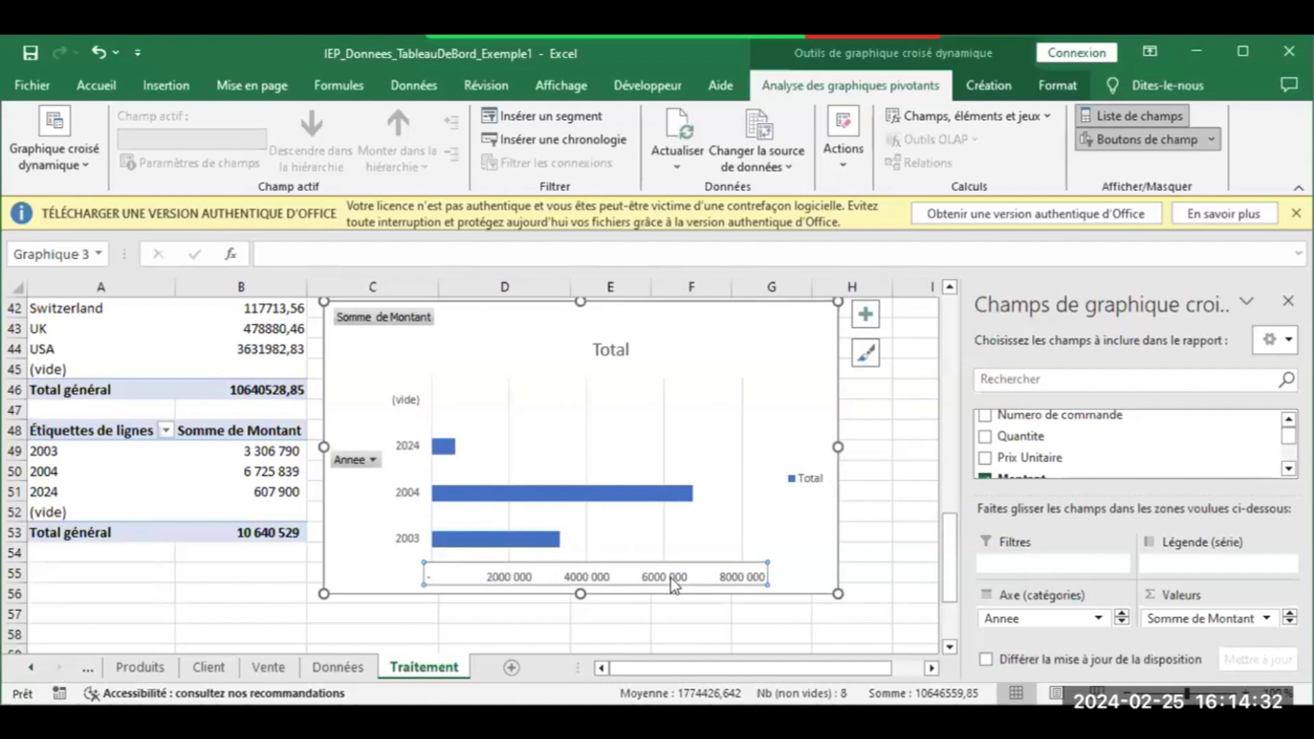
key(Delete)
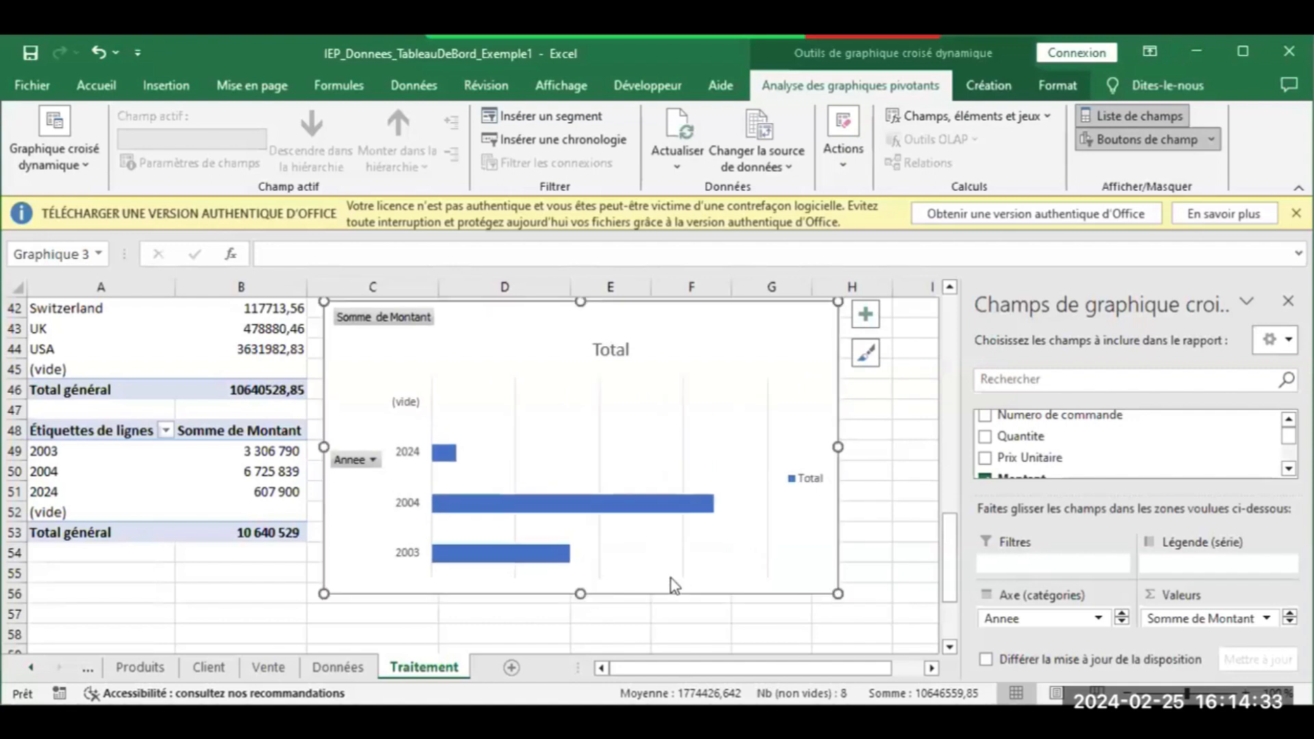
click(818, 474)
key(Delete)
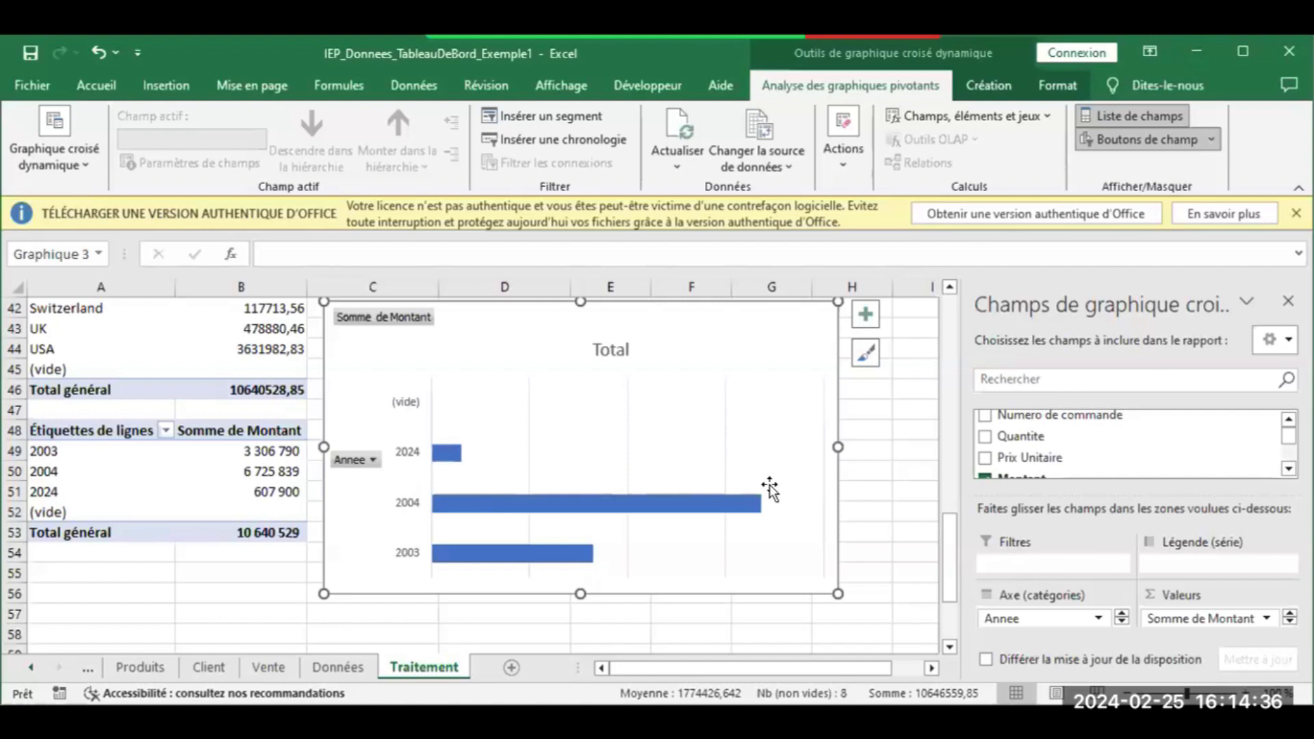
Add data labels showing each year's revenue (3 306 790, 6 725 839, 607 900) on the bars
click(866, 323)
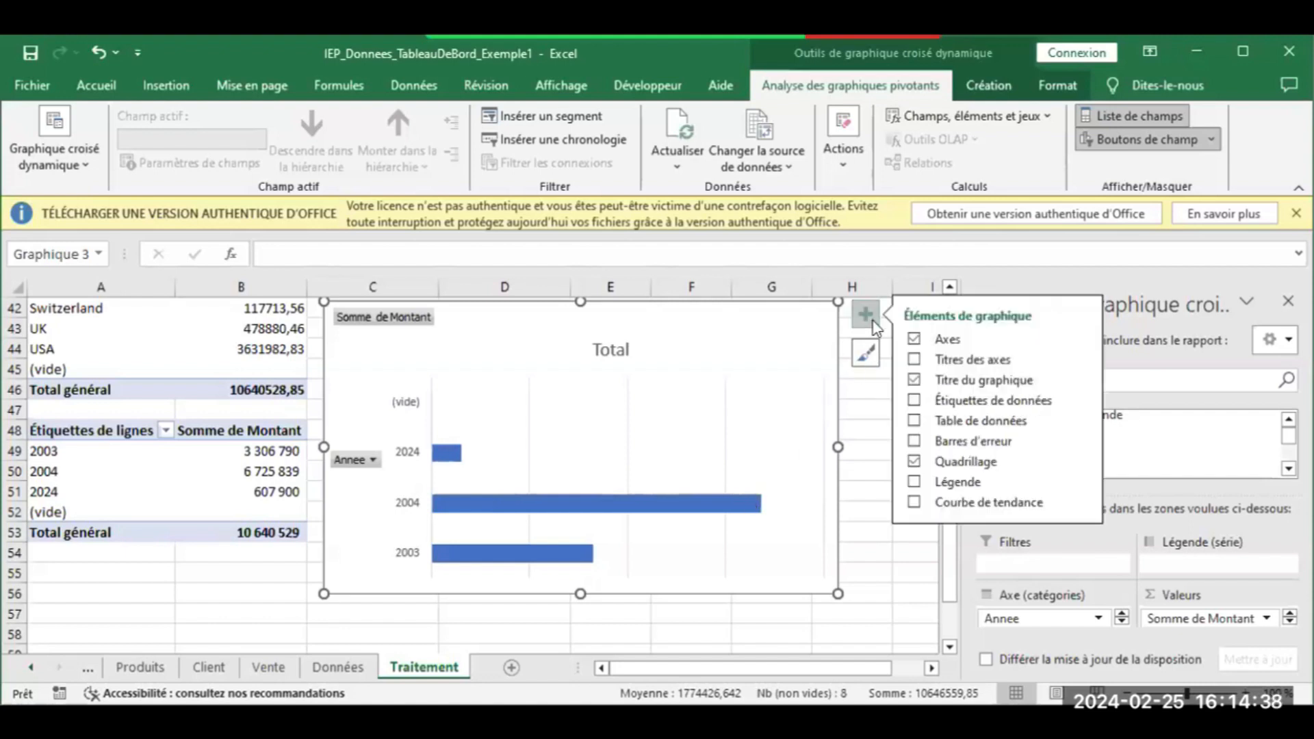
click(944, 404)
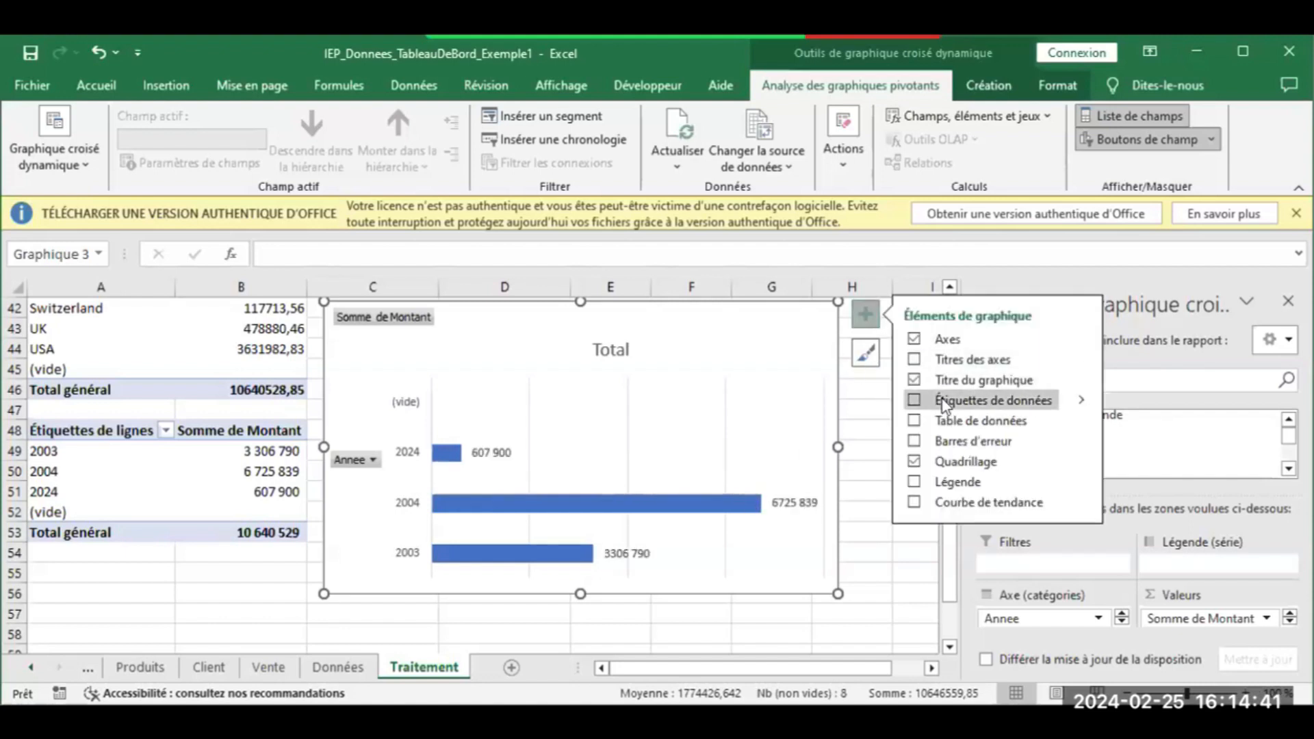
click(1082, 401)
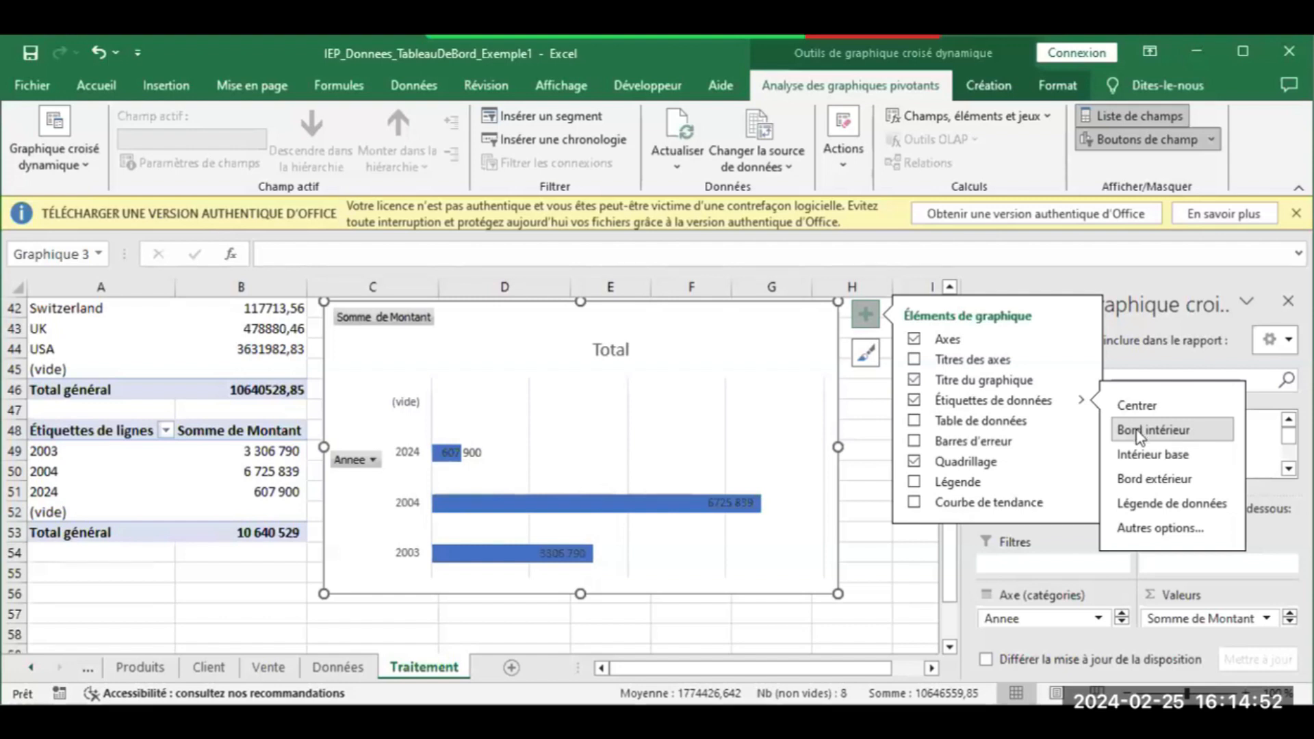
Give the data labels a solid orange text fill, then close the formatting and field panes
click(1158, 528)
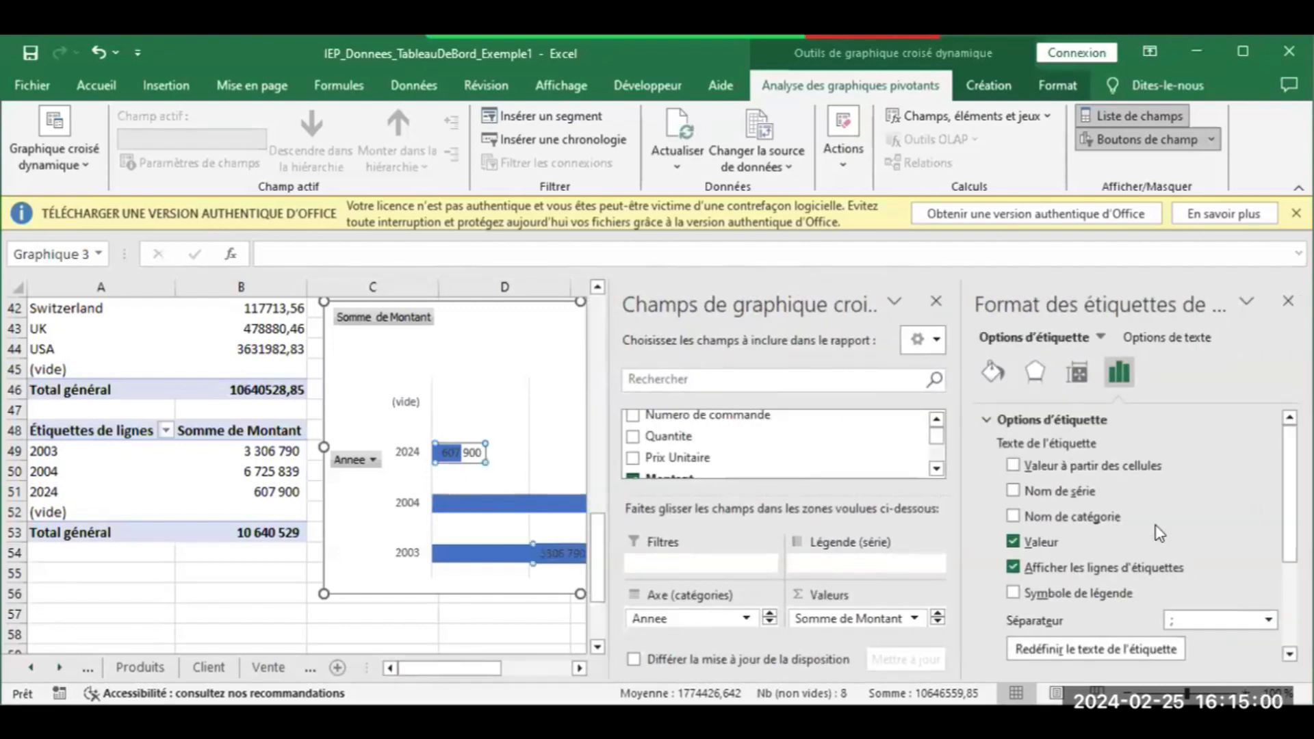
click(992, 374)
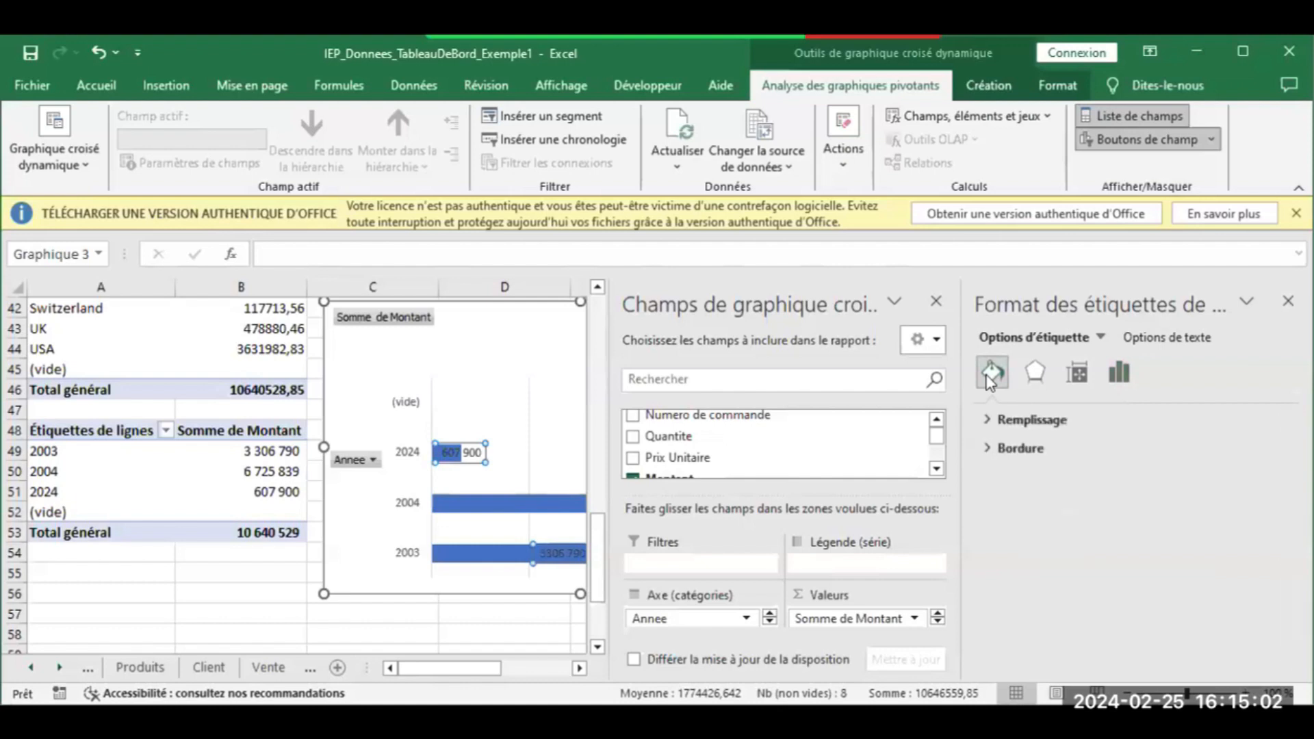
click(1196, 341)
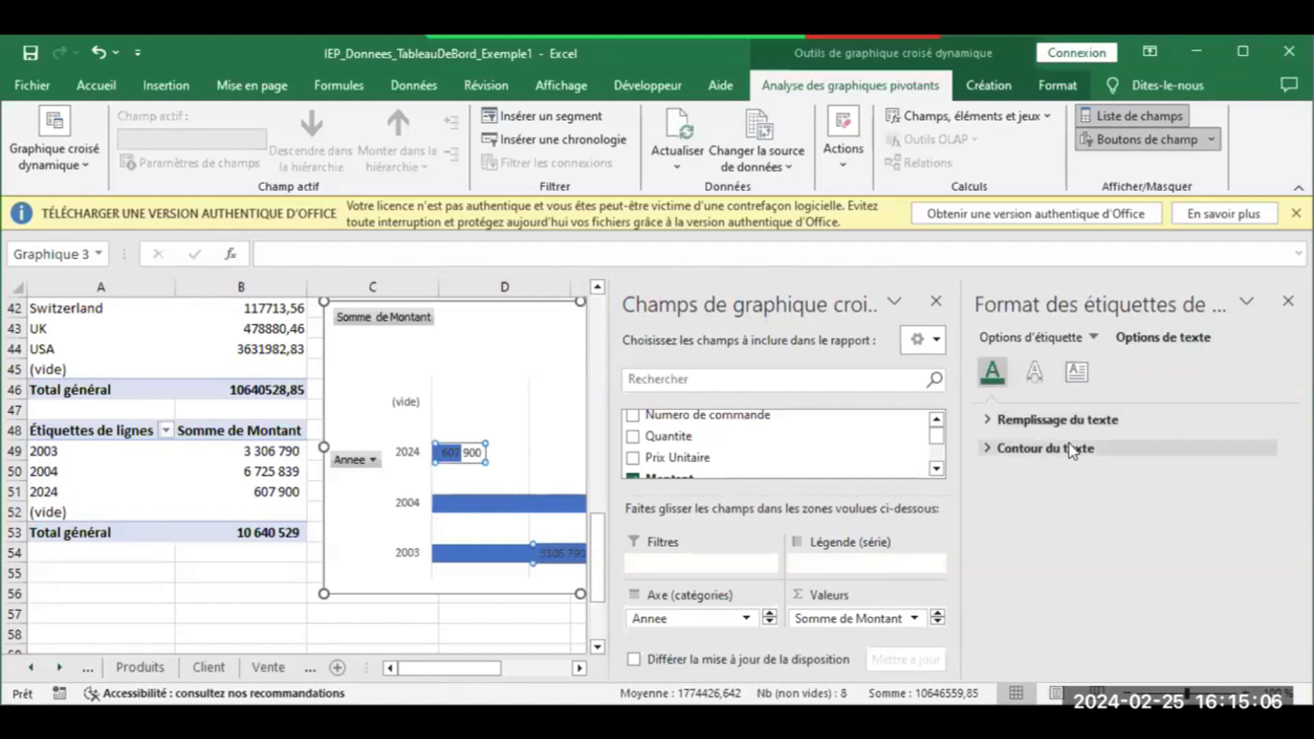
click(1072, 449)
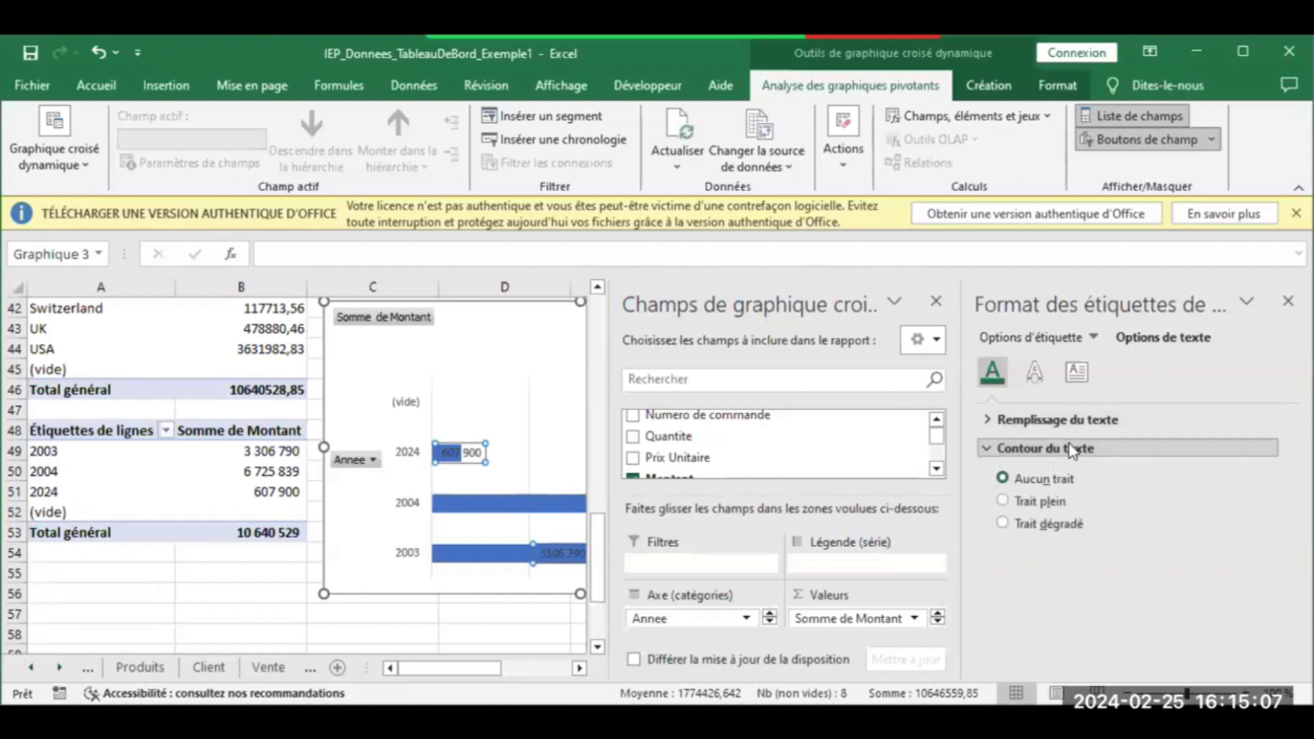
click(1038, 420)
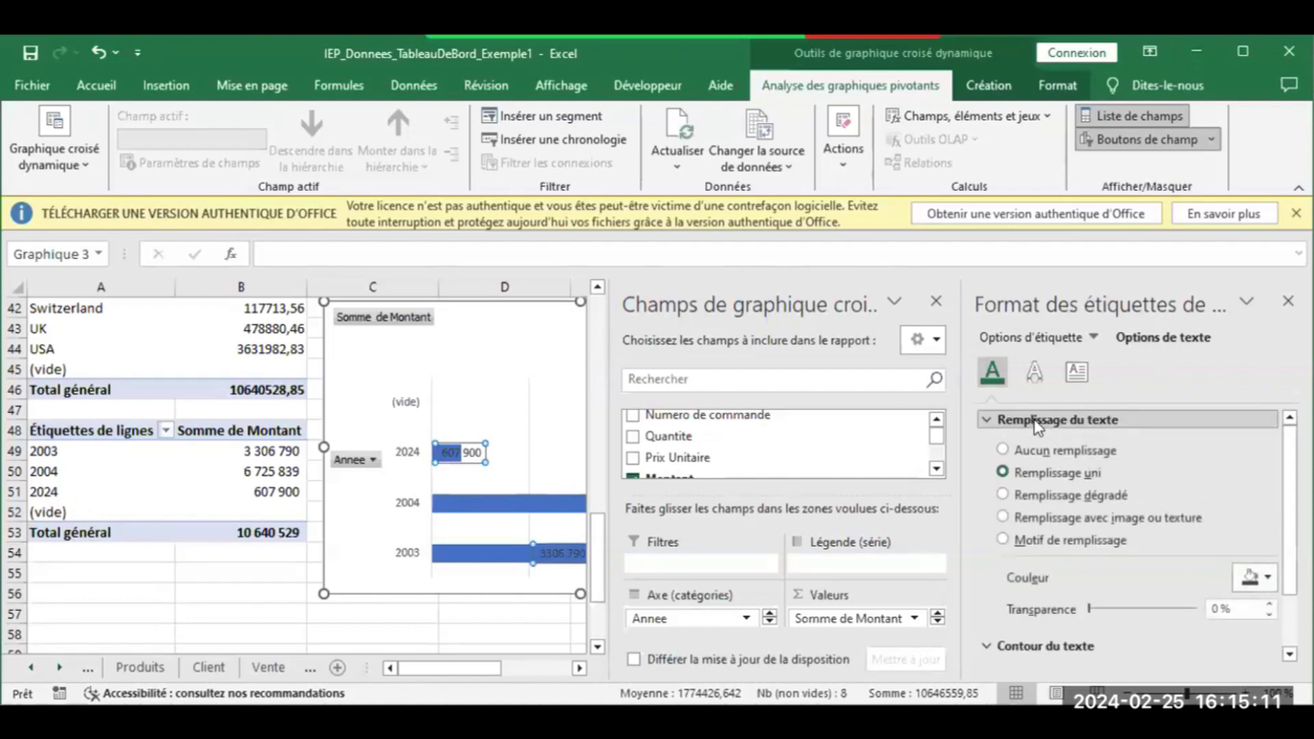
click(1272, 576)
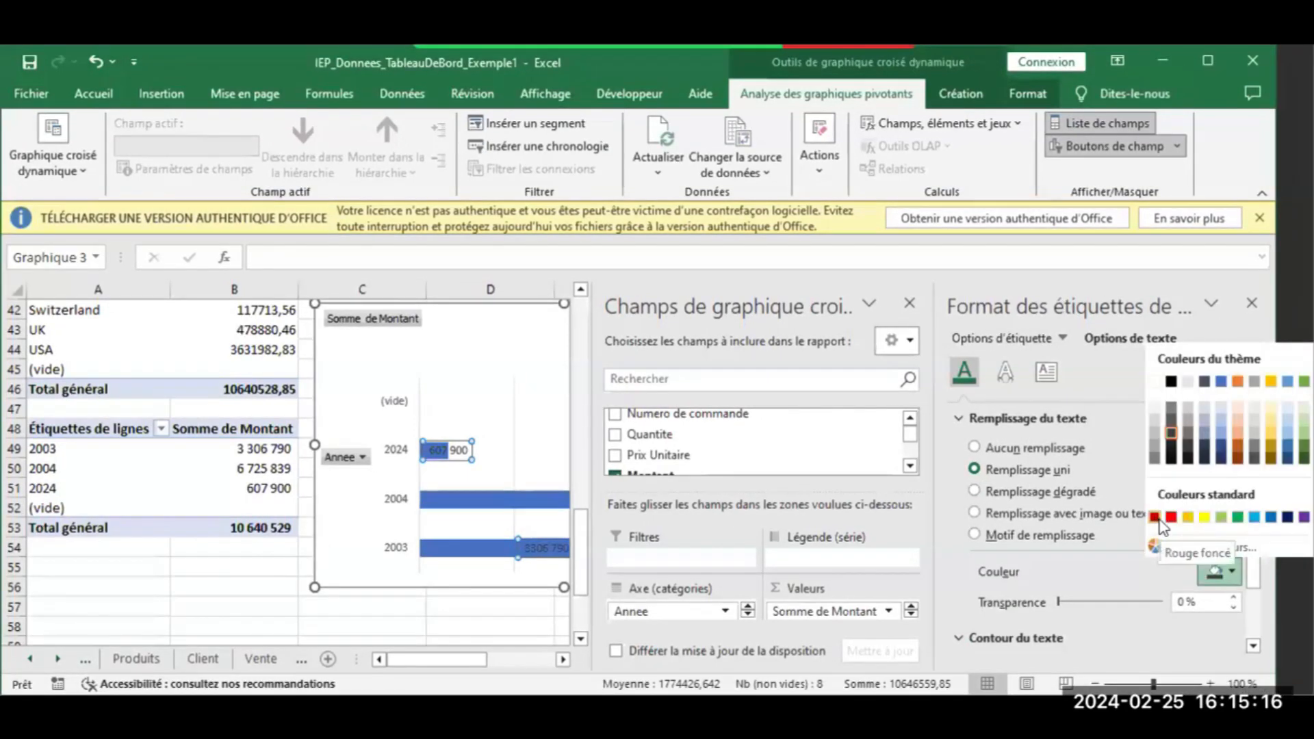
click(1238, 382)
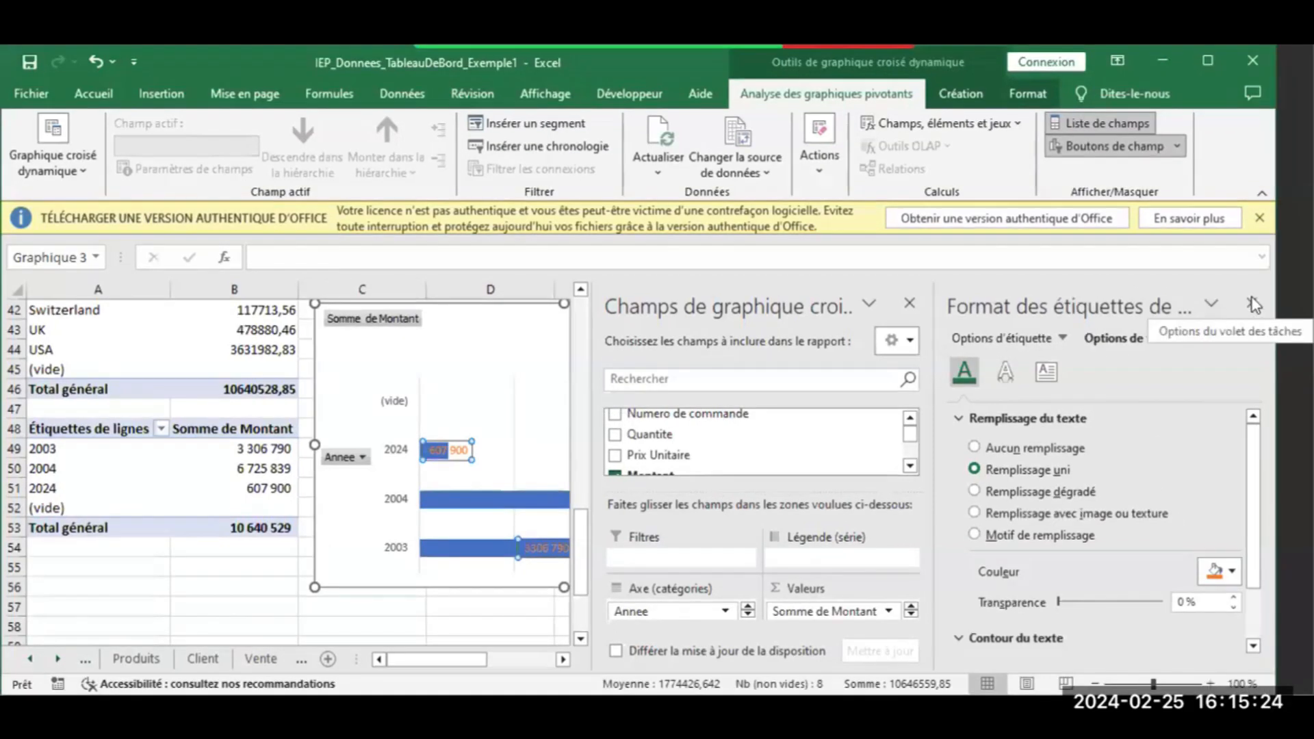
click(1253, 302)
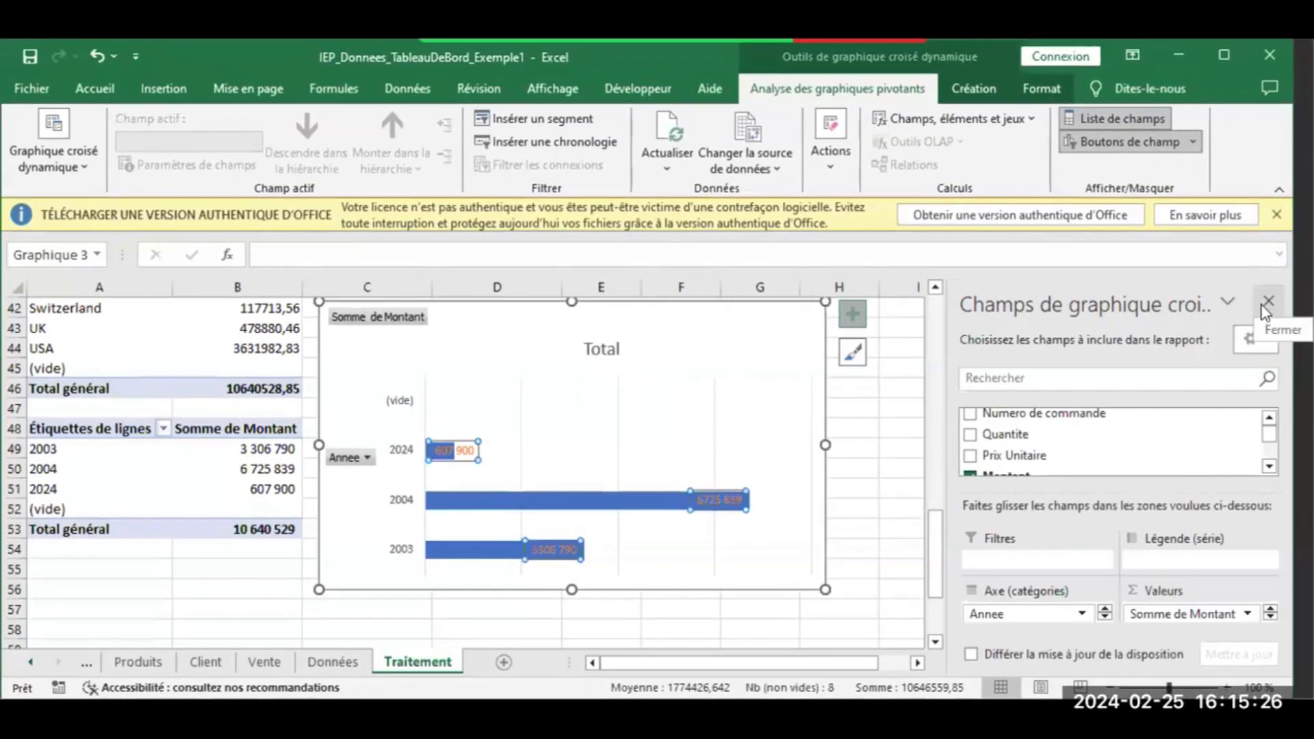
click(1266, 302)
Delete the Total title, stretch the bar chart wider and taller, and copy it
click(889, 395)
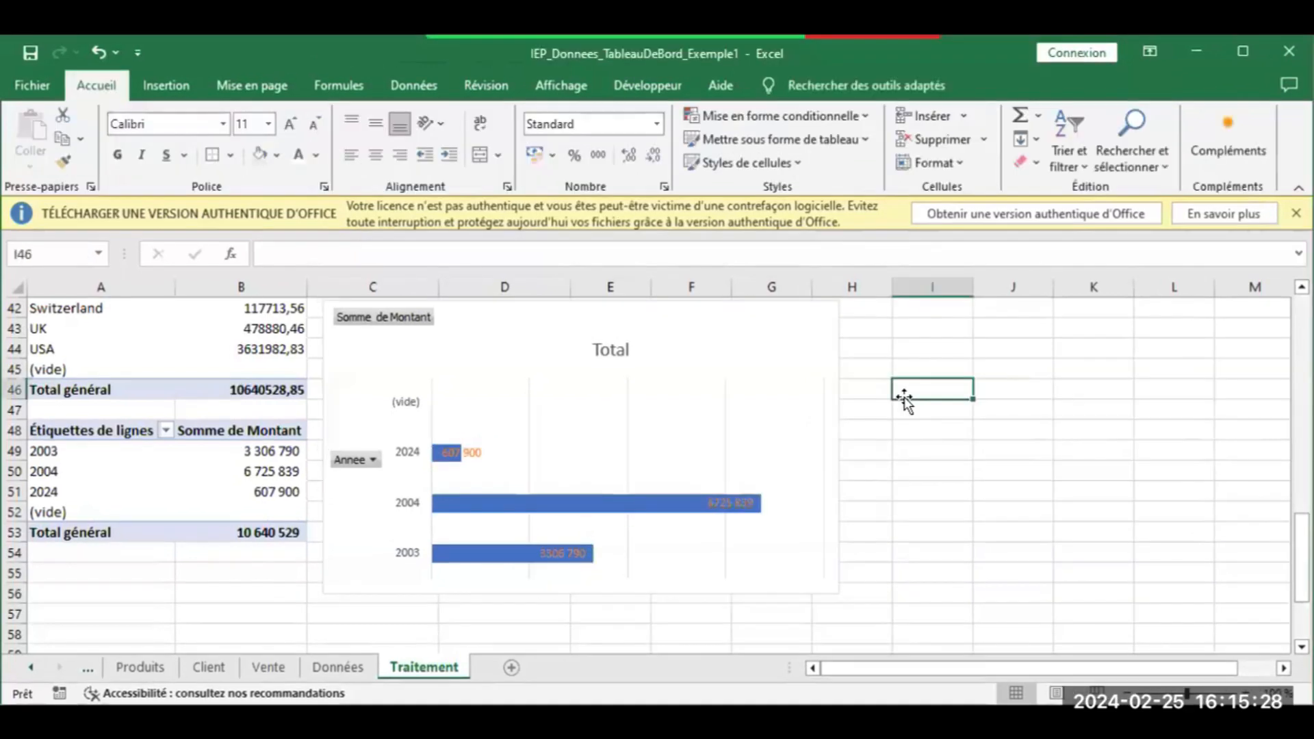
click(604, 347)
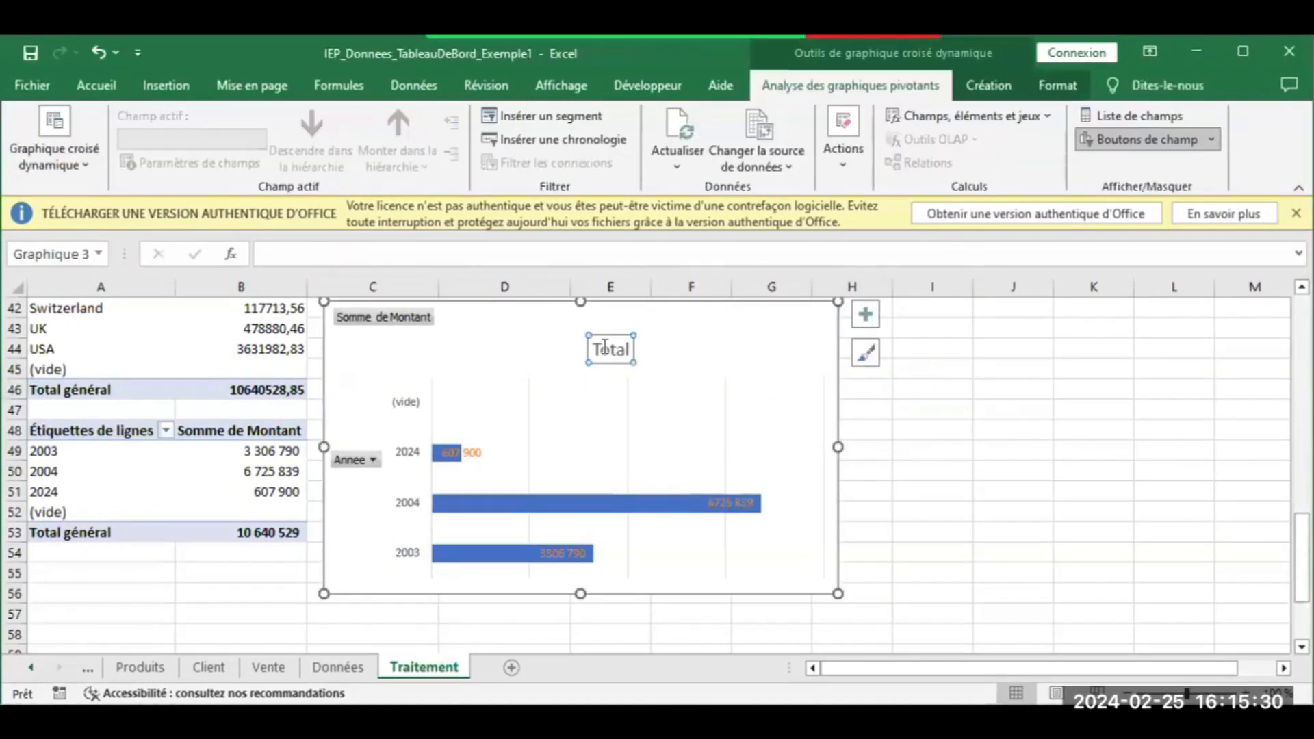
key(Delete)
drag(832, 450, 860, 451)
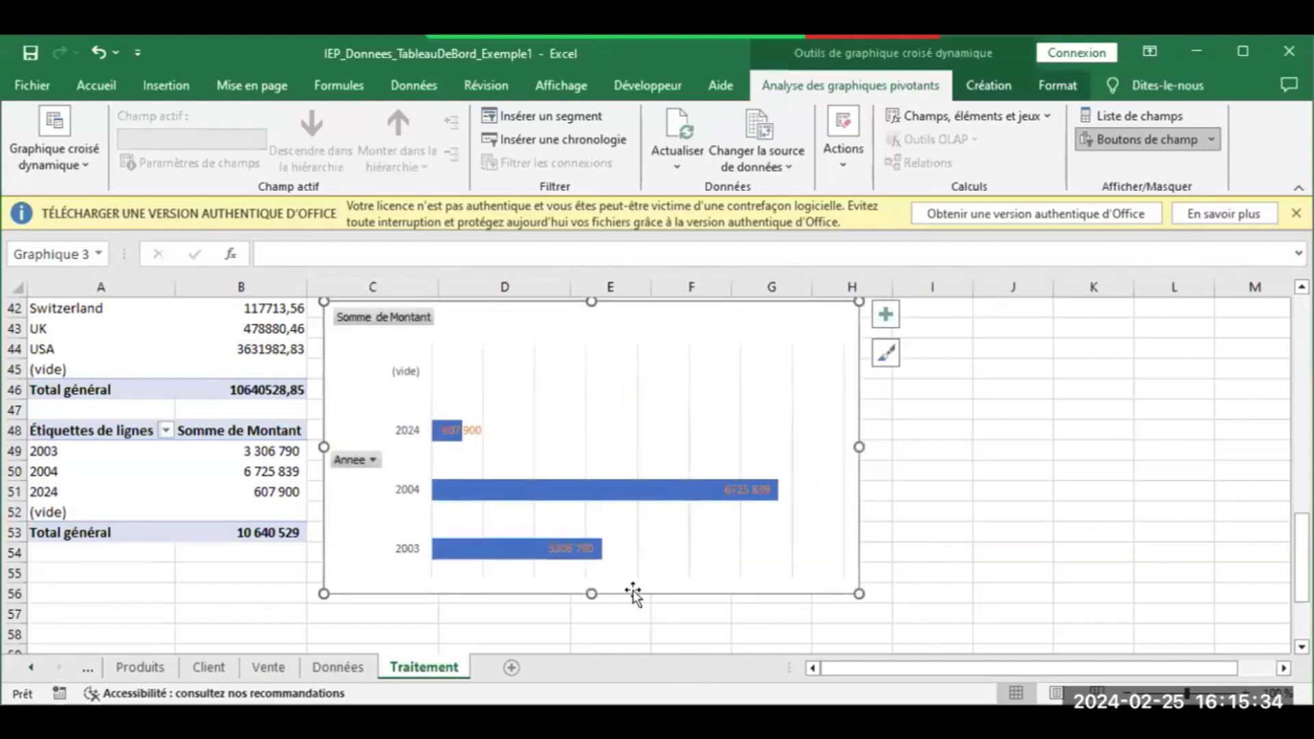
drag(590, 593, 588, 602)
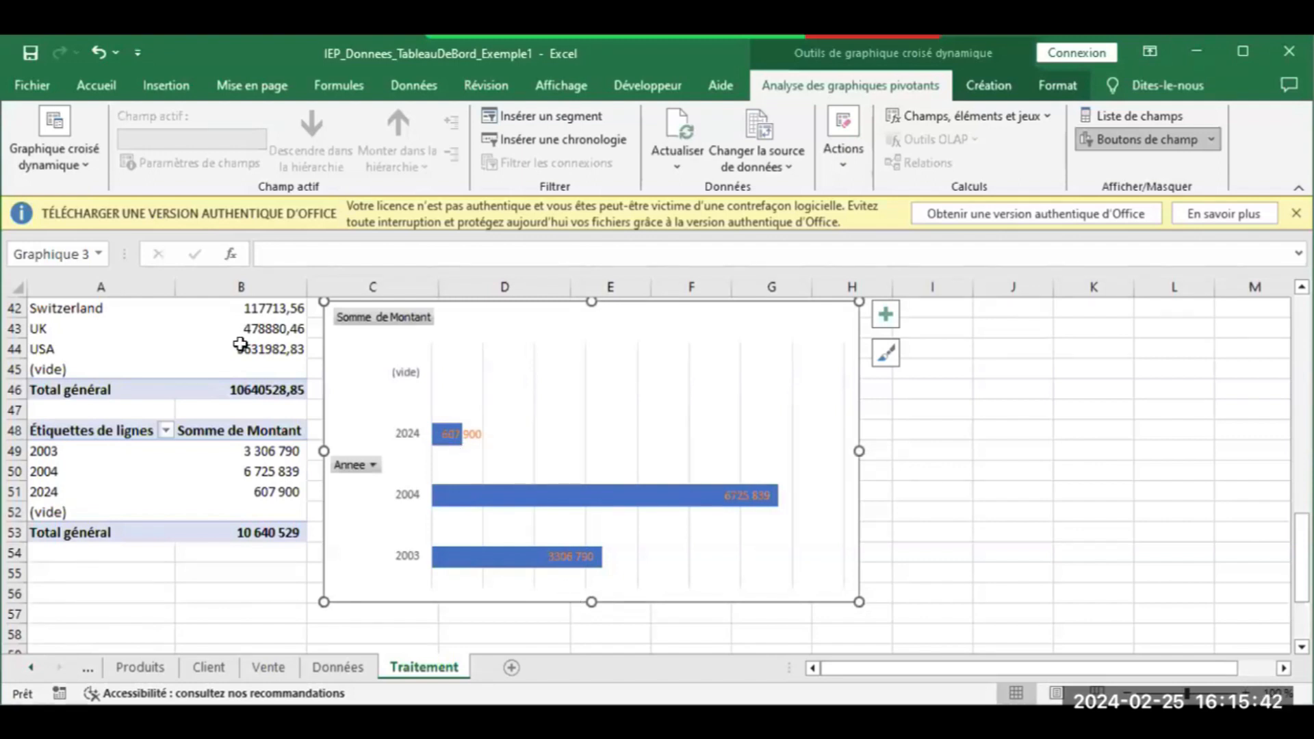
click(103, 97)
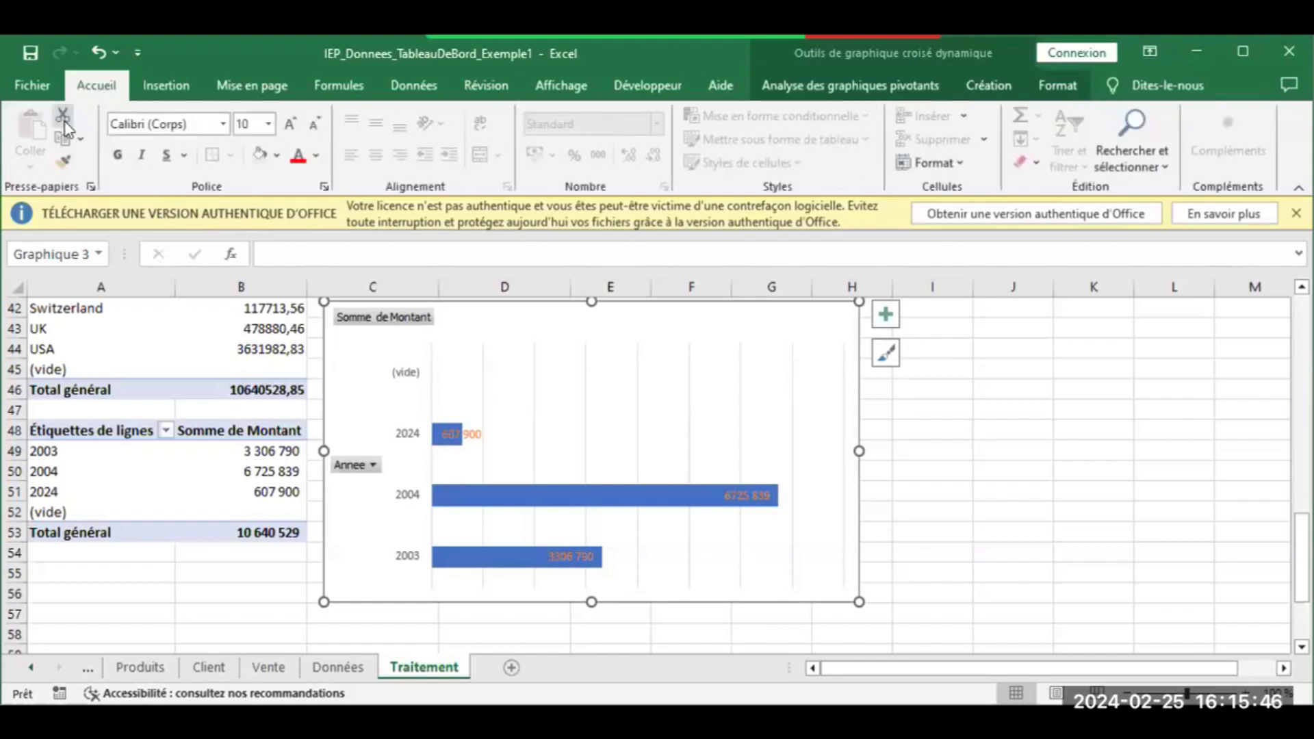
click(61, 139)
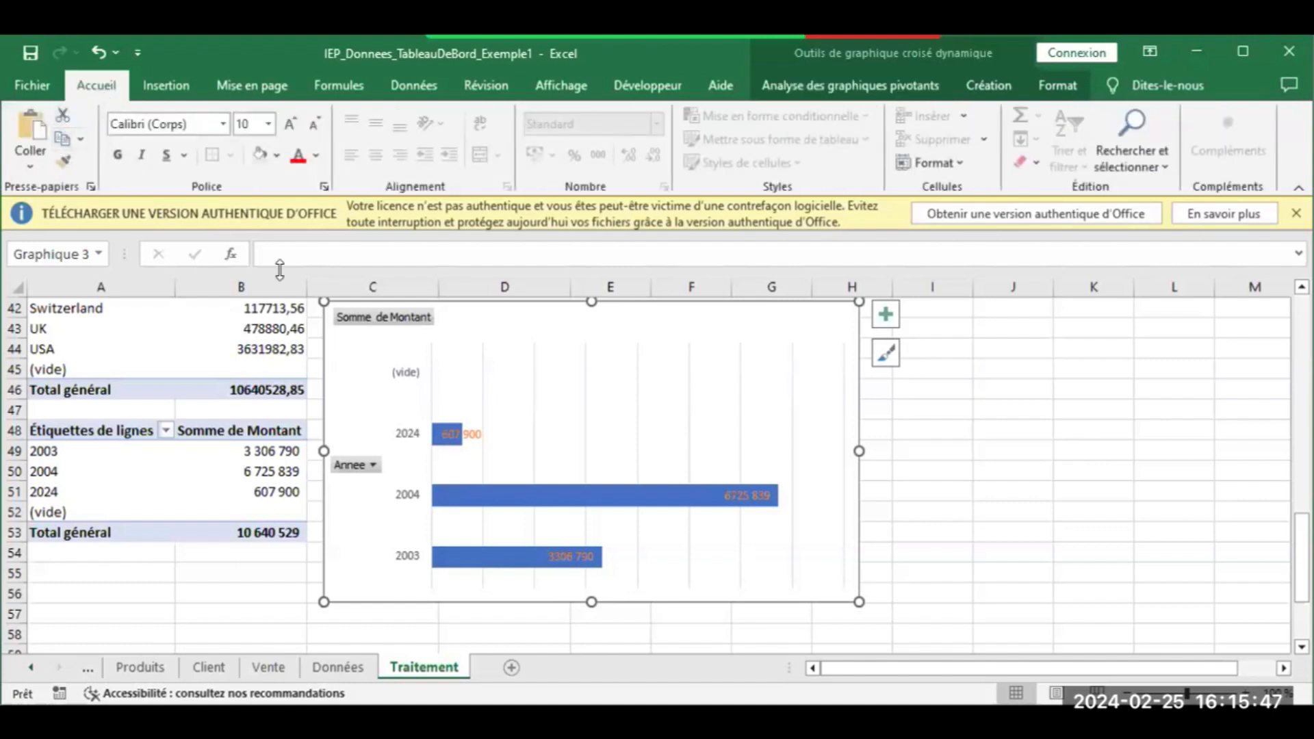
Paste the yearly bar chart at cell H7 on the Tableau de bord sheet
click(31, 668)
click(30, 667)
click(31, 667)
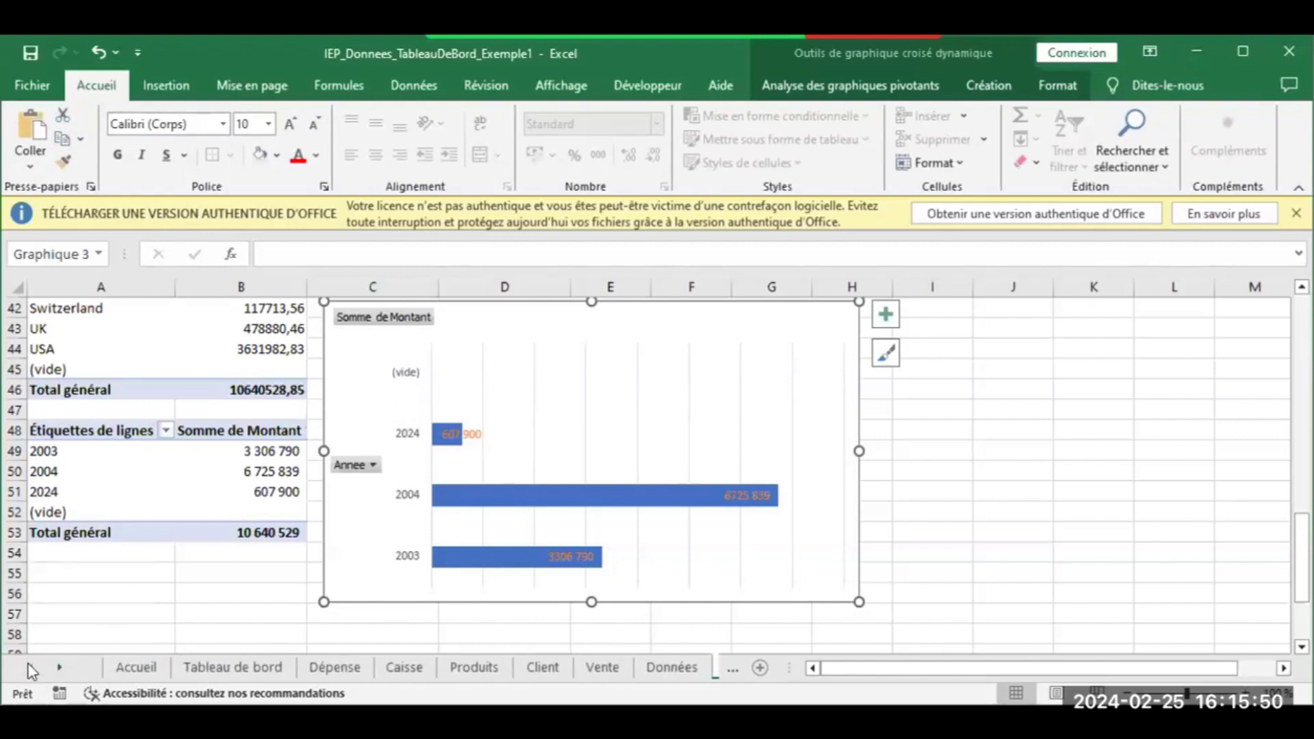
click(267, 668)
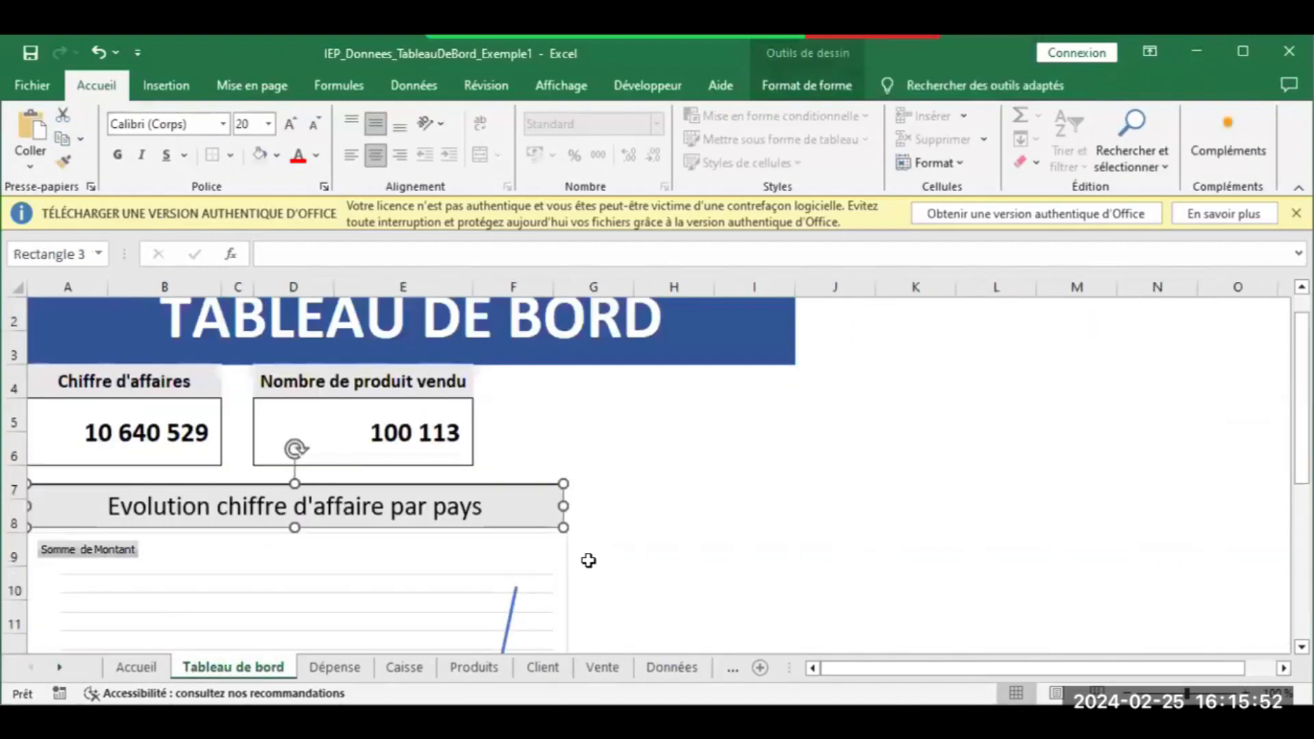
click(696, 495)
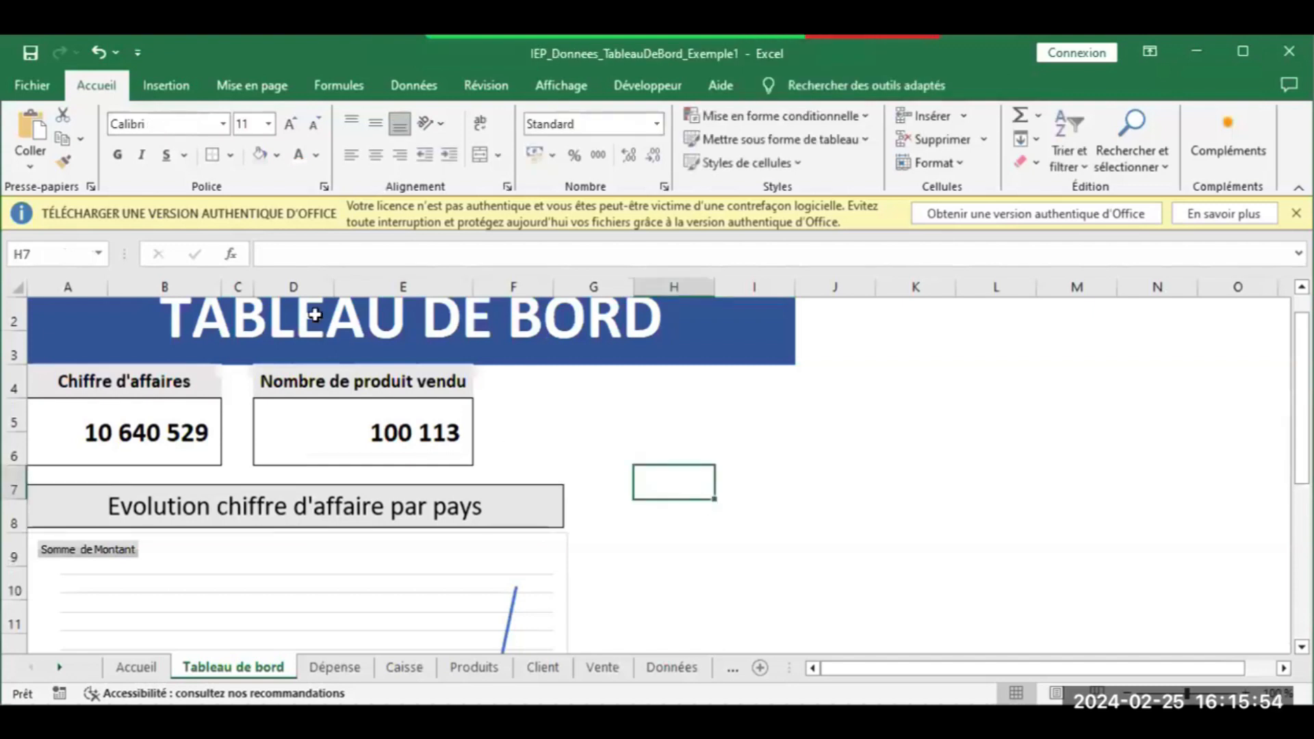
click(19, 127)
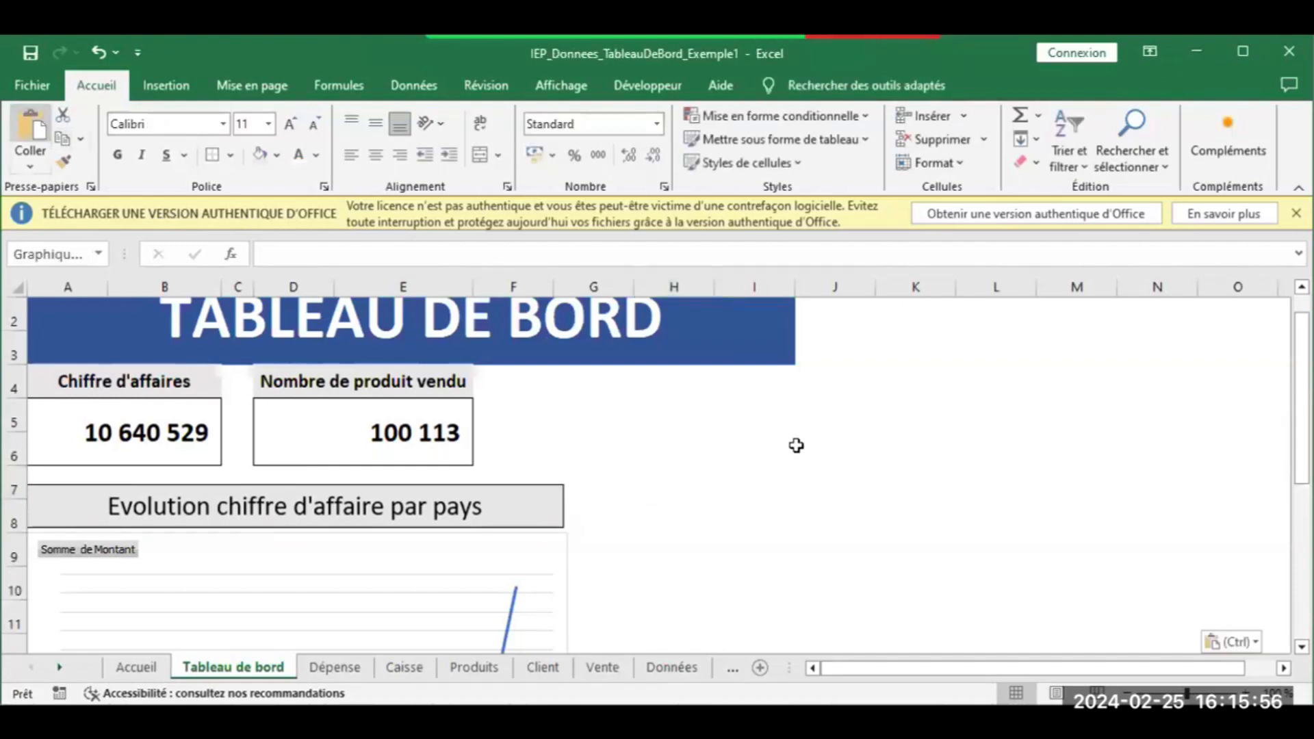
Resize the pasted bar chart and position it beside the country line chart
drag(901, 466, 901, 500)
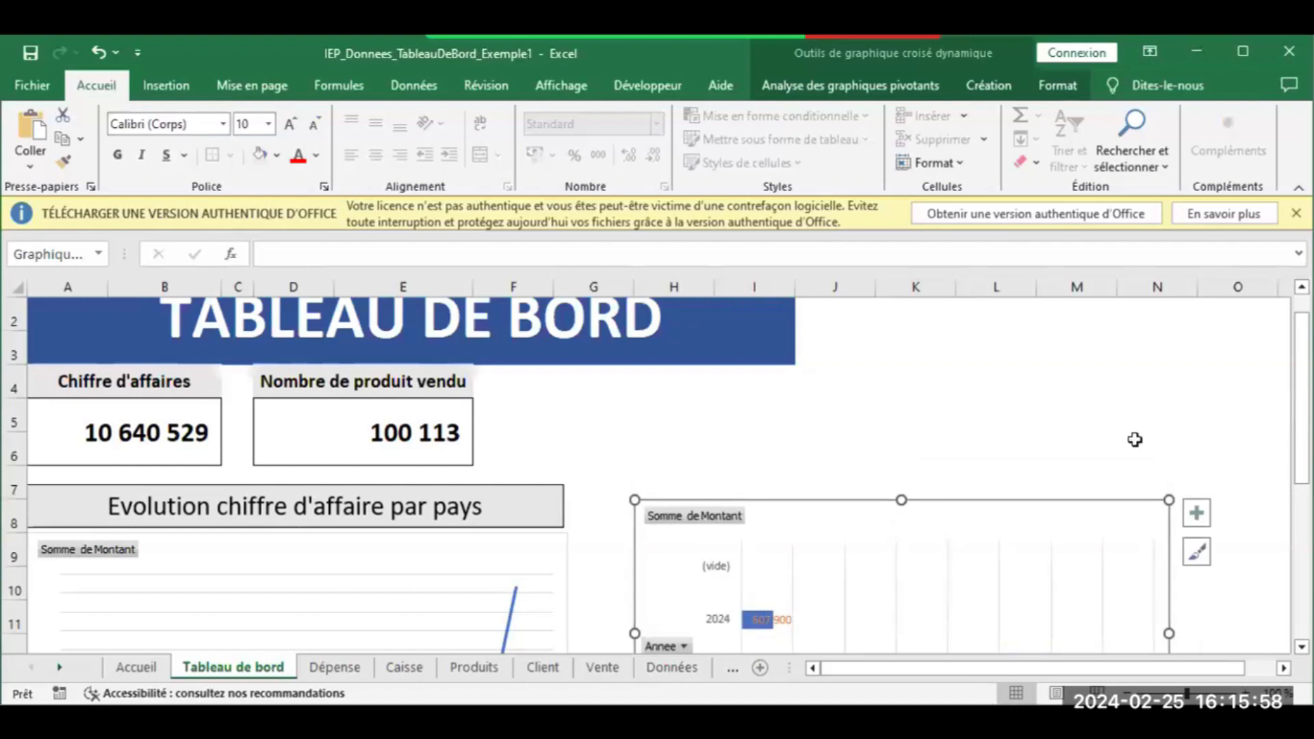
scroll(903, 520, down, 3)
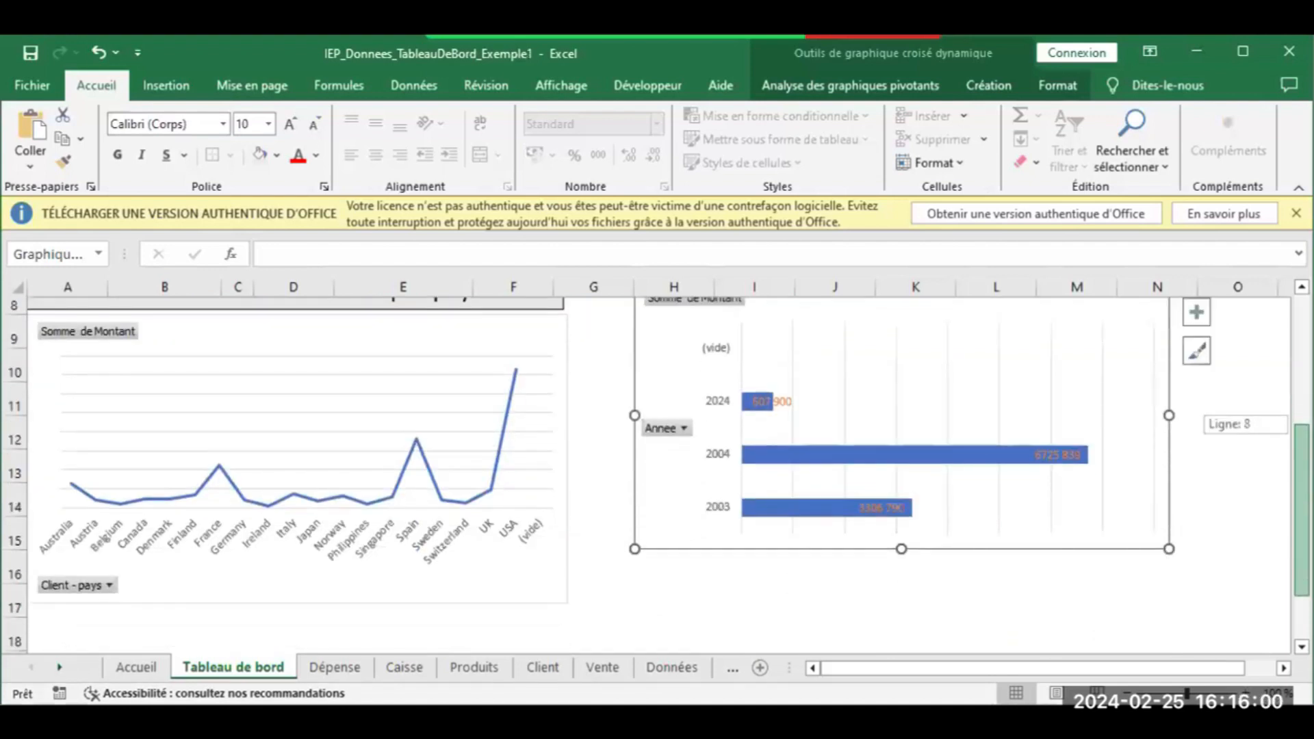
drag(891, 534, 900, 567)
drag(1169, 415, 1103, 445)
drag(868, 562, 868, 529)
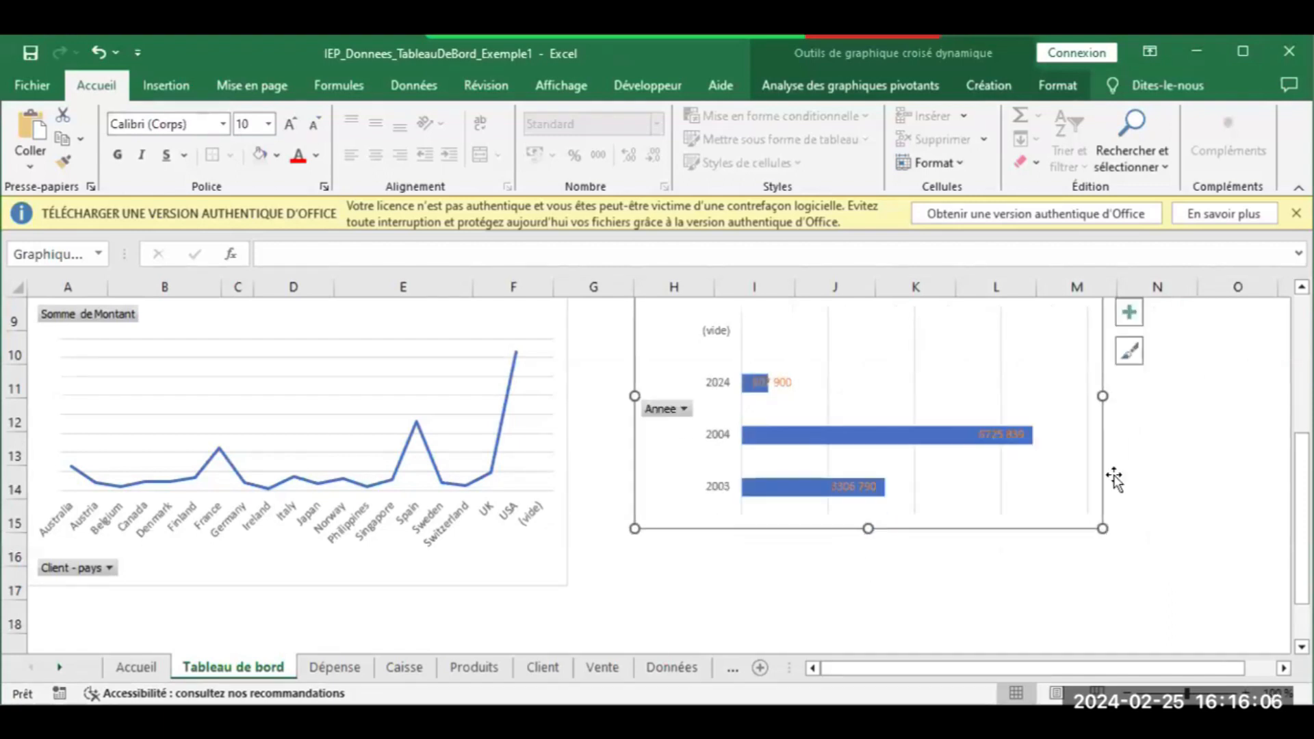
drag(1302, 518, 1302, 468)
drag(798, 372, 760, 405)
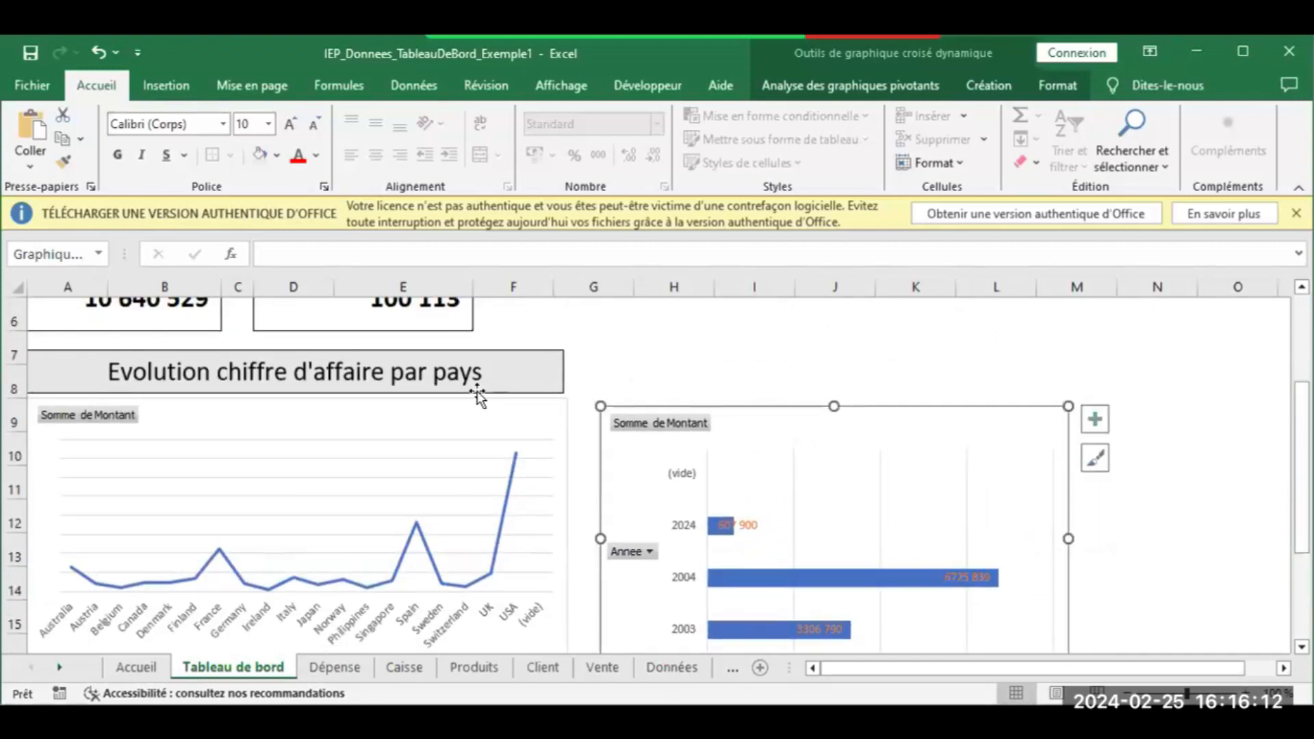
Duplicate the 'Evolution chiffre d'affaire par pays' heading and place the copy above the bar chart
click(478, 393)
drag(476, 391, 1033, 351)
drag(1120, 368, 932, 374)
Replace 'pays' with 'année' in the copied heading, then maximize the Excel window
click(1020, 366)
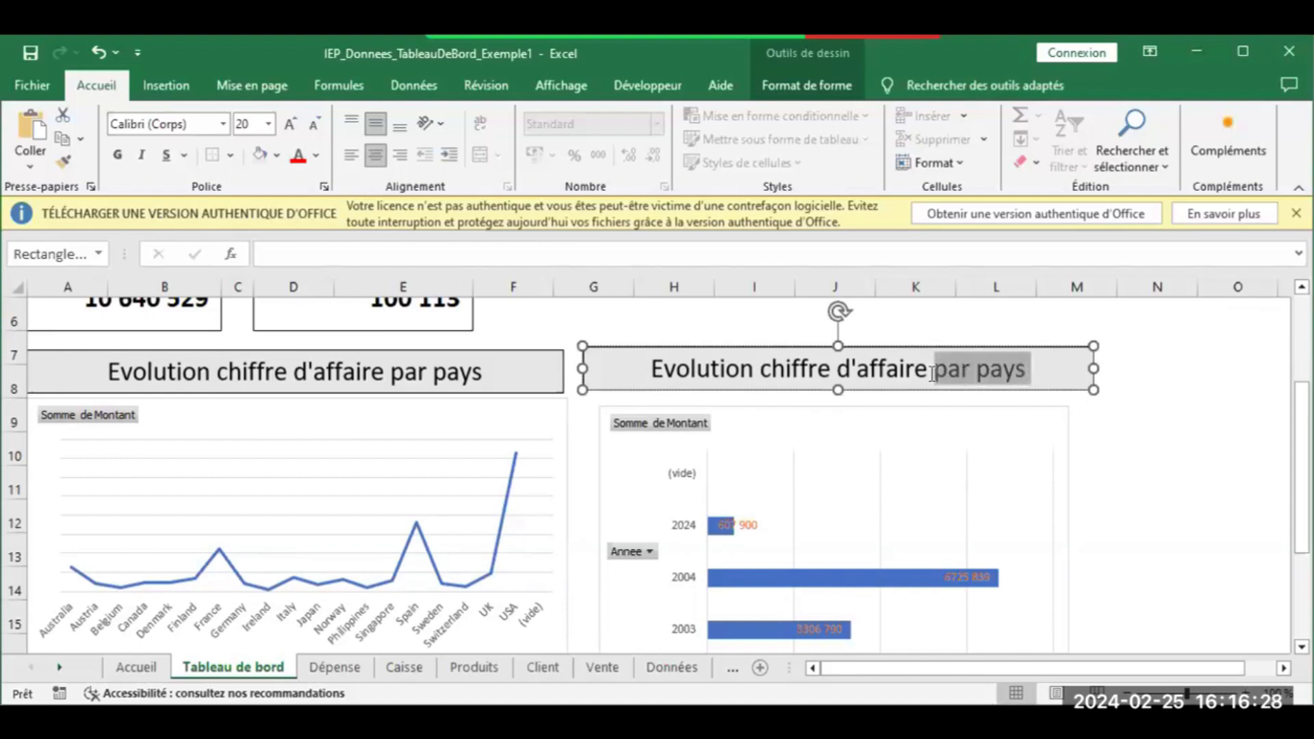
drag(933, 374, 981, 375)
text(A)
key(BackSpace)
text(année)
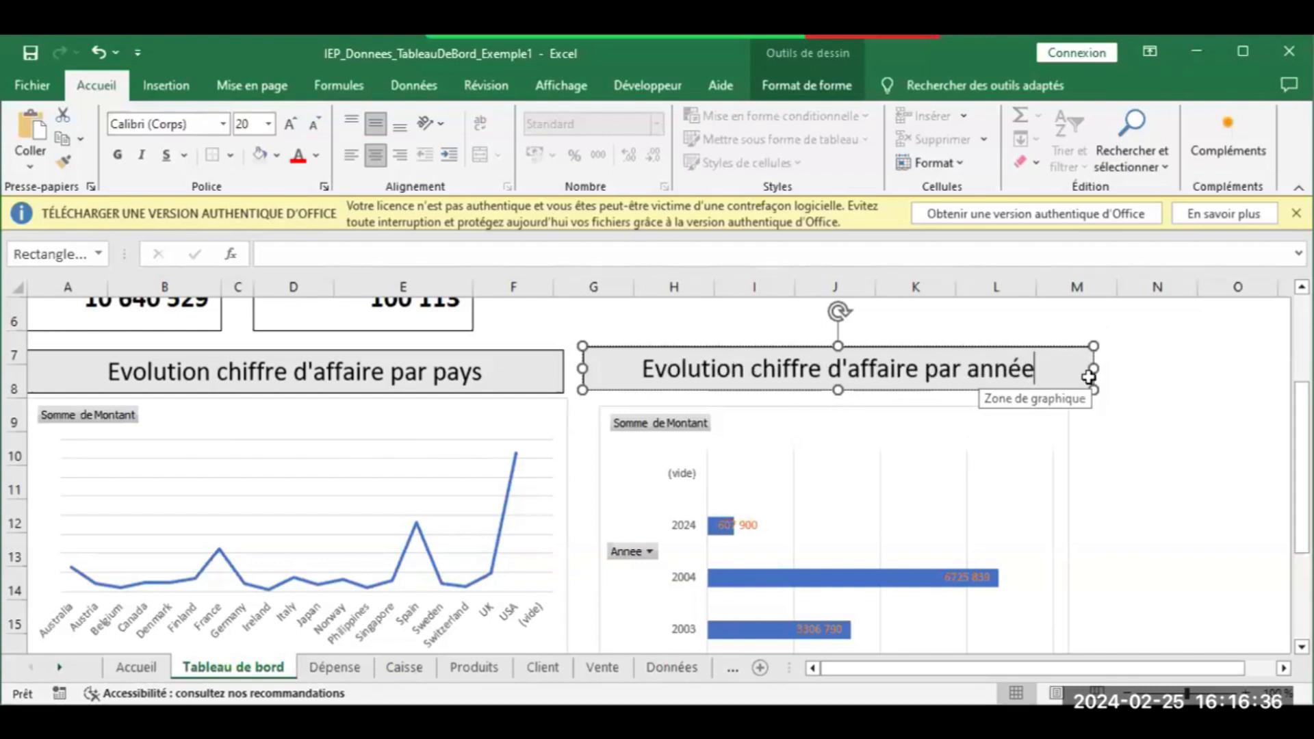
click(1204, 442)
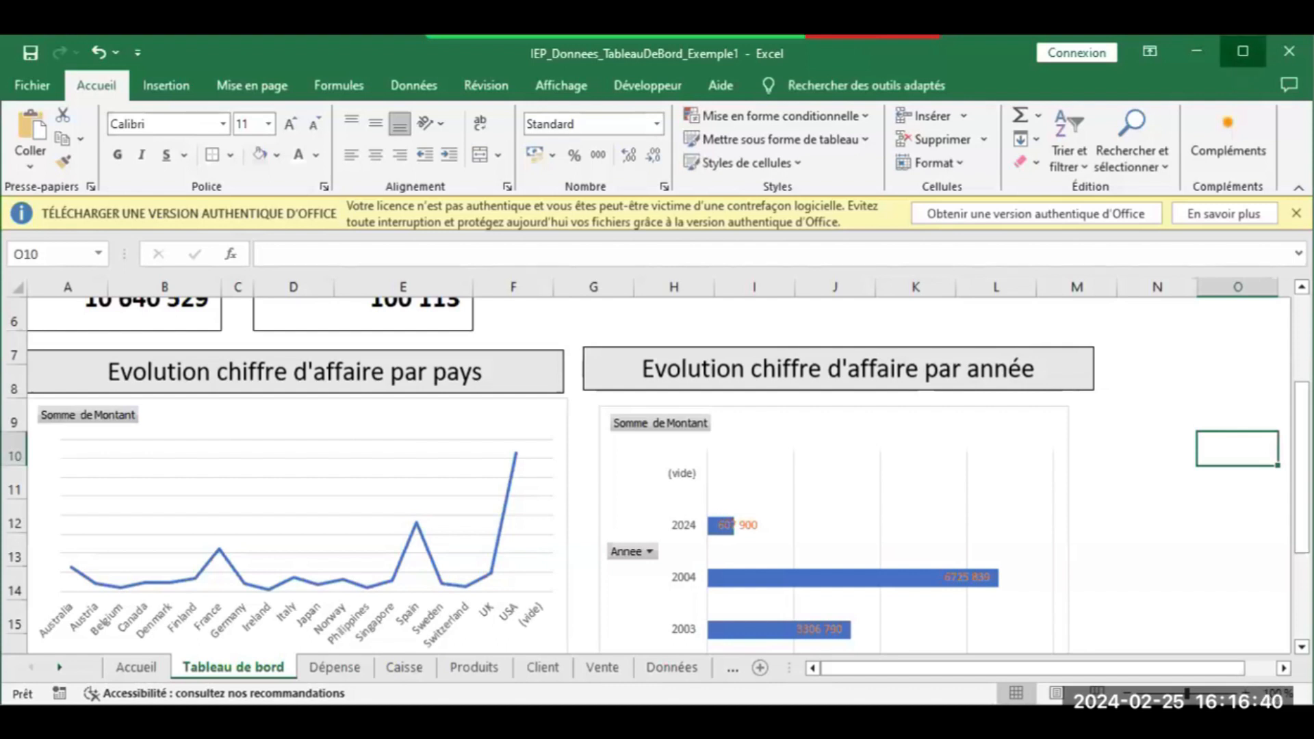
click(1243, 52)
drag(1304, 556, 1304, 434)
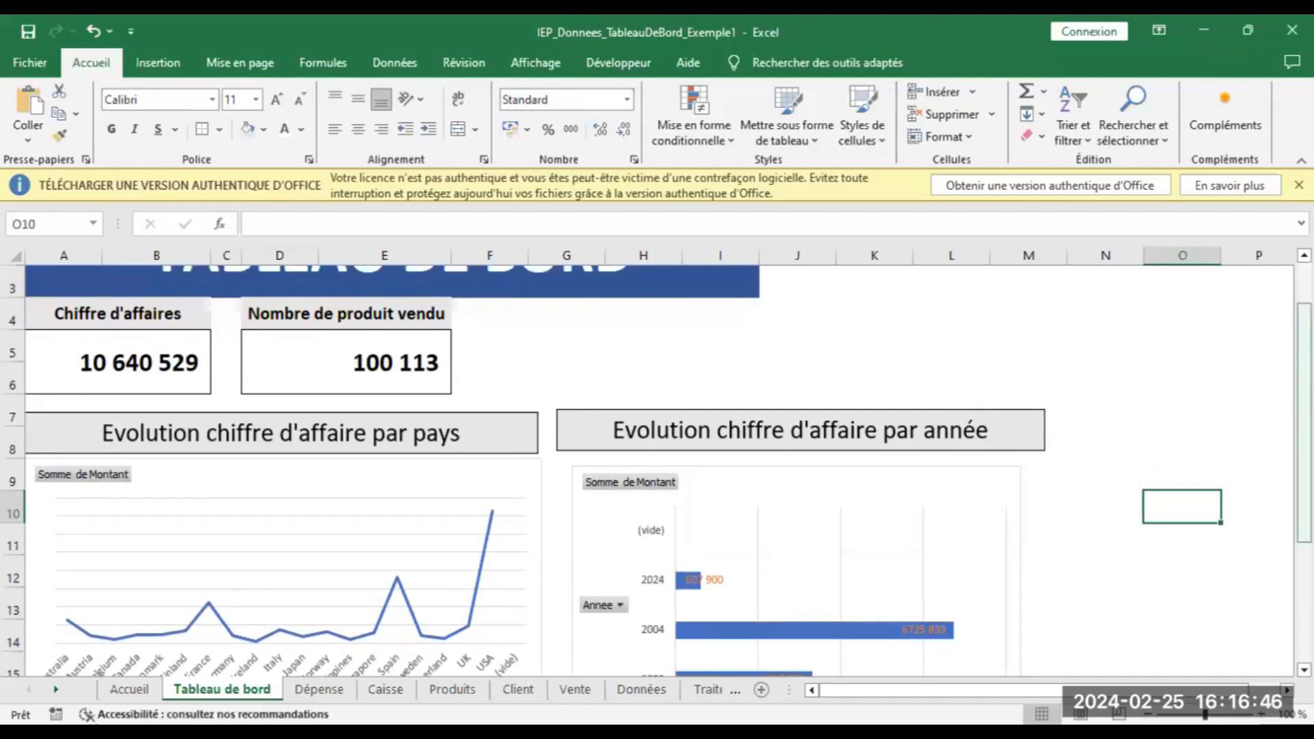